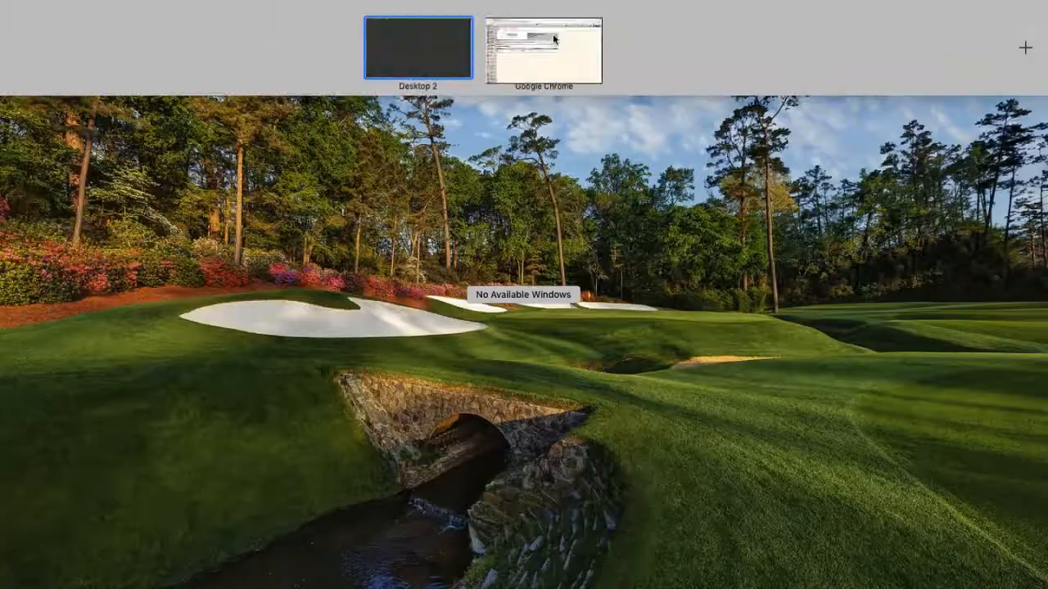
# Step: Bring the Emergency Reporting browser window forward and hide Chrome's bookmarks bar
pyautogui.click(556, 33)
pyautogui.click(1036, 37)
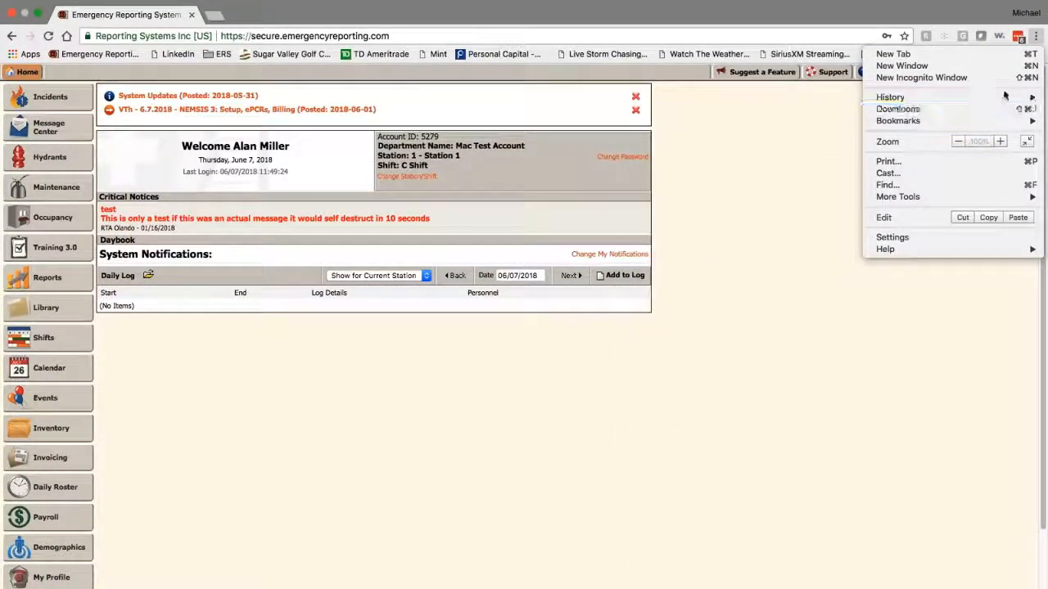
pyautogui.moveTo(1001, 120)
pyautogui.click(789, 145)
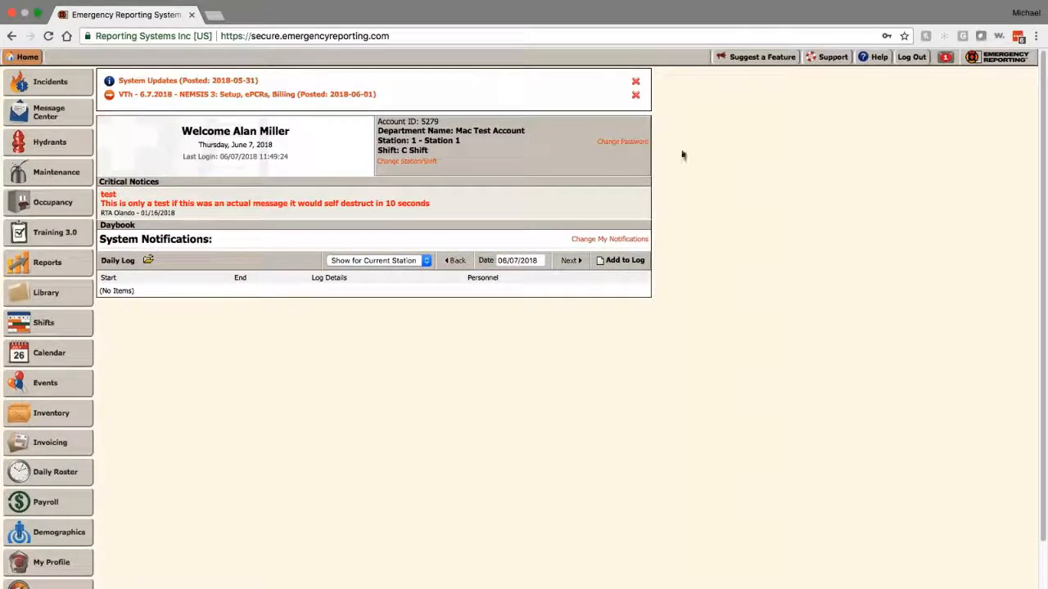
# Step: Zoom the Emergency Reporting page in toward 125% with Cmd+Plus
pyautogui.press('super+equal')
pyautogui.press('super+equal')
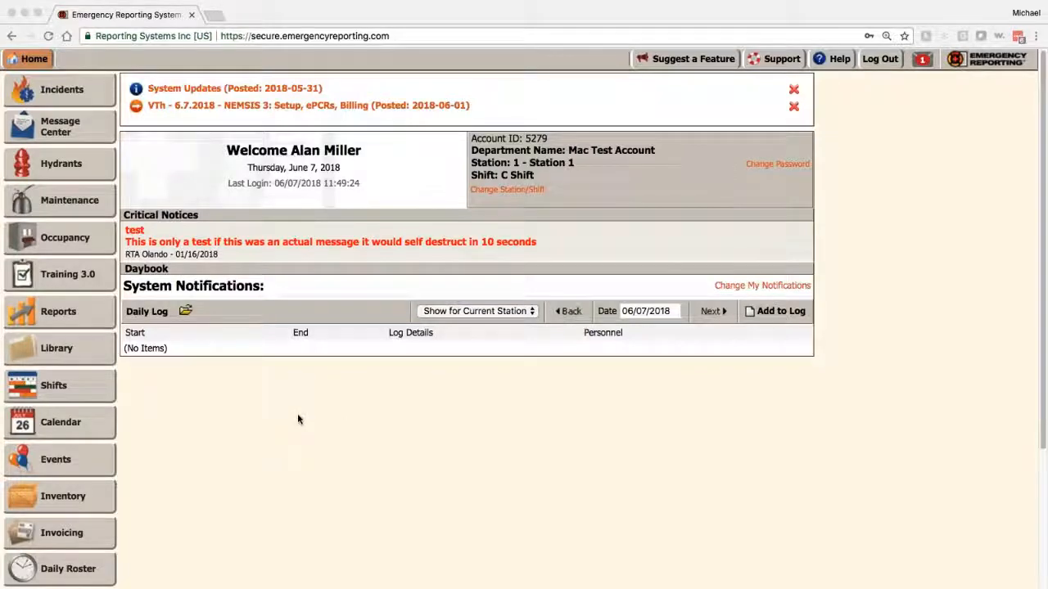
# Step: Go to Administration and open the Destinations list showing THC and ABC Hospital
pyautogui.scroll(-3, 297, 420)
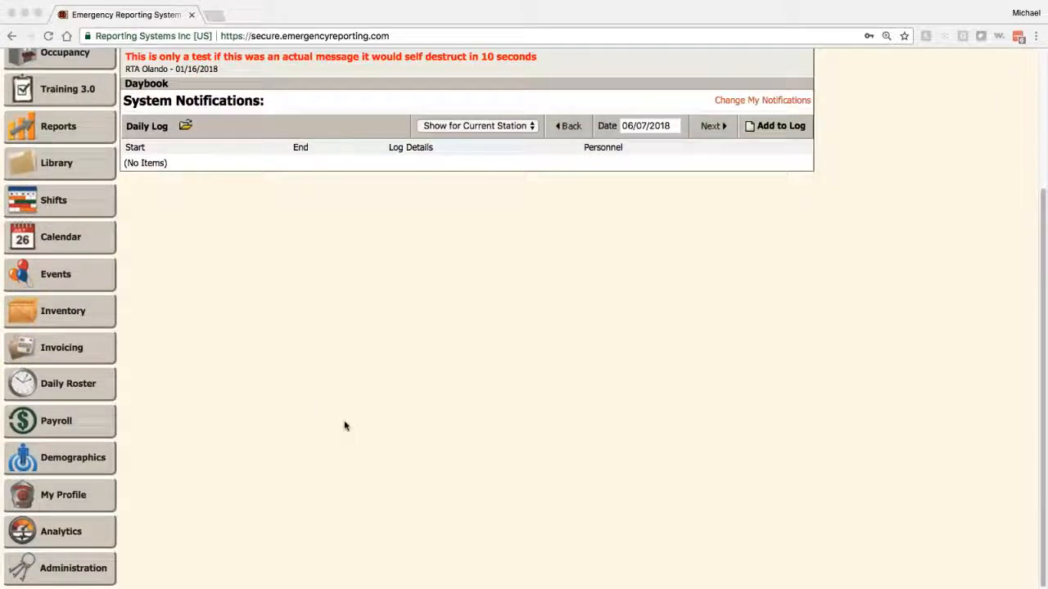
pyautogui.click(74, 571)
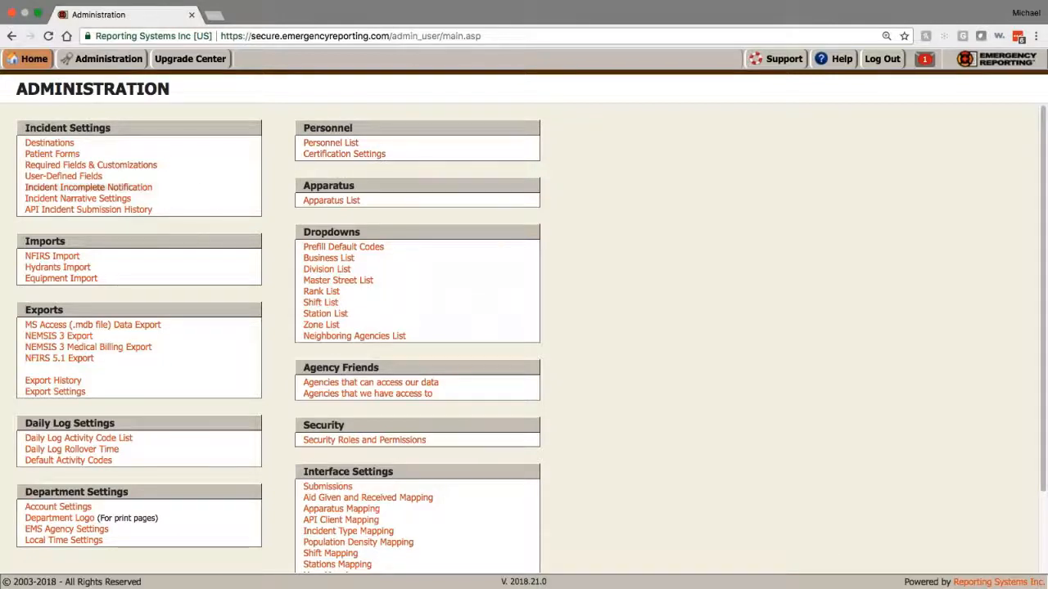
pyautogui.click(50, 144)
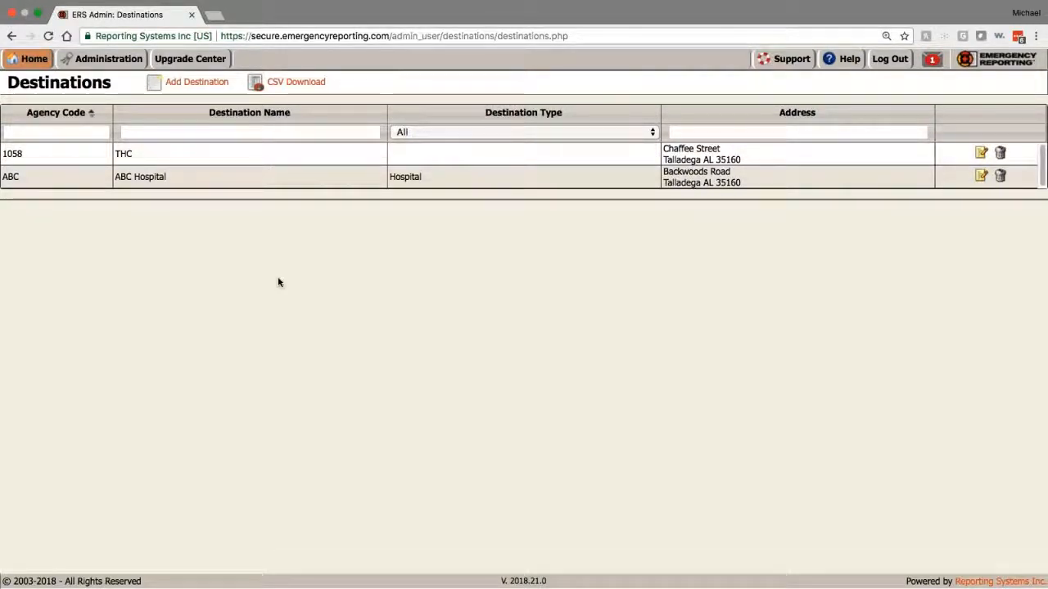
# Step: Edit ABC Hospital and confirm both NEMSIS 3 and NEMSIS 2 destination types stay Hospital
pyautogui.click(268, 182)
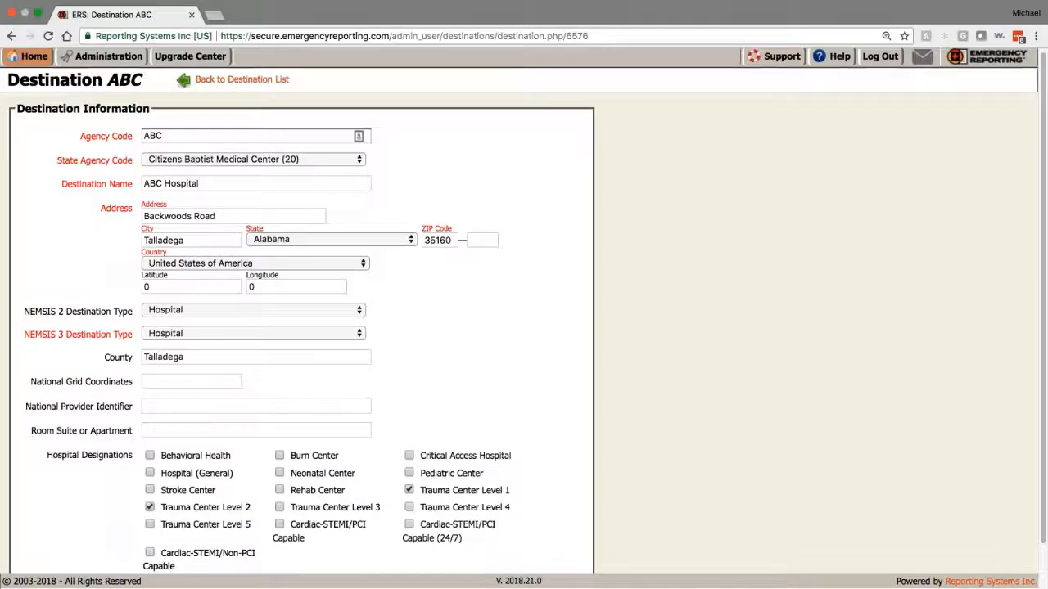
pyautogui.scroll(-1, 524, 327)
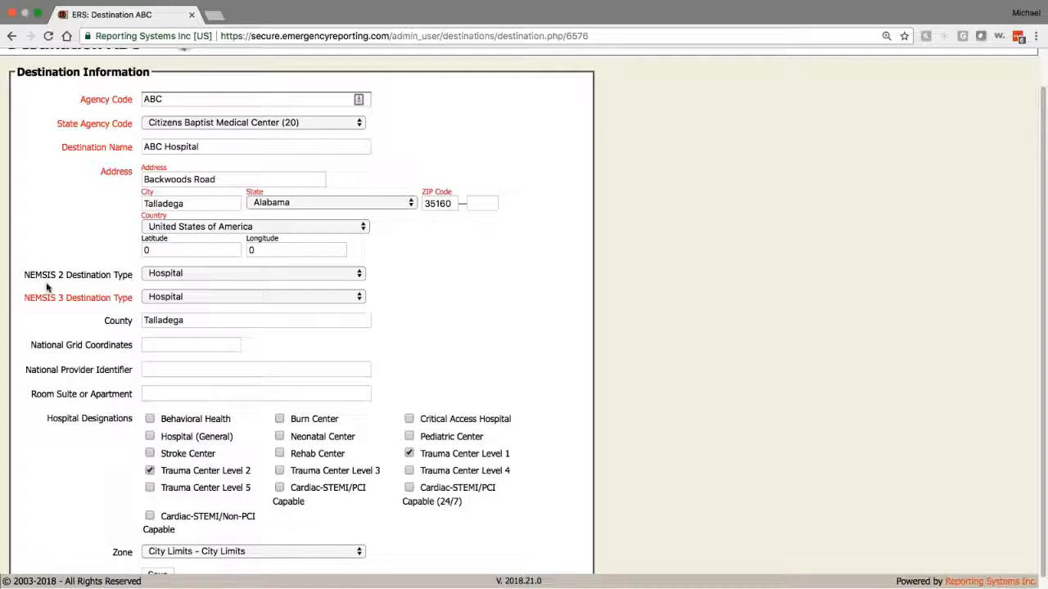
pyautogui.click(182, 298)
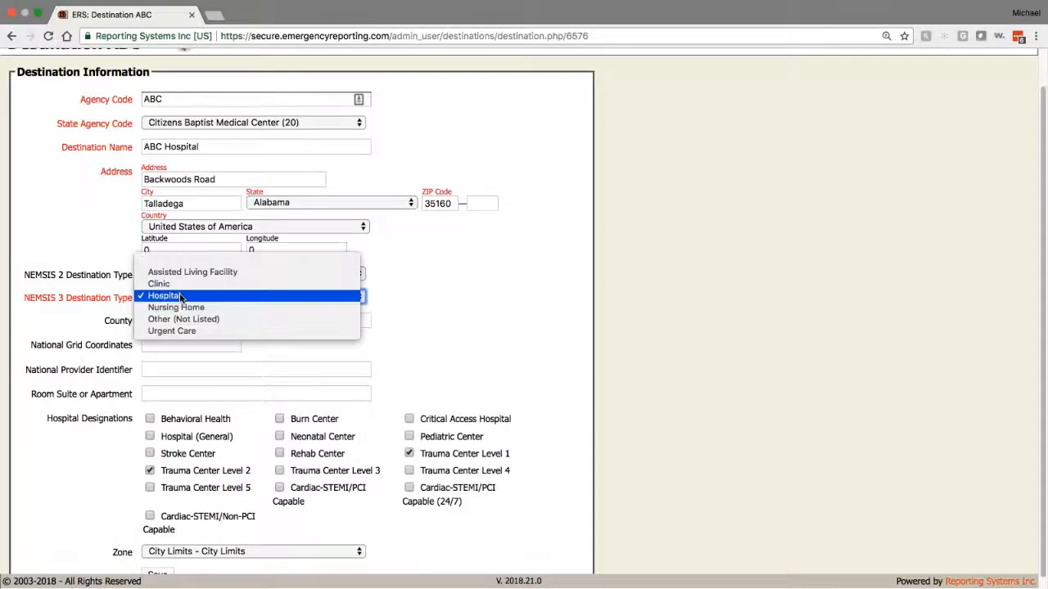
pyautogui.click(358, 296)
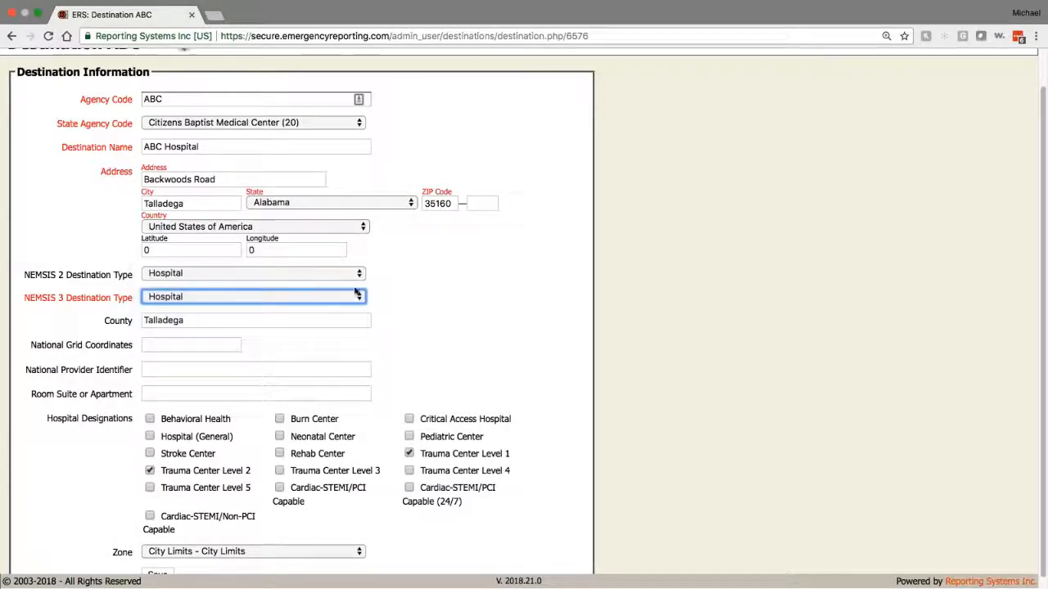
pyautogui.click(342, 275)
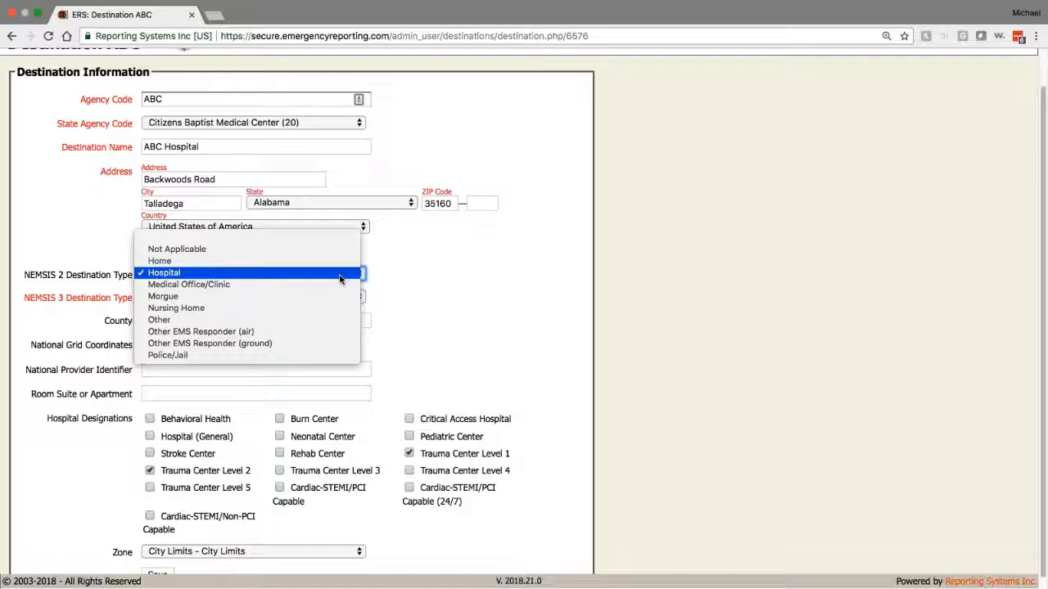
pyautogui.click(339, 277)
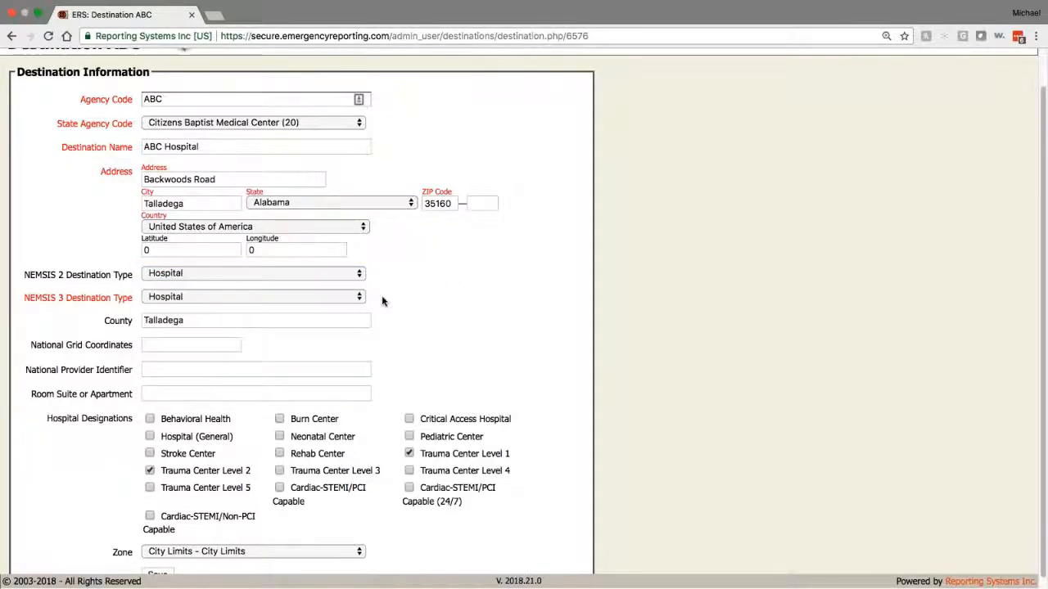
pyautogui.scroll(-1, 382, 298)
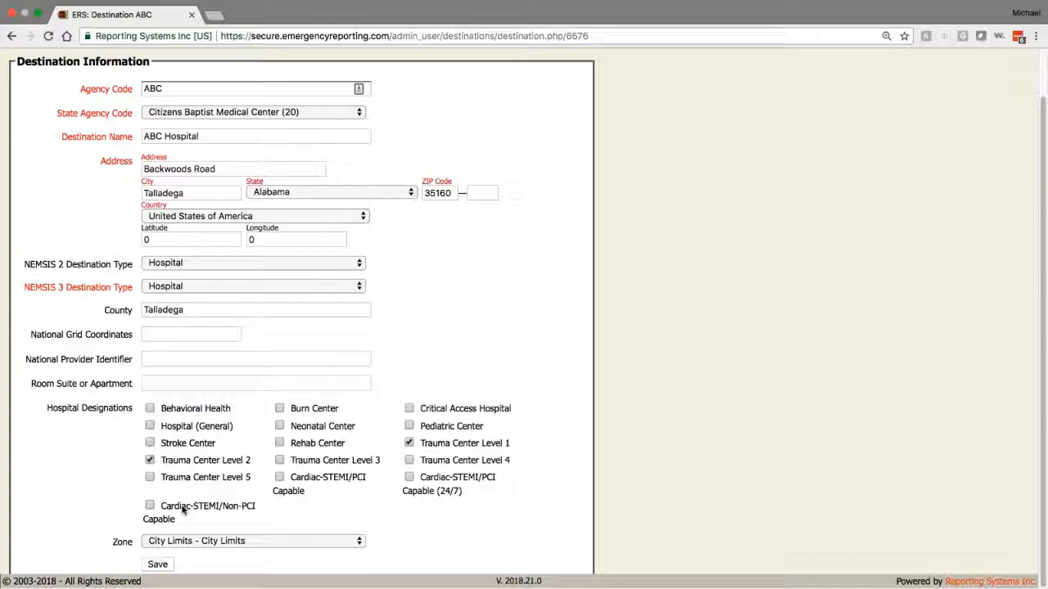
pyautogui.scroll(1, 183, 509)
pyautogui.scroll(3, 183, 510)
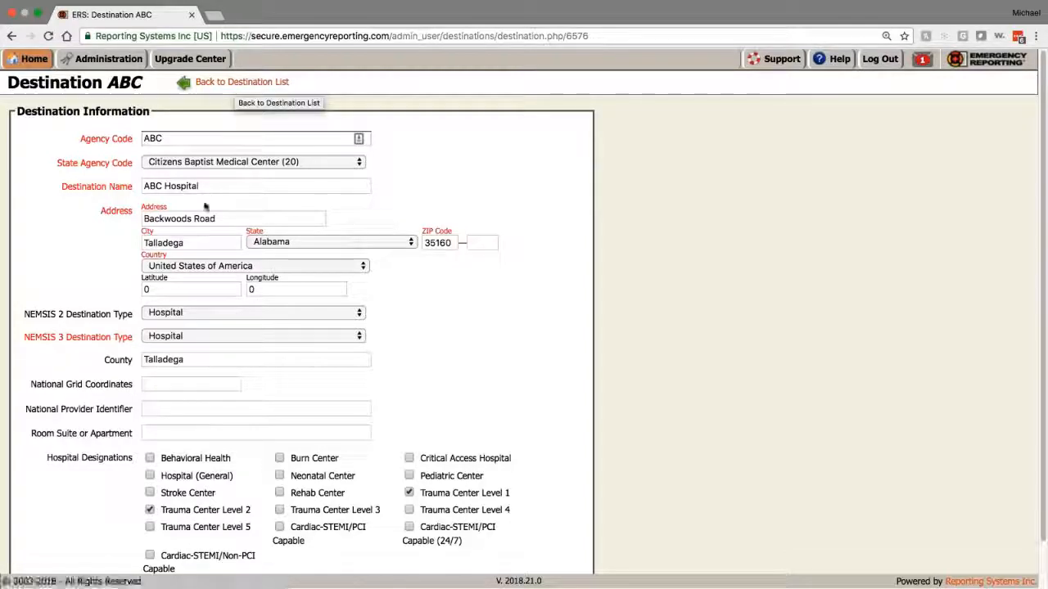
pyautogui.click(184, 137)
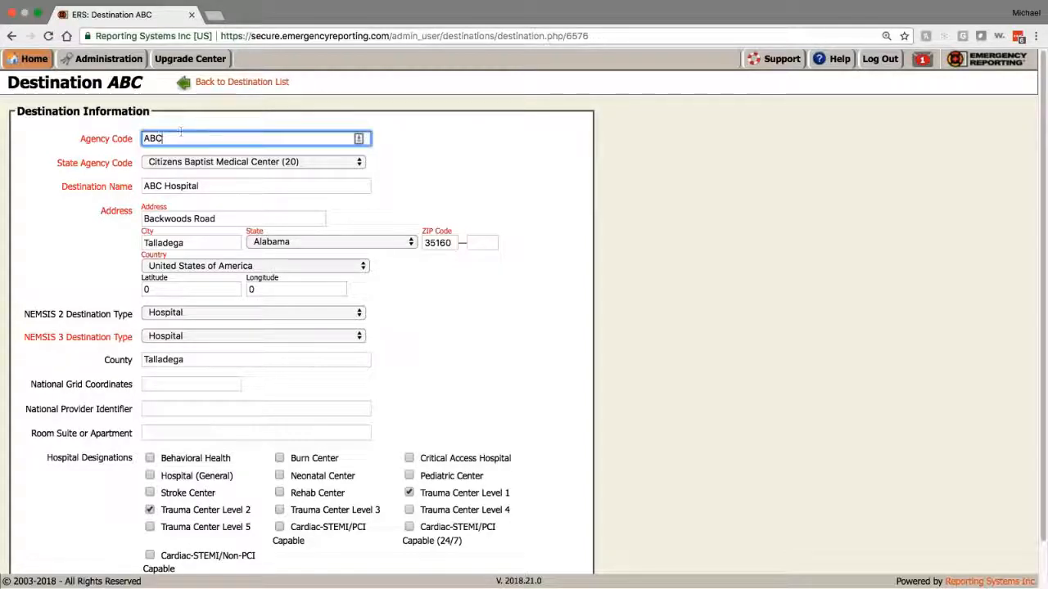
pyautogui.click(211, 161)
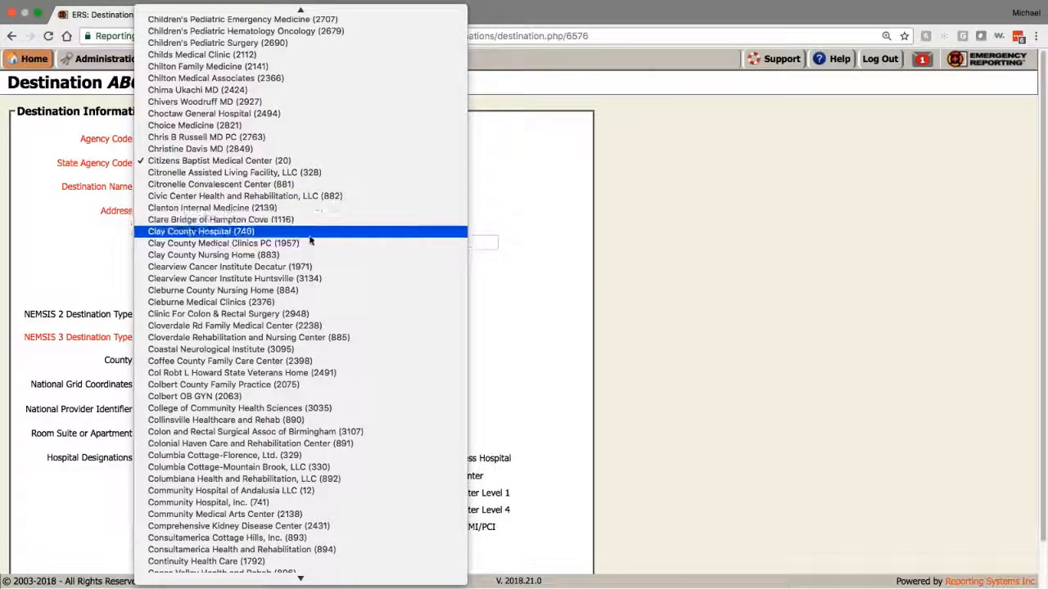
pyautogui.click(275, 161)
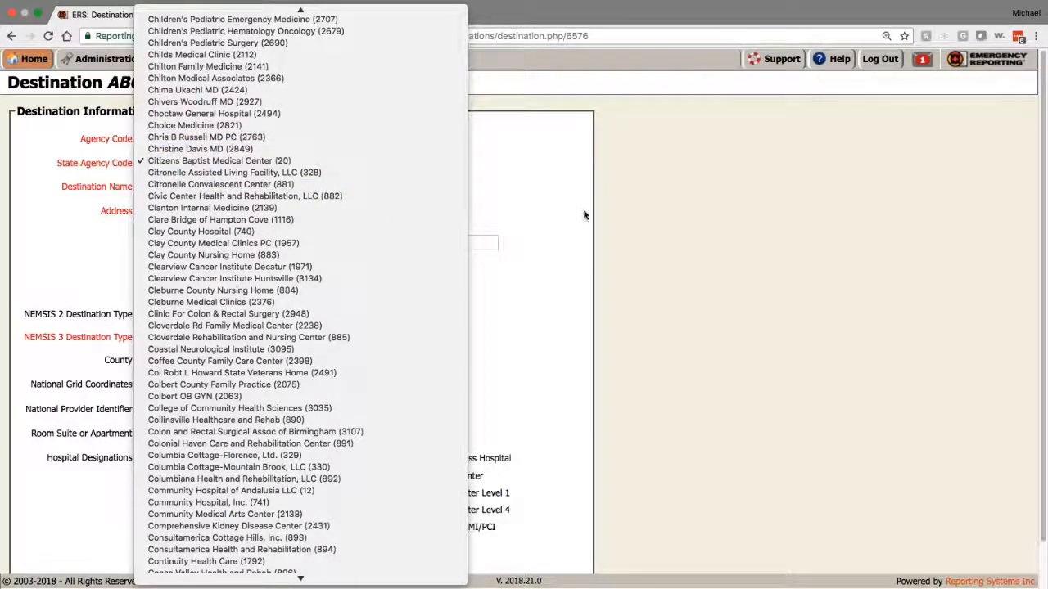
pyautogui.click(540, 197)
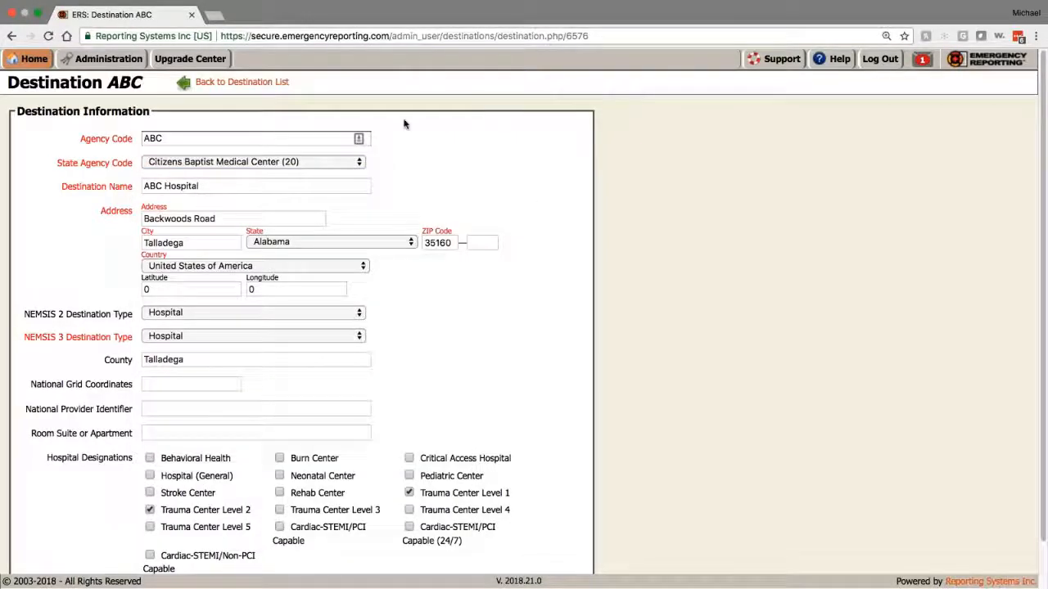
# Step: Leave the destination list, dismiss the billing tour message, and open Patient Forms
pyautogui.click(206, 83)
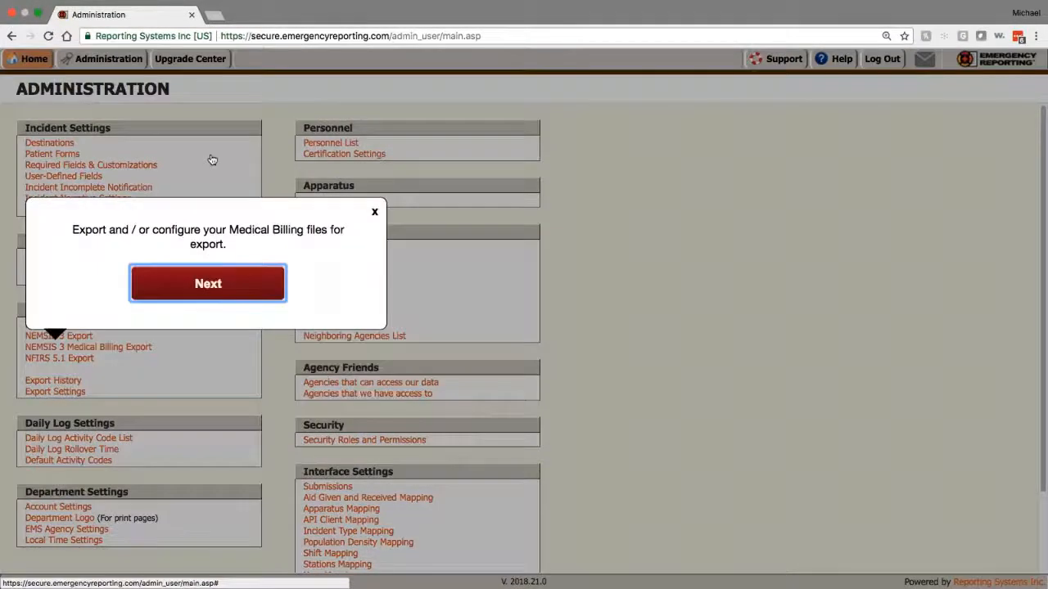
pyautogui.click(374, 212)
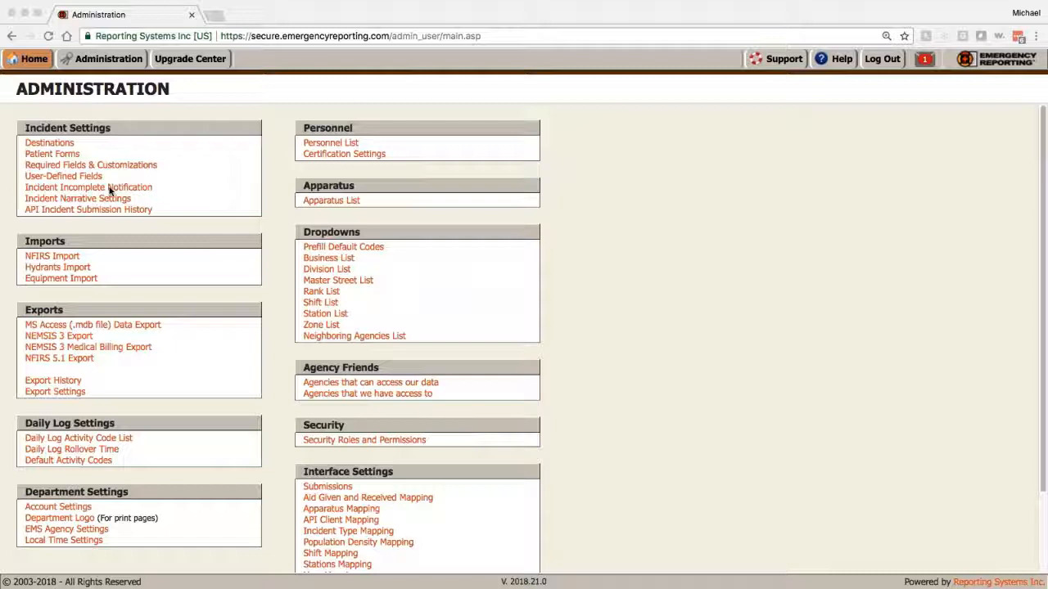
pyautogui.click(71, 156)
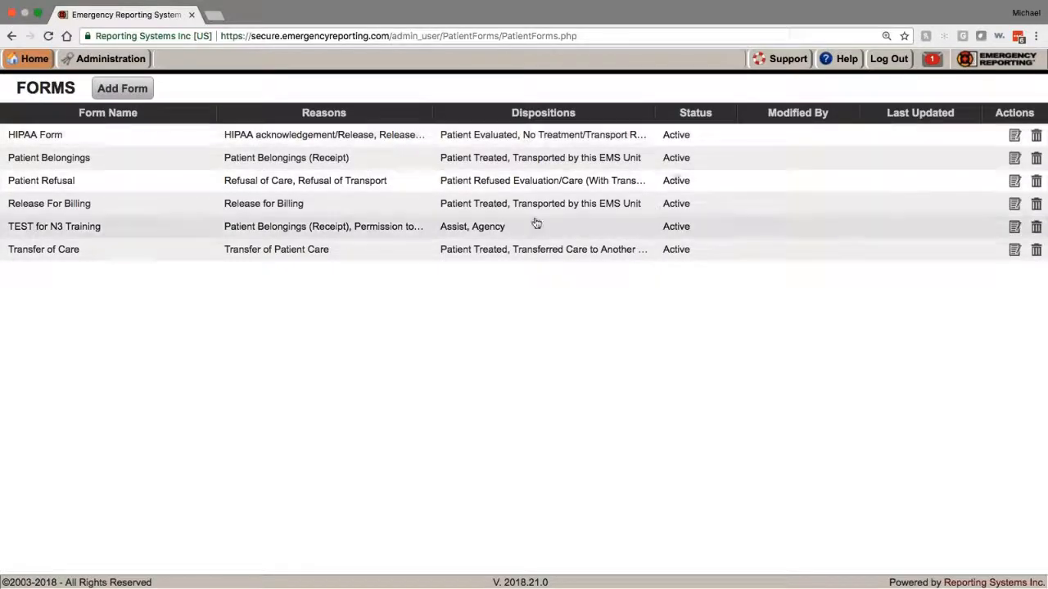
# Step: Open TEST for N3 Training, appending ', changes' to its content and 'Changes' to its name
pyautogui.click(488, 232)
pyautogui.click(352, 224)
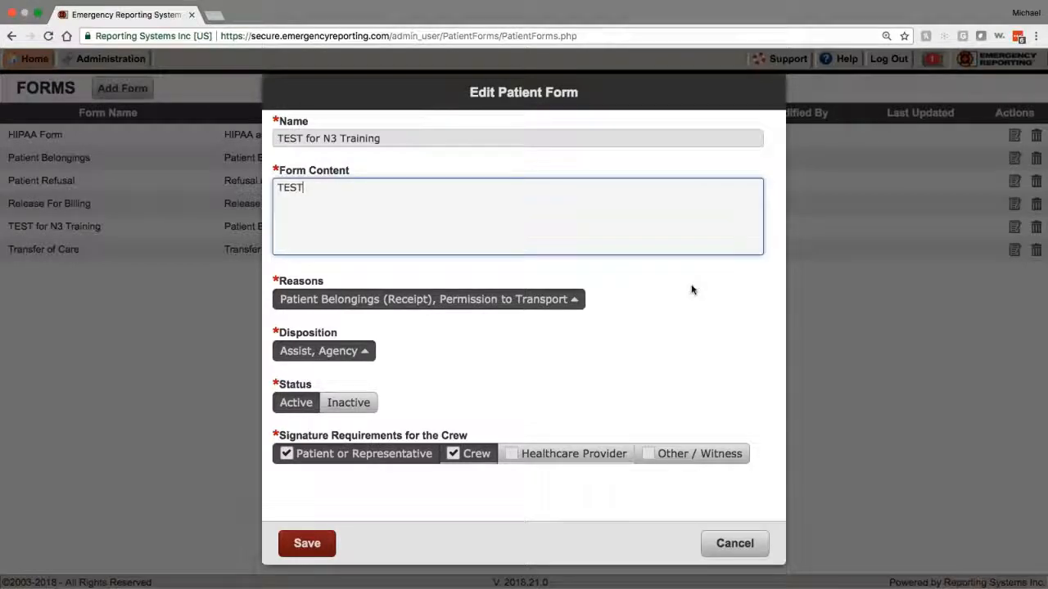
pyautogui.write(', changes')
pyautogui.click(595, 138)
pyautogui.write('Changes')
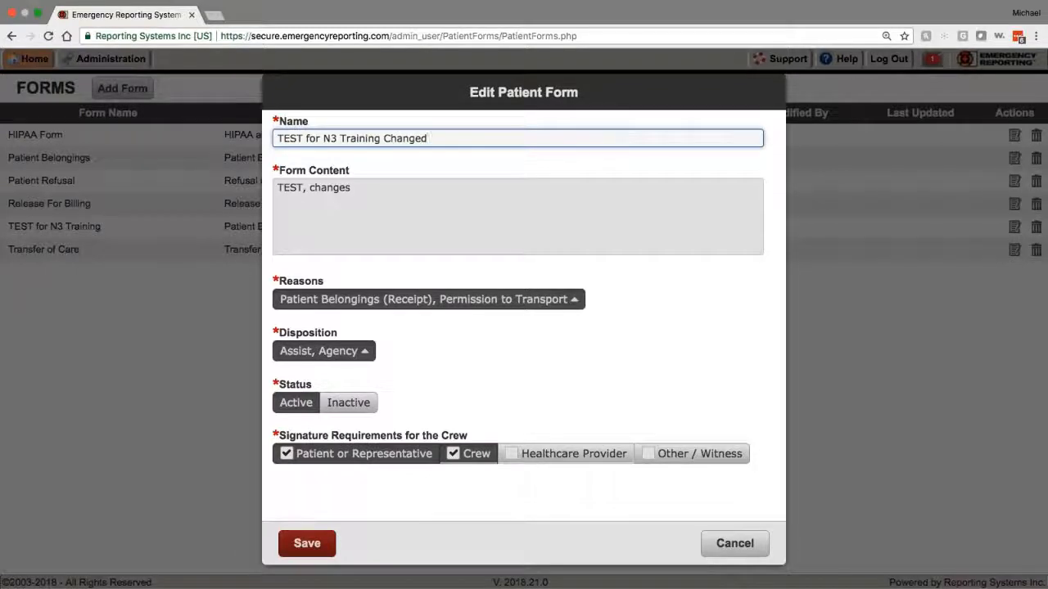
# Step: Require a healthcare provider signature, add the Assist, Public disposition, and save the form
pyautogui.click(534, 457)
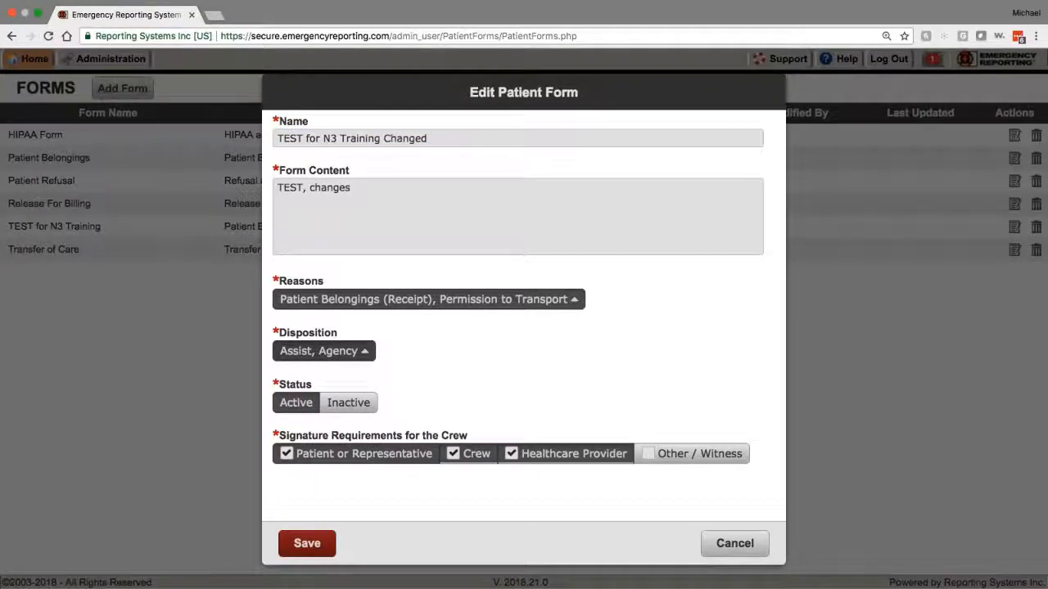
pyautogui.click(344, 354)
pyautogui.click(315, 115)
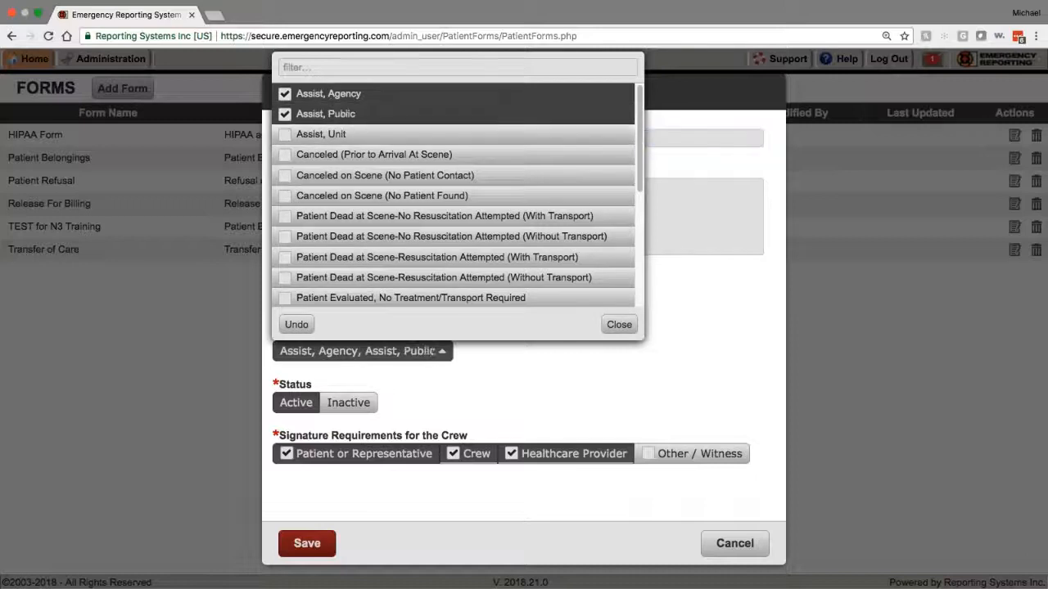
pyautogui.click(617, 325)
pyautogui.click(307, 544)
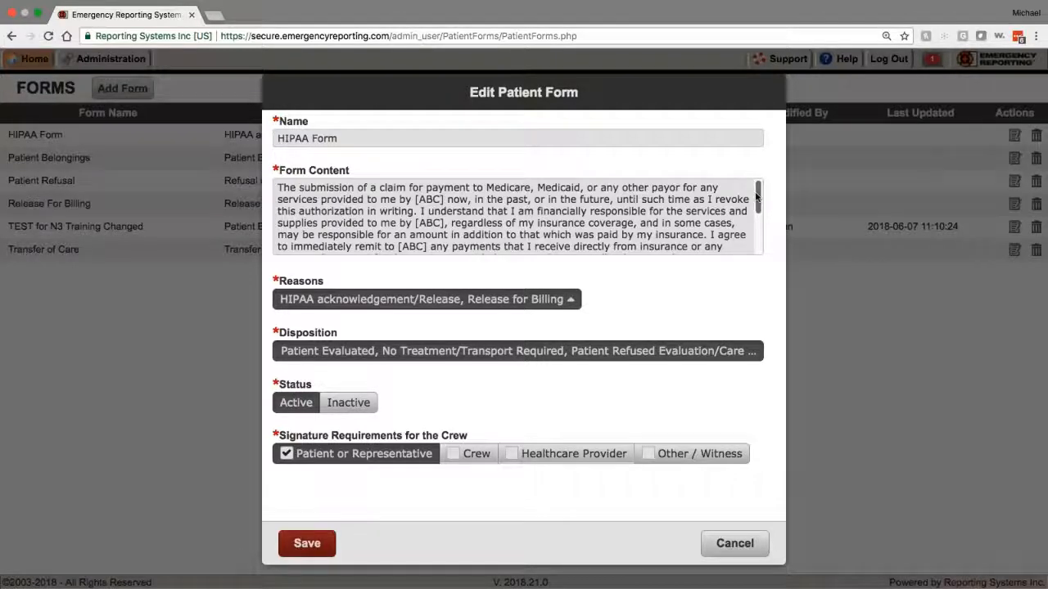
# Step: Look through the HIPAA Form's reasons and disposition lists, then cancel without changes
pyautogui.moveTo(760, 198); pyautogui.dragTo(761, 239)
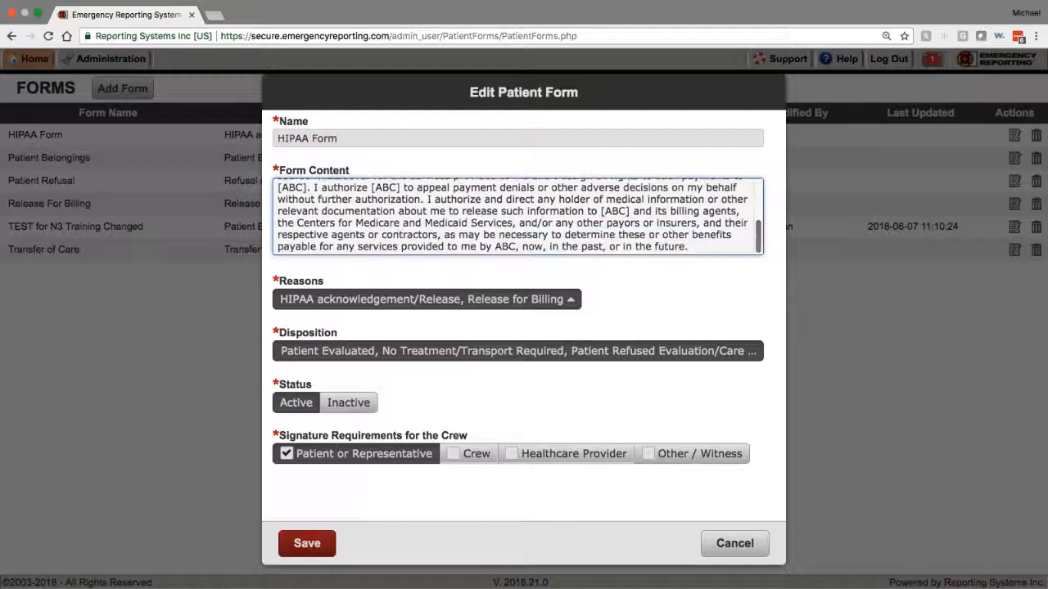
pyautogui.click(519, 303)
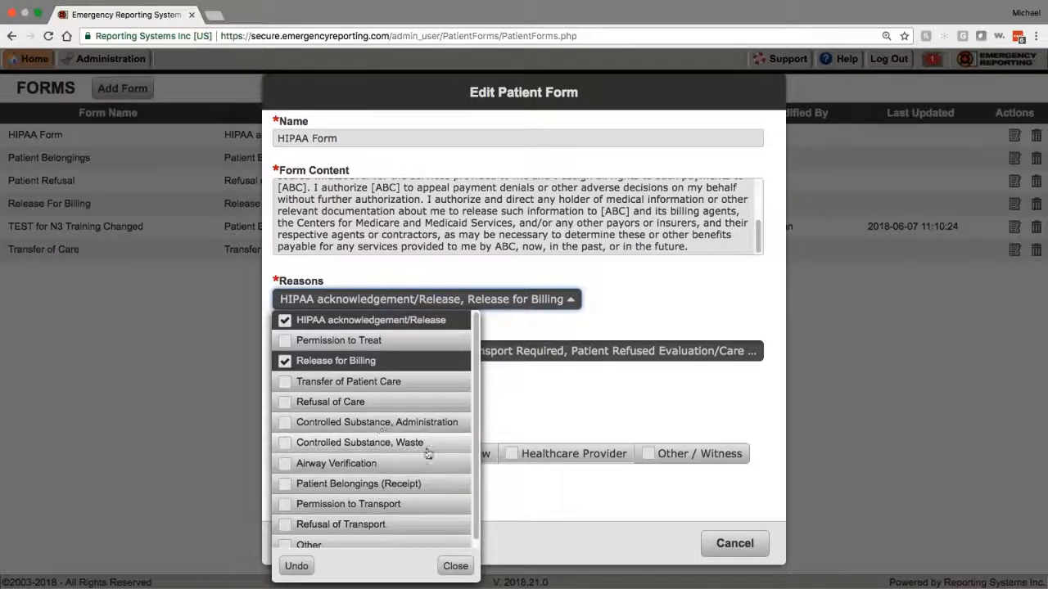
pyautogui.scroll(-1, 401, 475)
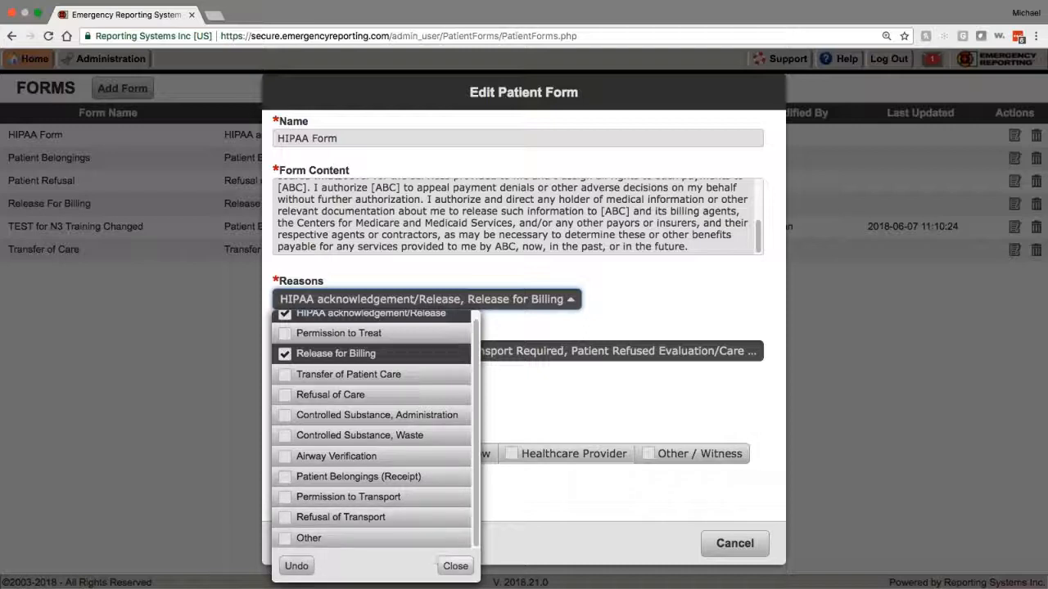
pyautogui.click(455, 567)
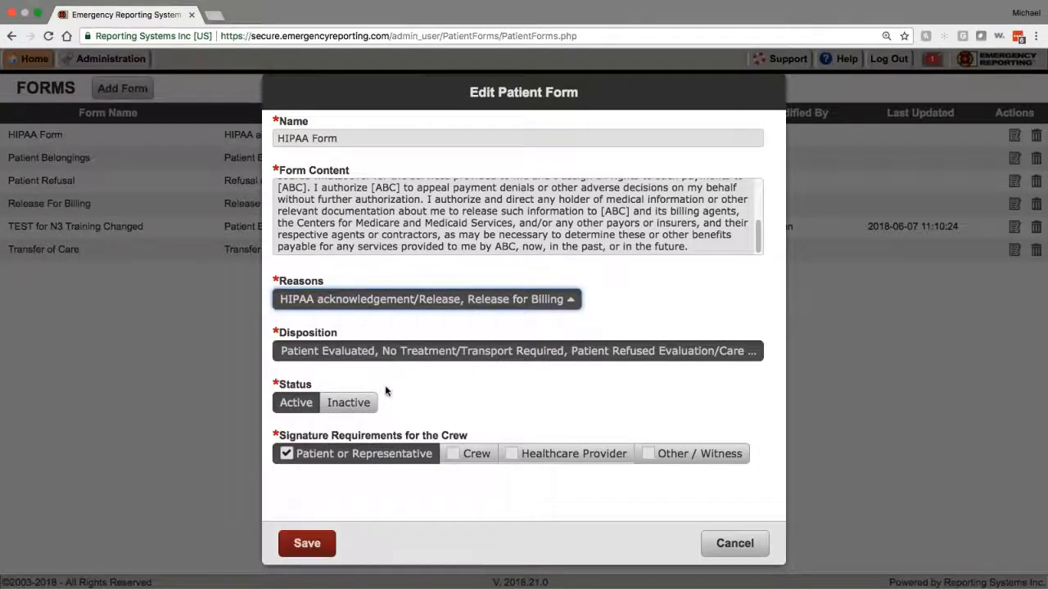
pyautogui.click(383, 352)
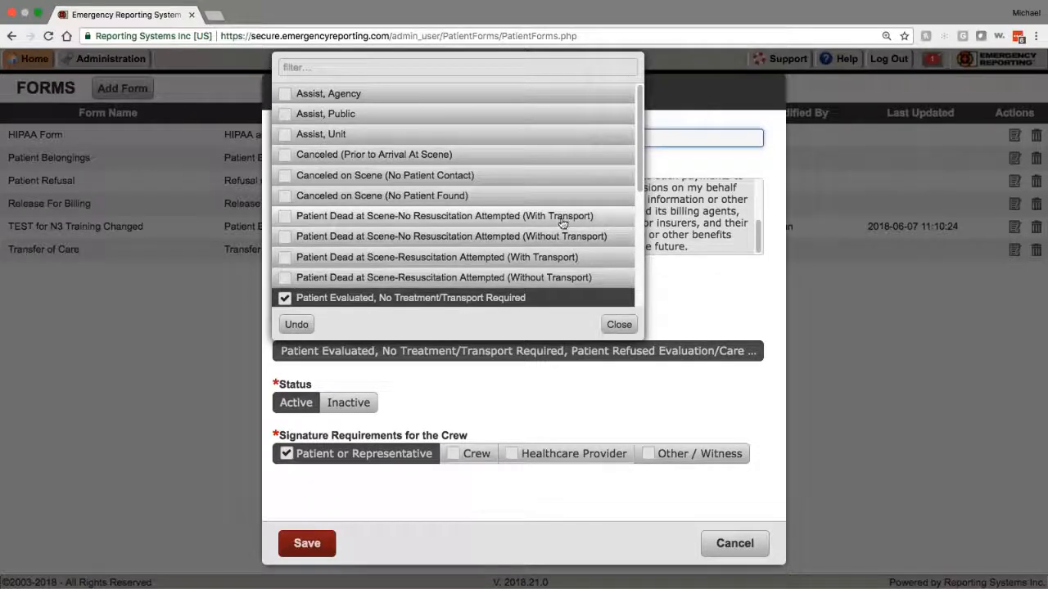
pyautogui.moveTo(641, 177); pyautogui.dragTo(644, 288)
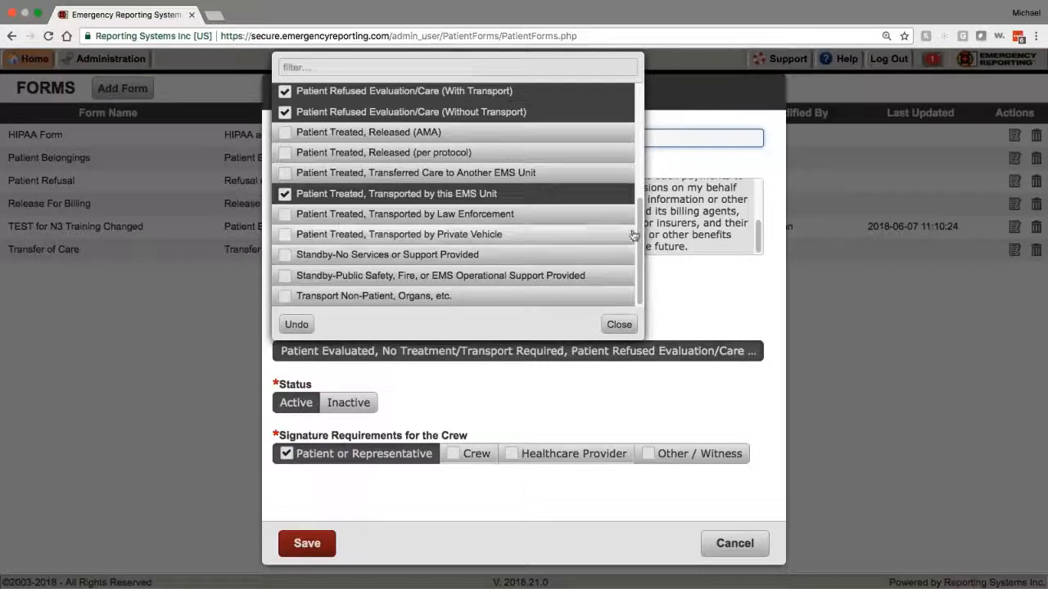
pyautogui.click(619, 325)
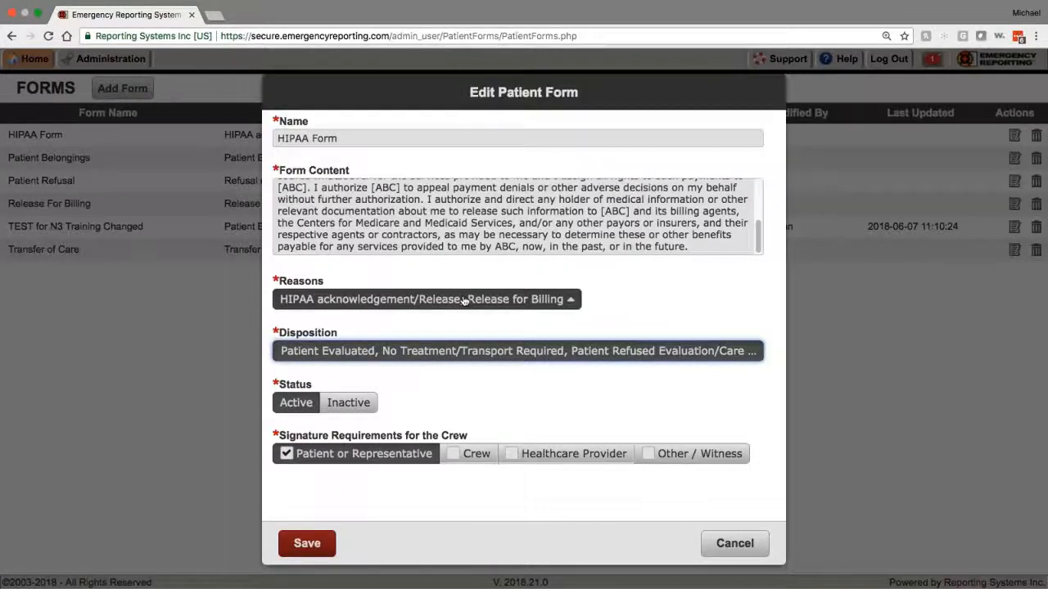
pyautogui.click(384, 299)
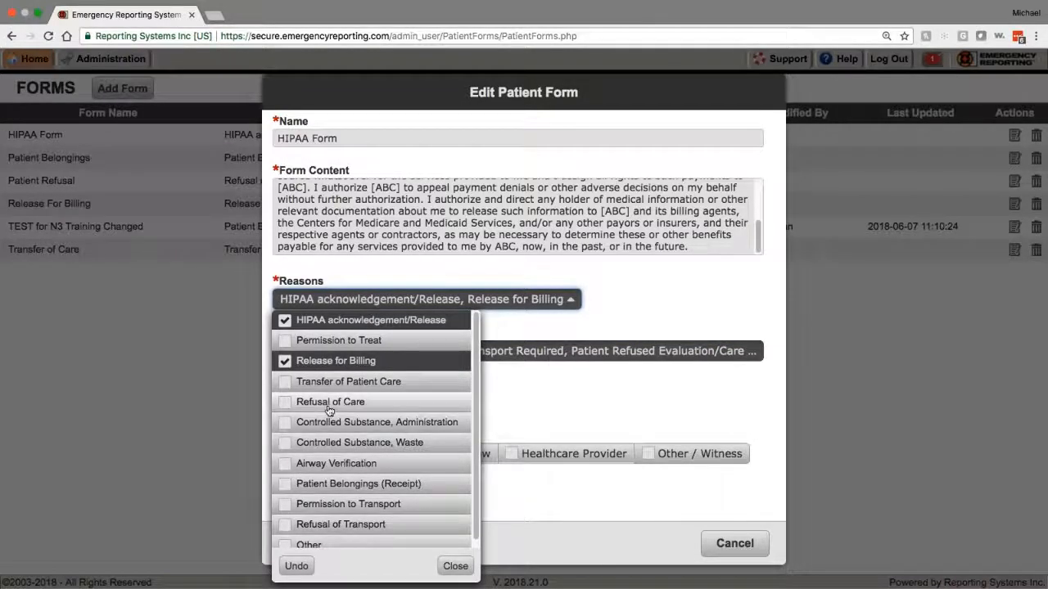
pyautogui.scroll(-1, 356, 461)
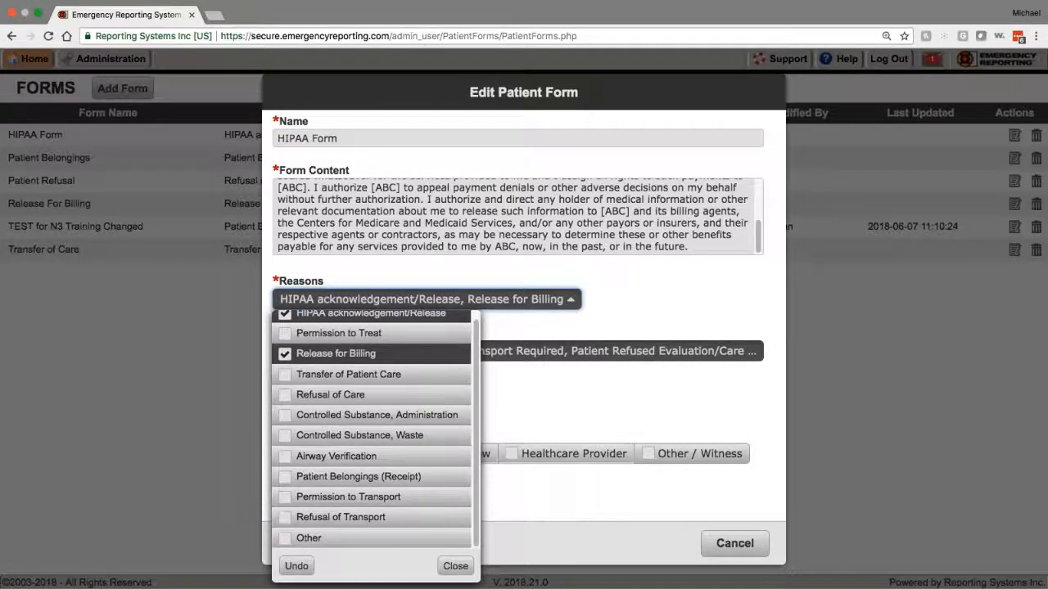
pyautogui.click(455, 566)
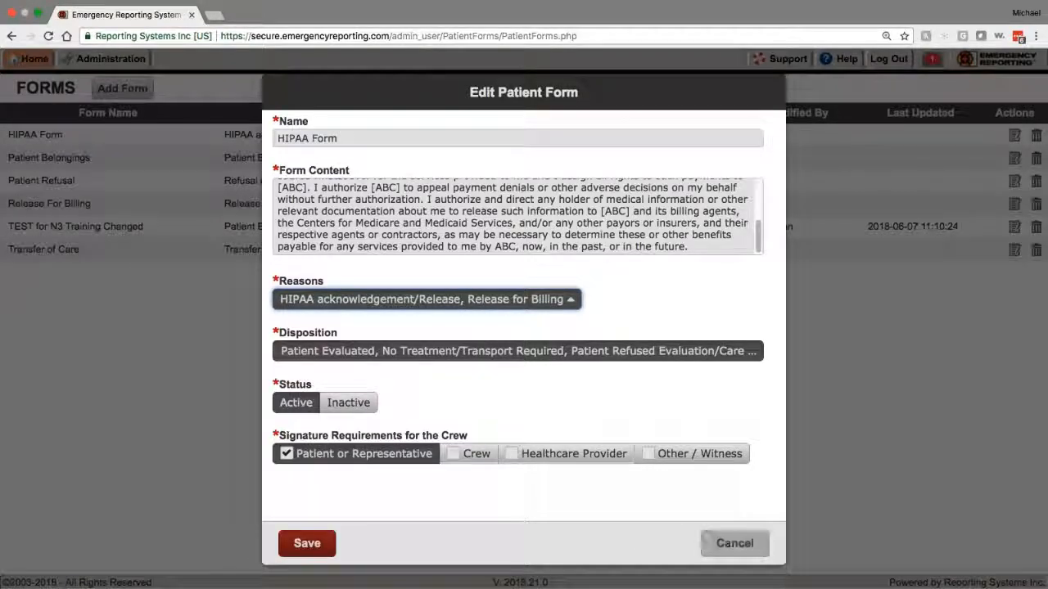
pyautogui.click(735, 543)
# Step: Create a new patient form named 'Refusal of Treatment' and enter its content text
pyautogui.click(122, 89)
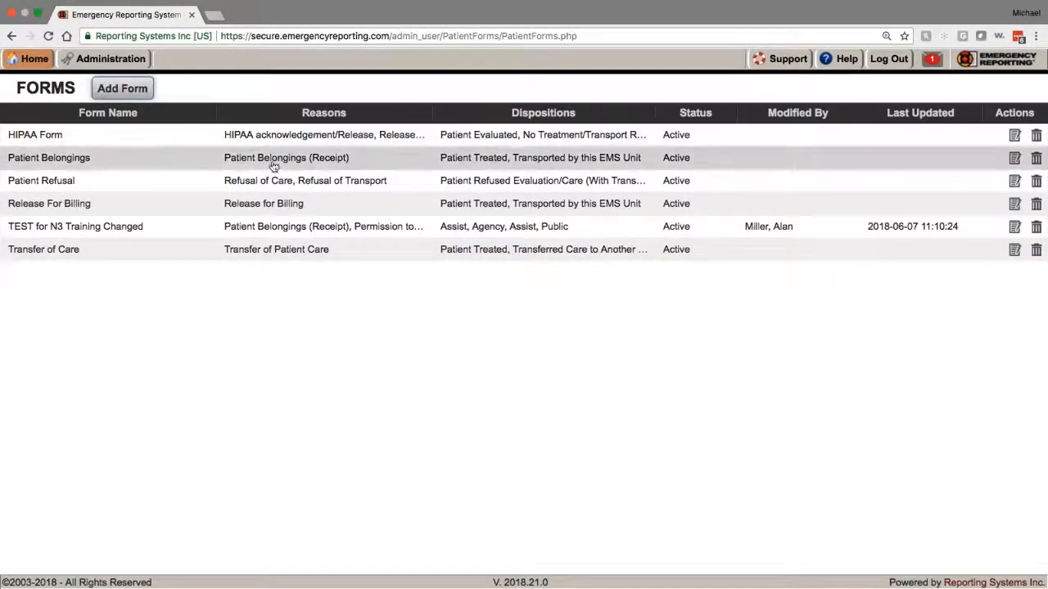
pyautogui.click(302, 139)
pyautogui.write('Re')
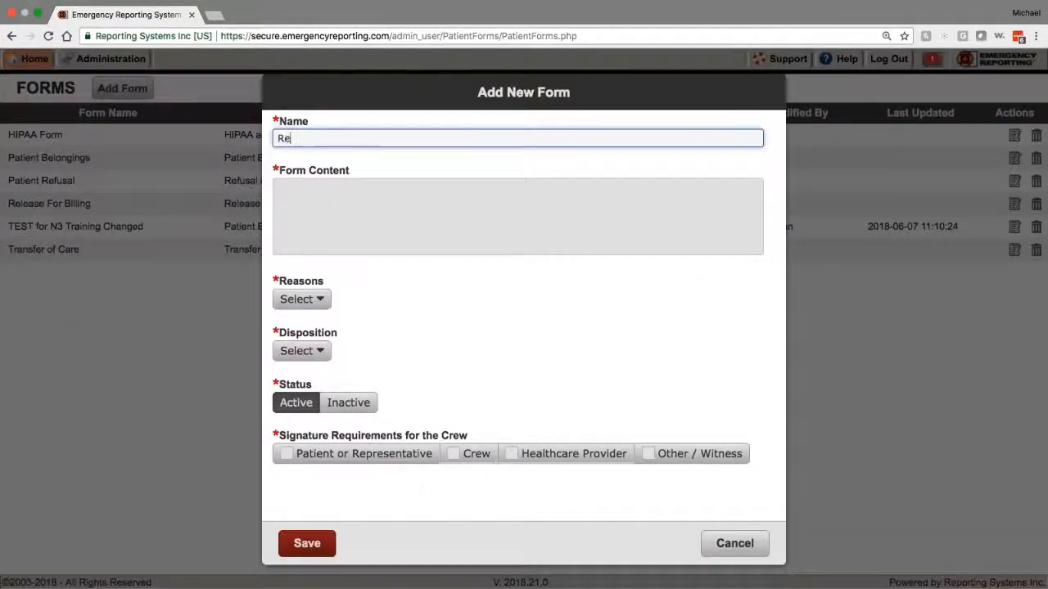
pyautogui.write('fusal of Treatment')
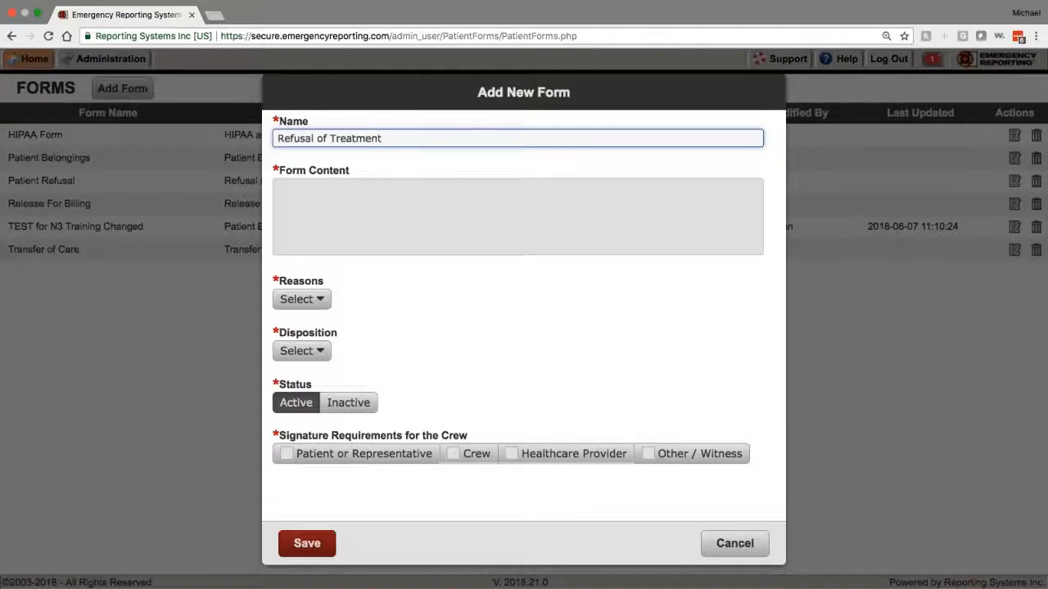
pyautogui.click(279, 187)
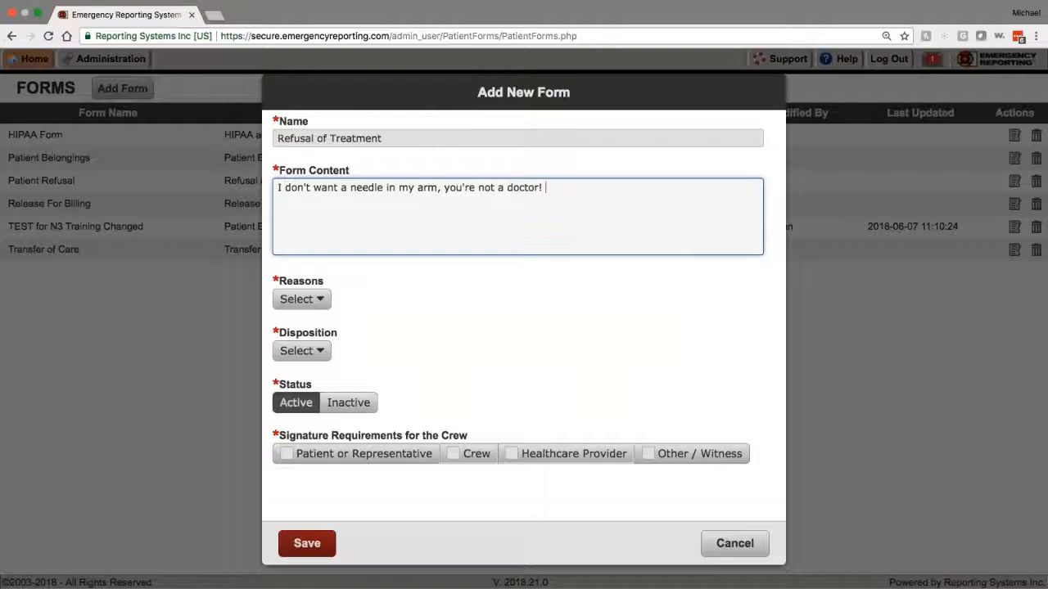
# Step: Set Other as the new form's reason
pyautogui.click(301, 299)
pyautogui.scroll(-1, 327, 492)
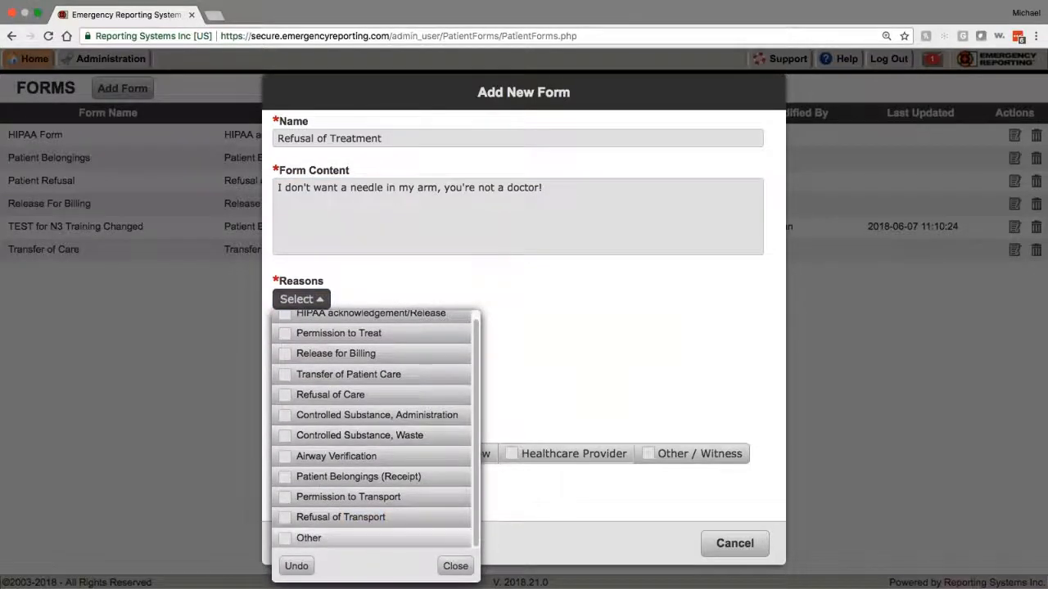
pyautogui.click(328, 538)
pyautogui.click(487, 285)
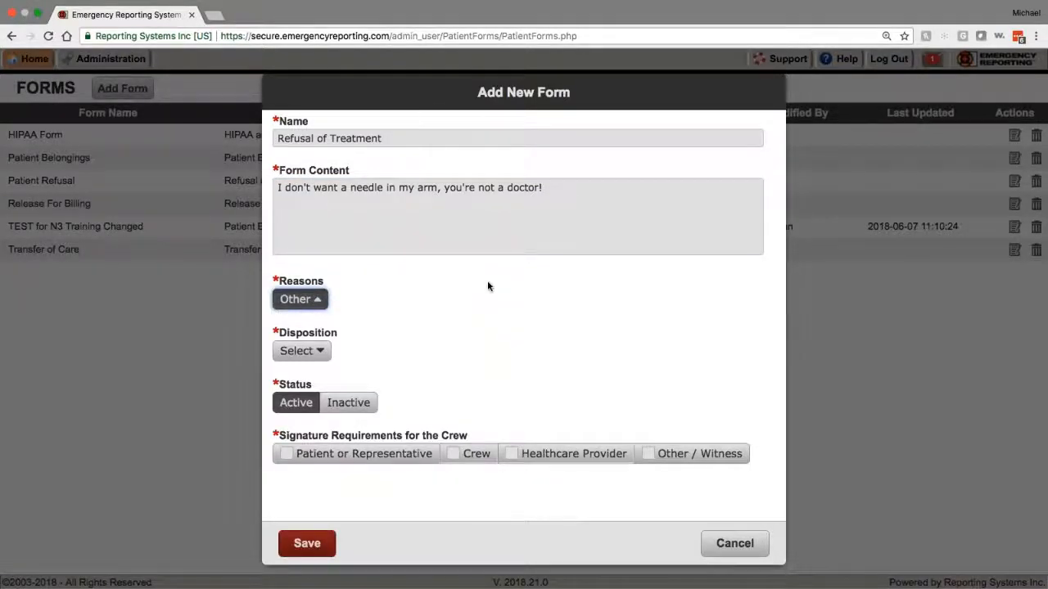
# Step: Browse the new form's disposition options without choosing one
pyautogui.click(301, 350)
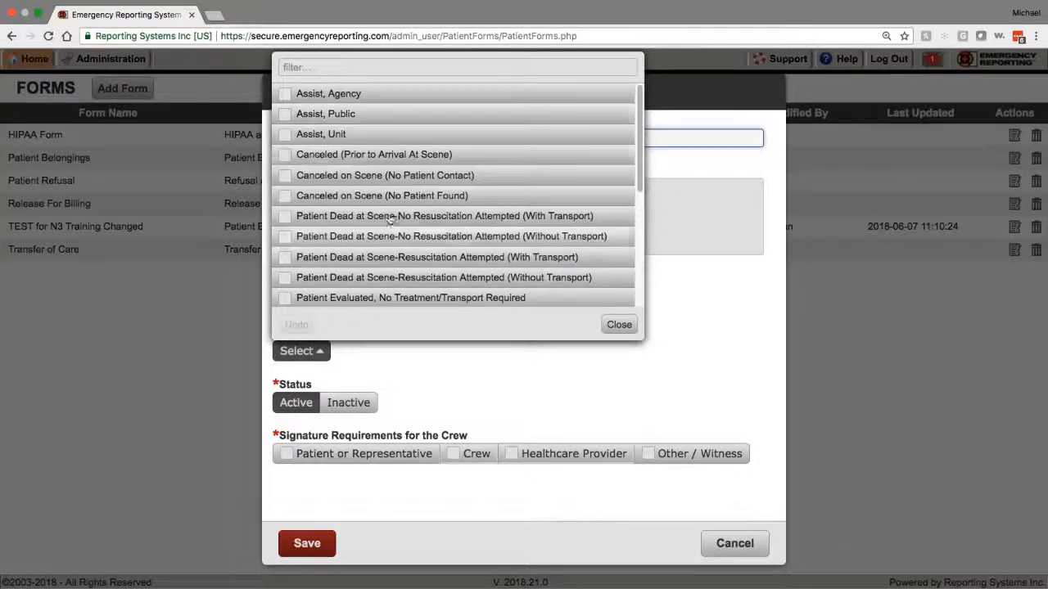
pyautogui.scroll(-5, 374, 164)
pyautogui.scroll(5, 377, 168)
pyautogui.scroll(-10, 379, 172)
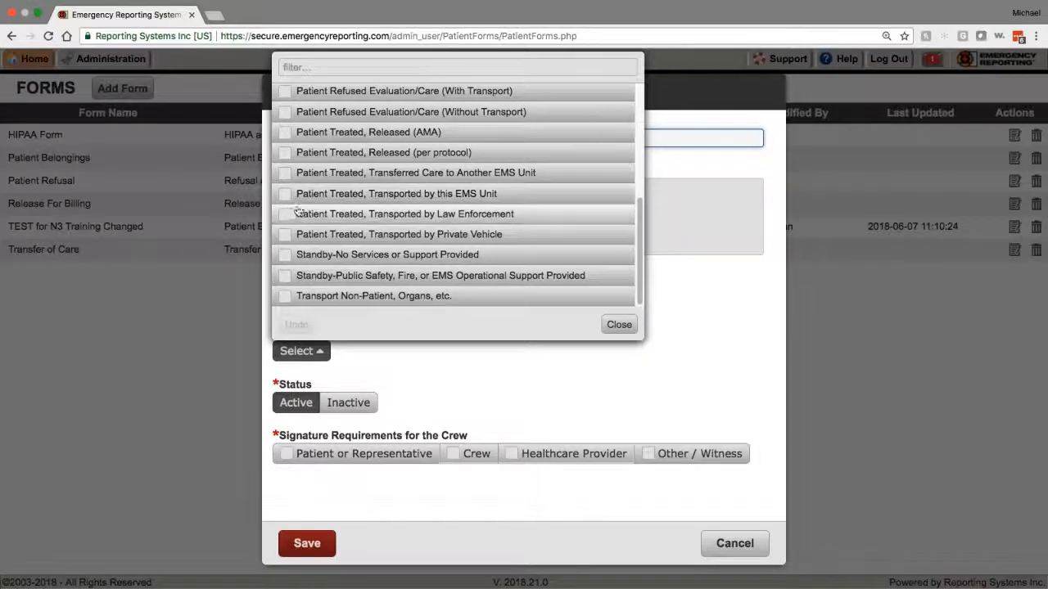
pyautogui.scroll(1, 292, 211)
pyautogui.scroll(5, 292, 212)
pyautogui.click(619, 324)
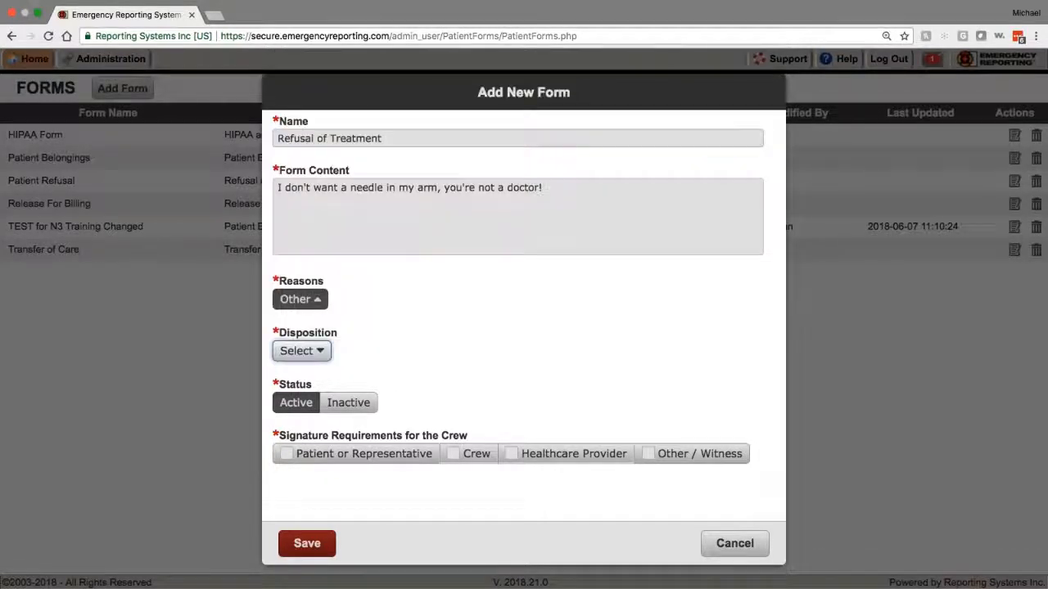
# Step: Choose 'Patient Treated, Transported by this EMS Unit' as the form's disposition
pyautogui.click(300, 350)
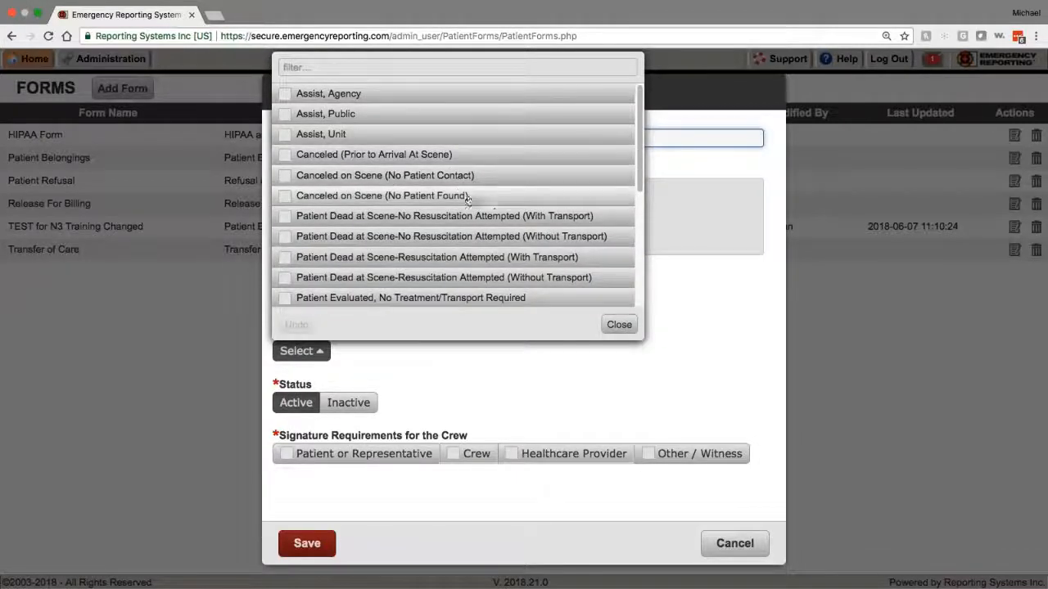
pyautogui.scroll(-5, 503, 220)
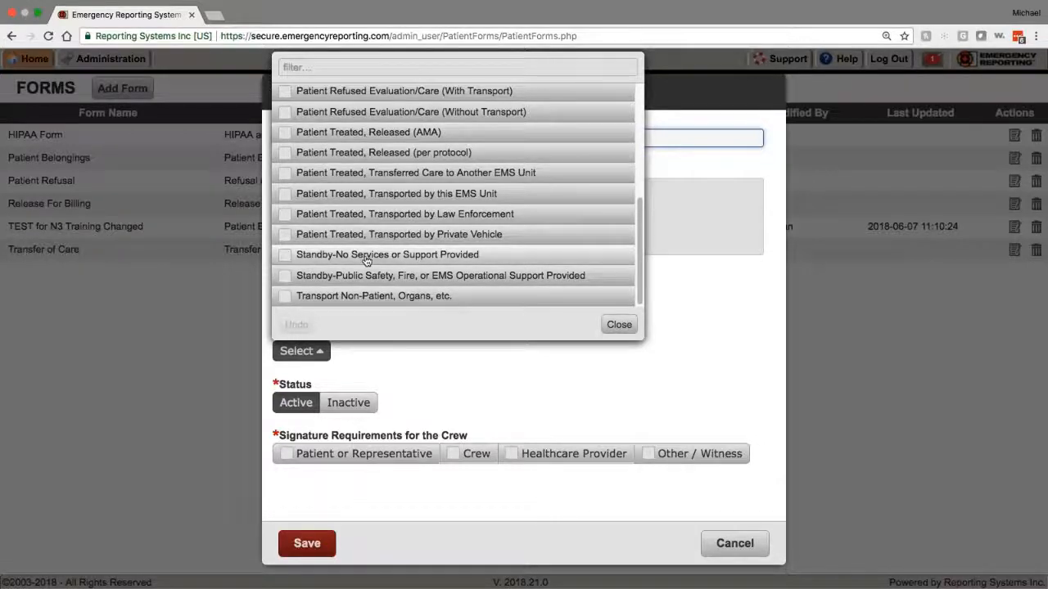
pyautogui.scroll(10, 360, 246)
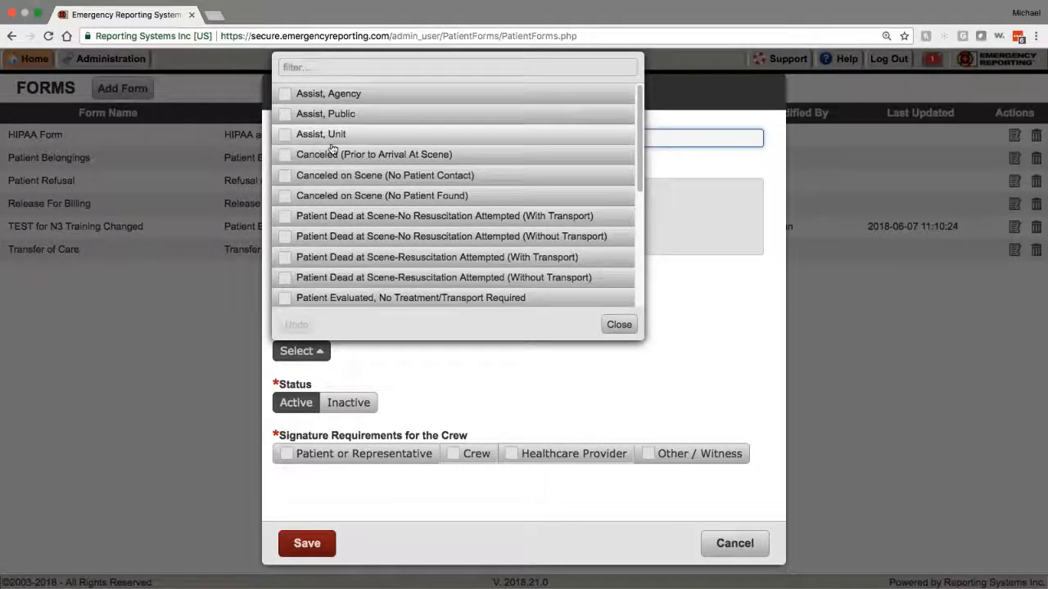
pyautogui.click(617, 325)
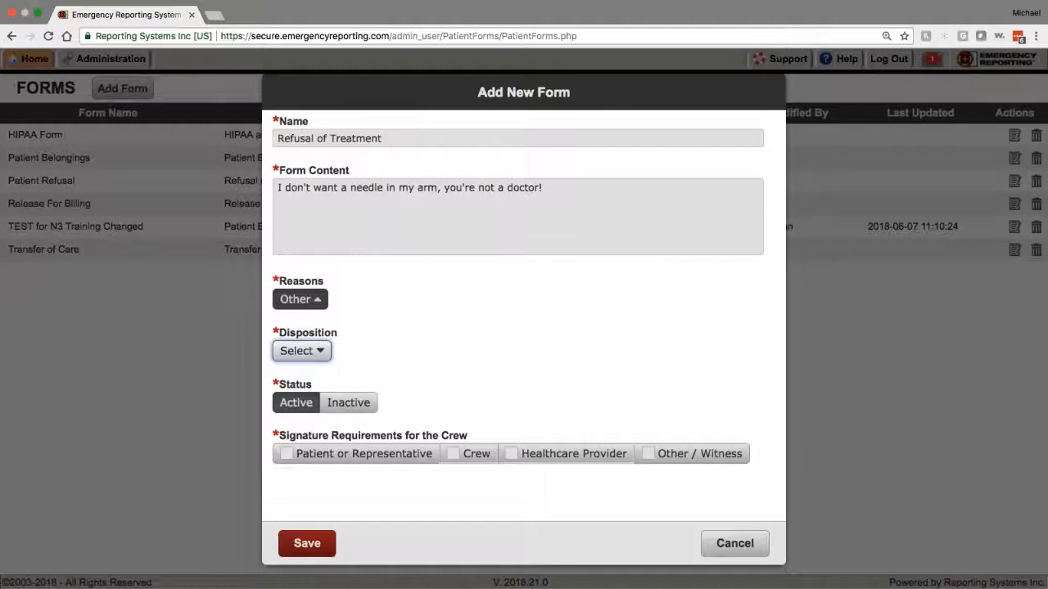
pyautogui.click(302, 351)
pyautogui.scroll(-5, 371, 207)
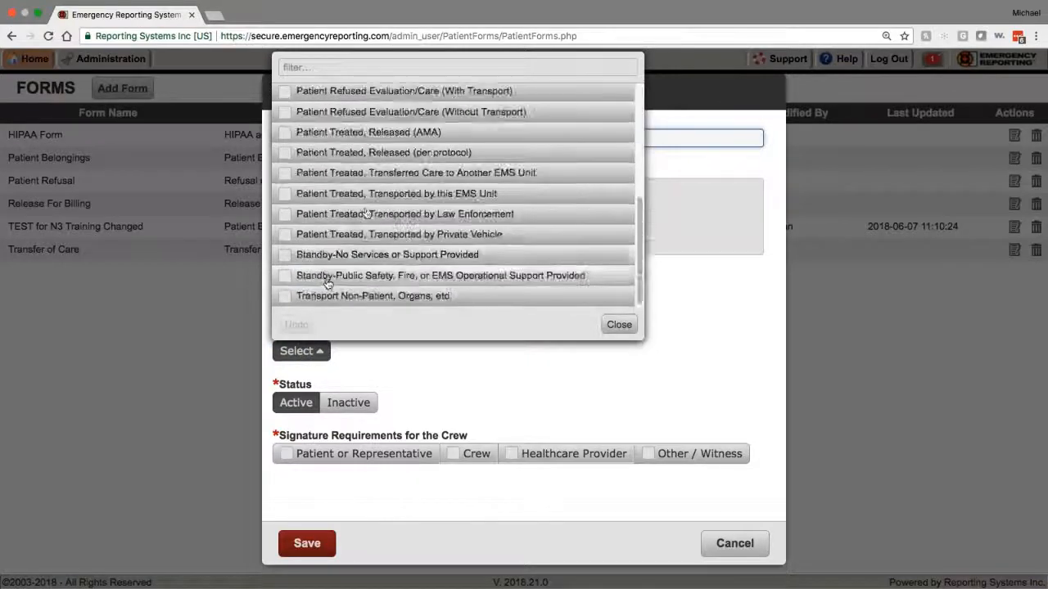
pyautogui.click(371, 194)
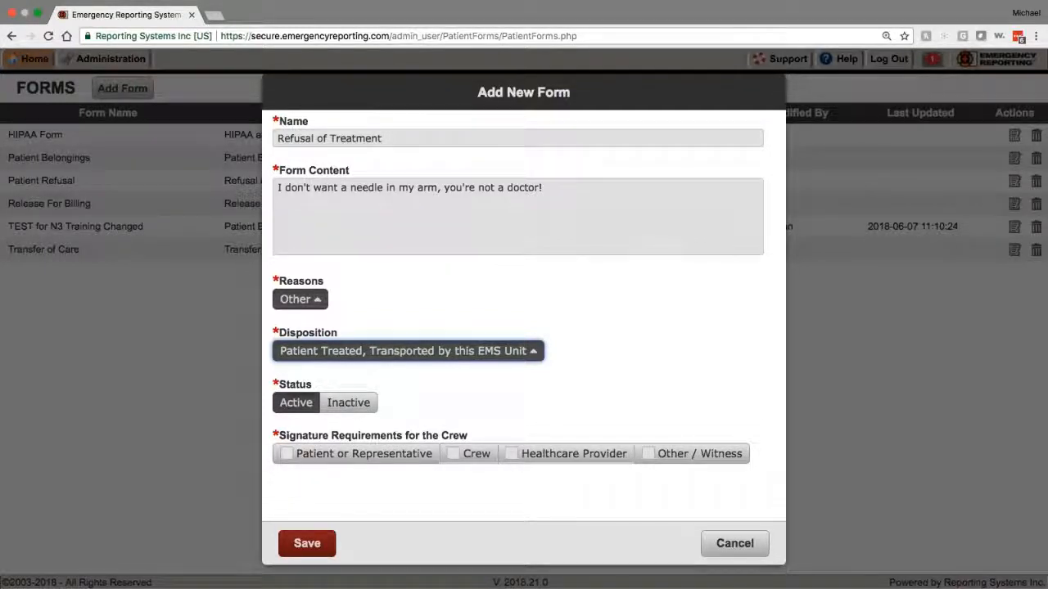
# Step: Require patient or representative, crew and other/witness signatures, then save Refusal of Treatment
pyautogui.click(310, 457)
pyautogui.click(472, 455)
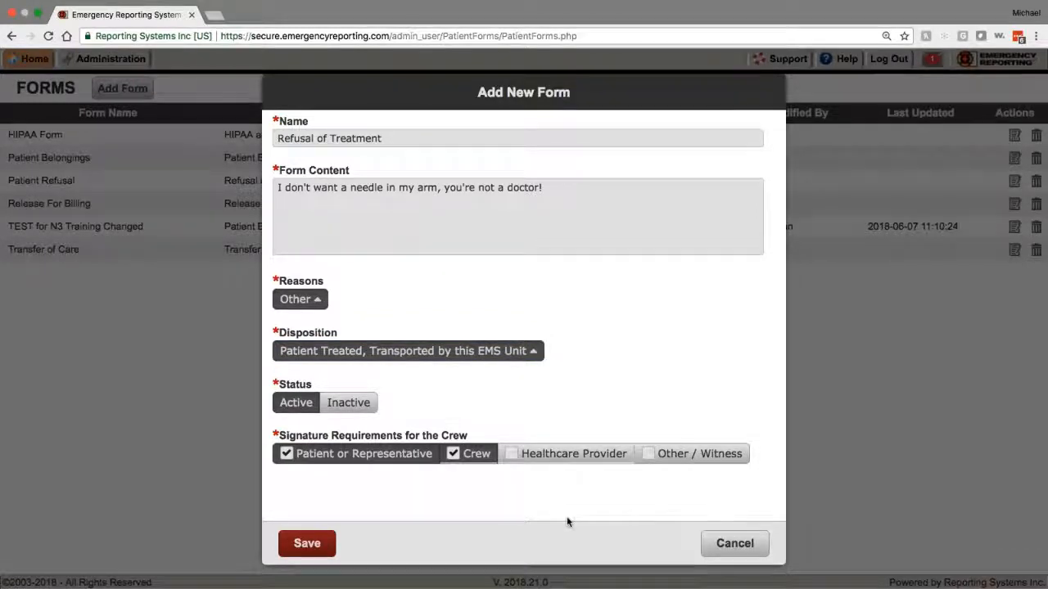
pyautogui.click(667, 457)
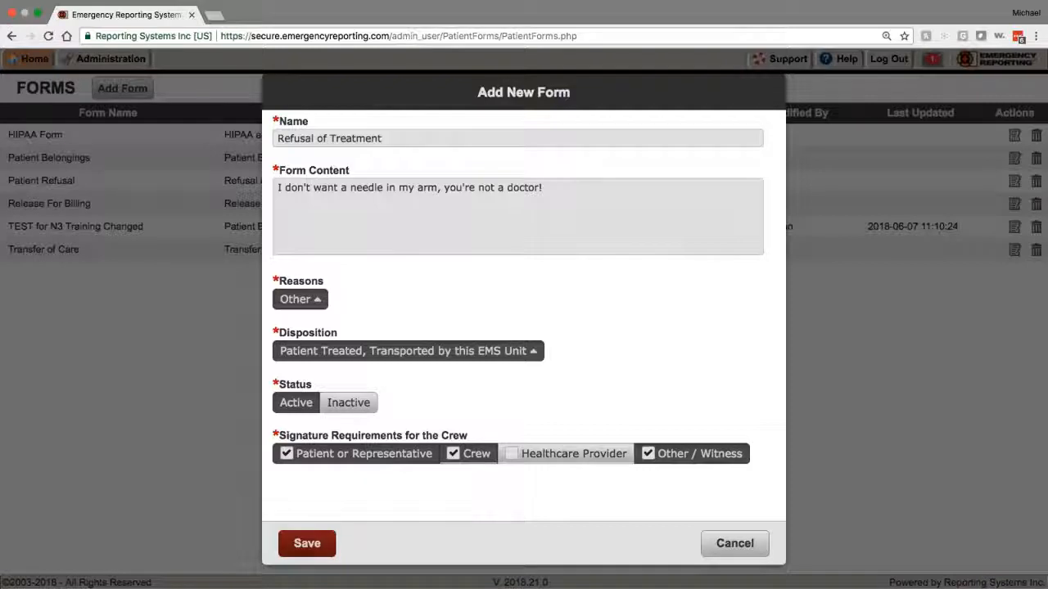
pyautogui.click(307, 544)
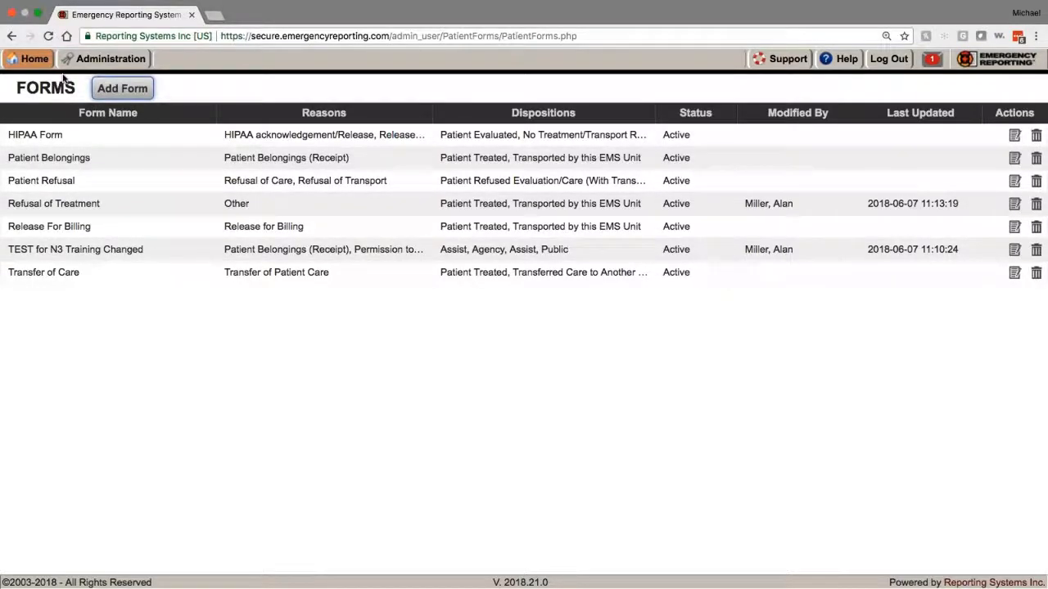
# Step: Go to Administration, dismiss the introductory tour, and open Required Fields & Customizations
pyautogui.click(31, 58)
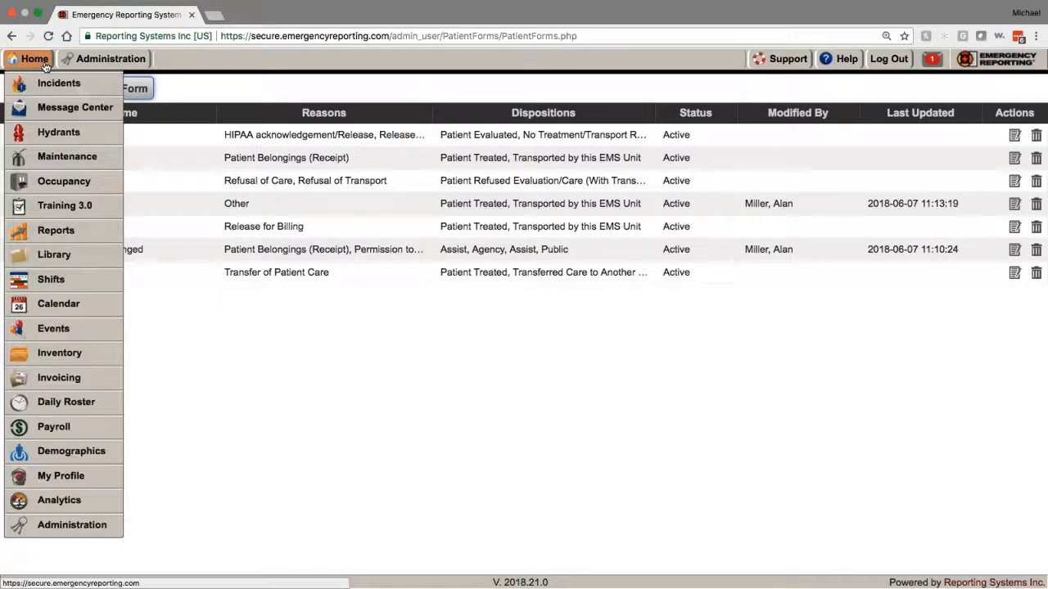
pyautogui.click(72, 524)
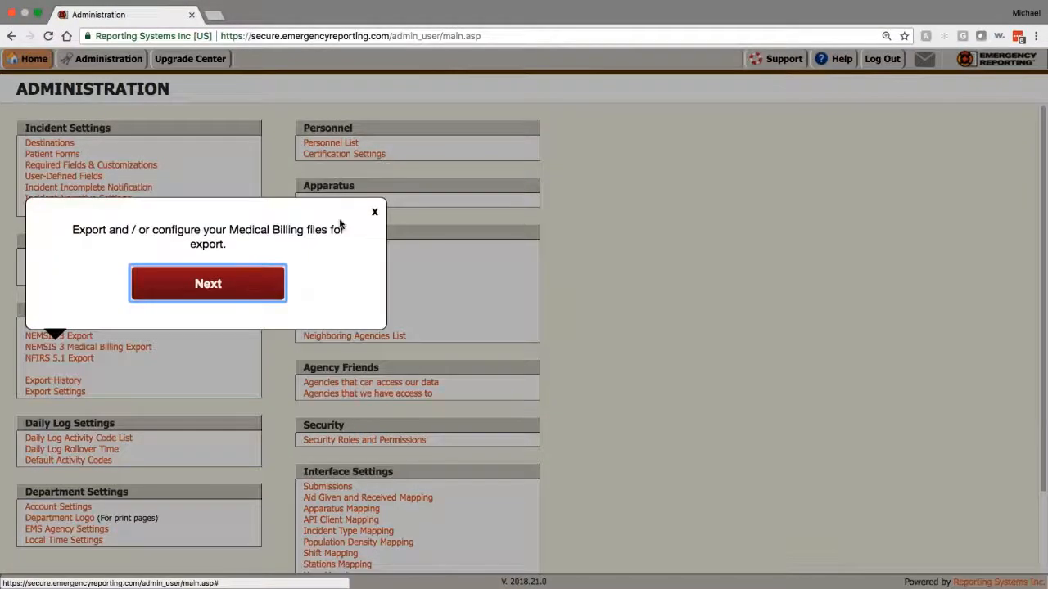
pyautogui.click(241, 283)
pyautogui.click(241, 283)
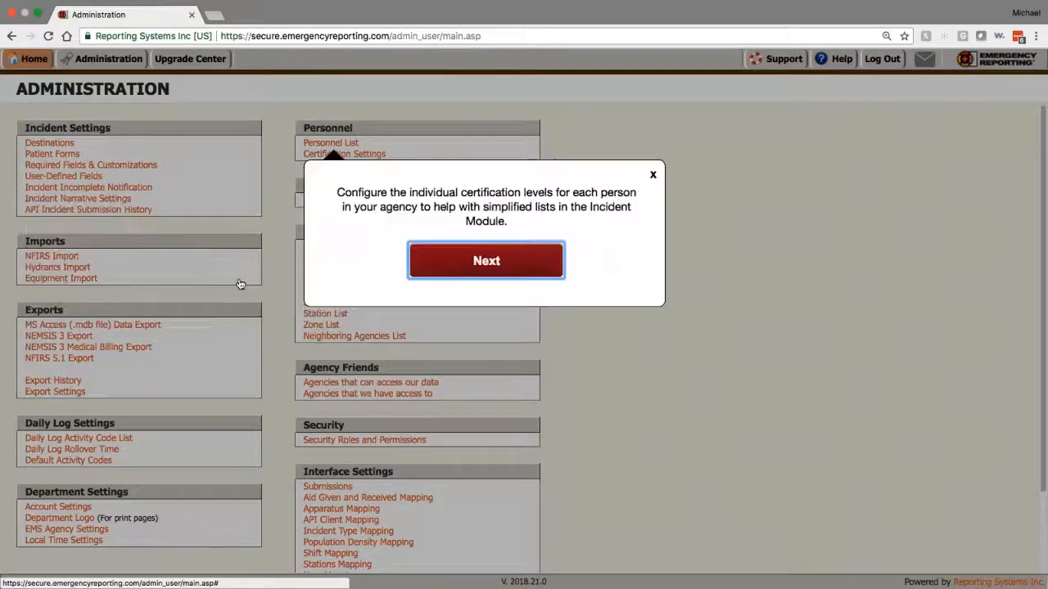
pyautogui.click(445, 258)
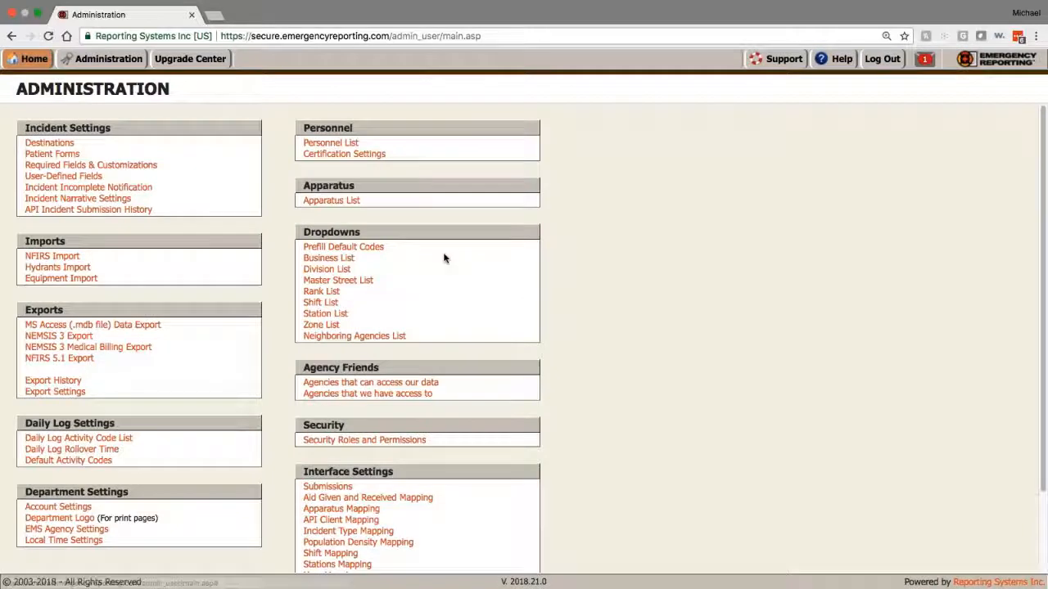
pyautogui.click(84, 166)
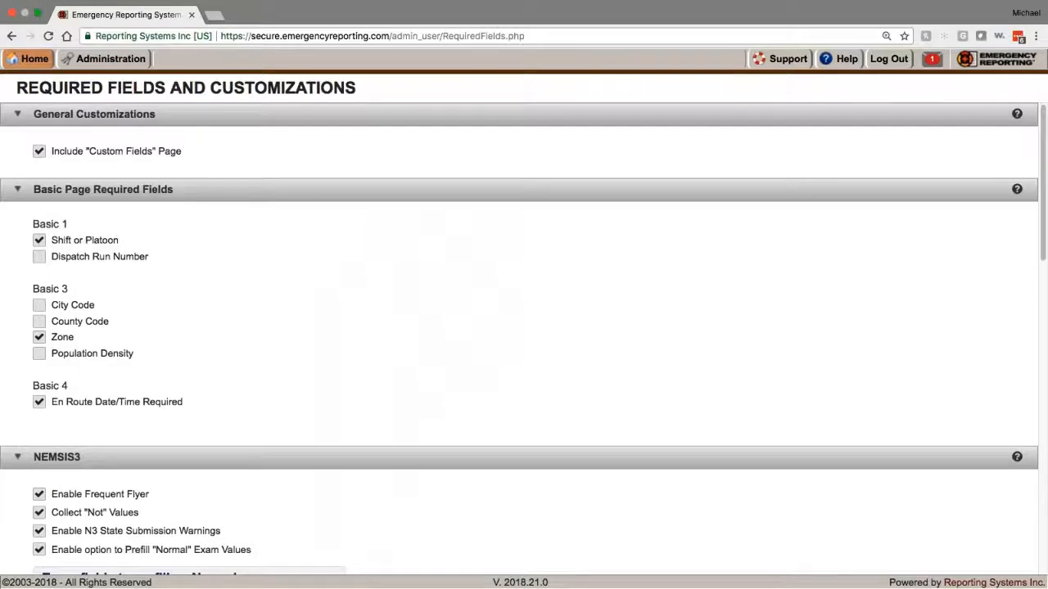
# Step: Collapse General Customizations and Basic Page Required Fields, then enable Frequent Flyer for NEMSIS3
pyautogui.click(18, 114)
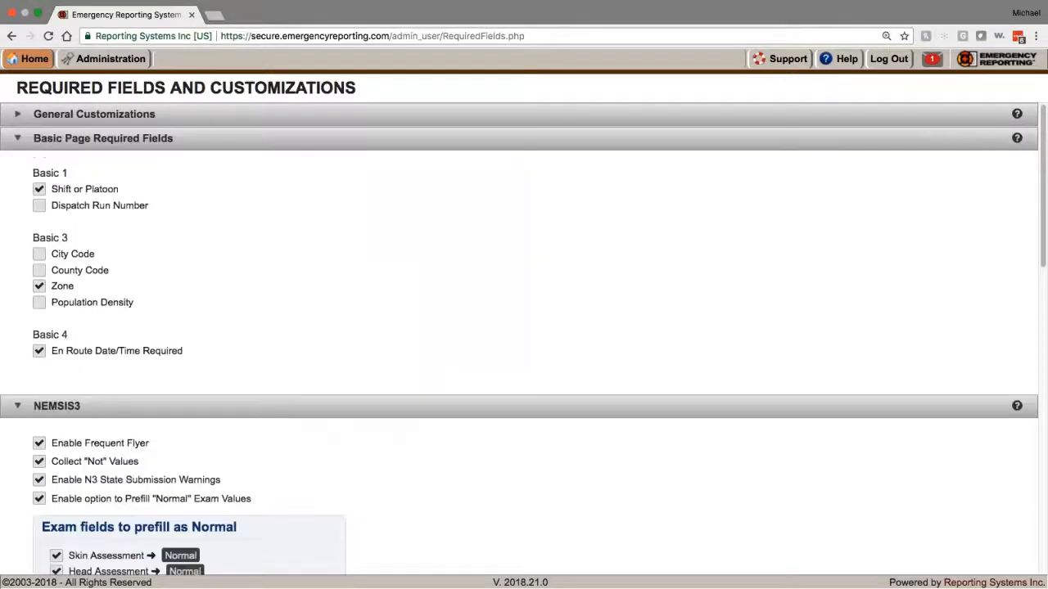
pyautogui.click(19, 141)
pyautogui.scroll(-5, 524, 328)
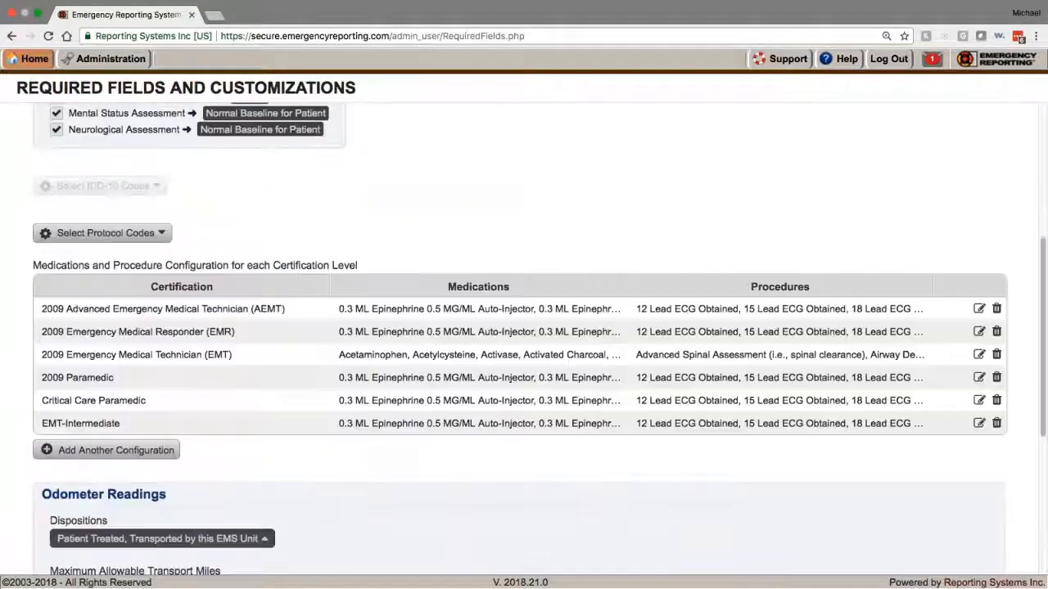
pyautogui.scroll(5, 524, 327)
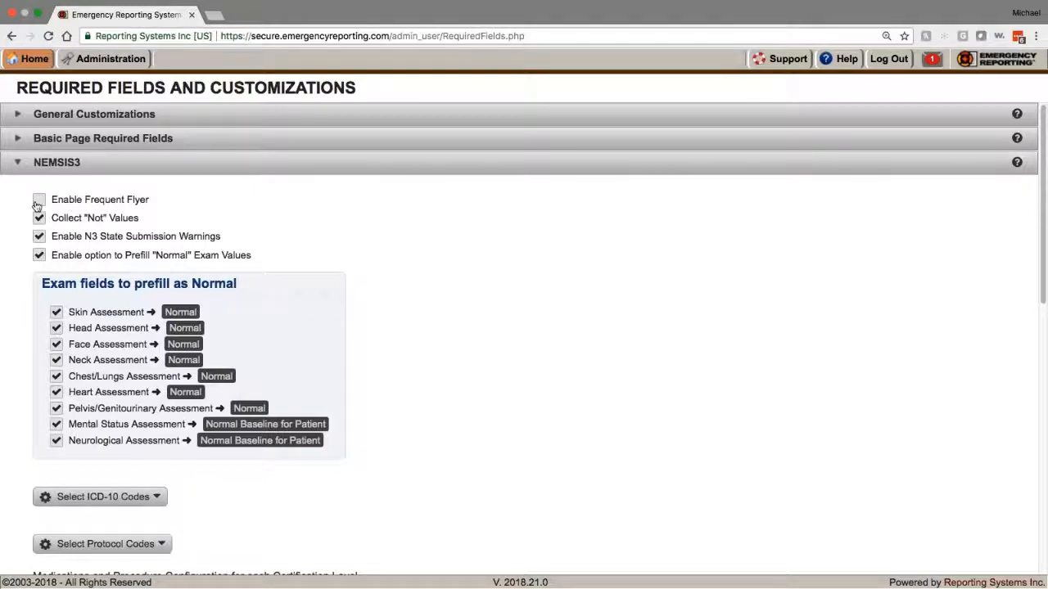
pyautogui.click(38, 201)
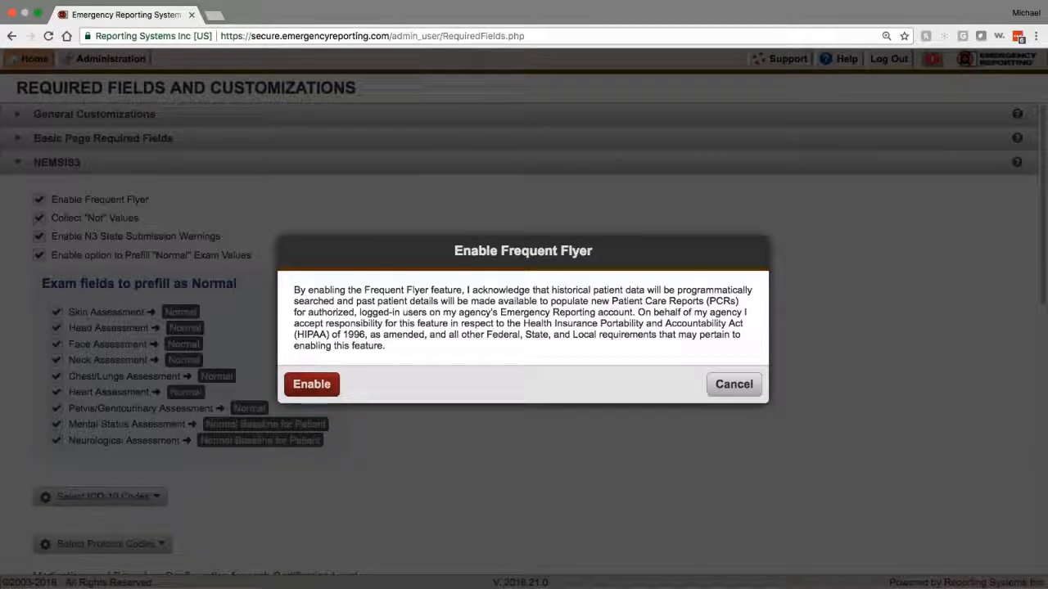
pyautogui.click(311, 384)
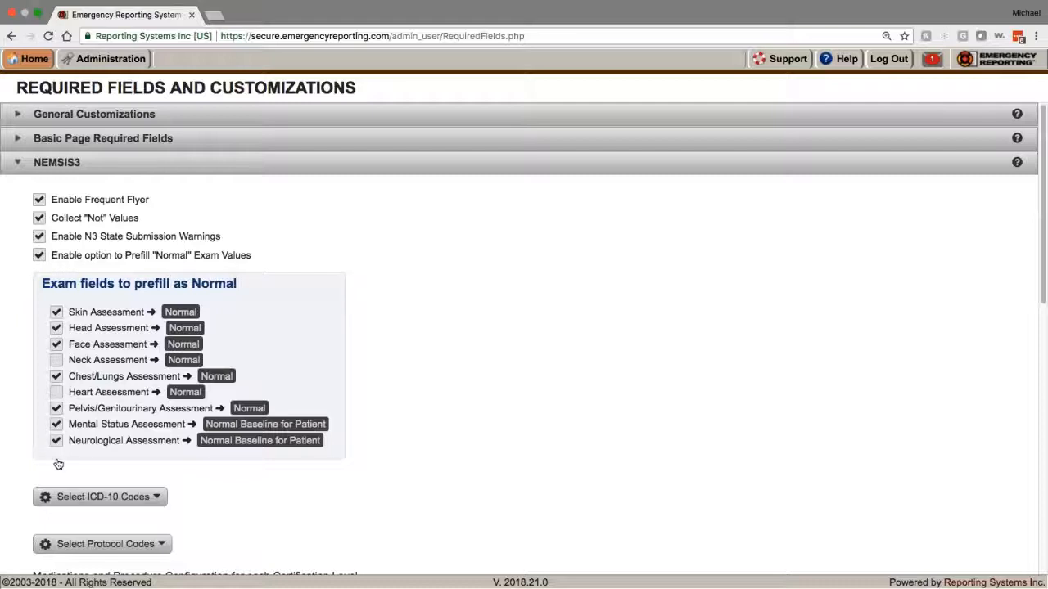
# Step: Set Heart Assessment back to prefilling as Normal in the NEMSIS3 exam fields
pyautogui.click(56, 393)
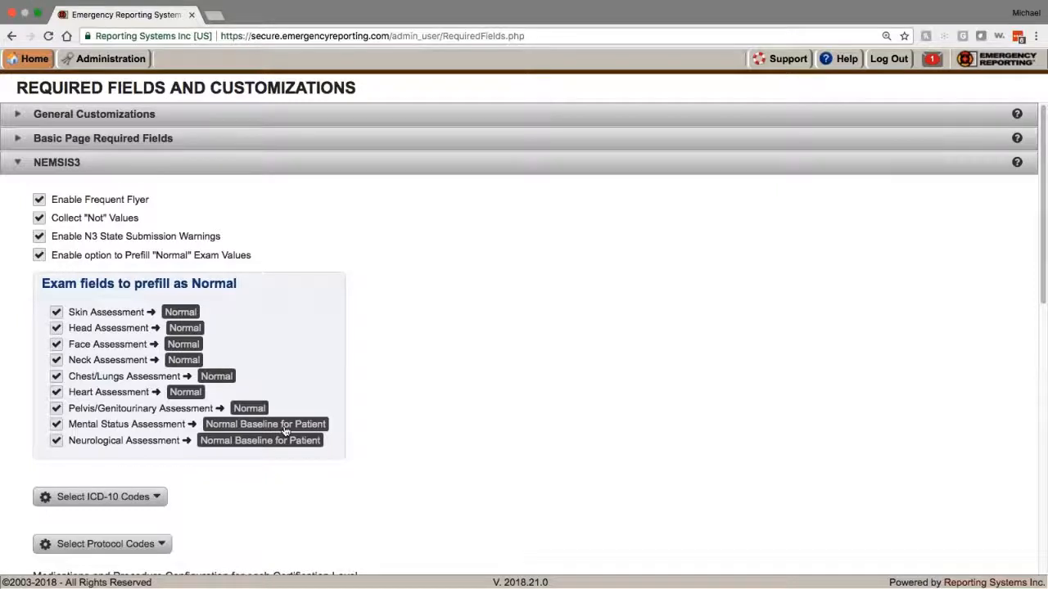
pyautogui.scroll(-3, 183, 401)
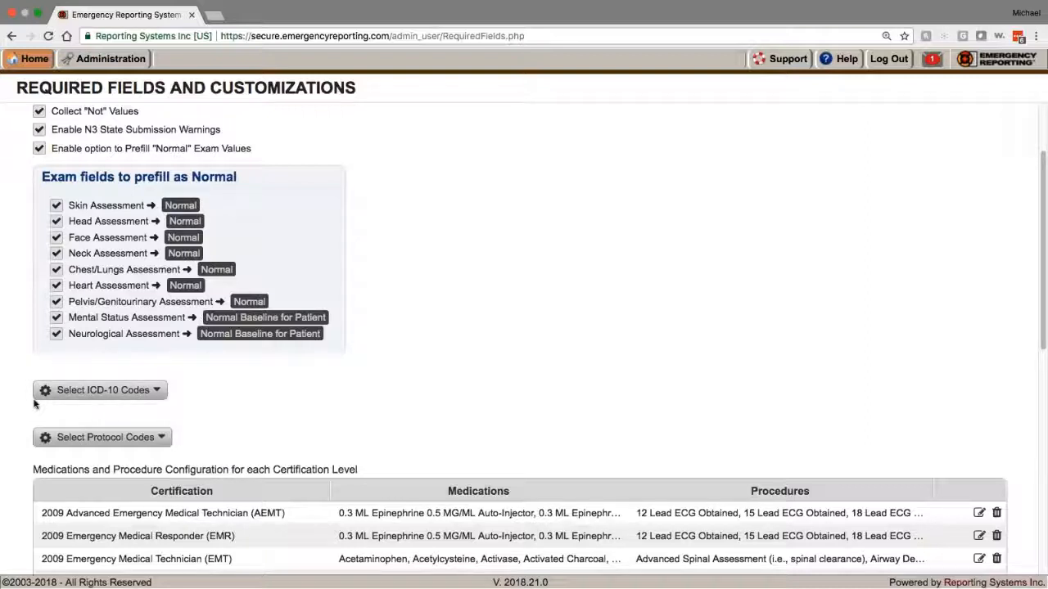
pyautogui.scroll(-3, 49, 405)
pyautogui.click(131, 357)
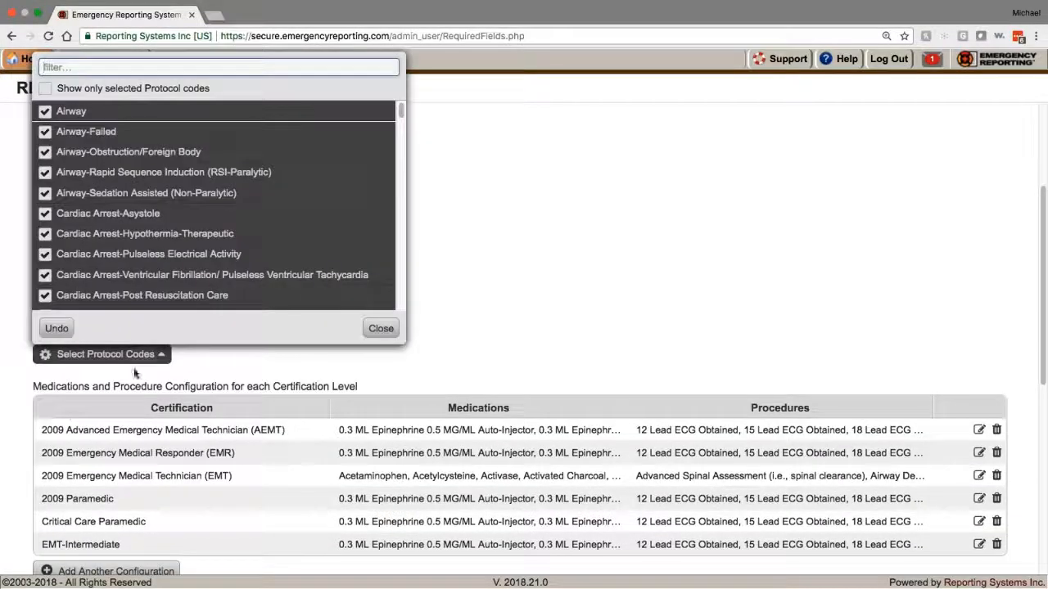
pyautogui.scroll(-2, 246, 204)
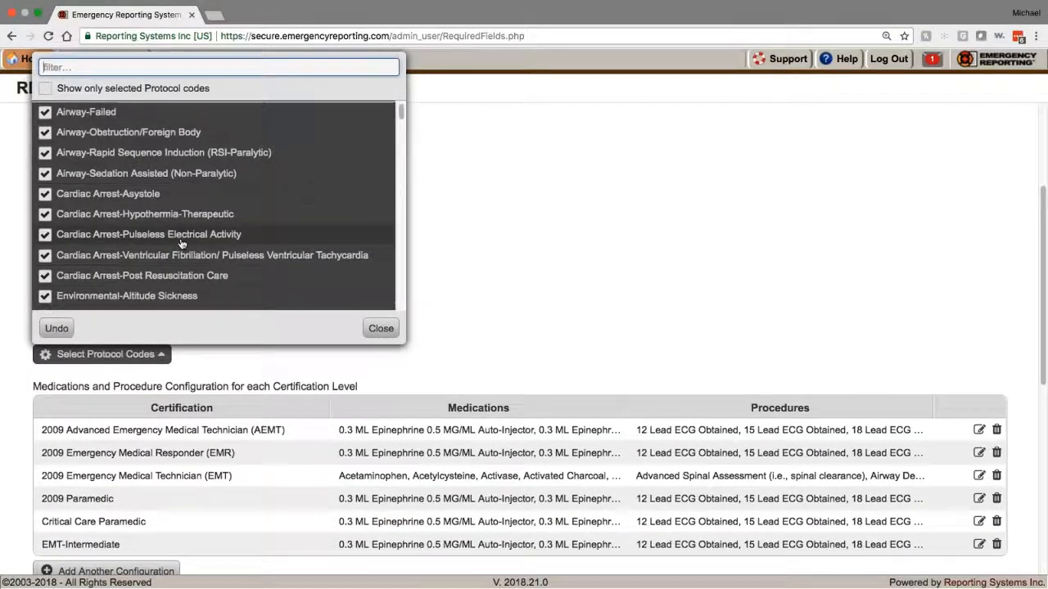
pyautogui.moveTo(401, 115)
pyautogui.mouseDown()
pyautogui.moveTo(417, 201)
pyautogui.moveTo(401, 201)
pyautogui.moveTo(401, 113)
pyautogui.mouseUp()
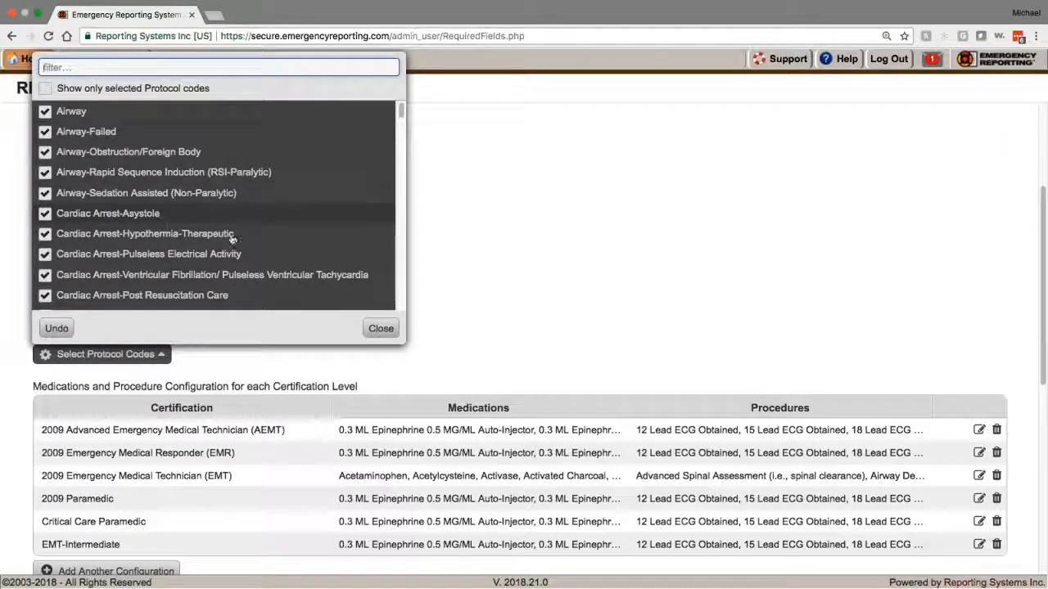
pyautogui.click(381, 328)
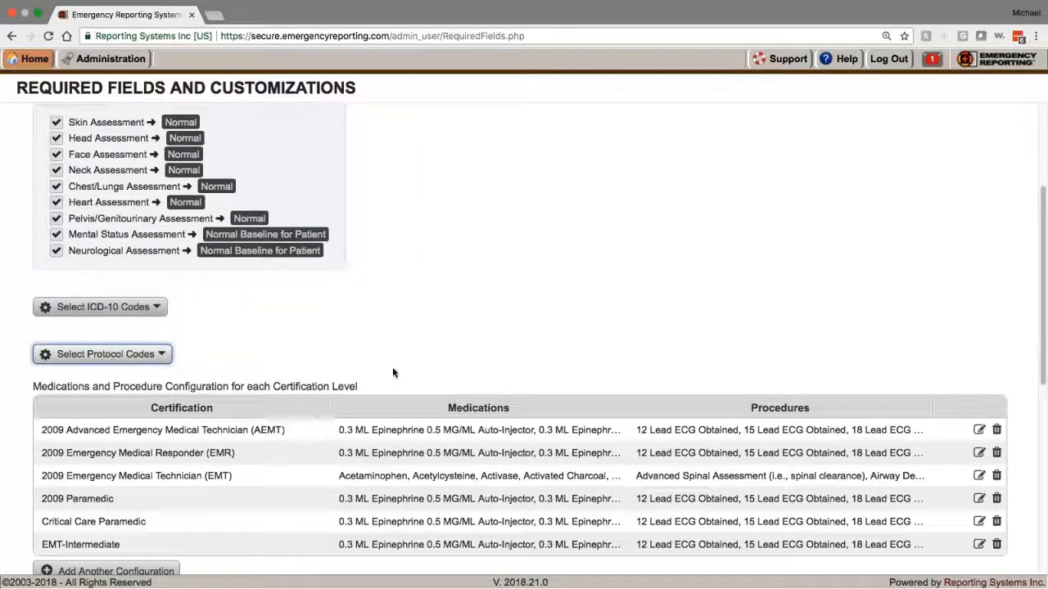
pyautogui.scroll(-5, 392, 370)
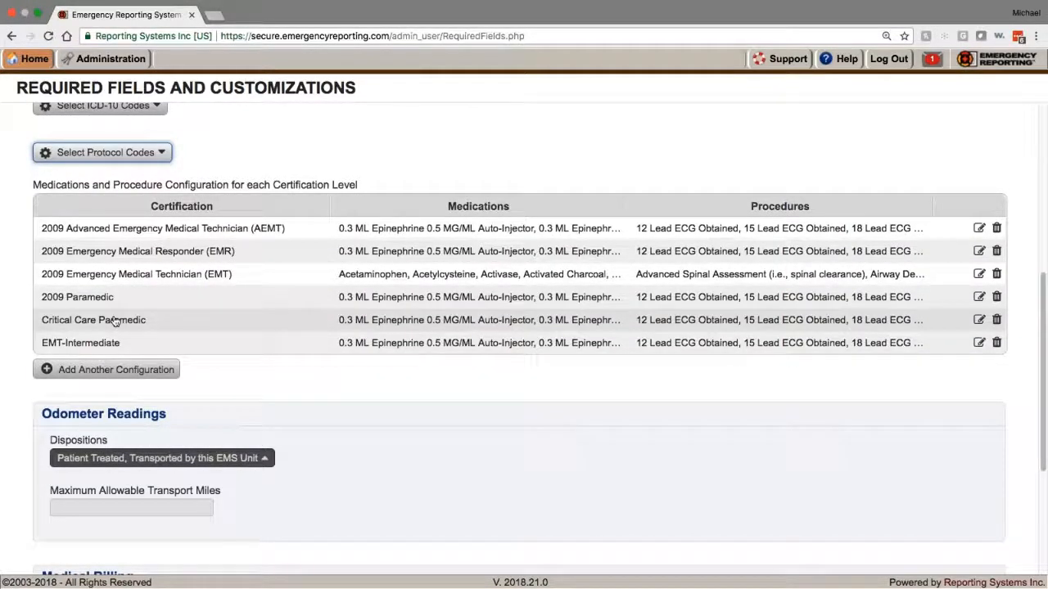
# Step: Open the 2009 AEMT medications checklist and clear every medication
pyautogui.scroll(-1, 115, 317)
pyautogui.scroll(4, 119, 318)
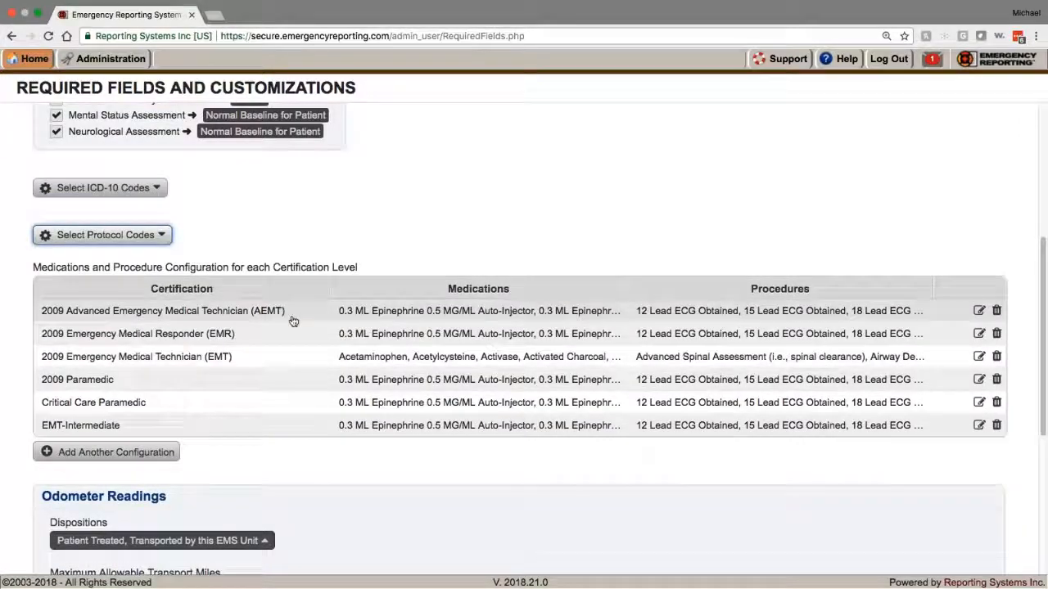
pyautogui.click(381, 313)
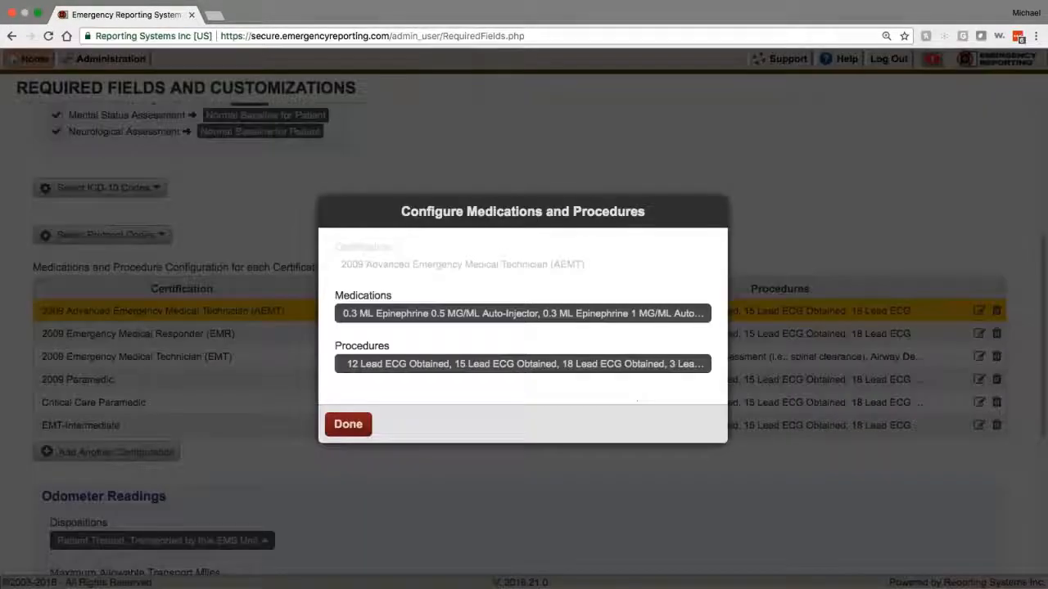
pyautogui.click(651, 313)
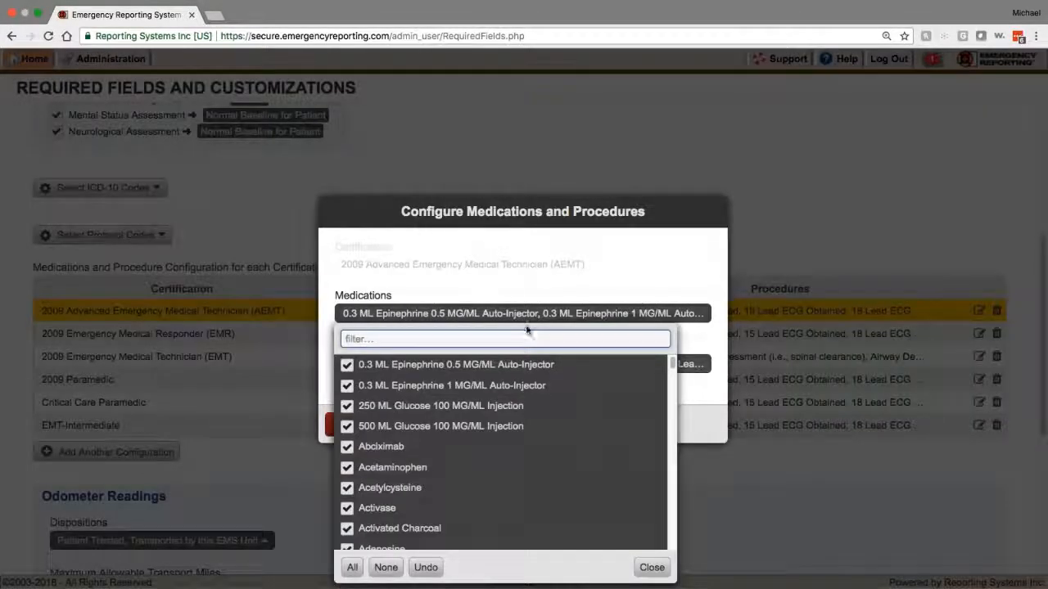
pyautogui.scroll(-3, 426, 410)
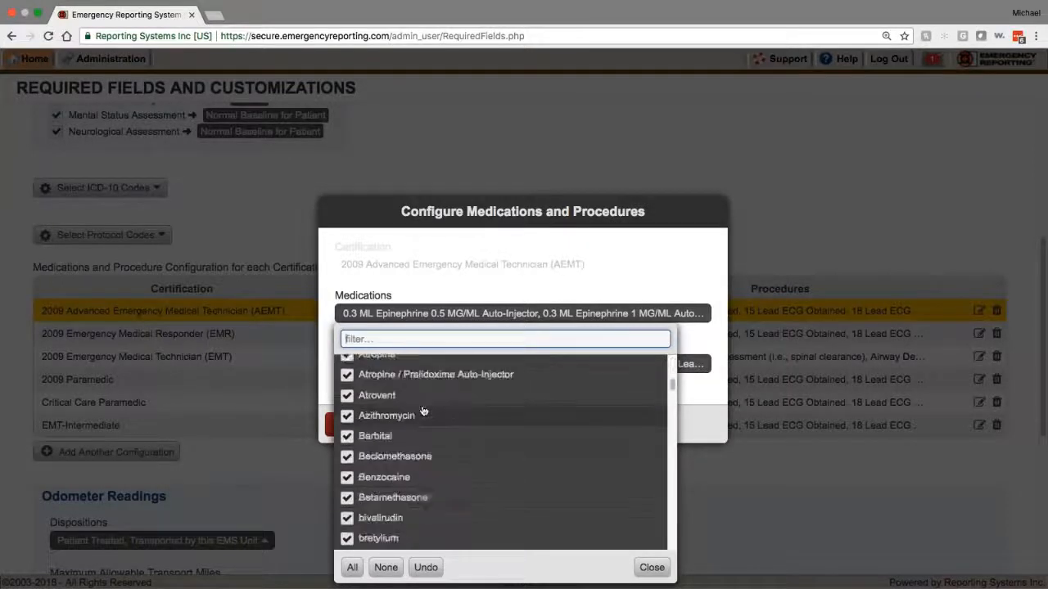
pyautogui.scroll(-4, 423, 411)
pyautogui.scroll(-10, 424, 411)
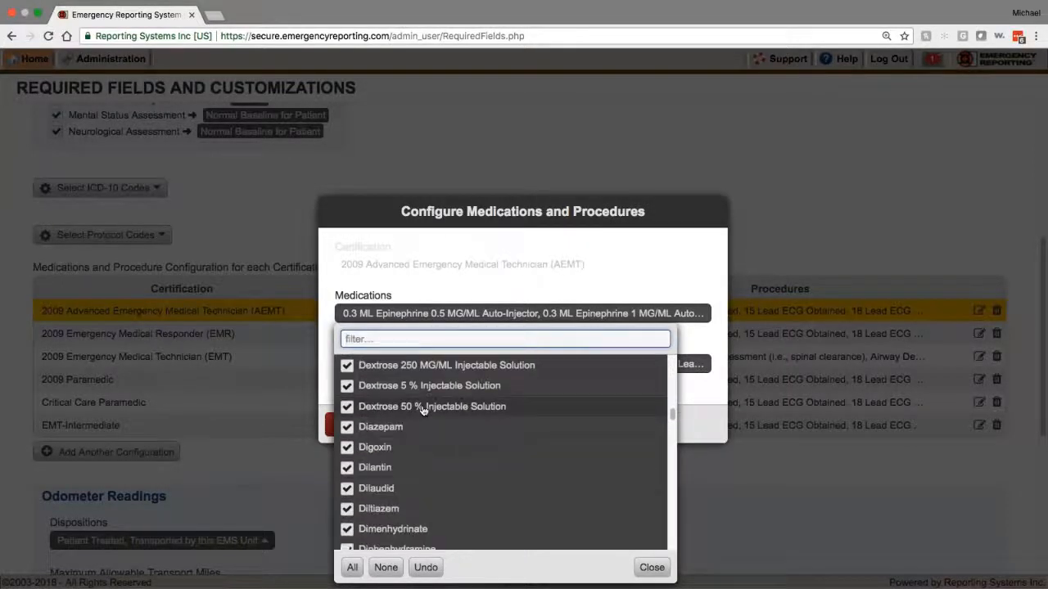
pyautogui.scroll(-15, 423, 411)
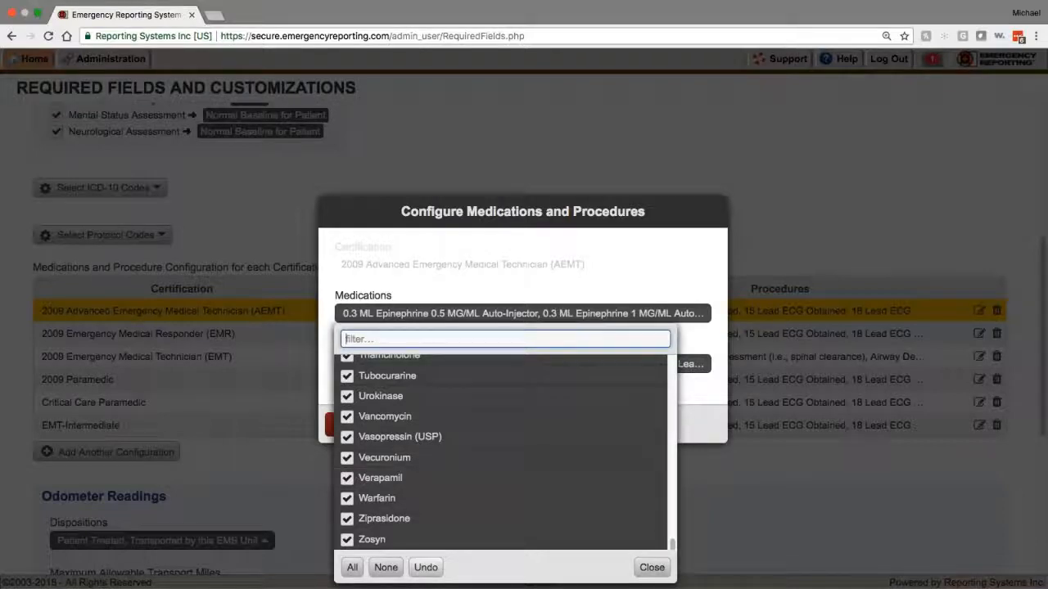
pyautogui.click(386, 568)
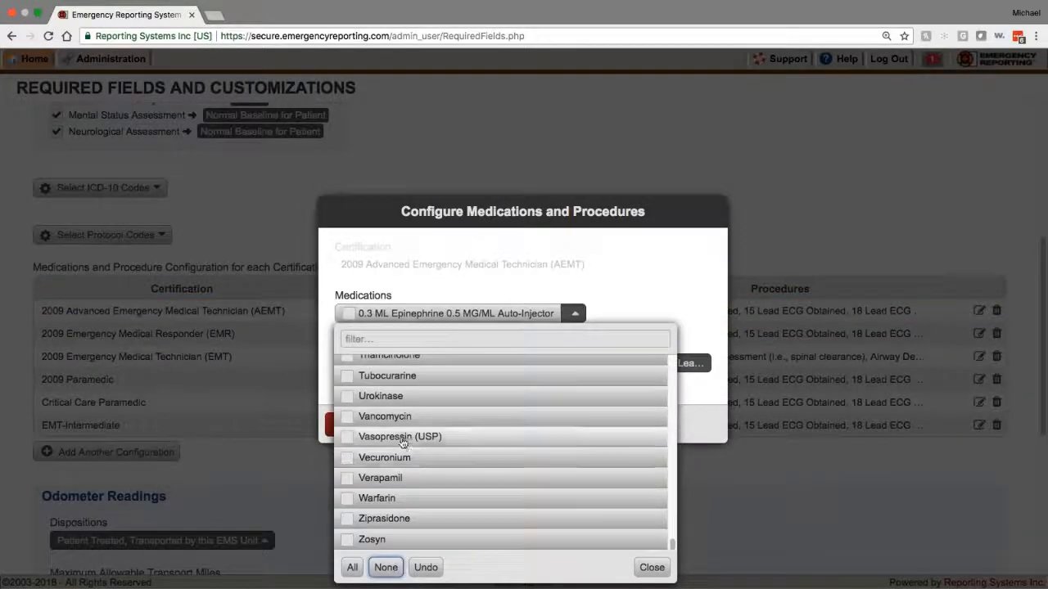
# Step: Tick 0.3 ML Epinephrine 1 MG/ML Auto-Injector, Acetaminophen, Activated Charcoal and Amiodarone
pyautogui.scroll(20, 501, 450)
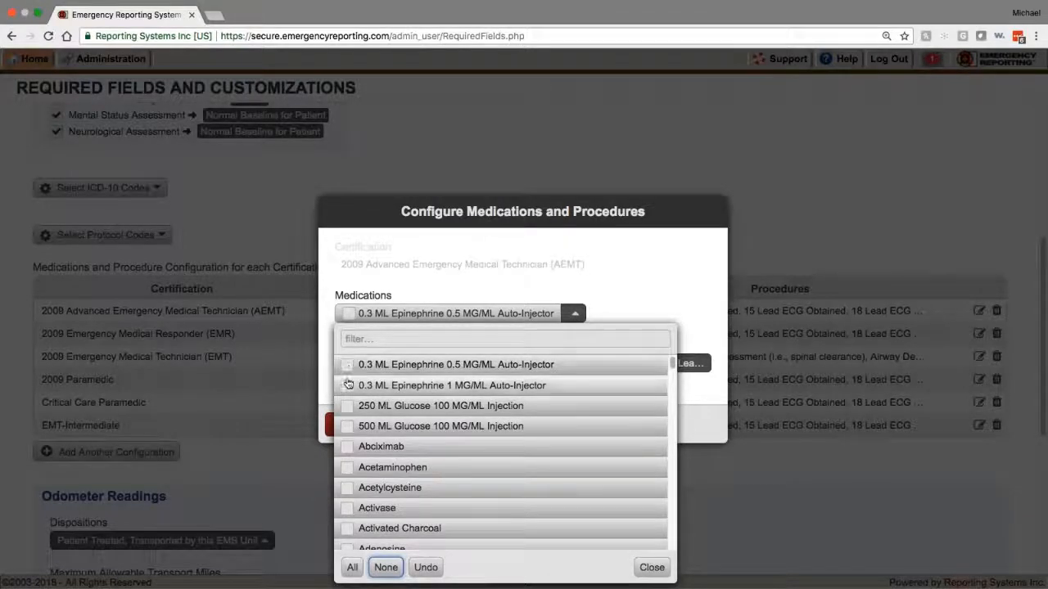
pyautogui.click(347, 385)
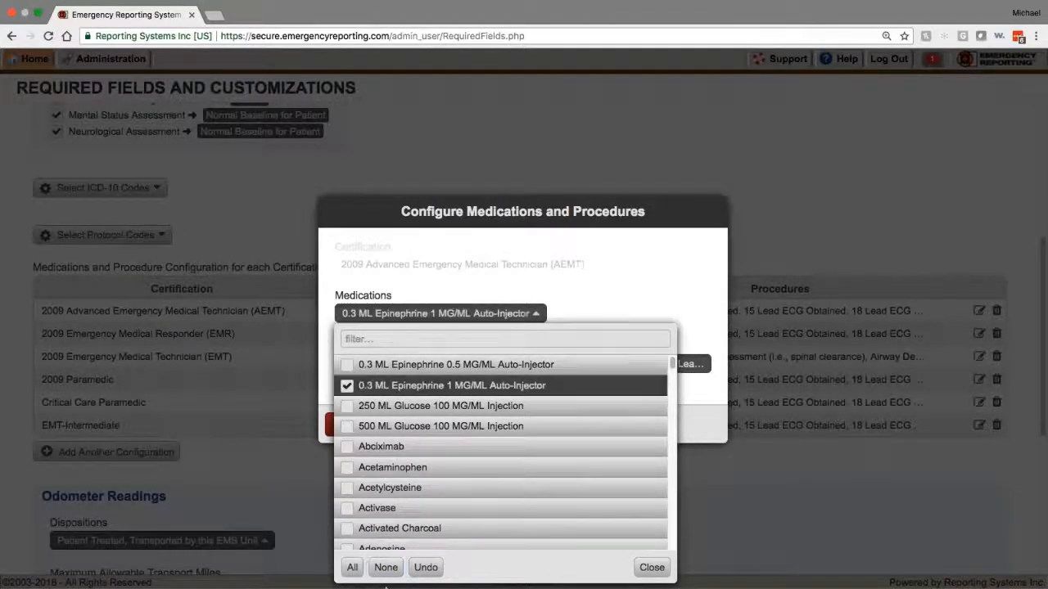
pyautogui.click(347, 468)
pyautogui.scroll(-1, 347, 483)
pyautogui.scroll(-1, 347, 484)
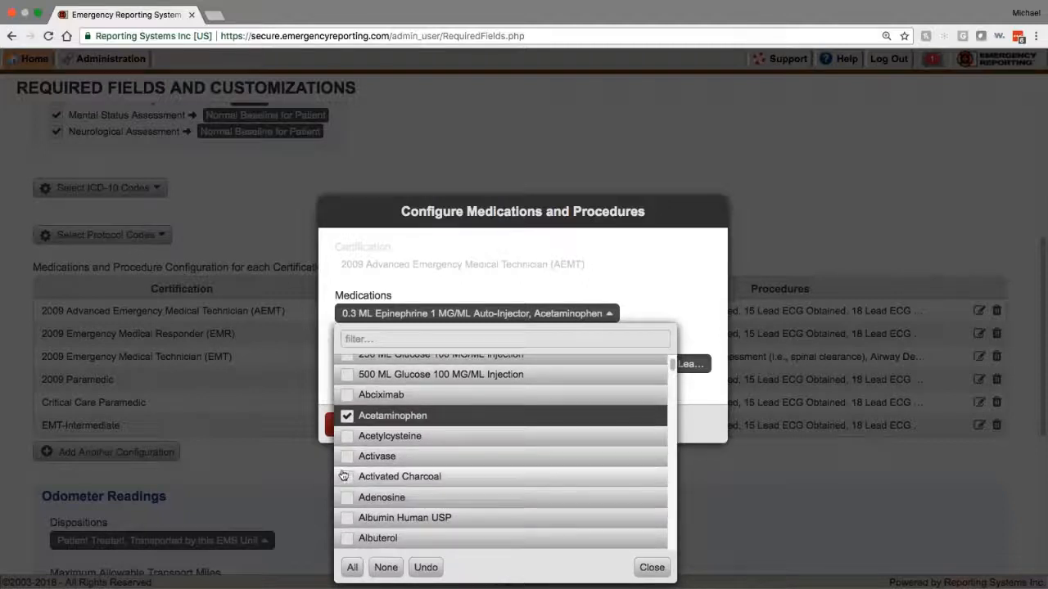
pyautogui.click(347, 480)
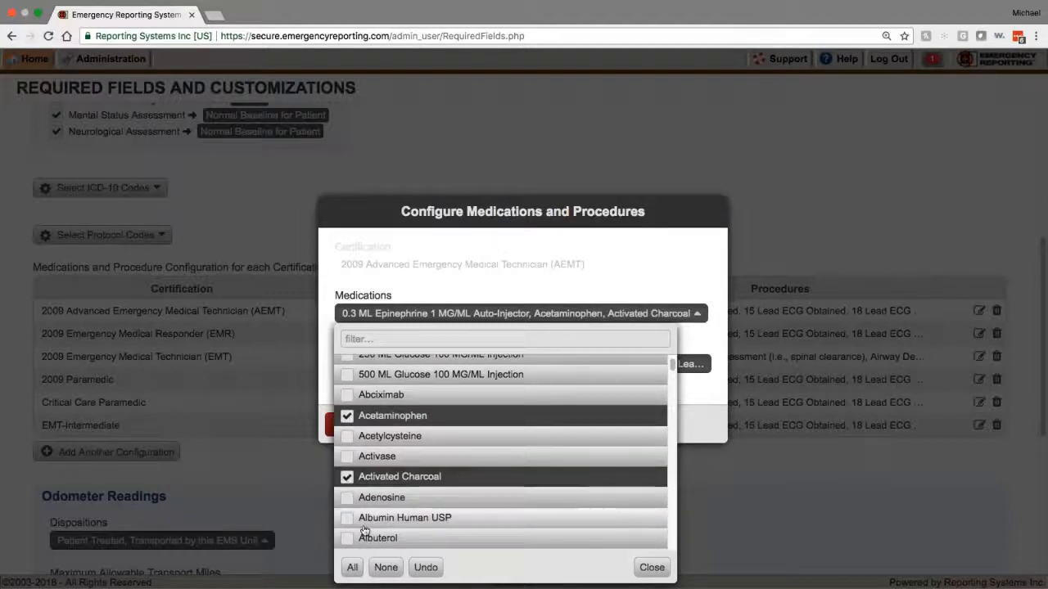
pyautogui.scroll(-5, 348, 483)
pyautogui.click(347, 506)
# Step: Tick Butorphanol, Clindamycin and Dextrose 5 % Injectable Solution, then save the AEMT configuration
pyautogui.scroll(-6, 349, 528)
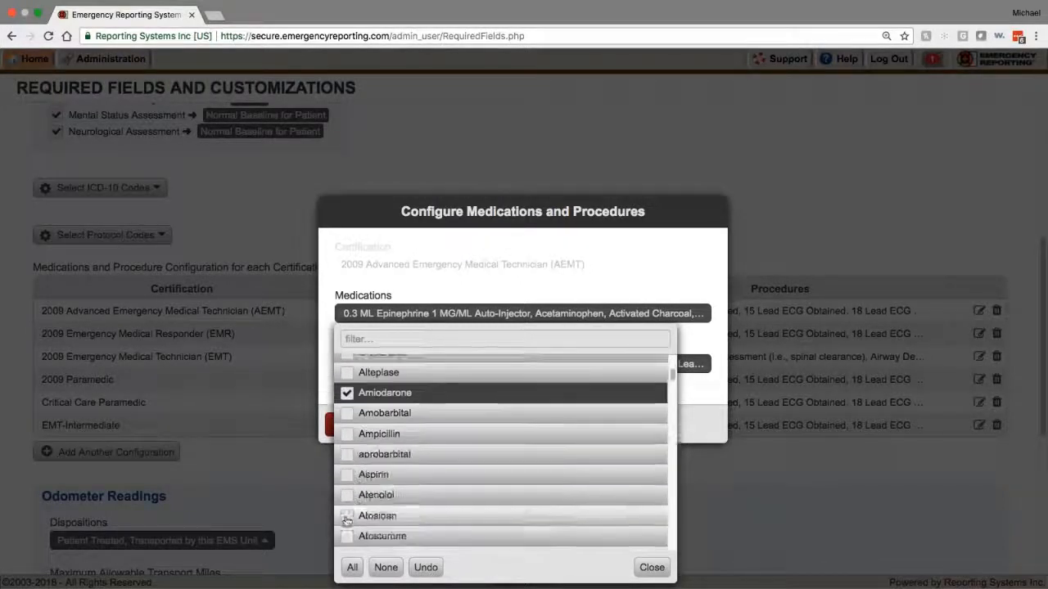
pyautogui.click(349, 516)
pyautogui.scroll(-9, 349, 524)
pyautogui.click(349, 508)
pyautogui.scroll(-9, 349, 524)
pyautogui.click(347, 508)
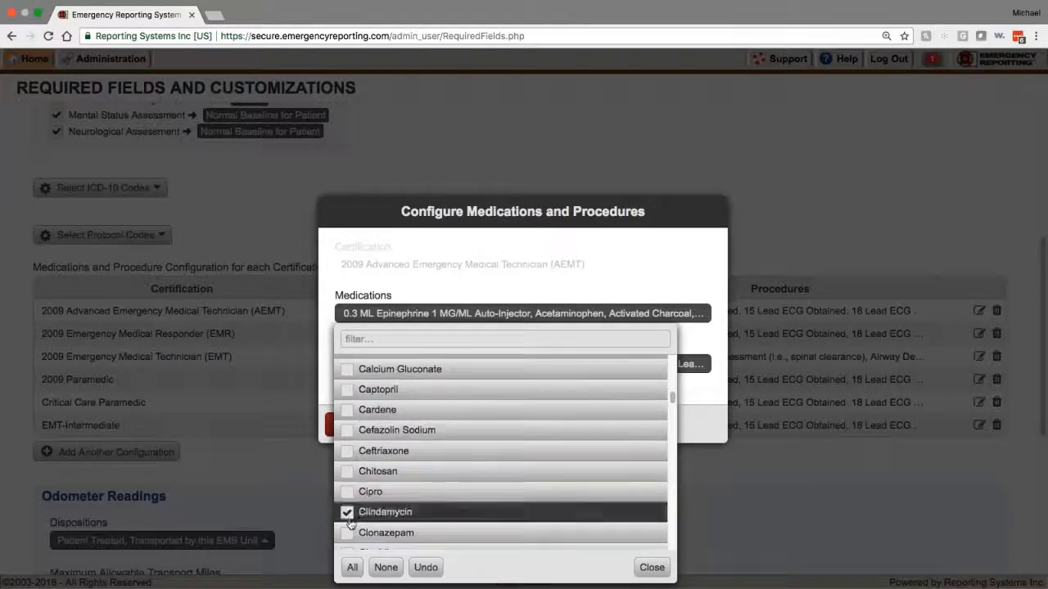
pyautogui.scroll(-11, 348, 516)
pyautogui.click(347, 495)
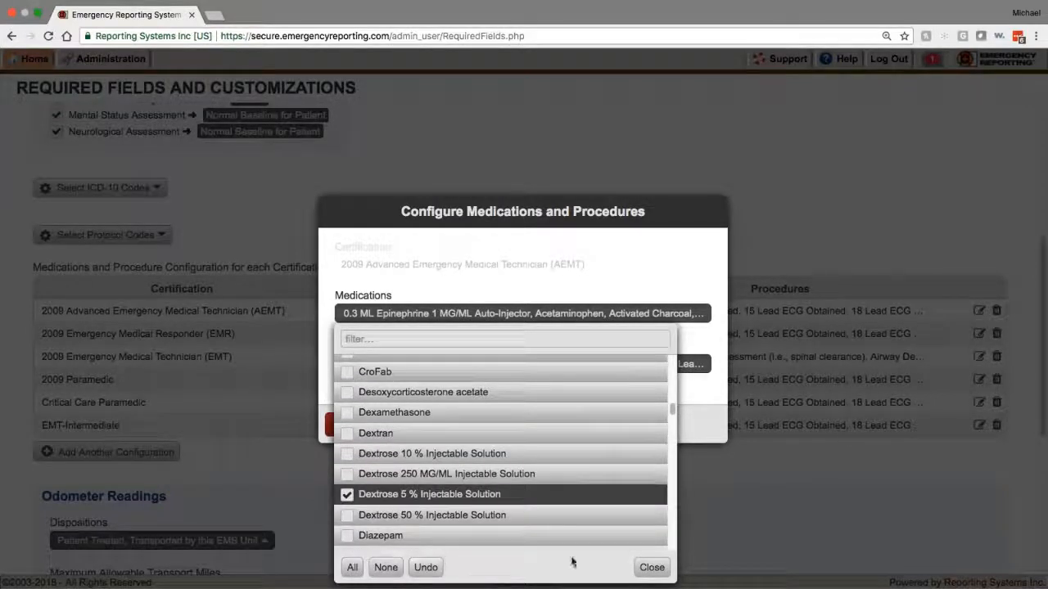
pyautogui.click(651, 567)
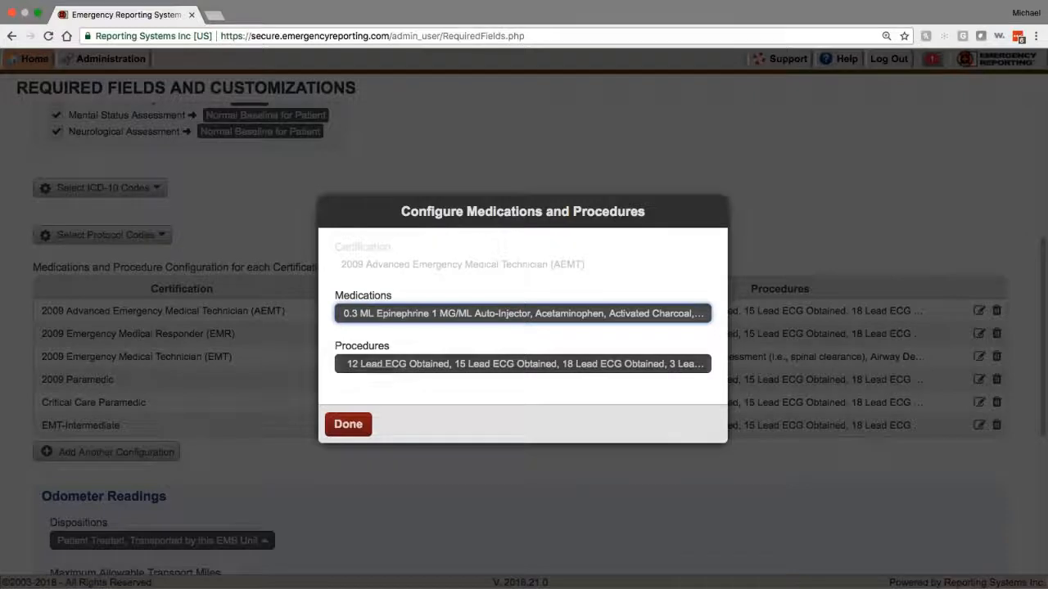
pyautogui.click(348, 424)
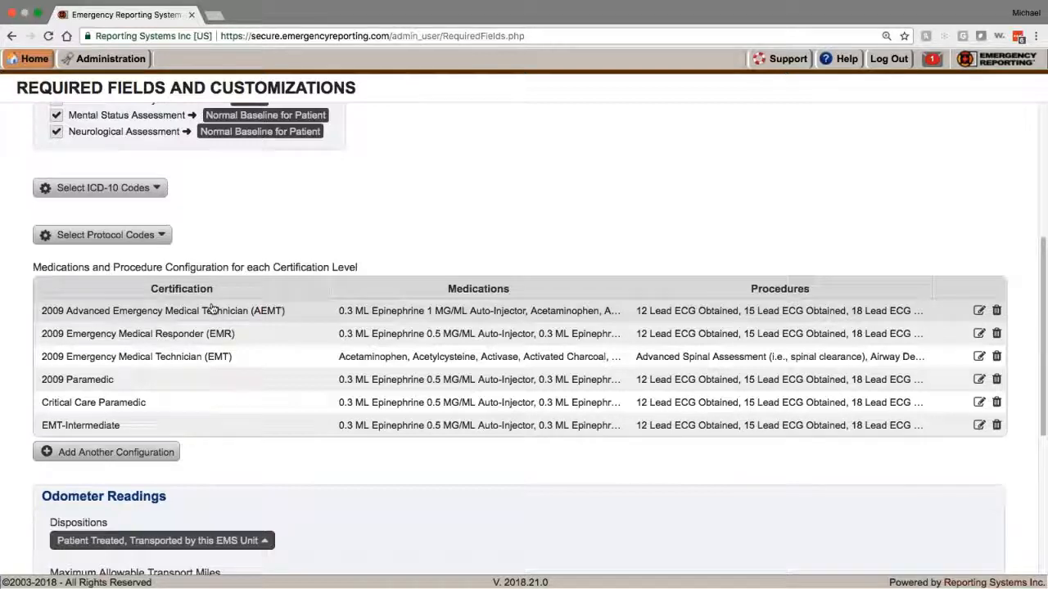
# Step: Select all medications for the 2009 AEMT certification and save
pyautogui.click(406, 312)
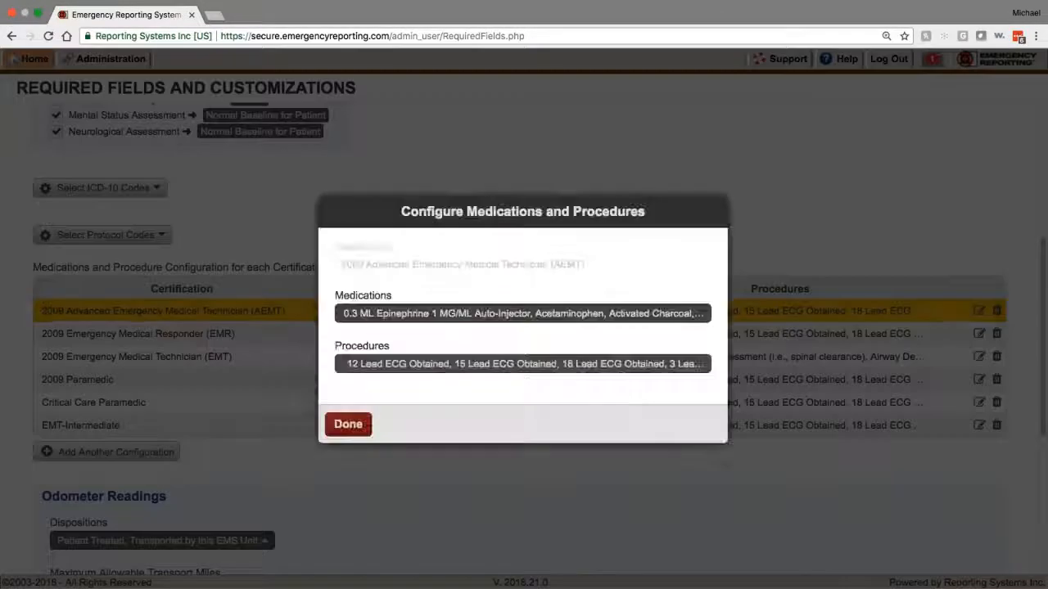
pyautogui.click(496, 314)
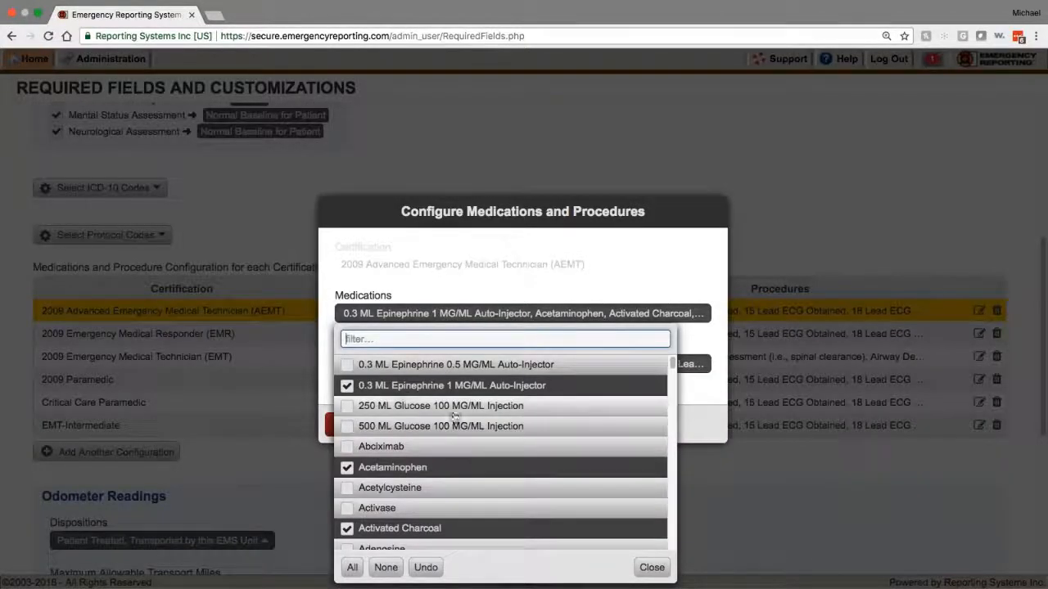
pyautogui.click(353, 567)
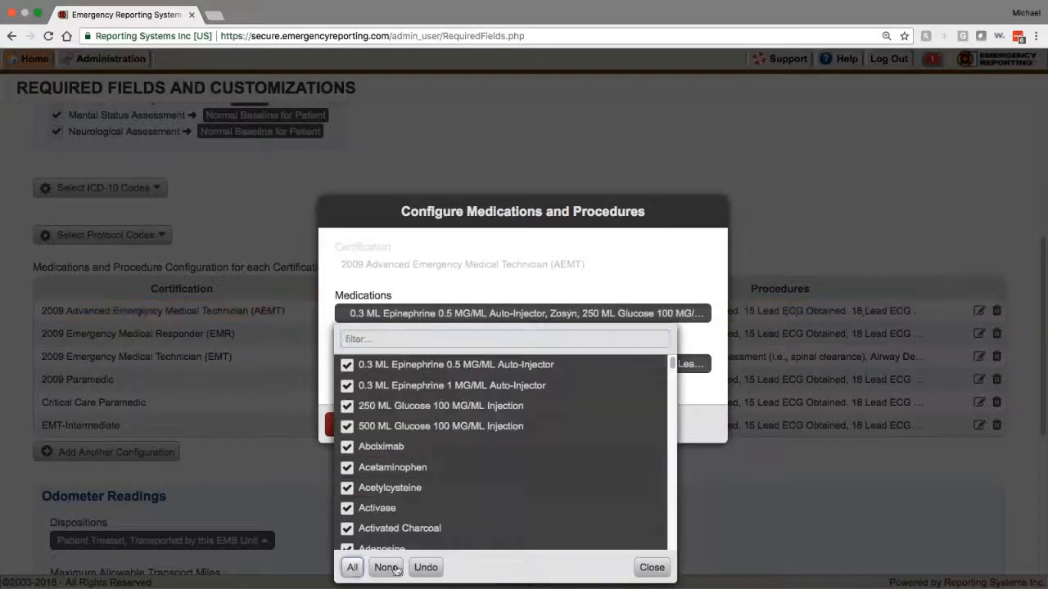
pyautogui.click(652, 567)
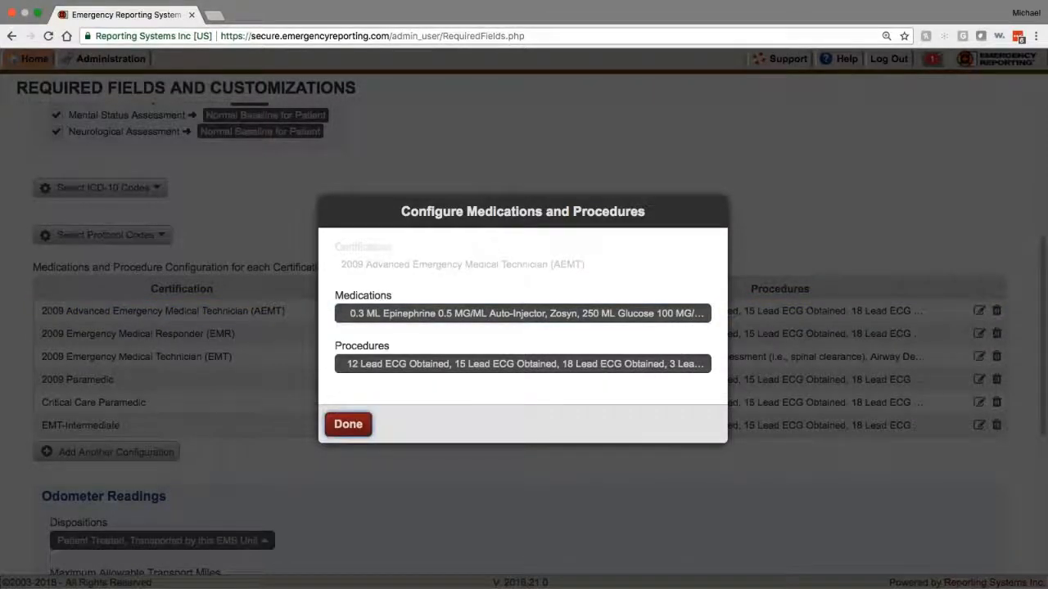
pyautogui.click(348, 424)
# Step: Remove Chest Tube Maintenance, Chest Tube Insertion, Epidural Catheter Maintenance and Intracranial Pressure Monitoring from AEMT procedures
pyautogui.click(666, 318)
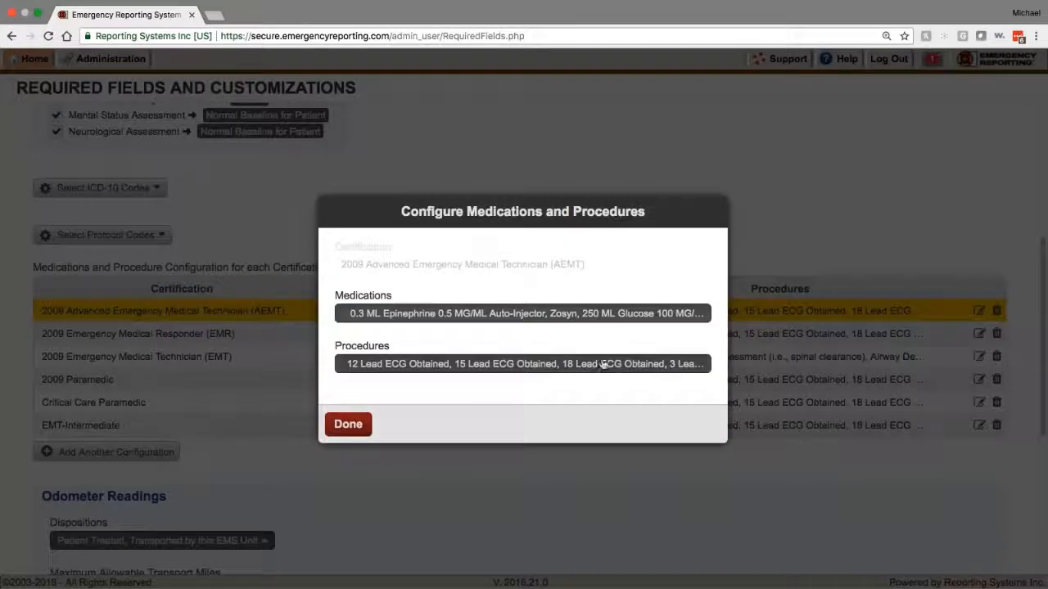
pyautogui.click(500, 364)
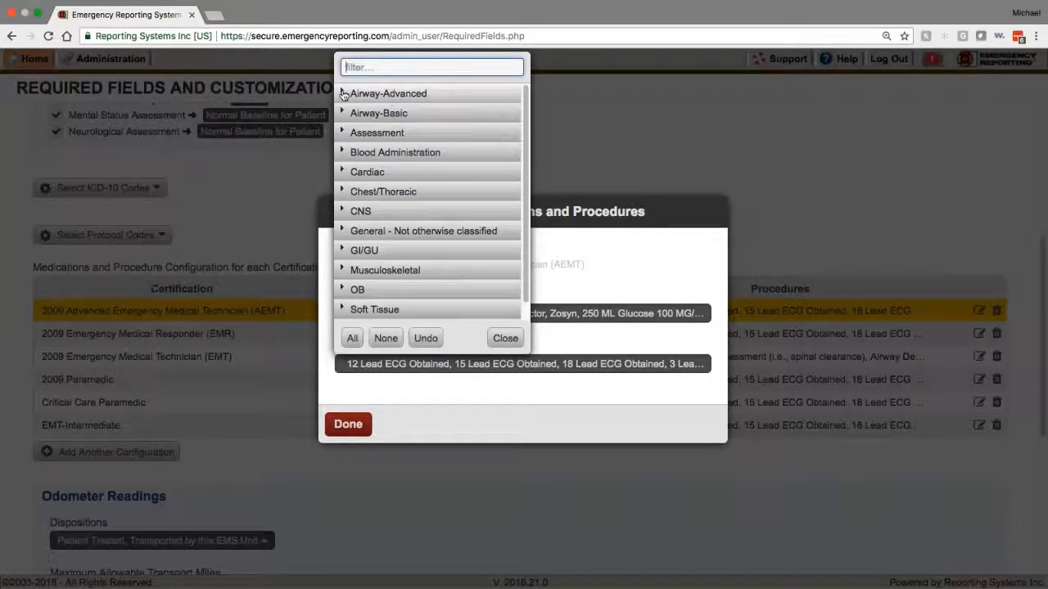
pyautogui.scroll(-1, 377, 282)
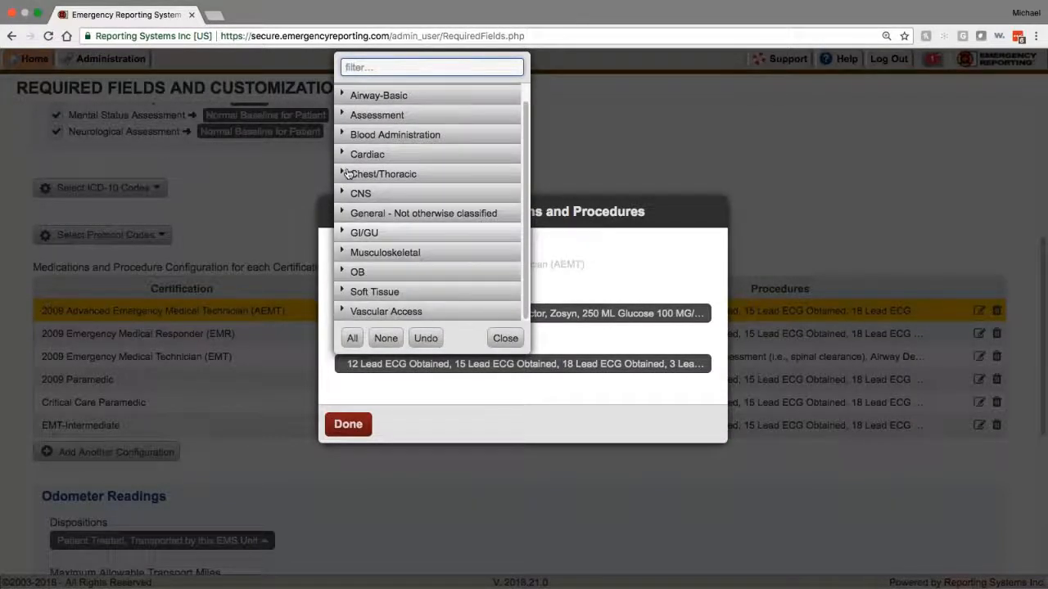
pyautogui.click(340, 175)
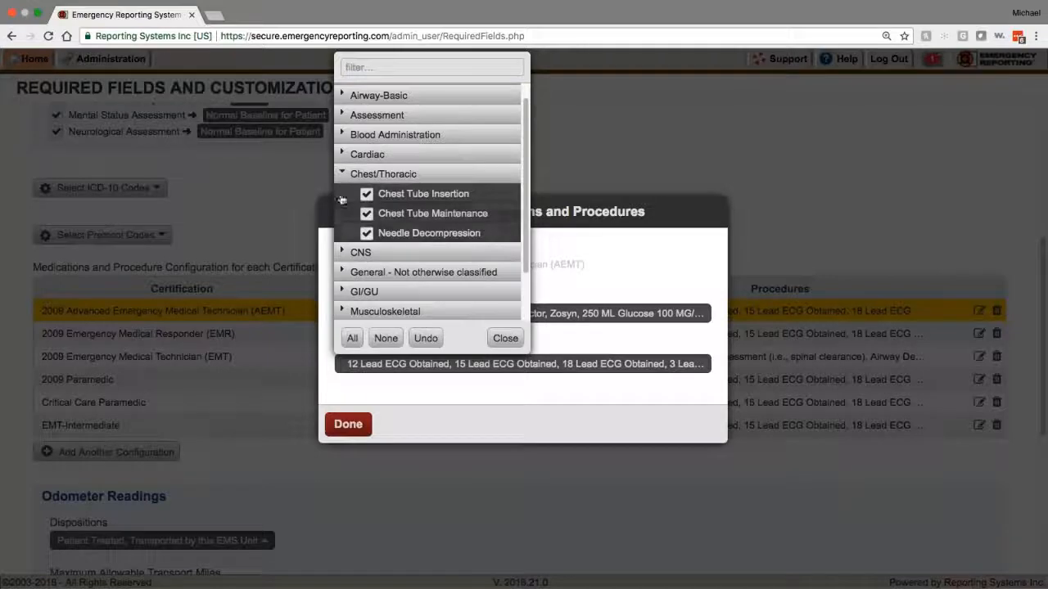
pyautogui.click(381, 214)
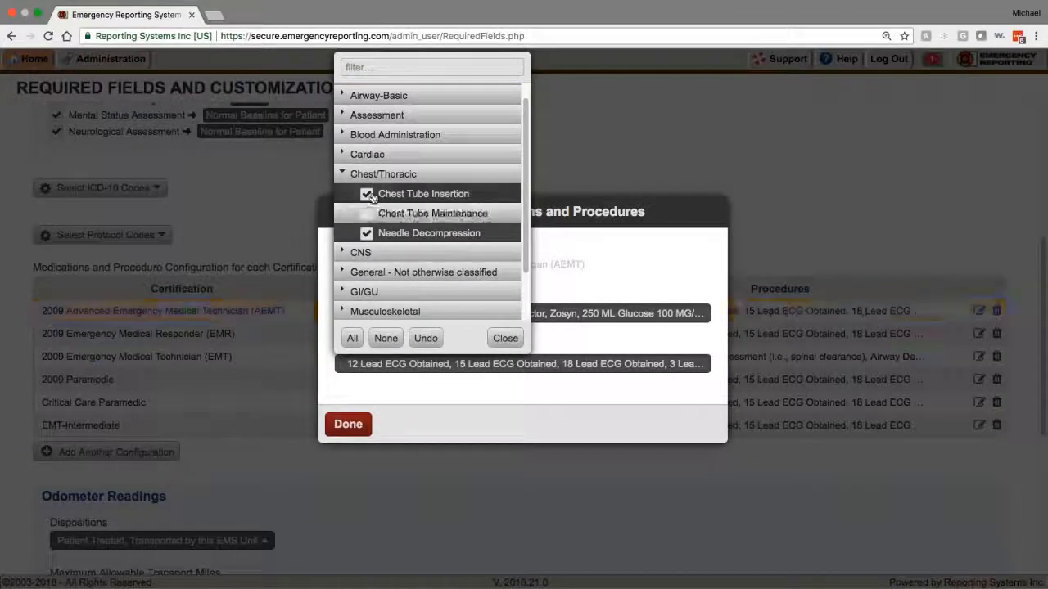
pyautogui.click(367, 194)
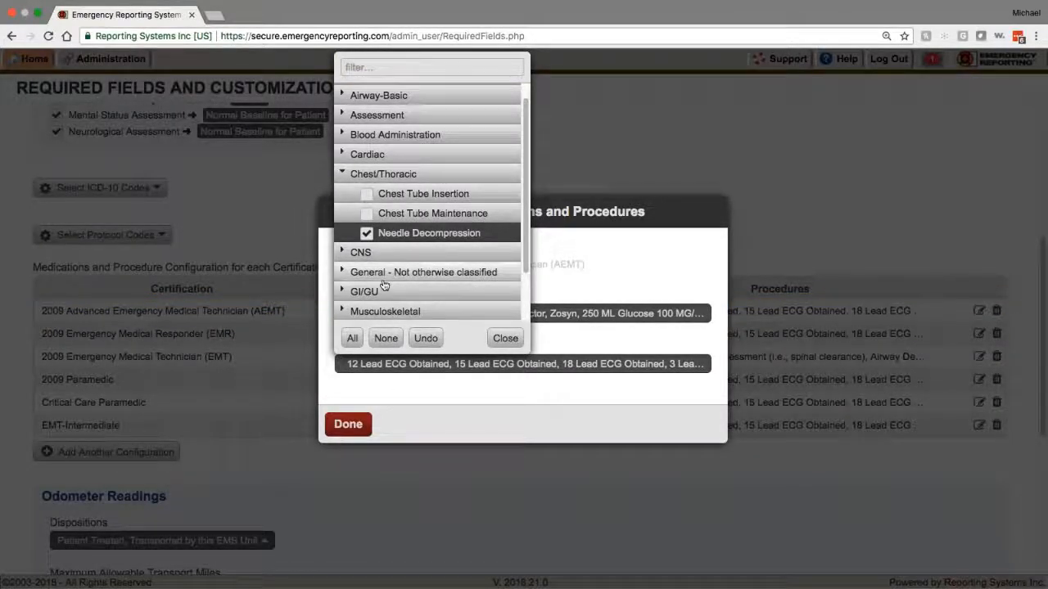
pyautogui.click(353, 253)
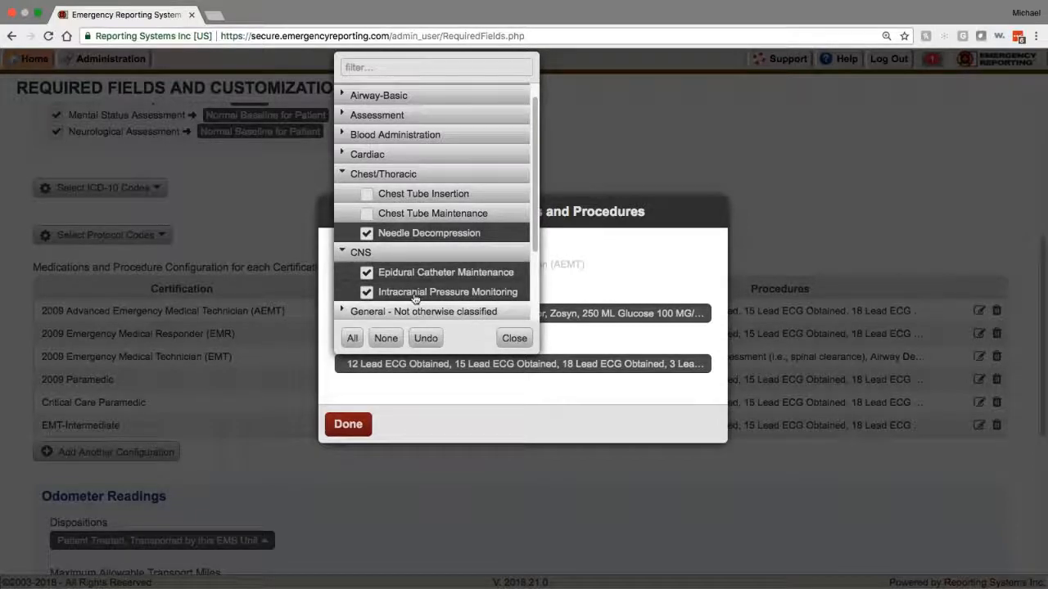
pyautogui.click(369, 273)
pyautogui.click(367, 292)
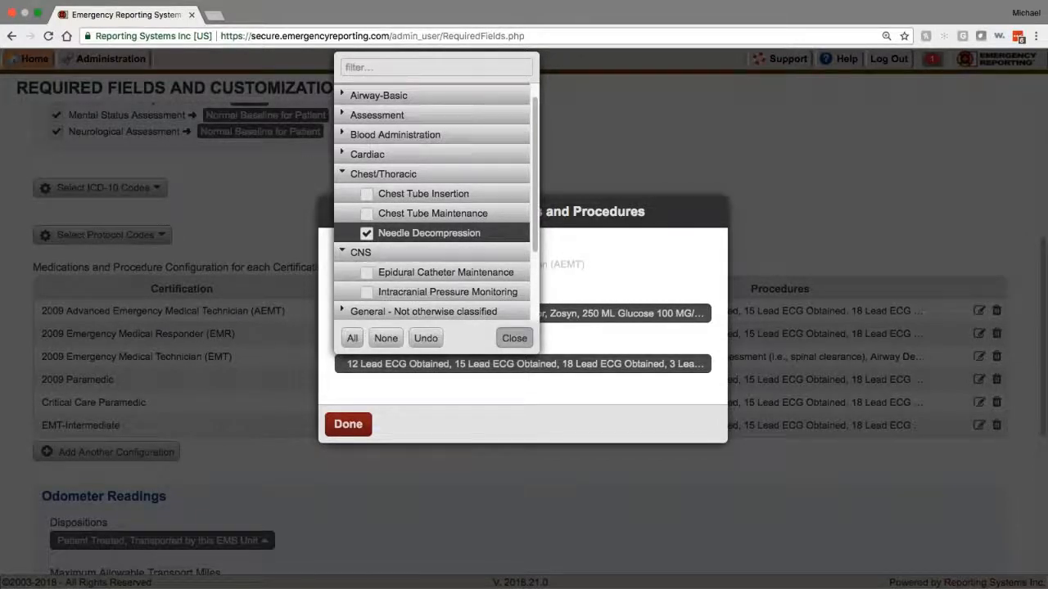
pyautogui.click(514, 338)
pyautogui.click(348, 424)
pyautogui.scroll(-8, 248, 493)
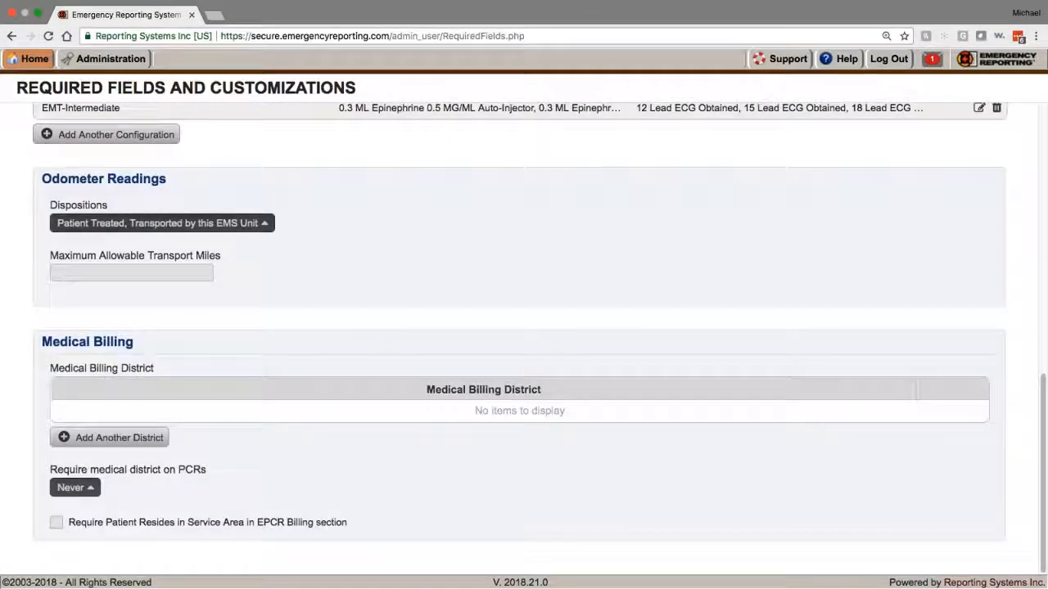
pyautogui.click(133, 234)
pyautogui.scroll(-5, 148, 311)
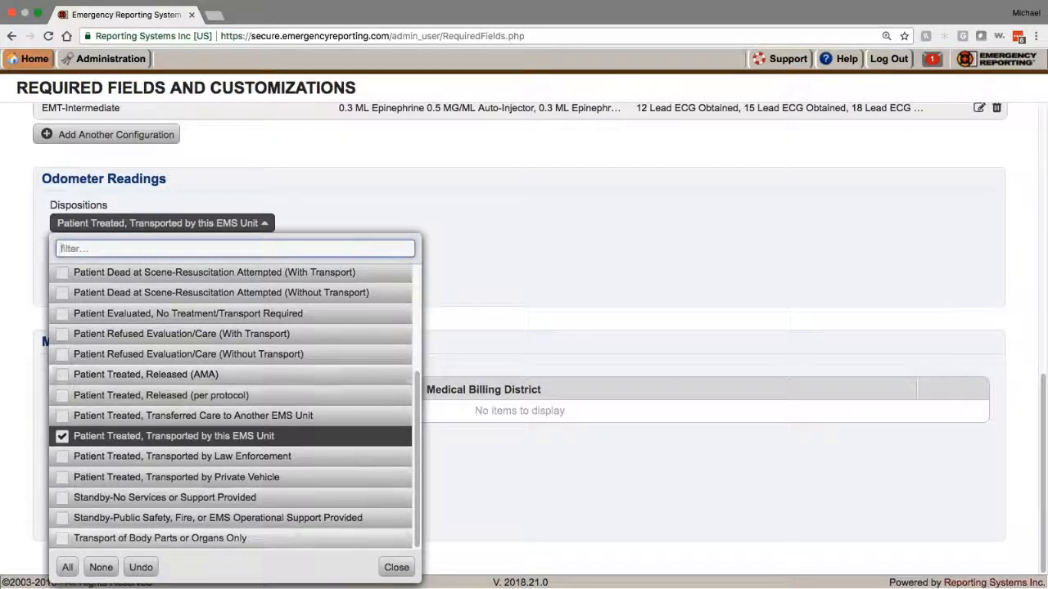
pyautogui.click(396, 568)
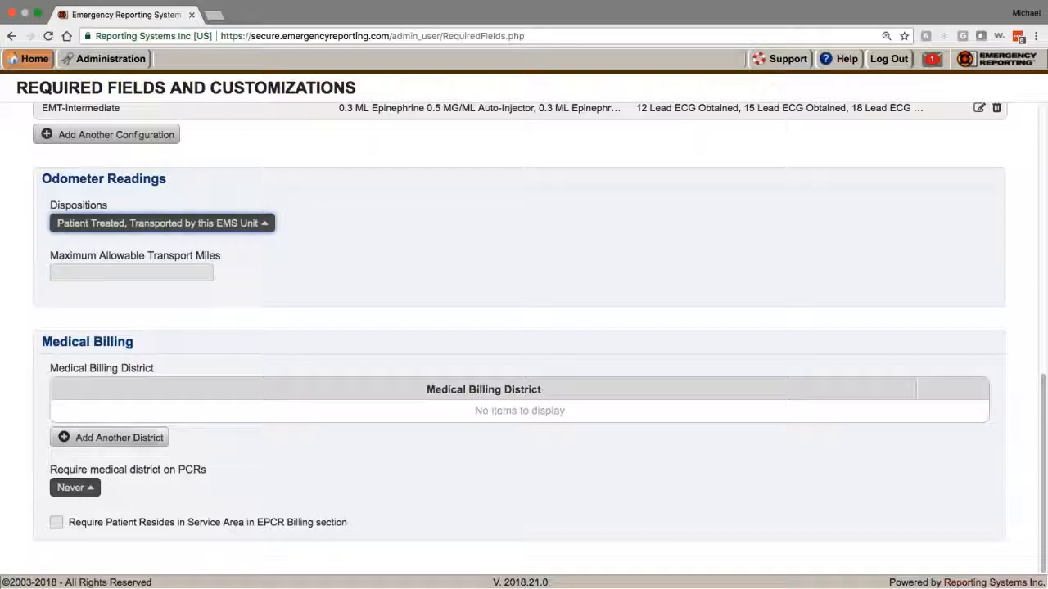
# Step: Add District 1 as a medical billing district
pyautogui.click(87, 494)
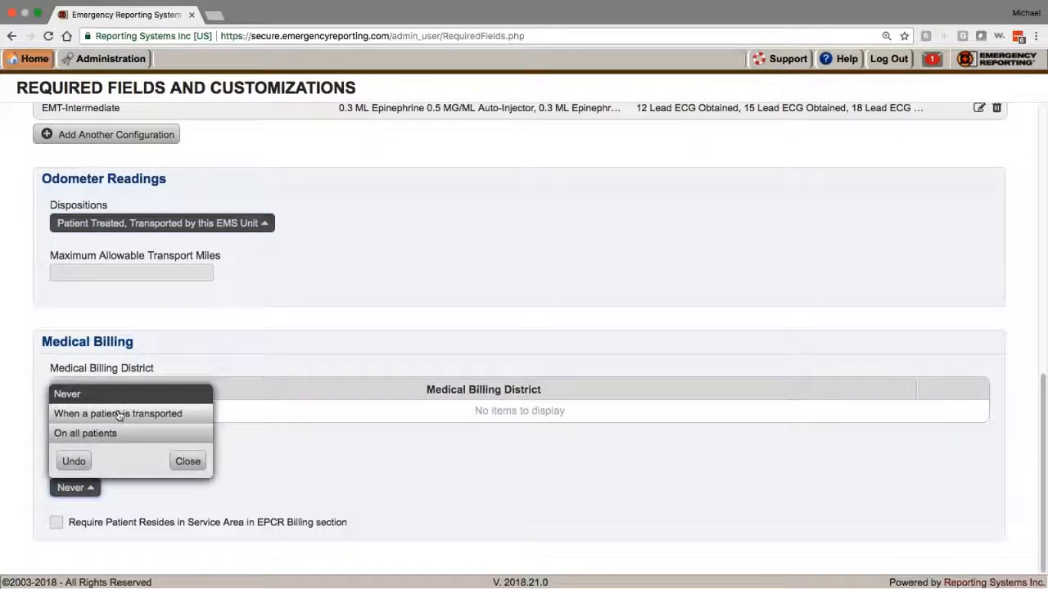
pyautogui.click(188, 461)
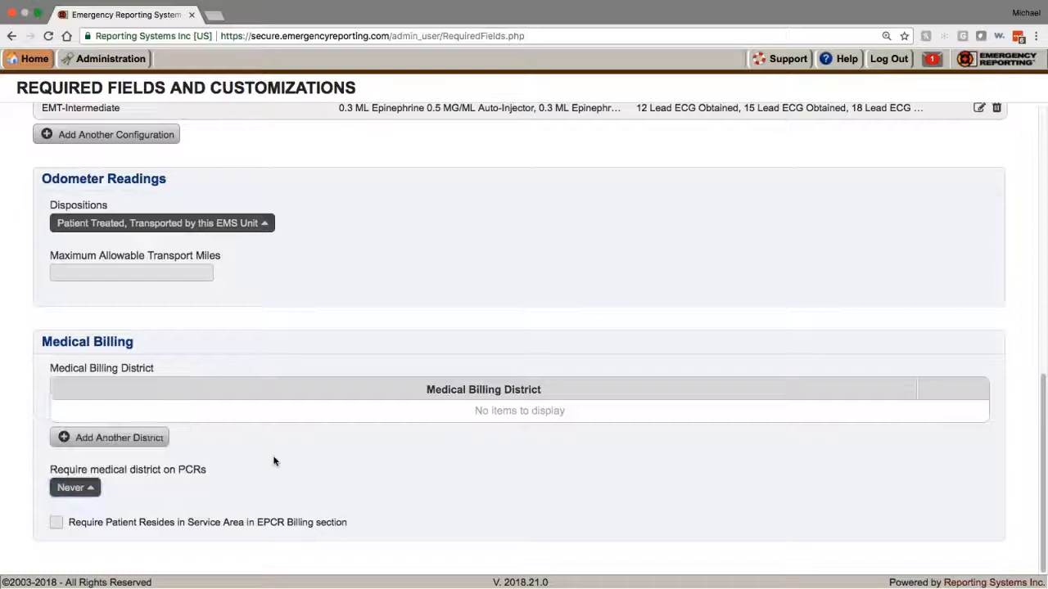
pyautogui.click(156, 437)
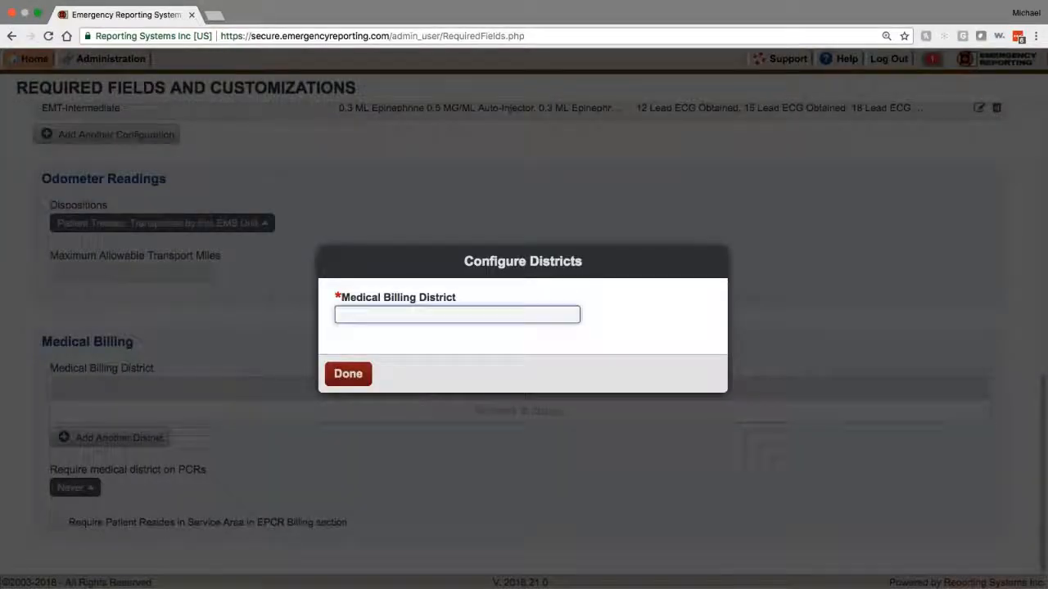
pyautogui.write('District')
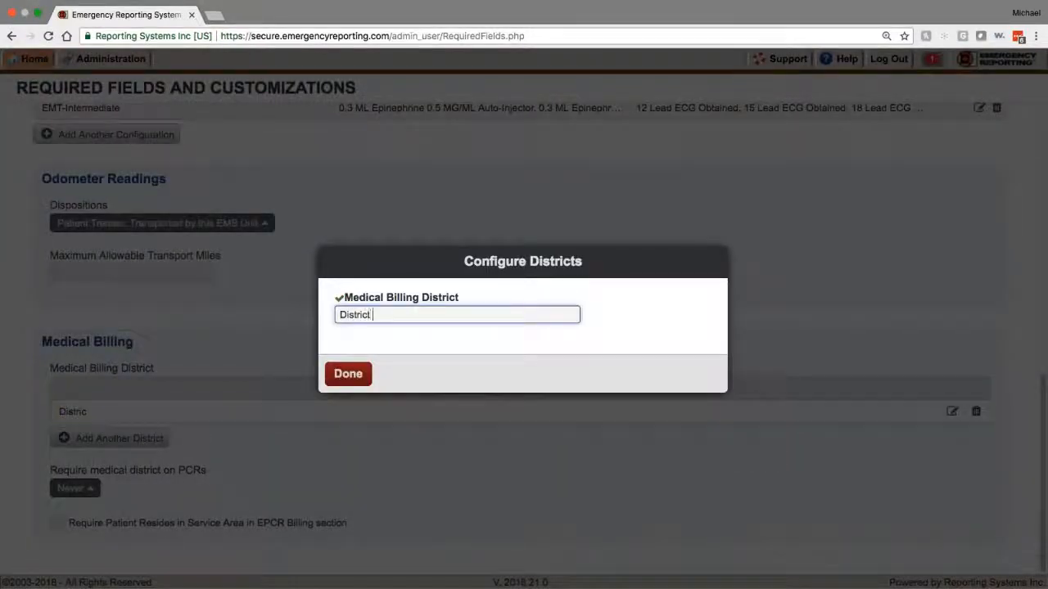
pyautogui.write(' 1')
pyautogui.click(348, 373)
# Step: Add District 2 as a second medical billing district
pyautogui.click(120, 438)
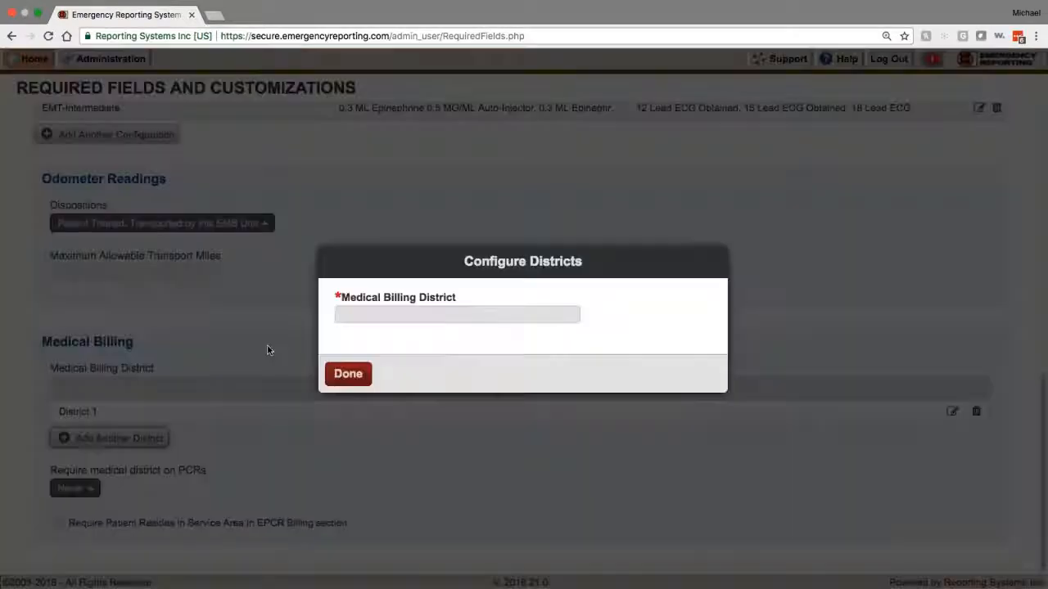
pyautogui.write('Dist')
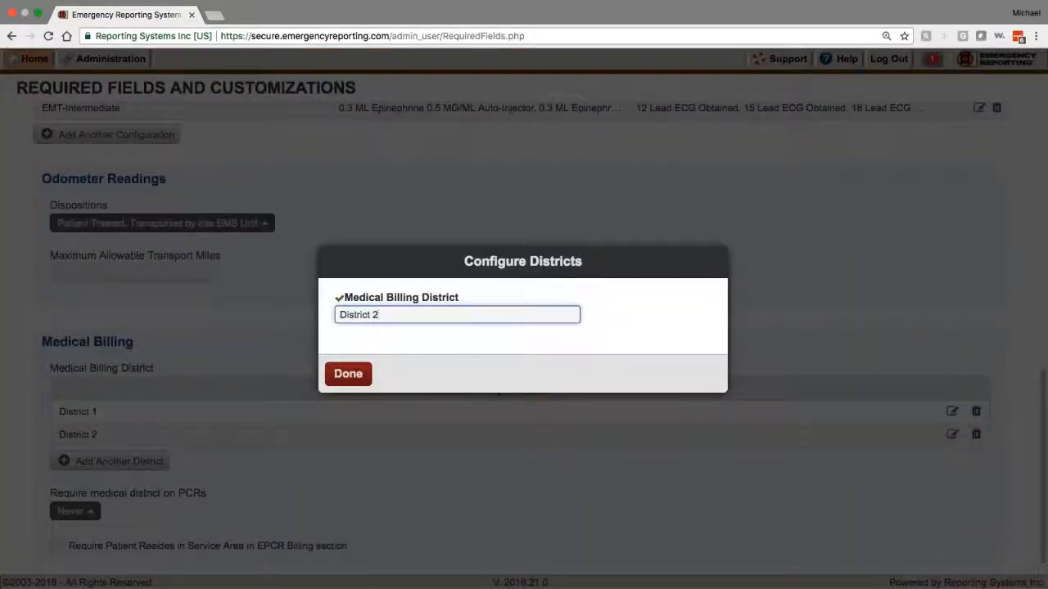
pyautogui.write('rict 2')
pyautogui.click(348, 373)
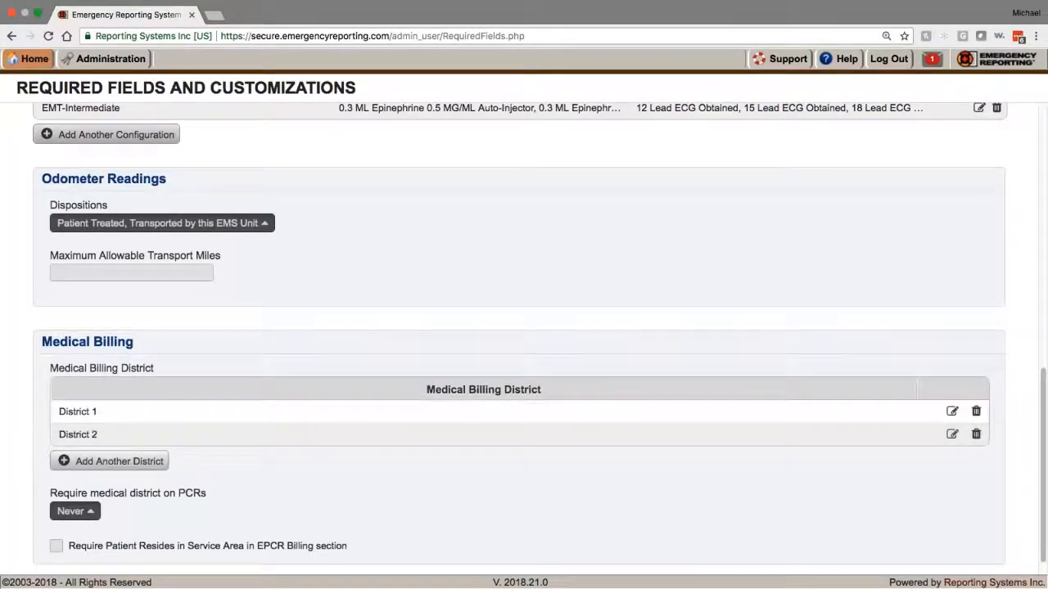
pyautogui.scroll(-1, 348, 373)
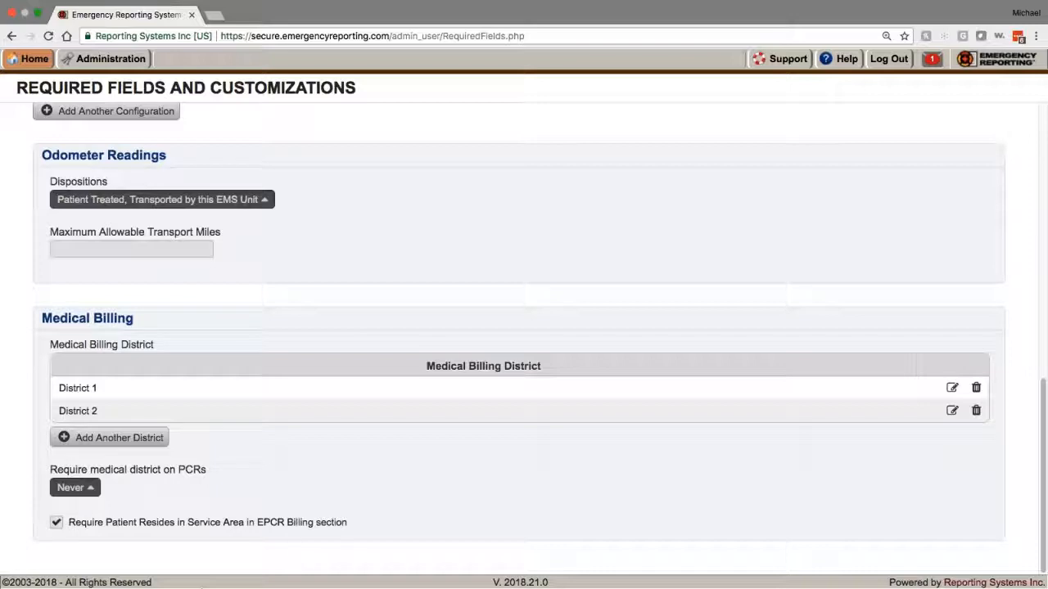
pyautogui.scroll(15, 524, 328)
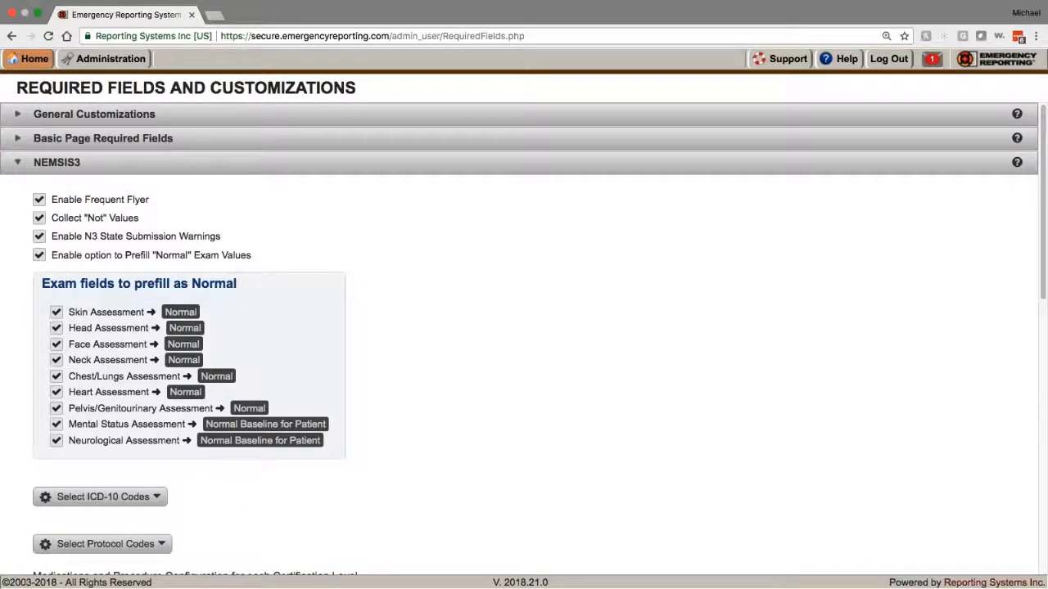
# Step: Return to the Administration main page from the top navigation
pyautogui.click(35, 59)
pyautogui.click(85, 58)
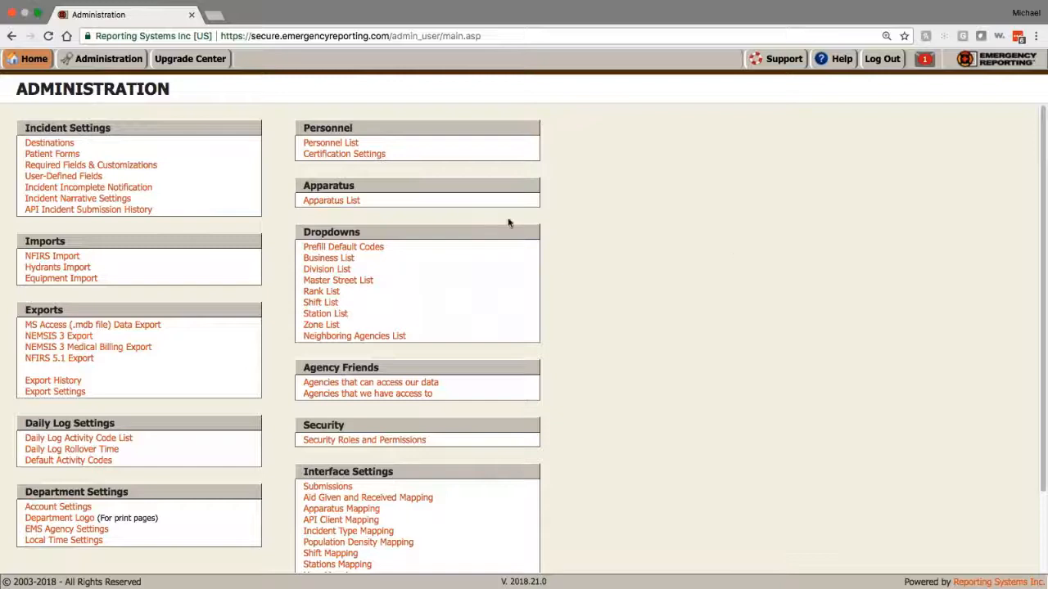
# Step: Edit apparatus 1251 from the Apparatus List and view its Crew certification levels
pyautogui.click(315, 201)
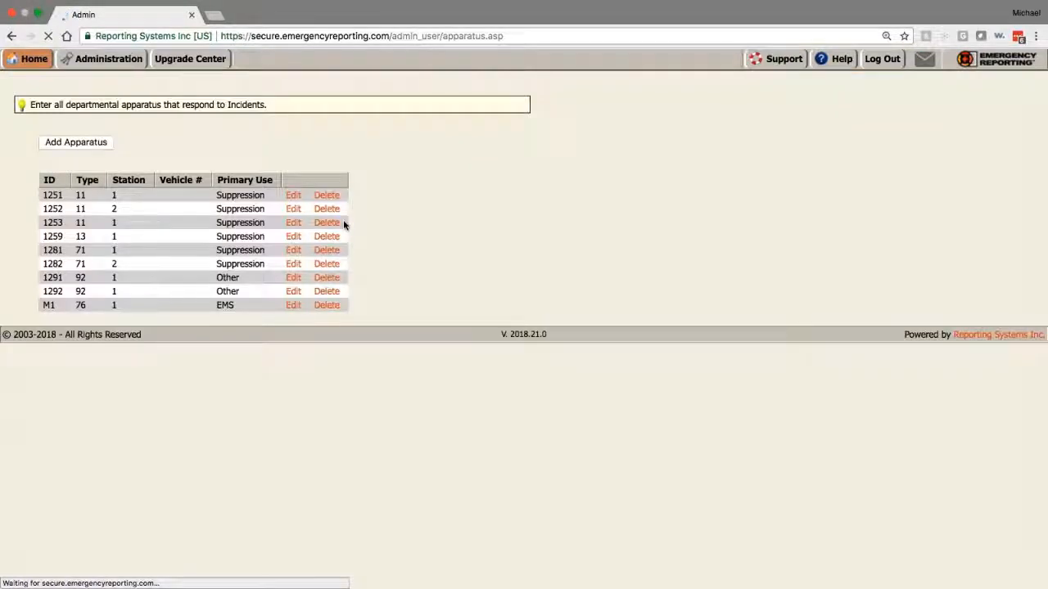
pyautogui.click(293, 197)
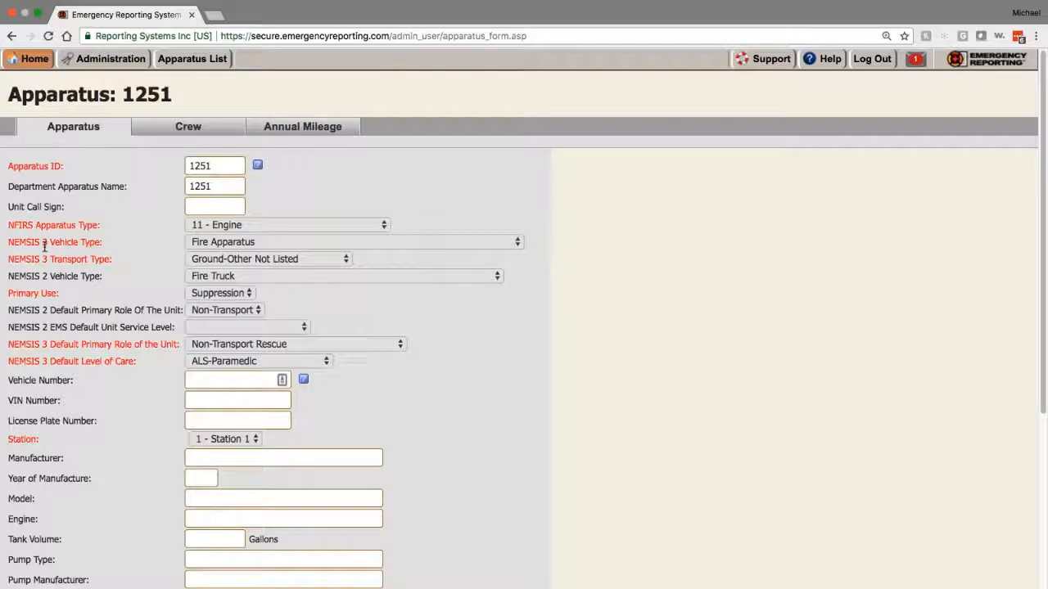
pyautogui.scroll(-5, 156, 353)
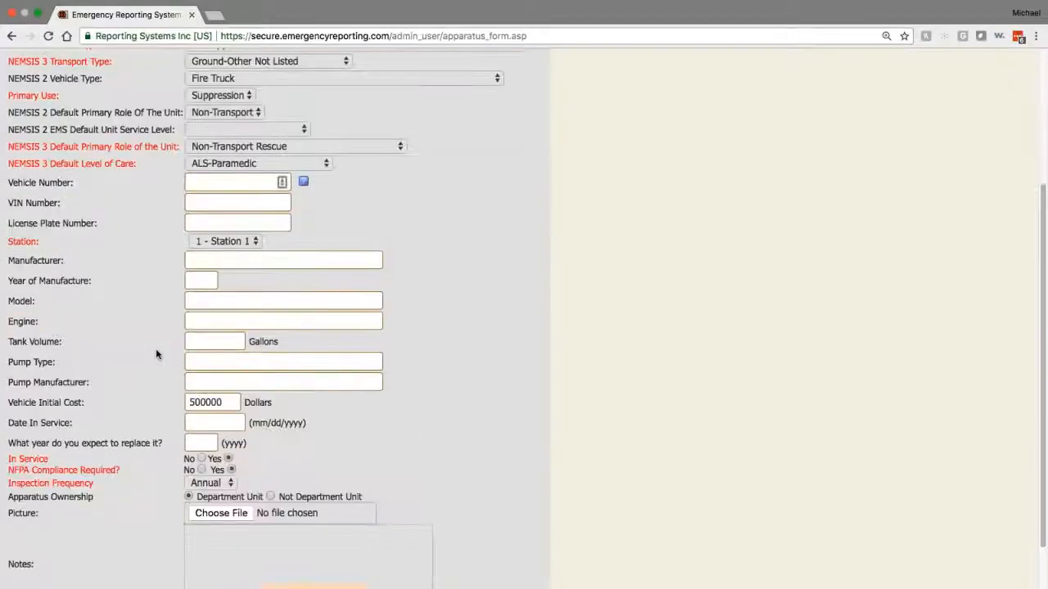
pyautogui.scroll(1, 157, 354)
pyautogui.scroll(4, 156, 354)
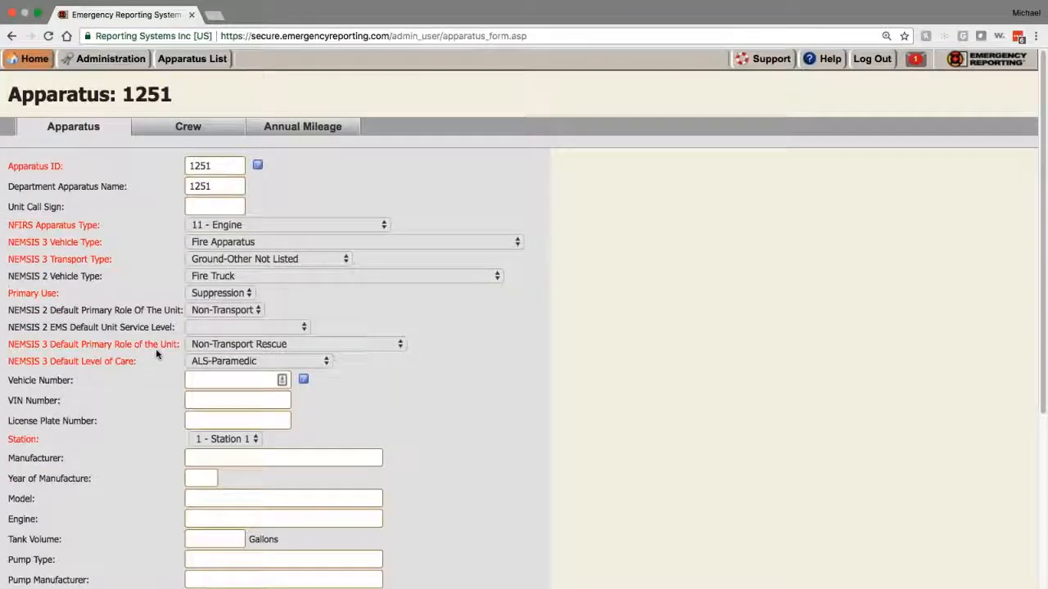
pyautogui.click(176, 134)
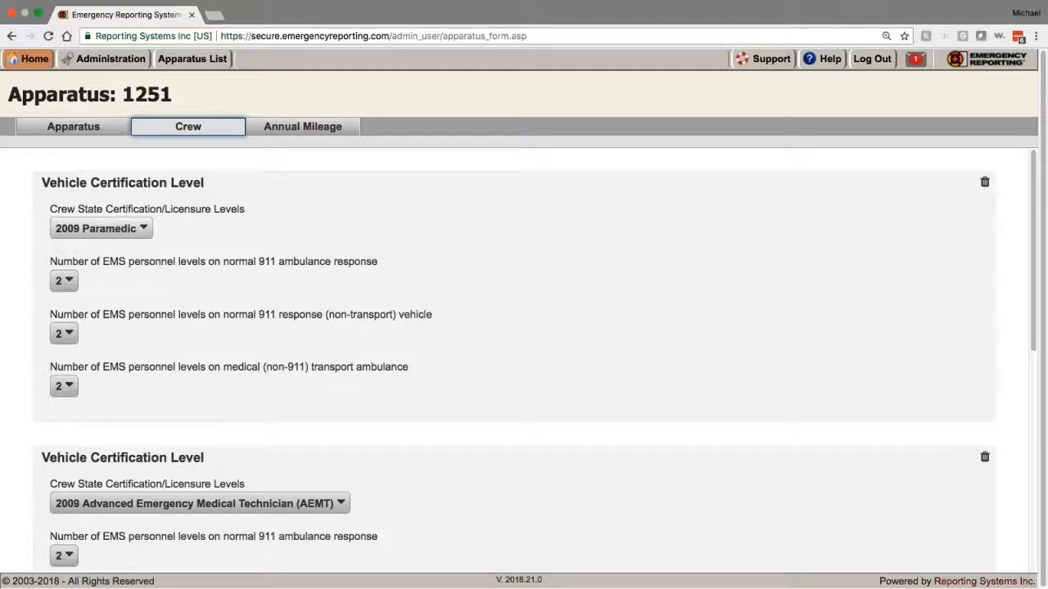
# Step: Set apparatus 1251's third crew certification level to 2009 Emergency Medical Technician (EMT)
pyautogui.scroll(-1, 106, 288)
pyautogui.scroll(-3, 107, 288)
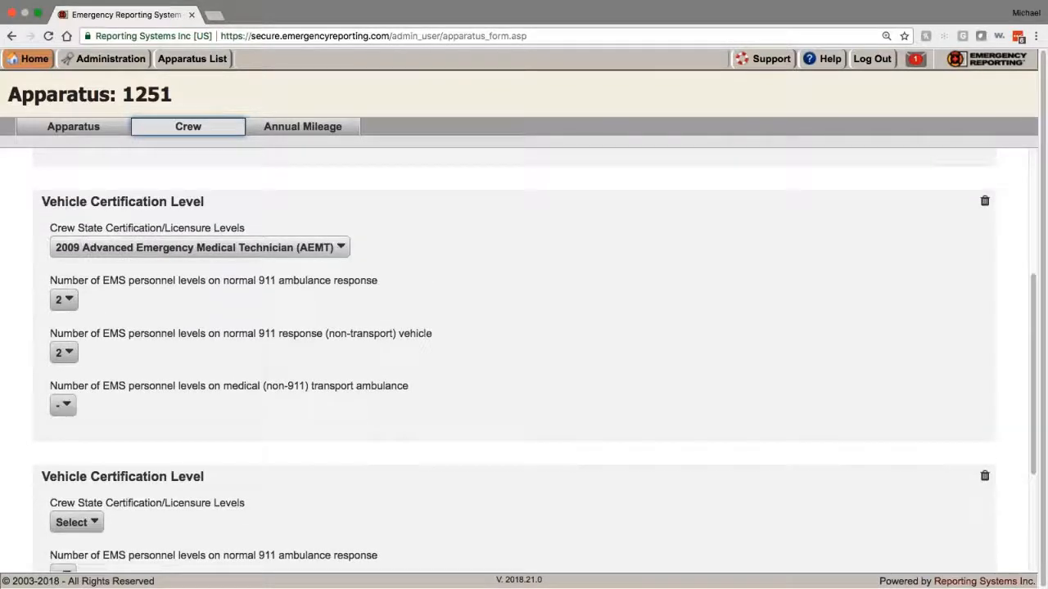
pyautogui.scroll(4, 107, 288)
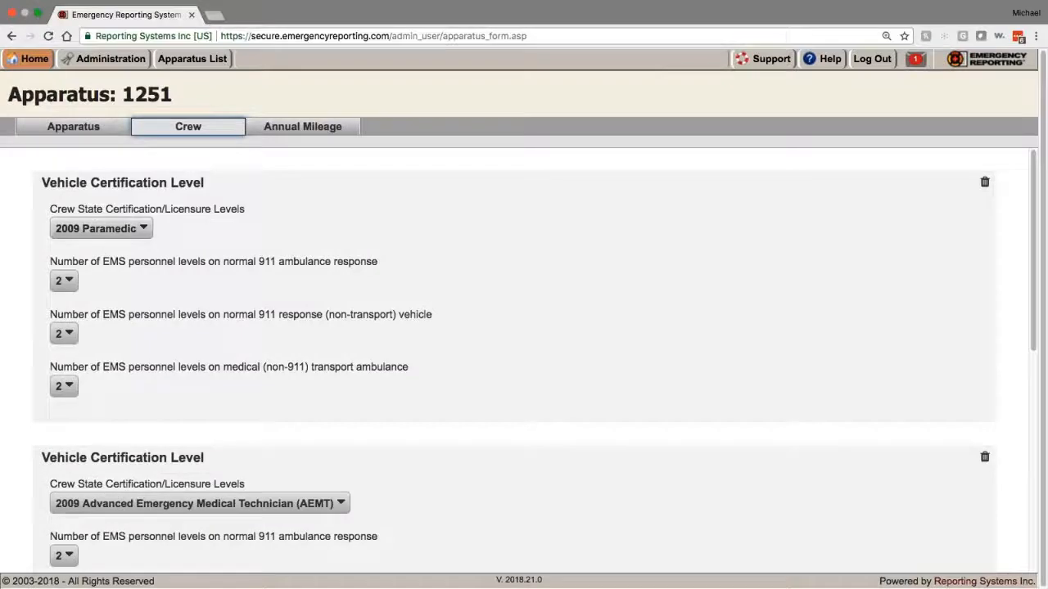
pyautogui.scroll(-4, 524, 369)
pyautogui.click(77, 467)
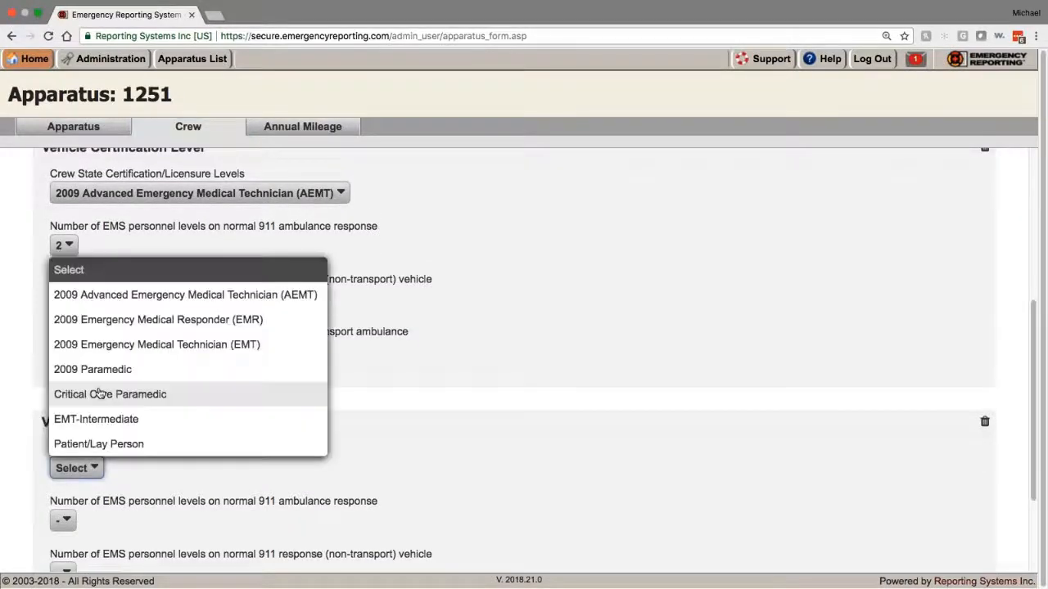
pyautogui.click(140, 344)
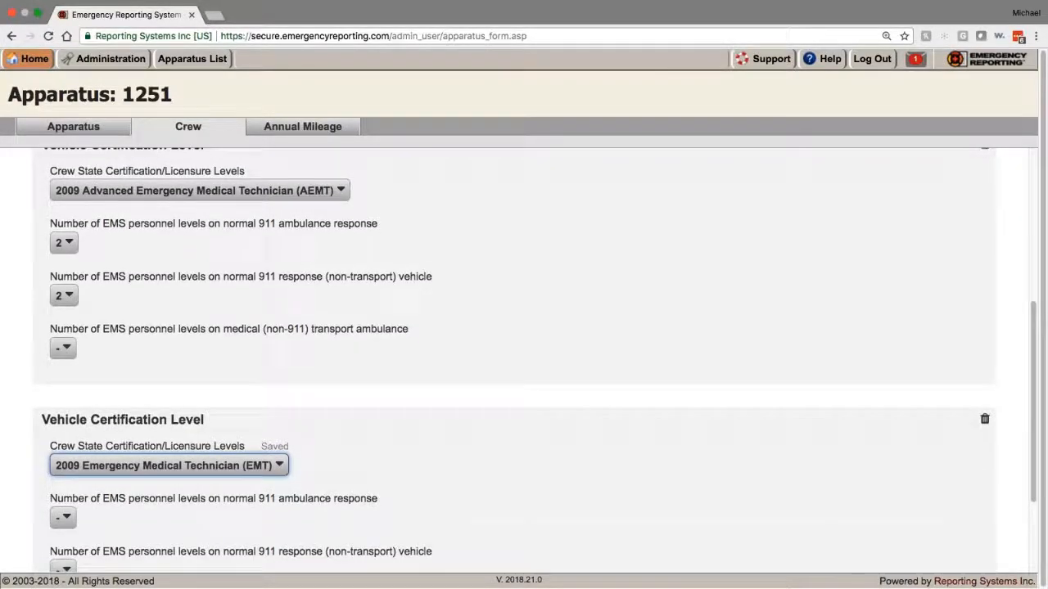
# Step: Set 911 ambulance, non-transport and medical transport personnel counts to 1, then view Annual Mileage
pyautogui.scroll(-2, 201, 486)
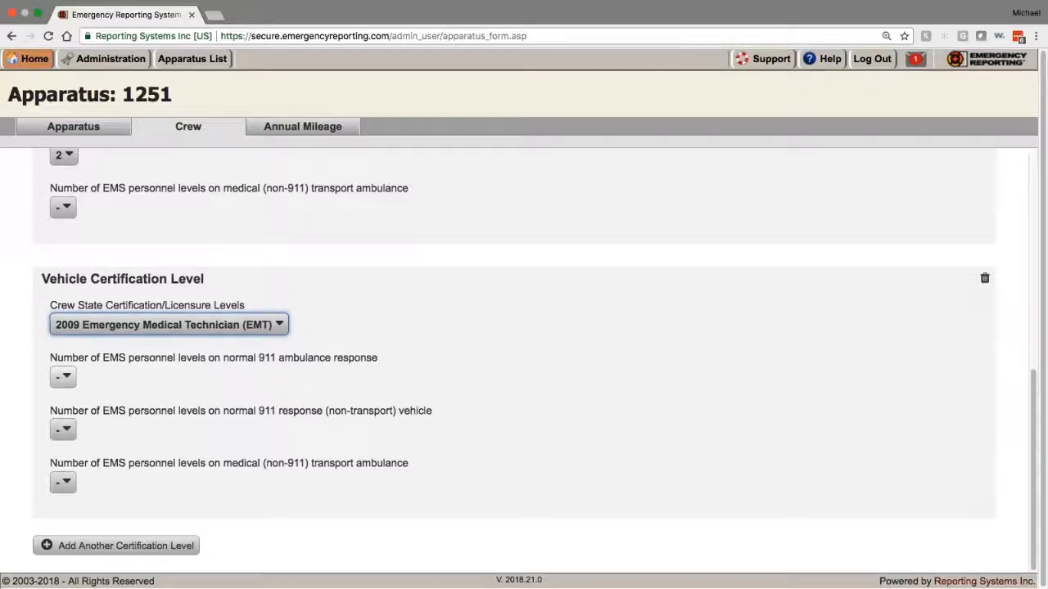
pyautogui.click(65, 378)
pyautogui.click(65, 377)
pyautogui.click(61, 379)
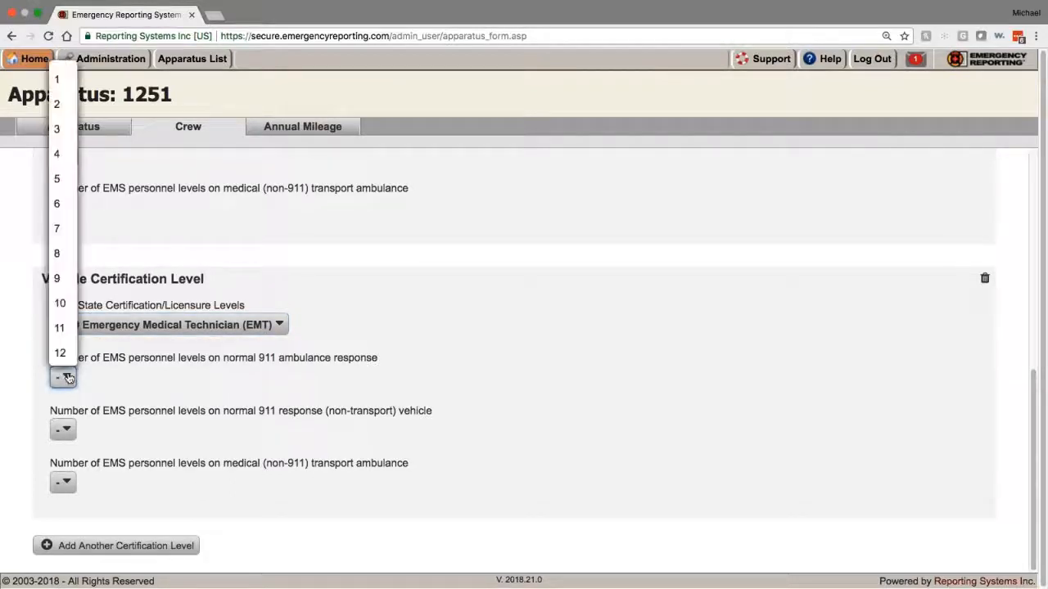
pyautogui.click(61, 379)
pyautogui.click(60, 379)
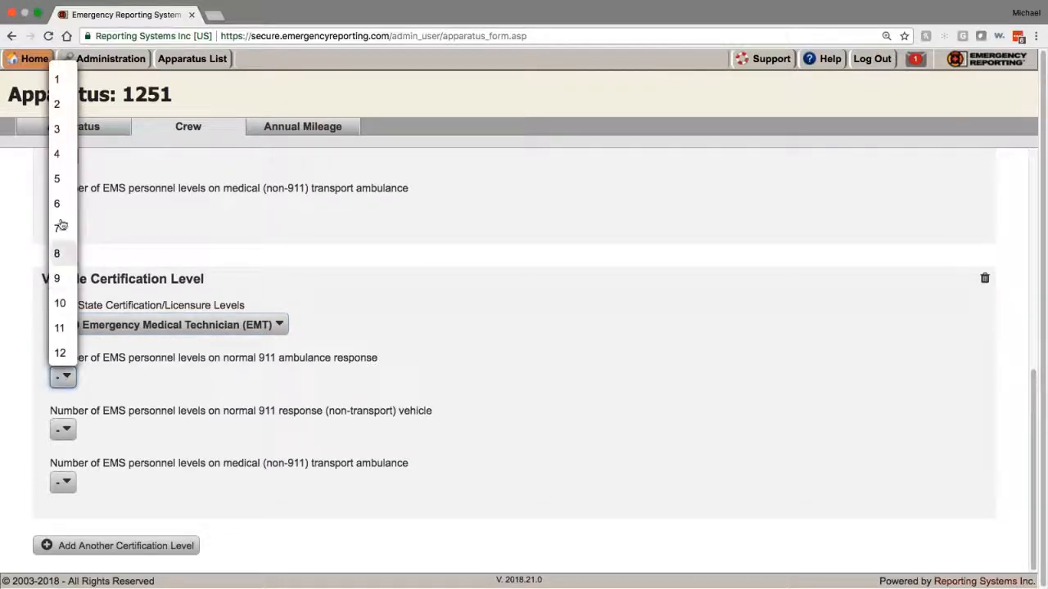
pyautogui.click(58, 78)
pyautogui.click(54, 432)
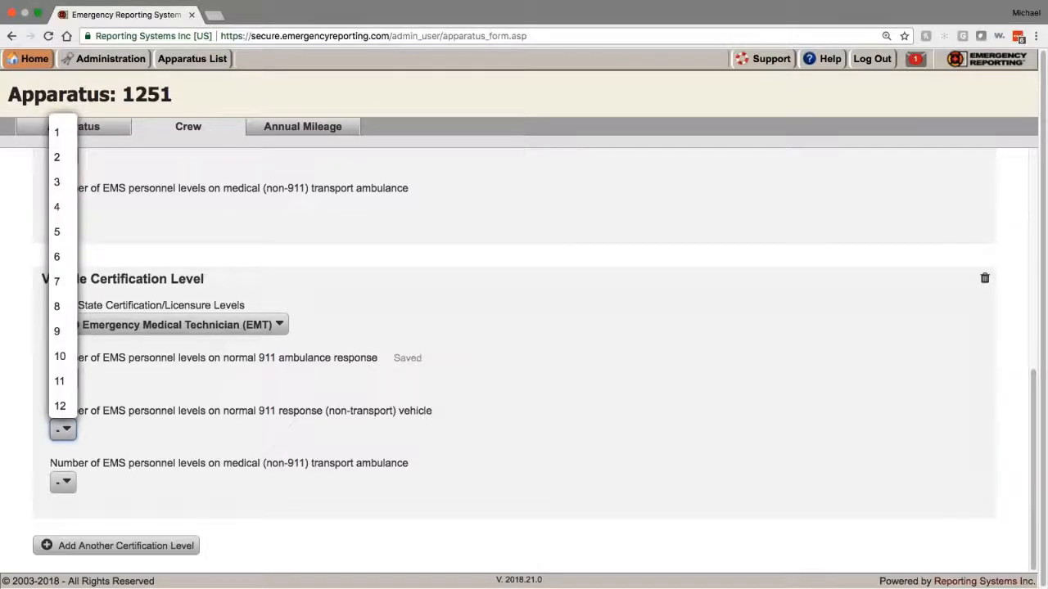
pyautogui.click(54, 433)
pyautogui.click(53, 434)
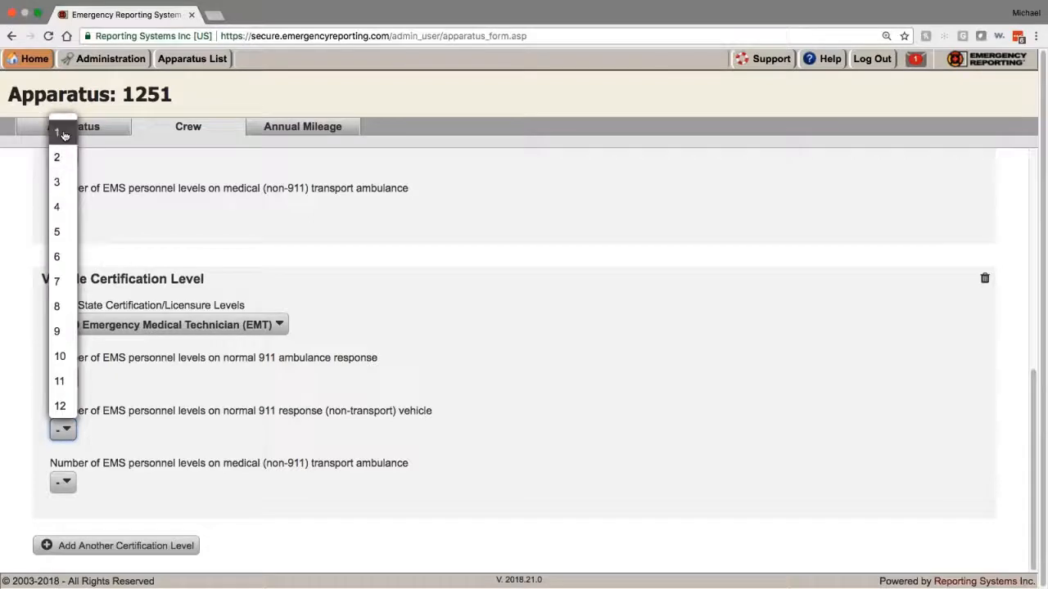
pyautogui.click(57, 133)
pyautogui.click(68, 487)
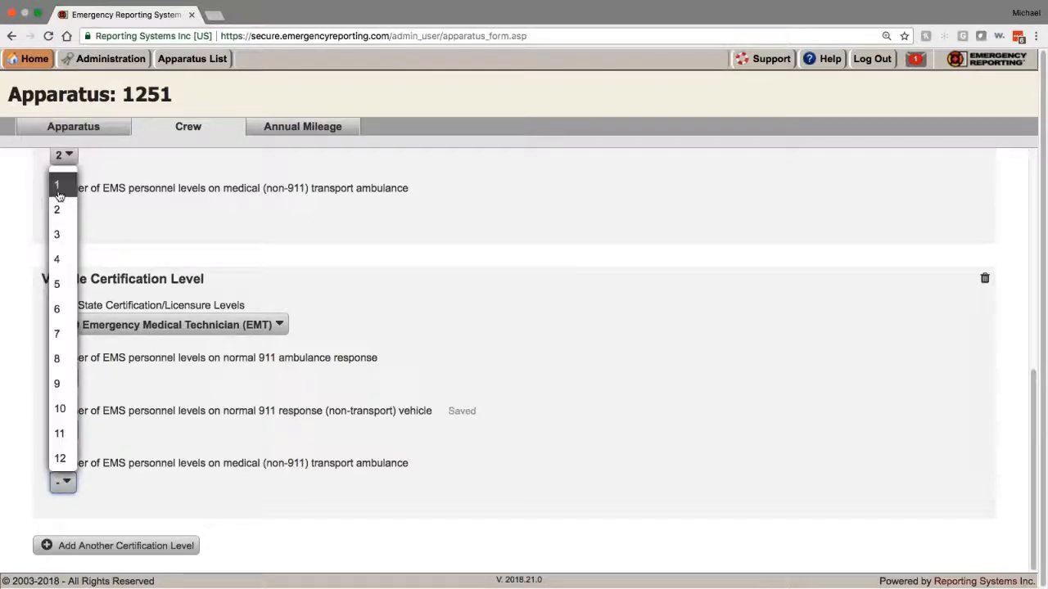
pyautogui.click(56, 183)
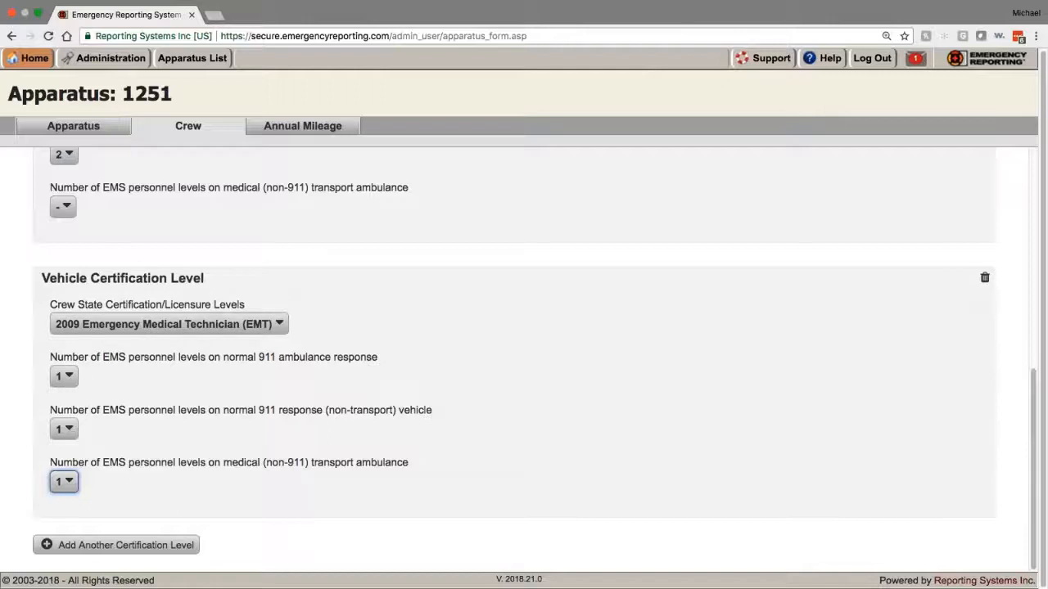
pyautogui.scroll(10, 169, 398)
pyautogui.click(302, 125)
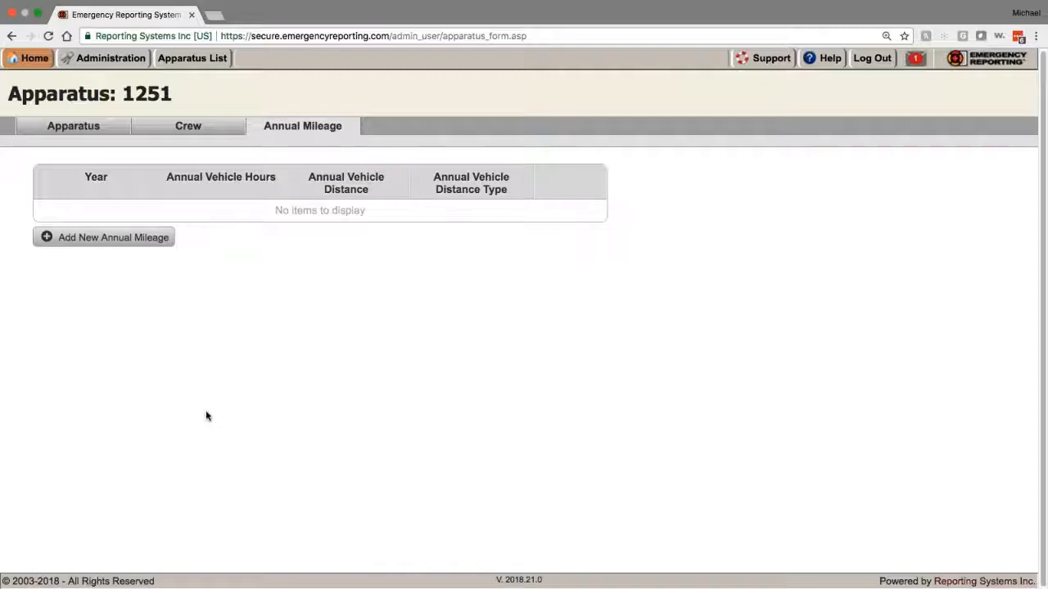
# Step: Open a Station 1 firefighter's personal record from the Administration Personnel List
pyautogui.click(119, 66)
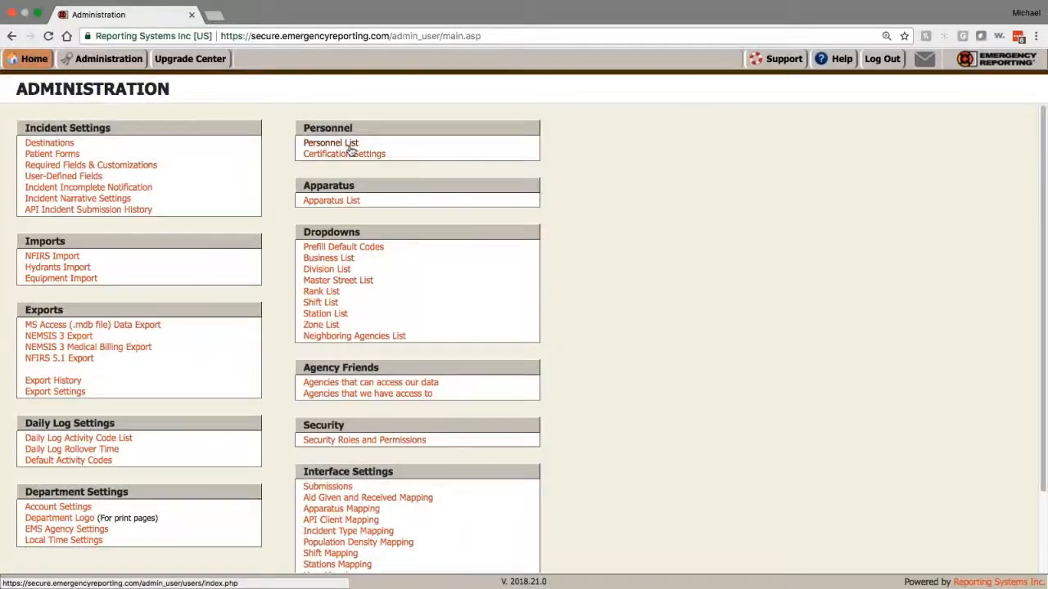
pyautogui.click(349, 148)
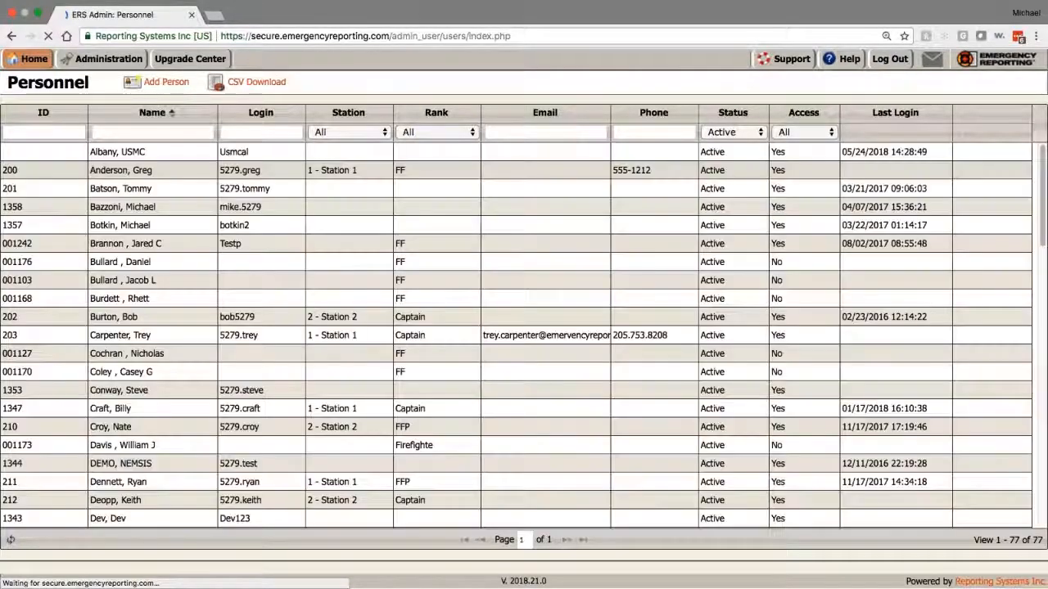
pyautogui.scroll(-2, 195, 290)
pyautogui.scroll(-5, 195, 291)
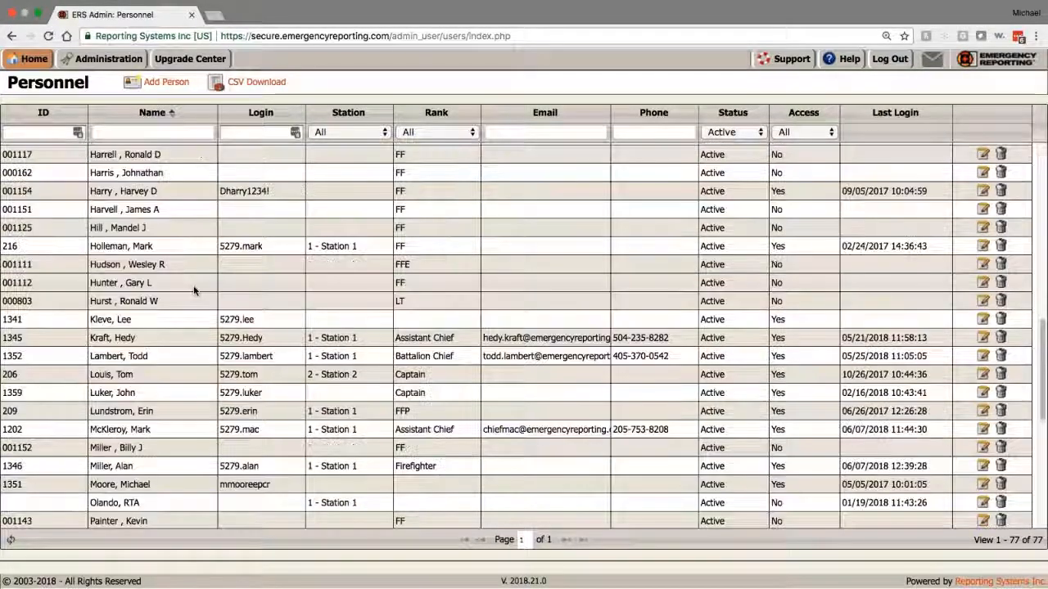
pyautogui.click(145, 369)
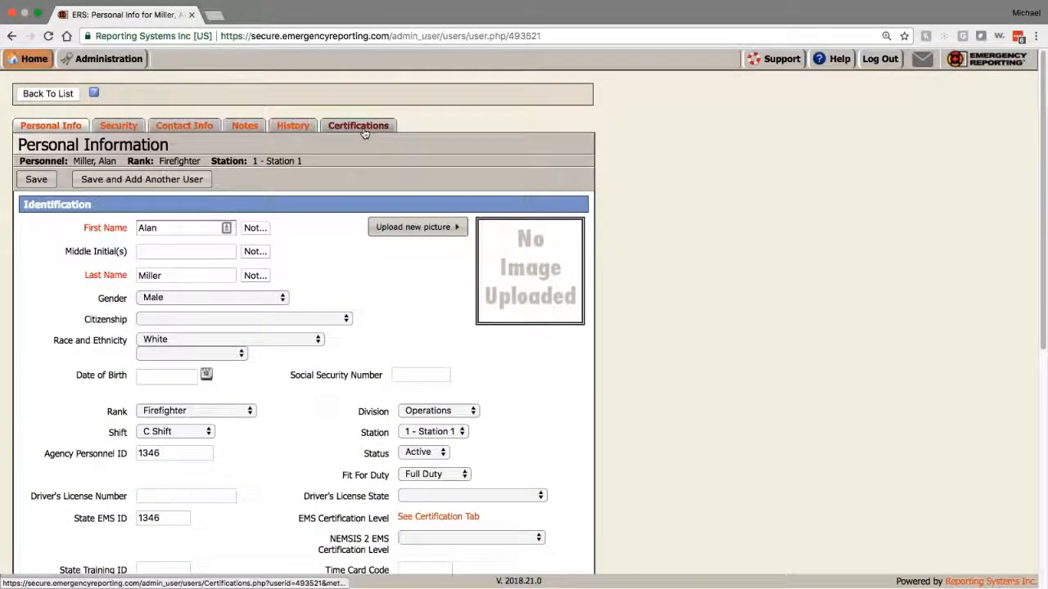
# Step: Open this person's certifications, expand NEMSIS Certifications, and start a new AEMT certification
pyautogui.click(365, 129)
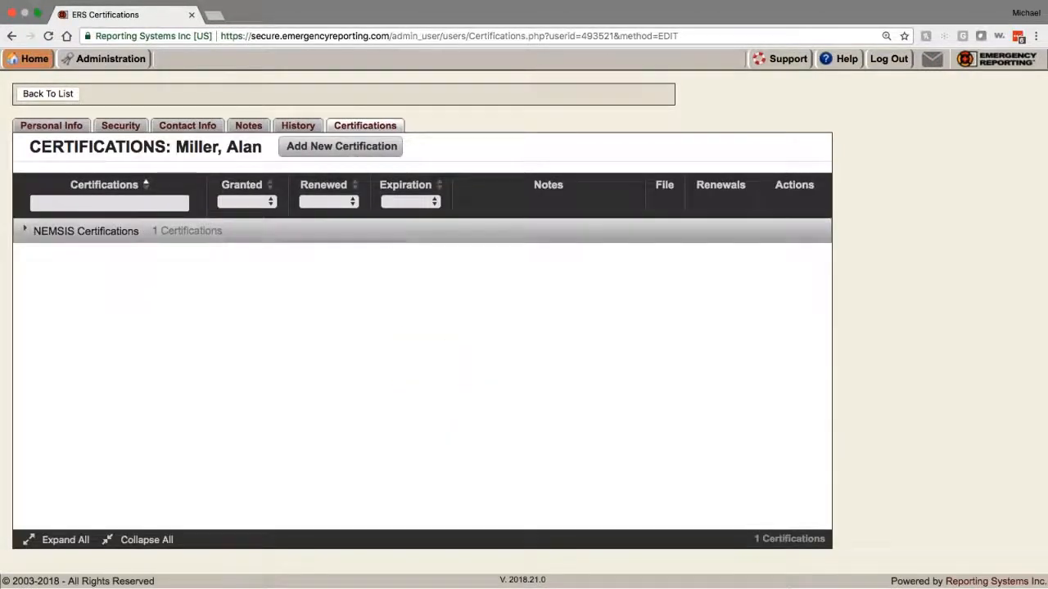
pyautogui.click(86, 231)
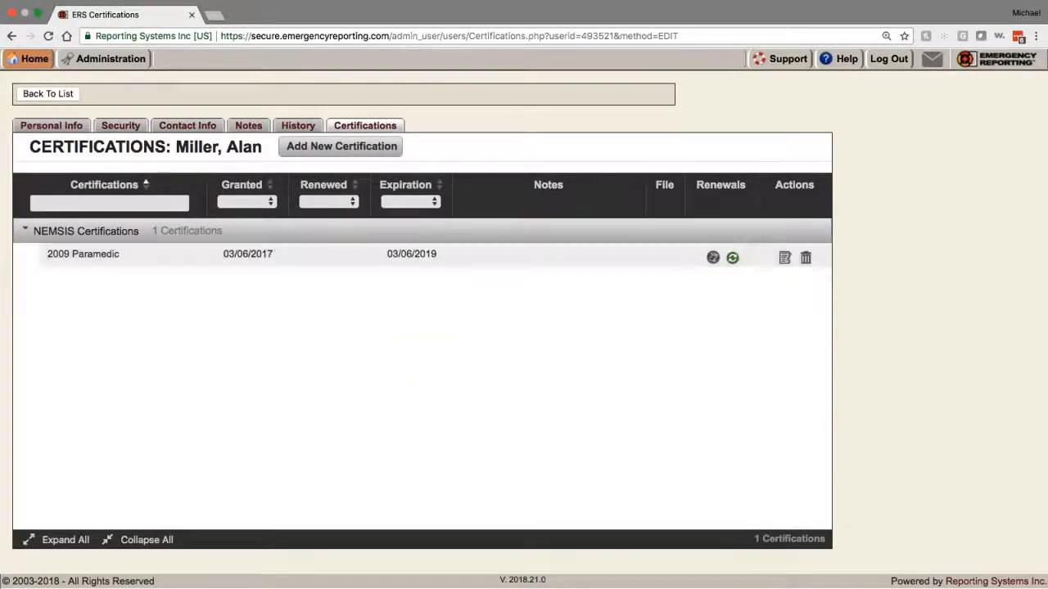
pyautogui.click(343, 158)
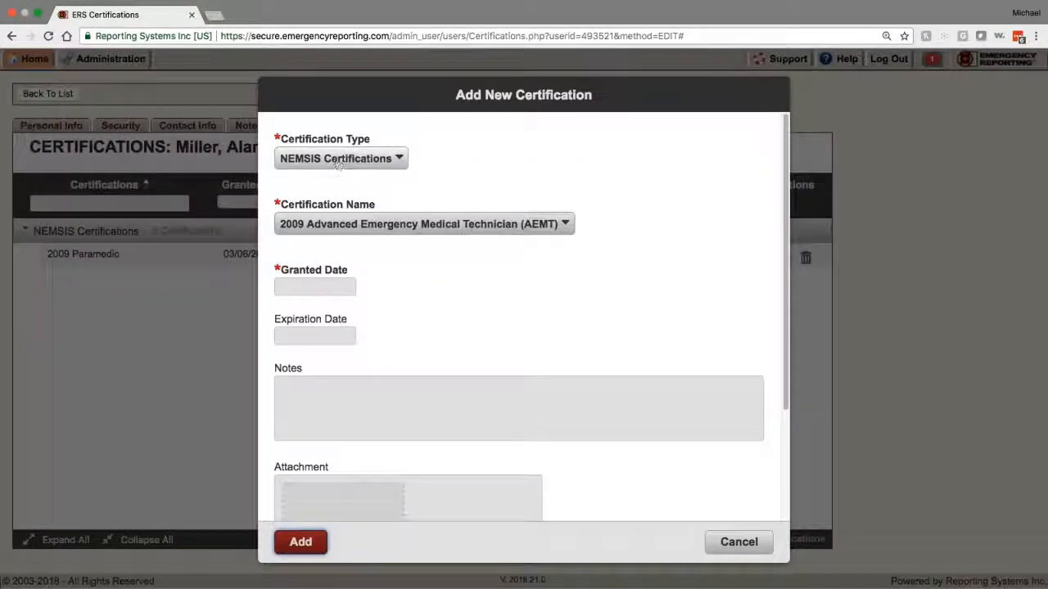
pyautogui.click(340, 225)
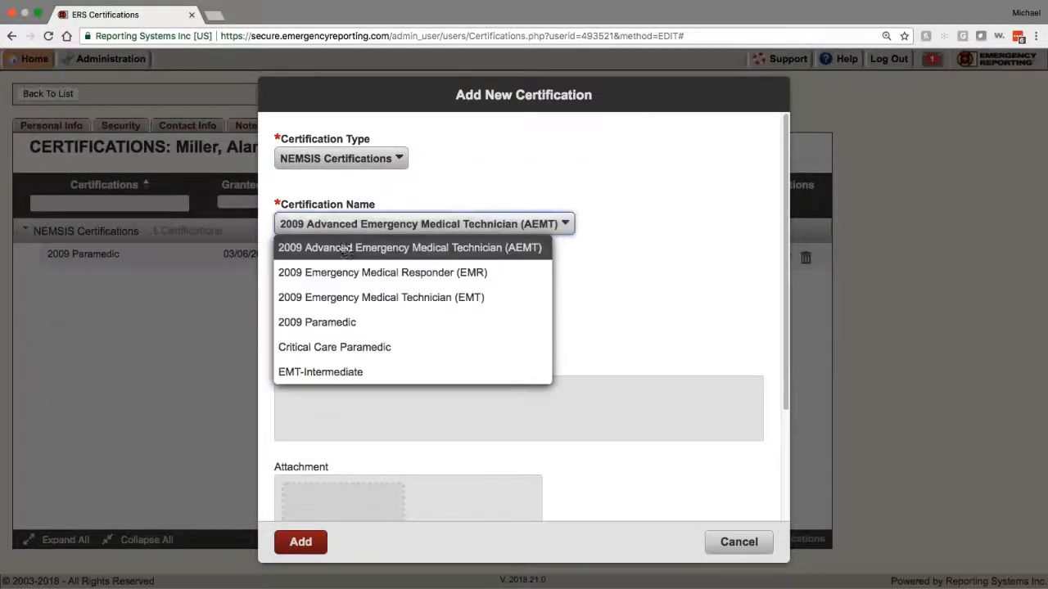
pyautogui.click(415, 247)
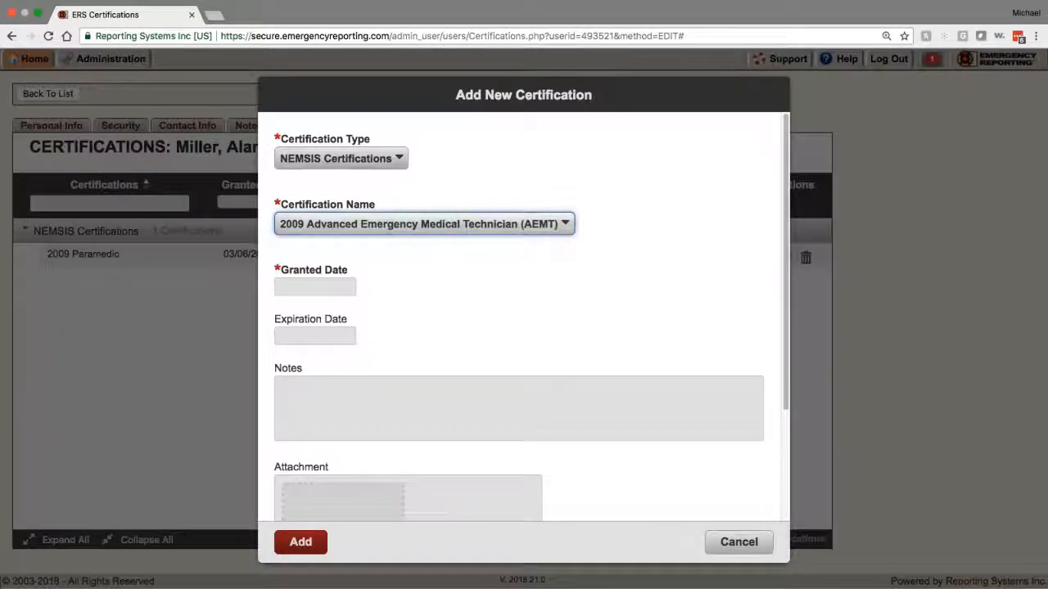
# Step: Change the new certification to EMS CERTIFICATIONS / ACLS, then cancel it and return to the list
pyautogui.click(374, 158)
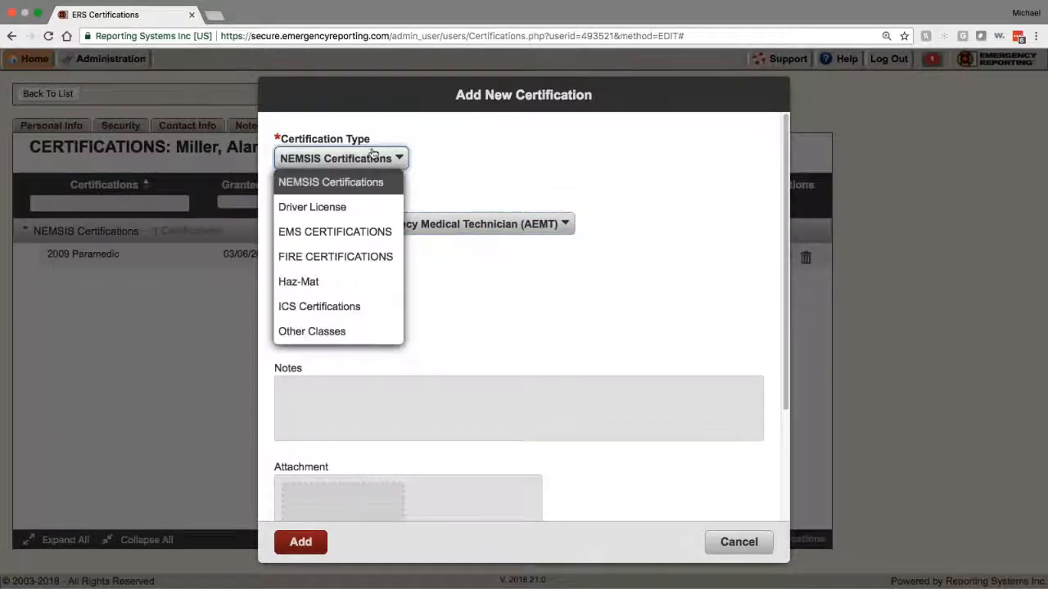
pyautogui.click(374, 233)
pyautogui.click(300, 223)
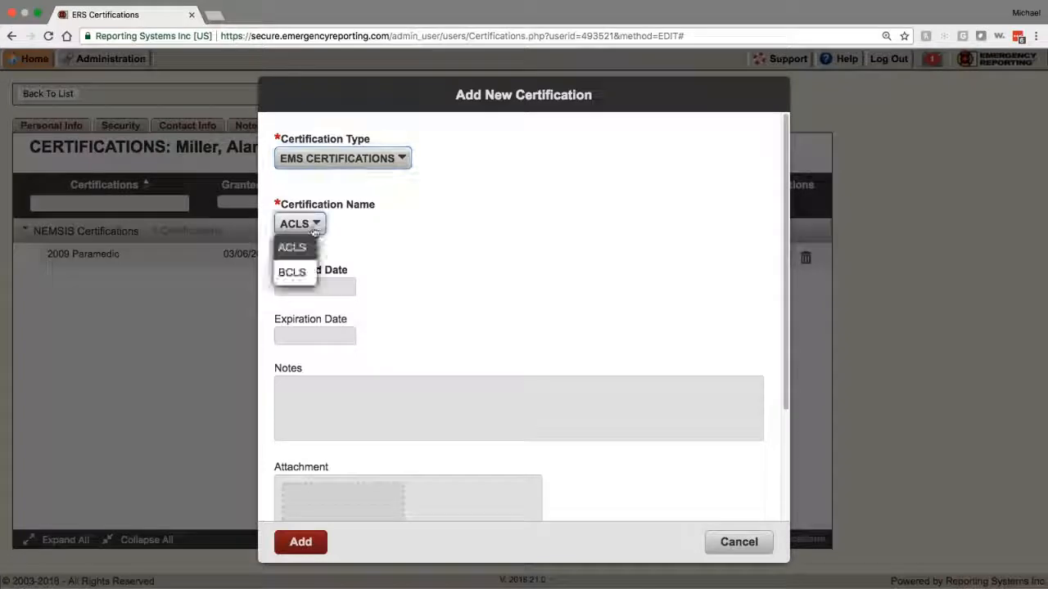
pyautogui.click(439, 239)
pyautogui.click(739, 542)
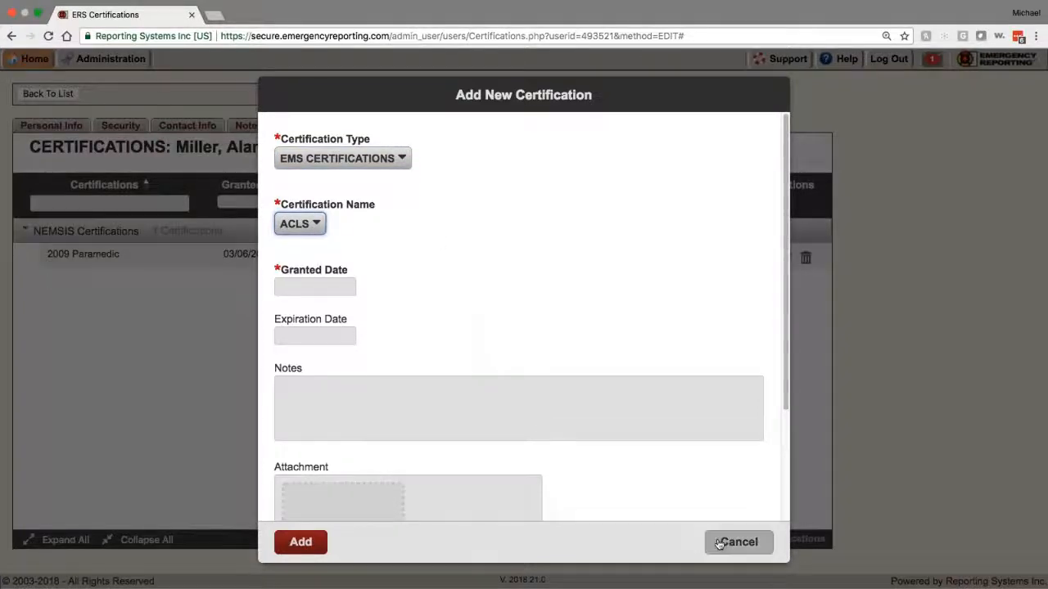
pyautogui.click(47, 93)
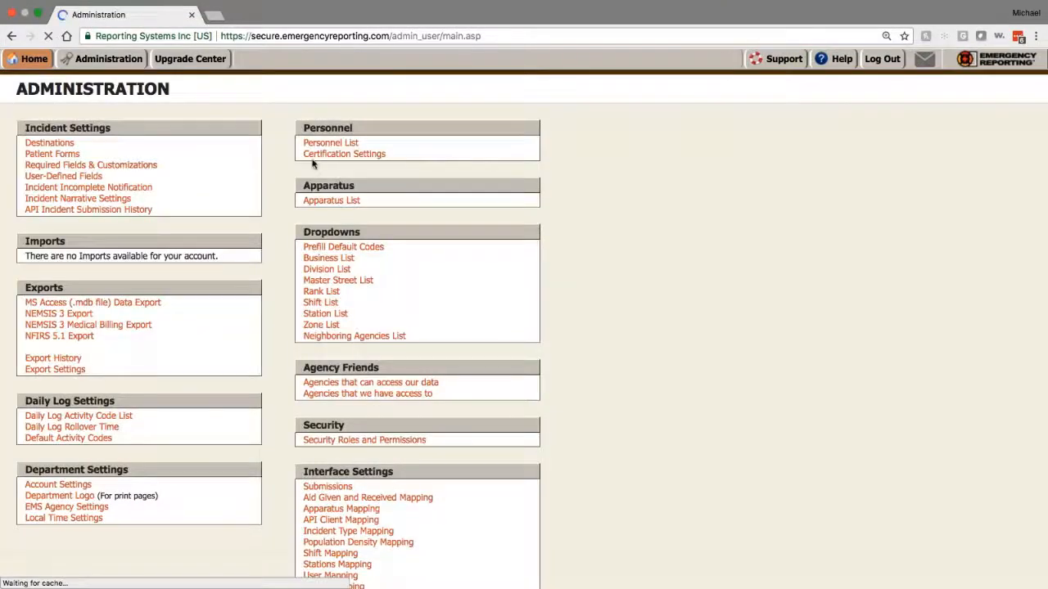
# Step: Review the full Certifications list in Certification Settings, then go back to the Certification Types list
pyautogui.click(331, 156)
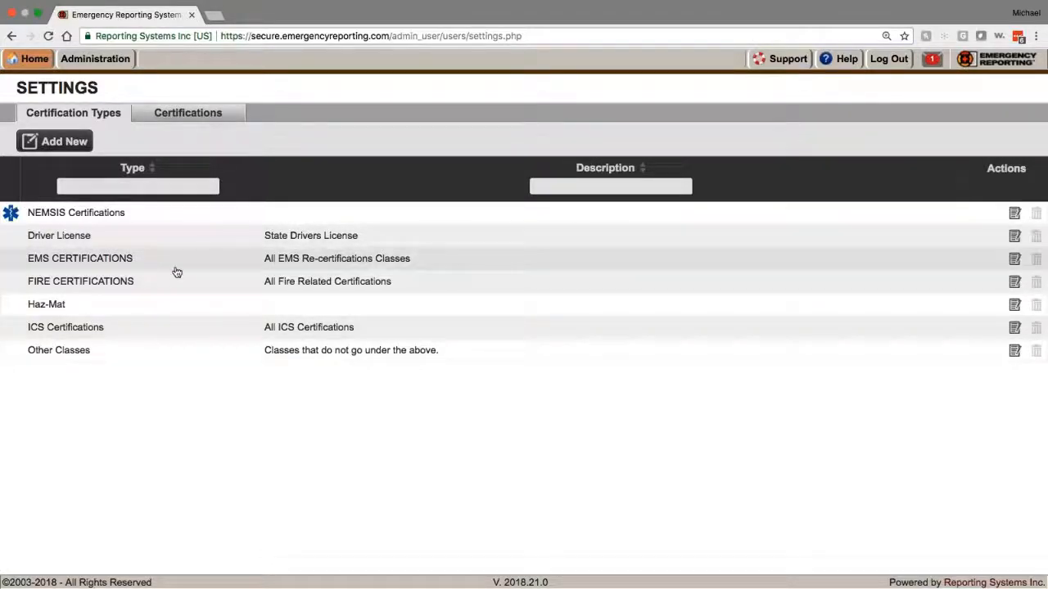
pyautogui.click(177, 114)
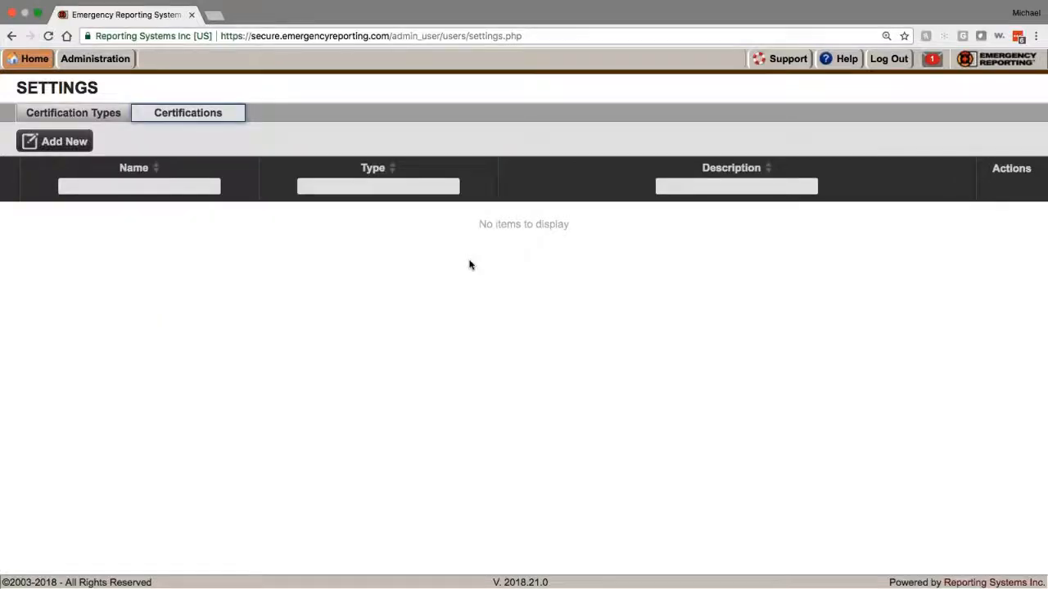
pyautogui.scroll(-3, 355, 427)
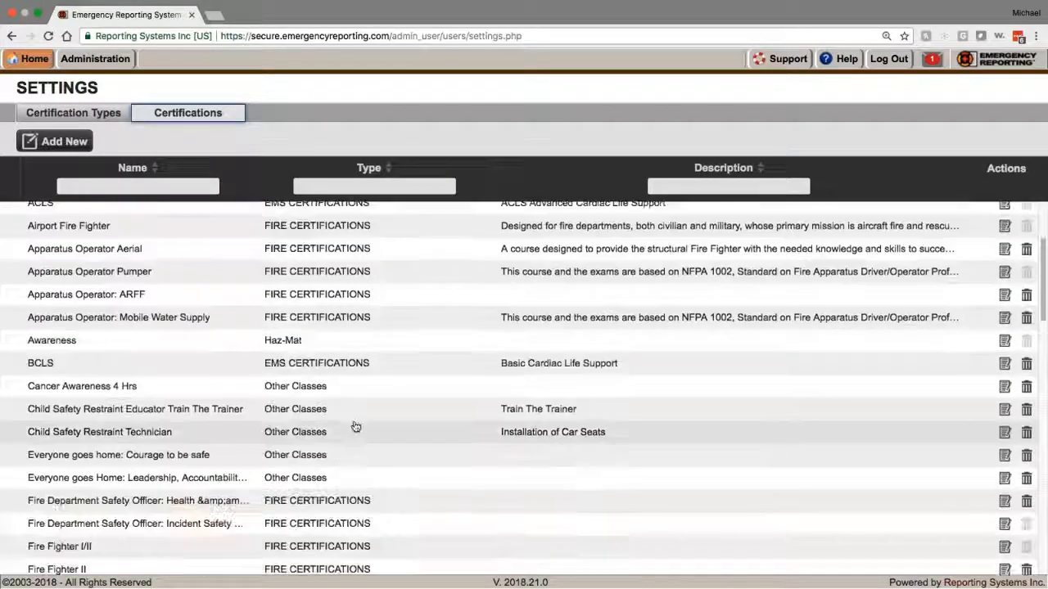
pyautogui.scroll(-5, 344, 428)
pyautogui.scroll(-3, 331, 426)
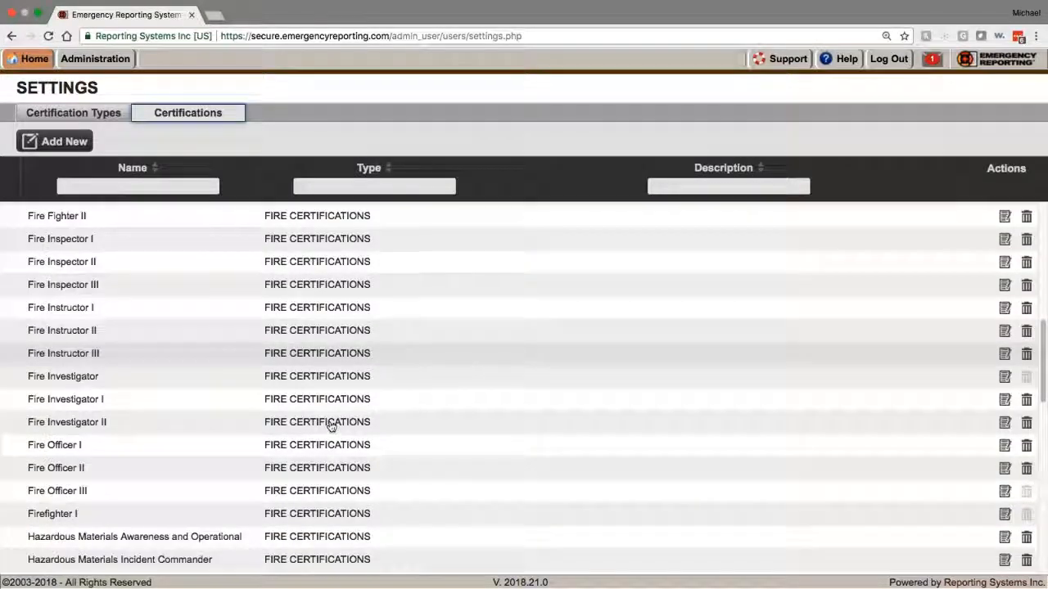
pyautogui.scroll(-10, 331, 425)
pyautogui.scroll(15, 331, 425)
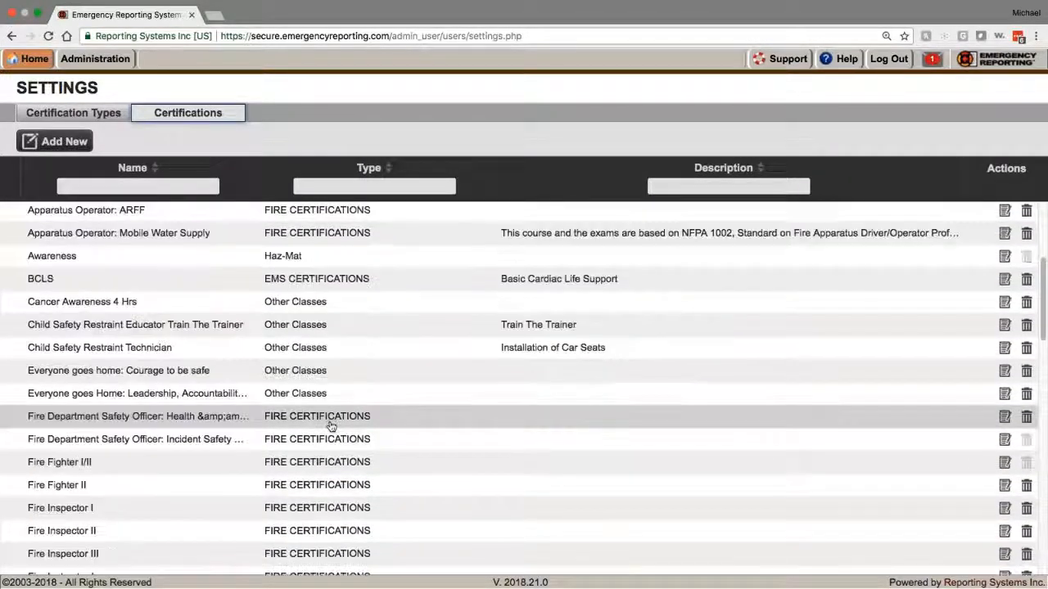
pyautogui.scroll(5, 331, 426)
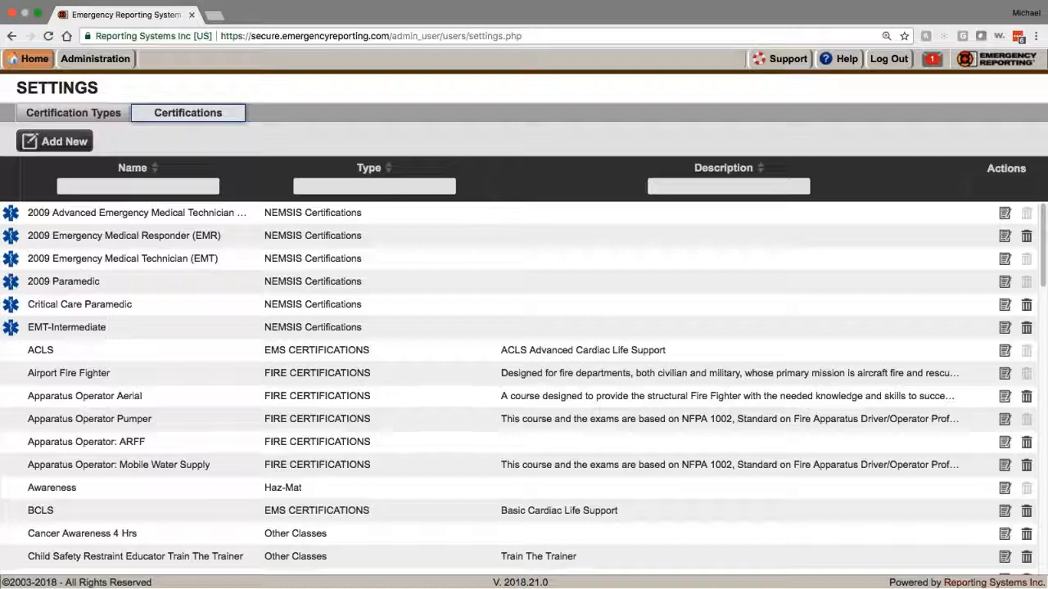
pyautogui.click(73, 115)
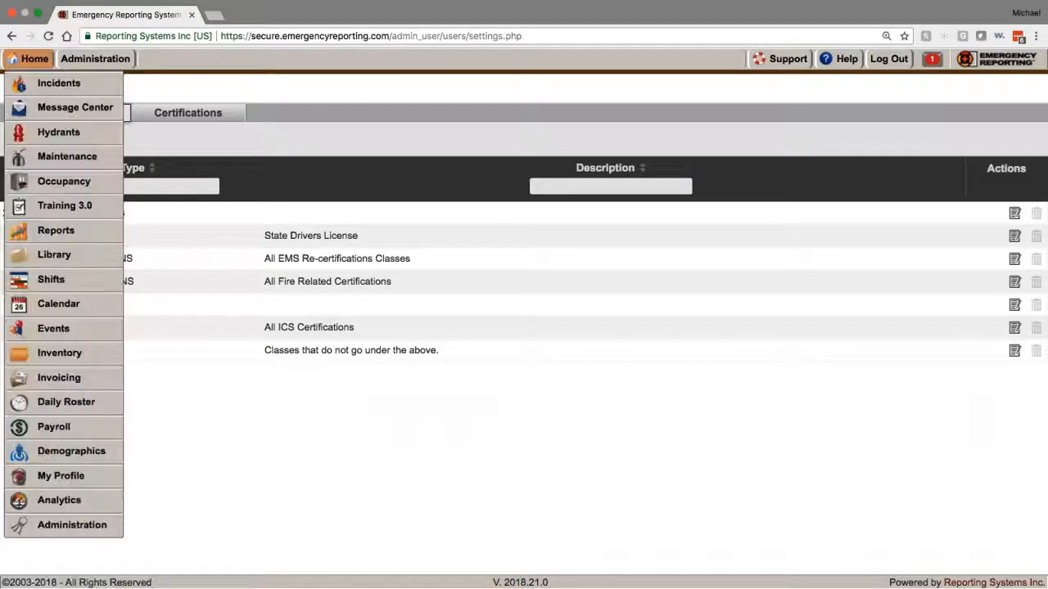
# Step: Reload the Administration page from the Home menu and scroll through its sections
pyautogui.click(77, 59)
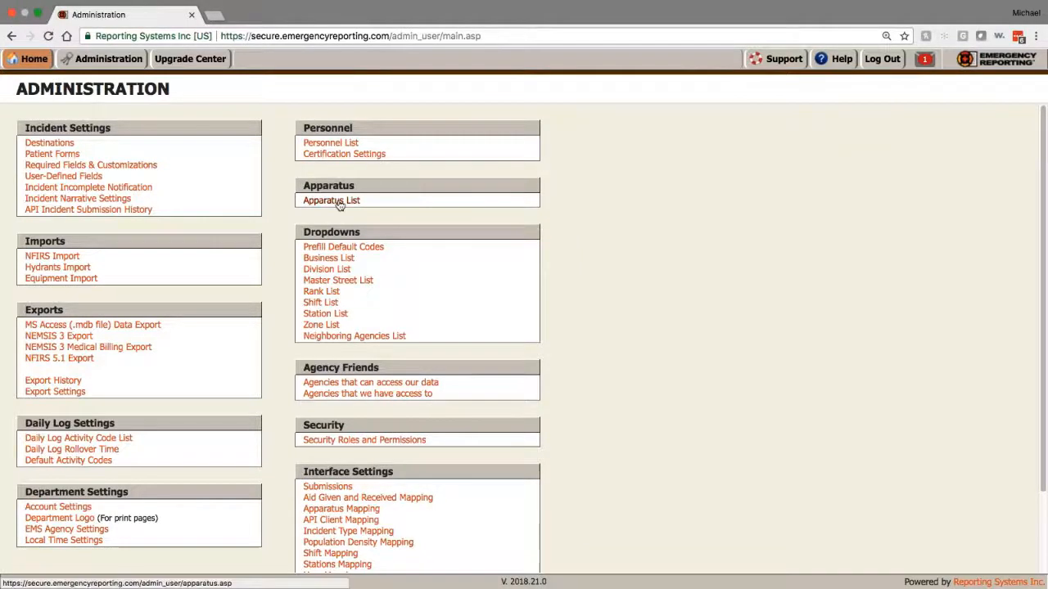
pyautogui.scroll(-1, 339, 205)
pyautogui.scroll(-1, 246, 252)
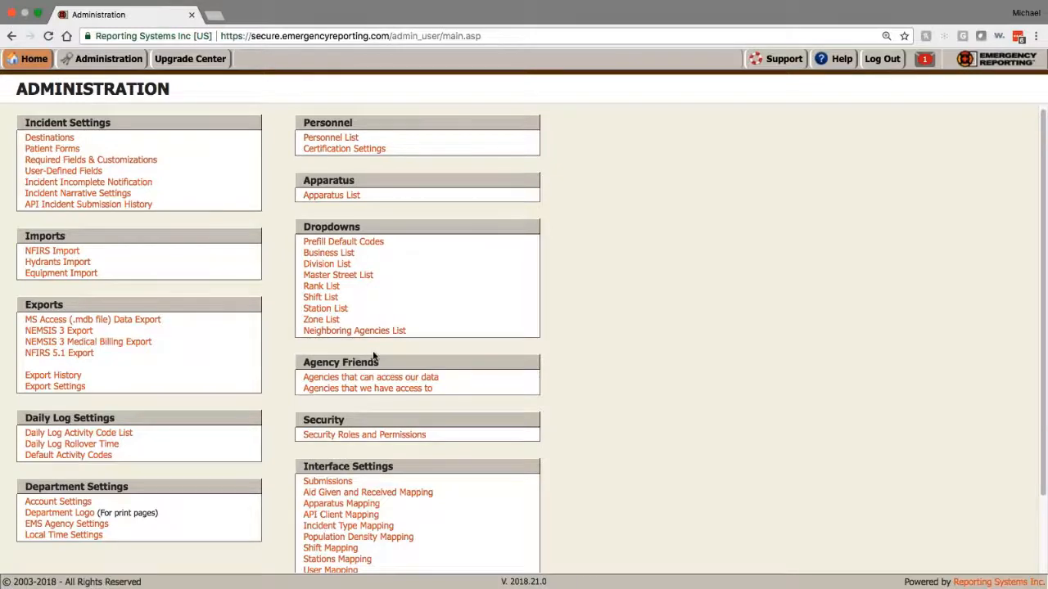
# Step: Open EMS Agency Settings for ERTEST1 and review it down to the census tracts and zip 35160
pyautogui.click(72, 524)
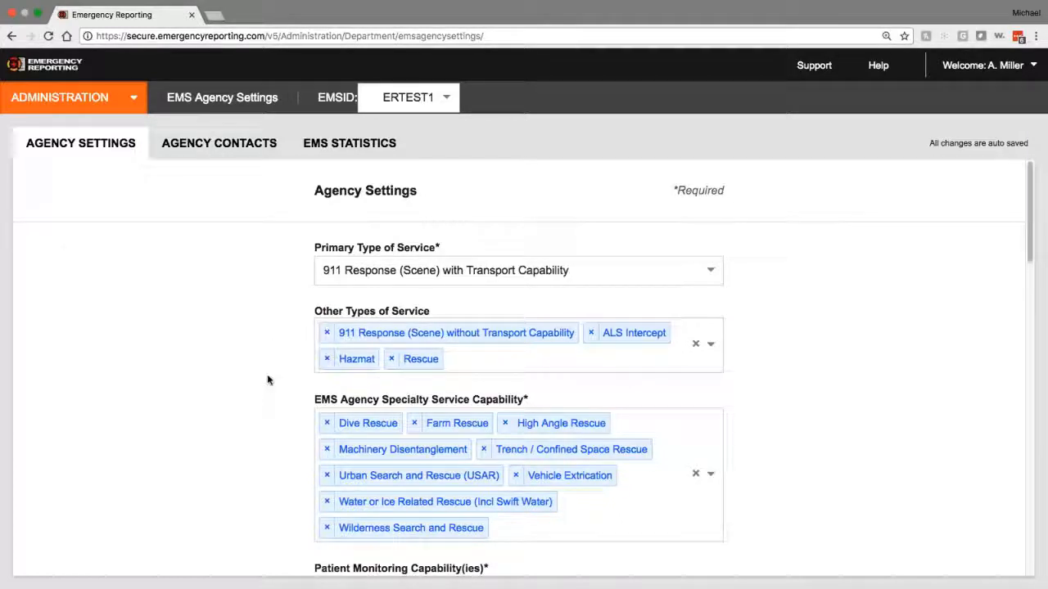
pyautogui.scroll(-2, 267, 381)
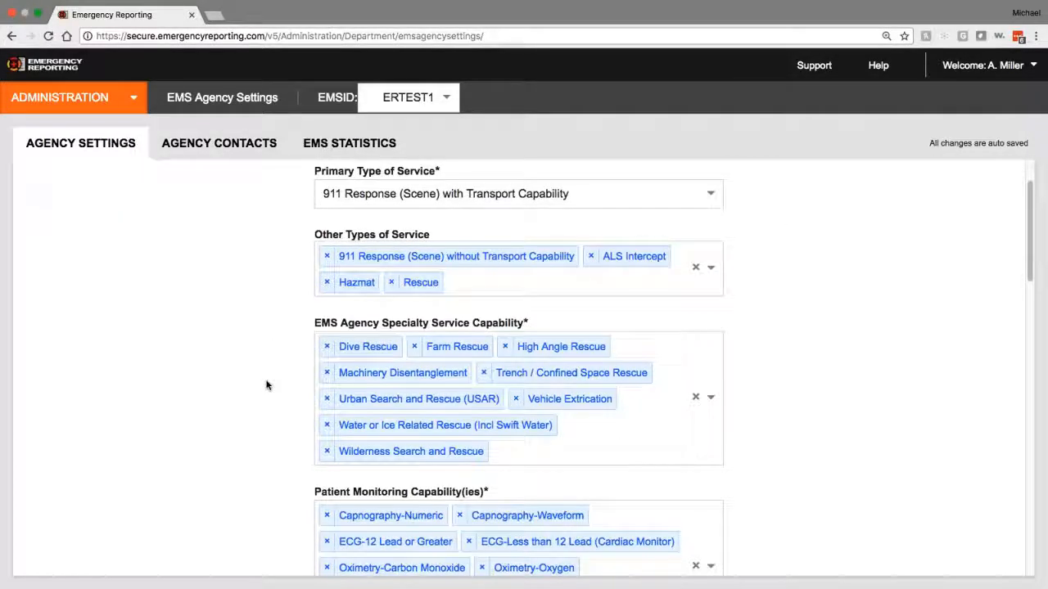
pyautogui.scroll(2, 265, 381)
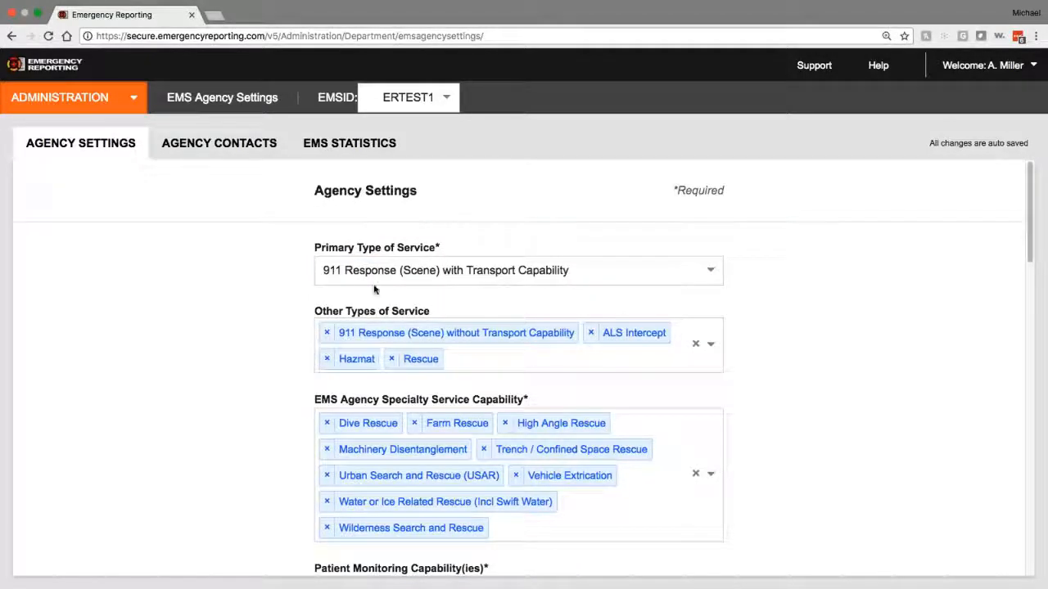
pyautogui.scroll(-2, 375, 289)
pyautogui.scroll(2, 376, 291)
pyautogui.scroll(-2, 377, 292)
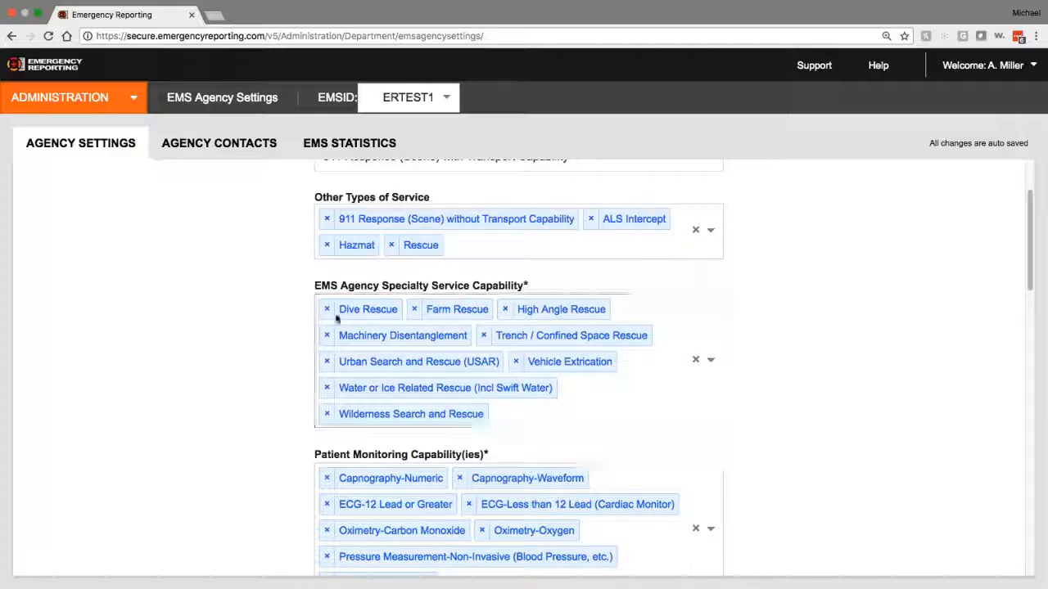
pyautogui.scroll(-3, 338, 380)
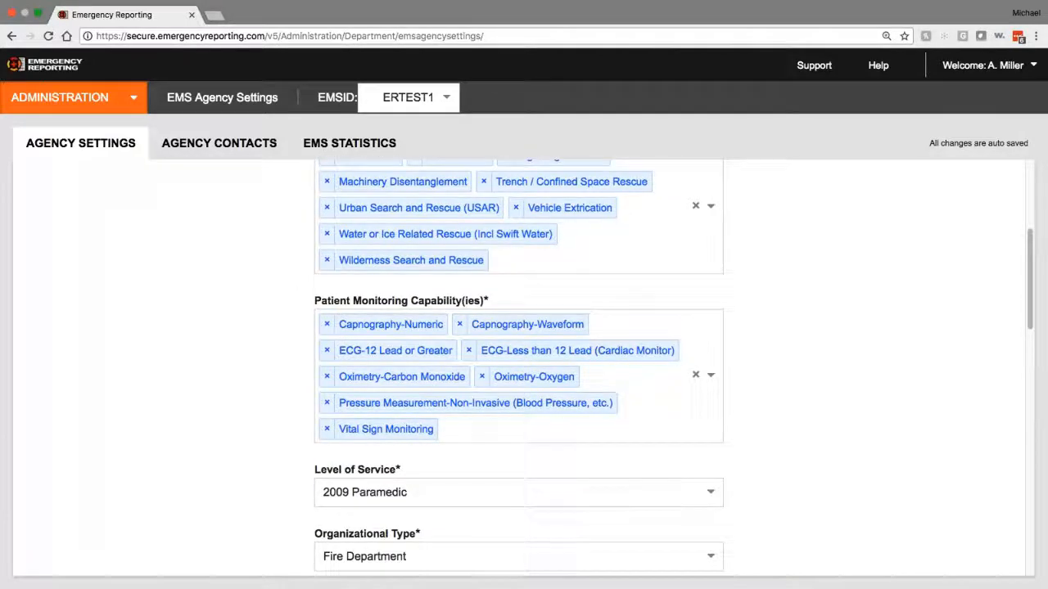
pyautogui.scroll(-5, 269, 355)
pyautogui.scroll(1, 320, 300)
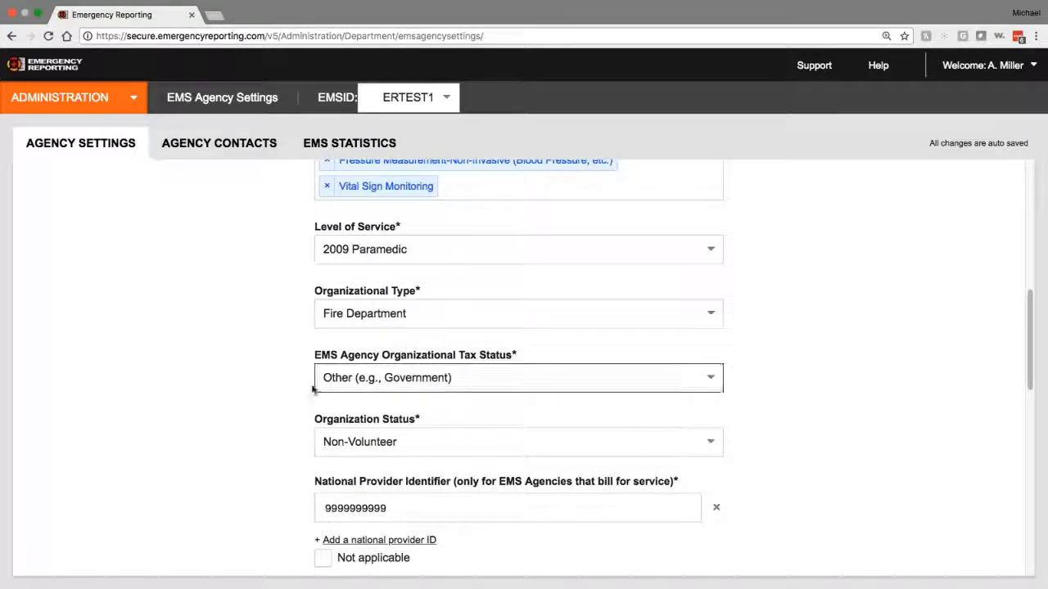
pyautogui.scroll(-2, 312, 390)
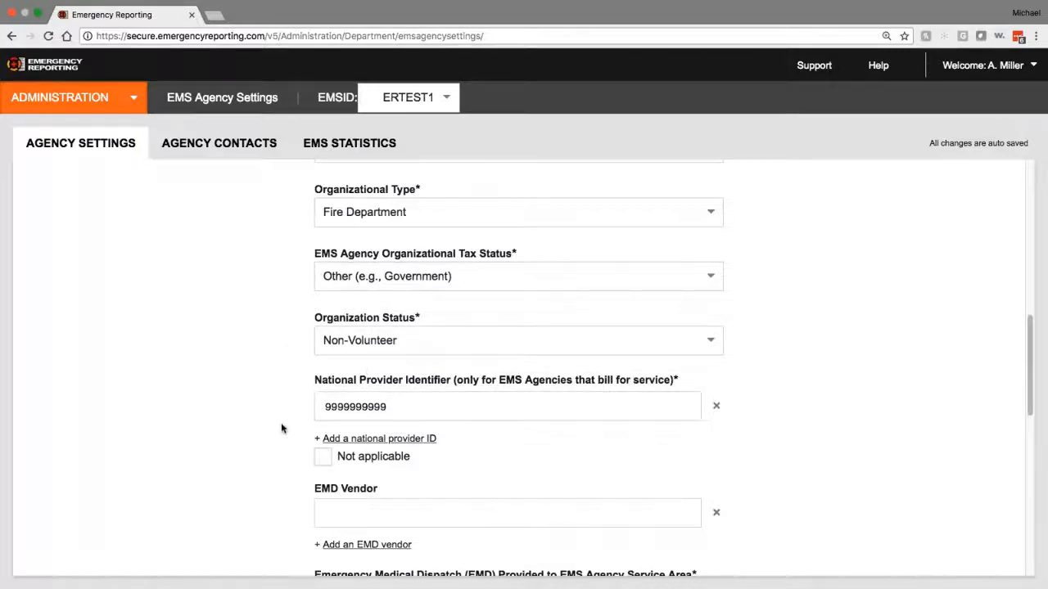
pyautogui.scroll(-2, 281, 425)
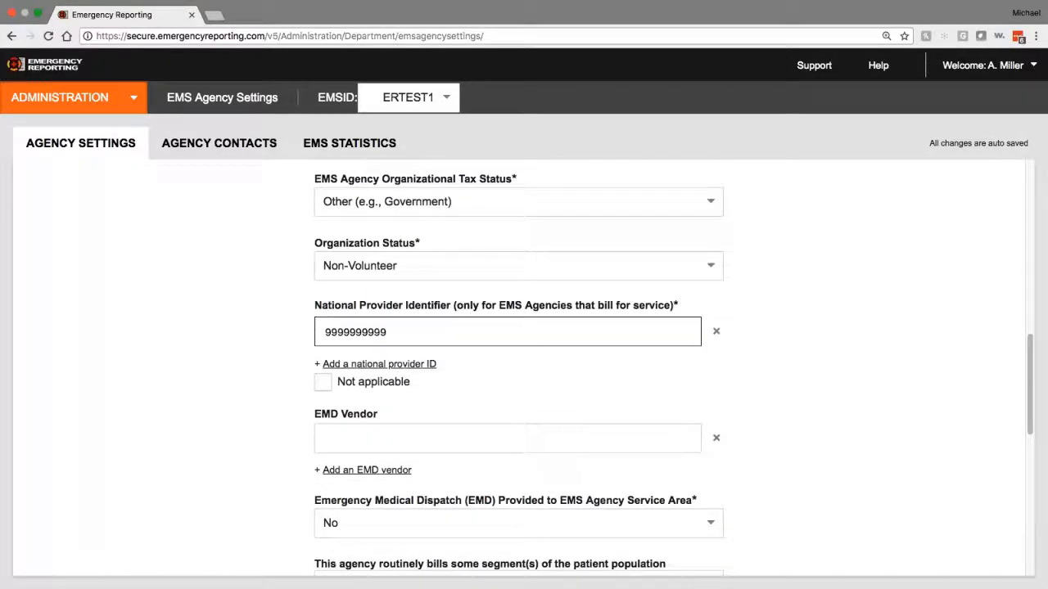
pyautogui.scroll(-4, 328, 414)
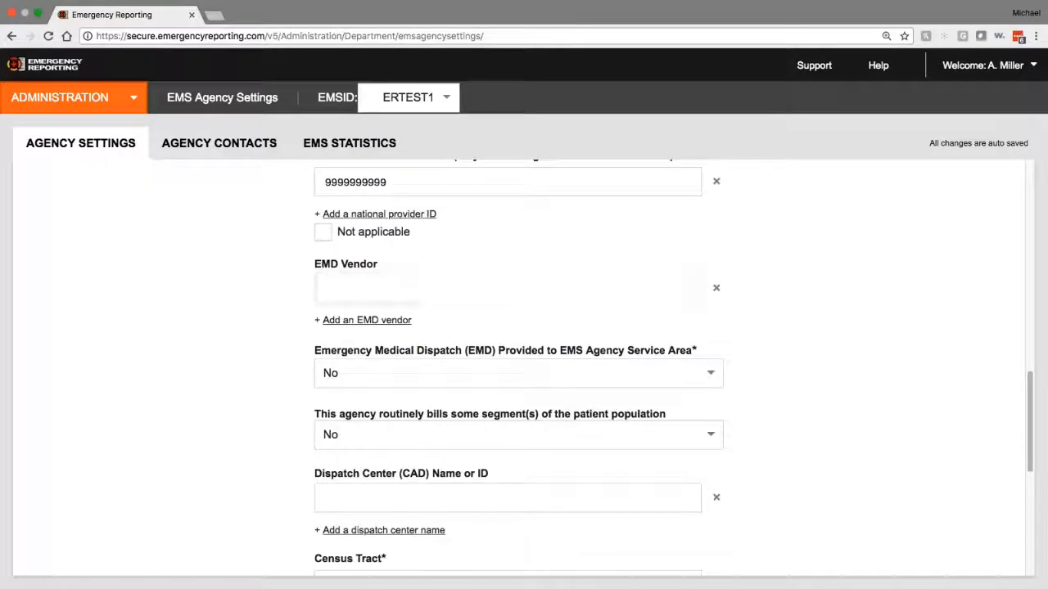
pyautogui.scroll(-1, 381, 345)
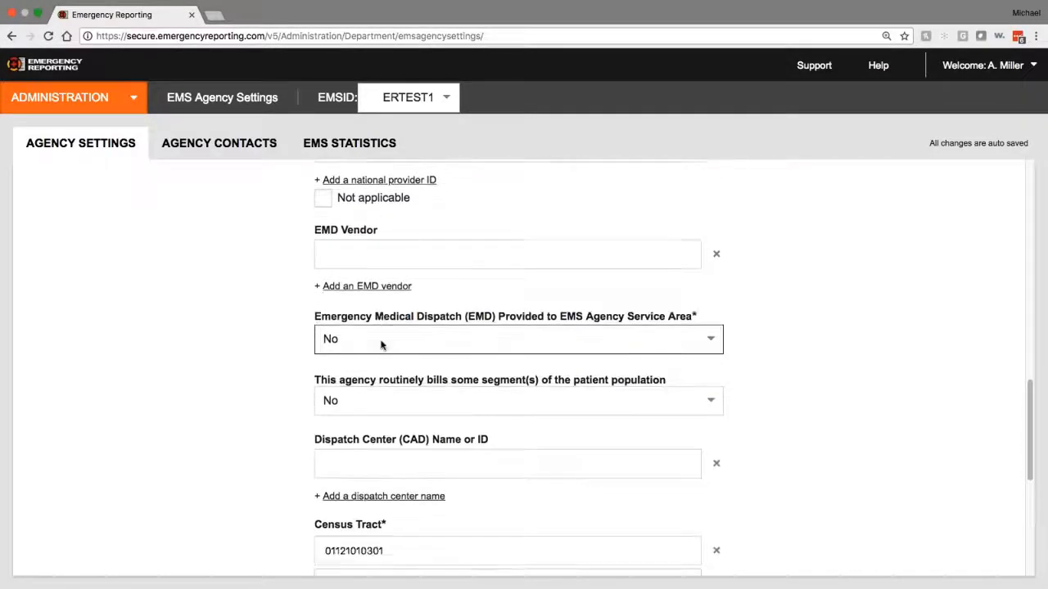
pyautogui.scroll(-2, 316, 349)
pyautogui.scroll(-3, 316, 349)
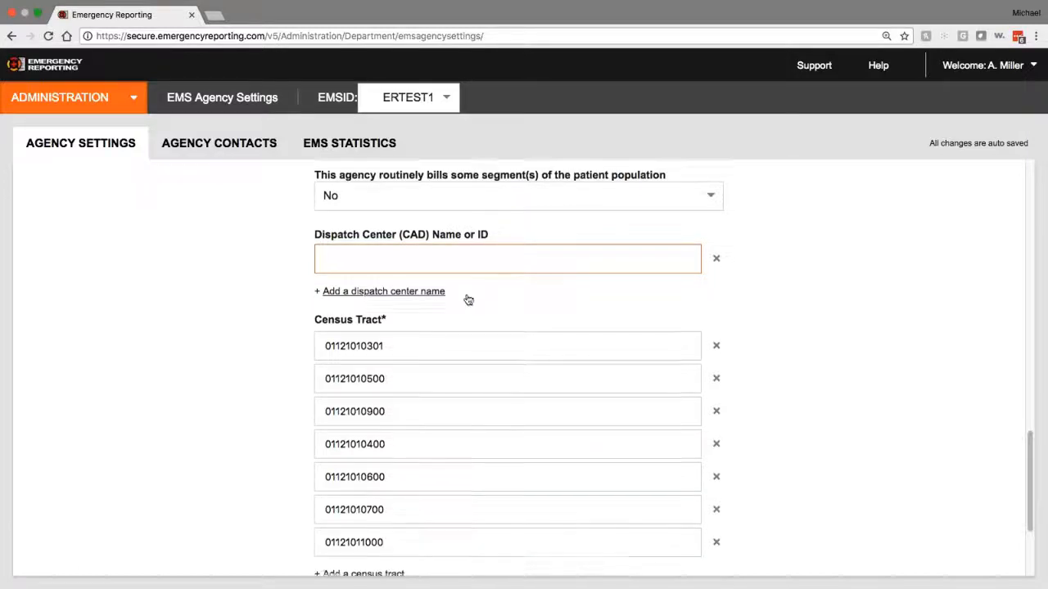
pyautogui.scroll(-3, 467, 299)
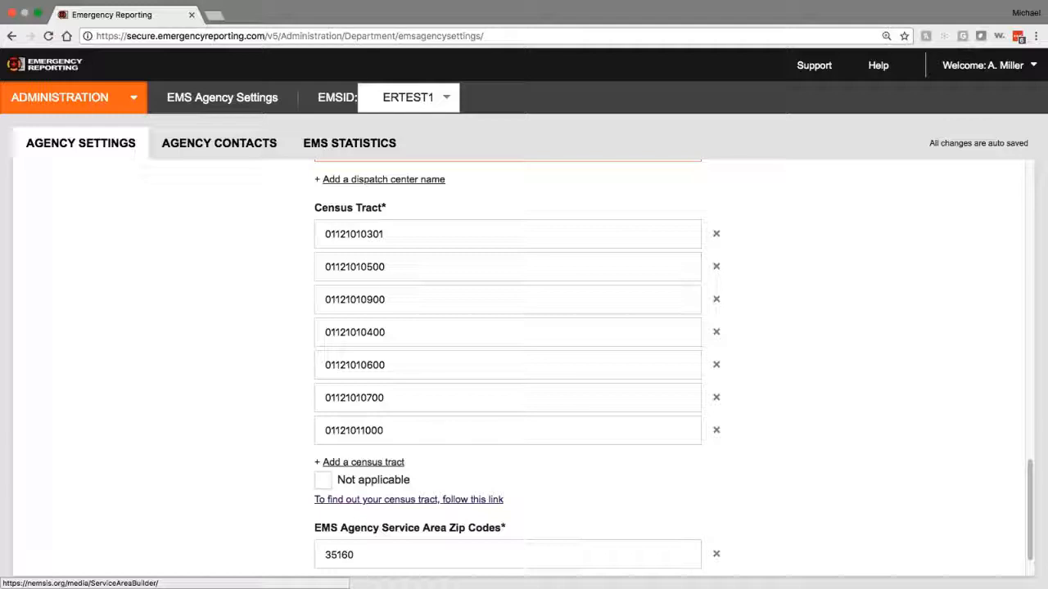
# Step: Open the census-tract link to the NEMSIS V3 Service Area Builder, then return to the agency settings
pyautogui.click(377, 508)
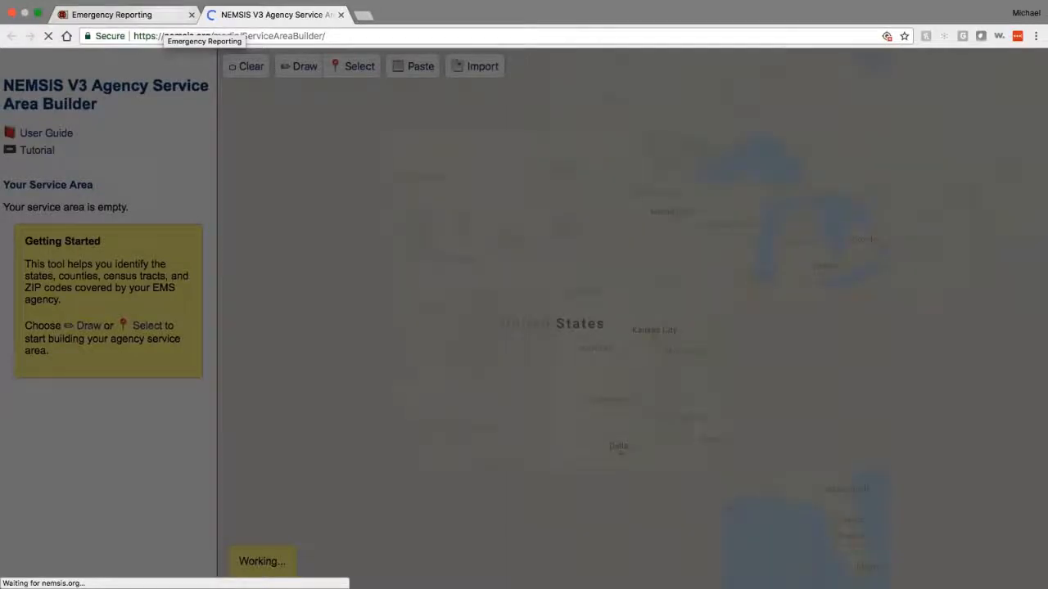
pyautogui.click(163, 18)
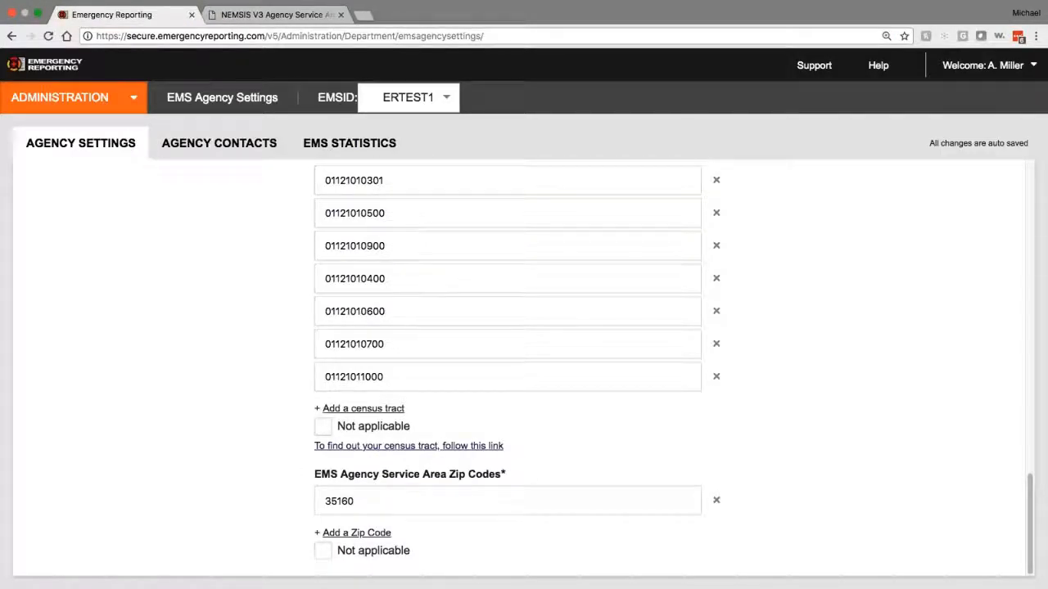
# Step: Review the EMS Medical Director's contact type options in Agency Contacts without changing them
pyautogui.click(181, 146)
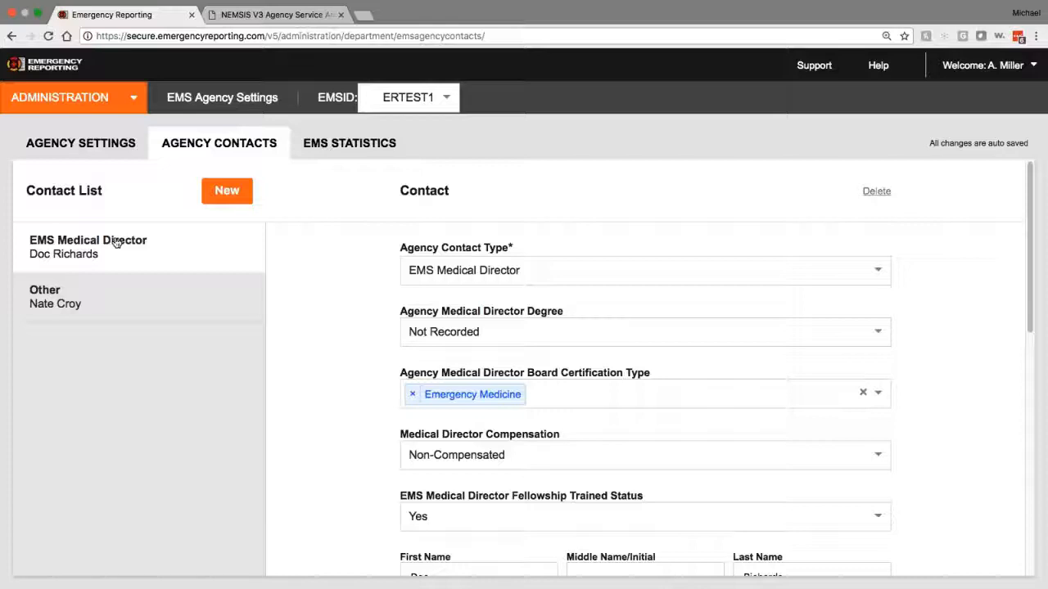
pyautogui.click(458, 271)
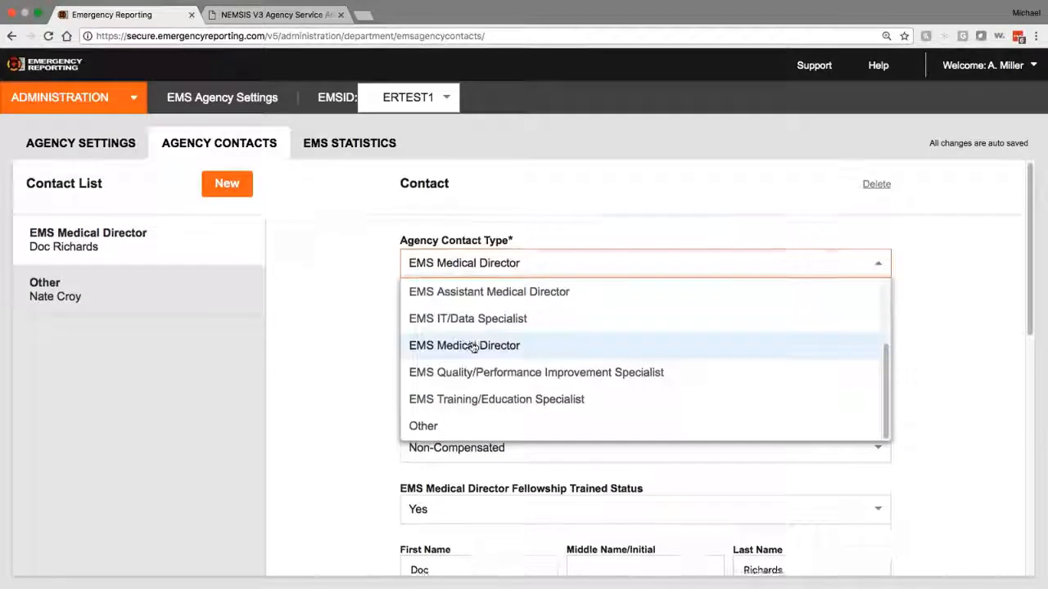
pyautogui.moveTo(887, 372)
pyautogui.mouseDown()
pyautogui.moveTo(895, 306)
pyautogui.moveTo(893, 376)
pyautogui.mouseUp()
pyautogui.click(310, 365)
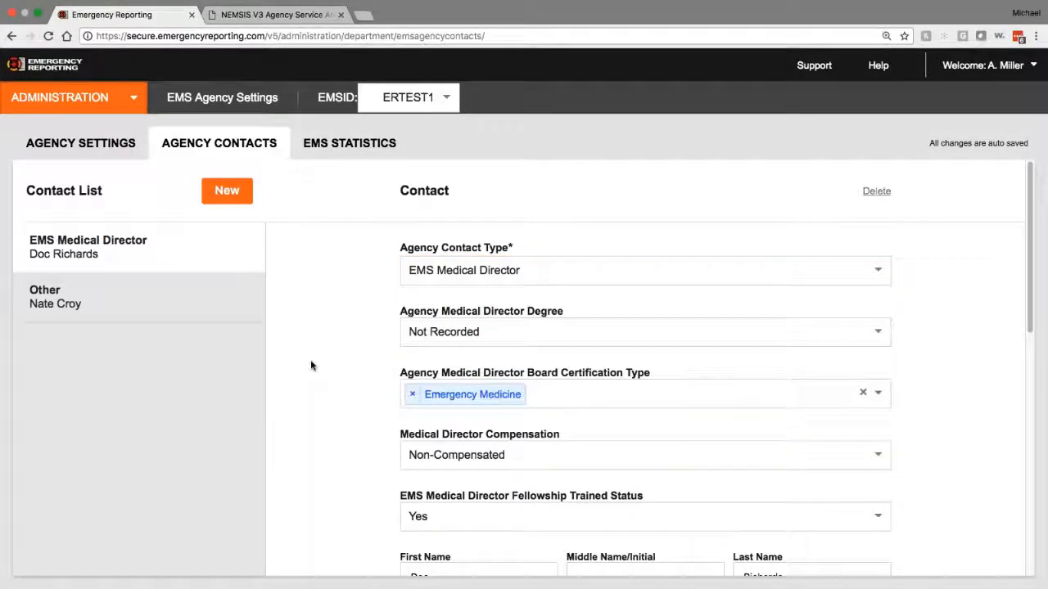
pyautogui.scroll(-3, 313, 402)
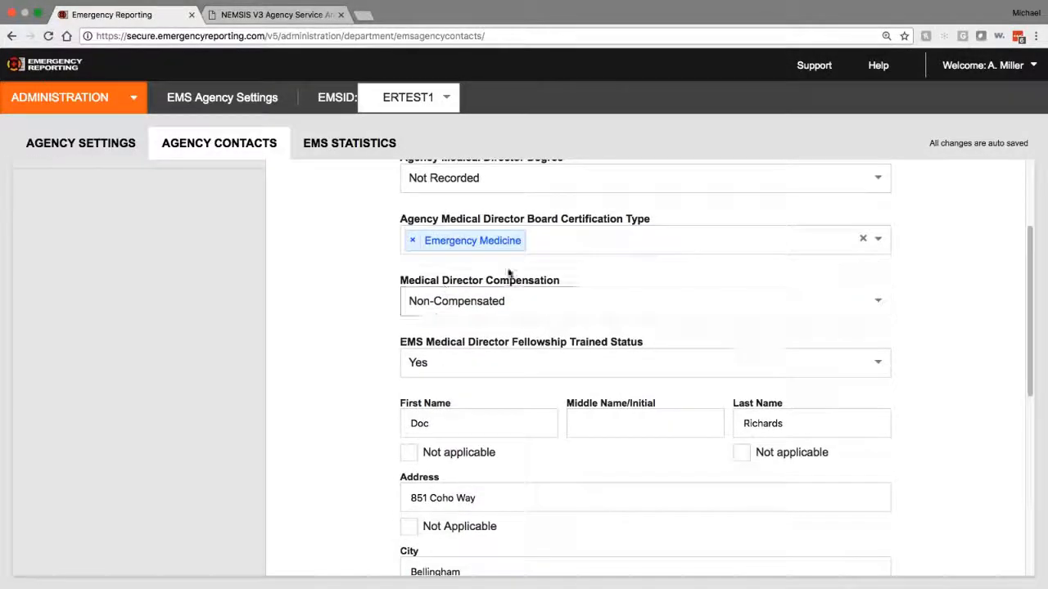
pyautogui.scroll(3, 491, 347)
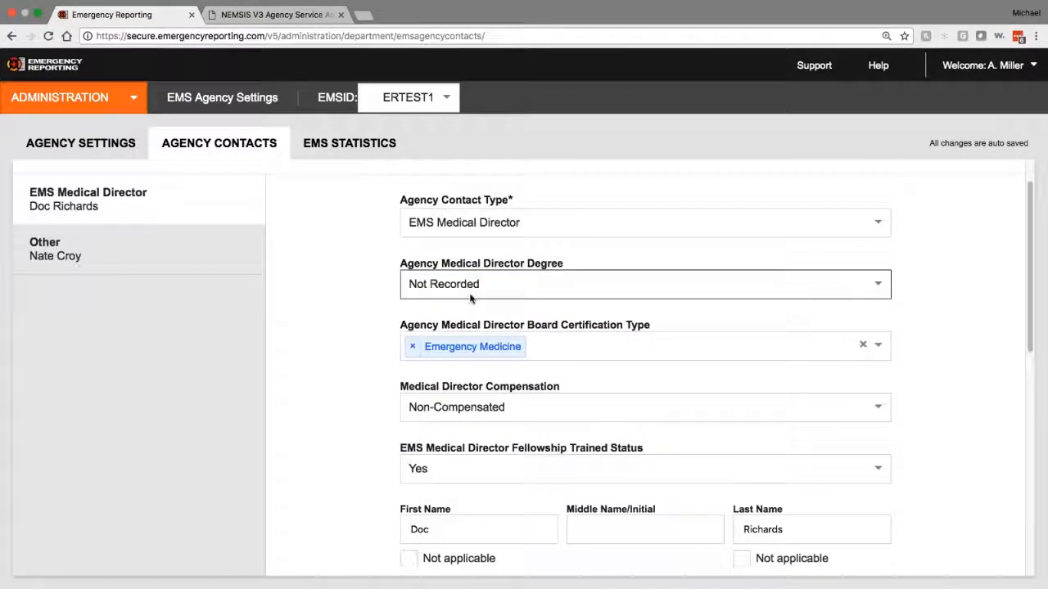
# Step: Leave the director's degree as Not Recorded, then discard a new blank contact by selecting the Other contact
pyautogui.click(483, 289)
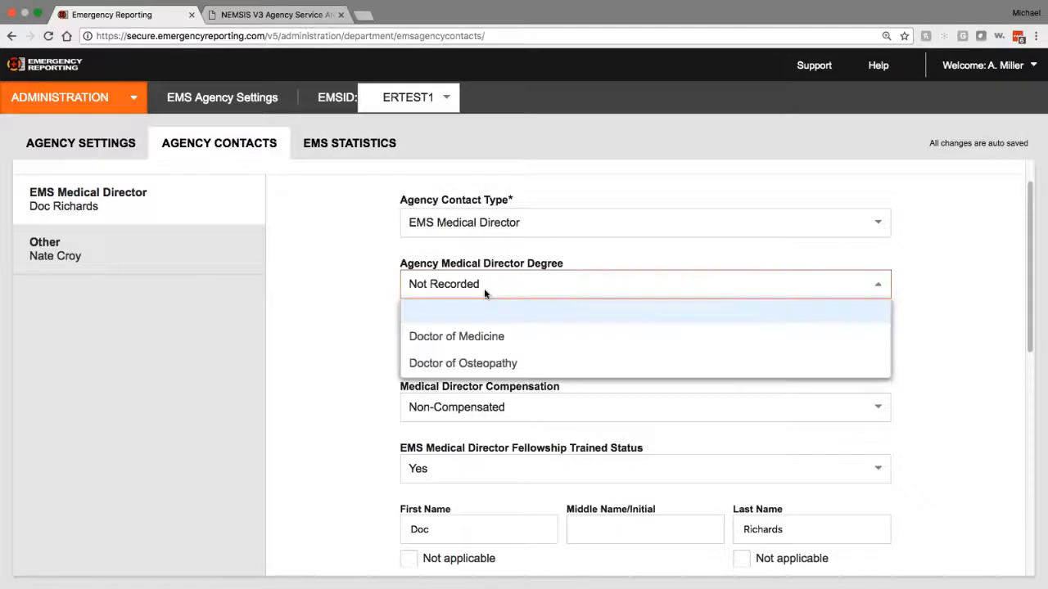
pyautogui.click(484, 289)
pyautogui.scroll(-5, 351, 393)
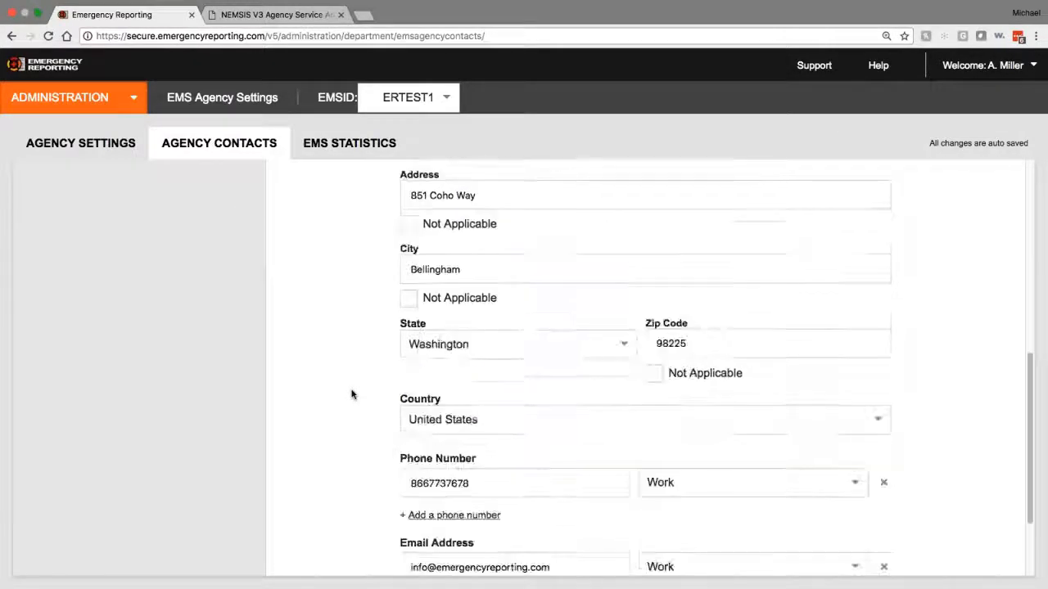
pyautogui.scroll(-1, 351, 394)
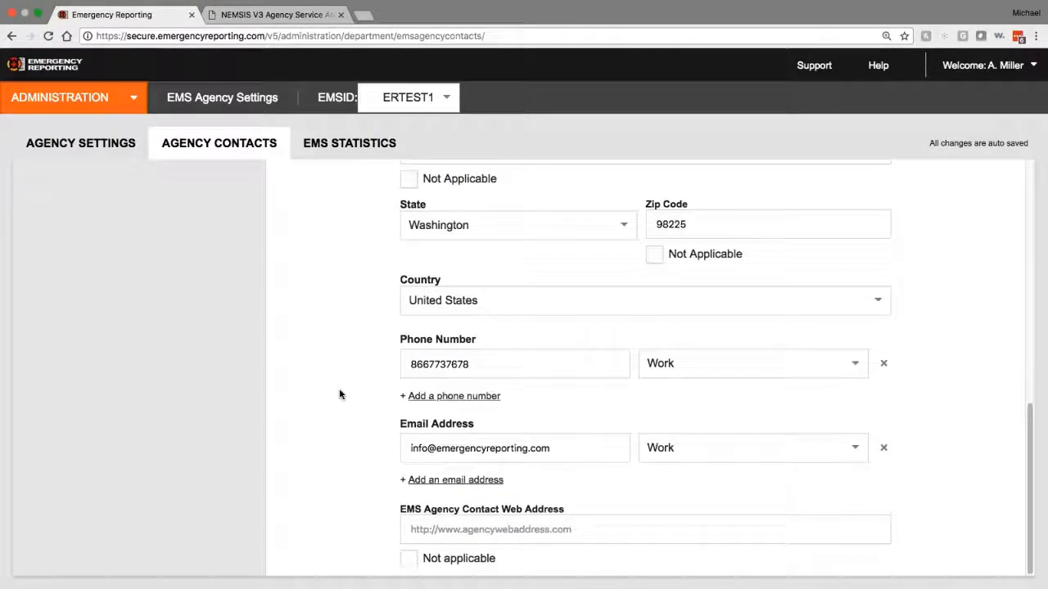
pyautogui.scroll(1, 322, 393)
pyautogui.scroll(6, 311, 381)
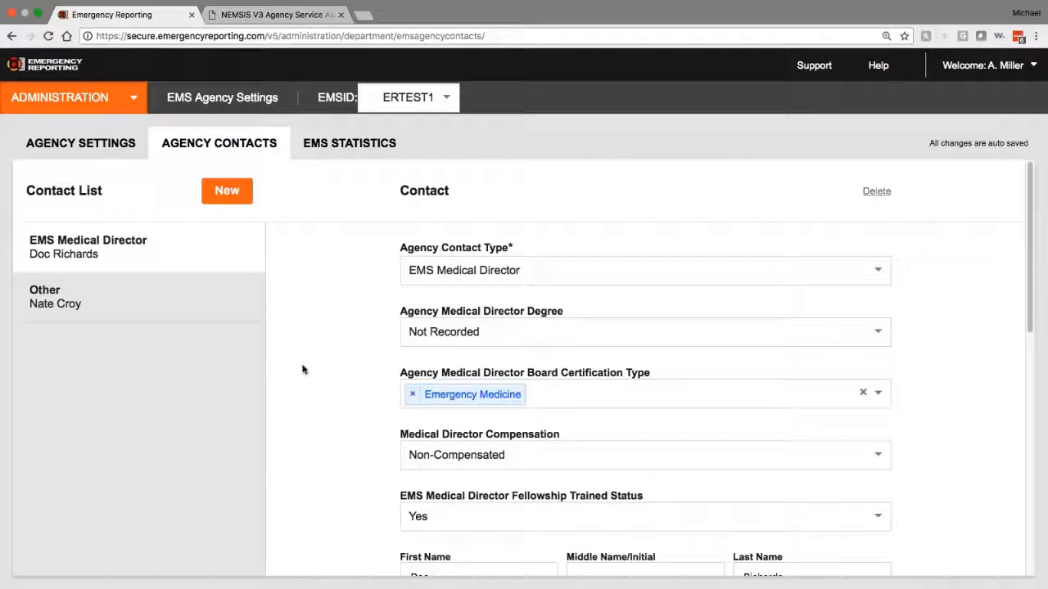
pyautogui.click(227, 190)
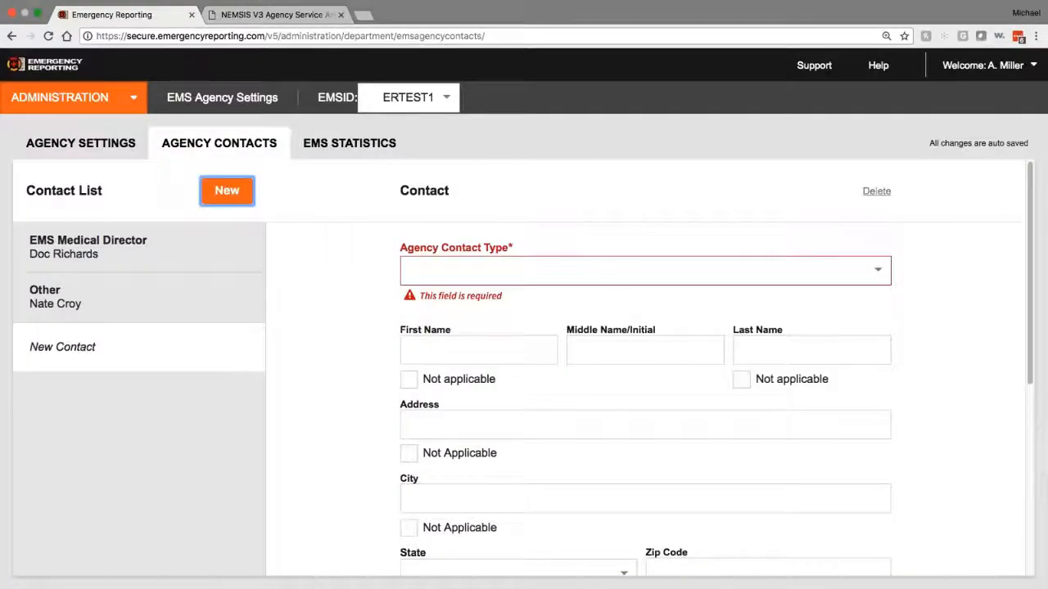
pyautogui.click(877, 191)
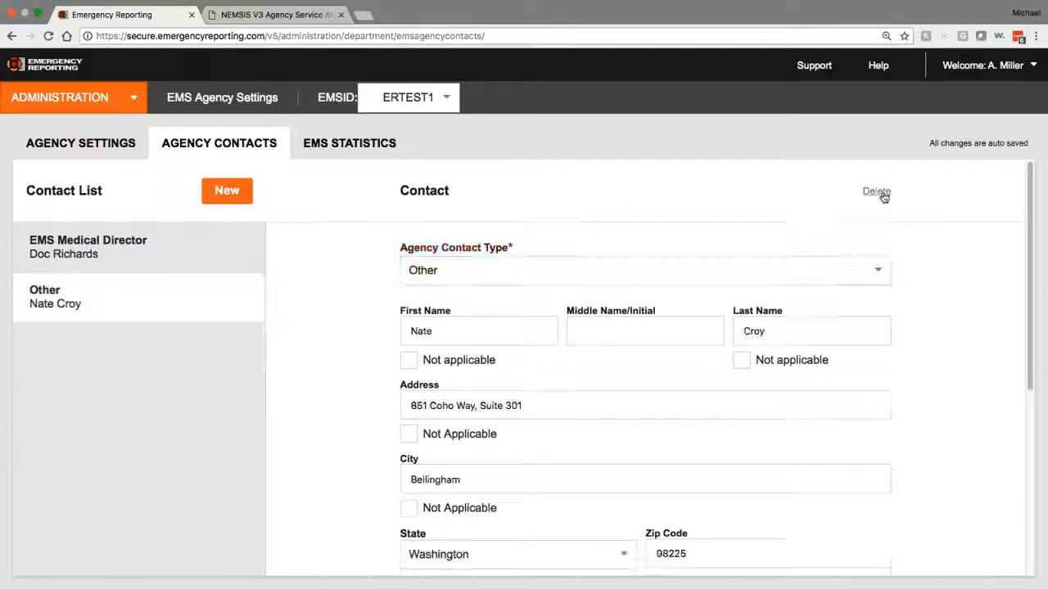
# Step: View EMS Statistics, close the Service Area Builder tab, and go back to the Administration main page
pyautogui.click(350, 144)
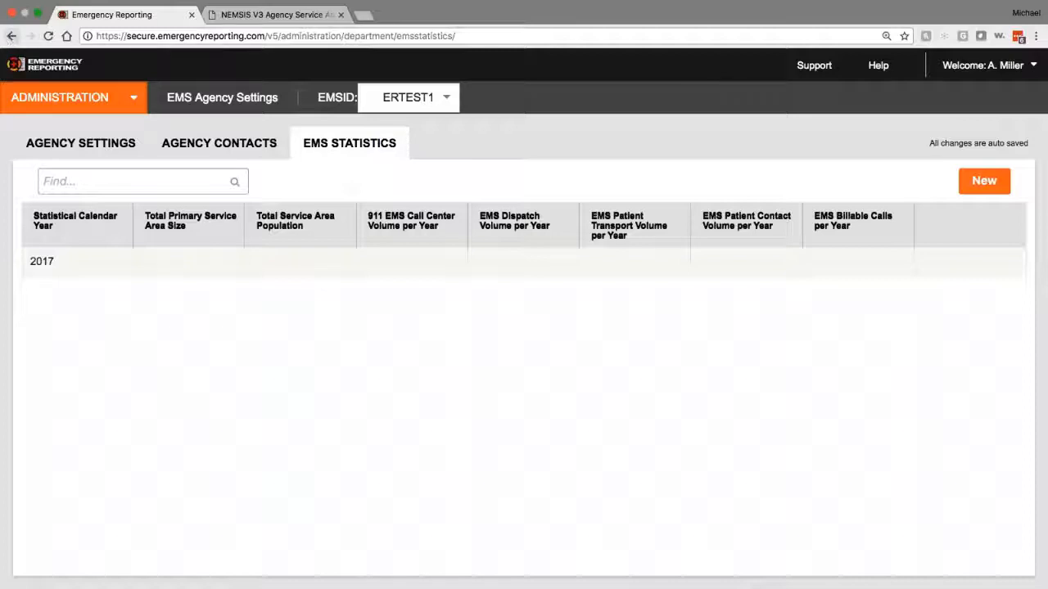
pyautogui.click(12, 36)
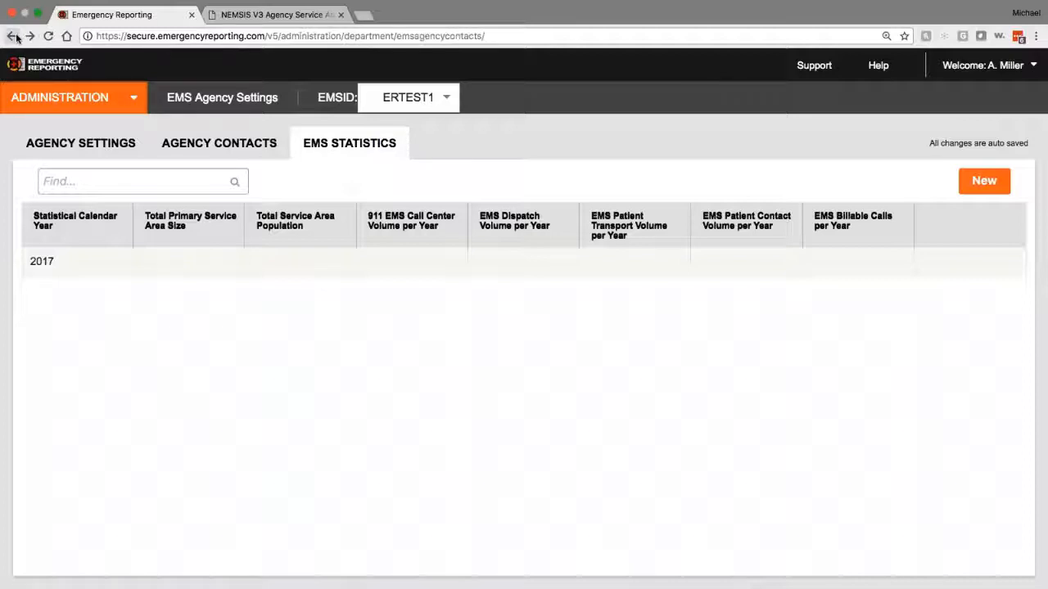
pyautogui.click(341, 15)
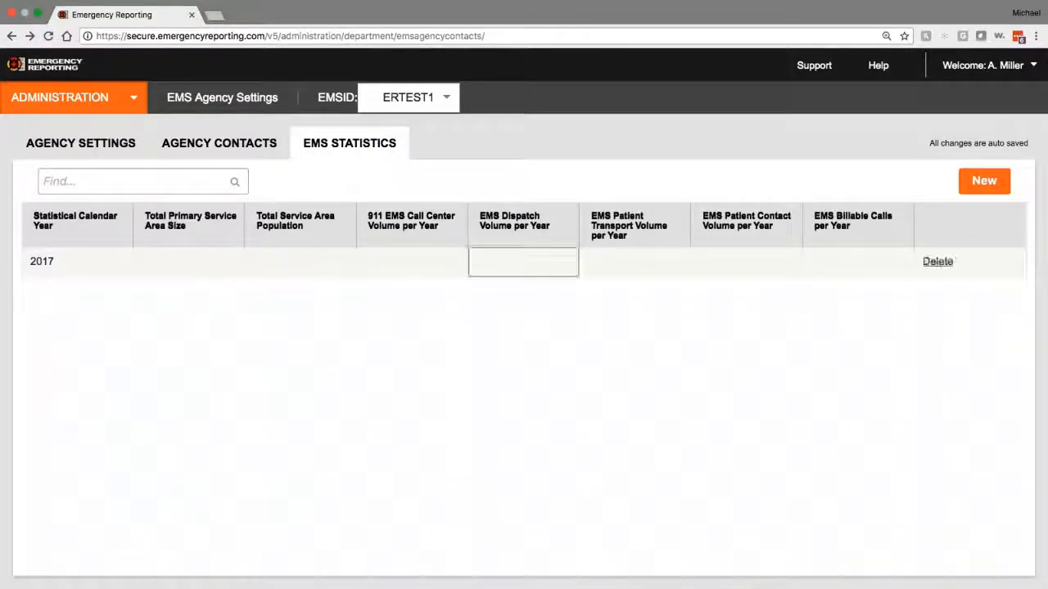
pyautogui.click(12, 36)
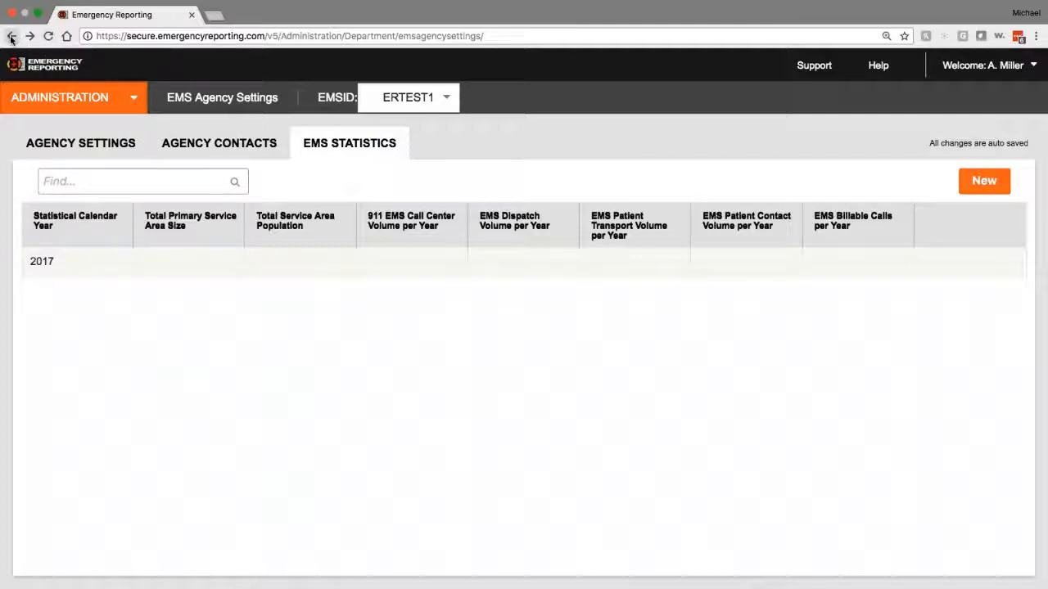
pyautogui.click(12, 36)
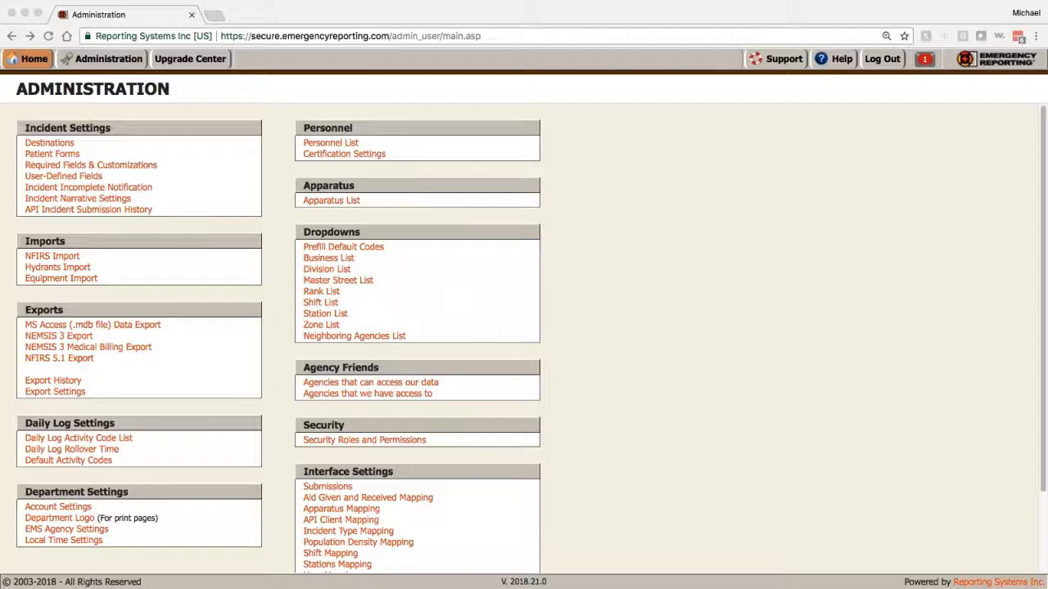
# Step: Filter the Certifications list in Certification Settings by type 'ems'
pyautogui.click(377, 155)
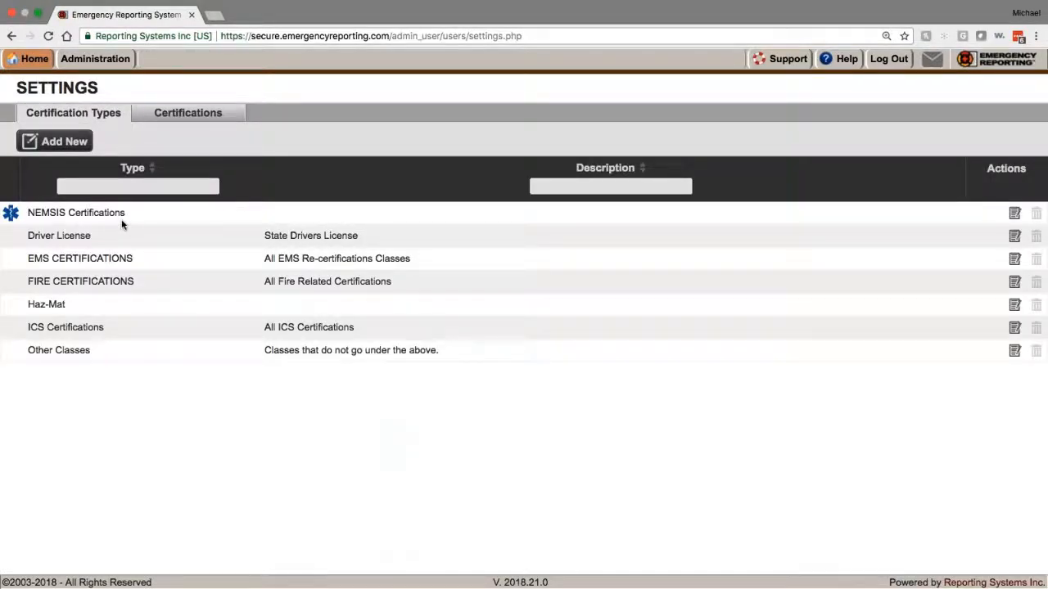
pyautogui.click(188, 113)
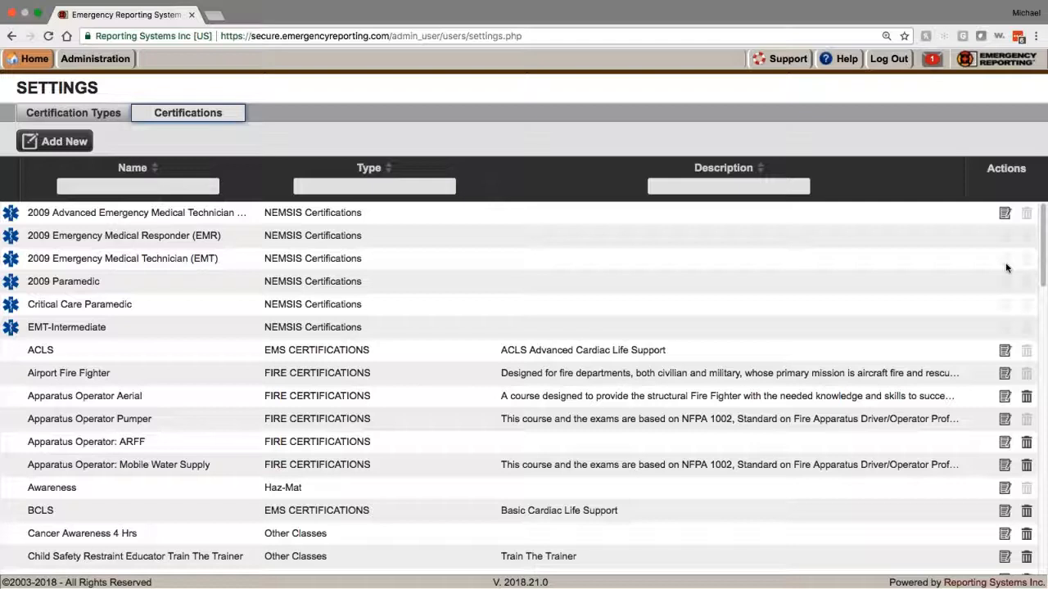
pyautogui.click(72, 113)
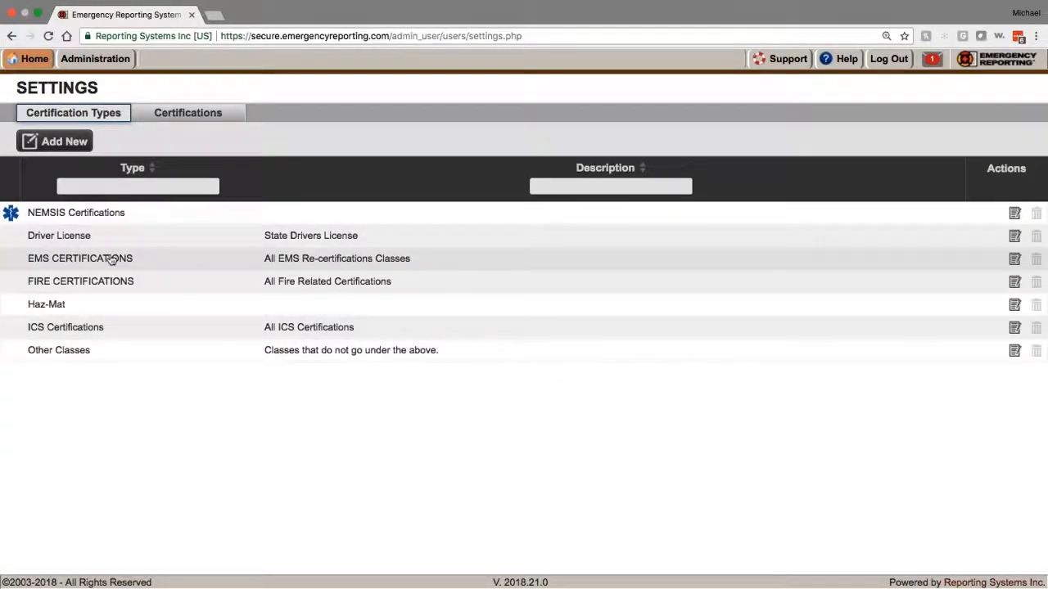
pyautogui.click(172, 113)
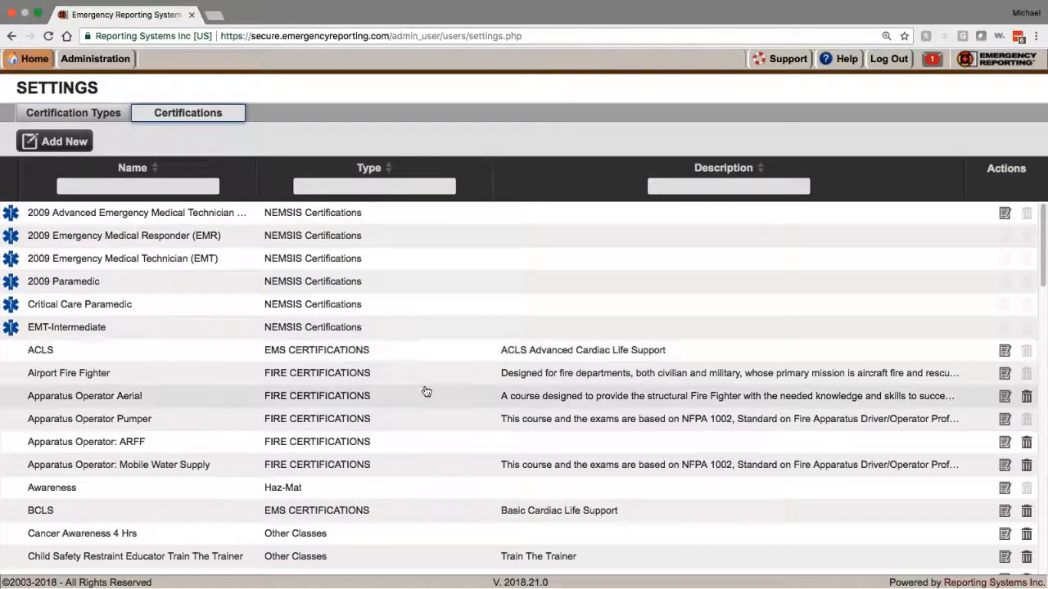
pyautogui.click(344, 188)
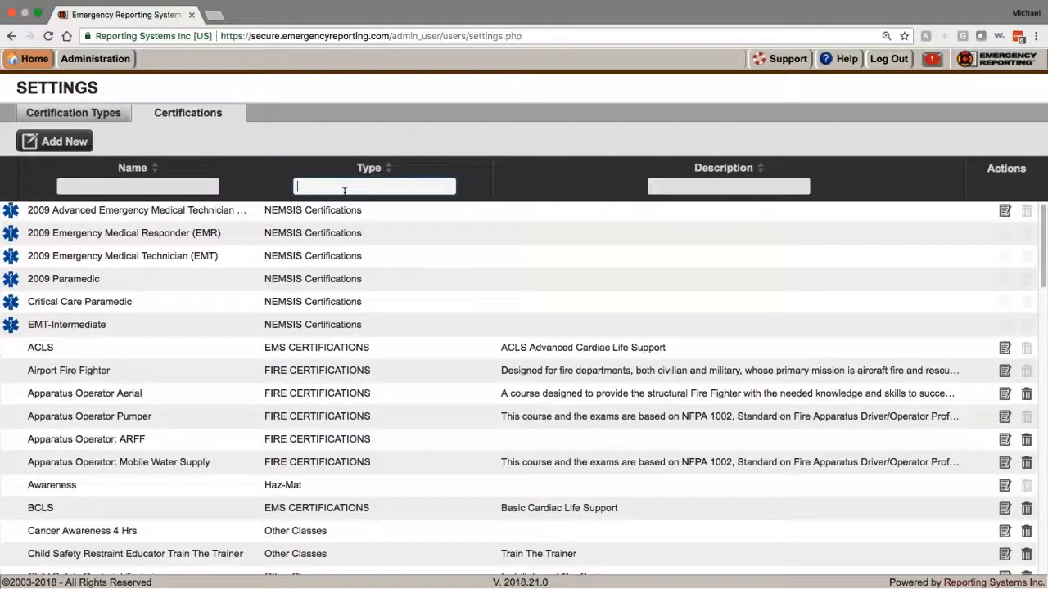
pyautogui.write('ems')
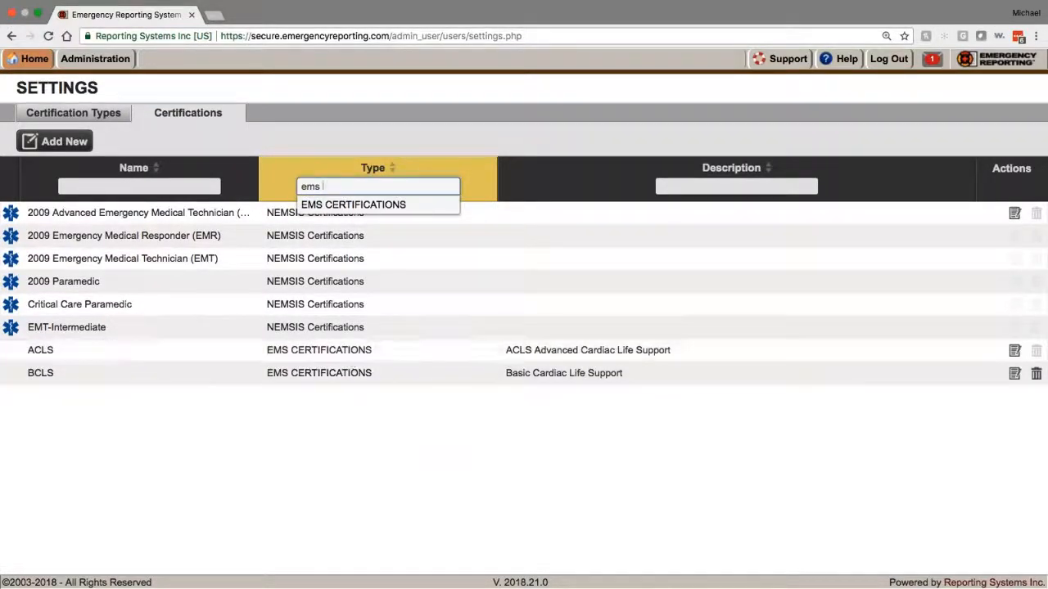
pyautogui.click(64, 142)
pyautogui.click(415, 251)
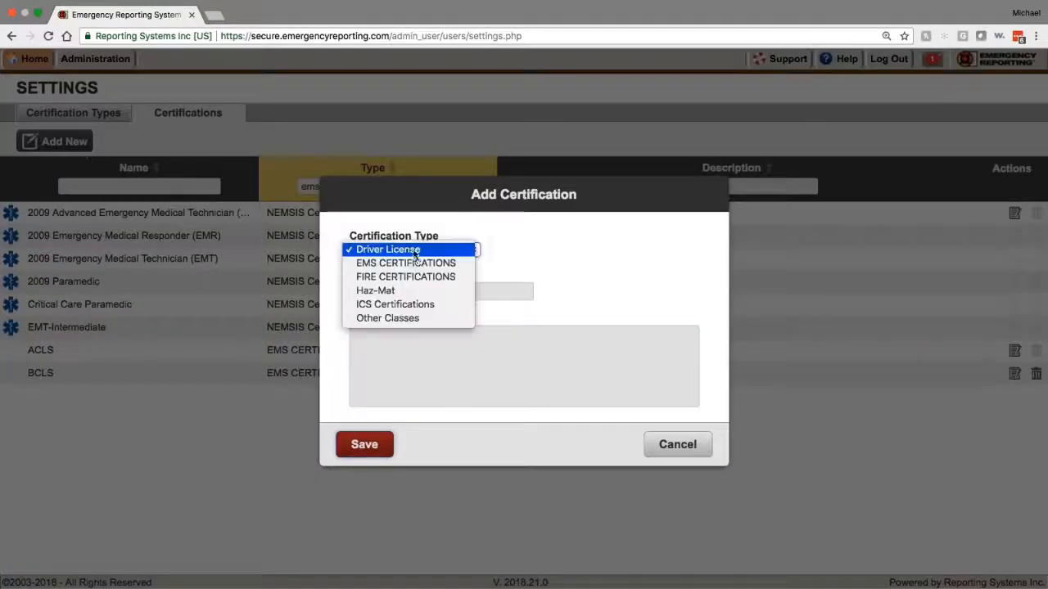
pyautogui.click(405, 263)
pyautogui.press('Tab')
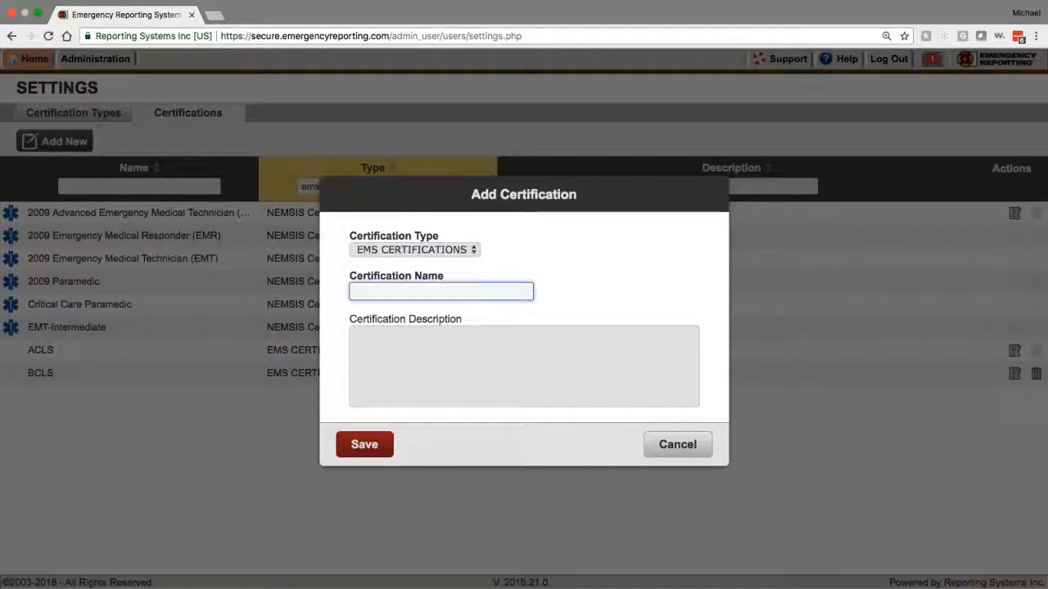
pyautogui.write('Nationa')
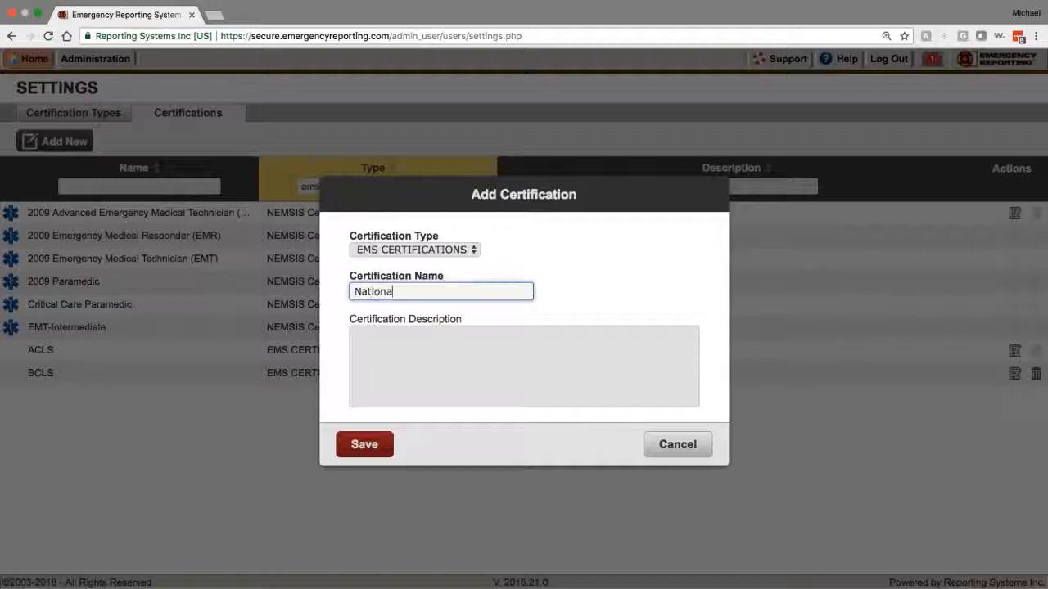
pyautogui.write('l Registry ')
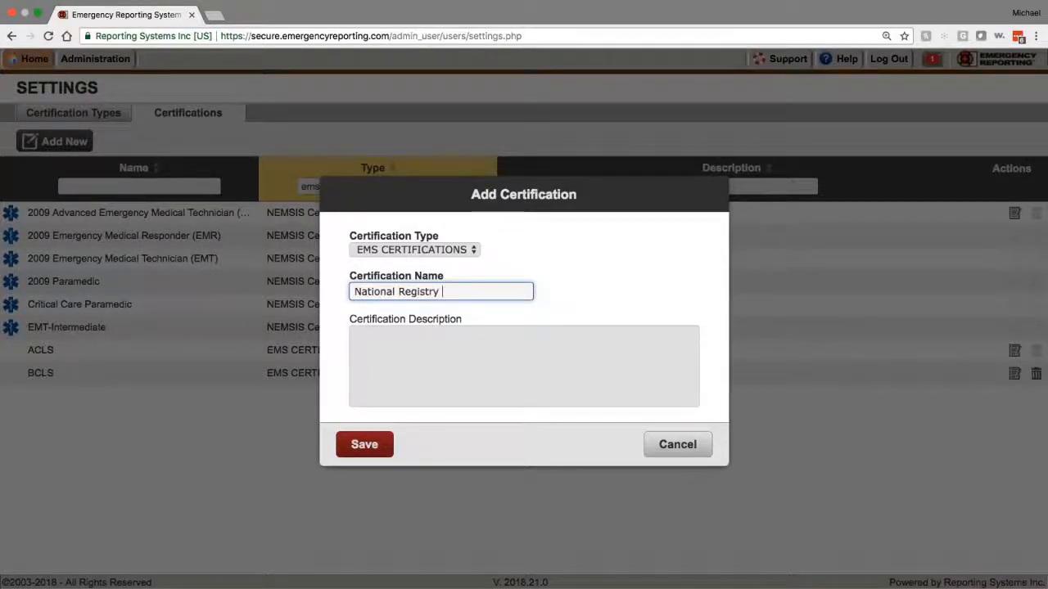
pyautogui.write('Paramedic')
pyautogui.click(709, 442)
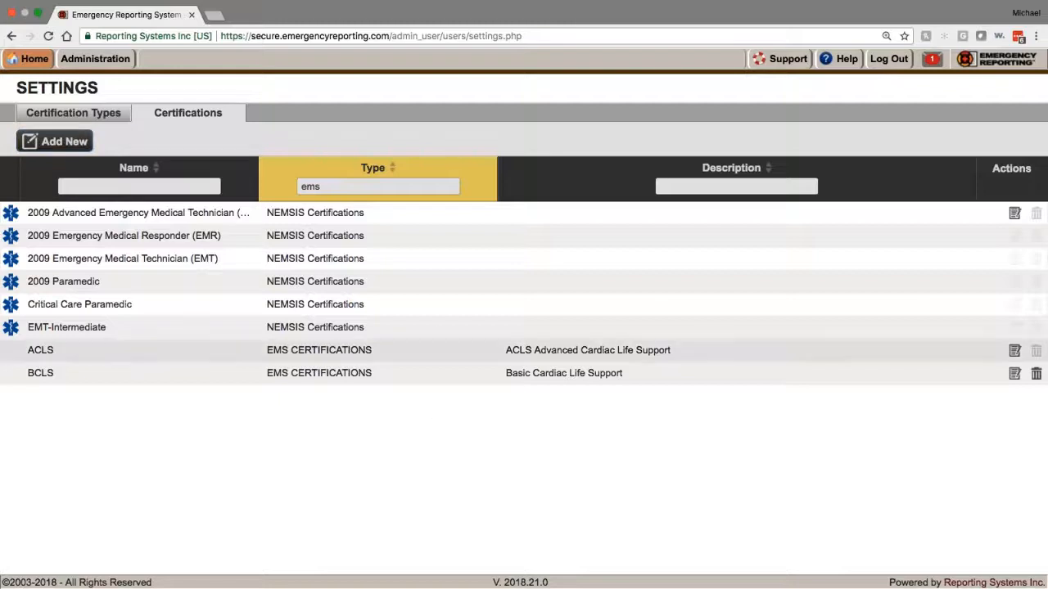
# Step: Return to the Administration main page from the Home menu
pyautogui.moveTo(45, 70)
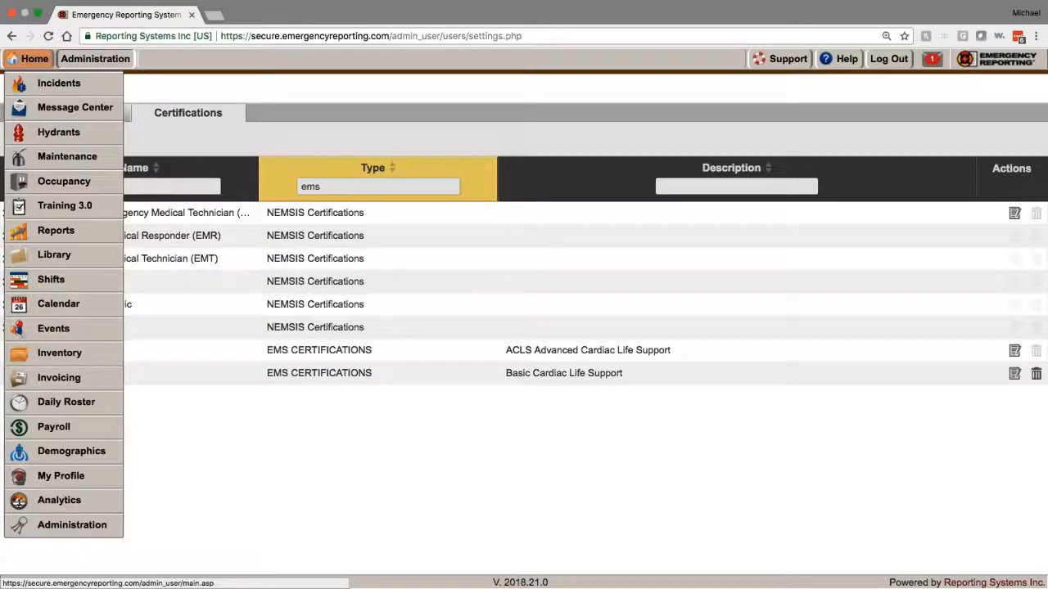
pyautogui.click(90, 62)
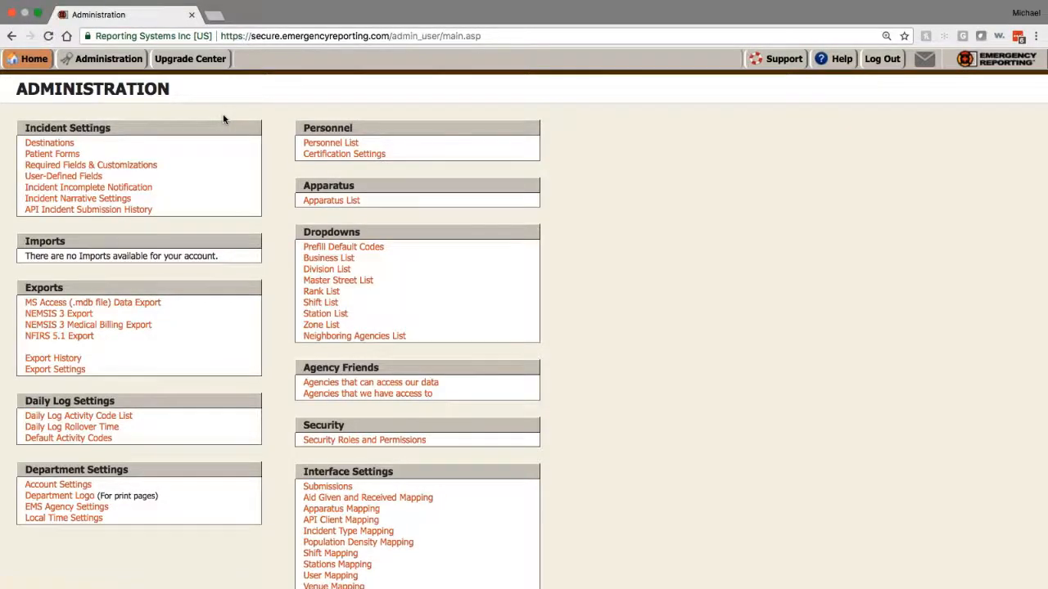
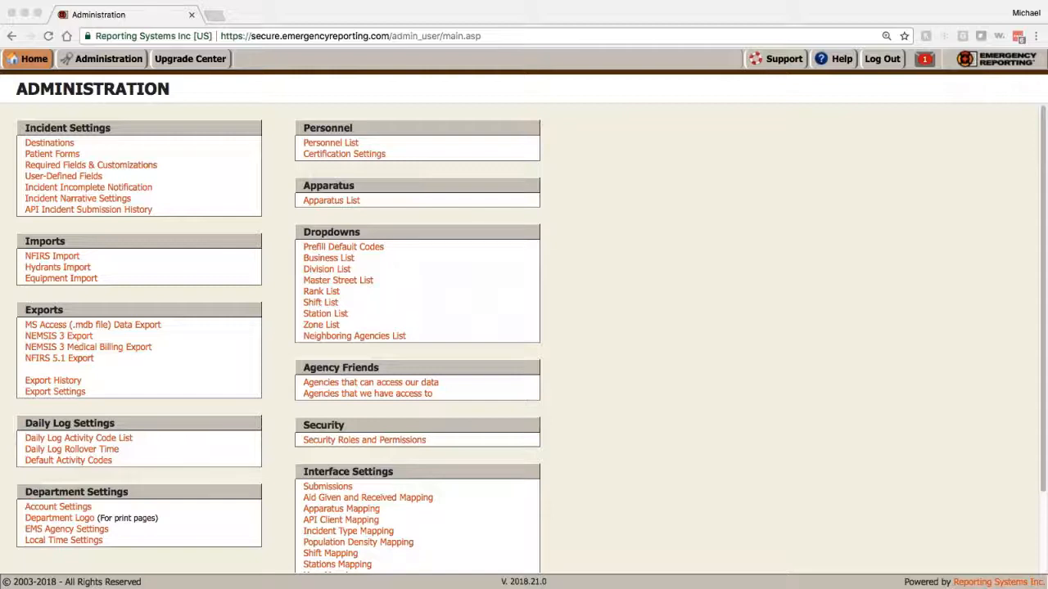
# Step: Open a firefighter's personal information record from the Personnel List
pyautogui.click(331, 143)
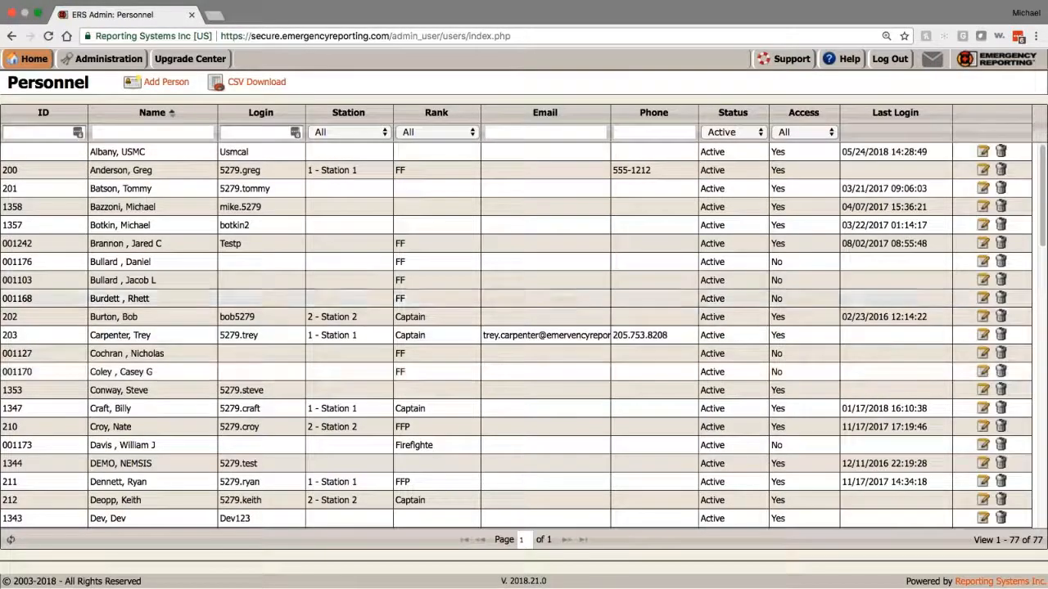
pyautogui.scroll(-2, 330, 151)
pyautogui.scroll(-10, 202, 426)
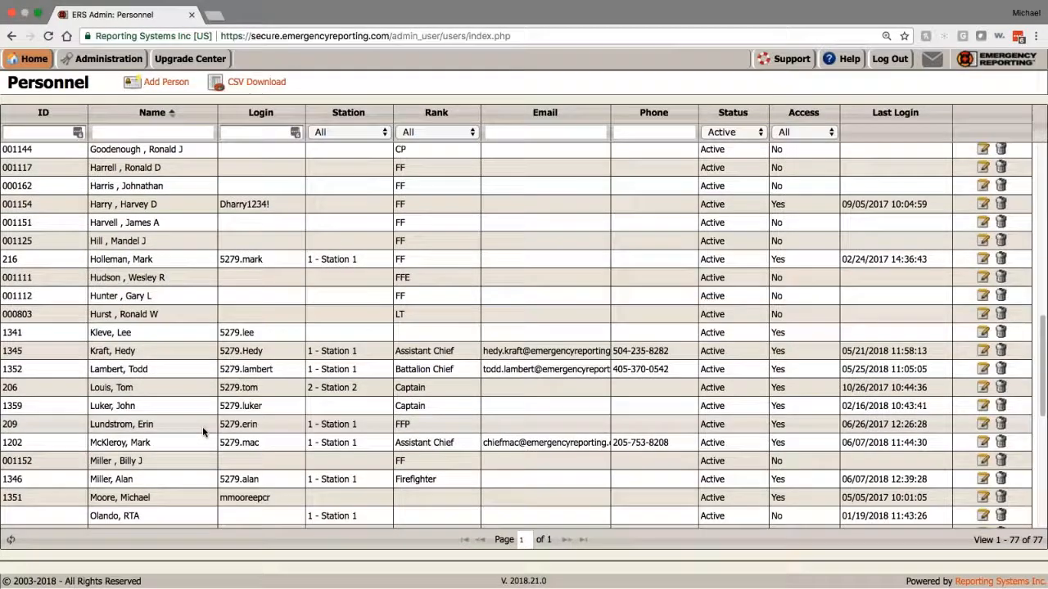
pyautogui.doubleClick(163, 479)
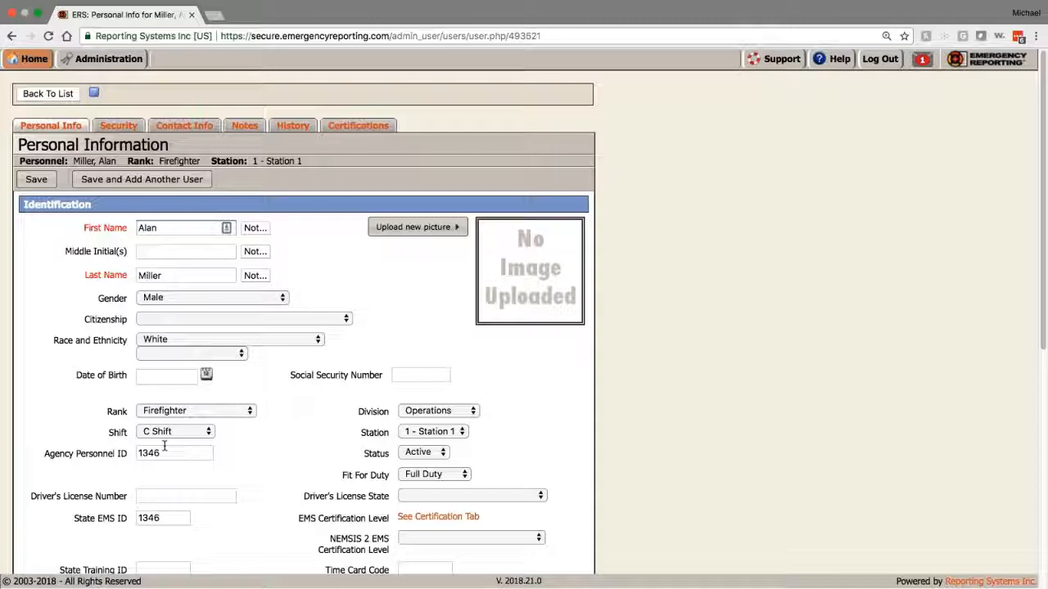
# Step: Review the record's State EMS ID field, then log out
pyautogui.scroll(-5, 165, 446)
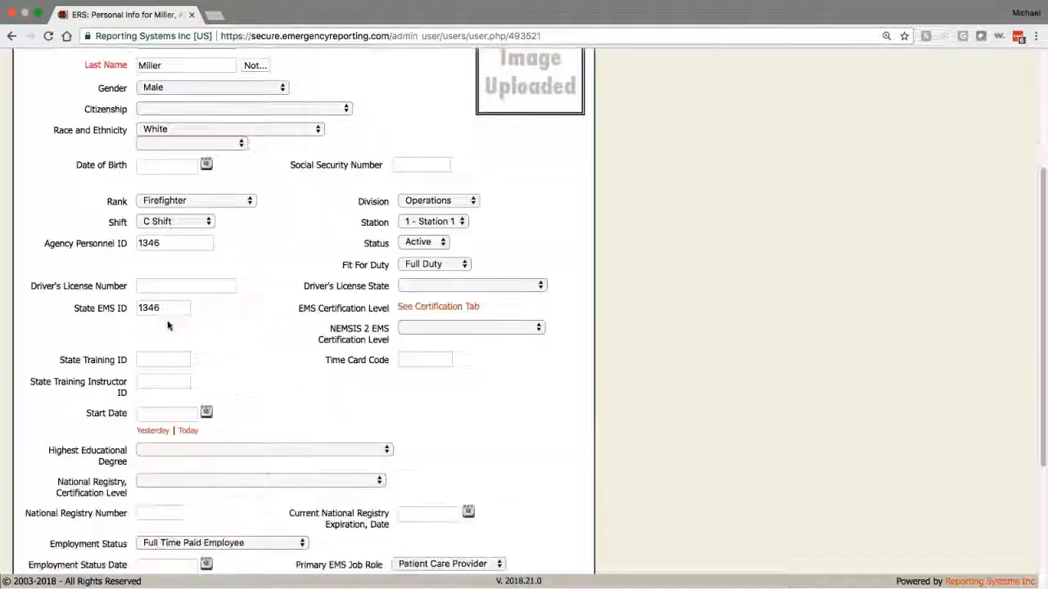
pyautogui.tripleClick(101, 315)
pyautogui.click(102, 315)
pyautogui.moveTo(128, 311)
pyautogui.mouseDown()
pyautogui.moveTo(61, 312)
pyautogui.moveTo(139, 308)
pyautogui.mouseUp()
pyautogui.click(53, 311)
pyautogui.click(115, 309)
pyautogui.click(114, 309)
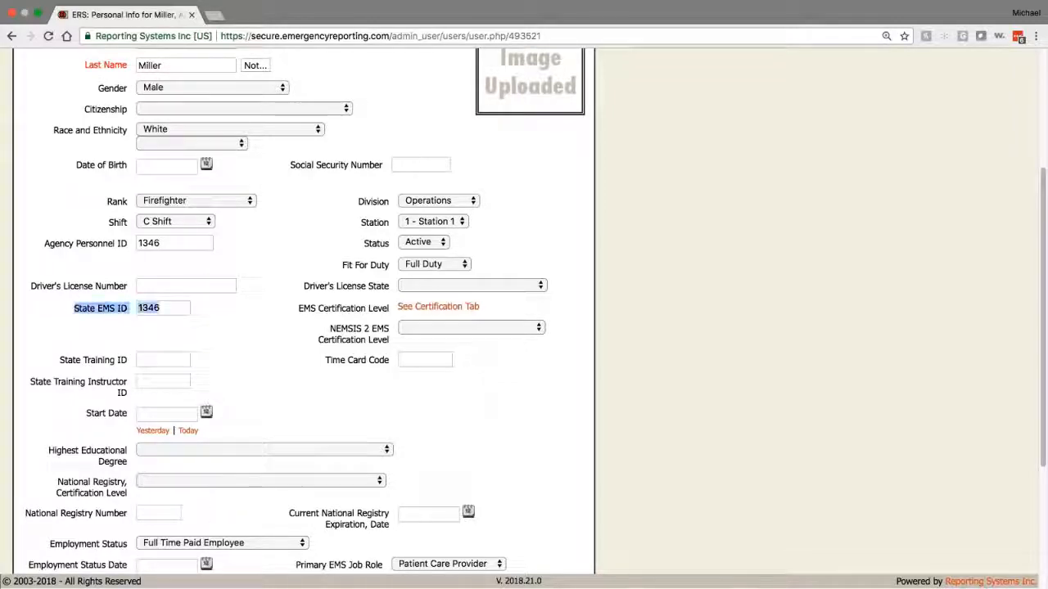
pyautogui.click(177, 308)
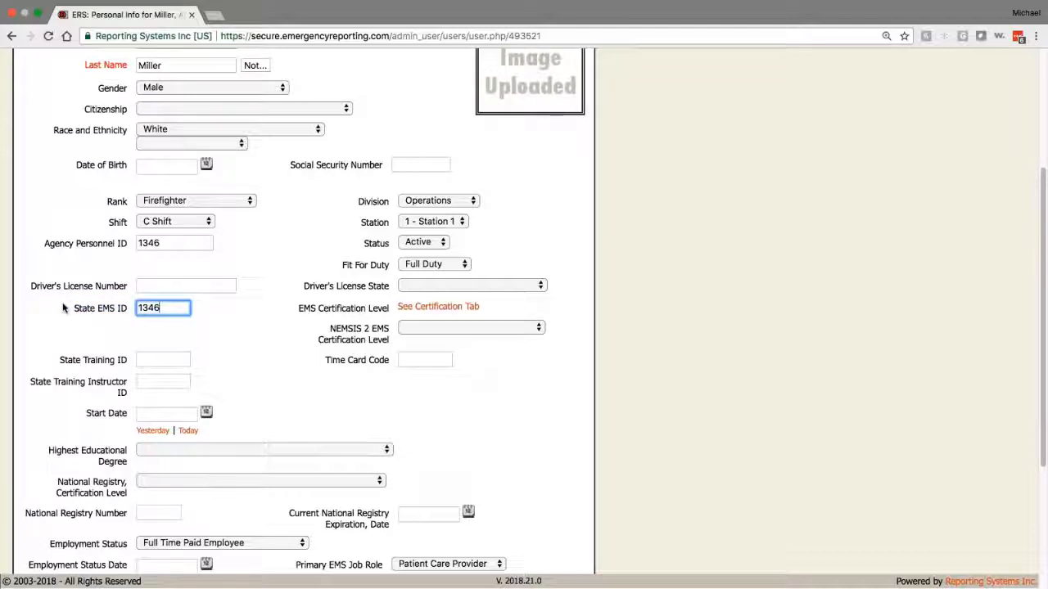
pyautogui.moveTo(76, 307); pyautogui.dragTo(129, 309)
pyautogui.click(168, 308)
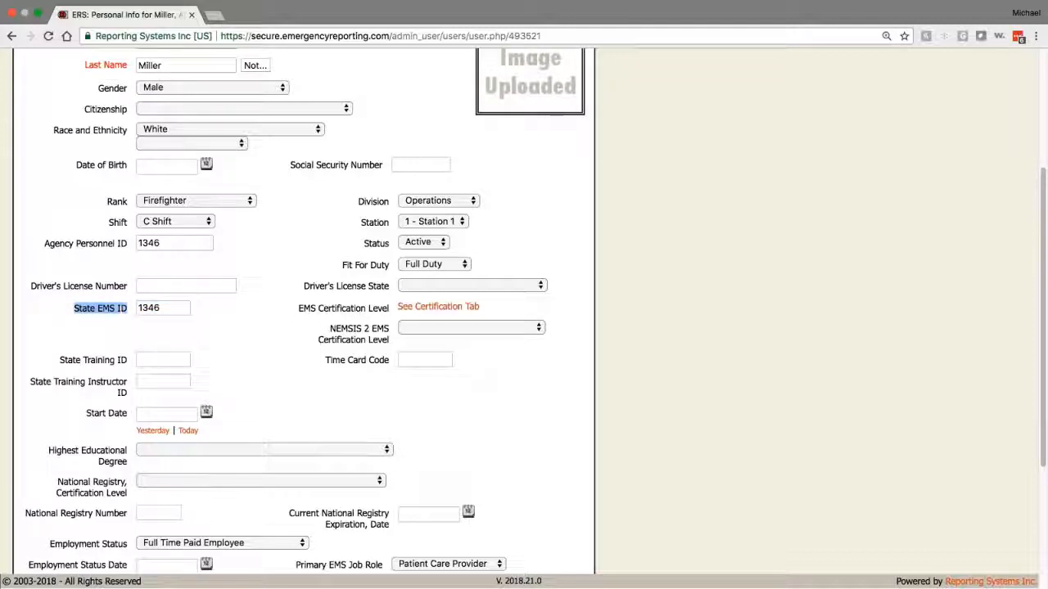
pyautogui.click(168, 309)
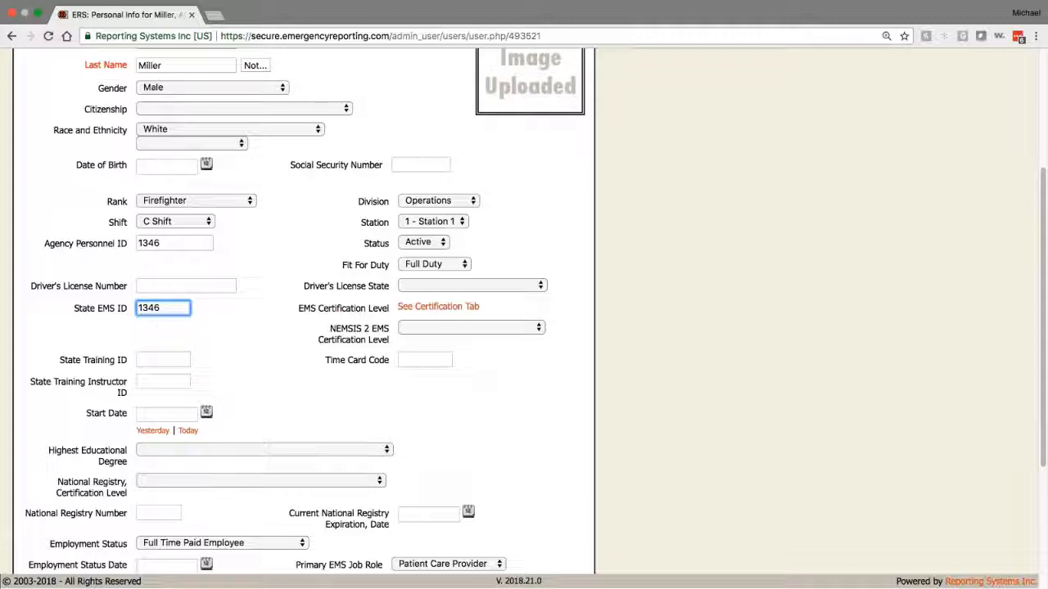
pyautogui.scroll(5, 968, 52)
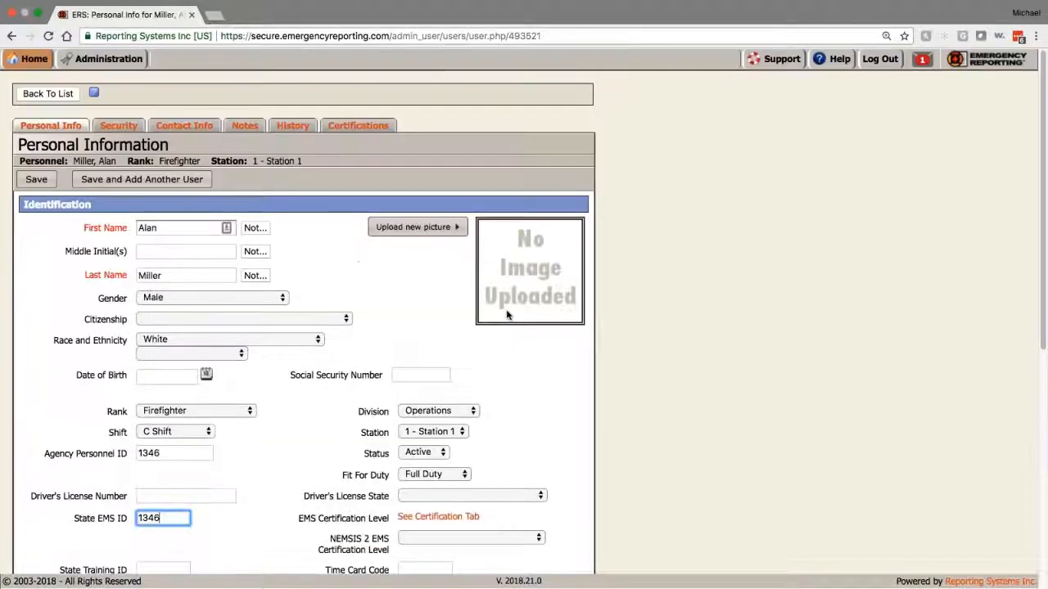
pyautogui.click(880, 59)
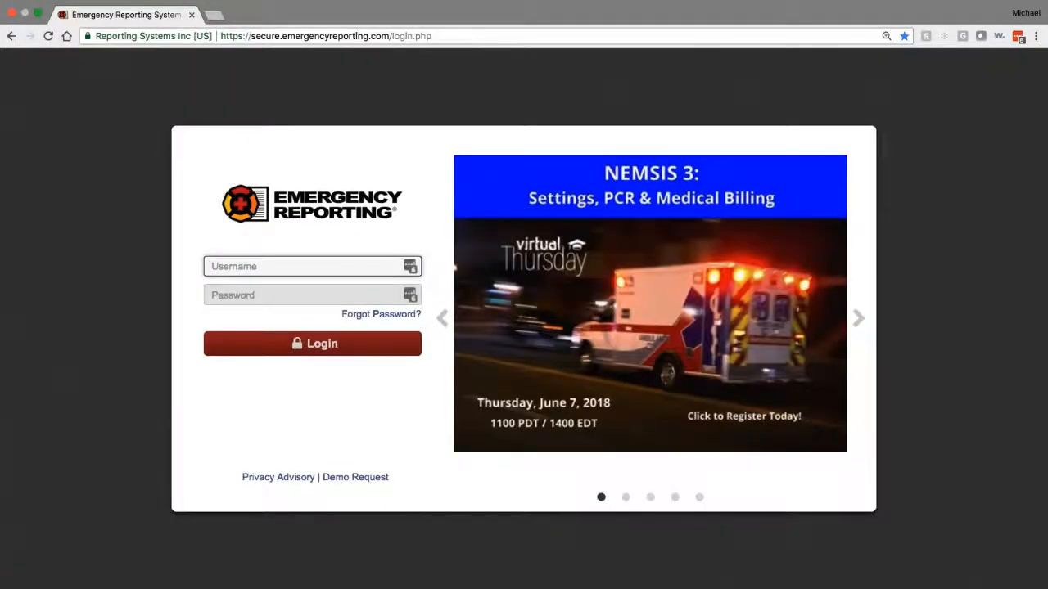
# Step: Sign in with the saved support account, adding the department prefix to the username
pyautogui.click(411, 267)
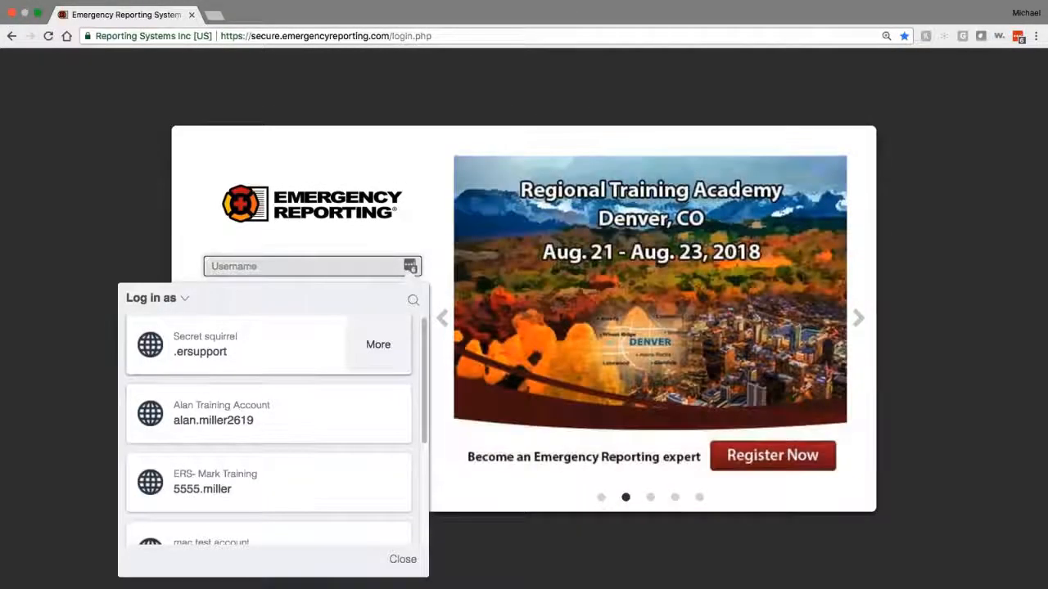
pyautogui.click(201, 344)
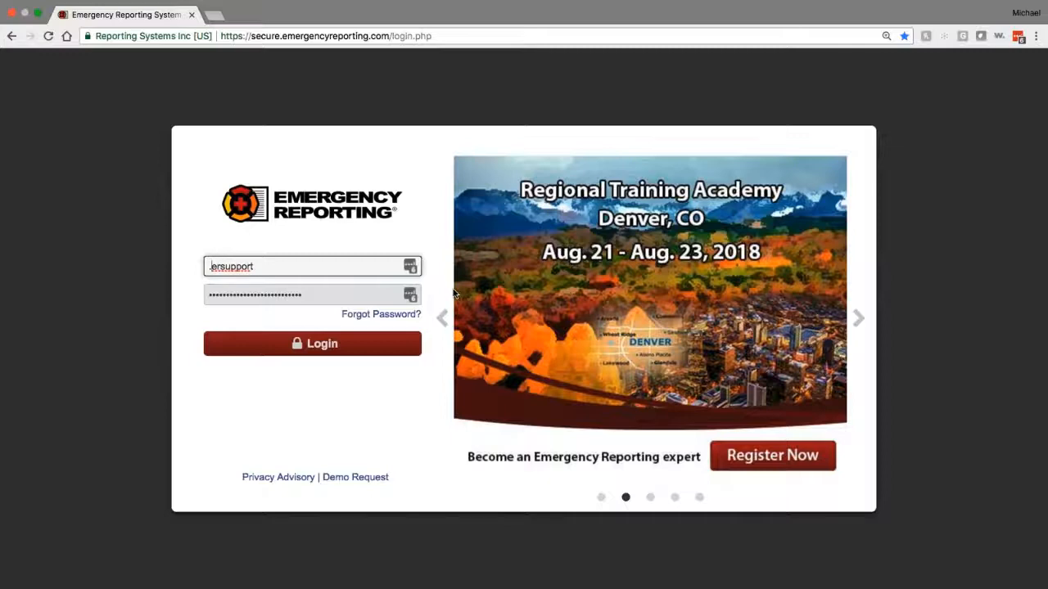
pyautogui.write('5169')
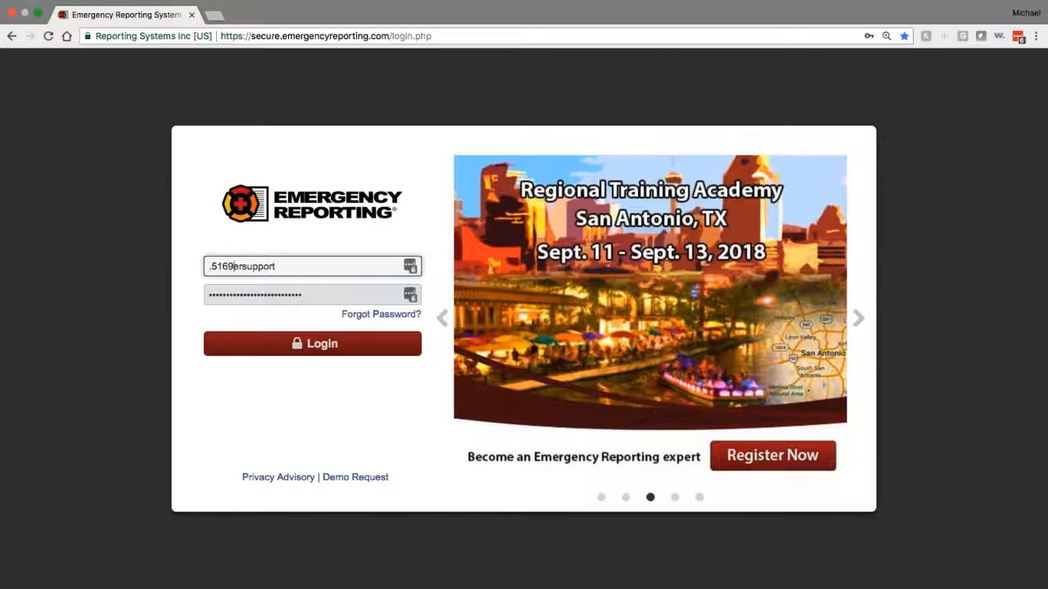
pyautogui.press('Return')
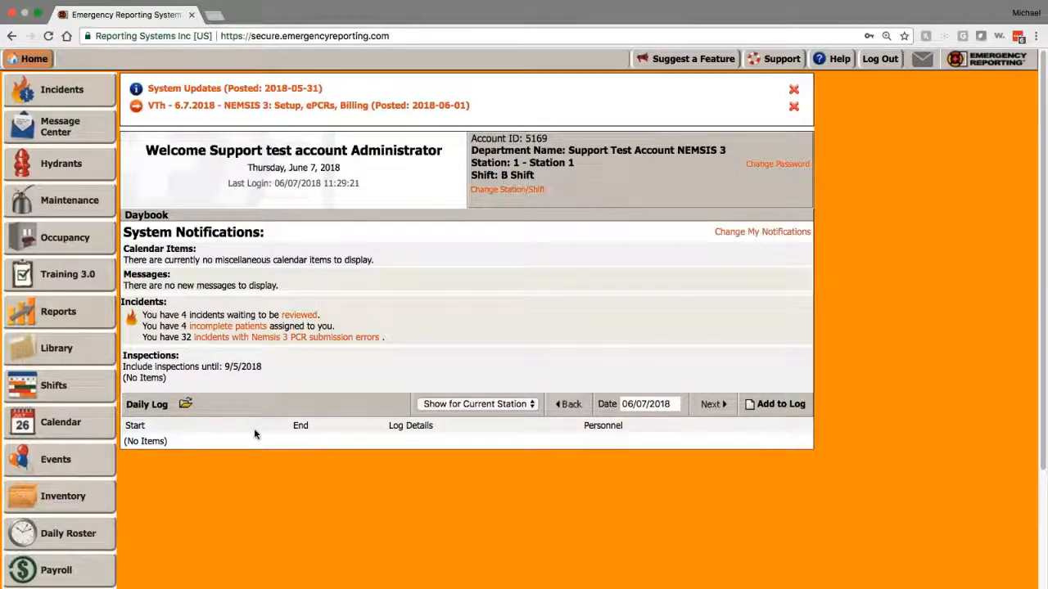
# Step: Go to the Administration page from the sidebar
pyautogui.scroll(-2, 255, 433)
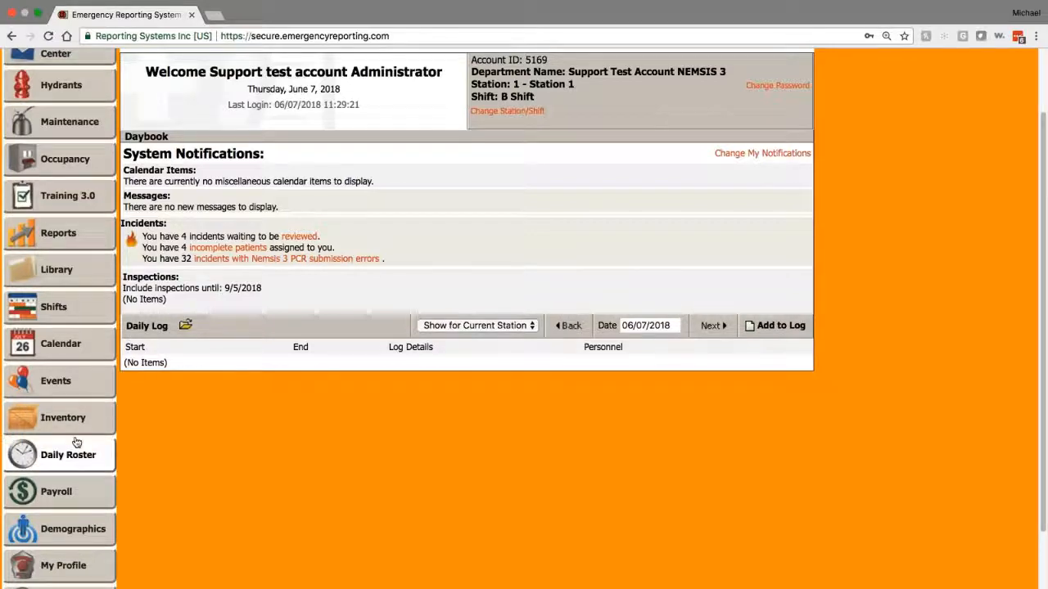
pyautogui.scroll(-2, 75, 445)
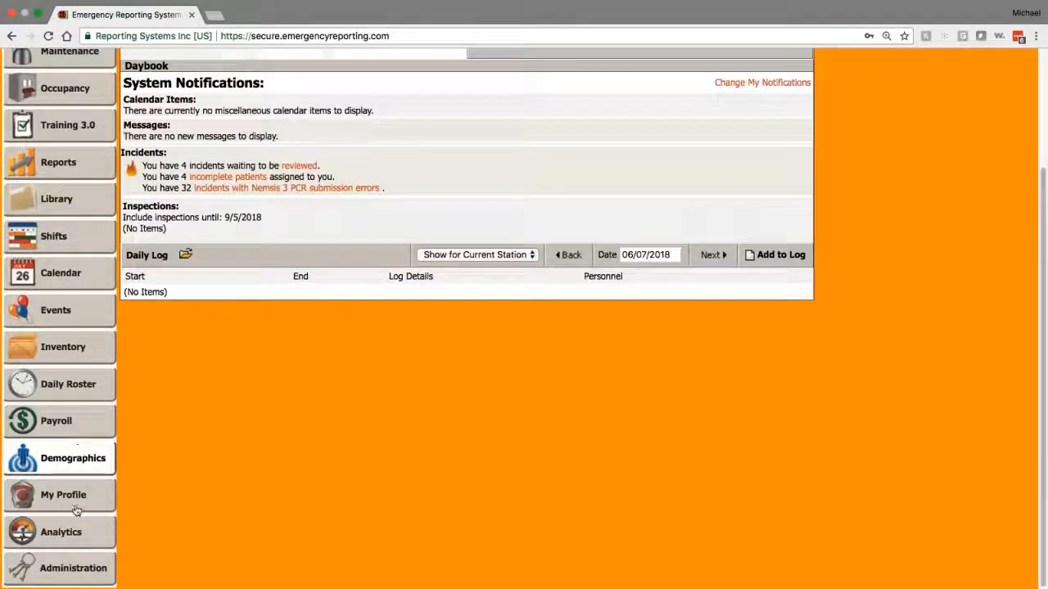
pyautogui.click(66, 573)
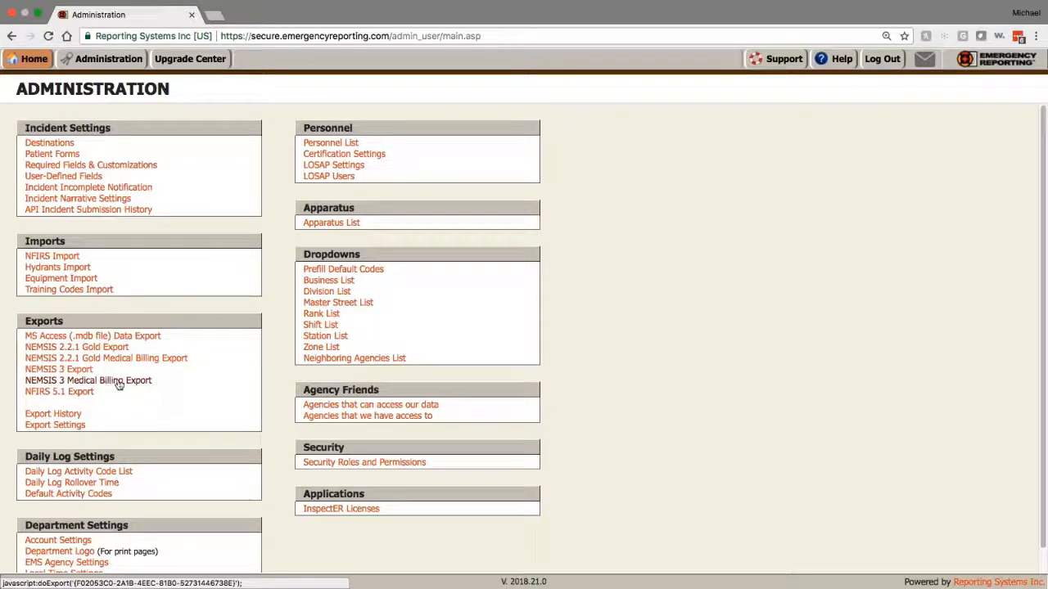
# Step: Open the NEMSIS 3 Medical Billing export's Settings page and scroll through its options
pyautogui.click(135, 387)
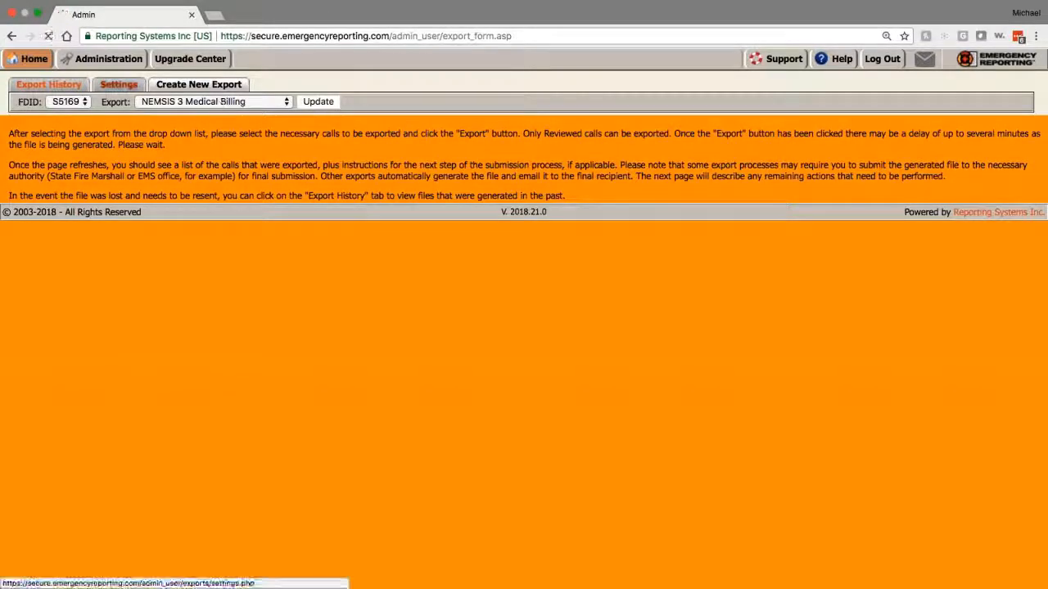
pyautogui.click(119, 85)
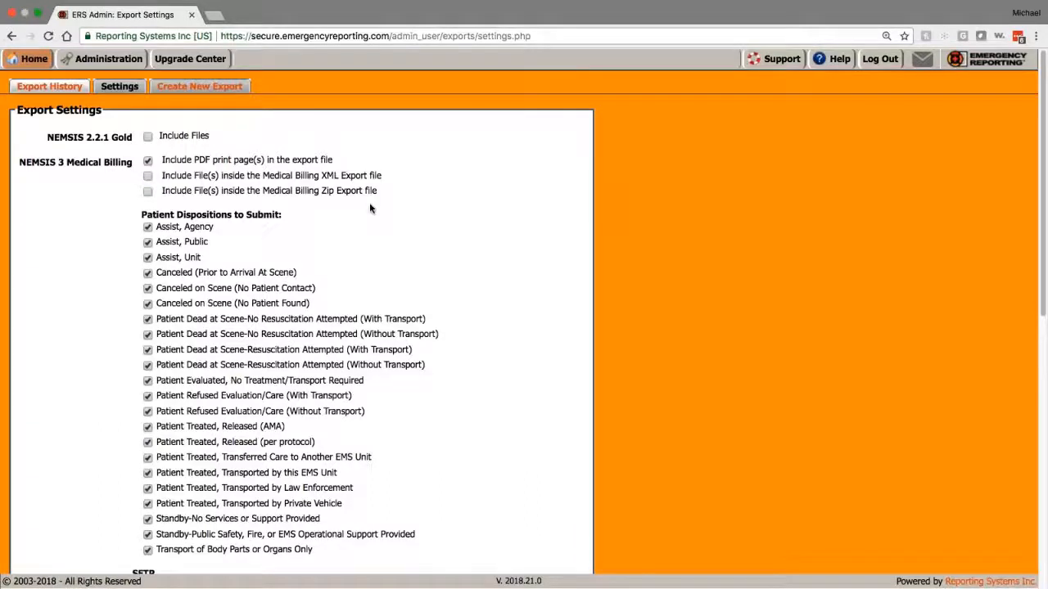
pyautogui.scroll(-3, 369, 202)
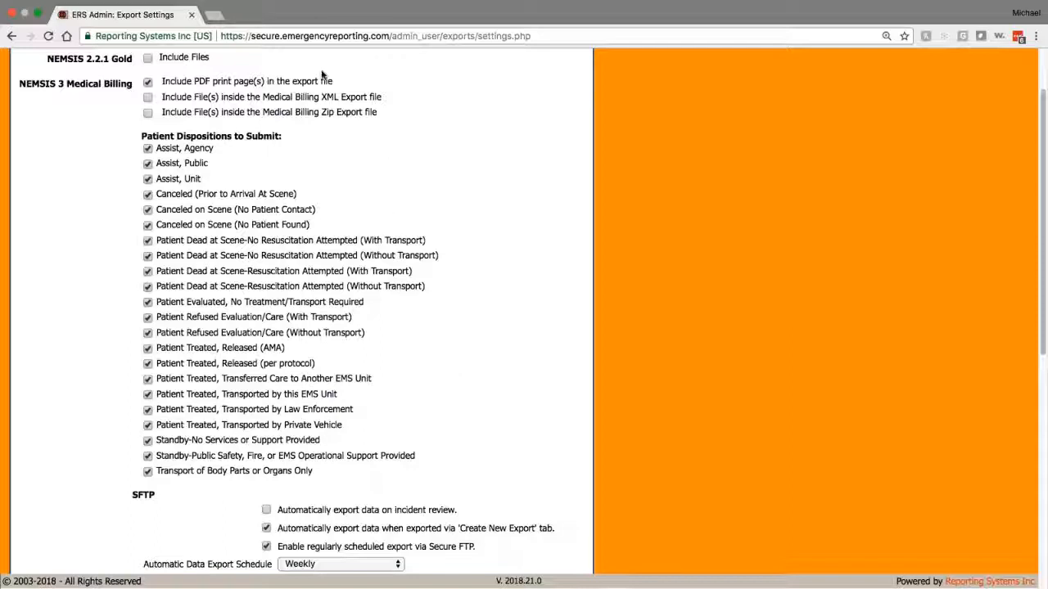
# Step: Scroll through the Export Settings to review PDF pages, patient dispositions and SFTP schedule
pyautogui.scroll(-1, 363, 126)
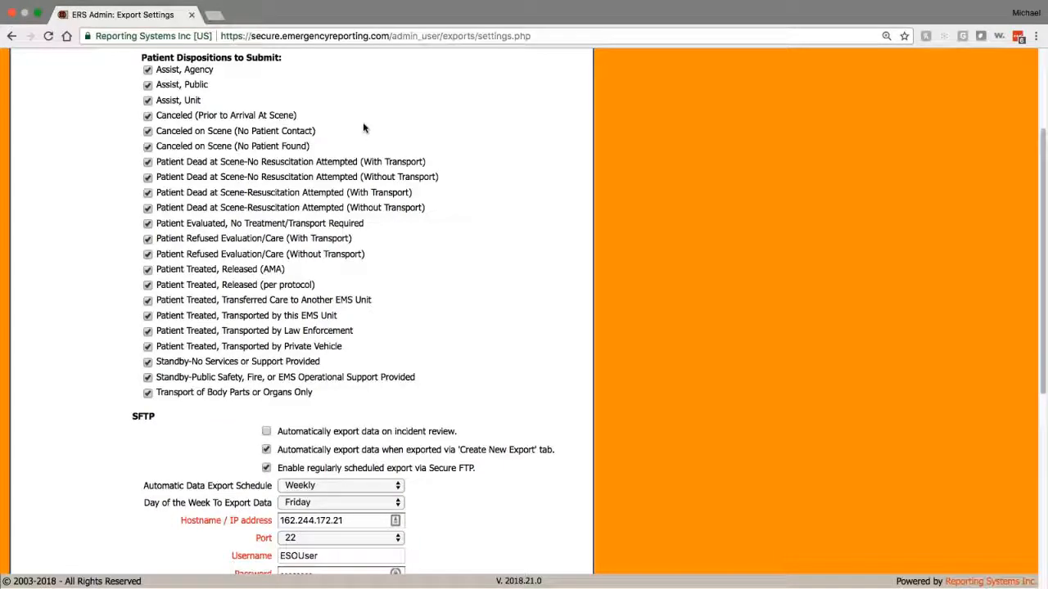
pyautogui.scroll(-3, 448, 237)
pyautogui.scroll(4, 260, 194)
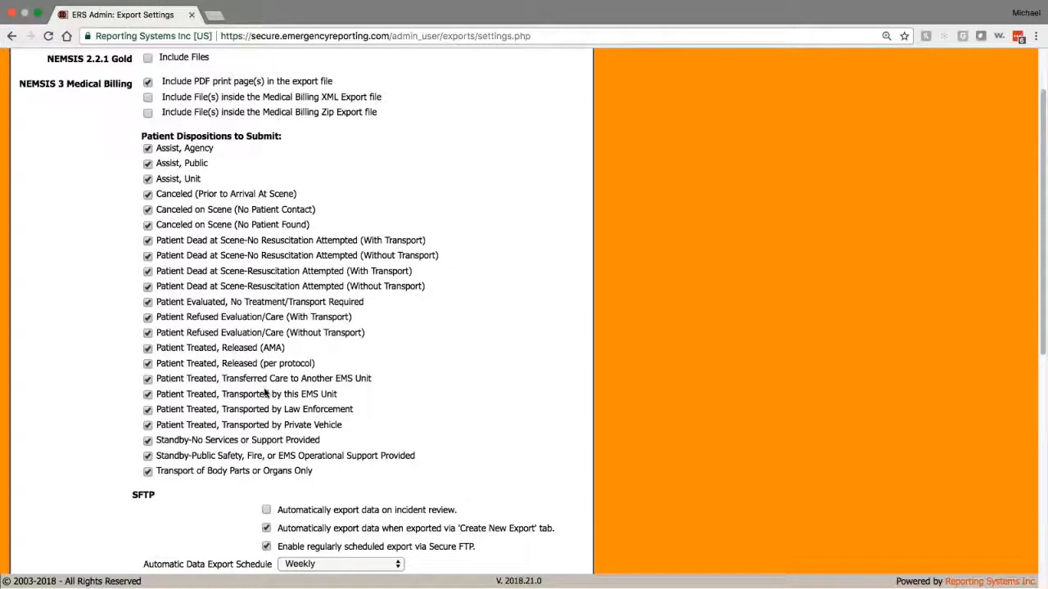
pyautogui.scroll(-2, 363, 363)
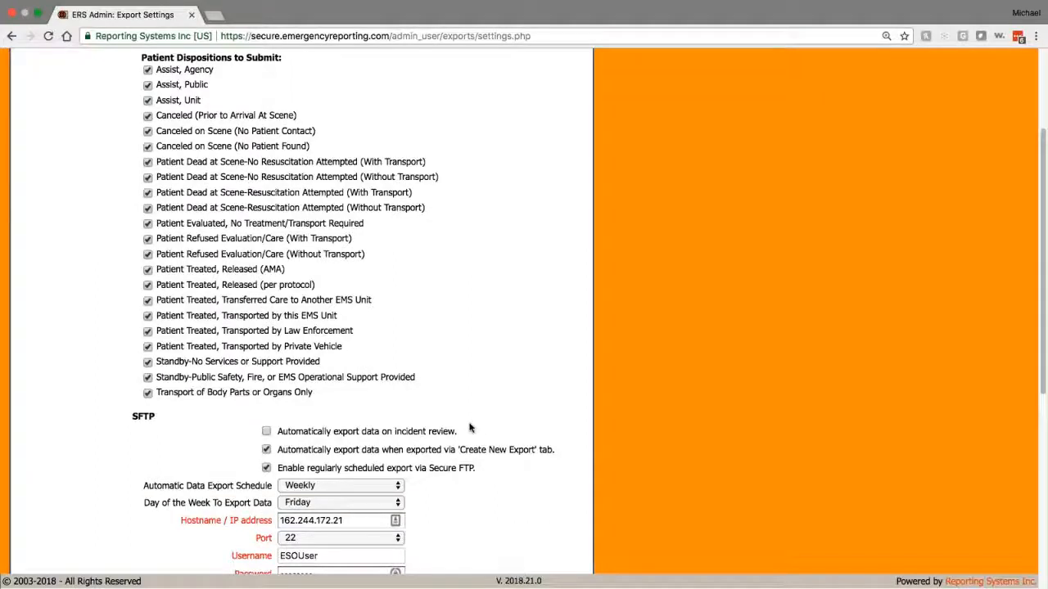
pyautogui.scroll(-2, 471, 423)
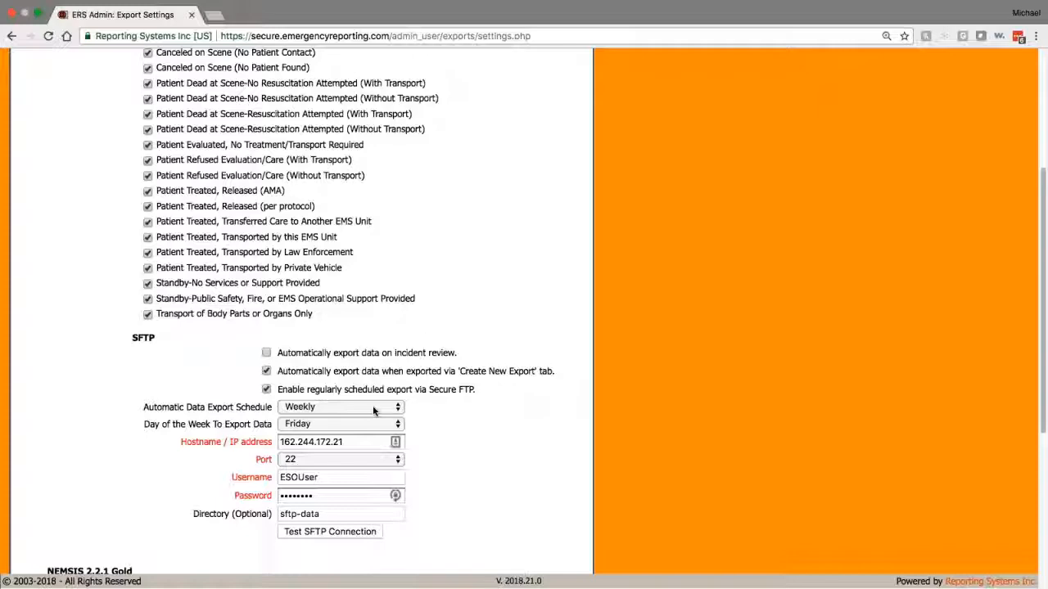
pyautogui.scroll(2, 352, 407)
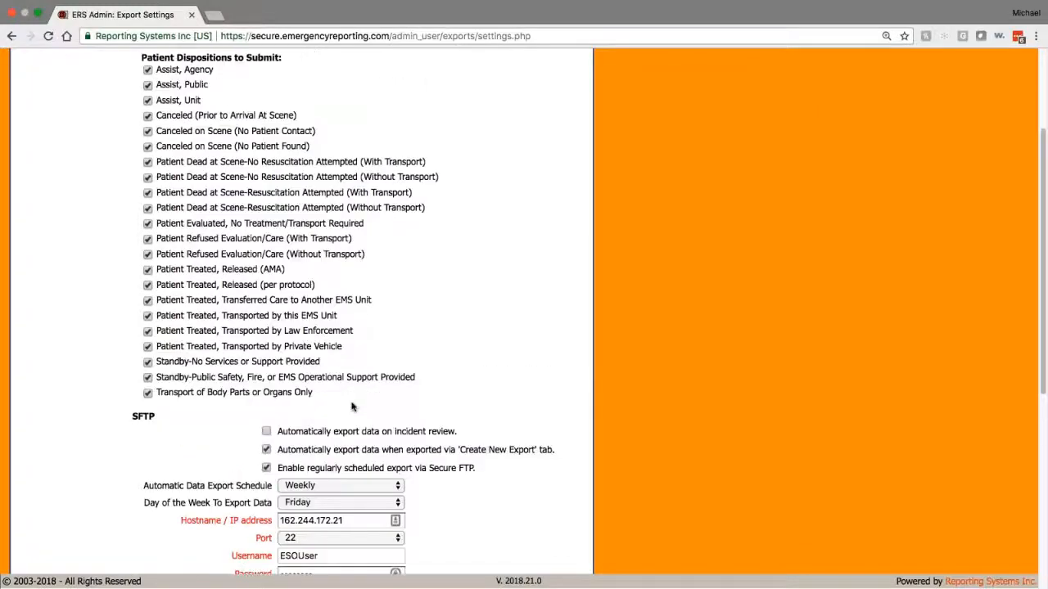
pyautogui.scroll(4, 352, 407)
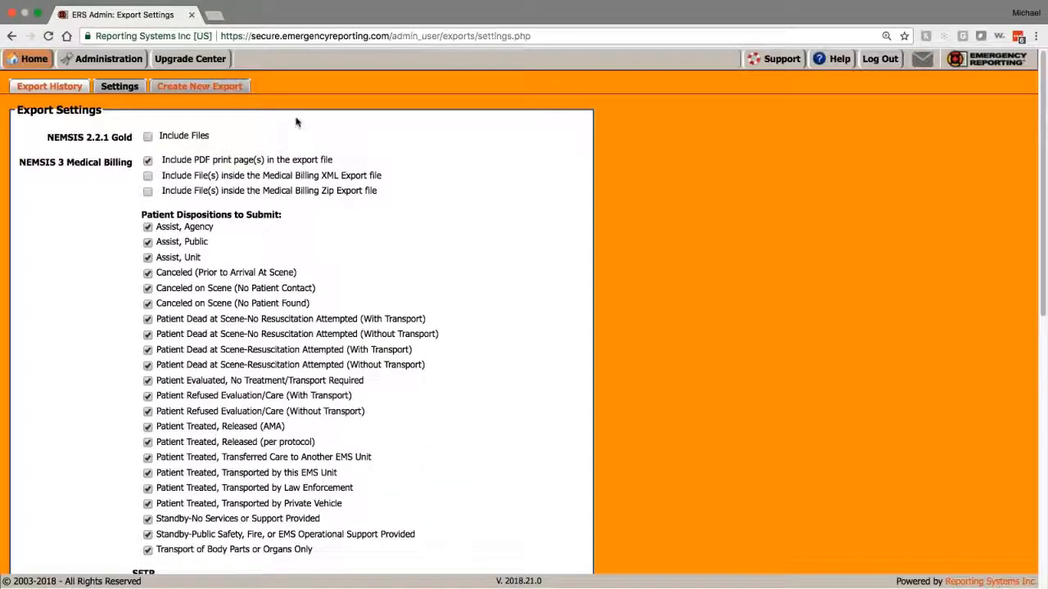
pyautogui.scroll(-5, 429, 228)
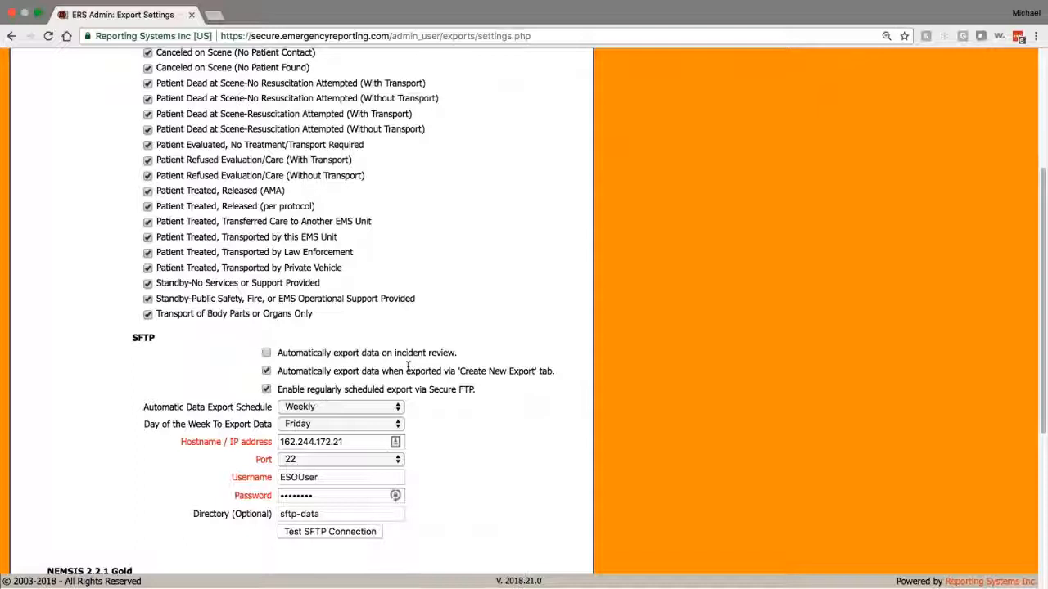
pyautogui.scroll(-2, 409, 367)
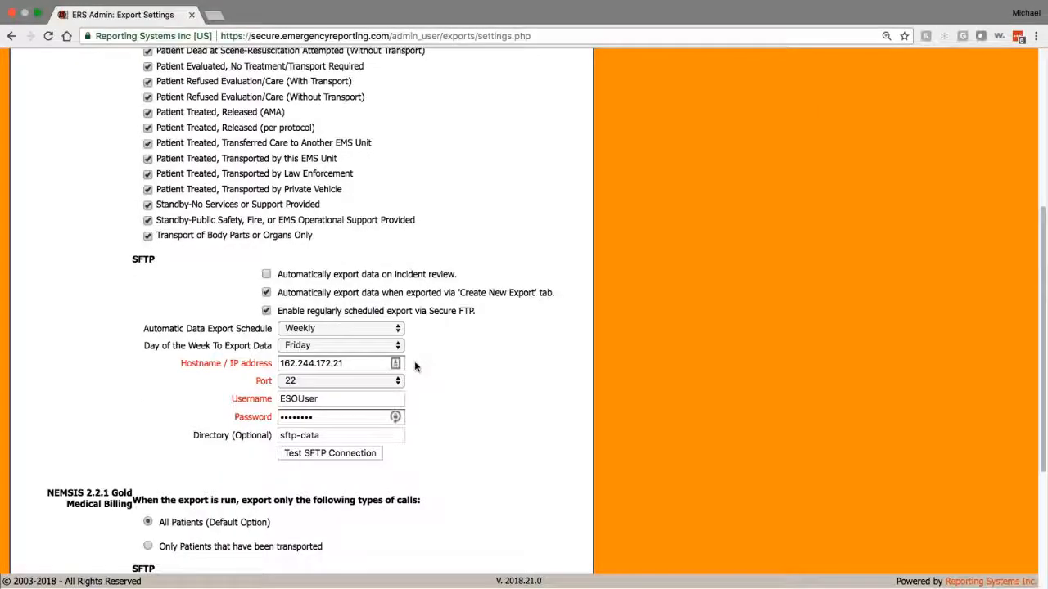
pyautogui.scroll(2, 413, 366)
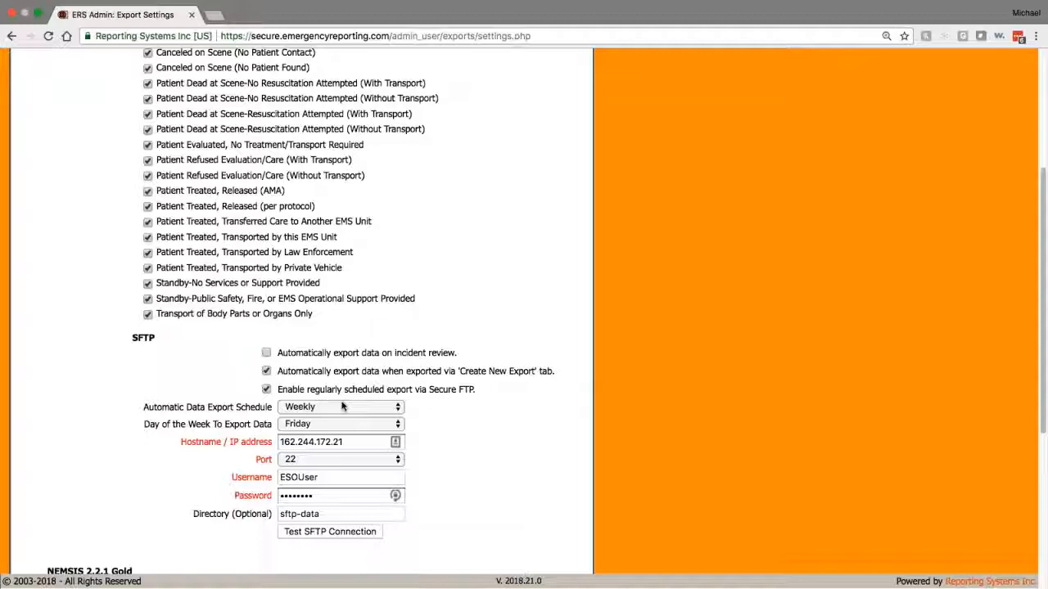
pyautogui.scroll(3, 342, 407)
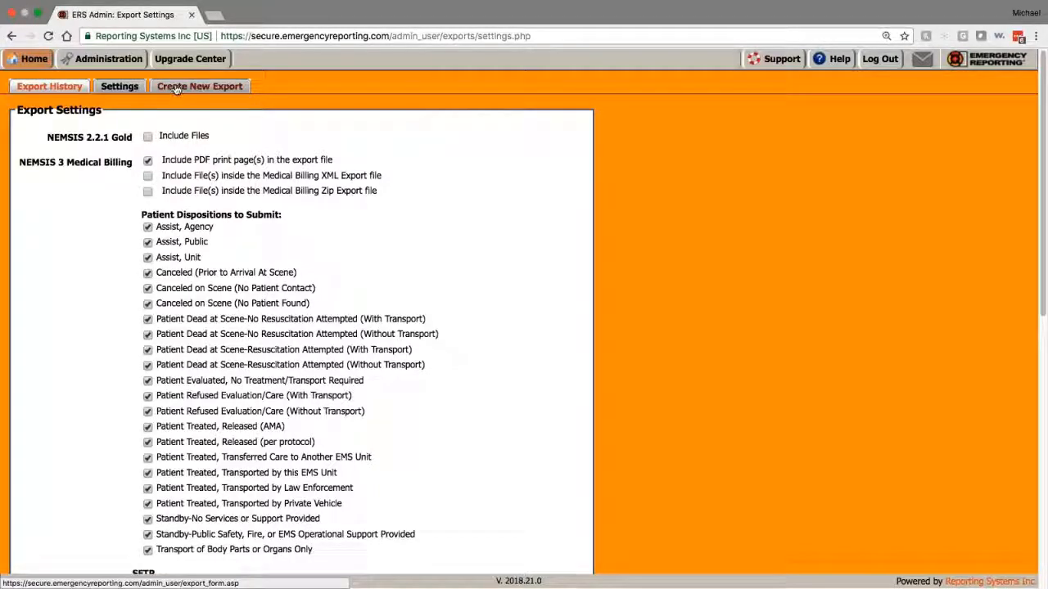
# Step: View Export History and the receipts for the latest and 11:49:39 exports
pyautogui.click(69, 88)
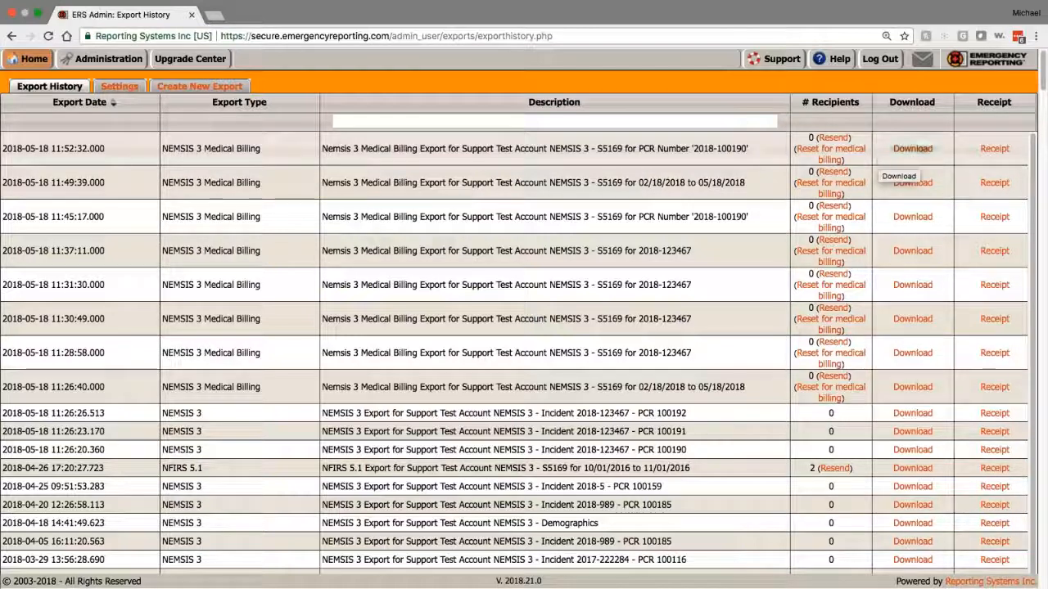
pyautogui.click(993, 150)
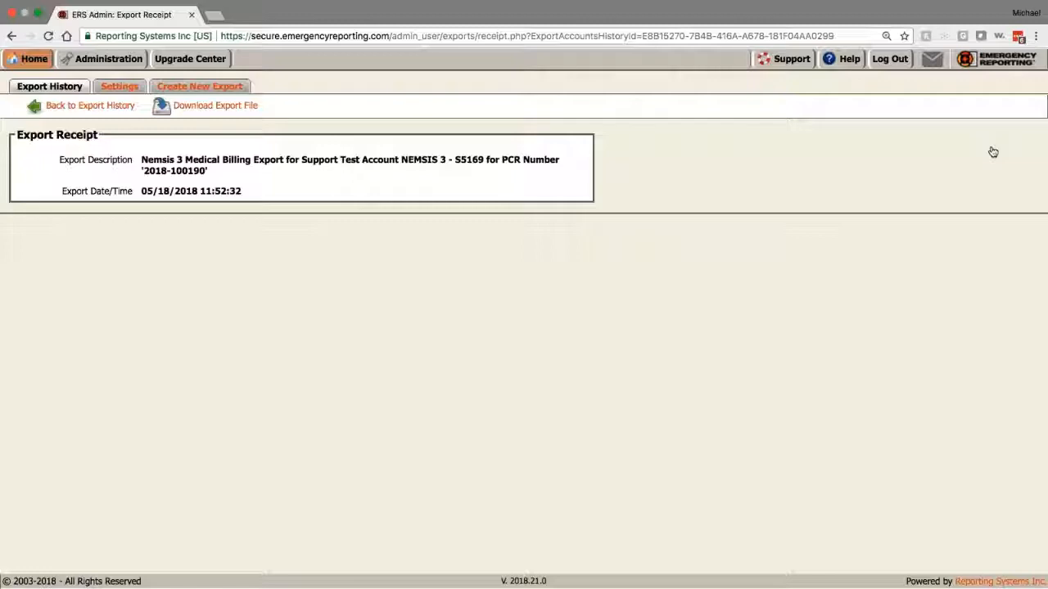
pyautogui.click(102, 106)
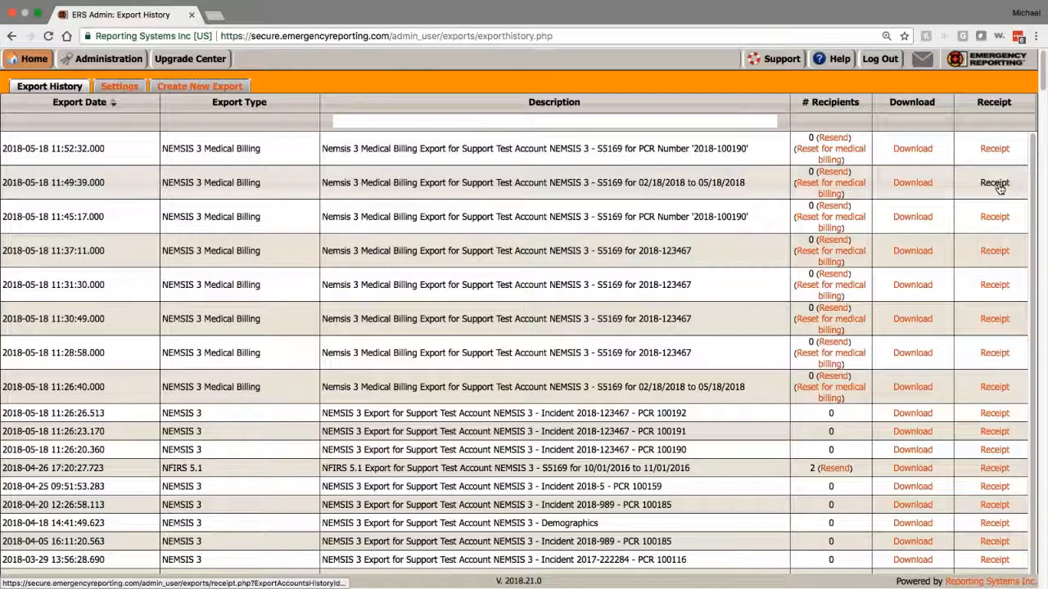
pyautogui.click(998, 186)
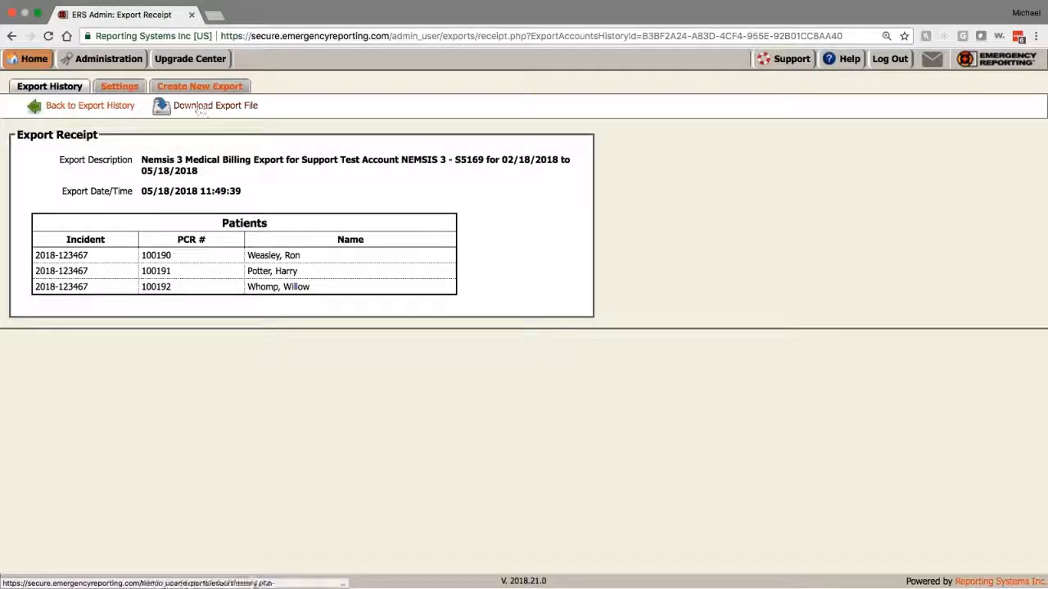
pyautogui.click(13, 36)
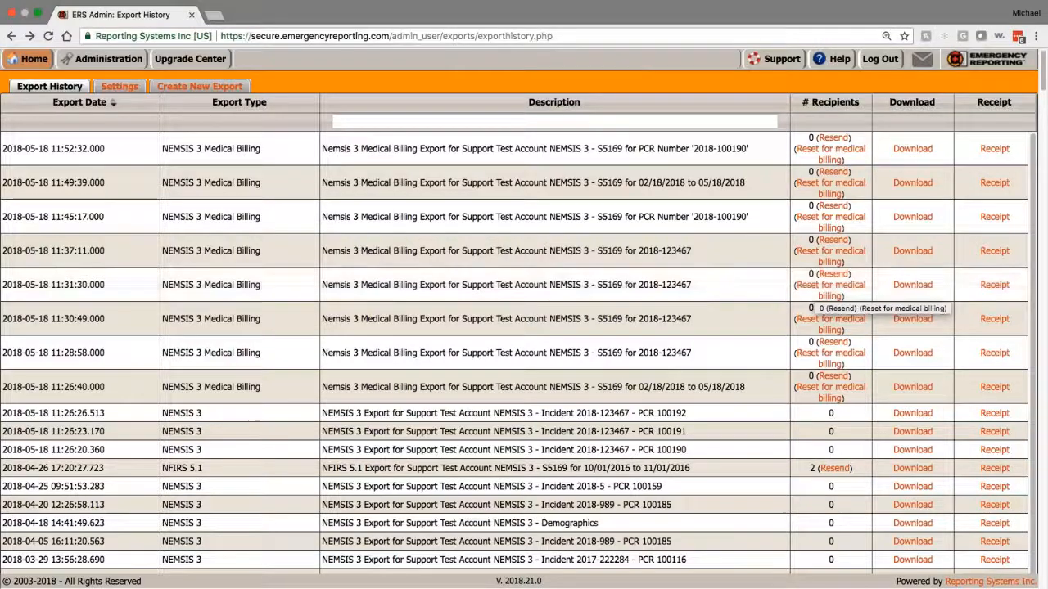
# Step: Start a new NEMSIS 3 Medical Billing export, see 0 patients available, and log out
pyautogui.click(193, 86)
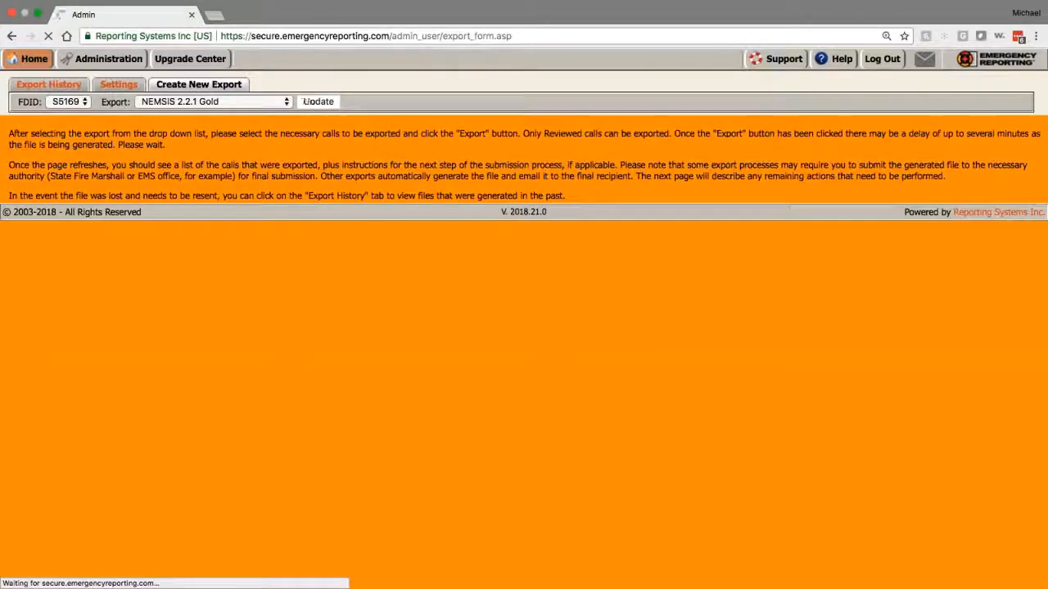
pyautogui.click(229, 101)
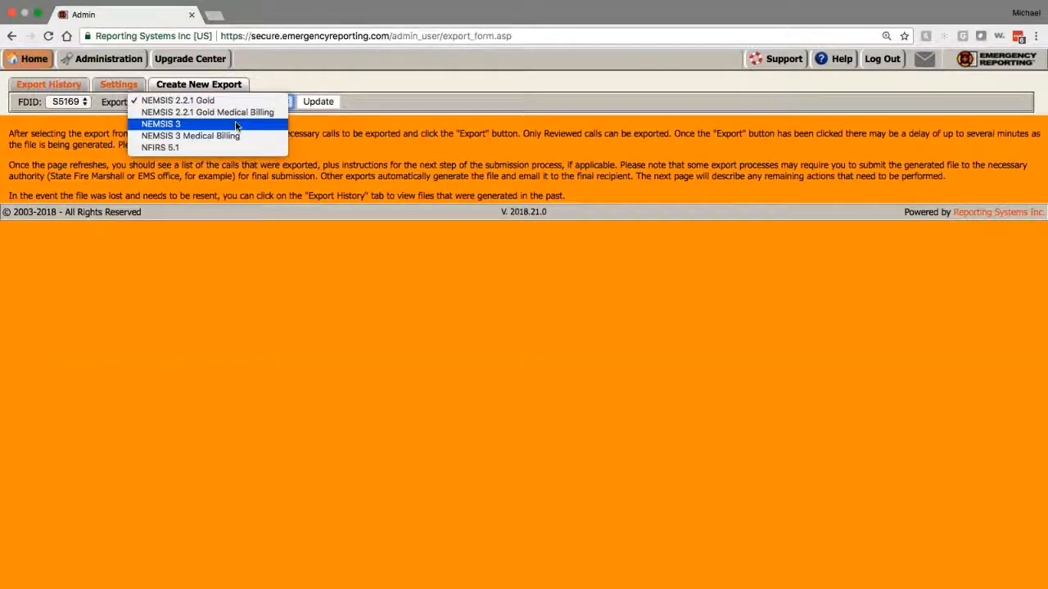
pyautogui.click(237, 138)
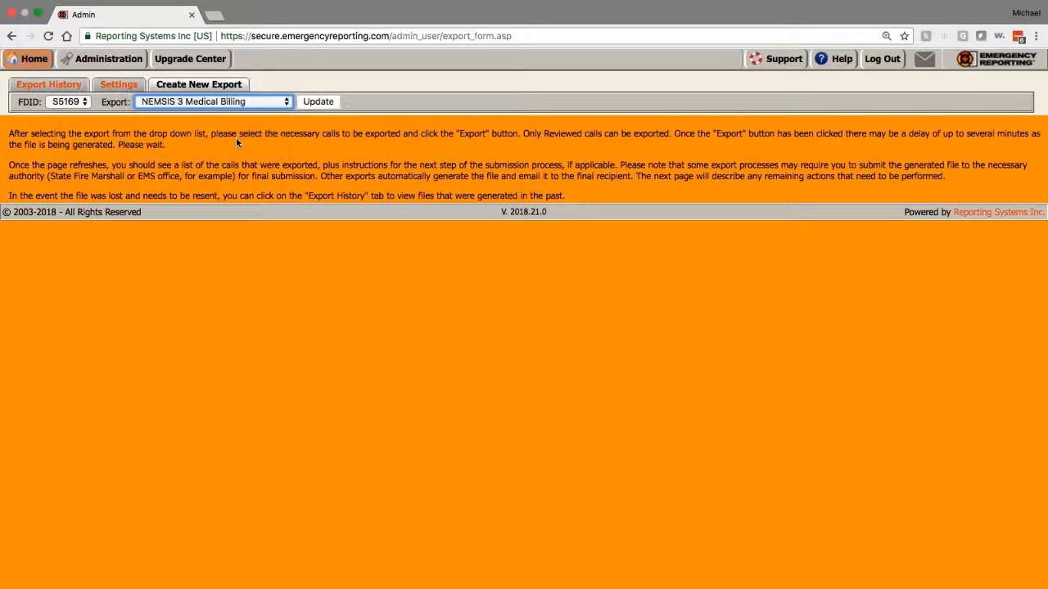
pyautogui.click(322, 103)
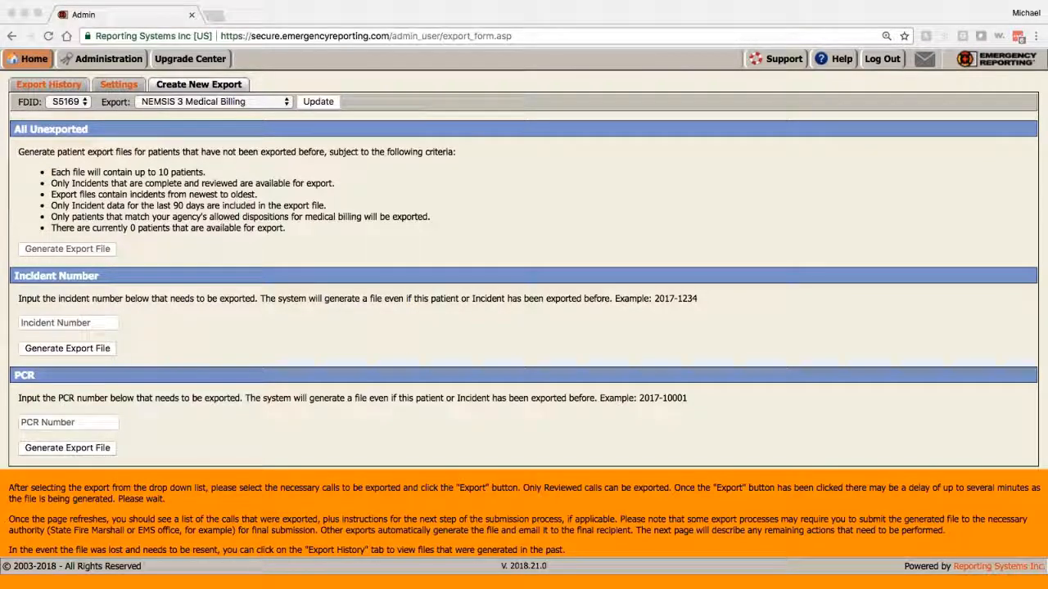
pyautogui.click(258, 311)
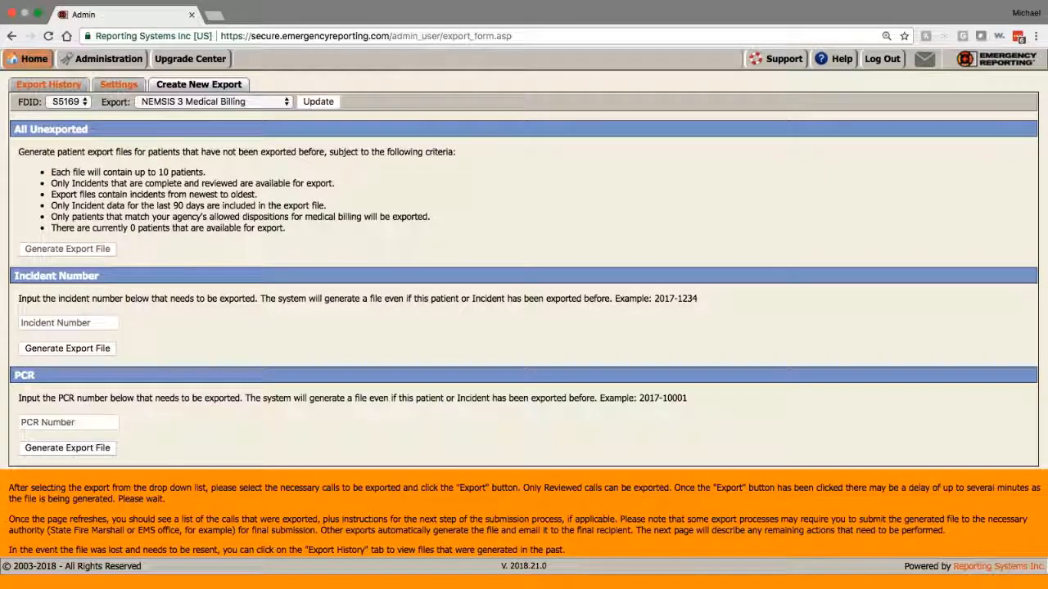
pyautogui.click(882, 60)
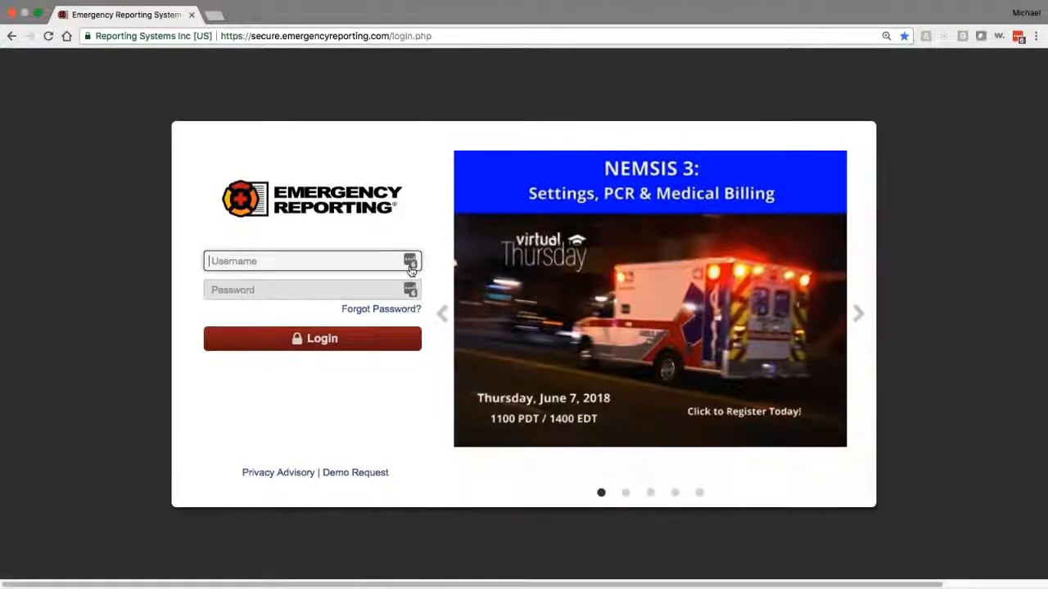
# Step: Sign in with a saved training account from the password manager
pyautogui.click(412, 269)
pyautogui.scroll(-3, 269, 430)
pyautogui.scroll(3, 292, 426)
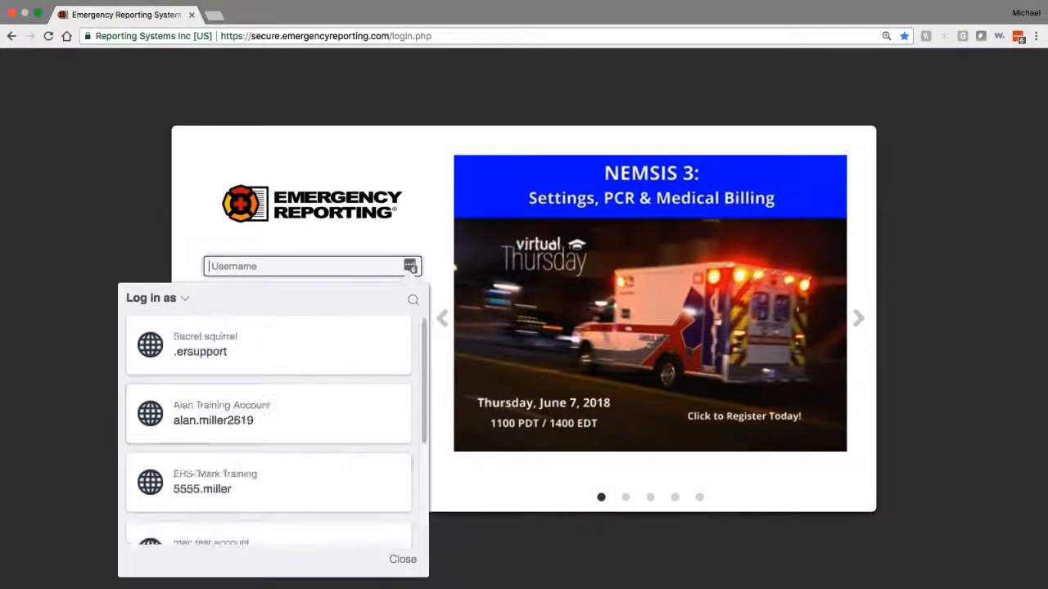
pyautogui.click(292, 412)
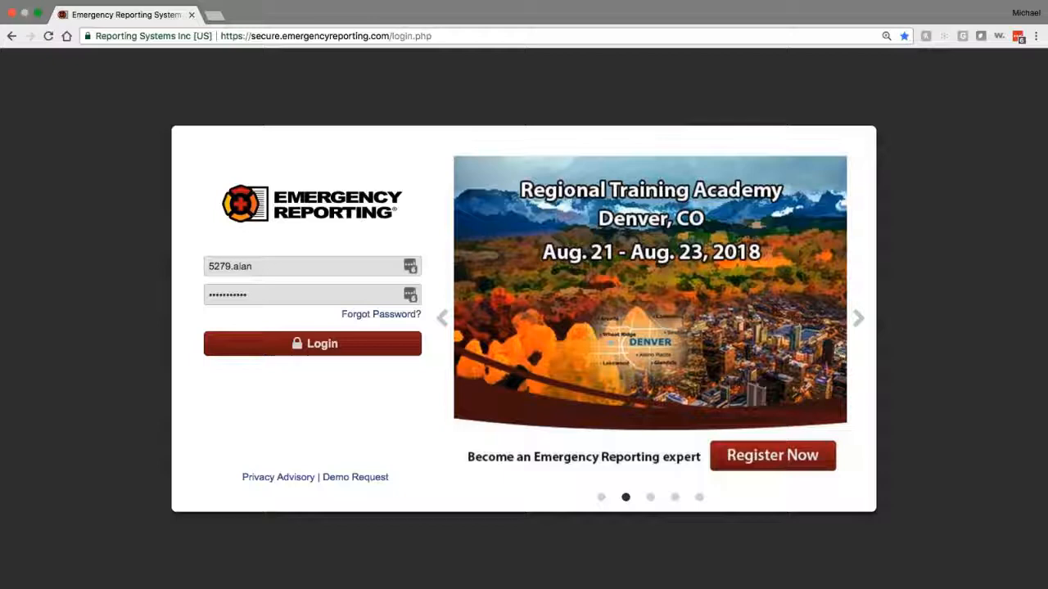
pyautogui.press('Return')
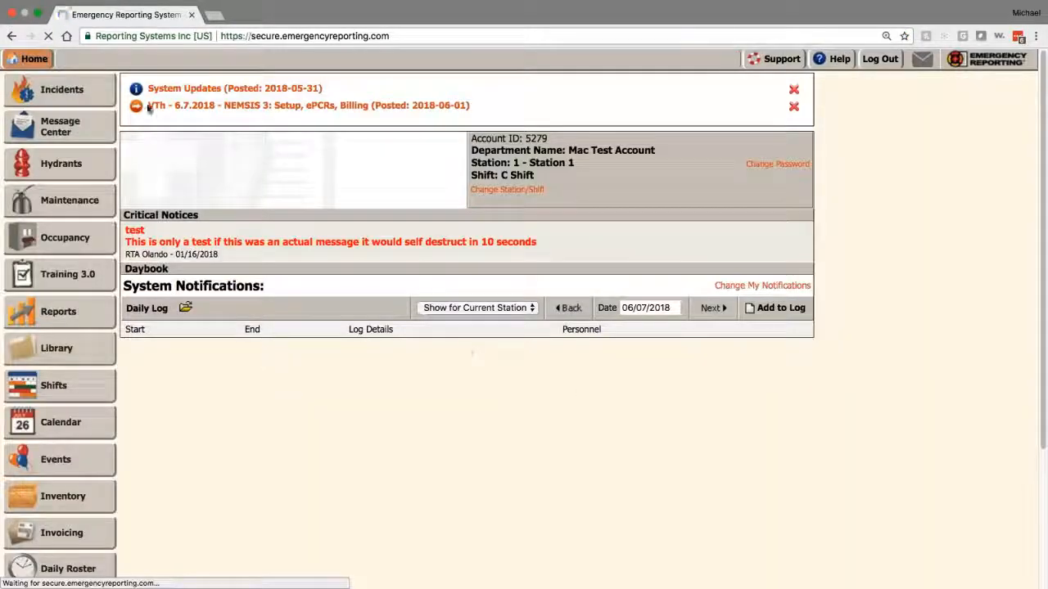
# Step: Run a single-record incident search for incident number 2018-391
pyautogui.click(62, 90)
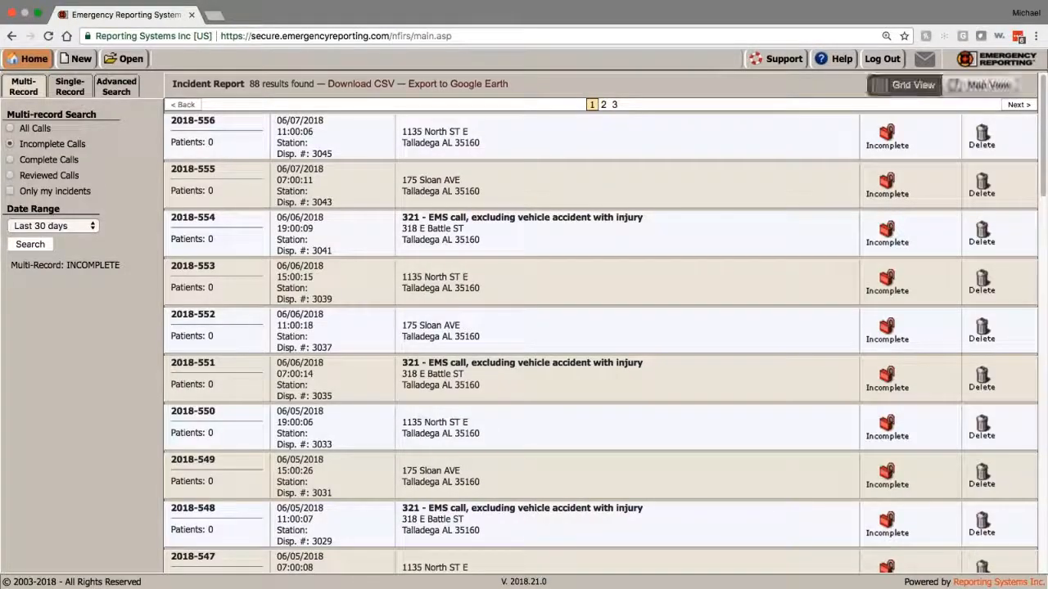
pyautogui.scroll(-1, 416, 336)
pyautogui.scroll(-10, 416, 335)
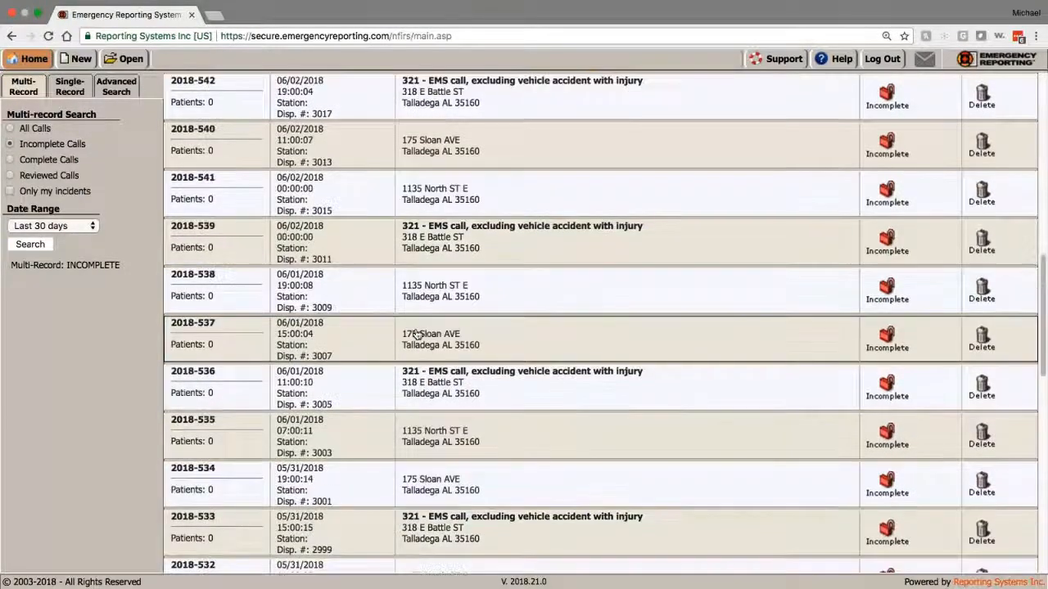
pyautogui.scroll(15, 416, 335)
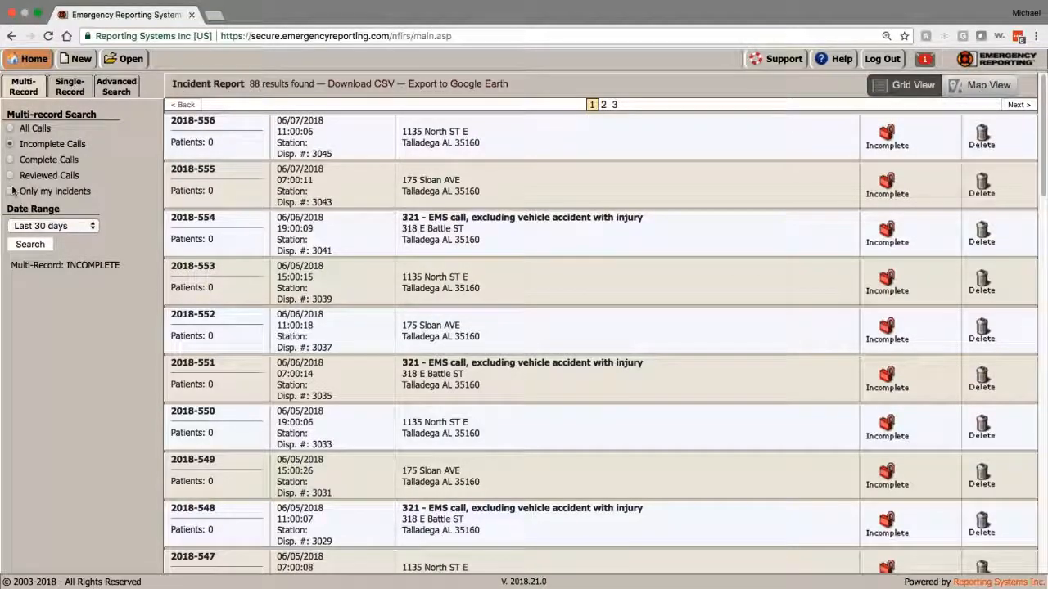
pyautogui.click(69, 86)
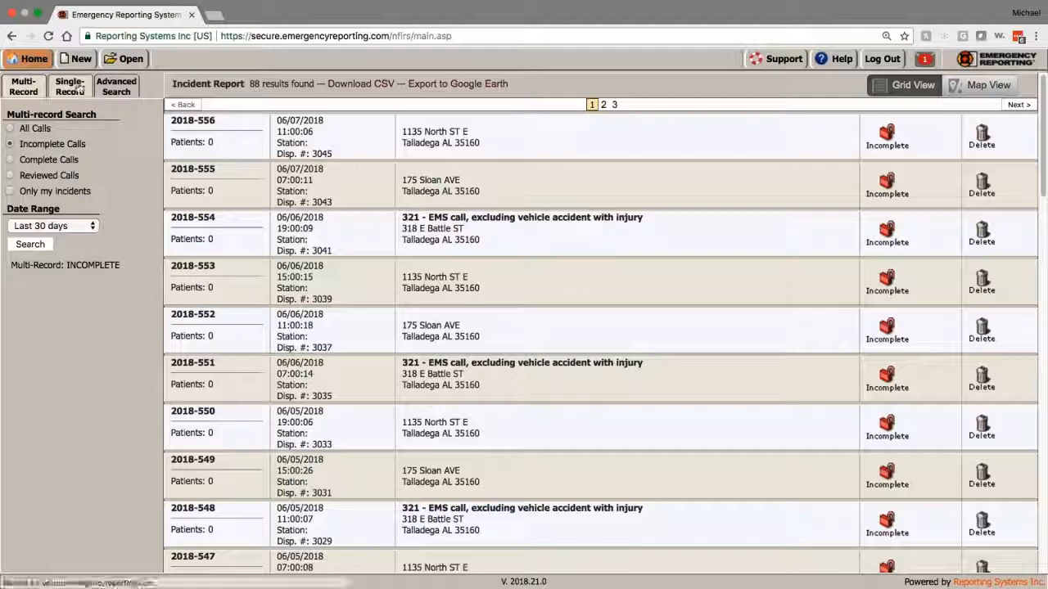
pyautogui.click(78, 129)
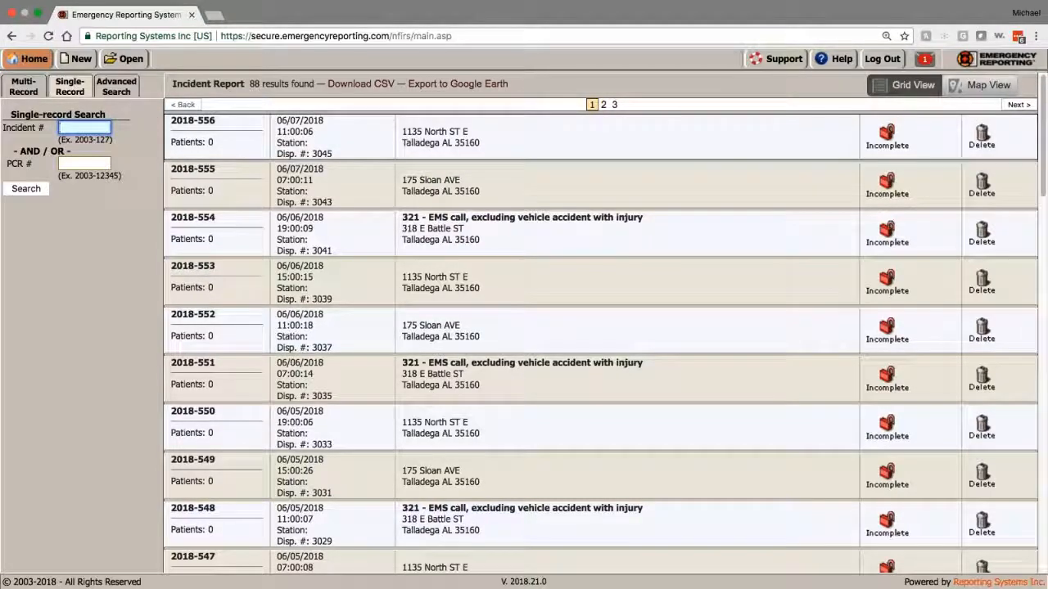
pyautogui.write('2018-391')
pyautogui.press('Return')
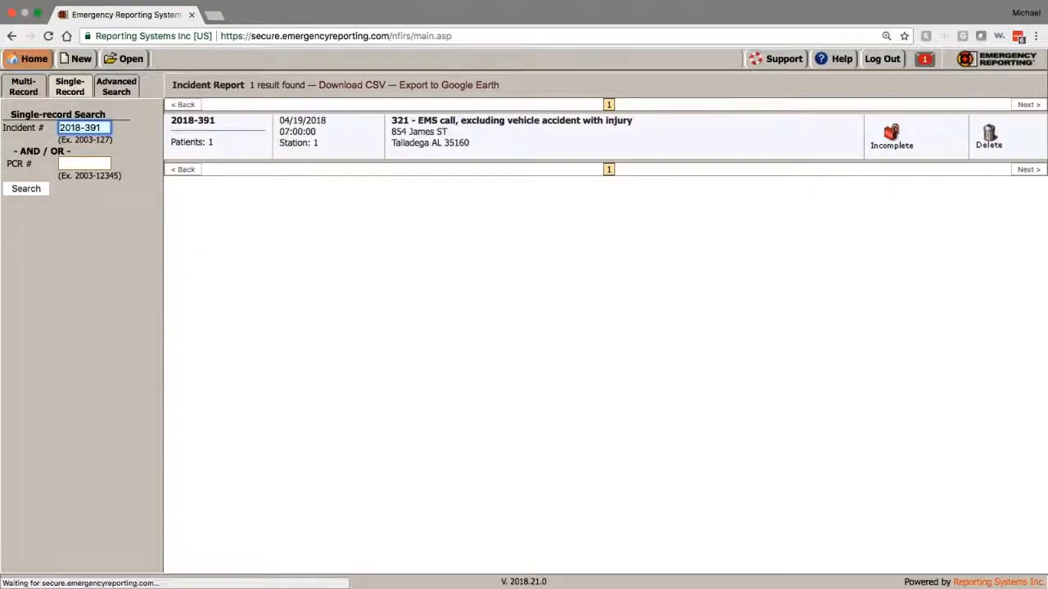
# Step: Open incident 2018-391's EMS reports and the patient's EPCR for editing
pyautogui.click(578, 134)
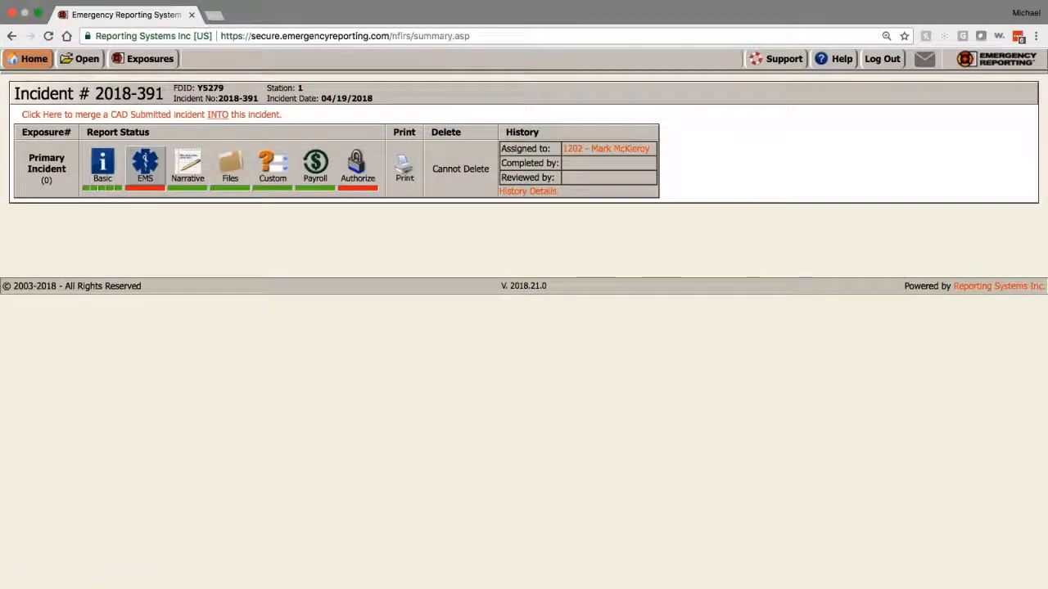
pyautogui.click(146, 164)
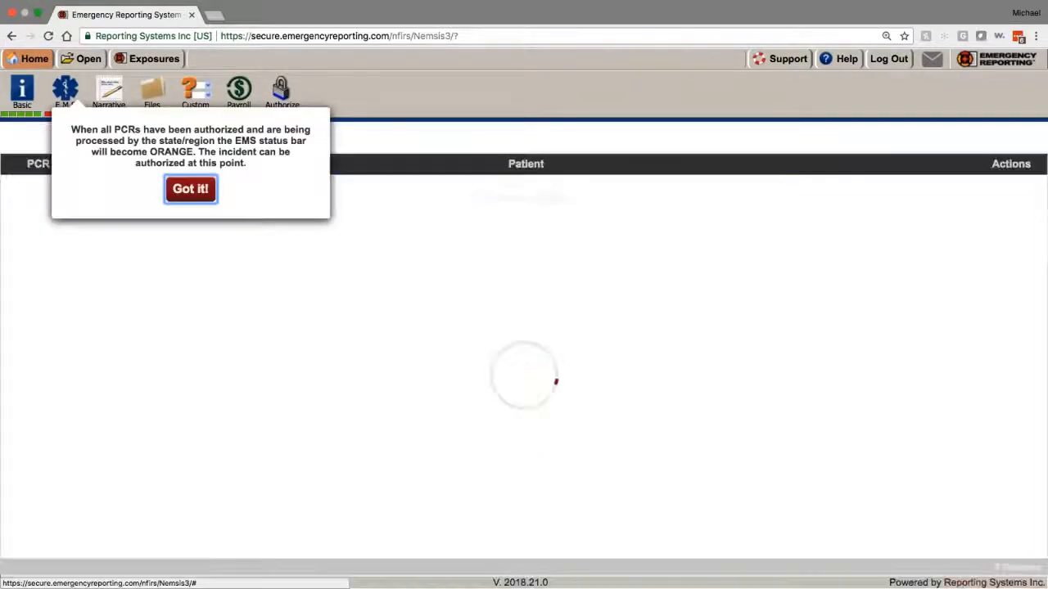
pyautogui.click(186, 195)
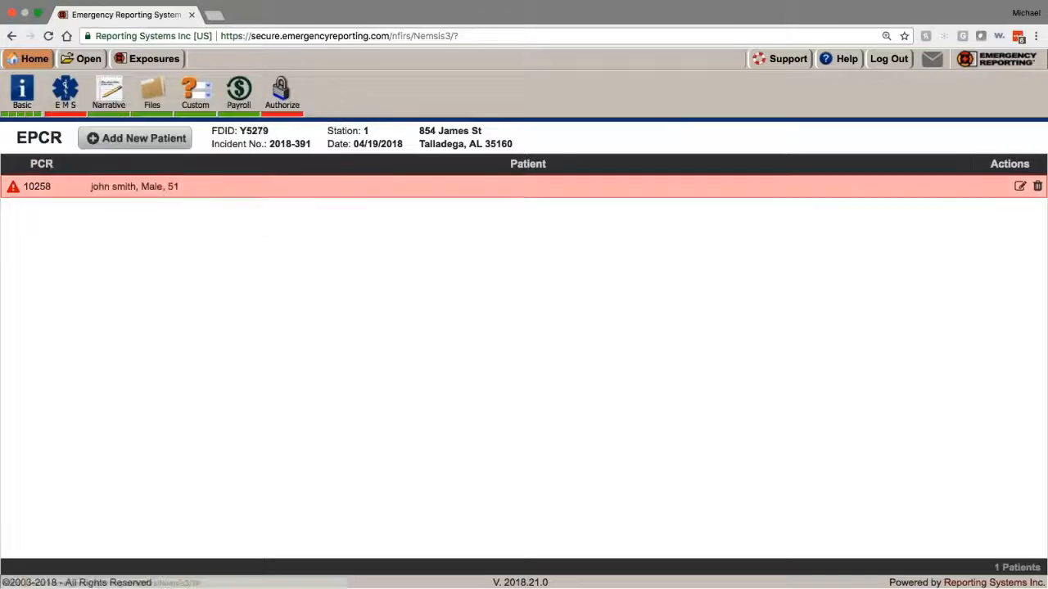
pyautogui.click(188, 187)
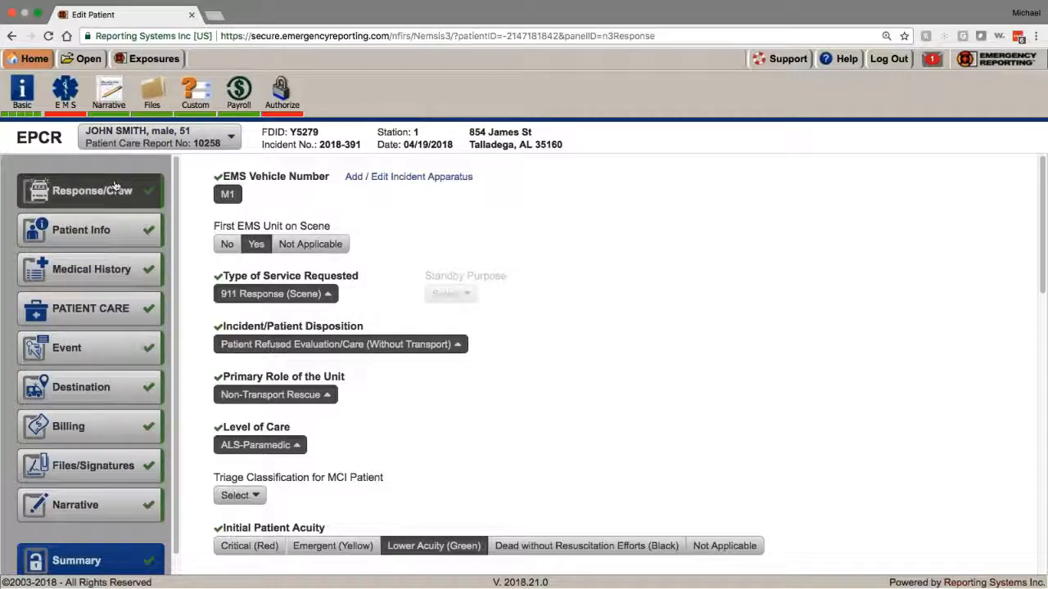
# Step: Re-toggle vehicle M1, service type, primary role and level of care selections
pyautogui.click(227, 194)
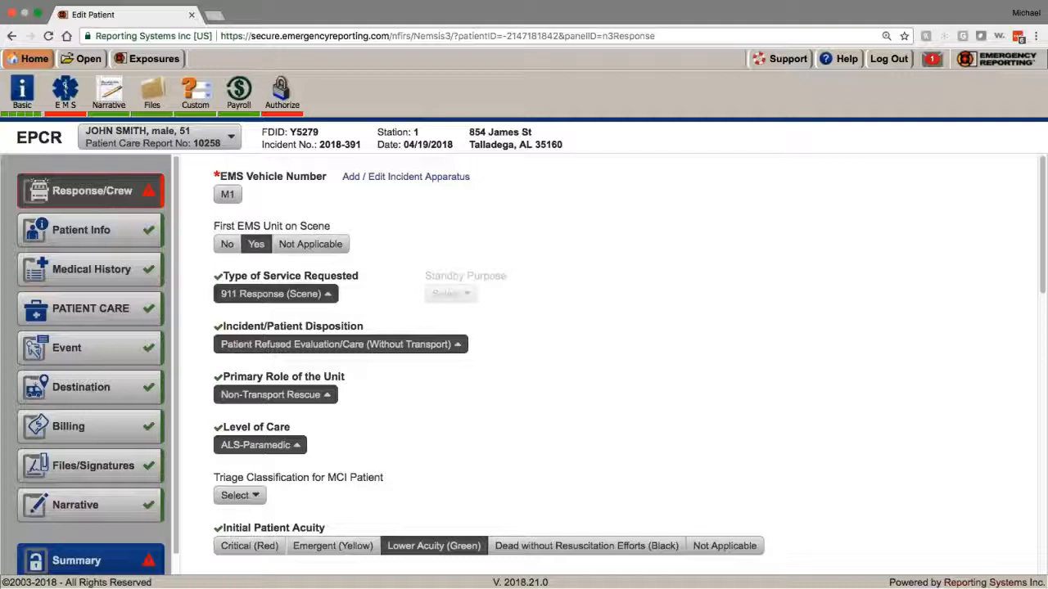
pyautogui.click(283, 294)
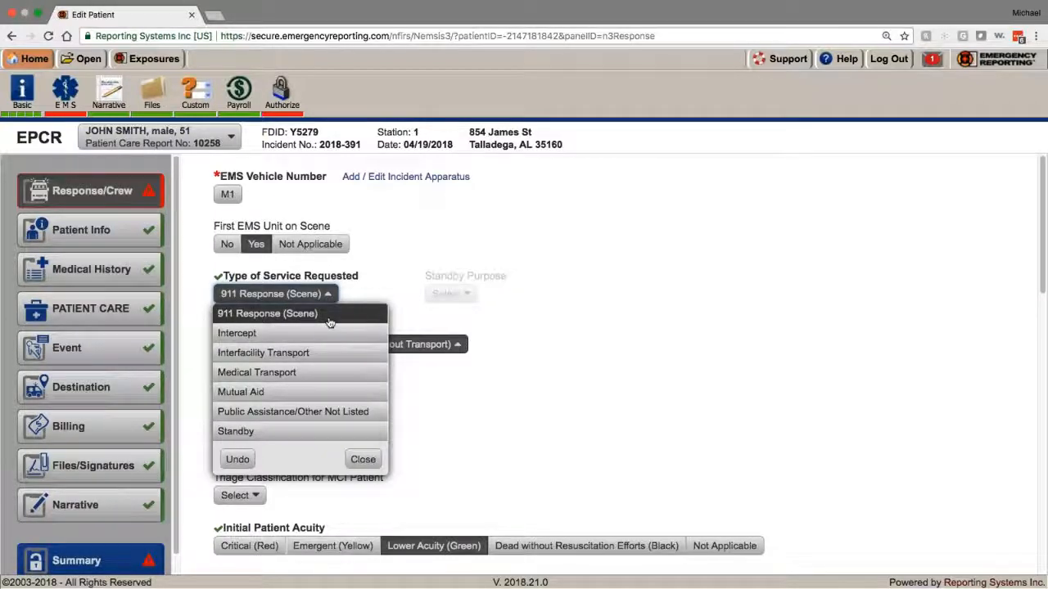
pyautogui.click(388, 290)
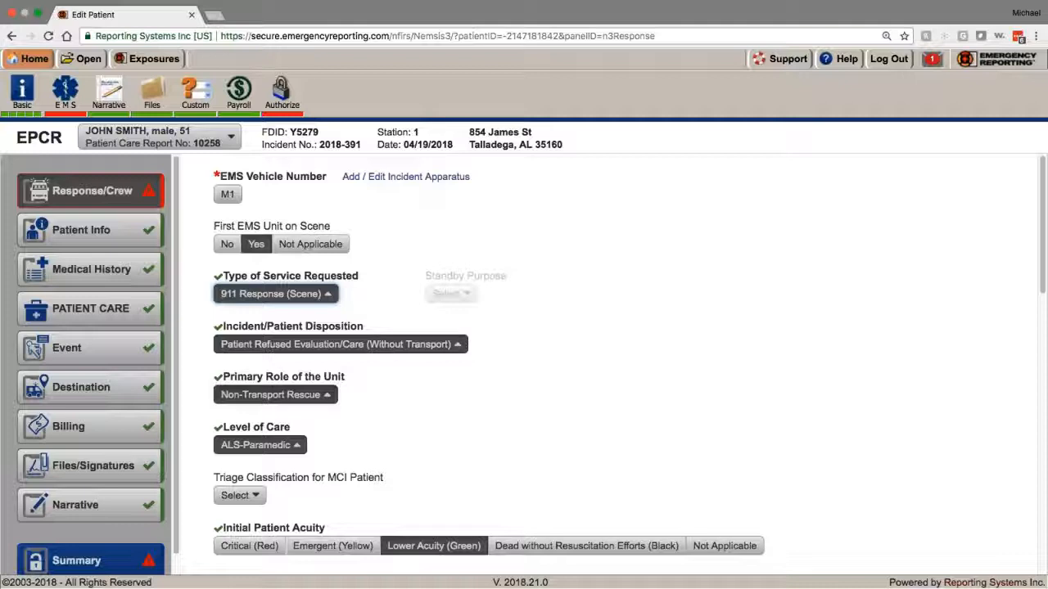
pyautogui.click(275, 395)
pyautogui.click(297, 472)
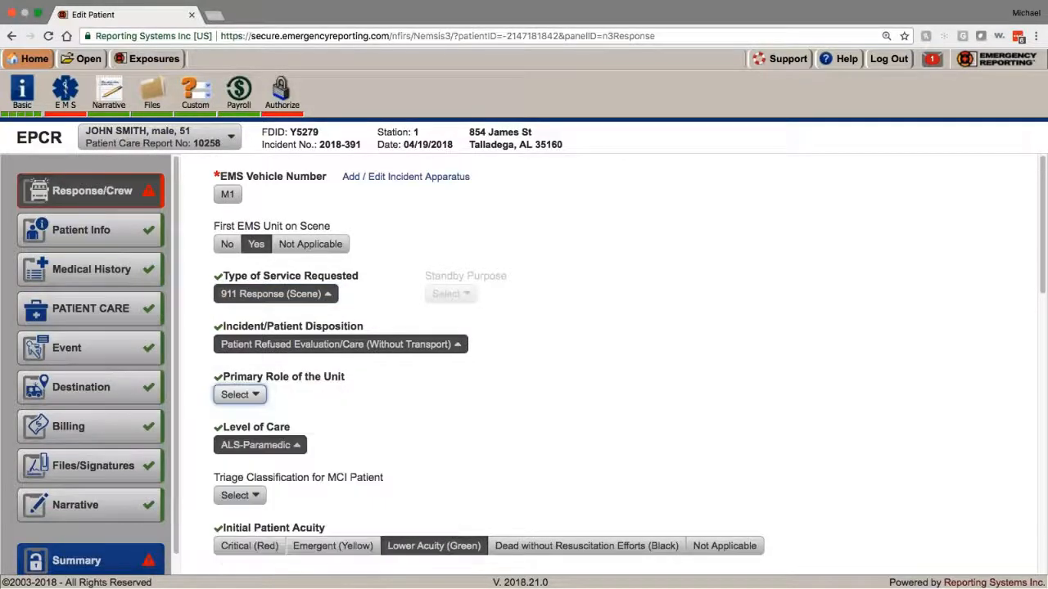
pyautogui.click(259, 445)
pyautogui.click(271, 310)
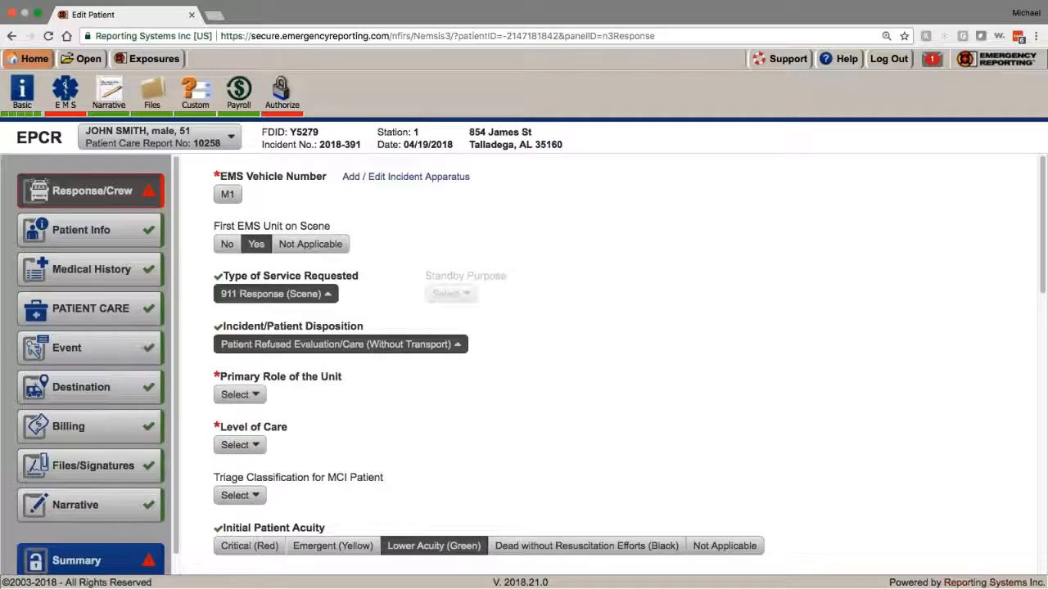
pyautogui.click(229, 195)
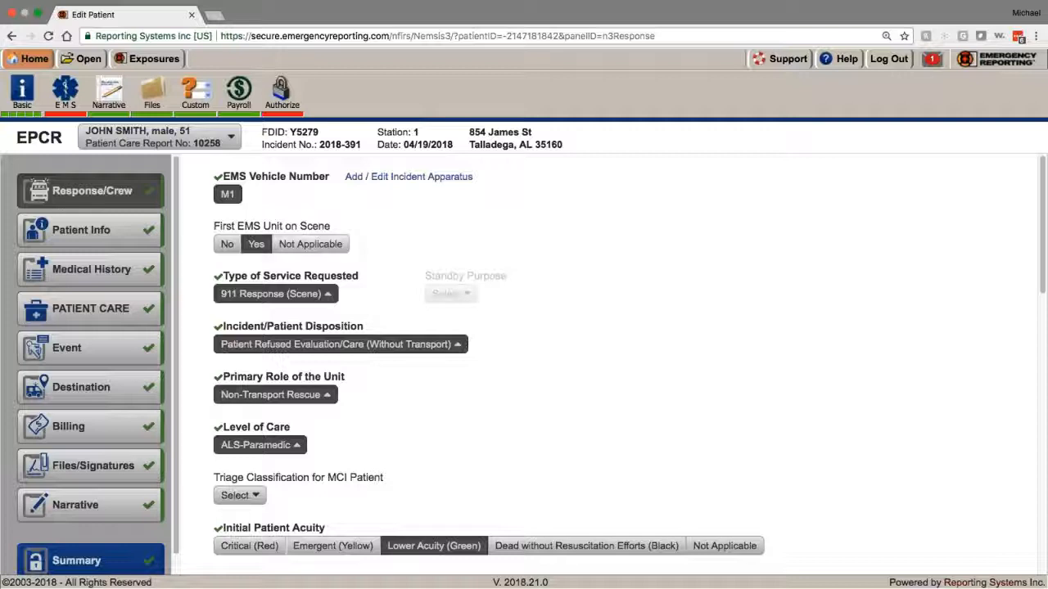
# Step: Reconfirm Primary Role as Non-Transport Rescue and vehicle M1, then review the Crew section
pyautogui.scroll(-1, 232, 209)
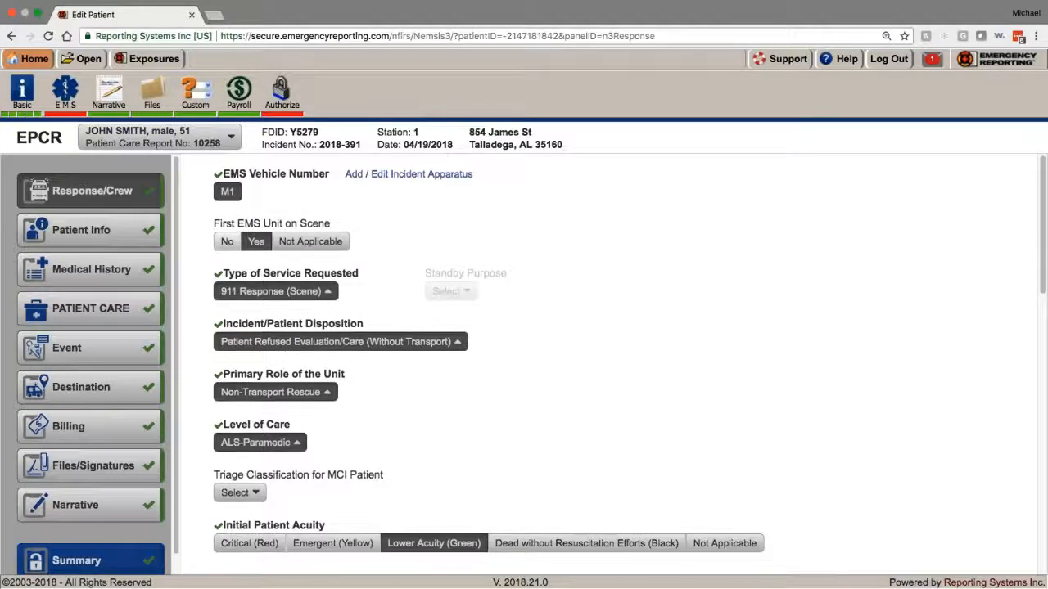
pyautogui.scroll(-1, 606, 364)
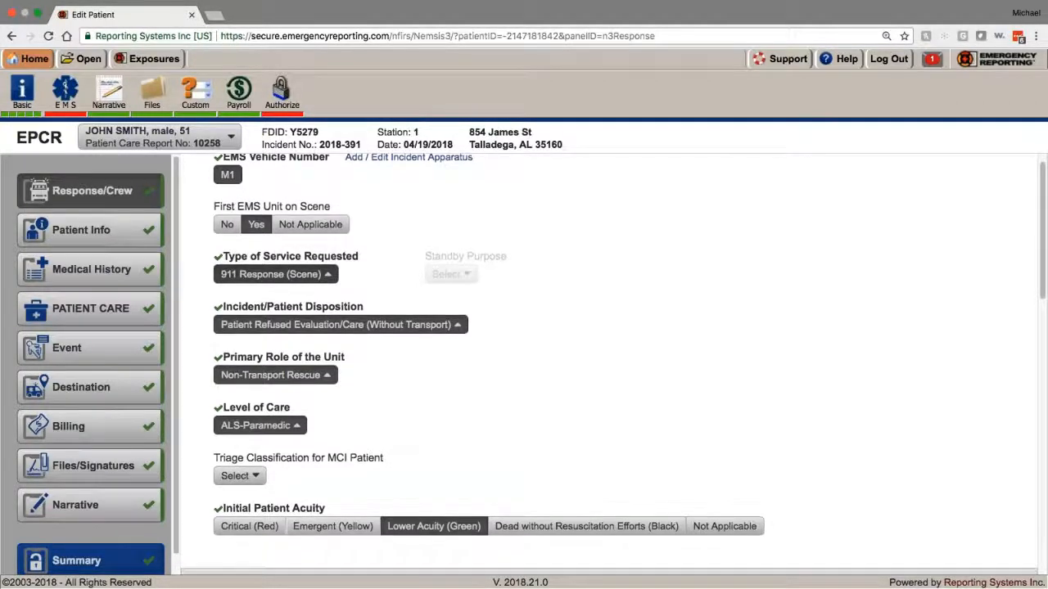
pyautogui.click(257, 376)
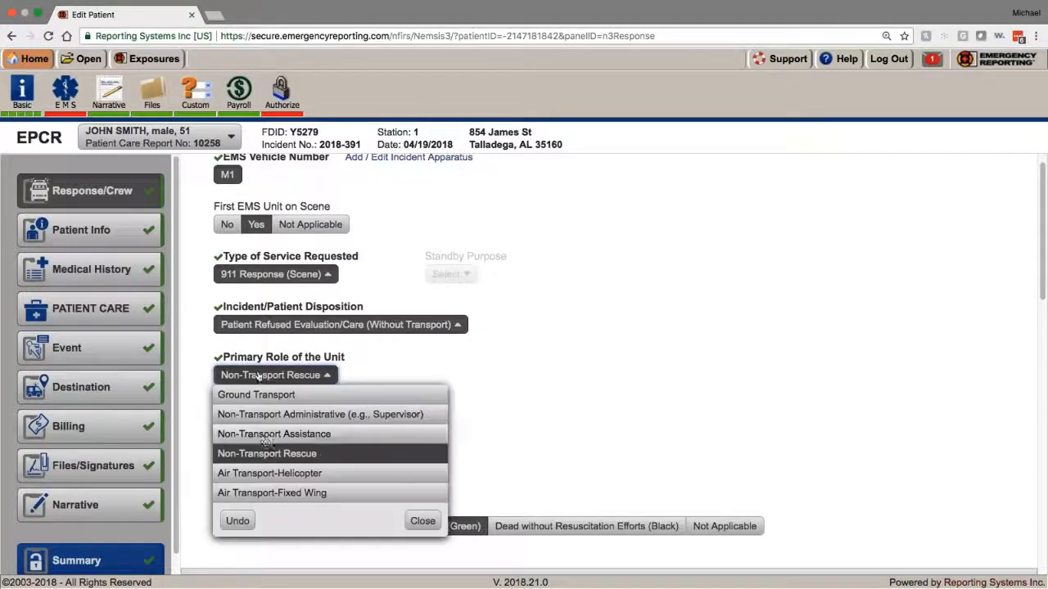
pyautogui.click(263, 456)
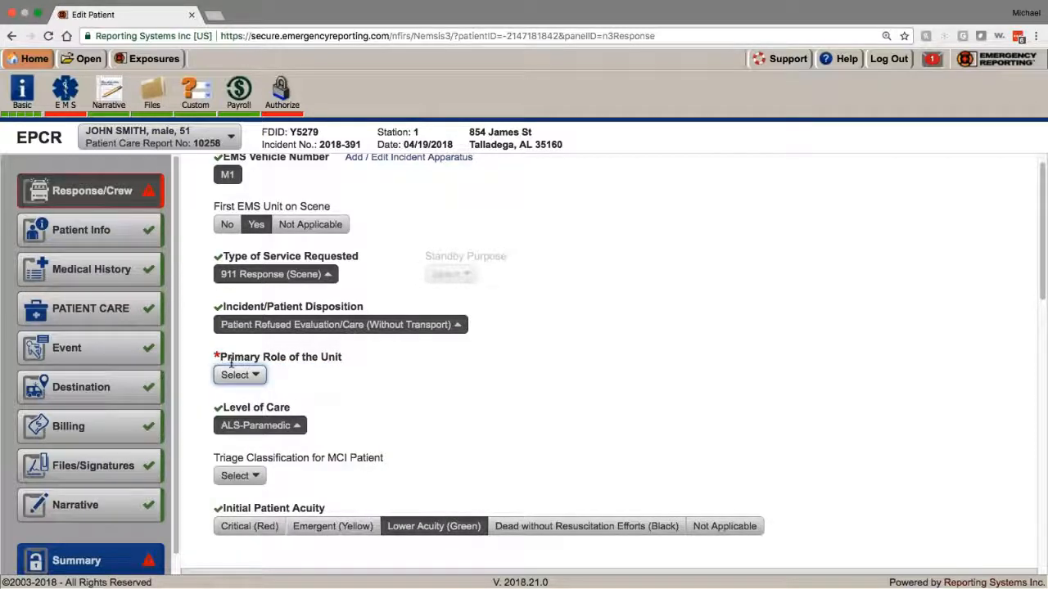
pyautogui.click(248, 379)
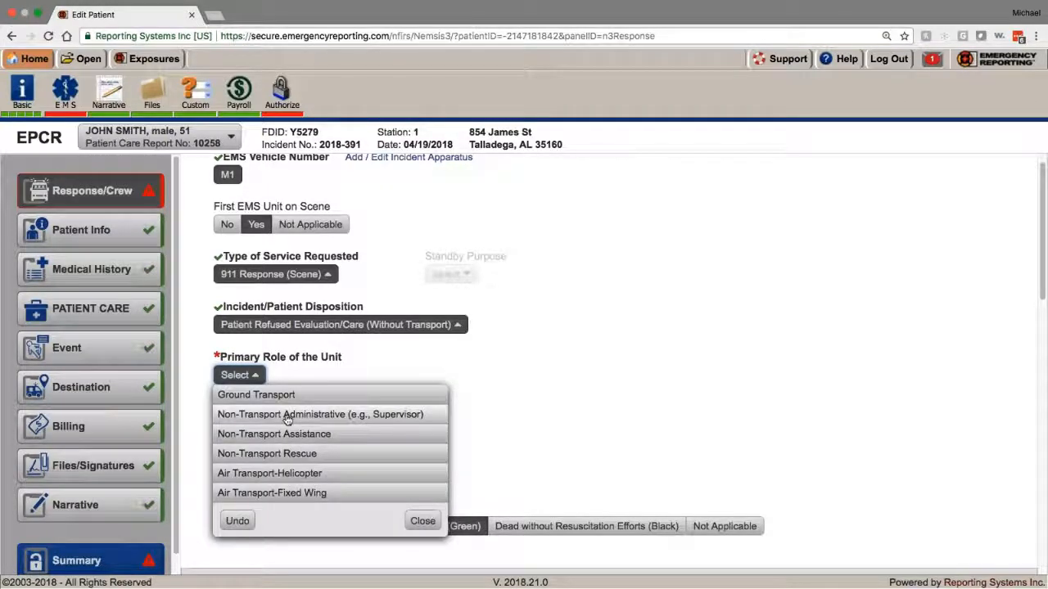
pyautogui.click(332, 382)
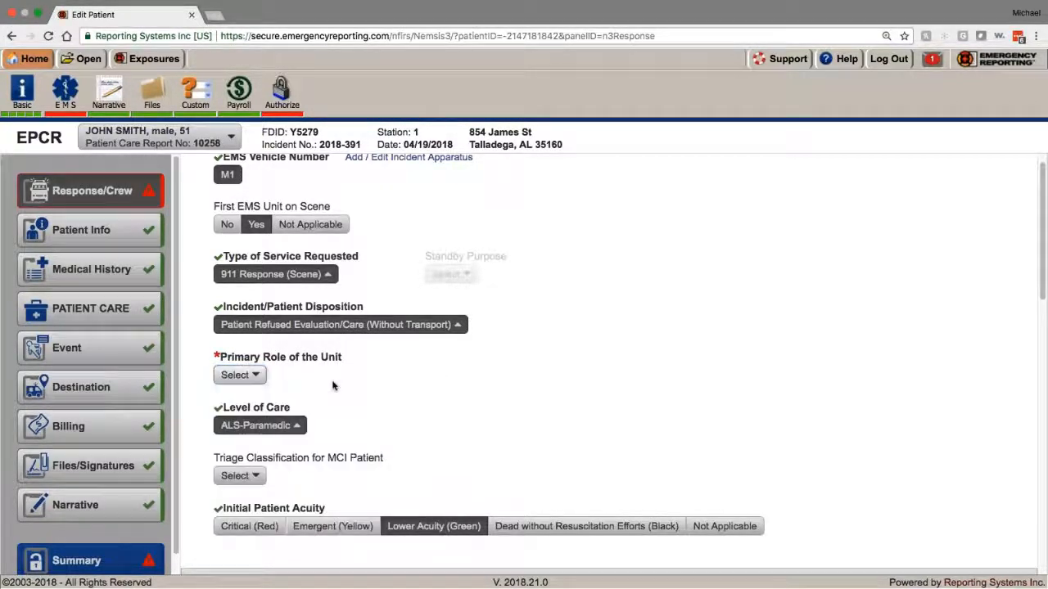
pyautogui.click(229, 177)
pyautogui.click(229, 177)
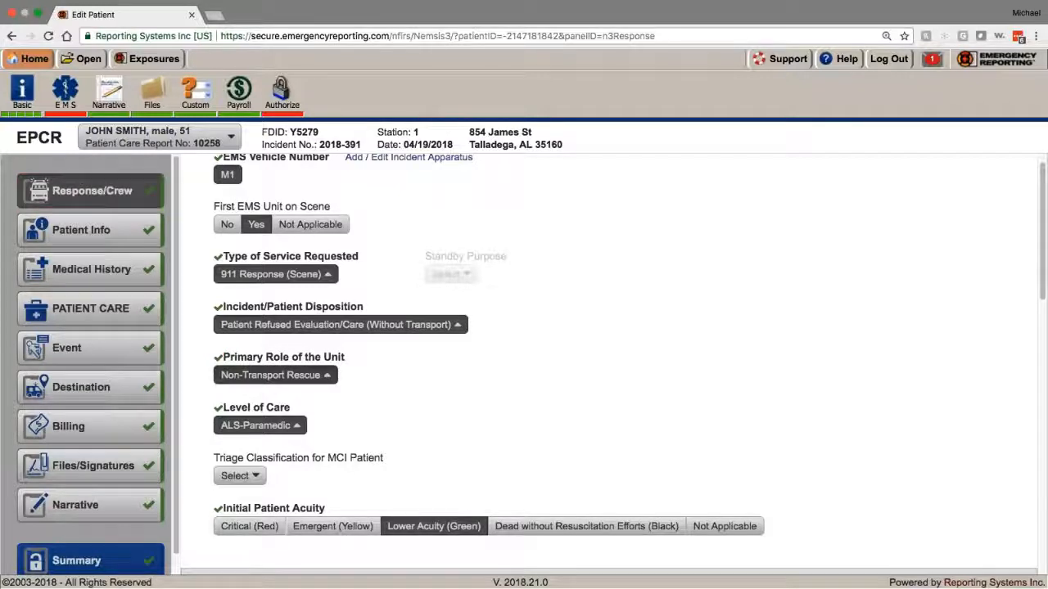
pyautogui.scroll(-2, 290, 400)
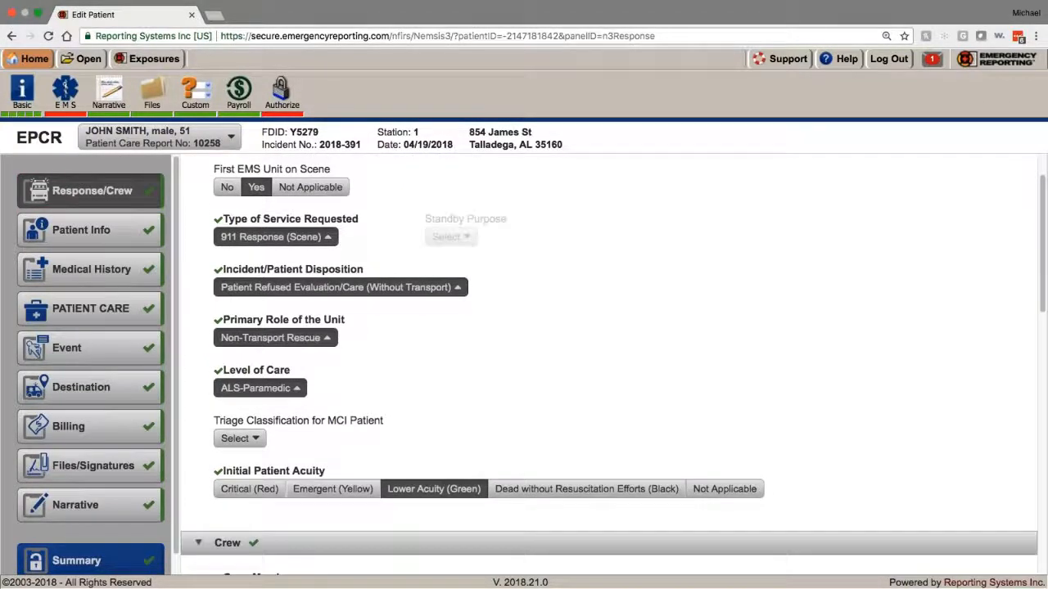
pyautogui.scroll(-4, 291, 401)
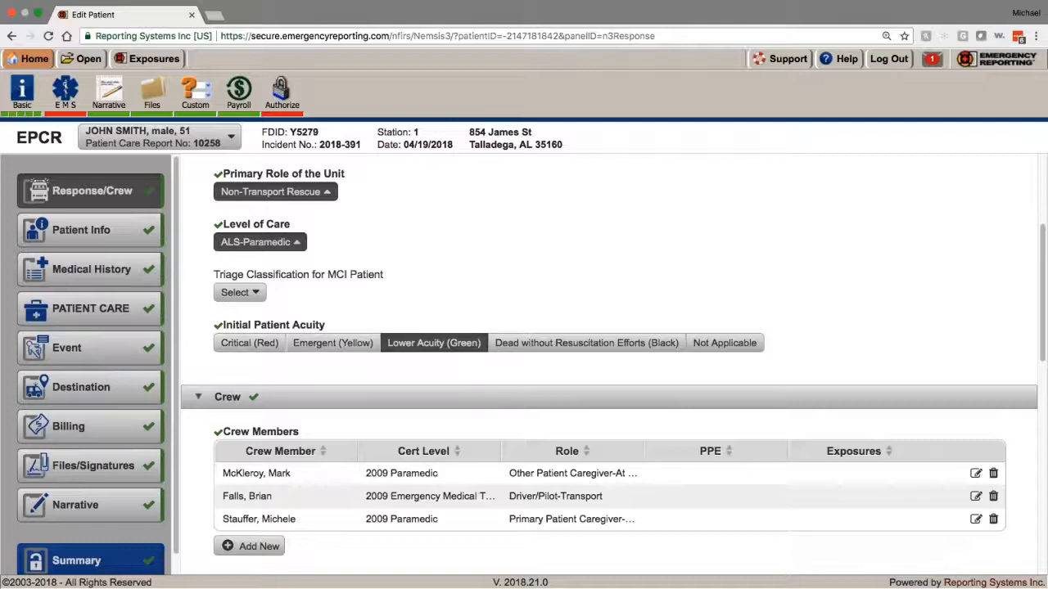
pyautogui.scroll(-5, 610, 364)
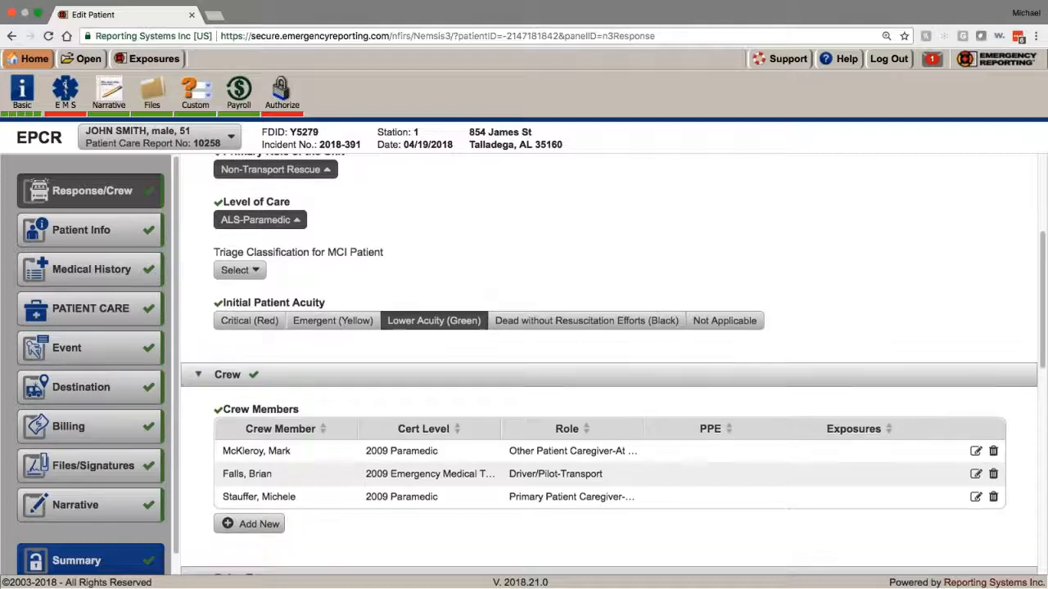
pyautogui.scroll(2, 610, 364)
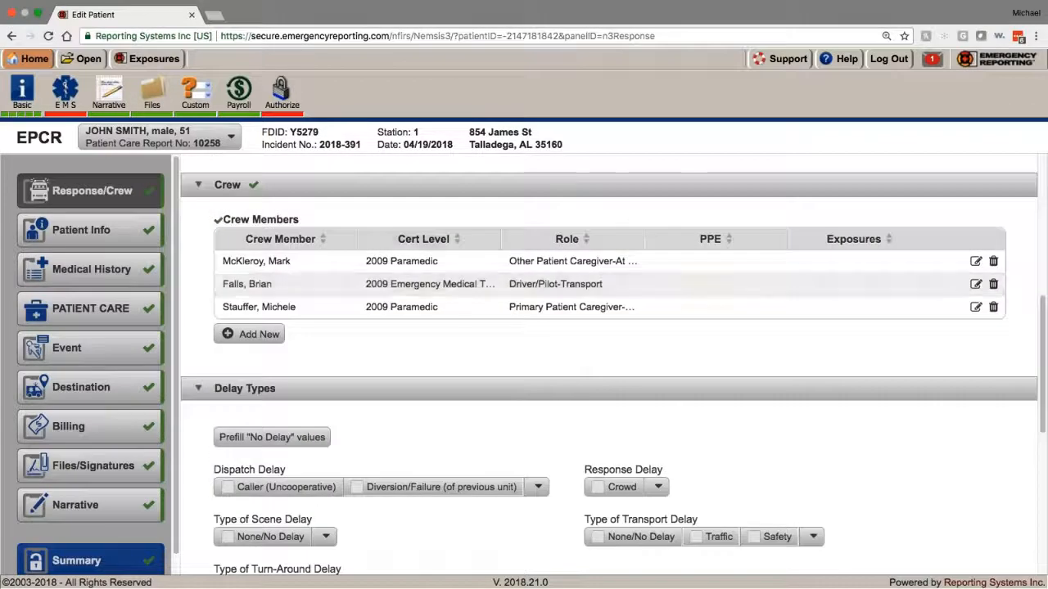
# Step: Add a new crew member, picking the matching person from the filtered crew names
pyautogui.click(253, 334)
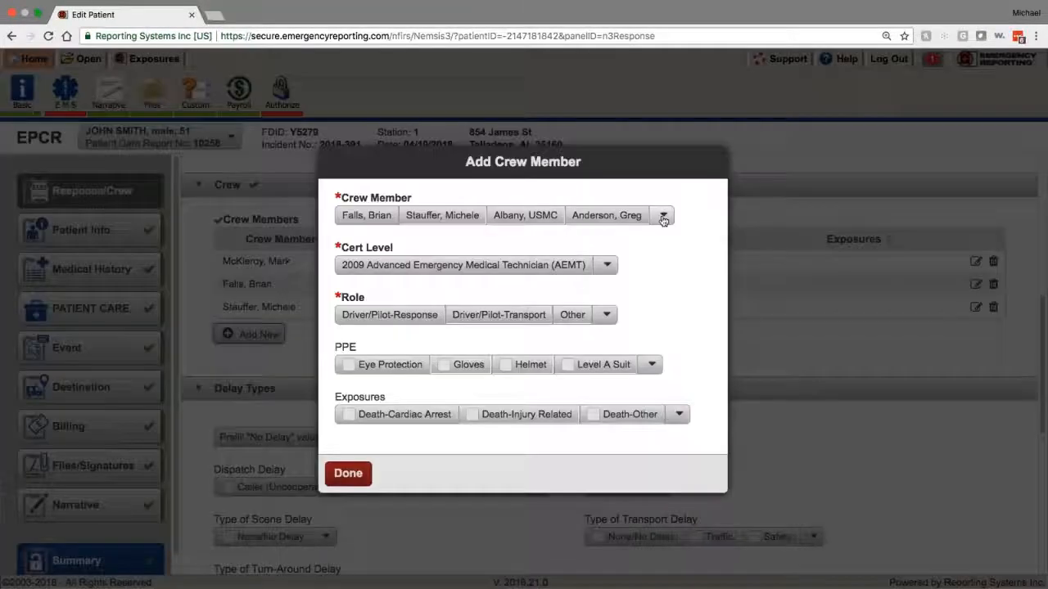
pyautogui.click(664, 217)
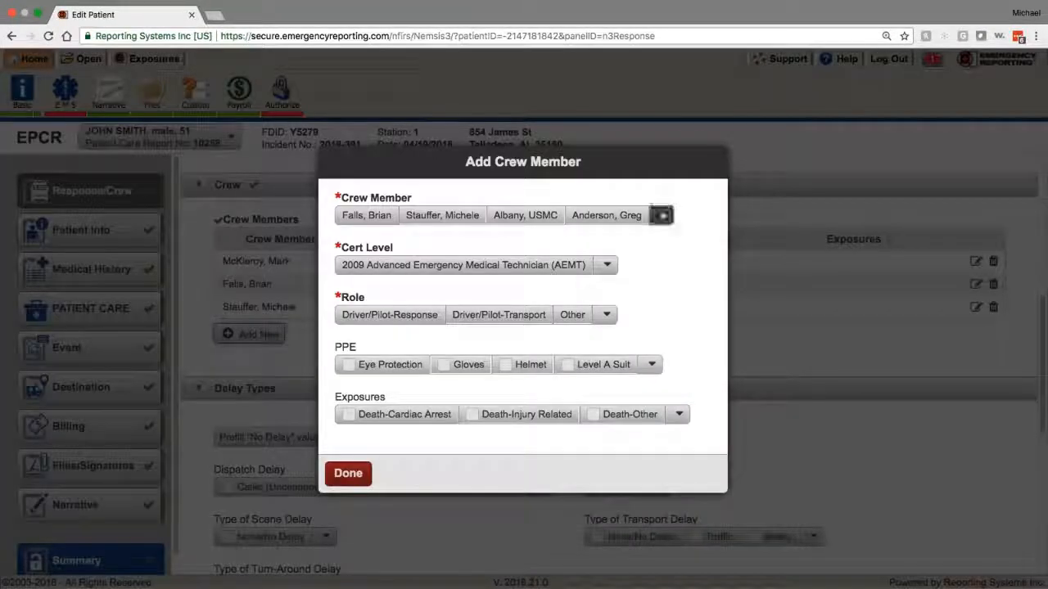
pyautogui.write('nukl')
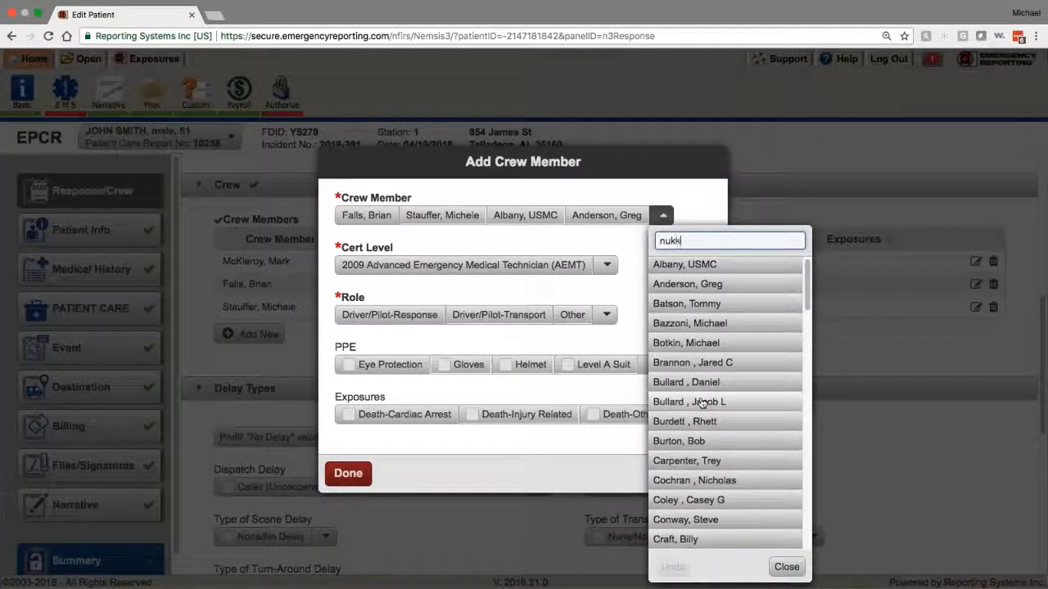
pyautogui.press('BackSpace')
pyautogui.press('BackSpace')
pyautogui.press('BackSpace')
pyautogui.press('BackSpace')
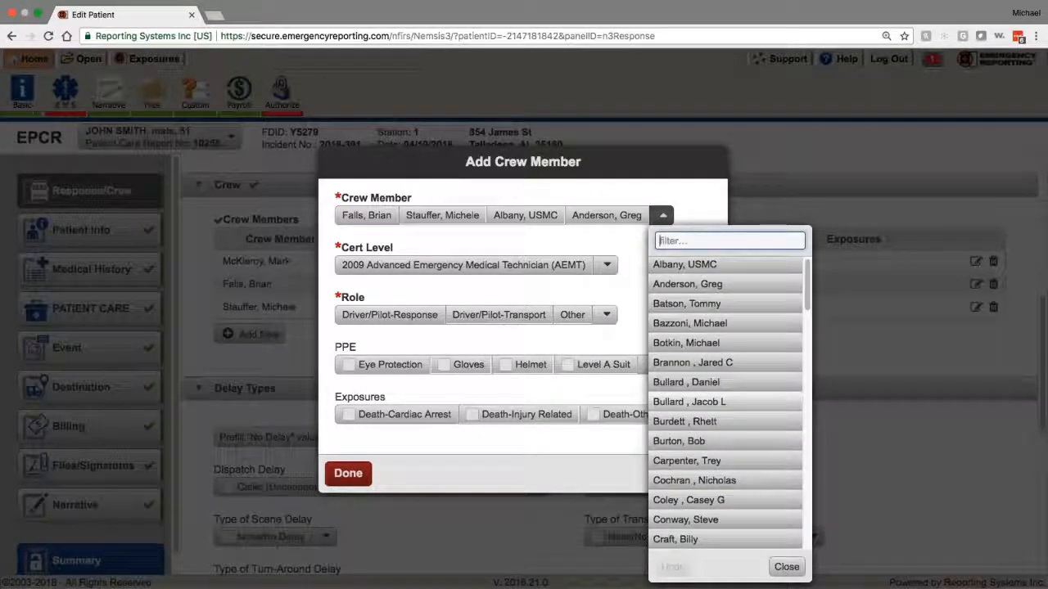
pyautogui.press('Escape')
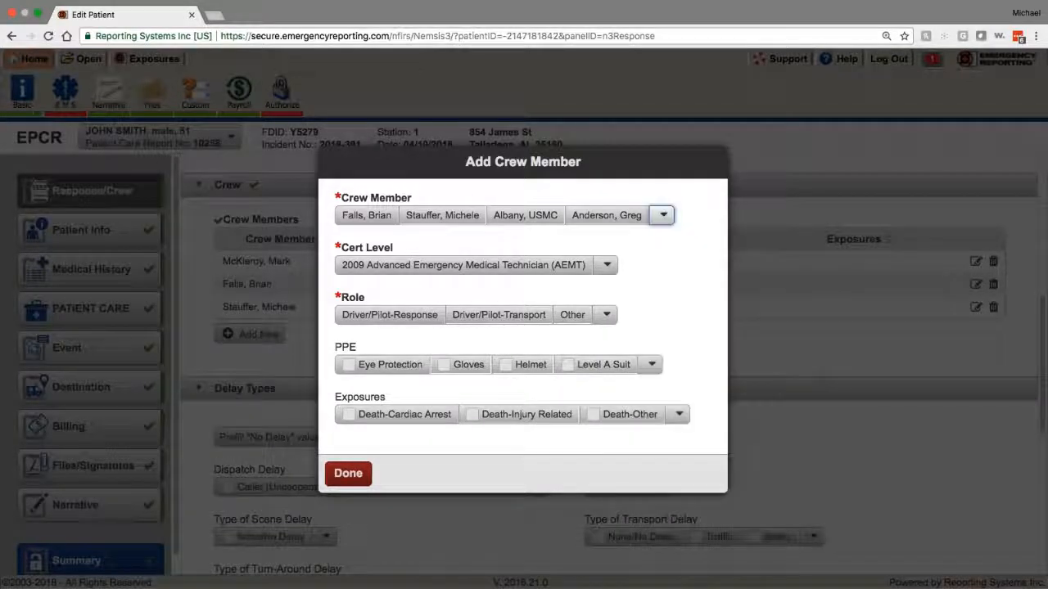
pyautogui.press('Return')
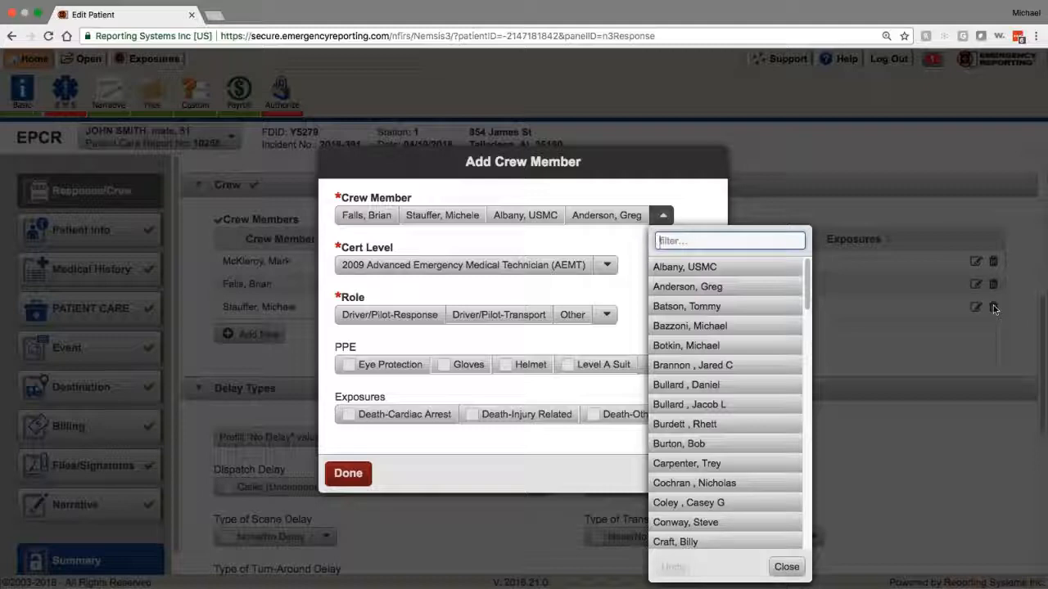
pyautogui.write('mill')
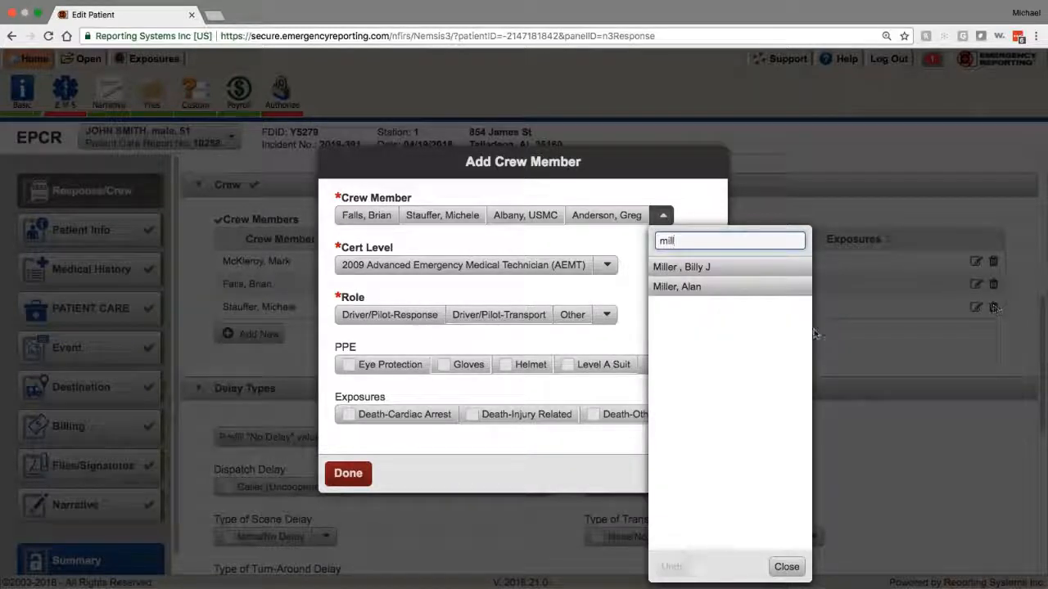
pyautogui.click(753, 289)
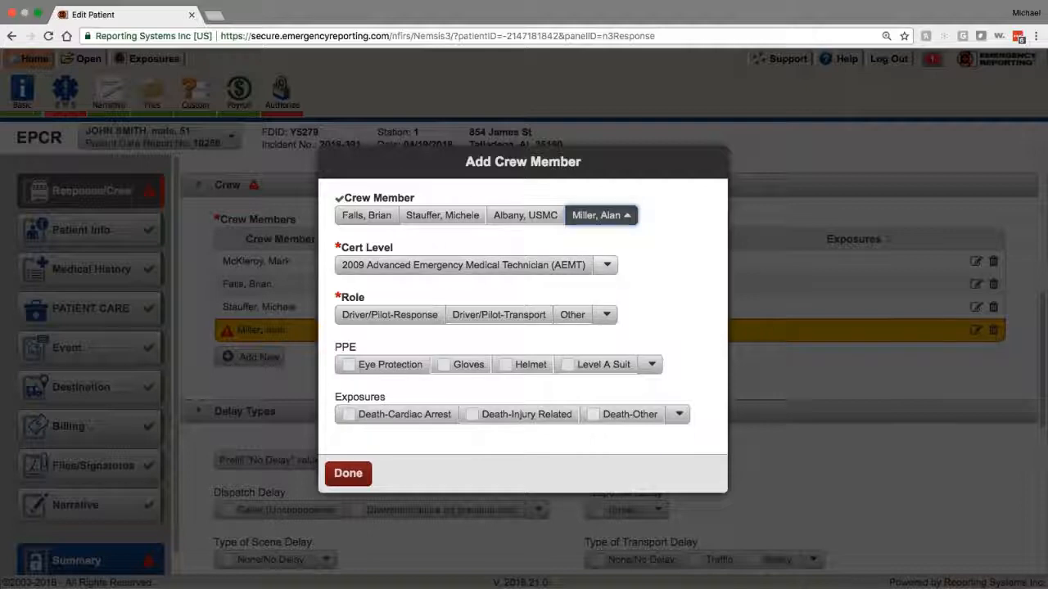
# Step: Set the new member's cert level to 2009 Paramedic and role to Other Patient Caregiver-At Scene
pyautogui.click(606, 266)
pyautogui.click(631, 344)
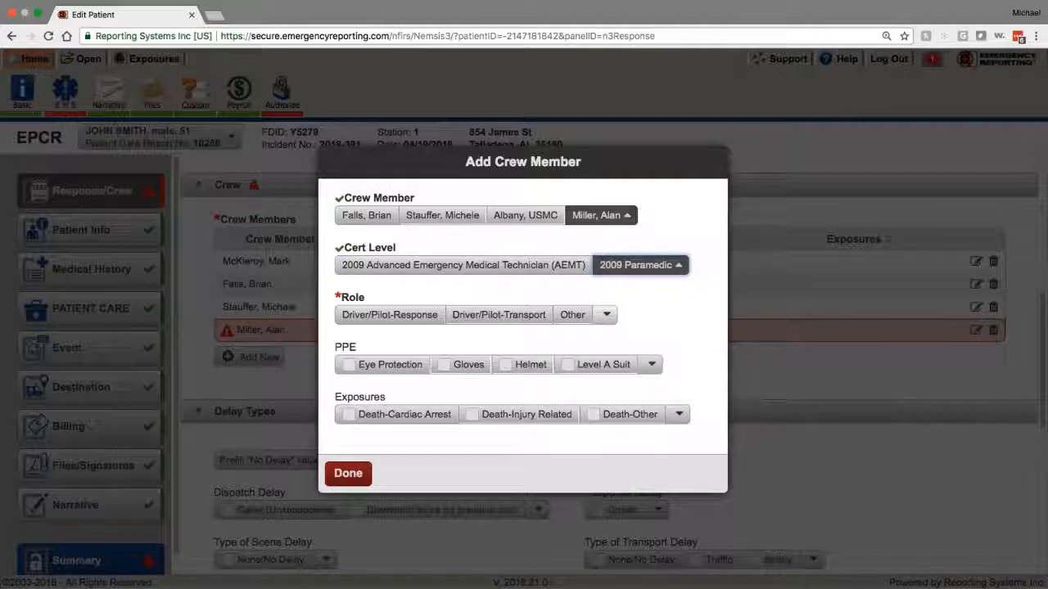
pyautogui.click(606, 315)
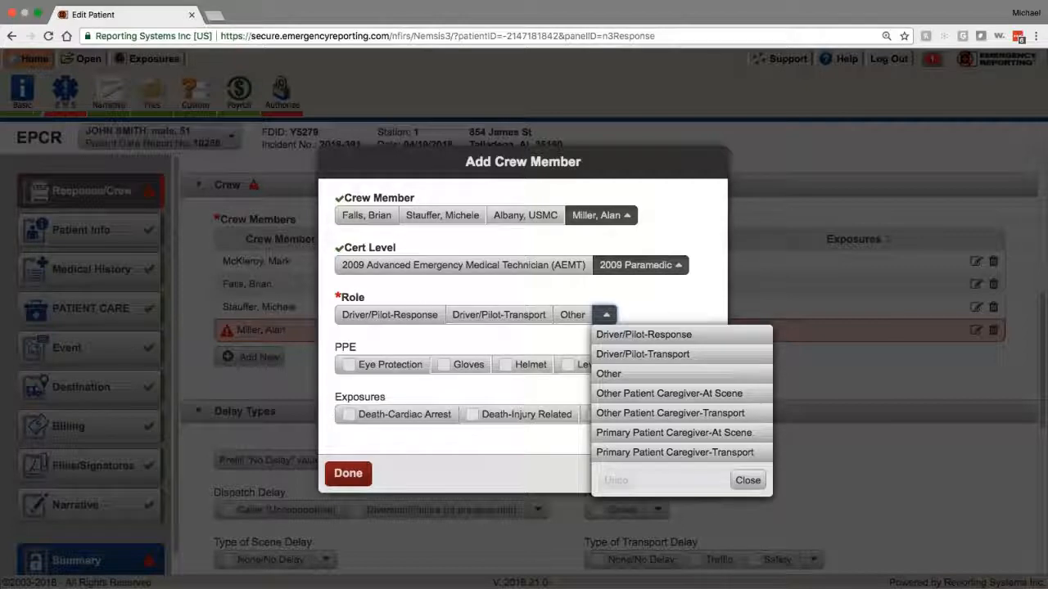
pyautogui.click(646, 393)
pyautogui.click(623, 415)
# Step: Clear the Death-Other exposure, leave PPE and exposures empty, and save the fourth crew member
pyautogui.click(647, 416)
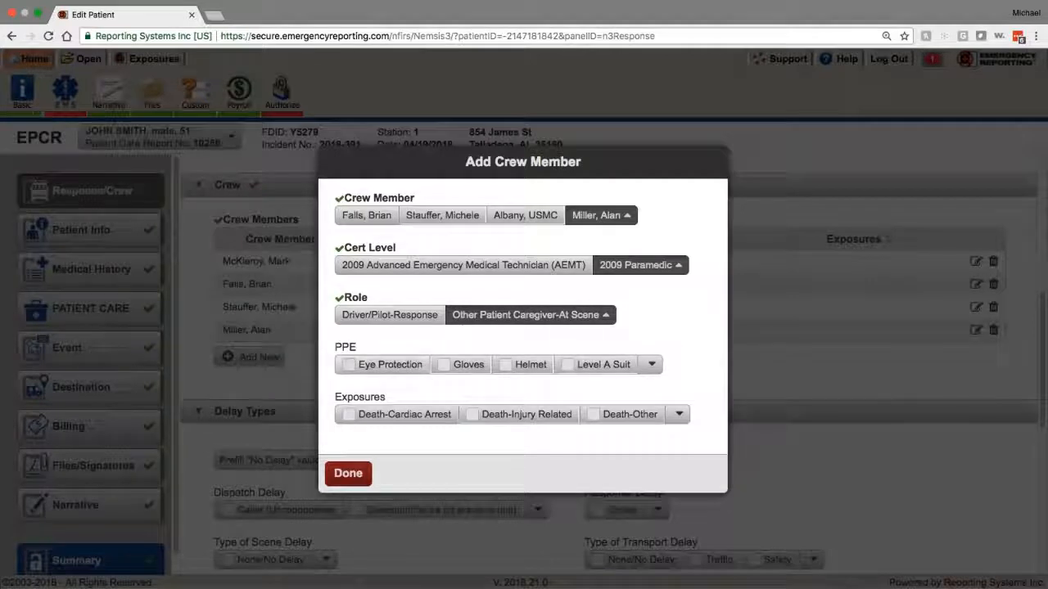
pyautogui.click(651, 366)
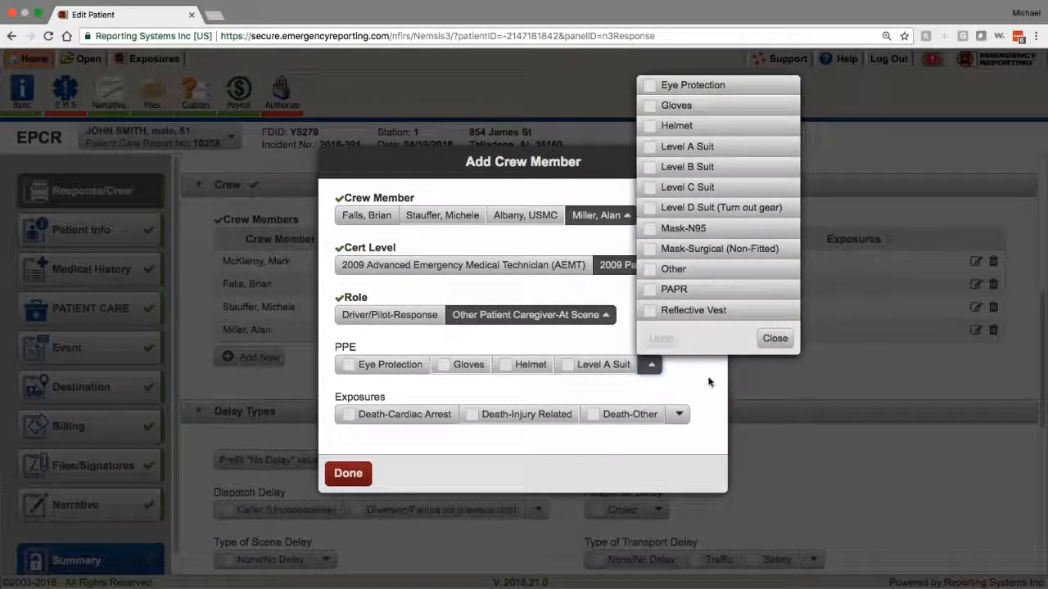
pyautogui.click(701, 413)
pyautogui.click(679, 414)
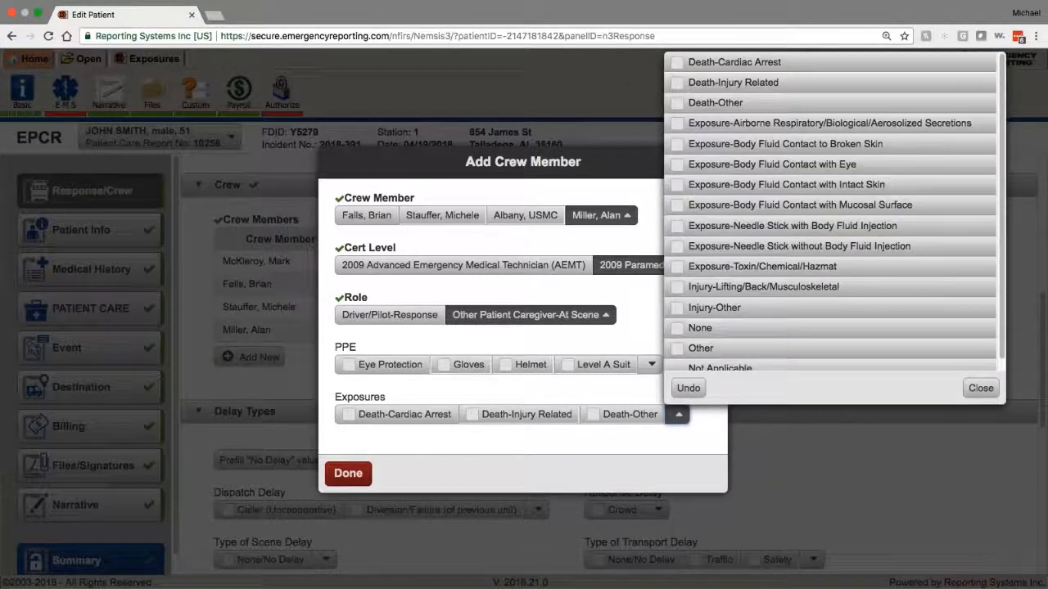
pyautogui.scroll(-1, 743, 290)
pyautogui.click(679, 415)
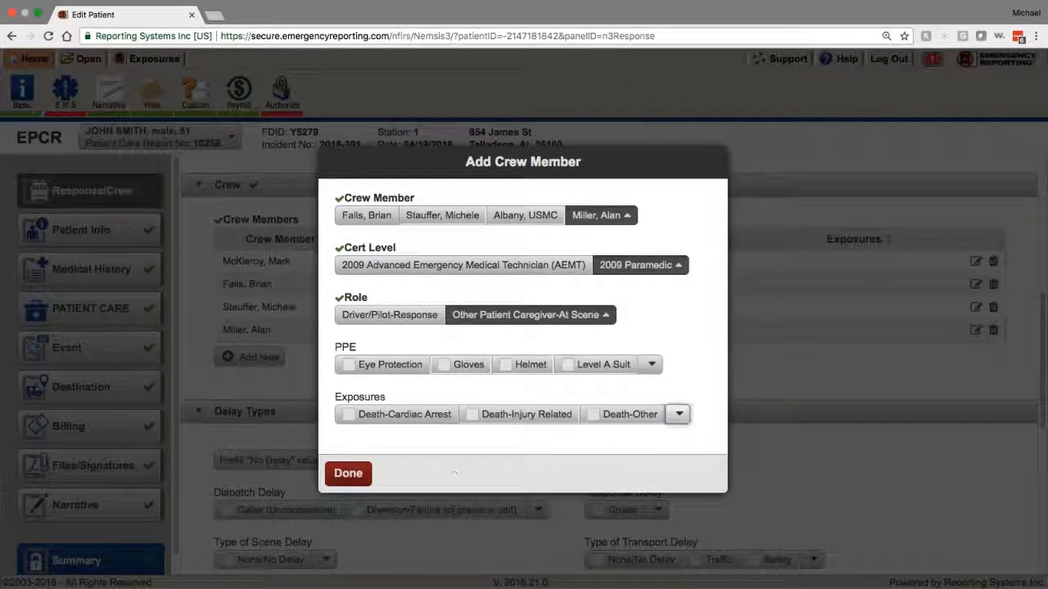
pyautogui.click(353, 475)
pyautogui.scroll(-4, 366, 439)
pyautogui.scroll(3, 365, 440)
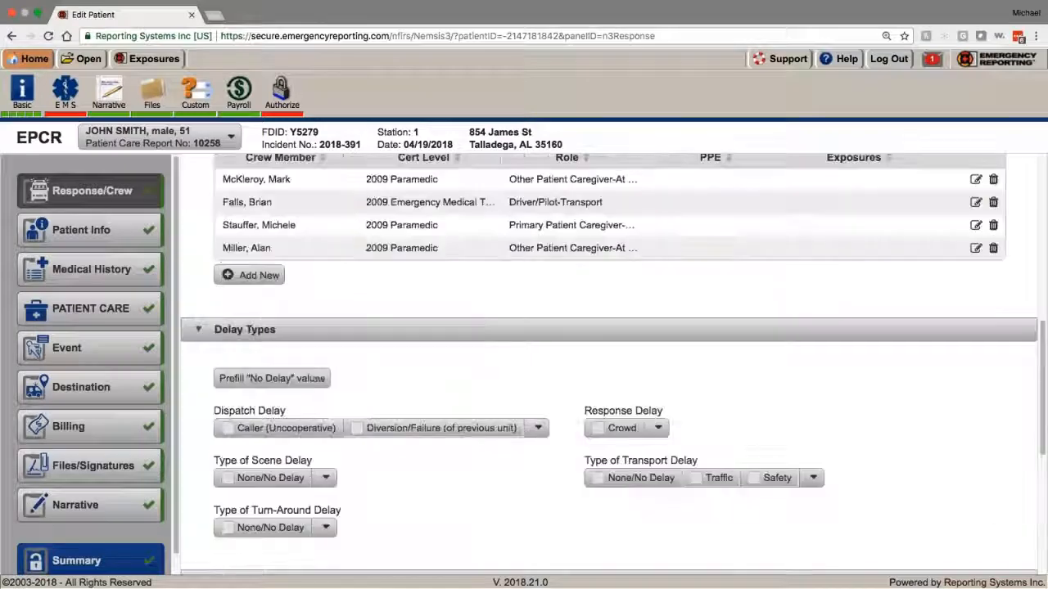
pyautogui.scroll(-1, 365, 440)
pyautogui.scroll(-1, 524, 385)
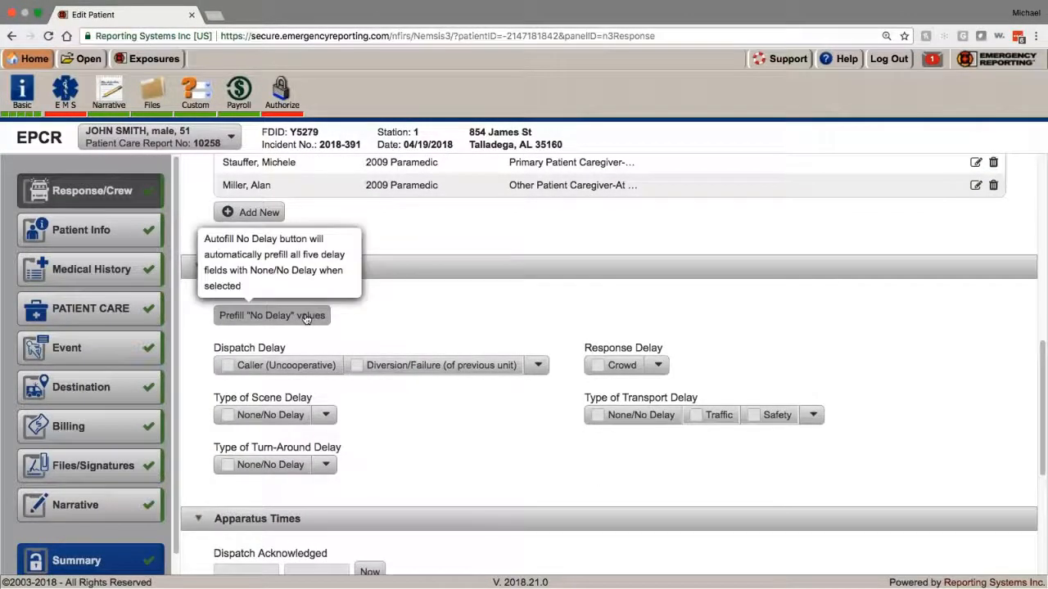
pyautogui.click(278, 315)
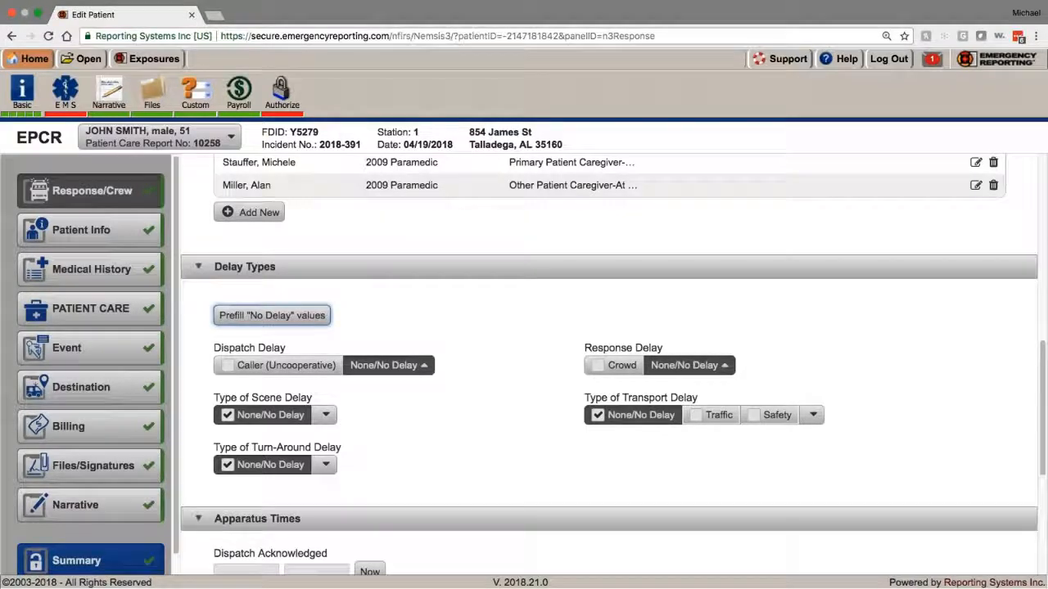
pyautogui.scroll(-5, 369, 437)
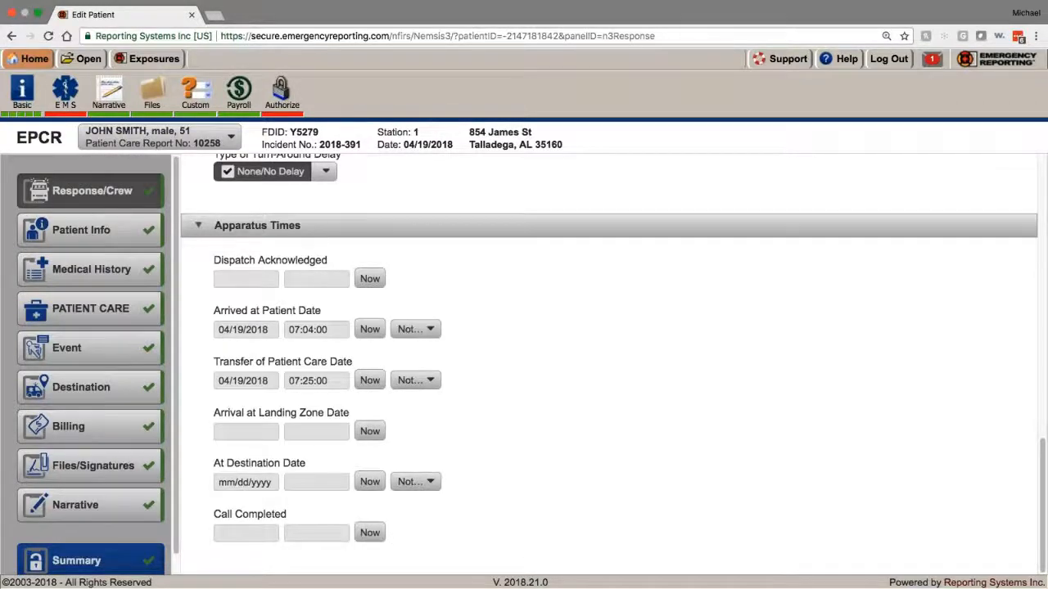
pyautogui.scroll(10, 264, 497)
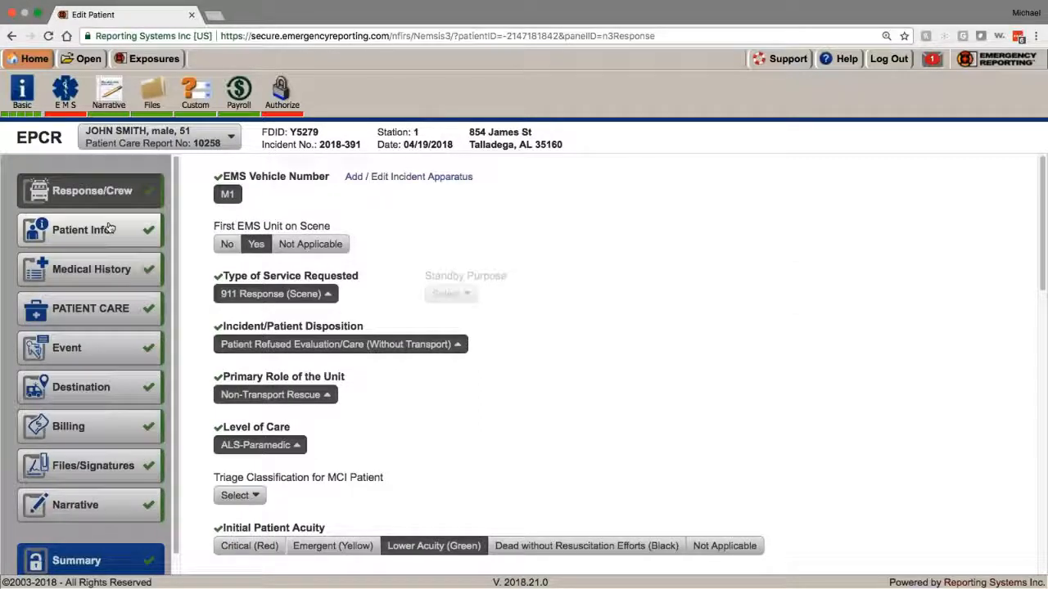
# Step: Review the Response/Crew members table, then return to the patient's Patient Info page
pyautogui.click(136, 227)
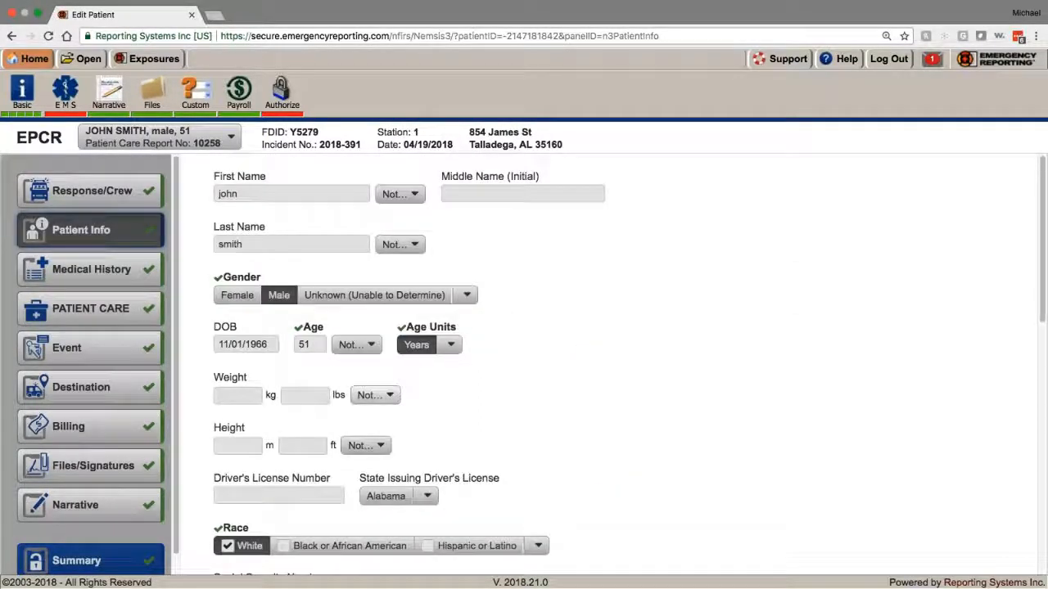
pyautogui.click(131, 192)
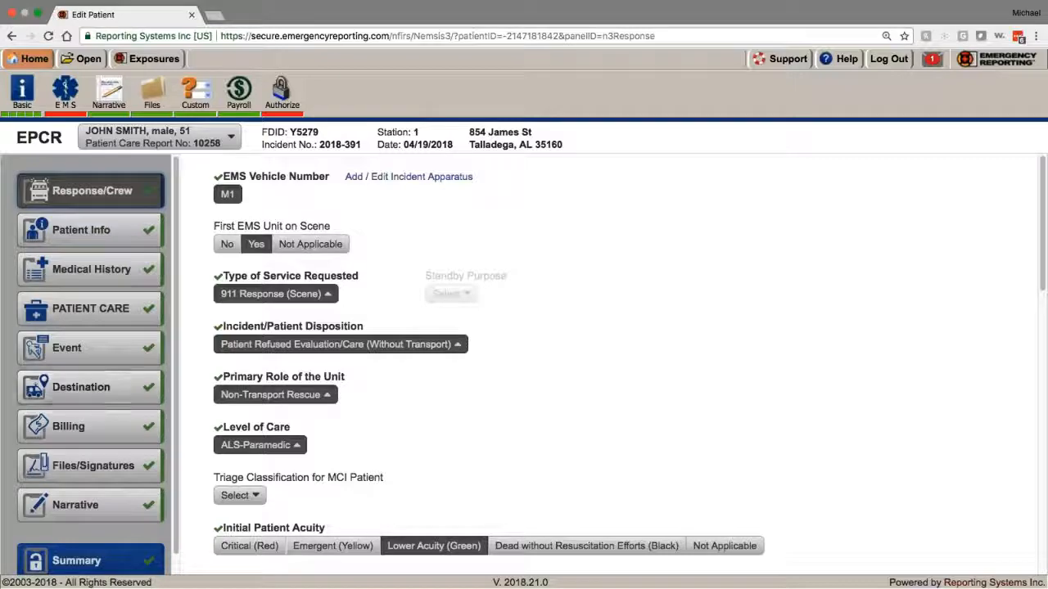
pyautogui.scroll(-5, 426, 448)
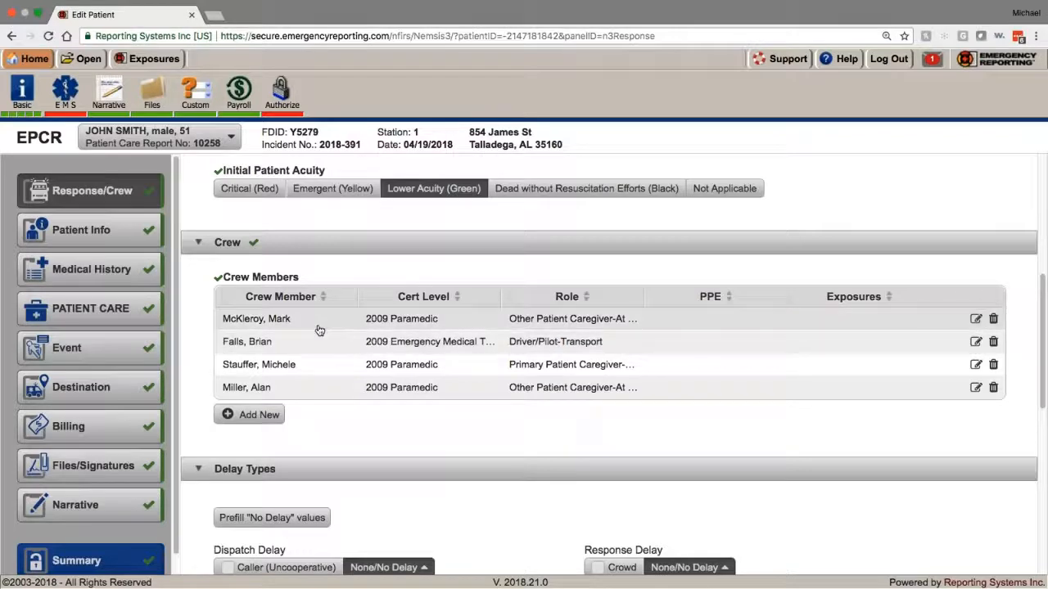
pyautogui.click(122, 242)
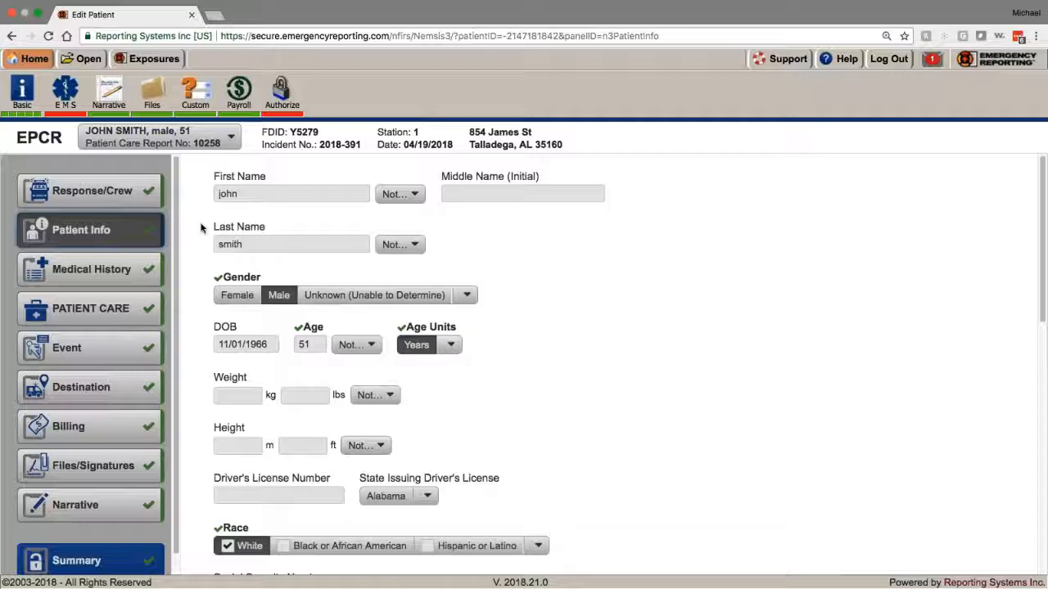
pyautogui.scroll(-1, 277, 263)
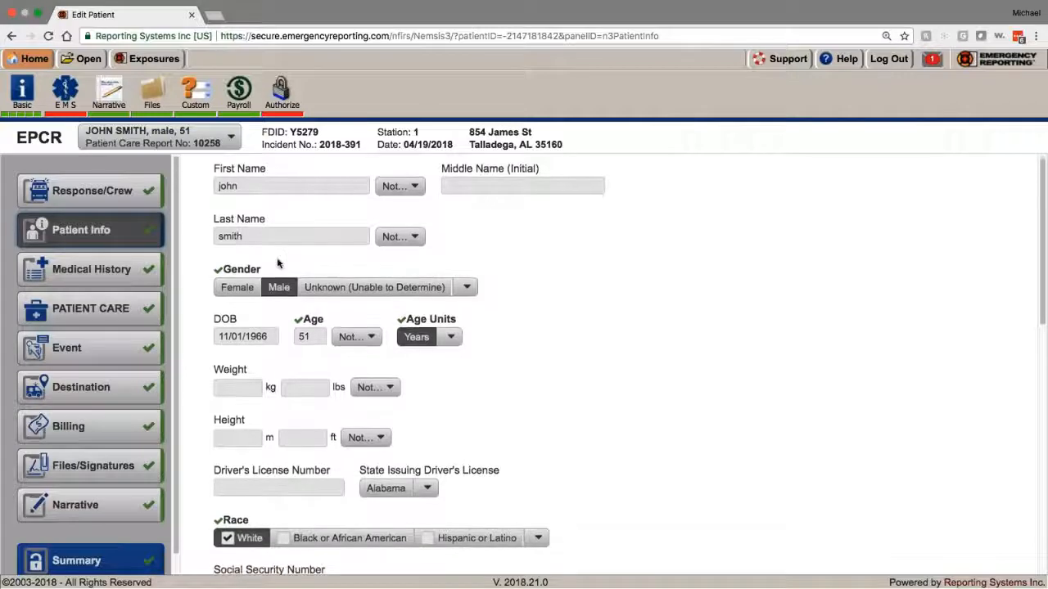
pyautogui.scroll(1, 278, 264)
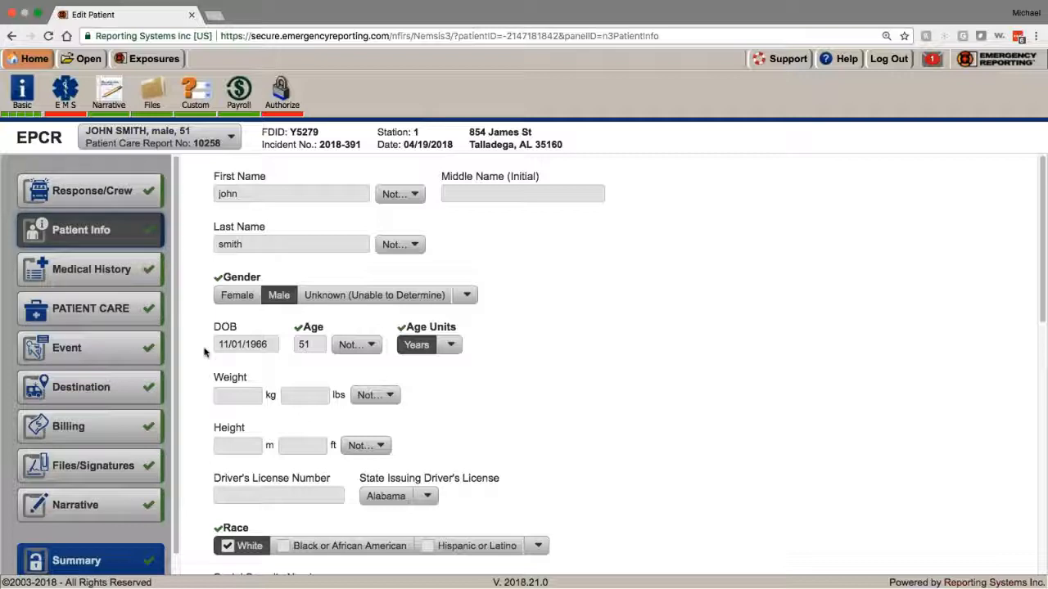
pyautogui.scroll(-4, 187, 323)
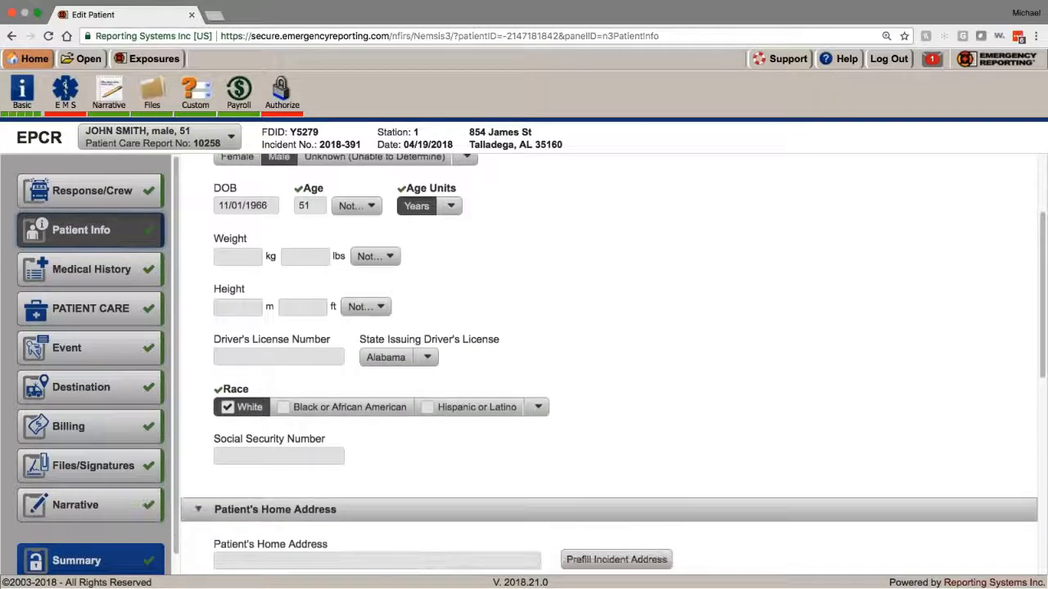
pyautogui.scroll(4, 267, 228)
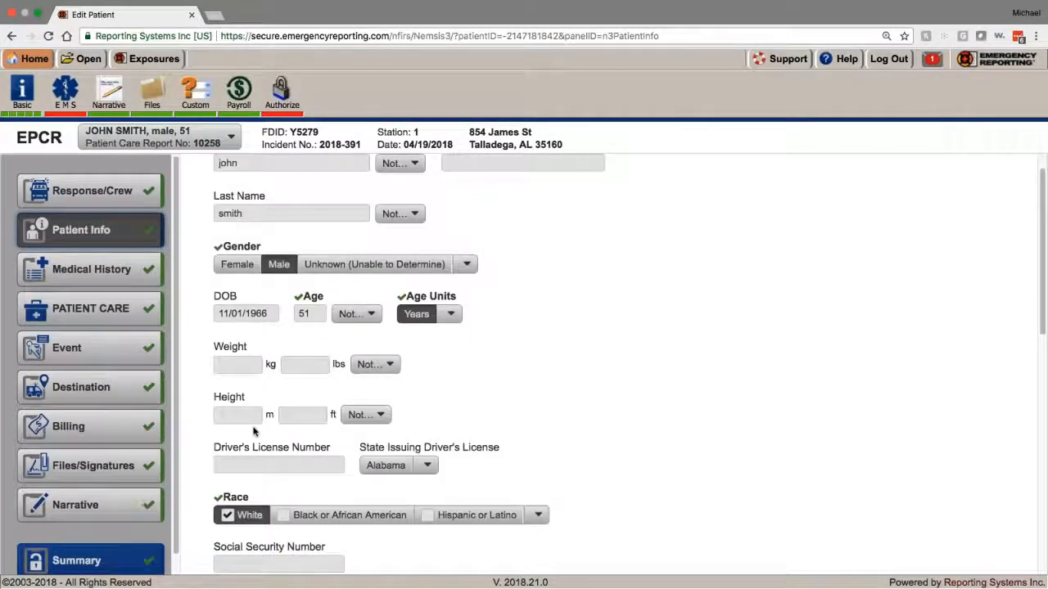
pyautogui.scroll(-1, 267, 229)
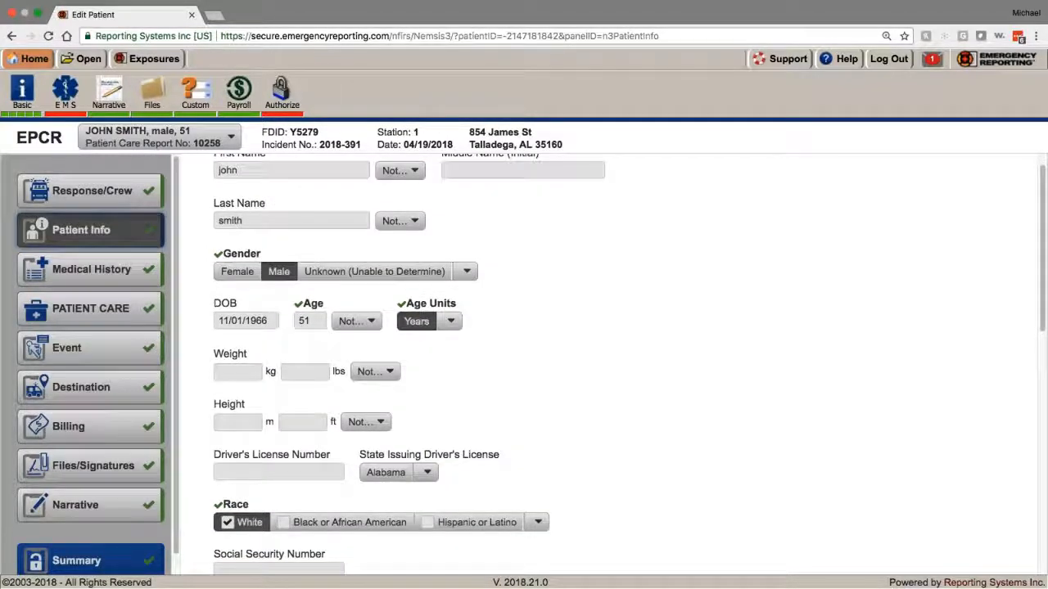
pyautogui.scroll(-3, 609, 361)
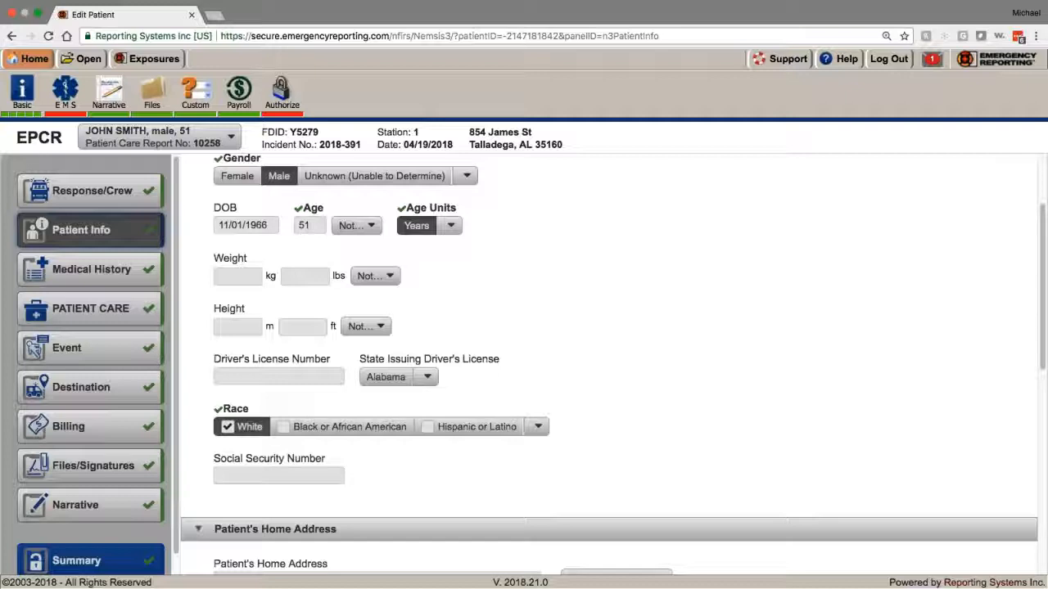
pyautogui.scroll(4, 307, 391)
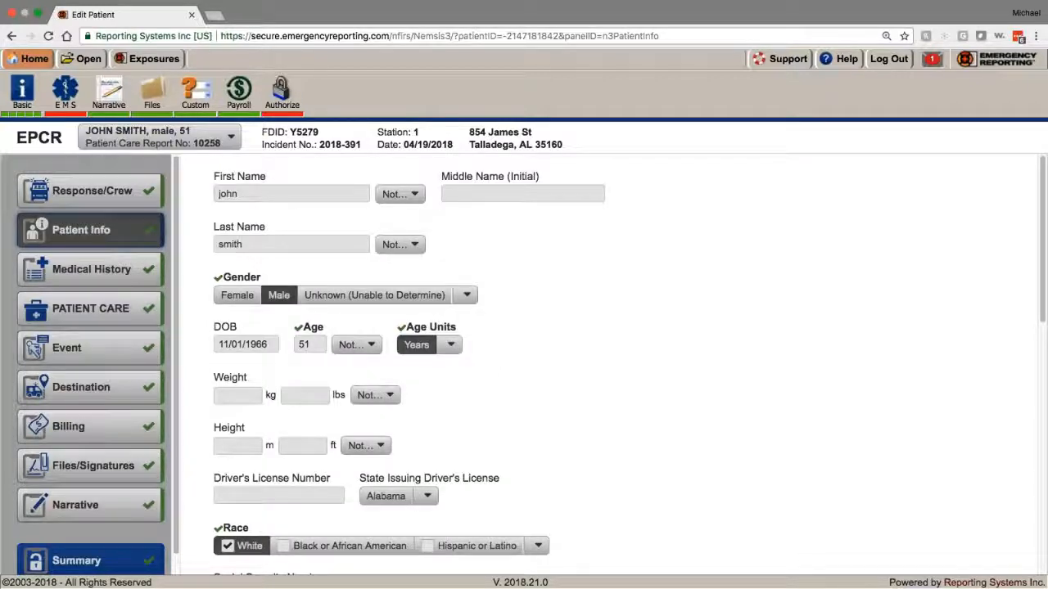
pyautogui.click(272, 345)
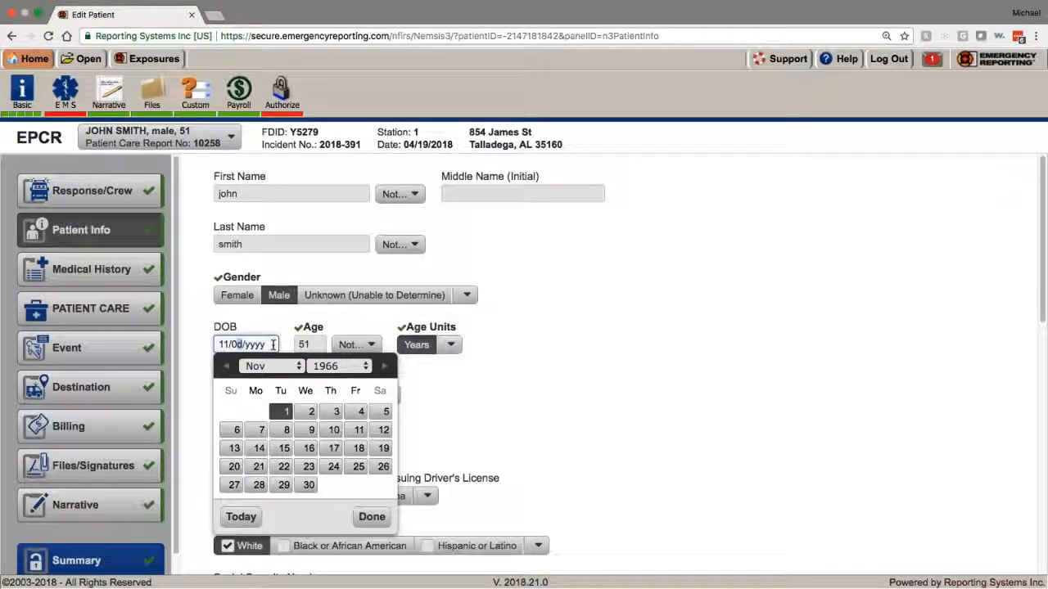
pyautogui.press('Tab')
pyautogui.press('Tab')
pyautogui.press('Tab')
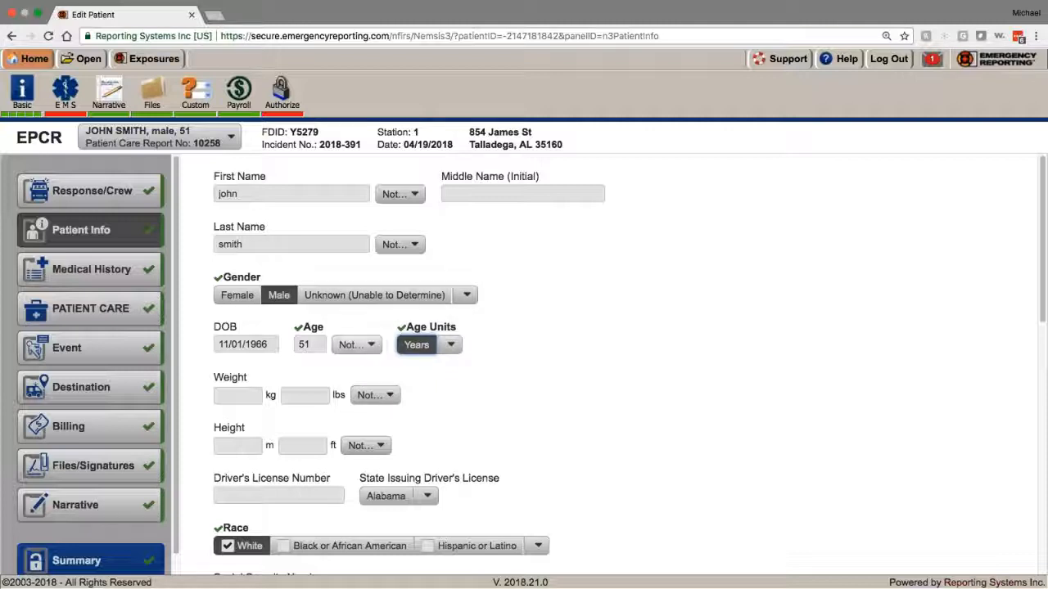
pyautogui.scroll(-1, 316, 342)
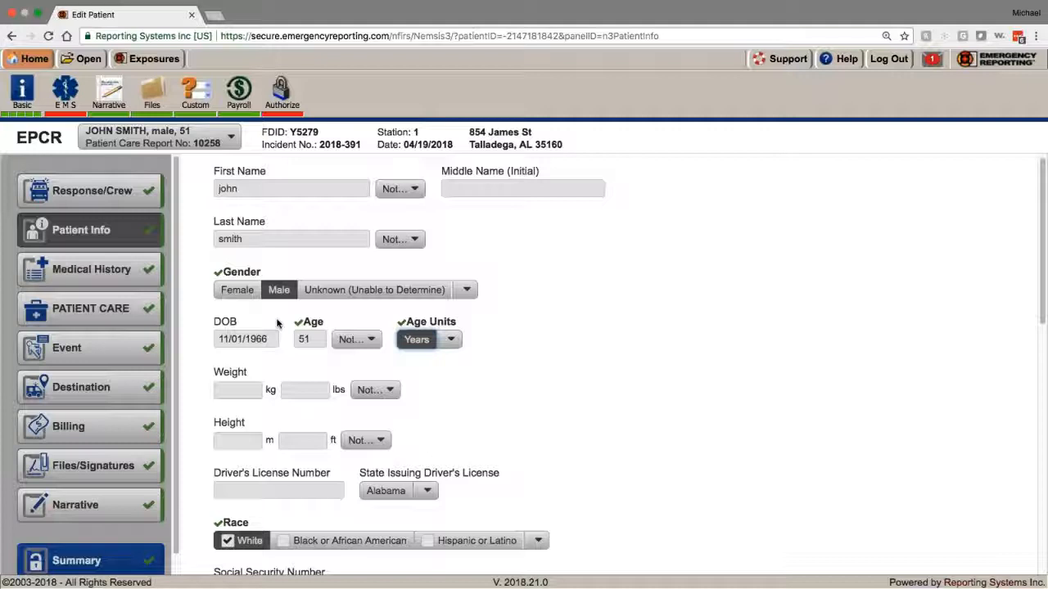
pyautogui.scroll(-3, 511, 360)
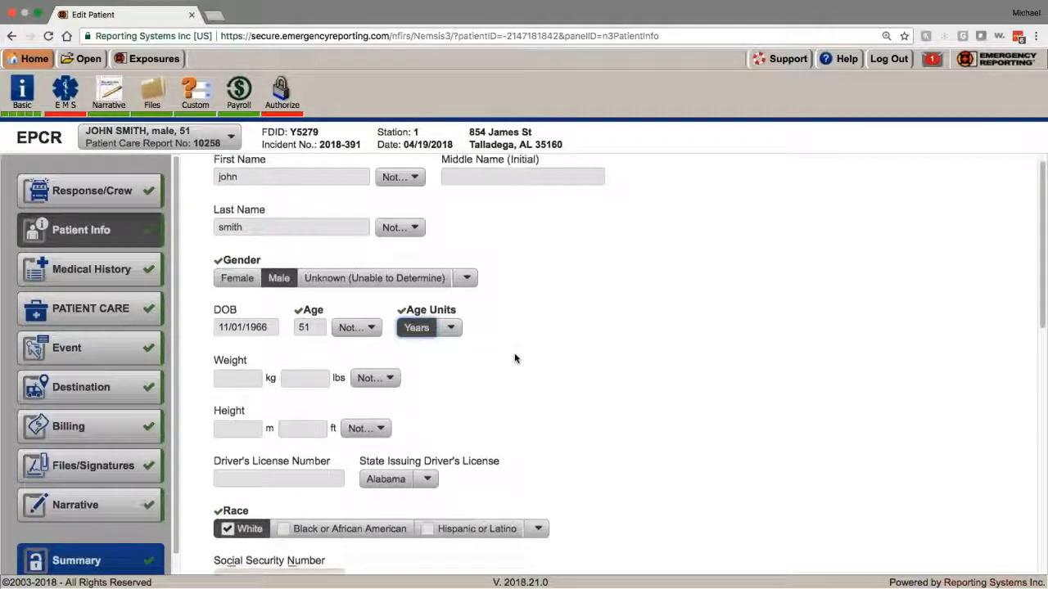
pyautogui.scroll(-2, 508, 362)
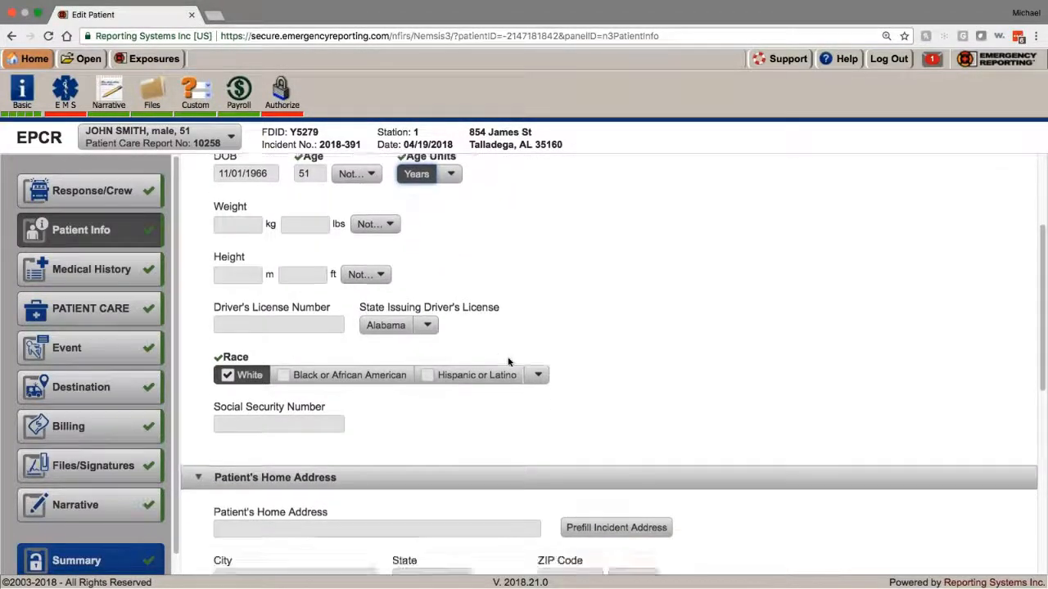
pyautogui.scroll(-2, 508, 362)
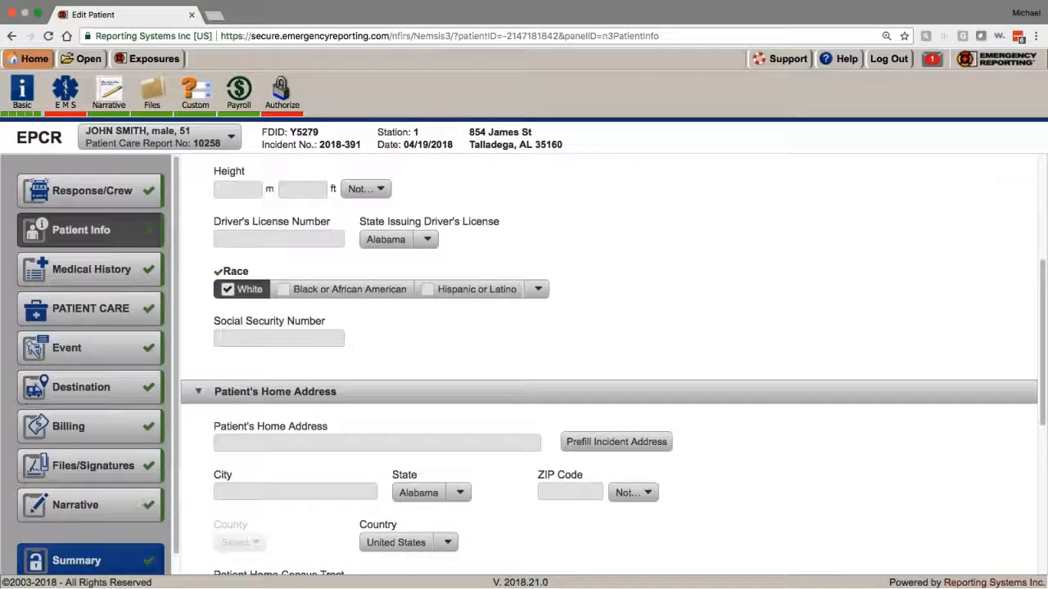
# Step: Glance at Billing's Insurance fields and the Patient Info home address, then go back to Response/Crew
pyautogui.click(89, 436)
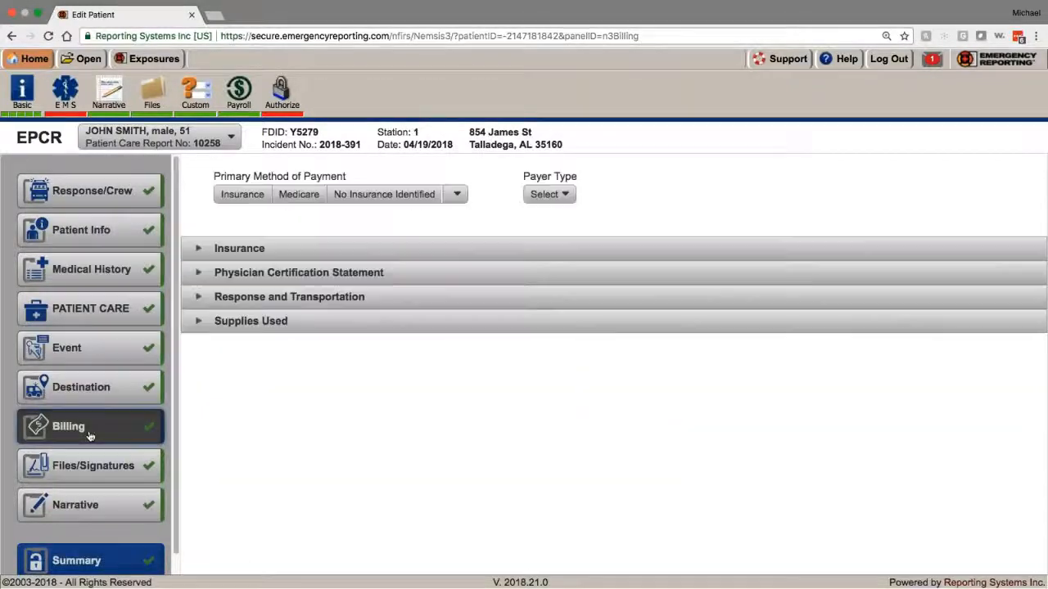
pyautogui.click(204, 256)
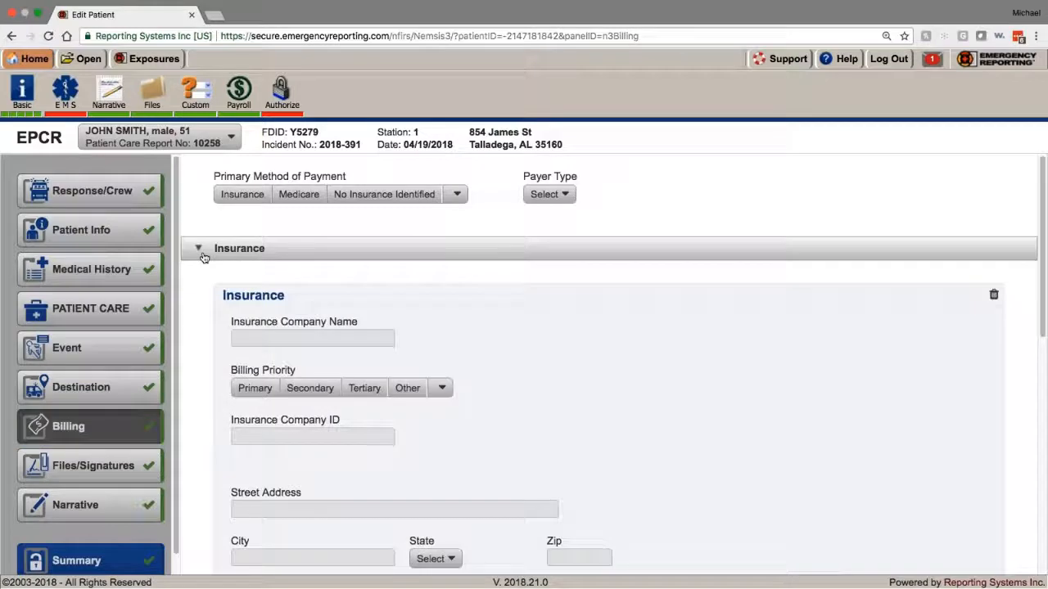
pyautogui.click(203, 257)
pyautogui.click(100, 244)
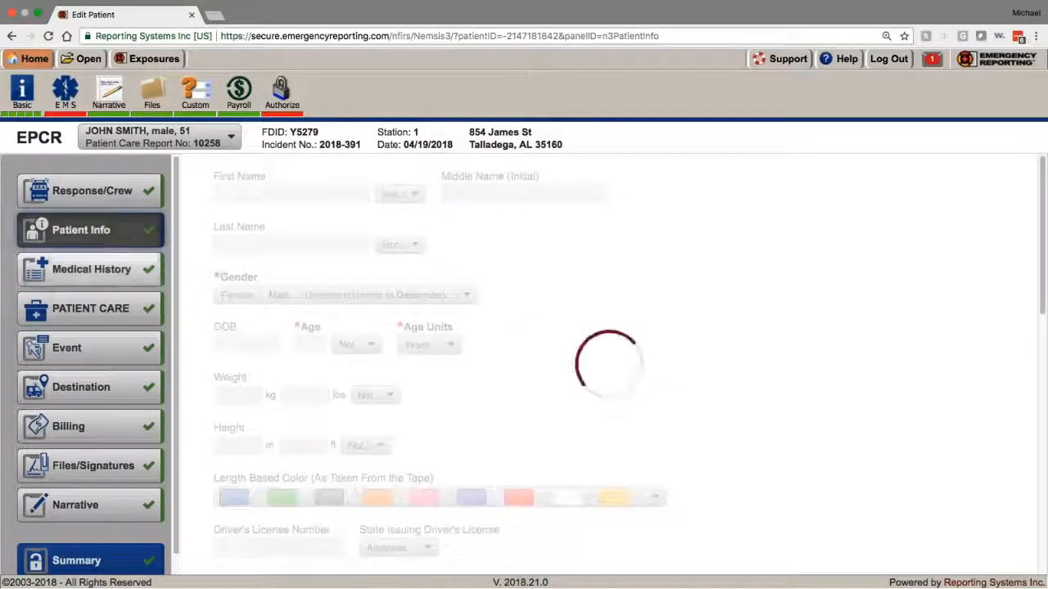
pyautogui.scroll(-4, 311, 377)
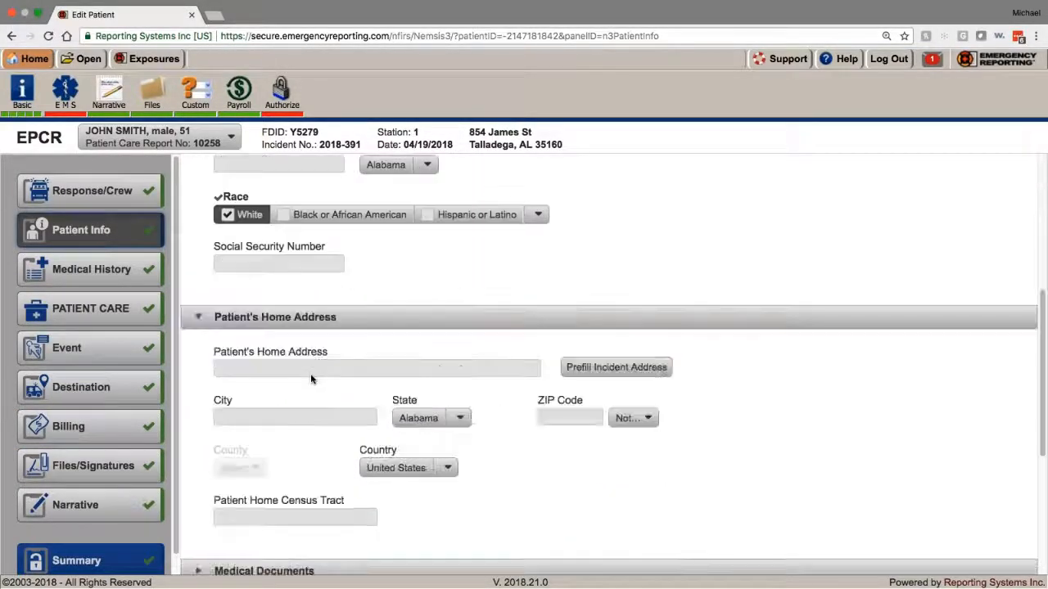
pyautogui.scroll(-1, 311, 377)
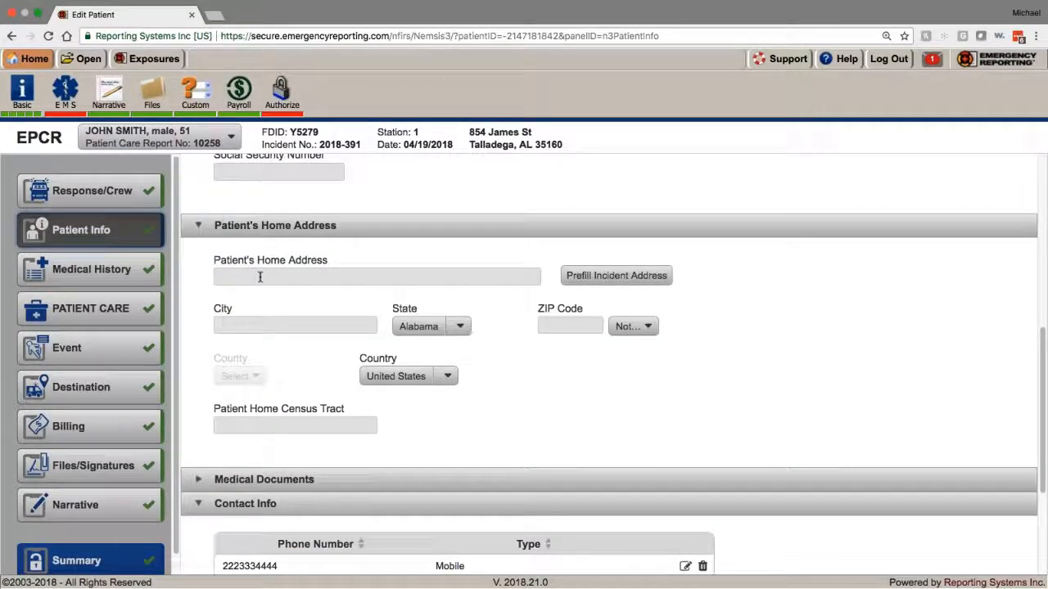
pyautogui.click(91, 191)
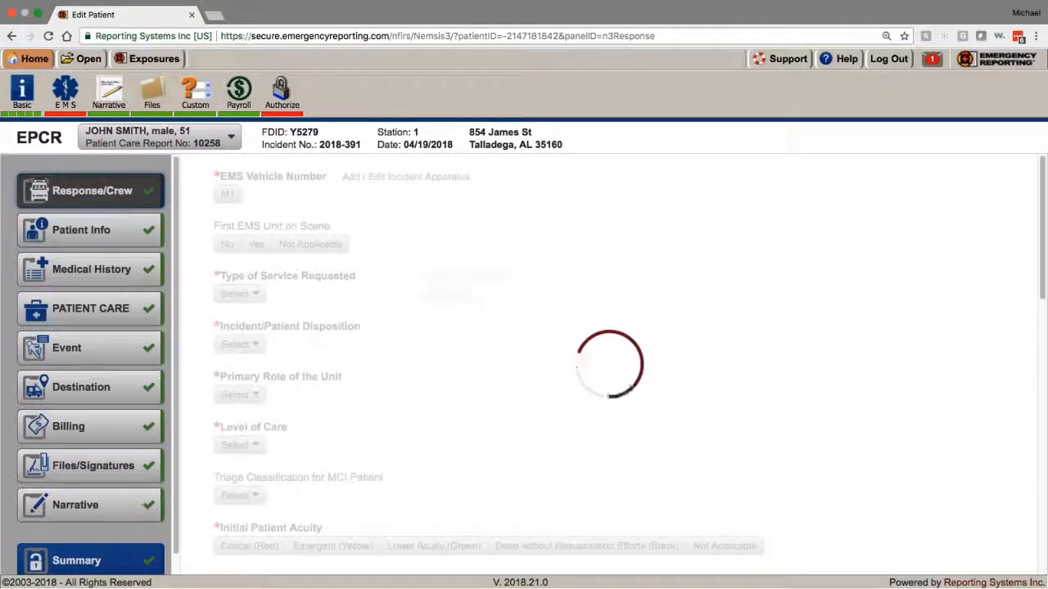
# Step: Set the disposition to Patient Treated, Transported by this EMS Unit, then move to Patient Info
pyautogui.click(282, 347)
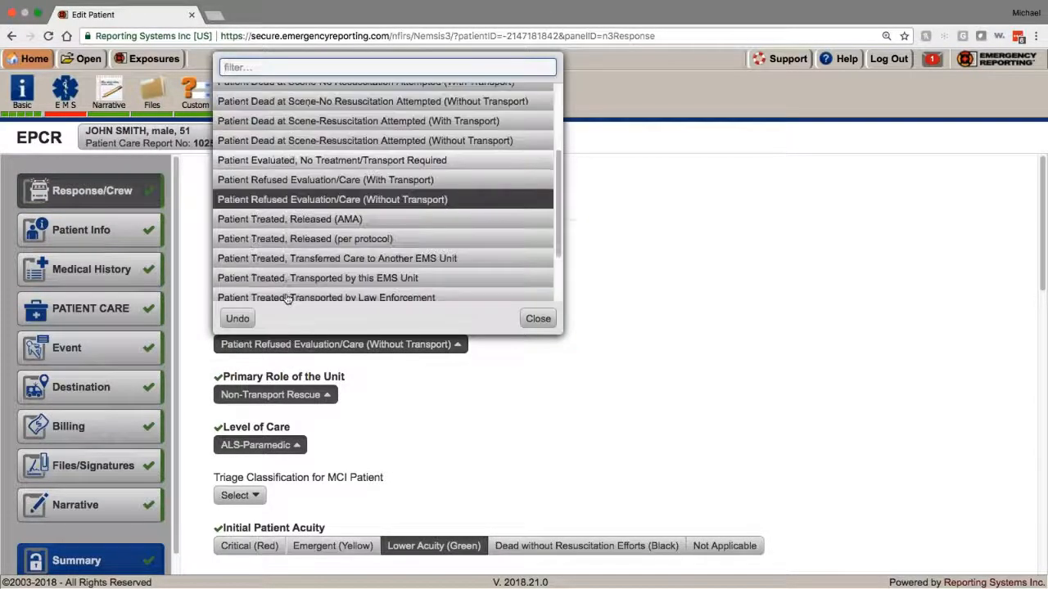
pyautogui.scroll(-3, 287, 296)
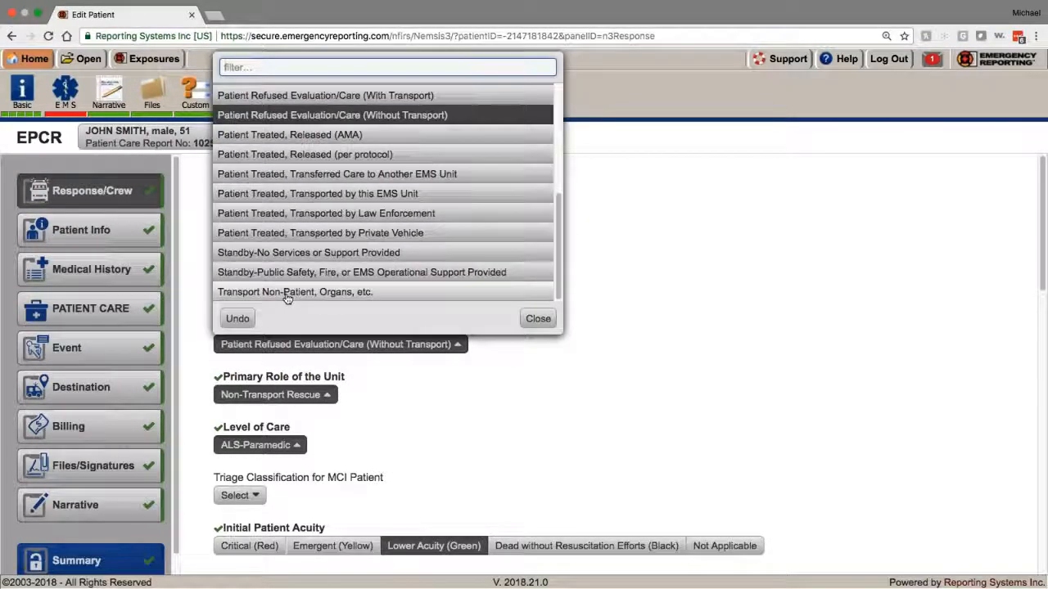
pyautogui.click(304, 194)
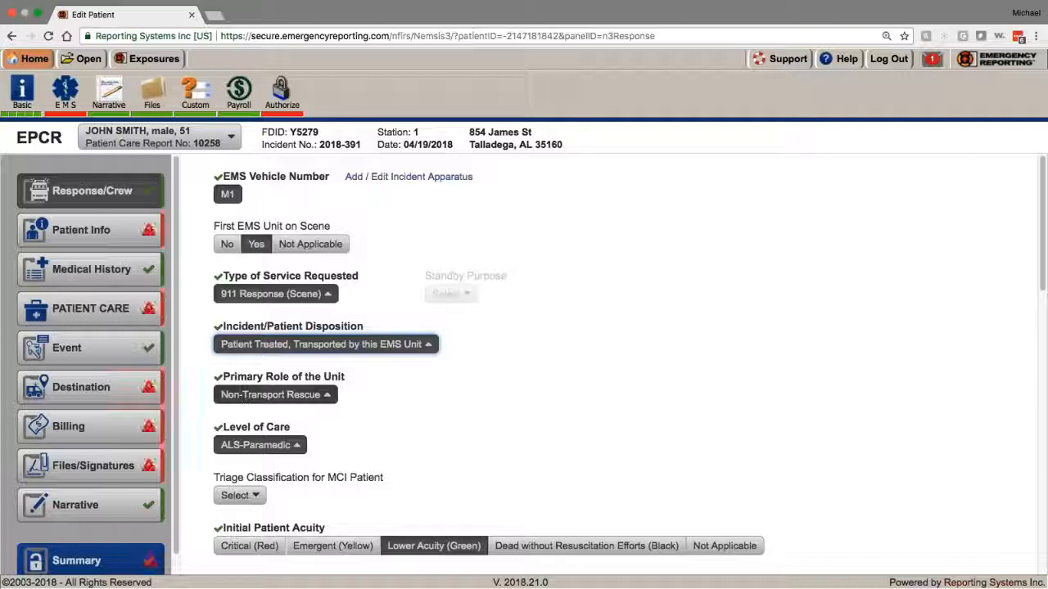
pyautogui.click(115, 231)
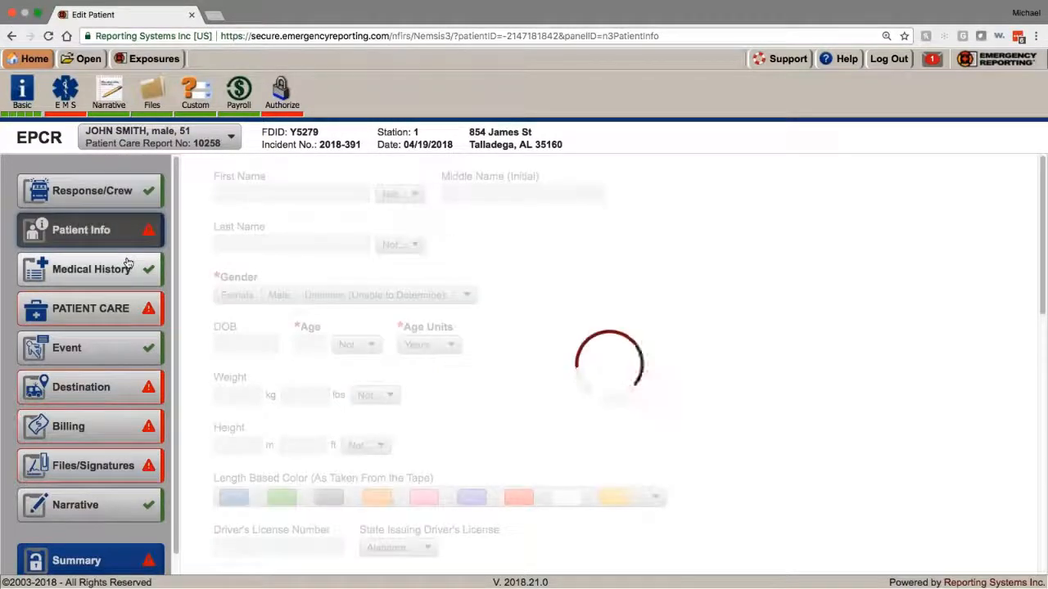
pyautogui.scroll(-10, 339, 437)
pyautogui.scroll(3, 609, 364)
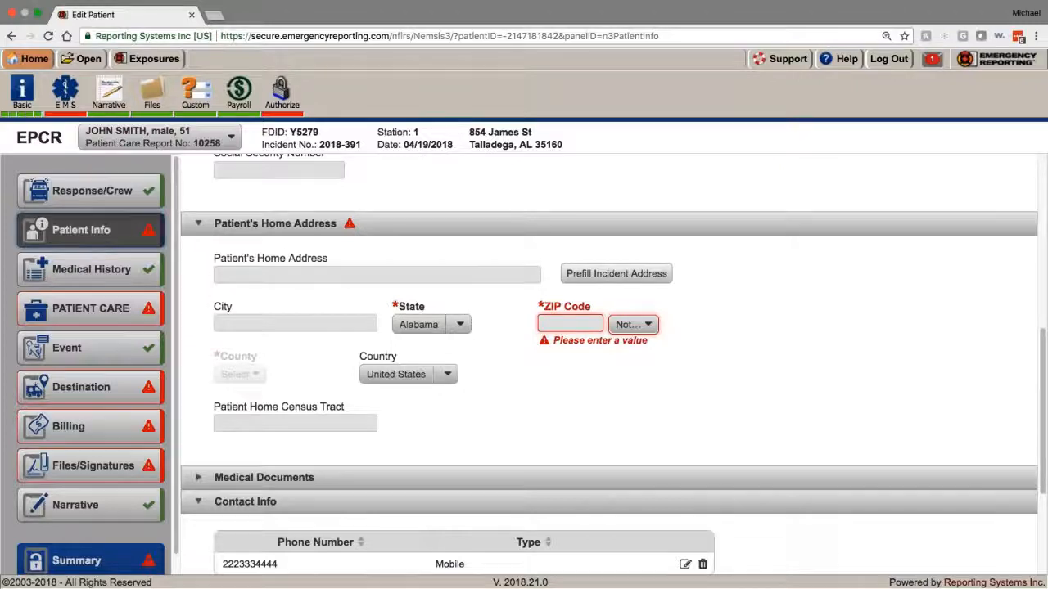
pyautogui.click(592, 273)
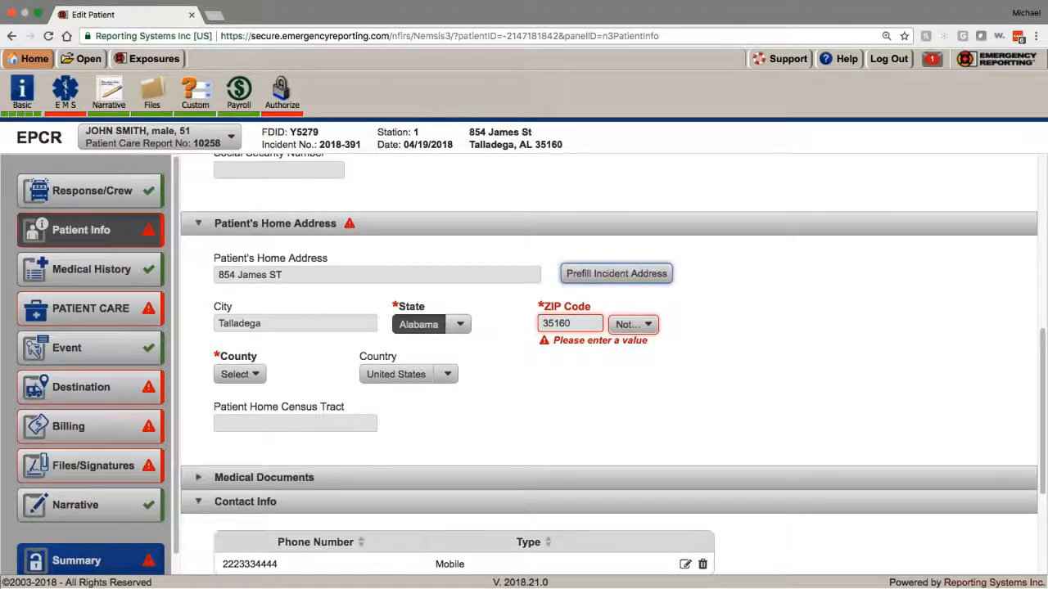
pyautogui.click(235, 376)
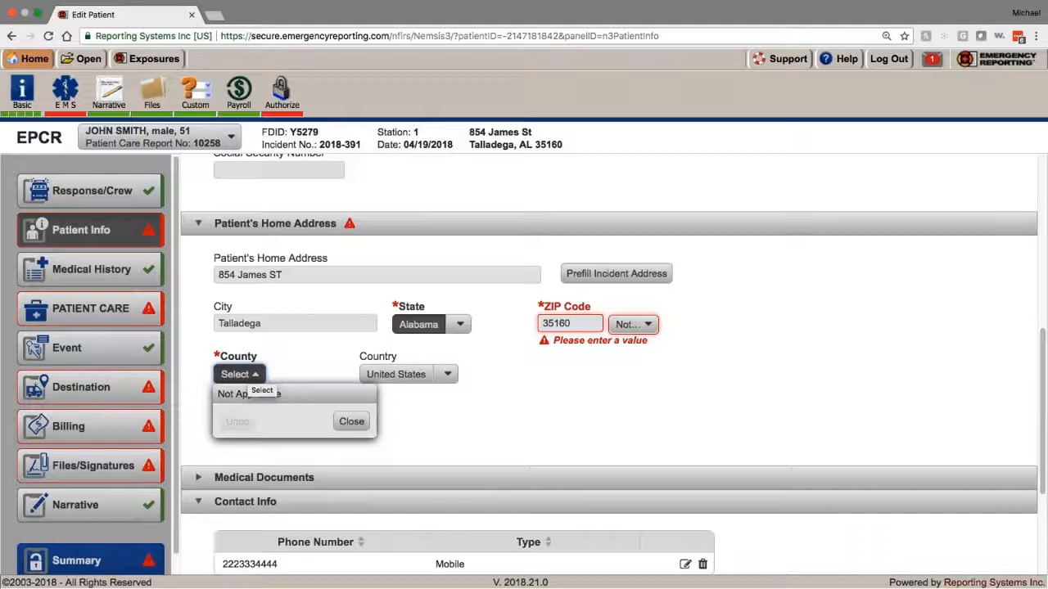
pyautogui.click(252, 377)
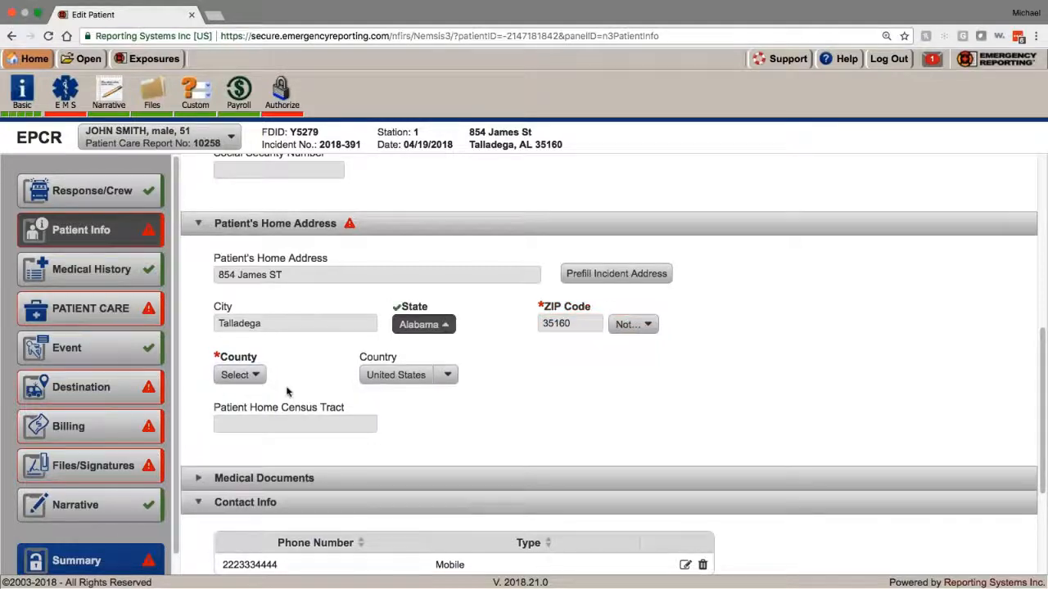
pyautogui.click(255, 381)
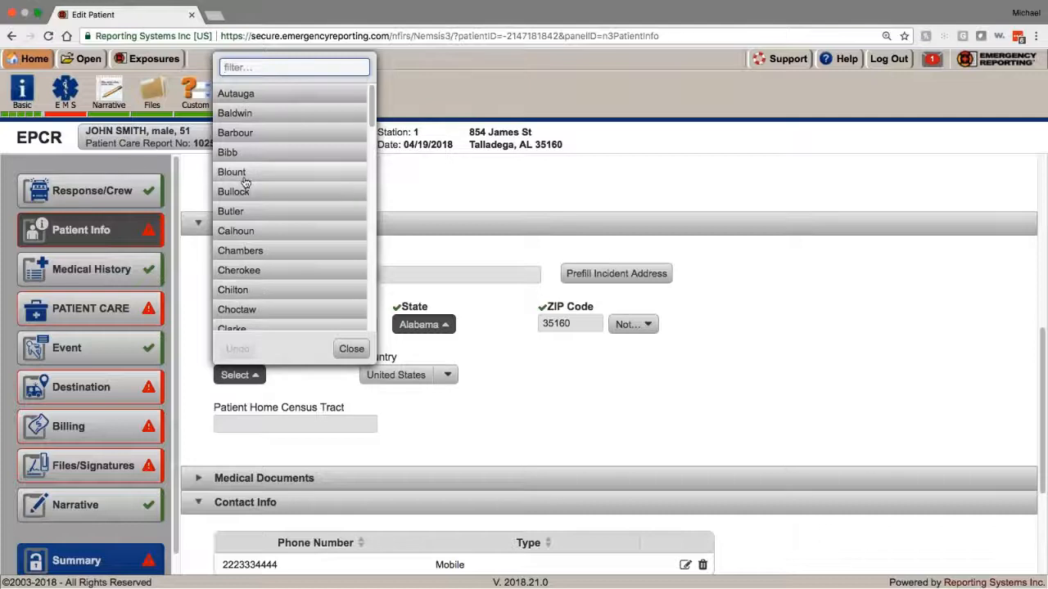
pyautogui.scroll(-10, 245, 178)
pyautogui.click(281, 233)
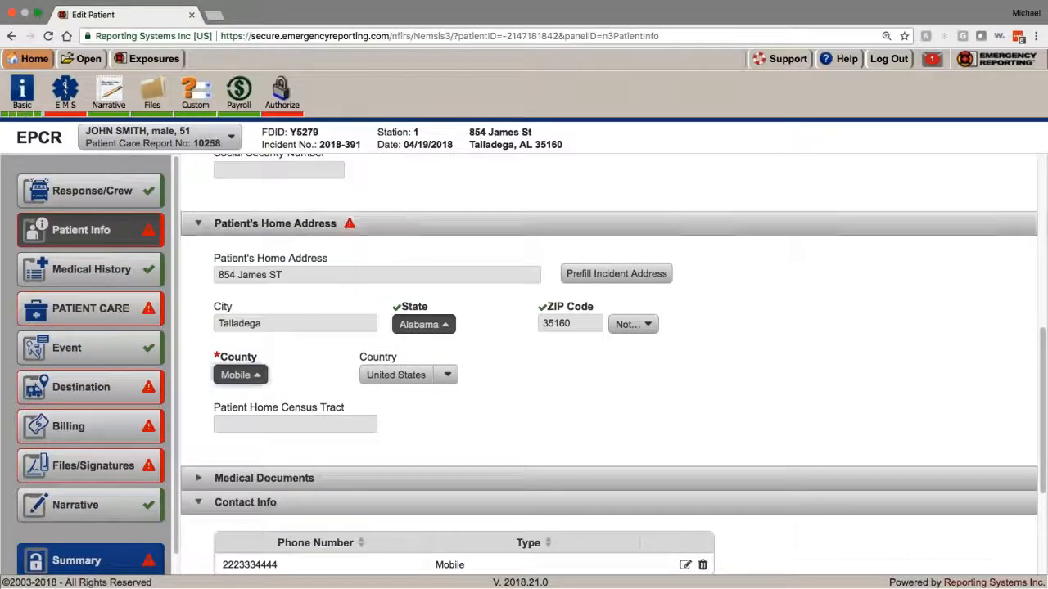
pyautogui.scroll(-4, 606, 368)
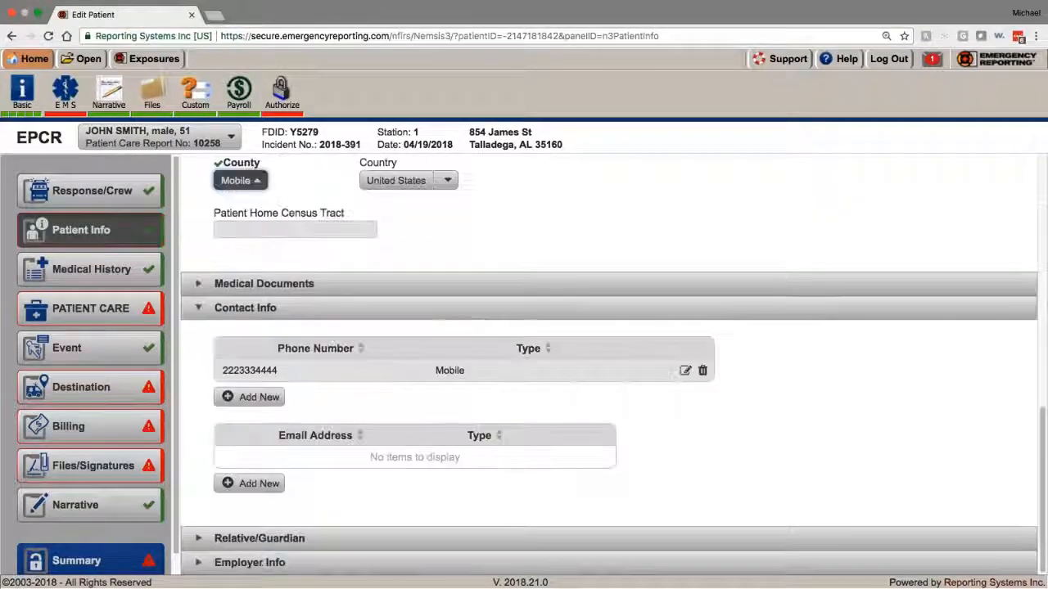
pyautogui.click(292, 287)
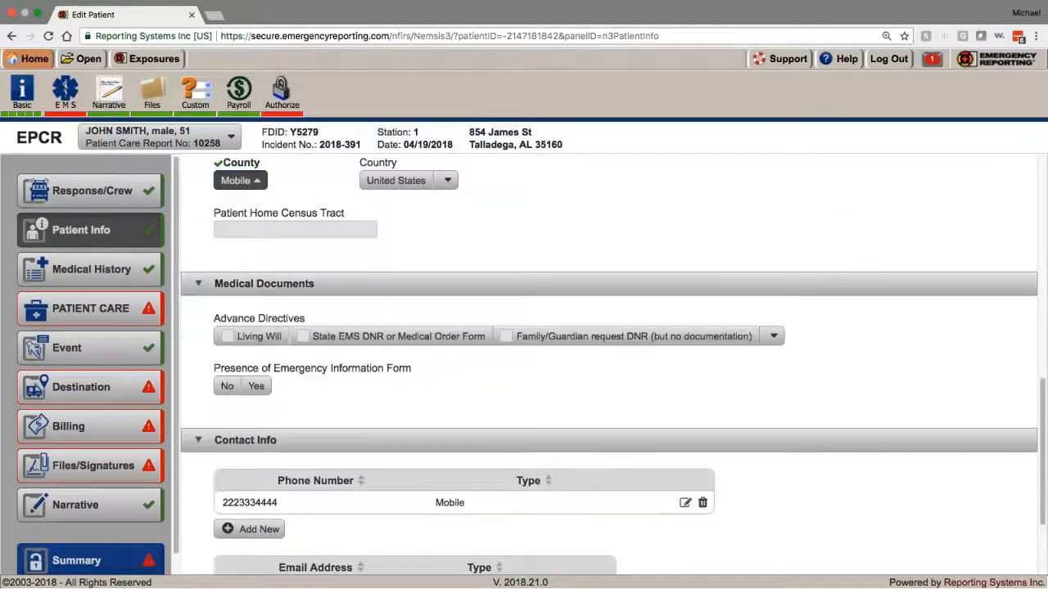
# Step: Leave Advance Directives unset and expand the Relative/Guardian and Employer Info sections, leaving them blank
pyautogui.click(768, 337)
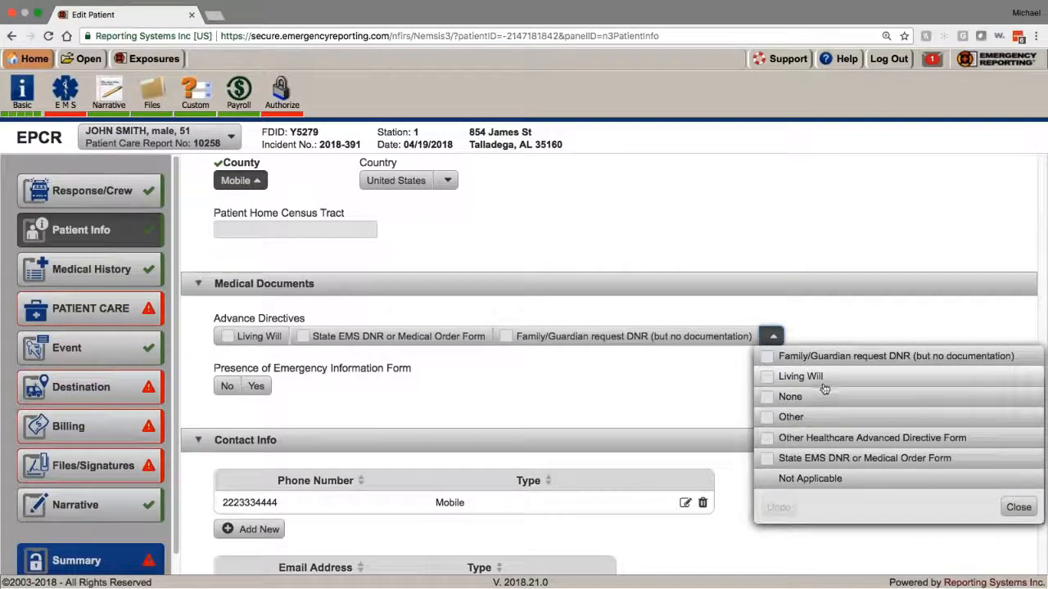
pyautogui.click(557, 388)
pyautogui.scroll(-1, 262, 402)
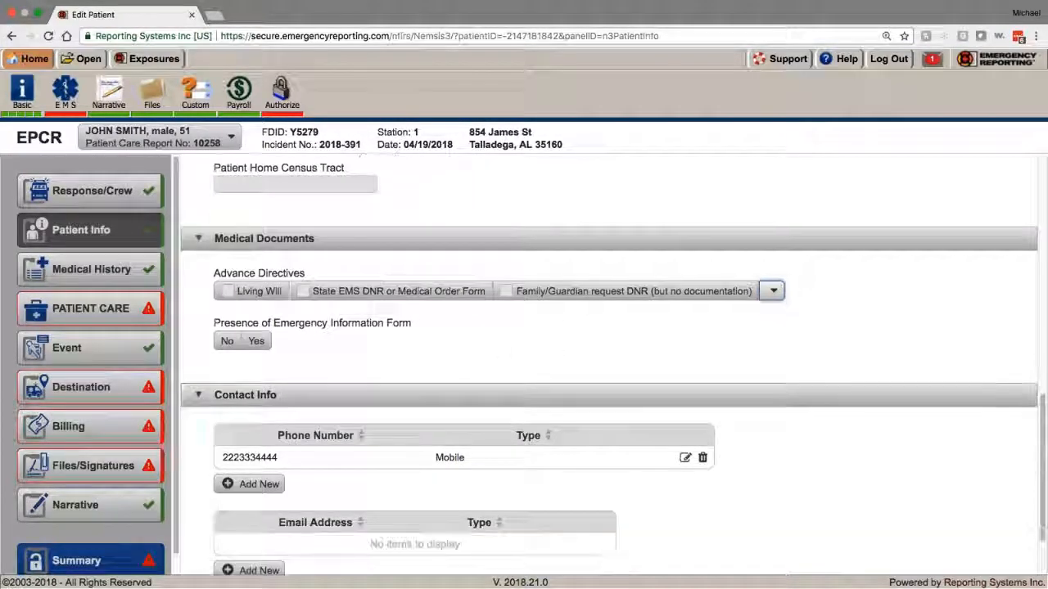
pyautogui.scroll(-2, 609, 369)
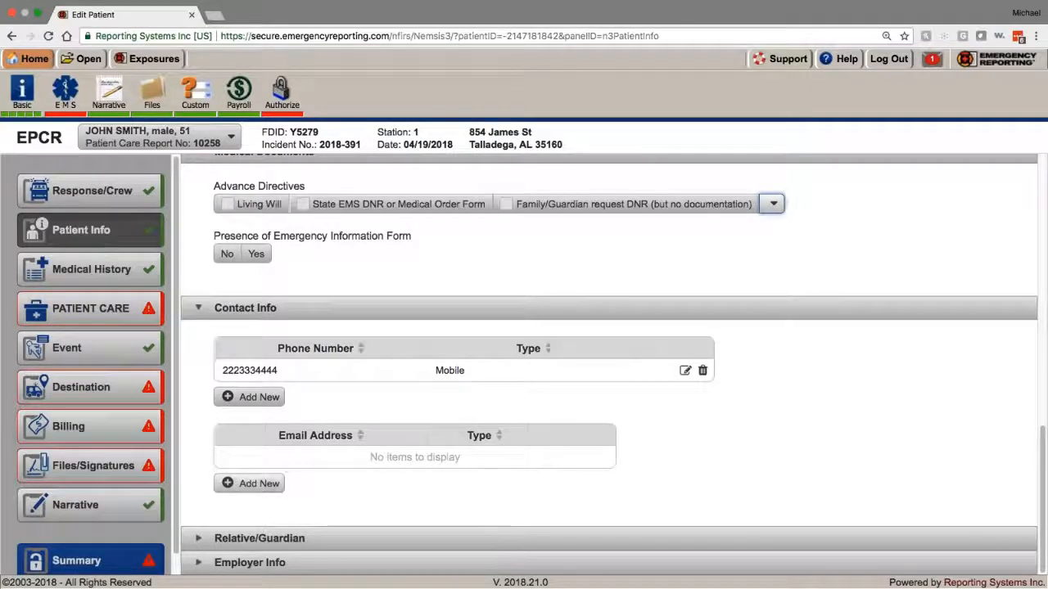
pyautogui.click(262, 538)
pyautogui.scroll(-5, 276, 496)
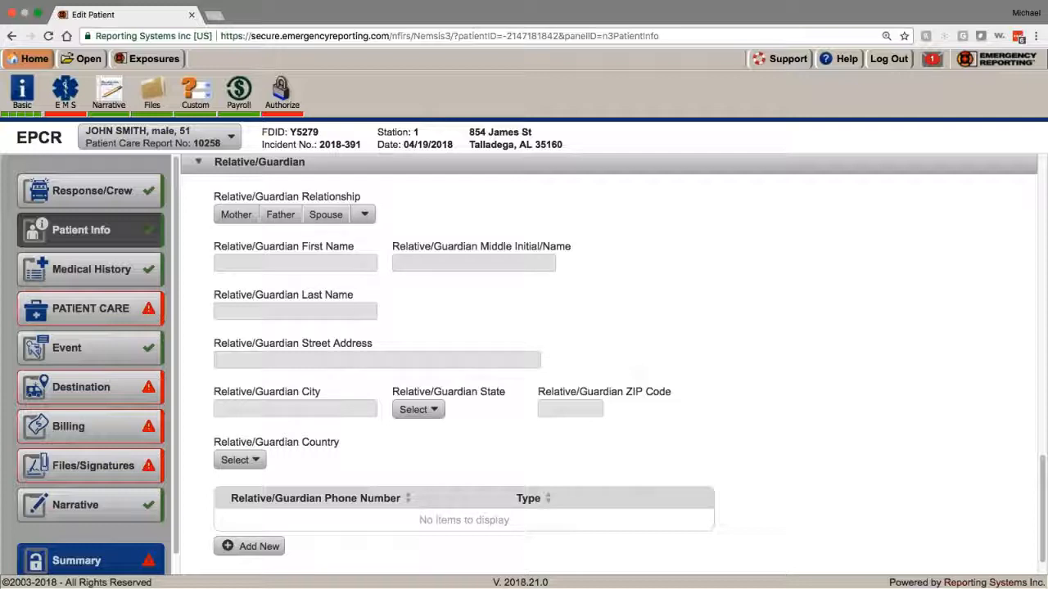
pyautogui.scroll(-1, 340, 415)
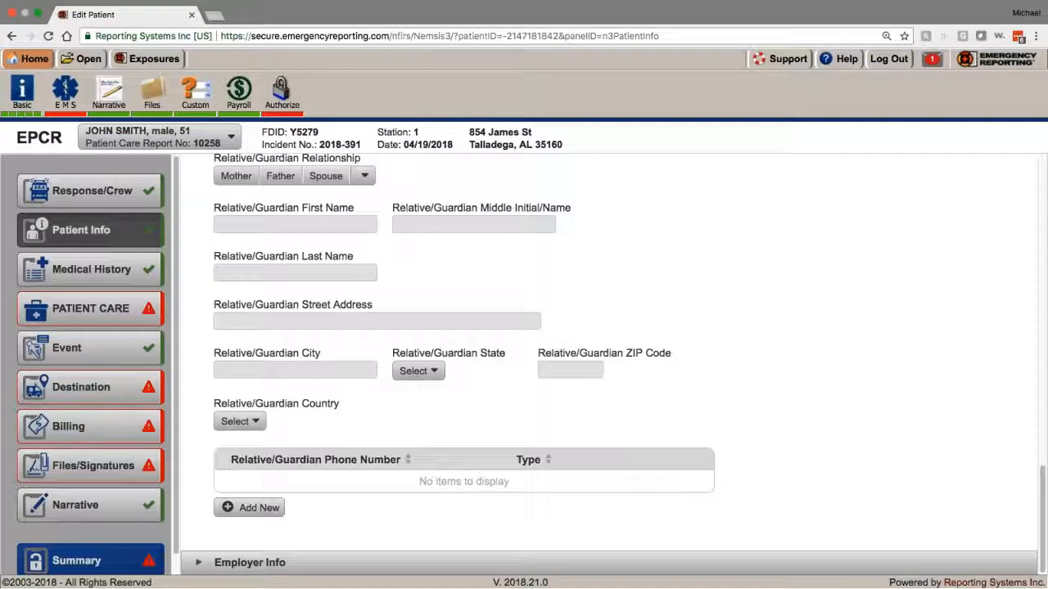
pyautogui.scroll(1, 605, 365)
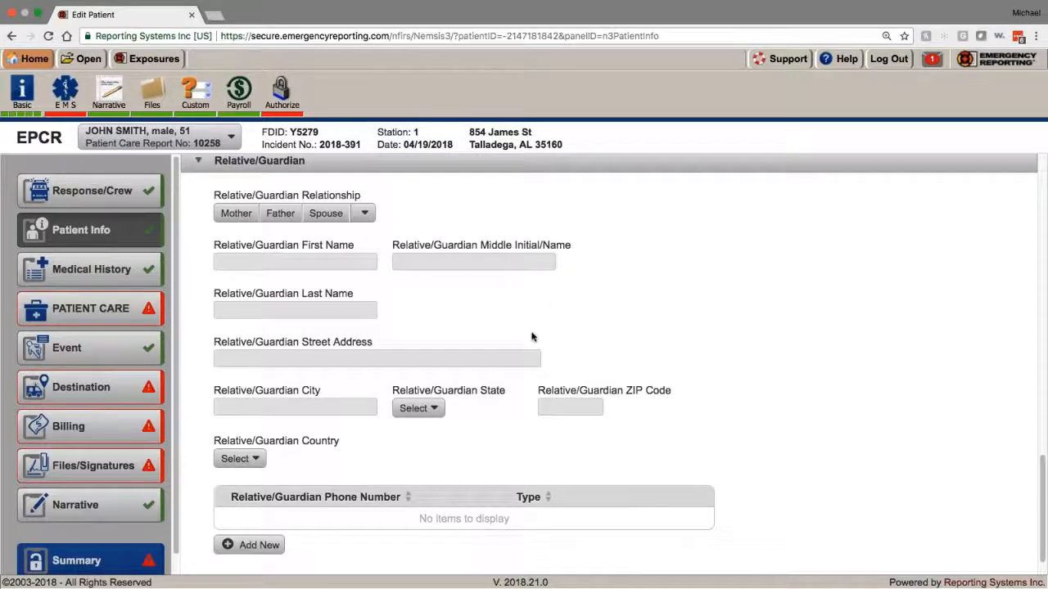
pyautogui.scroll(-1, 532, 336)
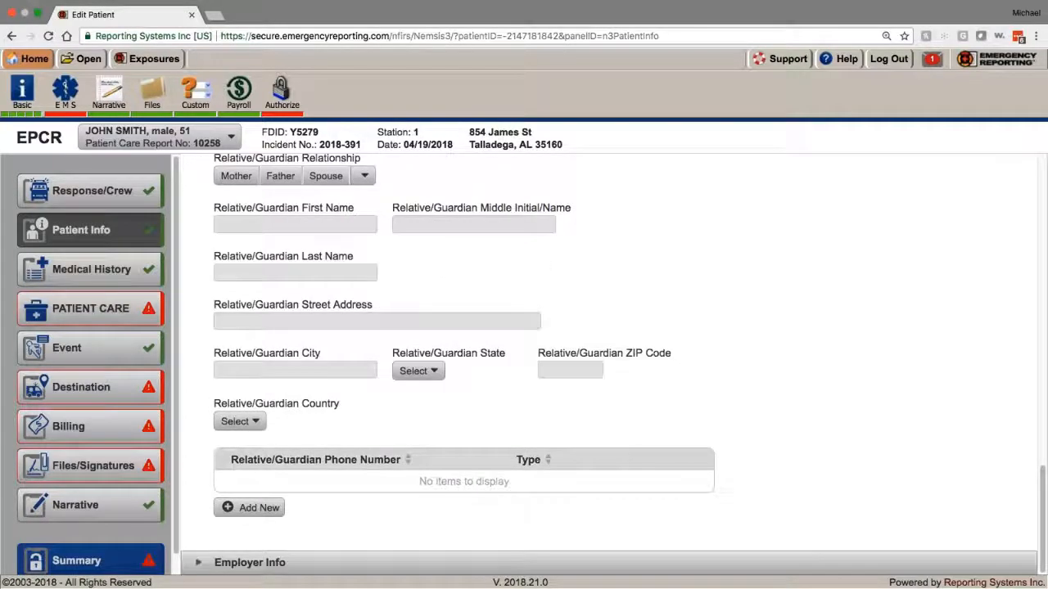
pyautogui.click(196, 564)
pyautogui.scroll(-6, 309, 488)
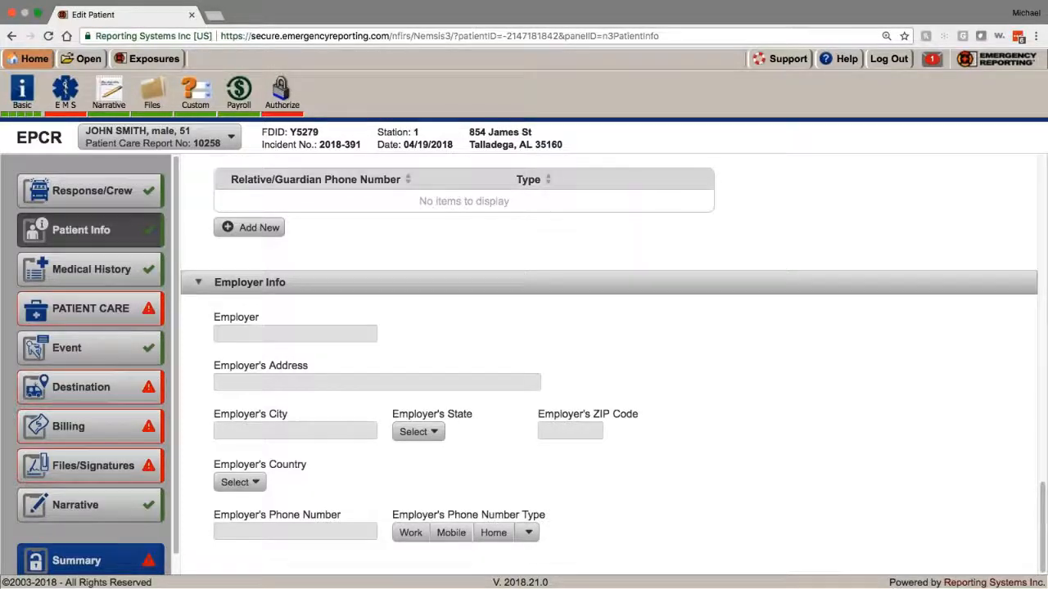
# Step: In the medical history, set the alcohol/drug use indicator to None Reported
pyautogui.click(117, 274)
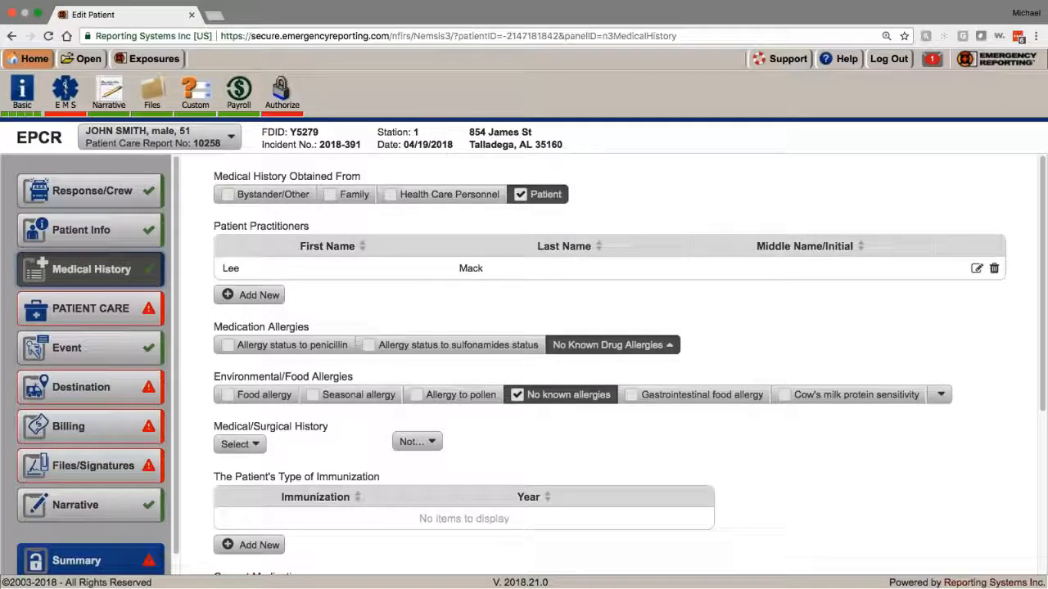
pyautogui.scroll(-8, 298, 403)
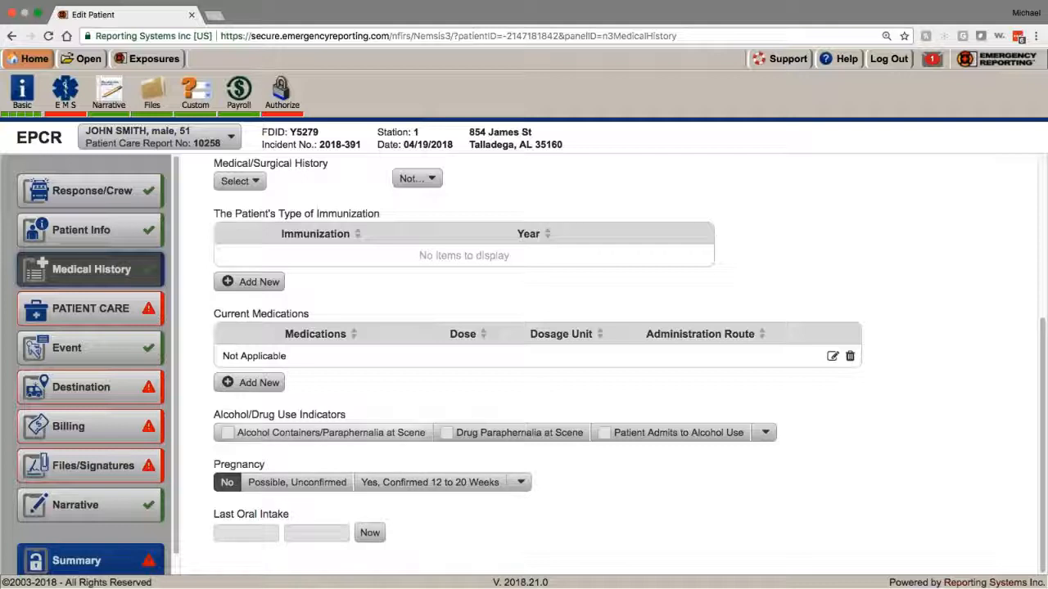
pyautogui.scroll(8, 310, 444)
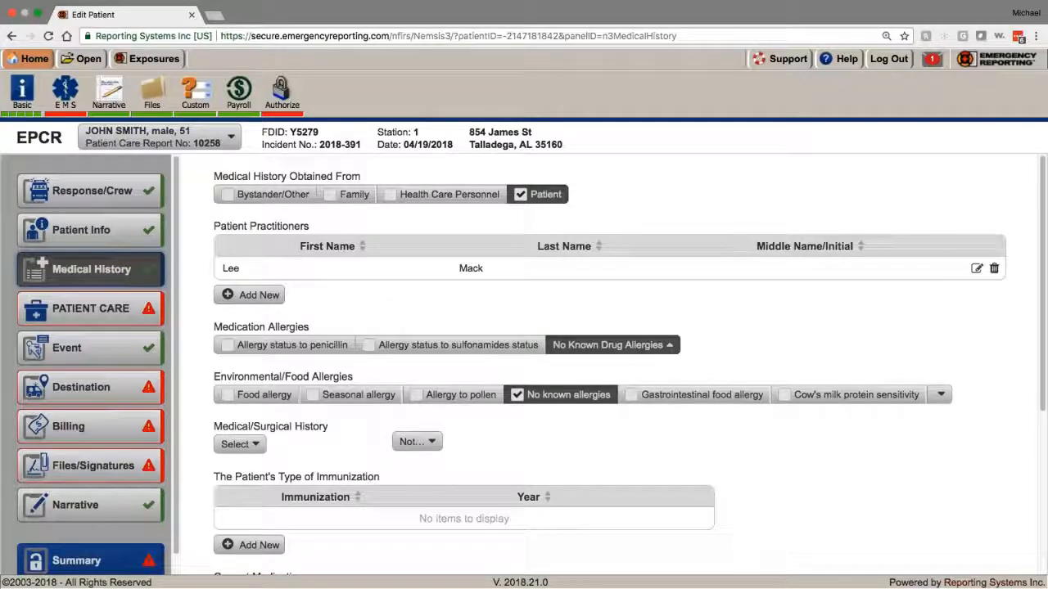
pyautogui.scroll(-1, 573, 360)
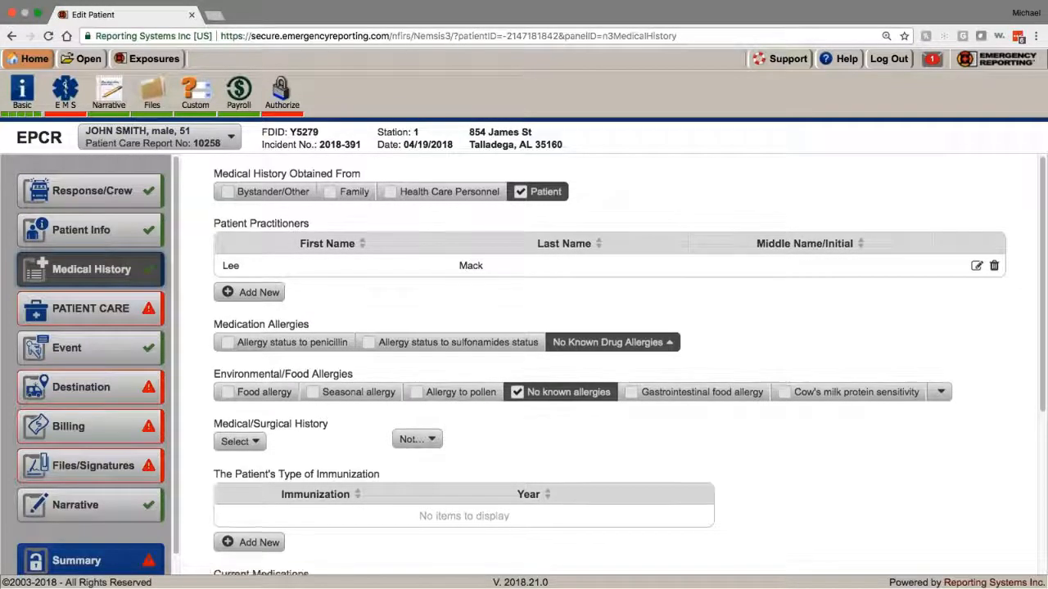
pyautogui.scroll(-3, 610, 373)
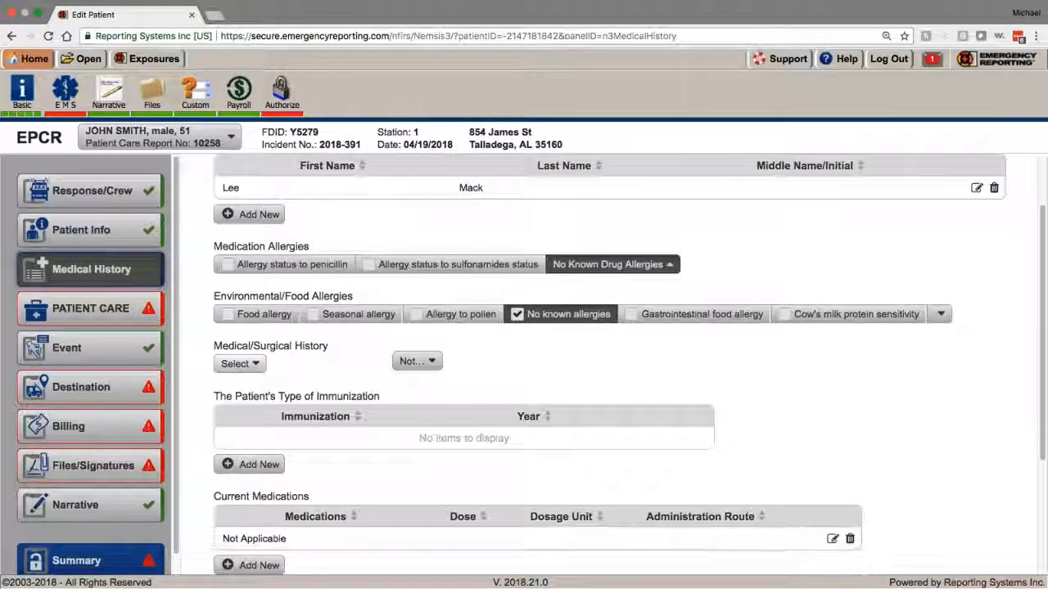
pyautogui.scroll(-1, 305, 356)
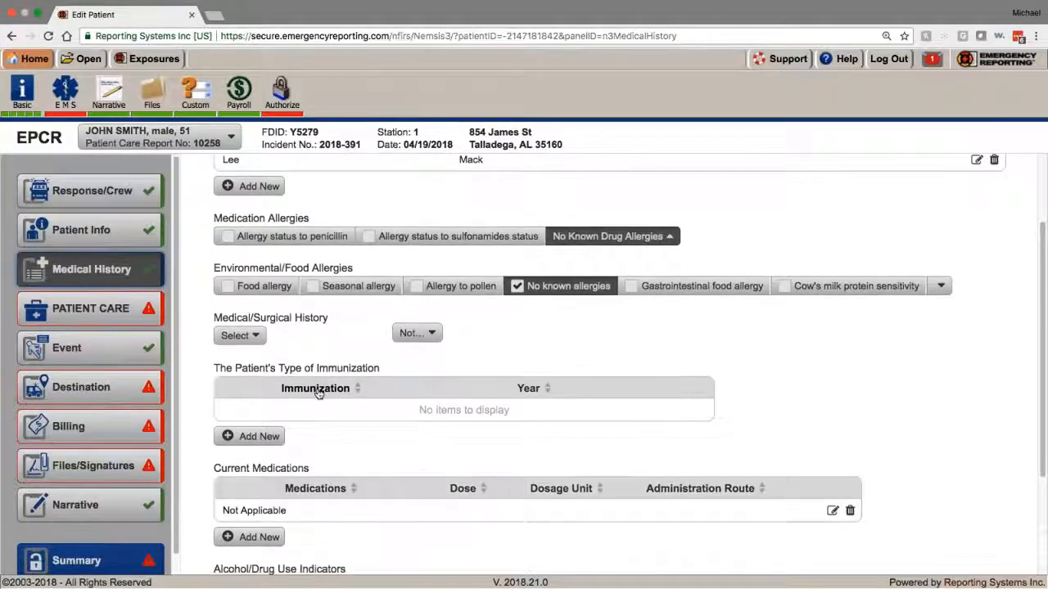
pyautogui.scroll(-2, 318, 393)
pyautogui.scroll(-4, 319, 393)
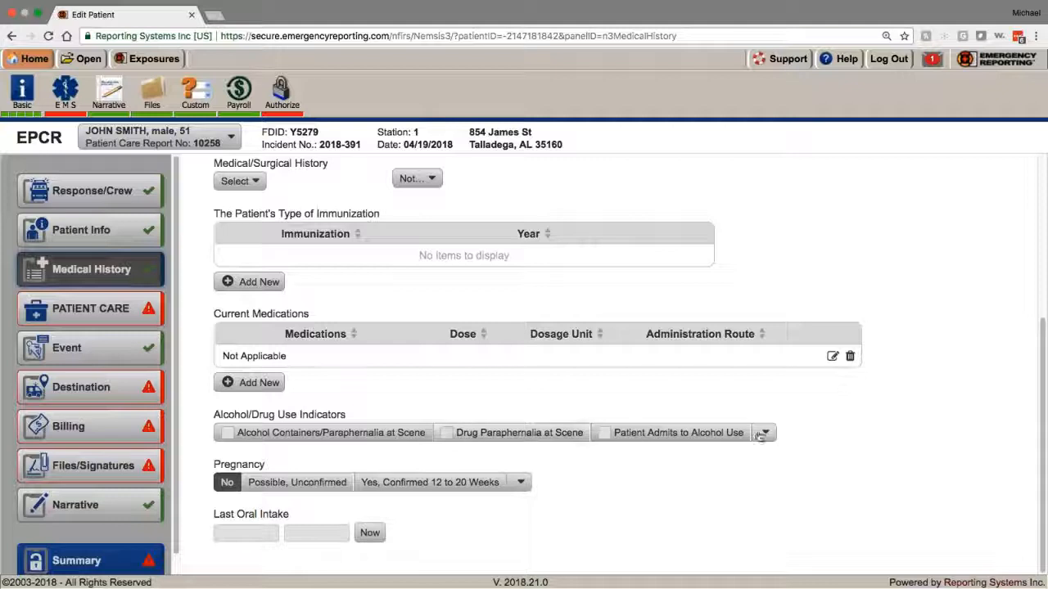
pyautogui.click(761, 434)
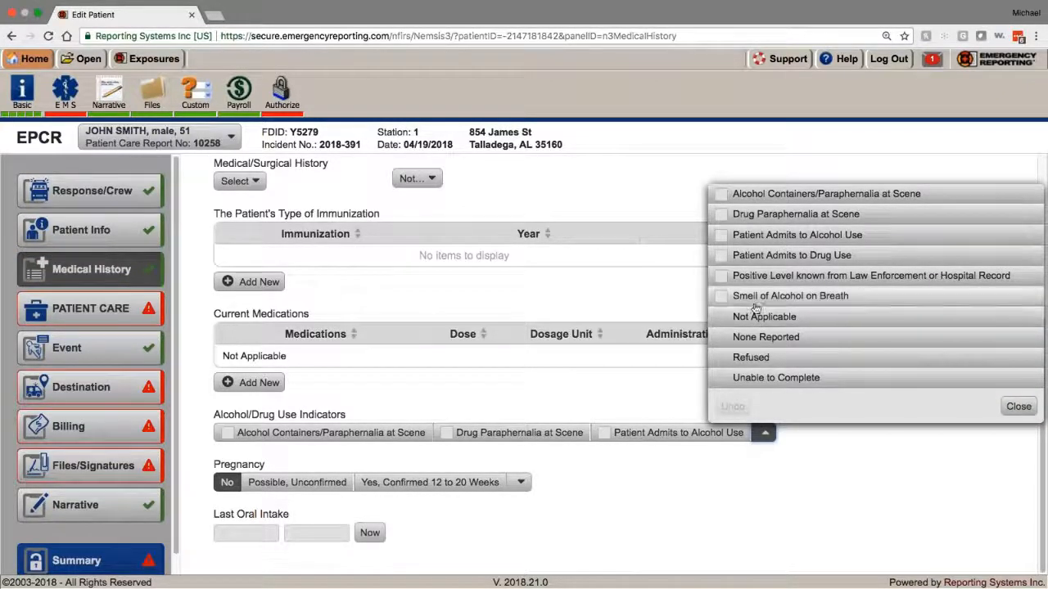
pyautogui.click(773, 381)
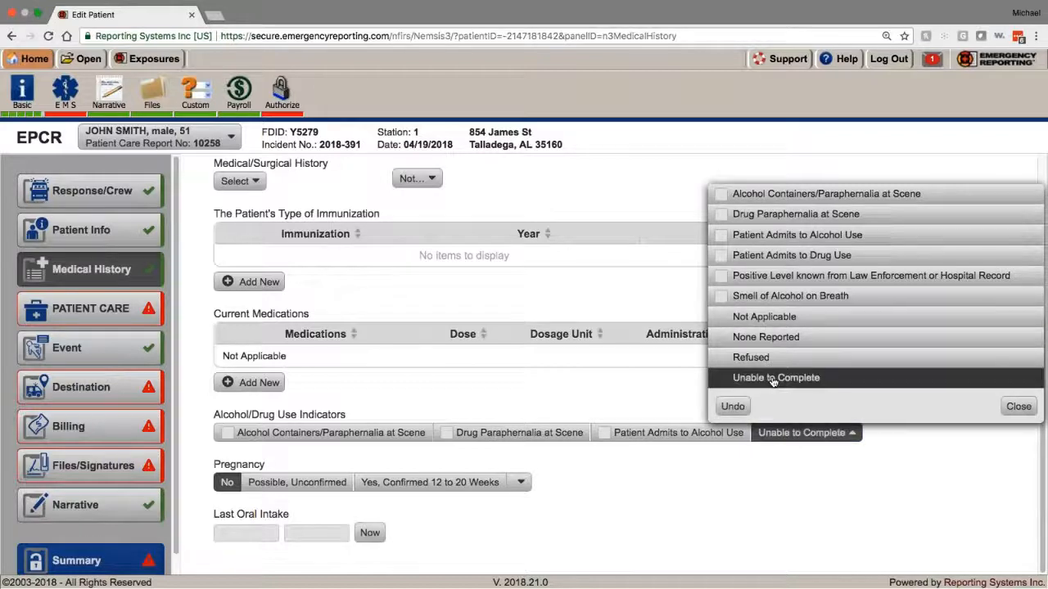
pyautogui.click(773, 381)
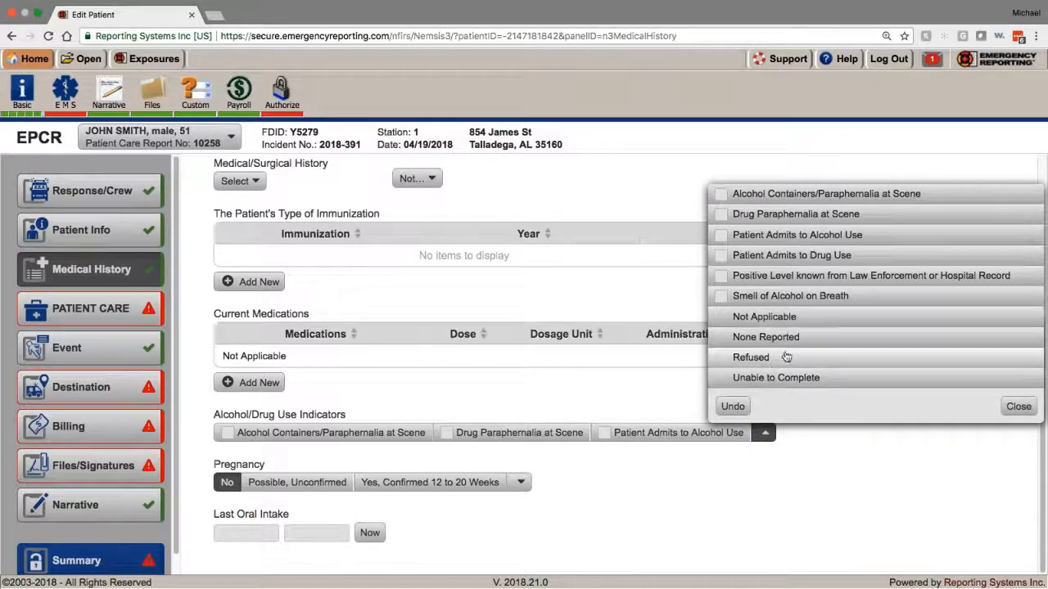
pyautogui.click(768, 337)
pyautogui.click(491, 382)
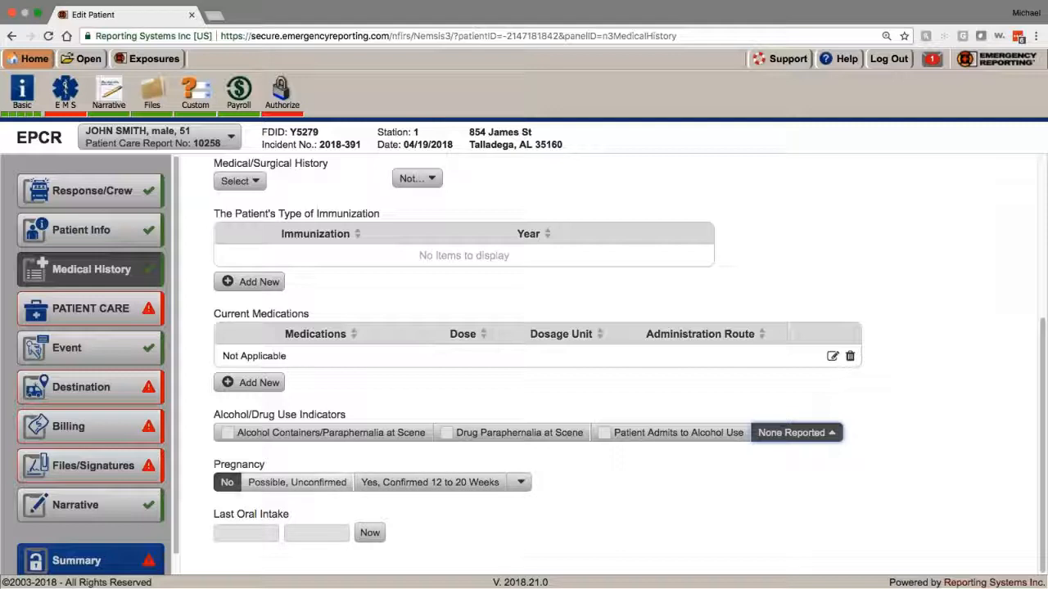
# Step: Keep pregnancy status as No and go to the Patient Care list
pyautogui.click(520, 483)
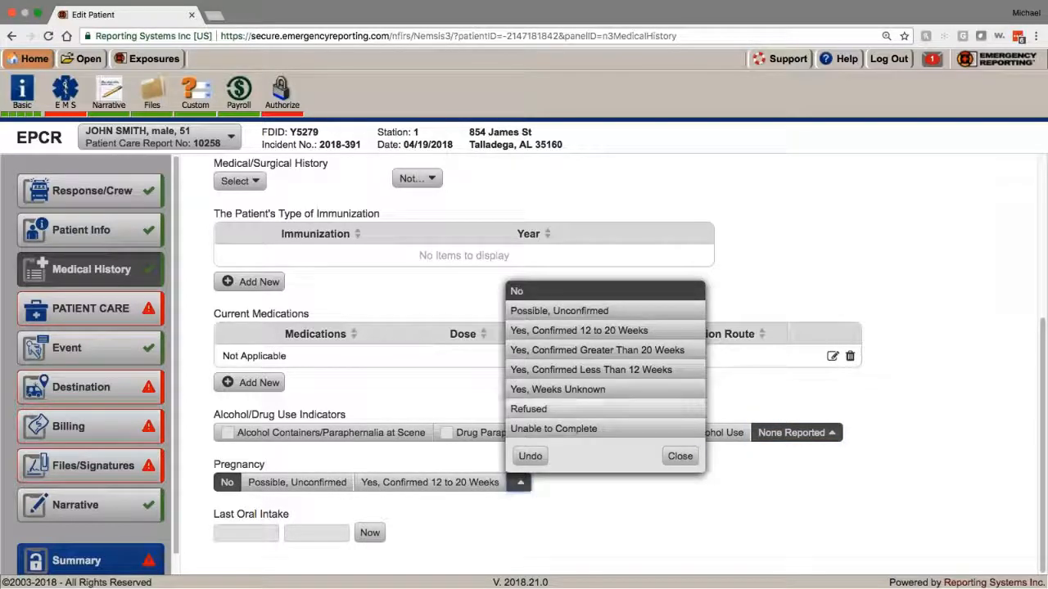
pyautogui.click(591, 519)
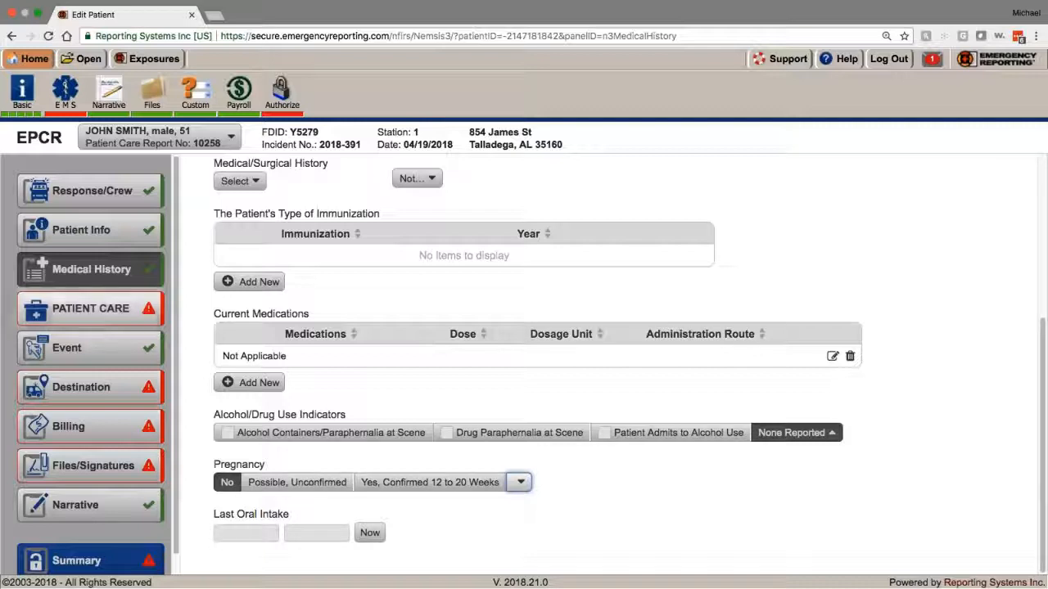
pyautogui.click(72, 309)
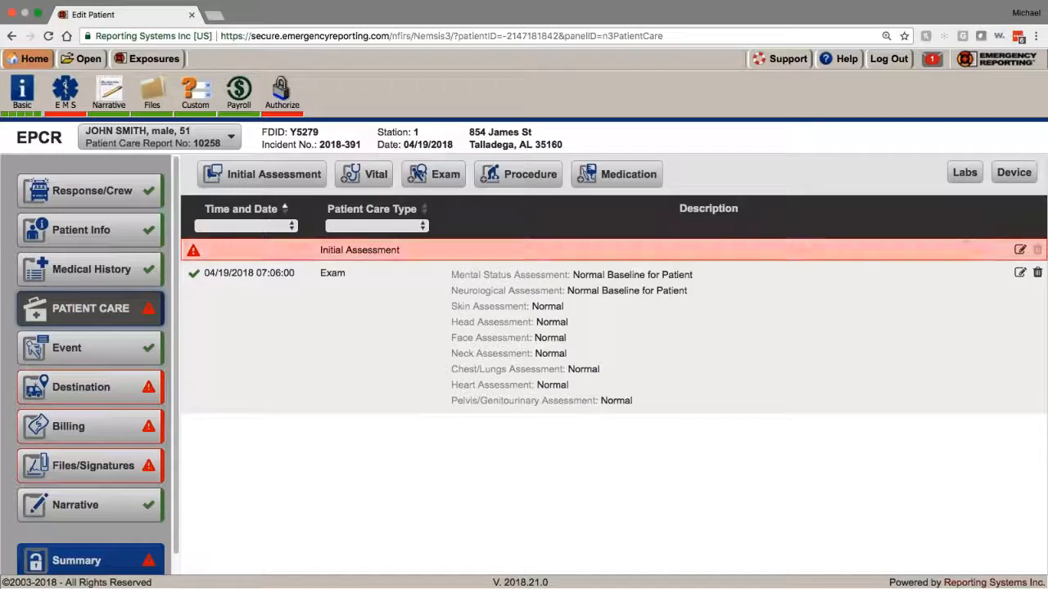
# Step: Add a Primary 'Tummy Ache' complaint located at the Abdomen with organ system GI
pyautogui.click(402, 251)
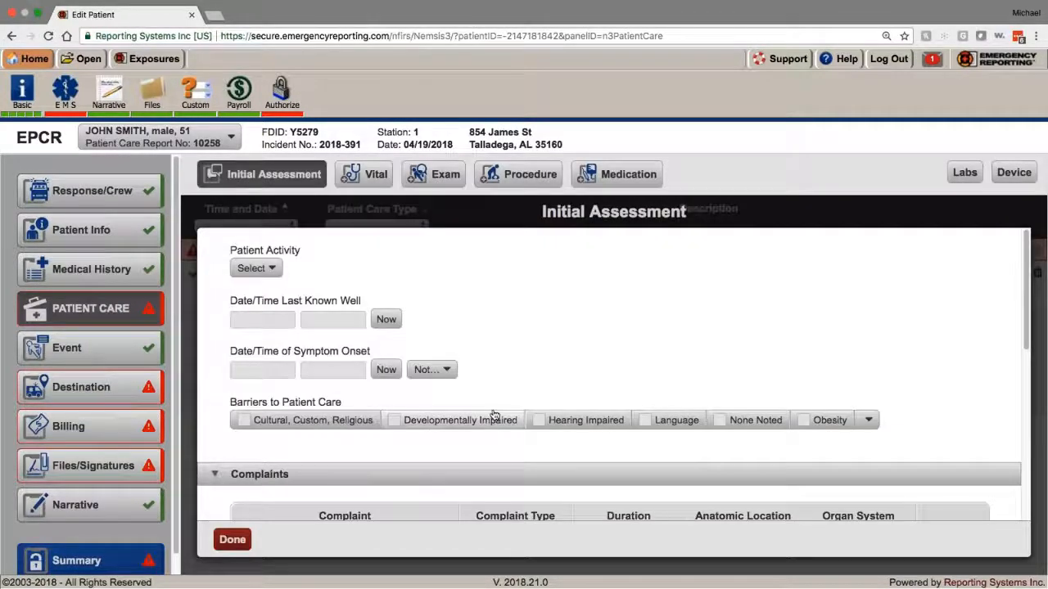
pyautogui.scroll(-4, 495, 415)
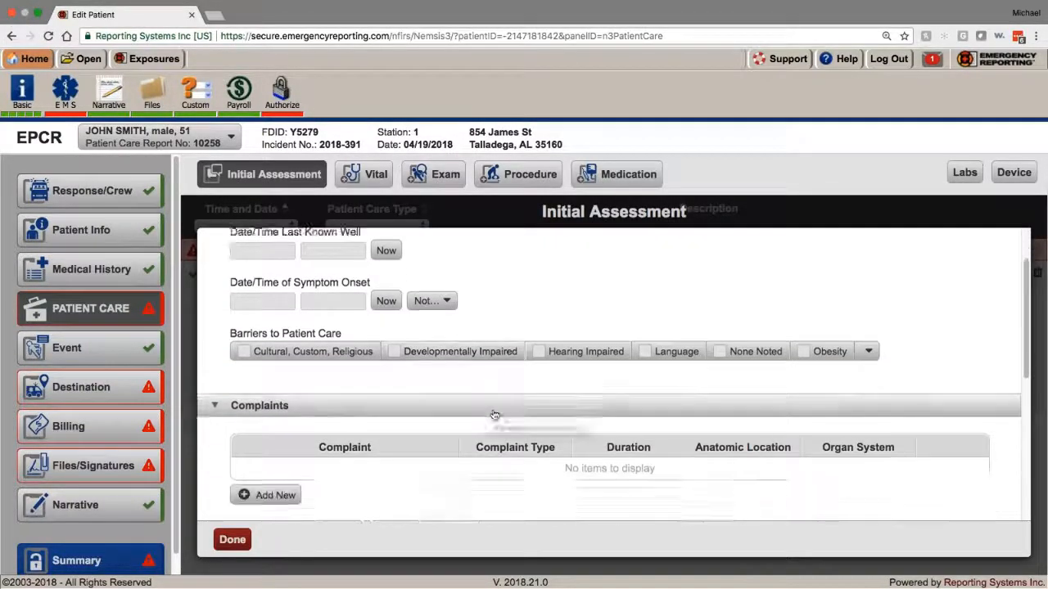
pyautogui.scroll(-7, 374, 412)
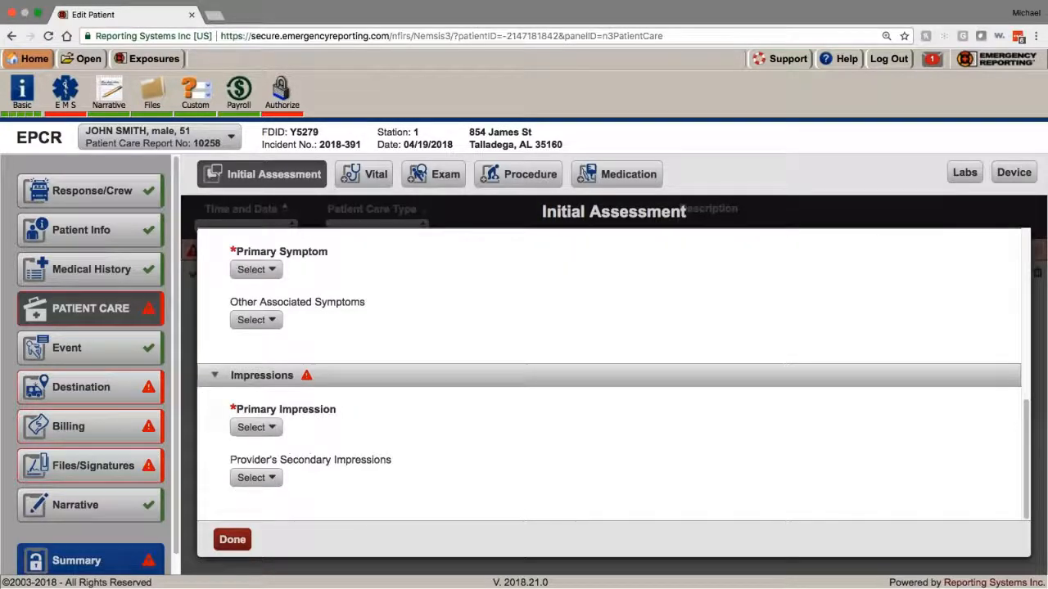
pyautogui.scroll(5, 283, 435)
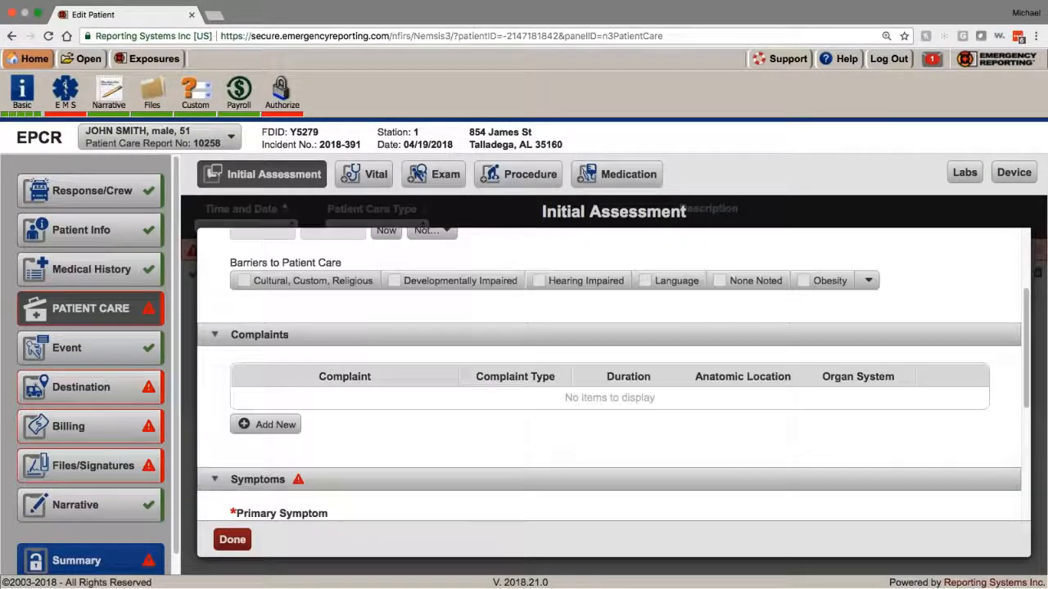
pyautogui.click(279, 432)
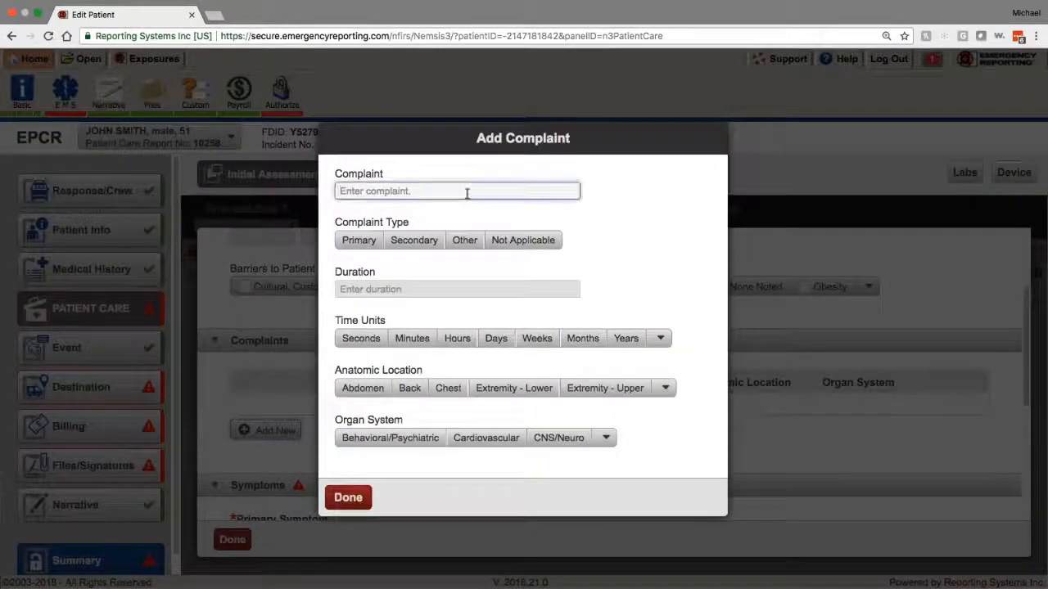
pyautogui.write('R')
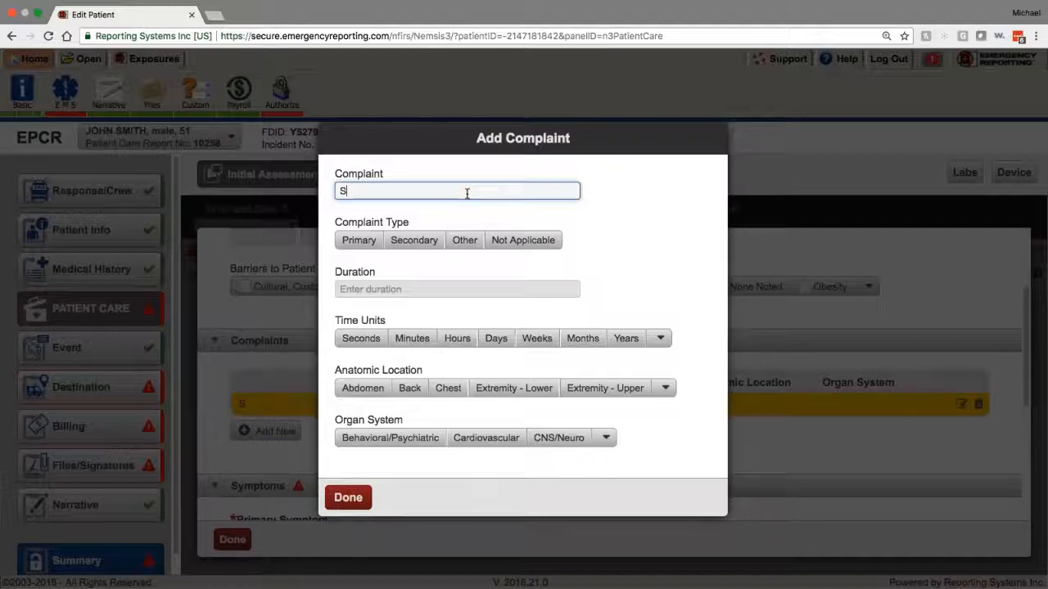
pyautogui.press('BackSpace')
pyautogui.write('Tummy Ache')
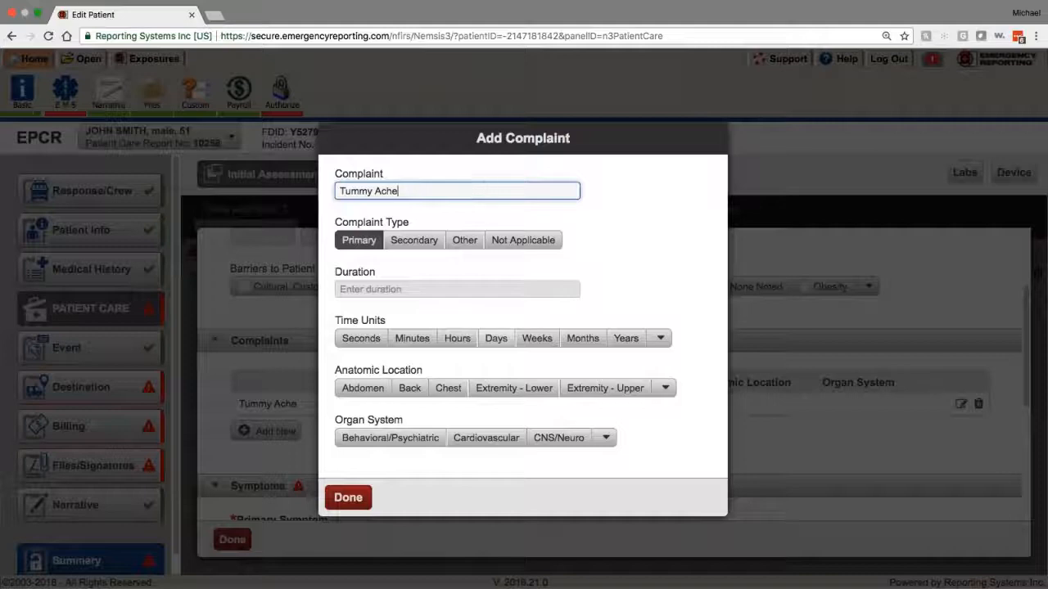
pyautogui.click(362, 388)
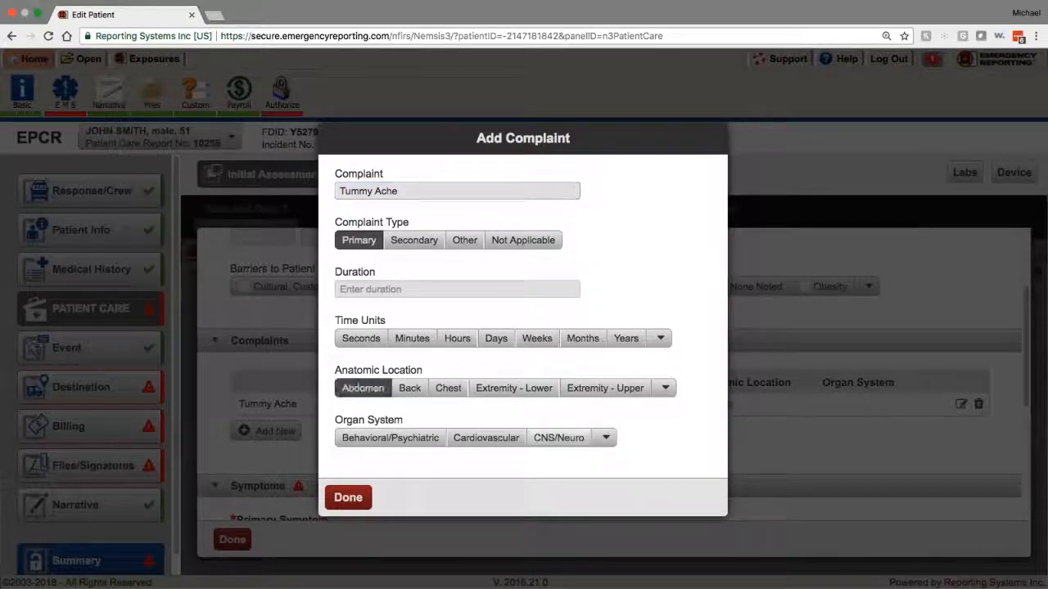
pyautogui.click(606, 437)
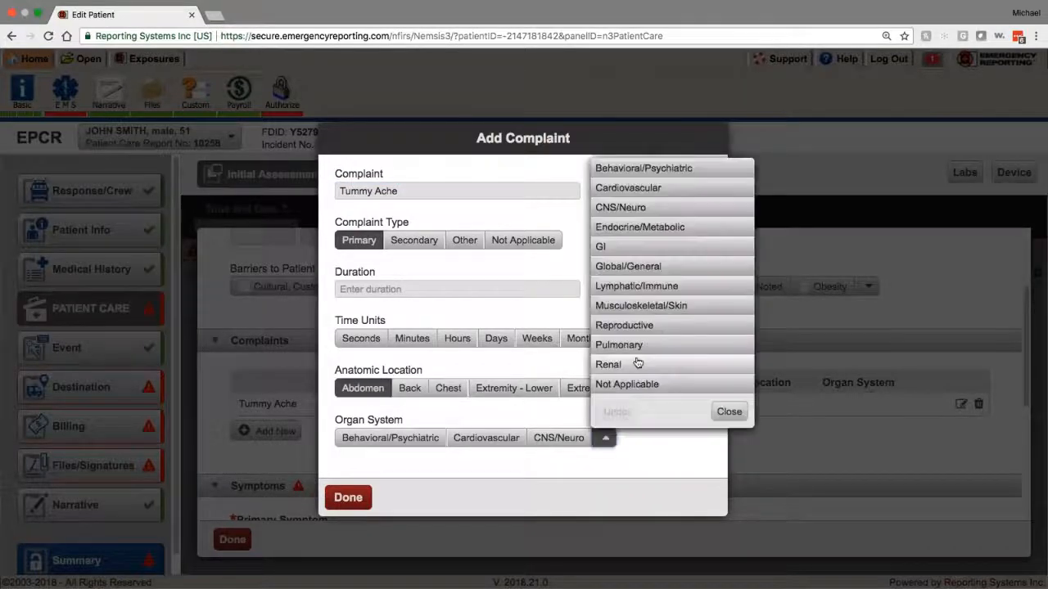
pyautogui.click(665, 247)
pyautogui.click(347, 498)
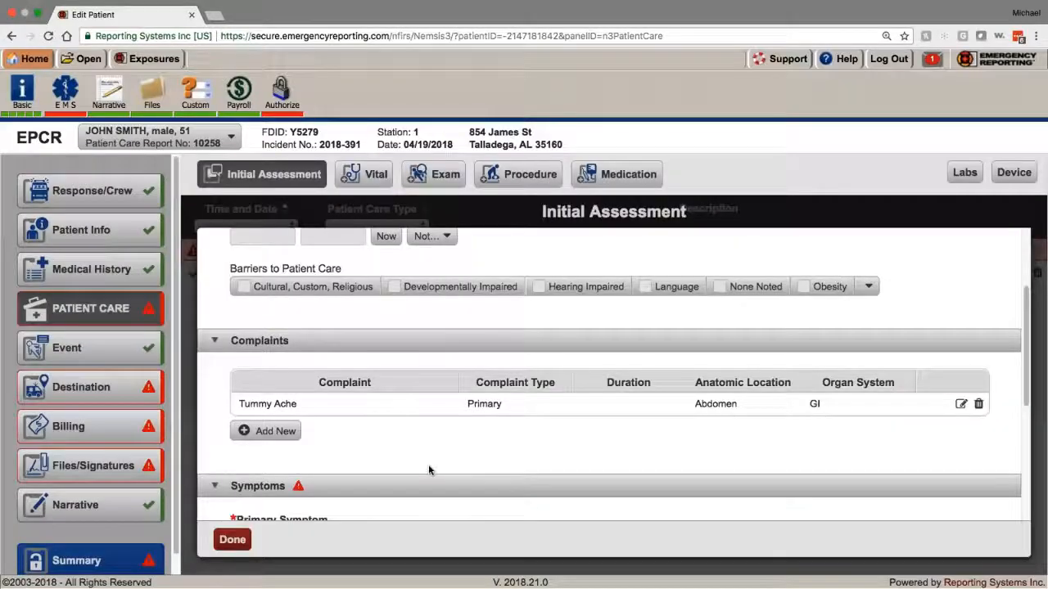
pyautogui.scroll(-3, 428, 464)
# Step: Pick Abdominal and pelvic pain as primary symptom and Digestive System > Appendicitis, acute as primary impression
pyautogui.click(256, 404)
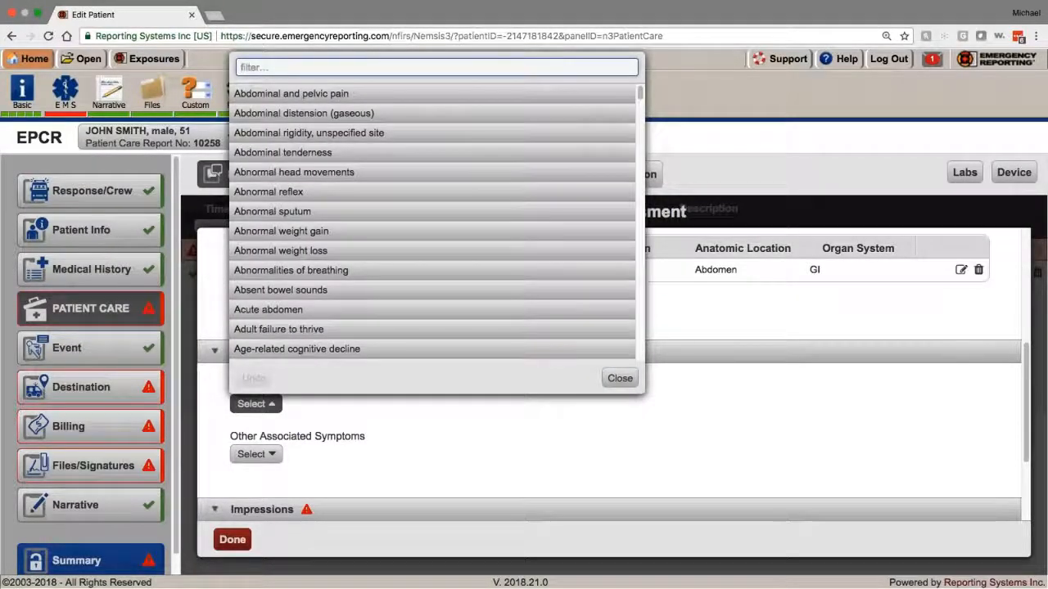
pyautogui.click(339, 92)
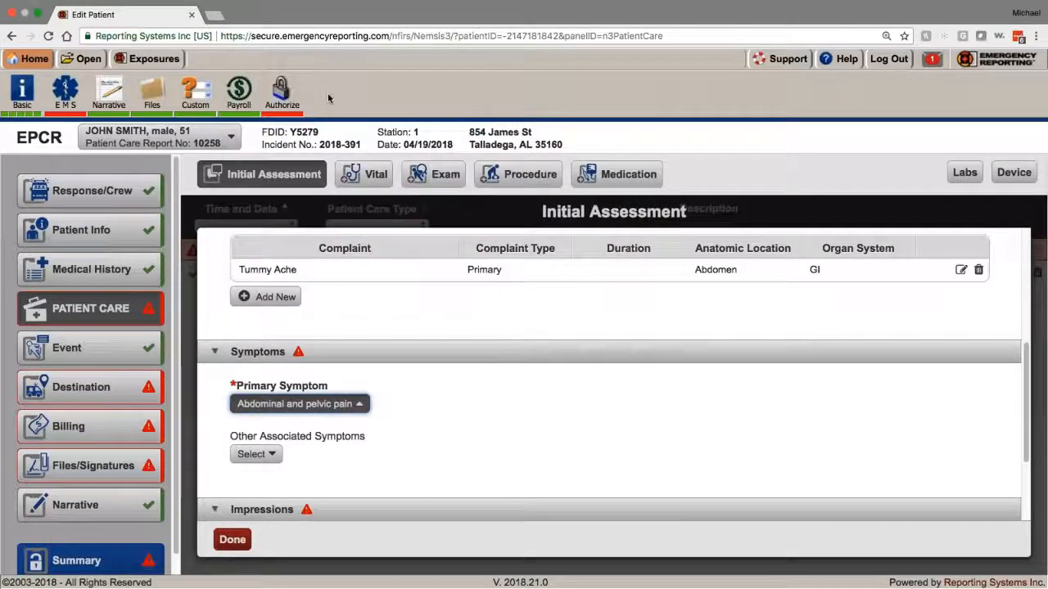
pyautogui.scroll(-3, 262, 426)
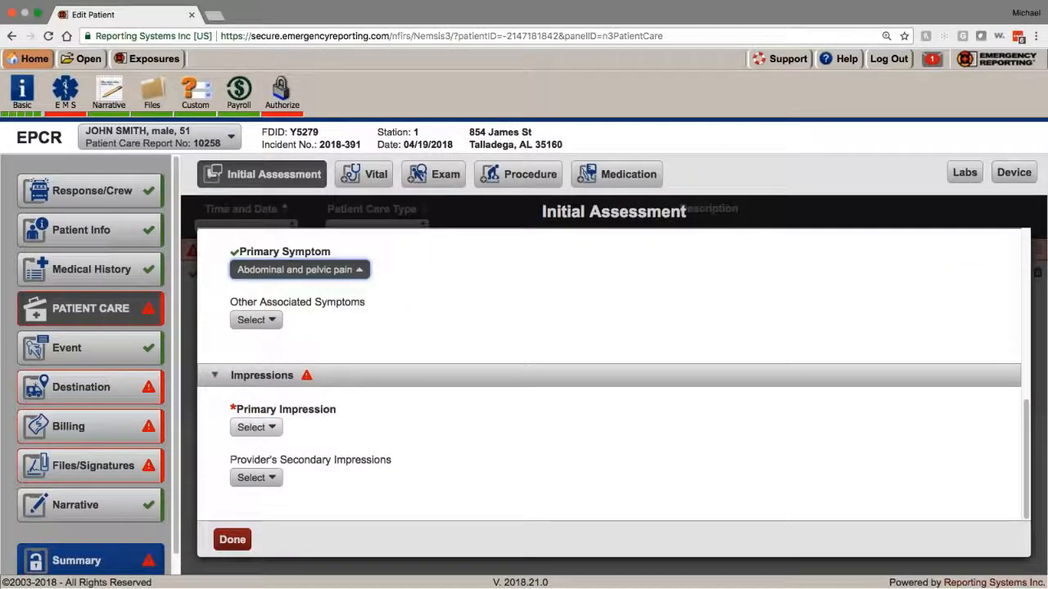
pyautogui.click(255, 427)
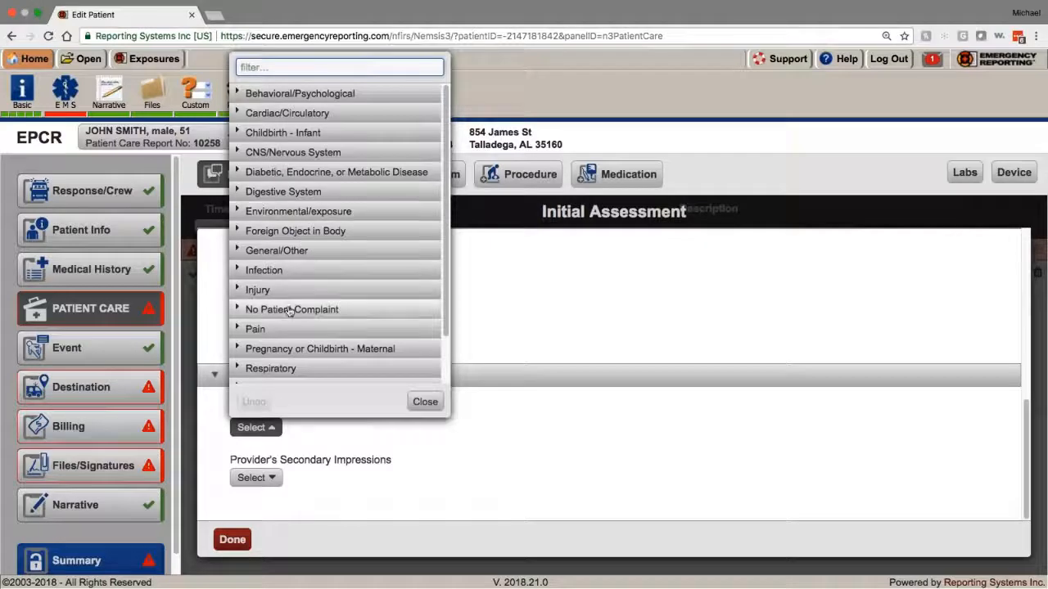
pyautogui.scroll(-1, 288, 314)
pyautogui.scroll(1, 288, 313)
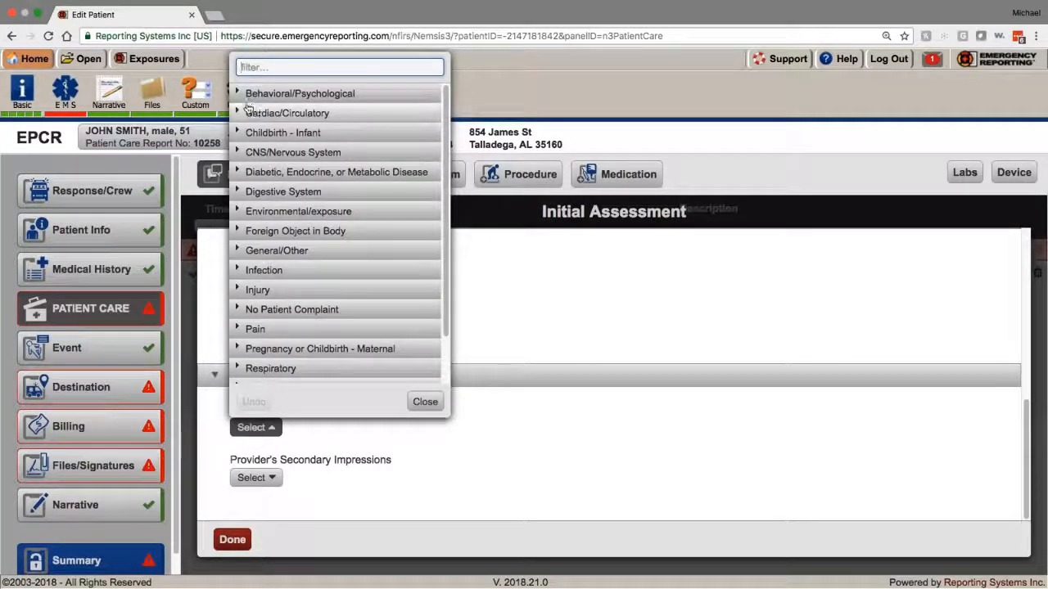
pyautogui.click(237, 192)
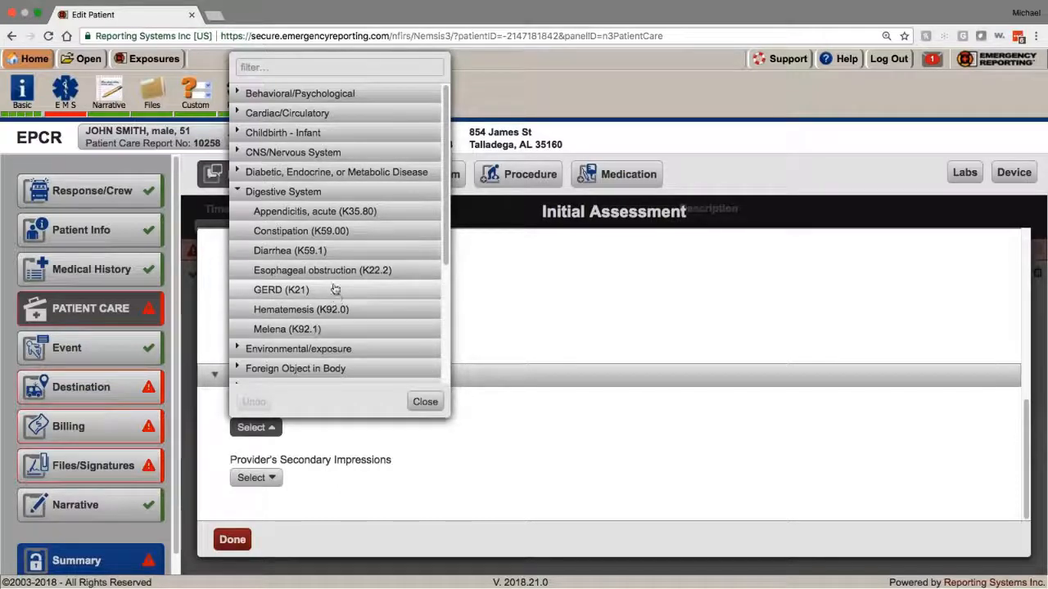
pyautogui.click(326, 213)
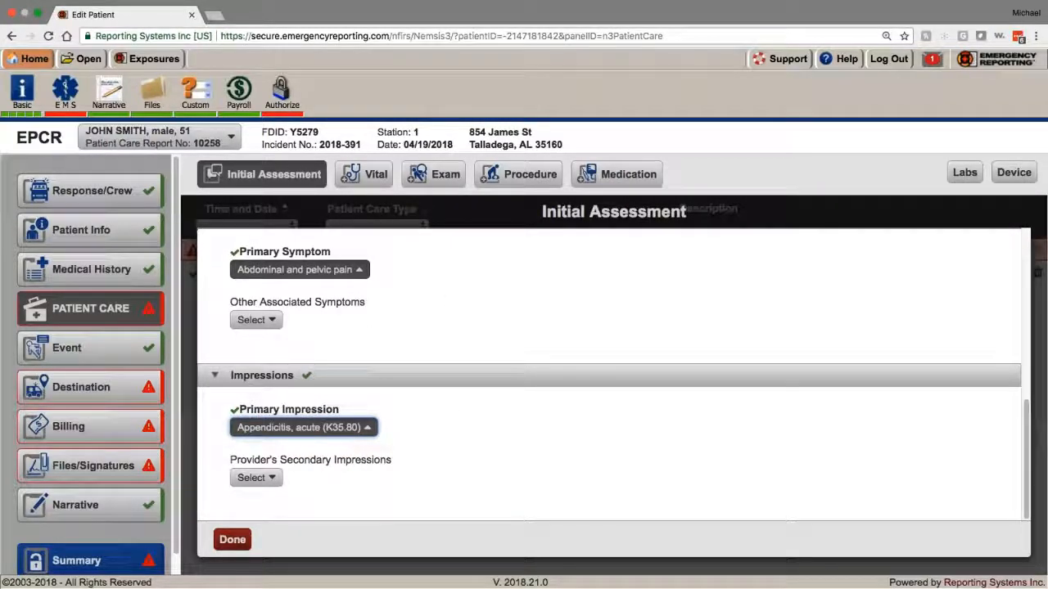
pyautogui.click(232, 539)
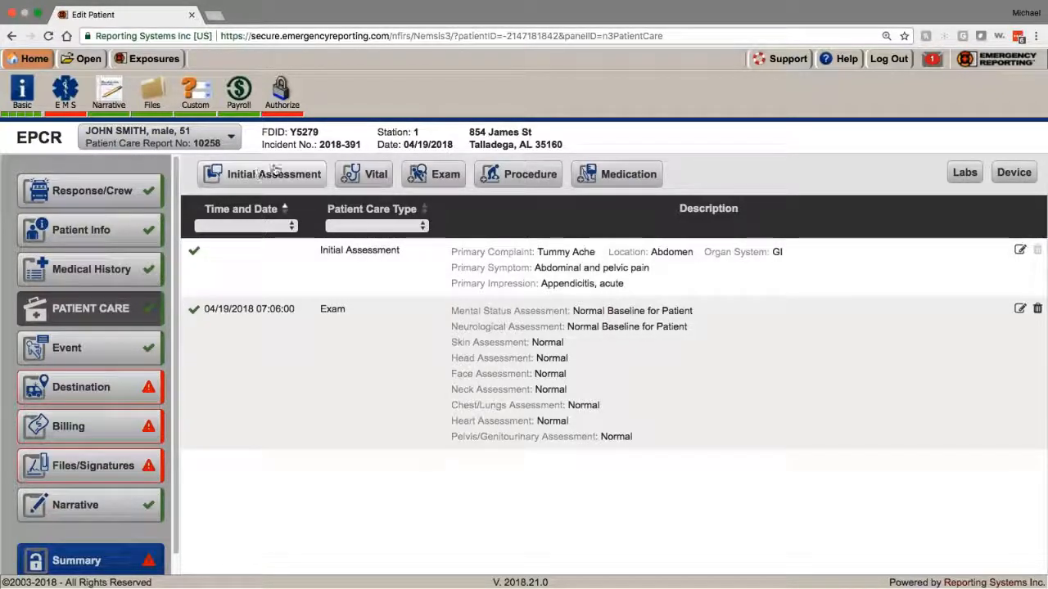
# Step: Start a new Vital entry, set its date and time, and record the first crew member as obtaining it
pyautogui.click(363, 174)
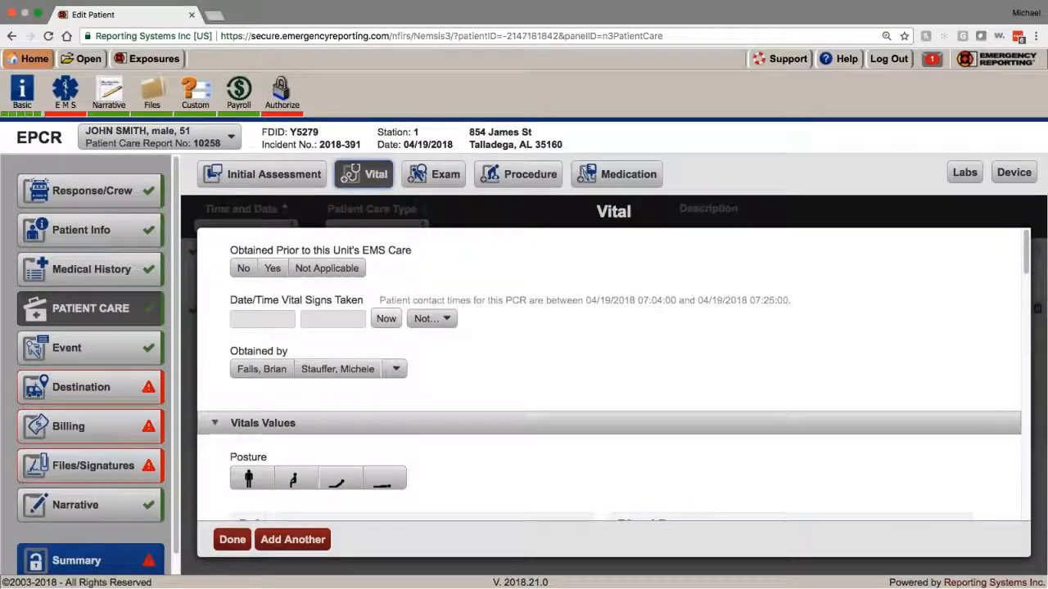
pyautogui.click(387, 320)
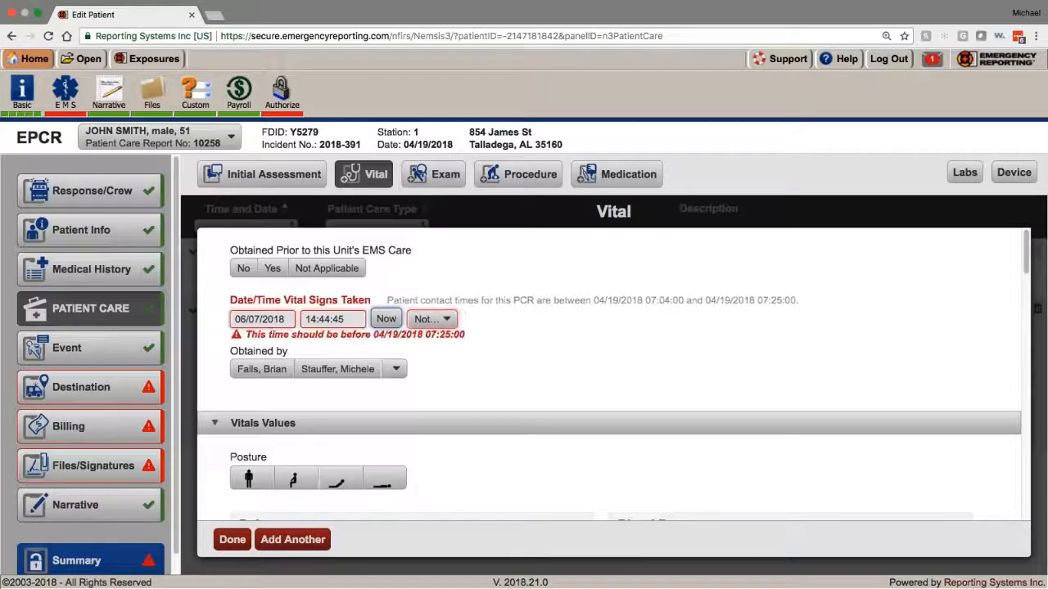
pyautogui.click(235, 318)
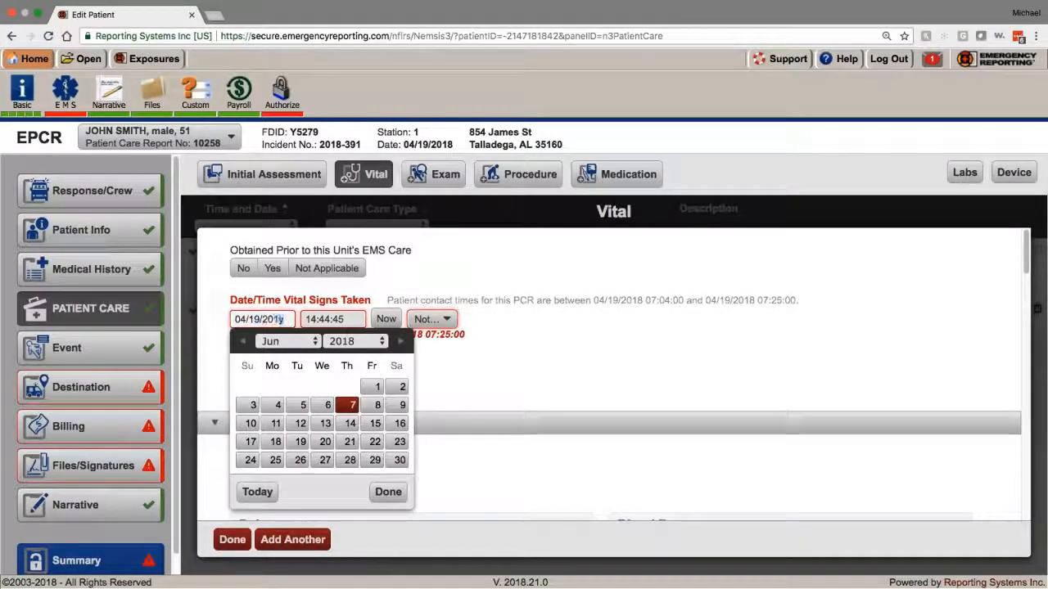
pyautogui.click(344, 319)
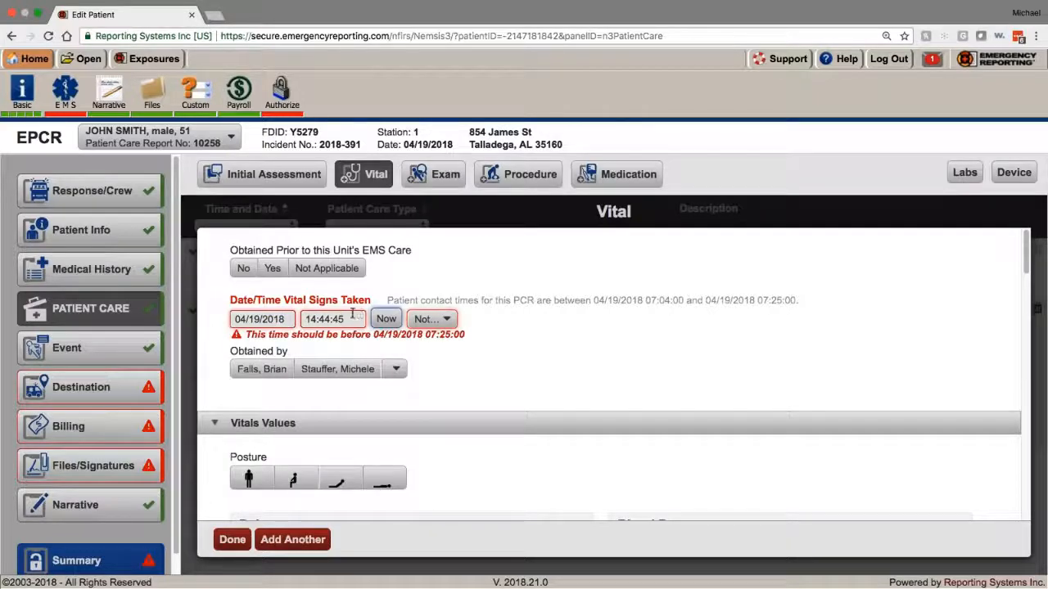
pyautogui.moveTo(353, 318); pyautogui.dragTo(306, 319)
pyautogui.click(262, 370)
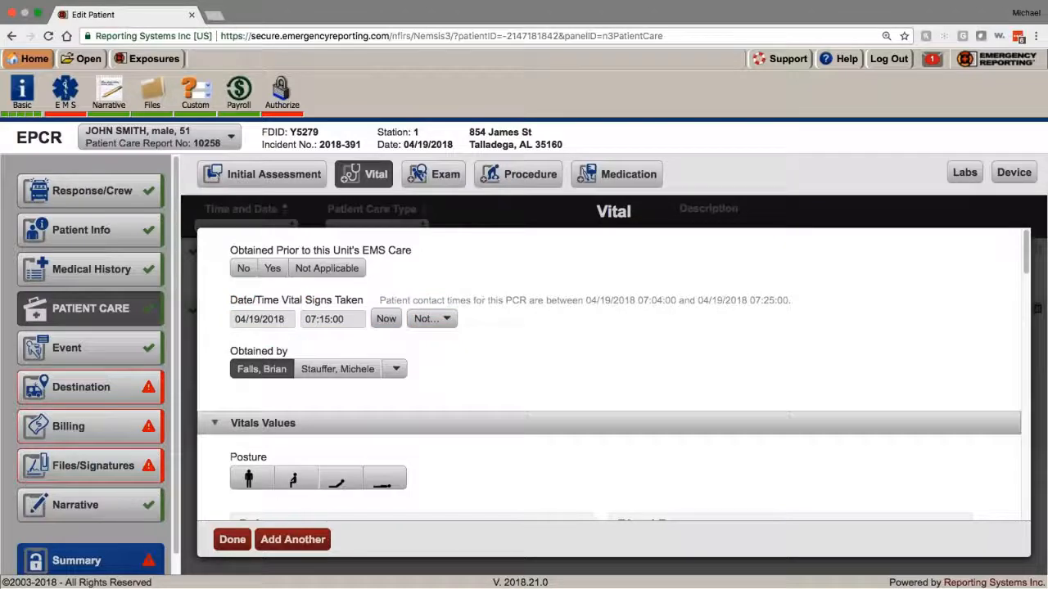
# Step: Enter blood pressure 120/80 measured by Cuff-Automated
pyautogui.scroll(-5, 343, 339)
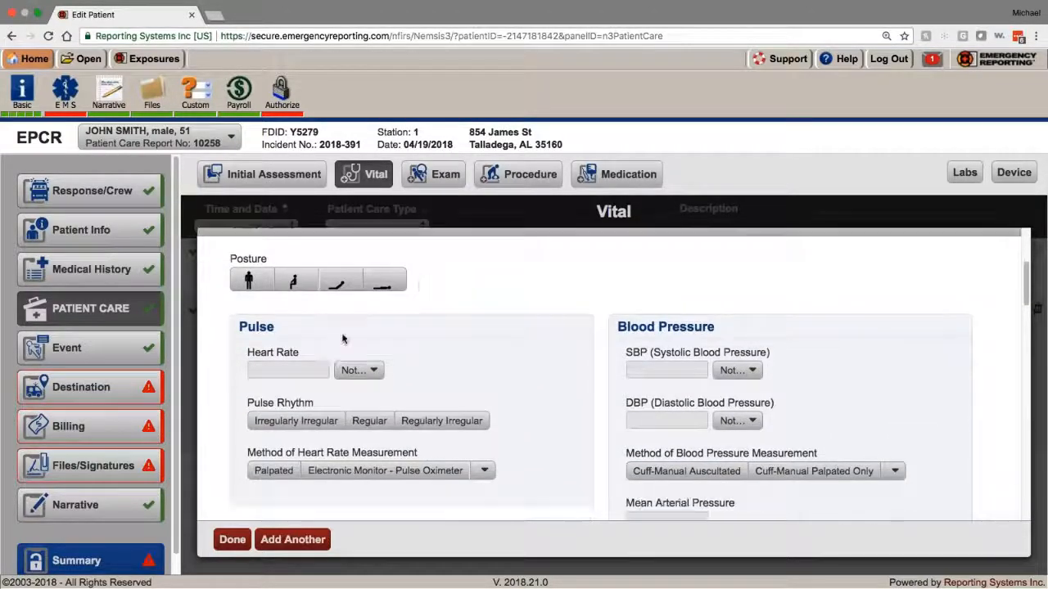
pyautogui.scroll(-3, 667, 278)
pyautogui.click(667, 268)
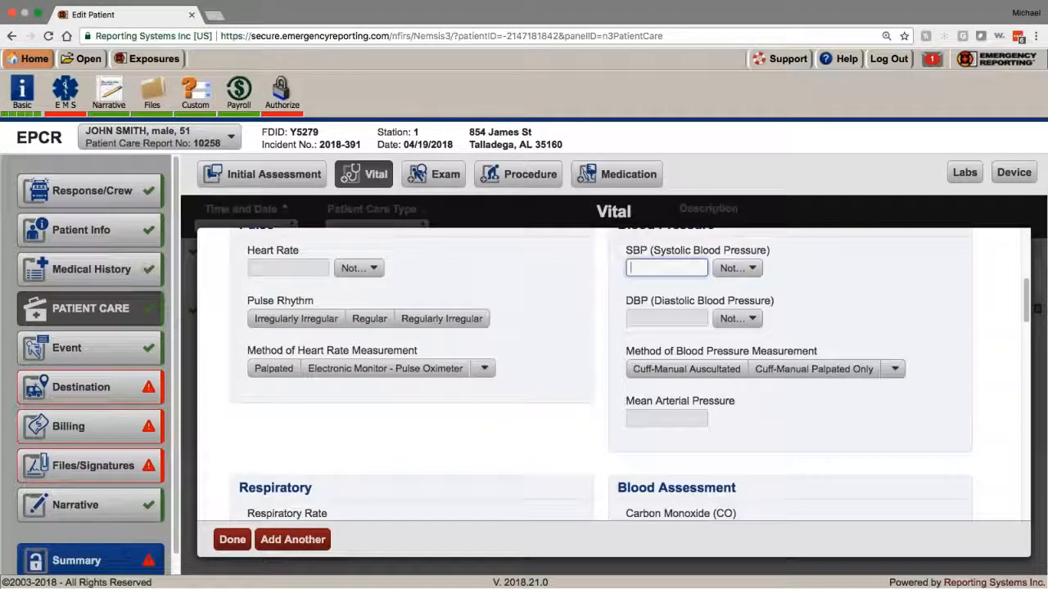
pyautogui.write('120')
pyautogui.press('Tab')
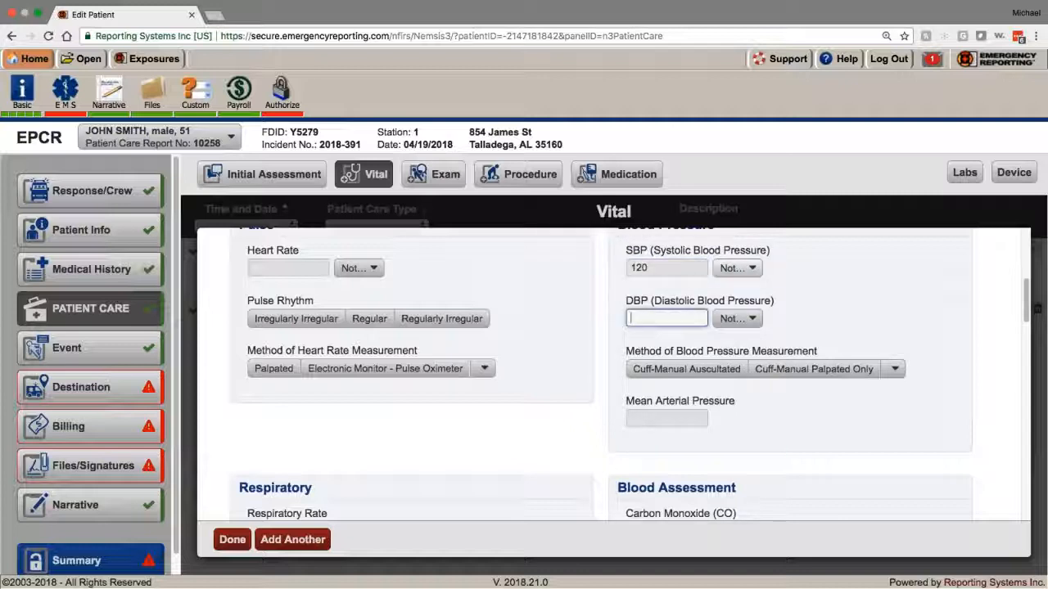
pyautogui.write('80')
pyautogui.press('Tab')
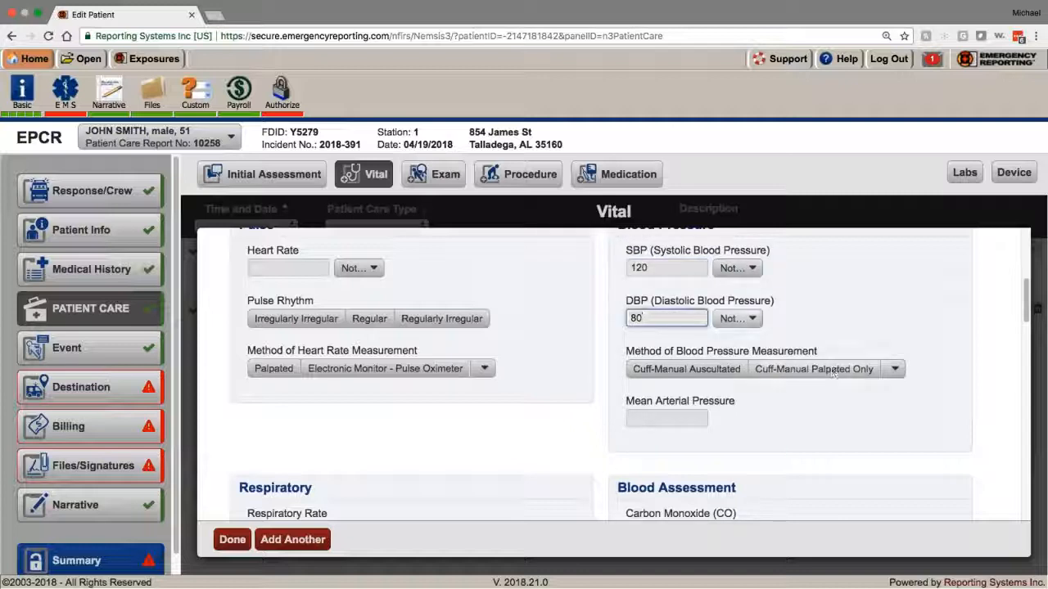
pyautogui.click(890, 376)
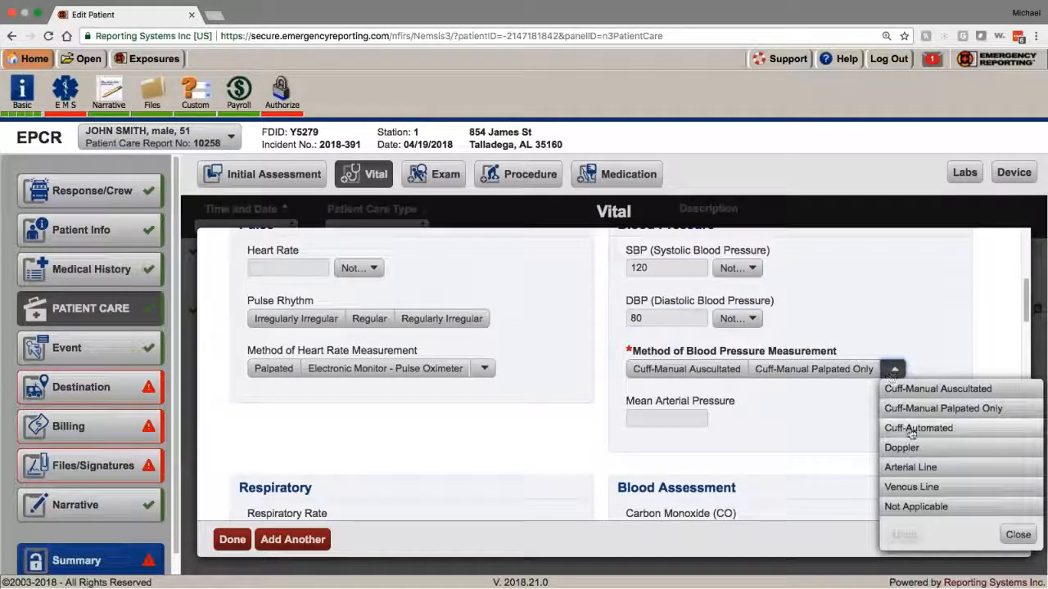
pyautogui.click(909, 434)
# Step: Set the Glasgow Coma Score to its maximum of 15 and save the vital entry
pyautogui.scroll(-5, 790, 442)
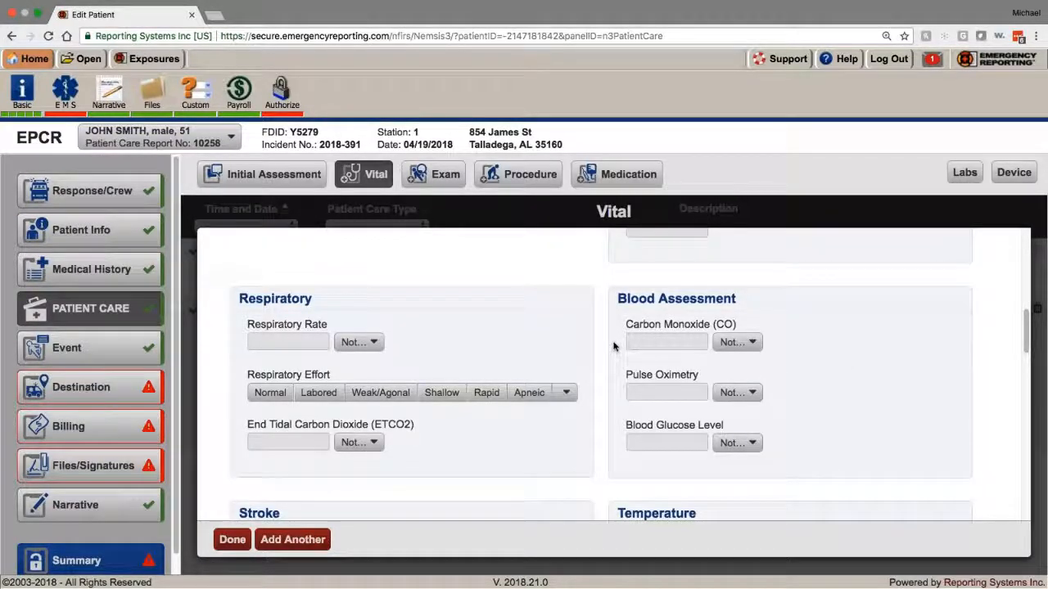
pyautogui.scroll(-7, 657, 435)
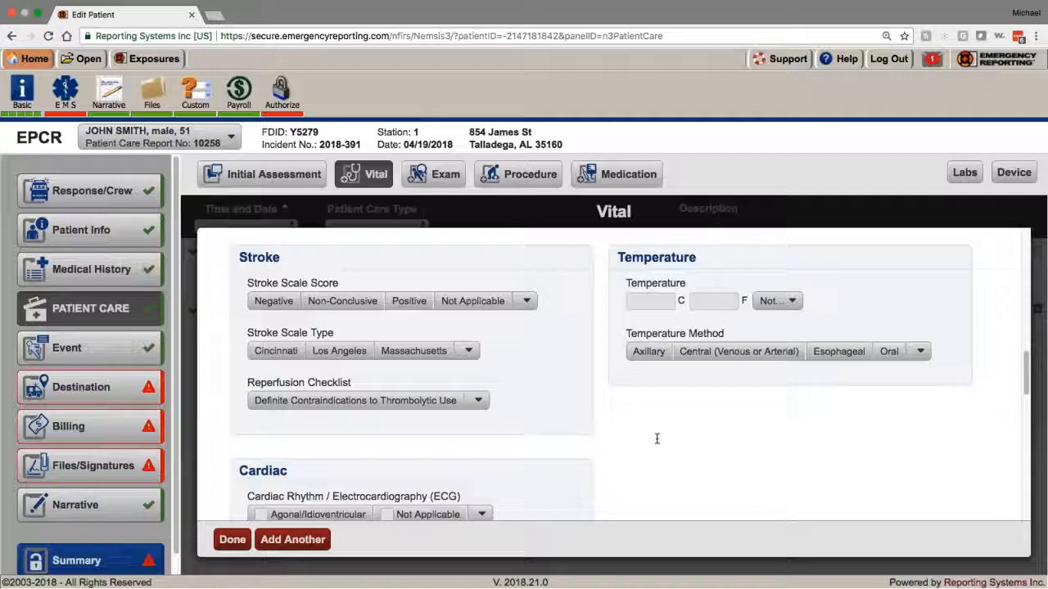
pyautogui.scroll(-12, 656, 439)
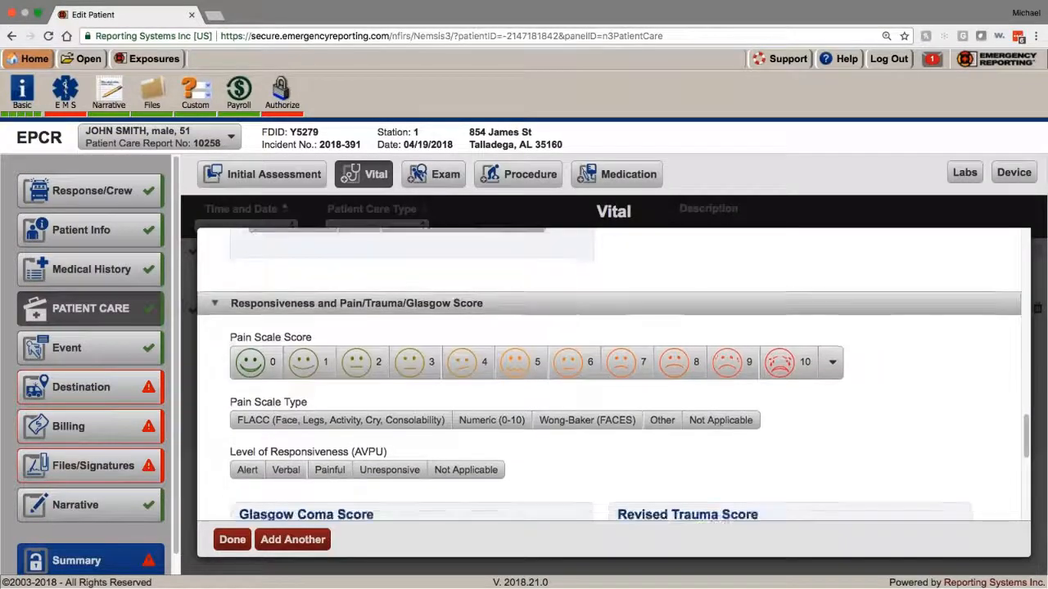
pyautogui.scroll(-1, 357, 360)
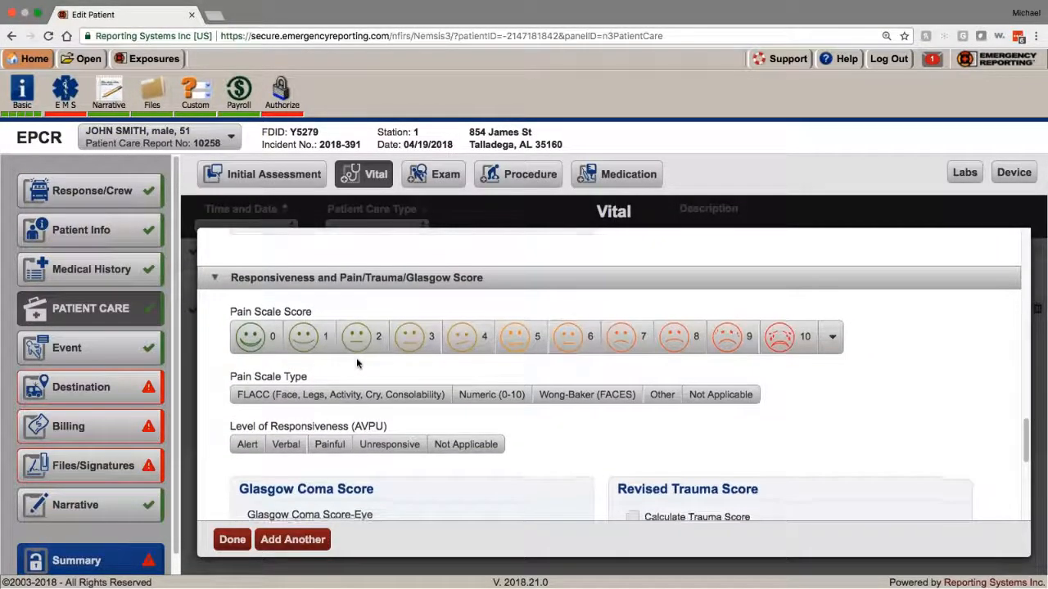
pyautogui.scroll(-7, 357, 358)
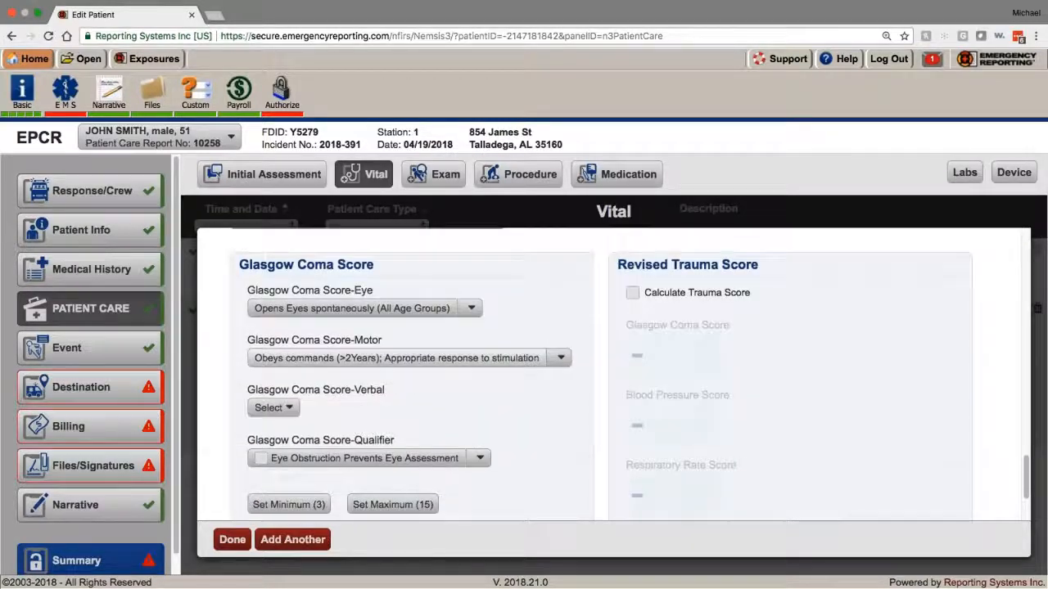
pyautogui.click(392, 505)
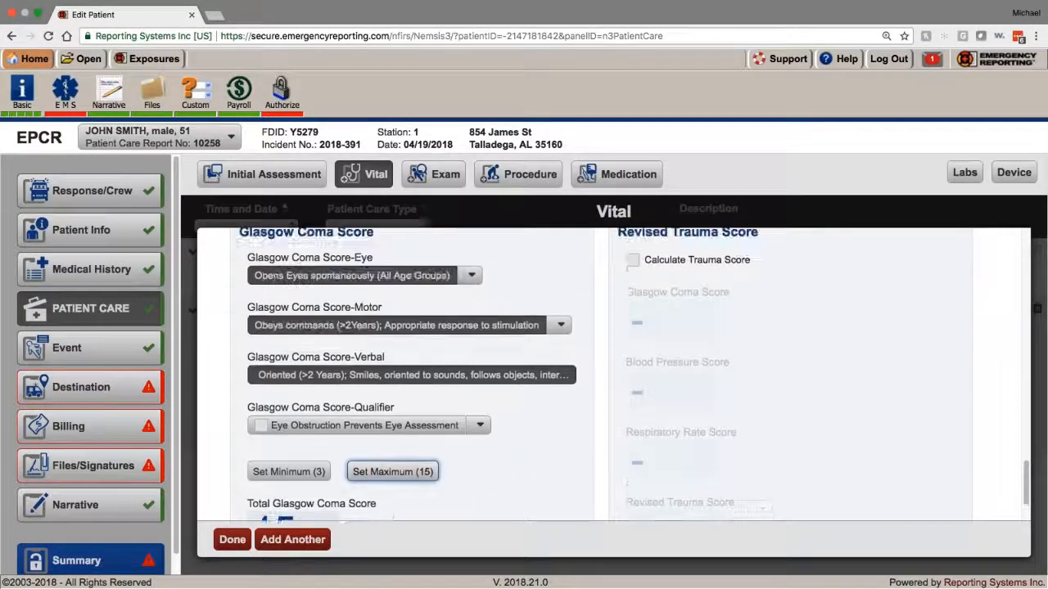
pyautogui.scroll(-3, 378, 408)
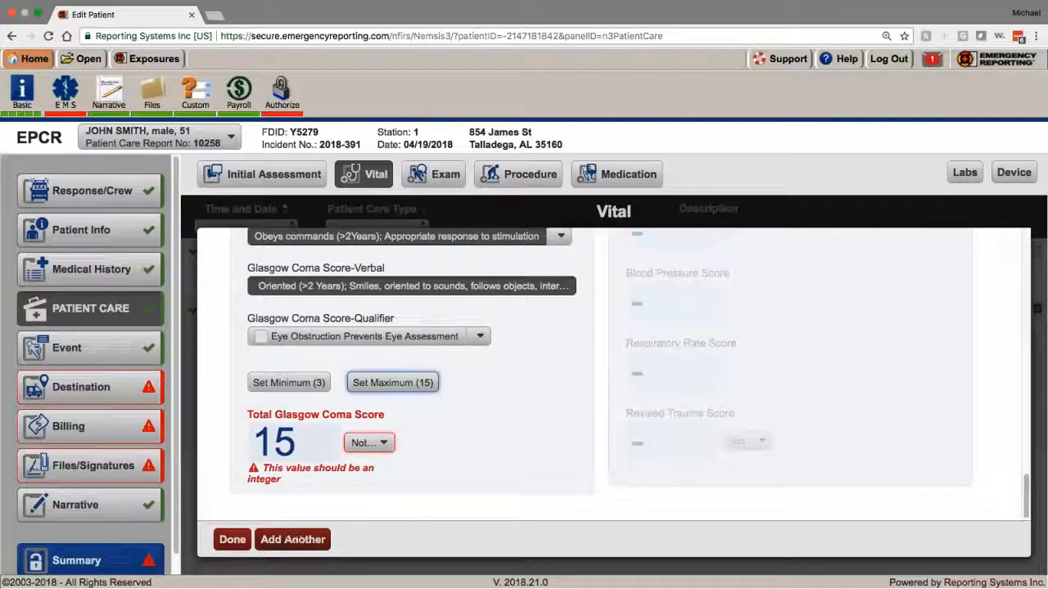
pyautogui.click(233, 540)
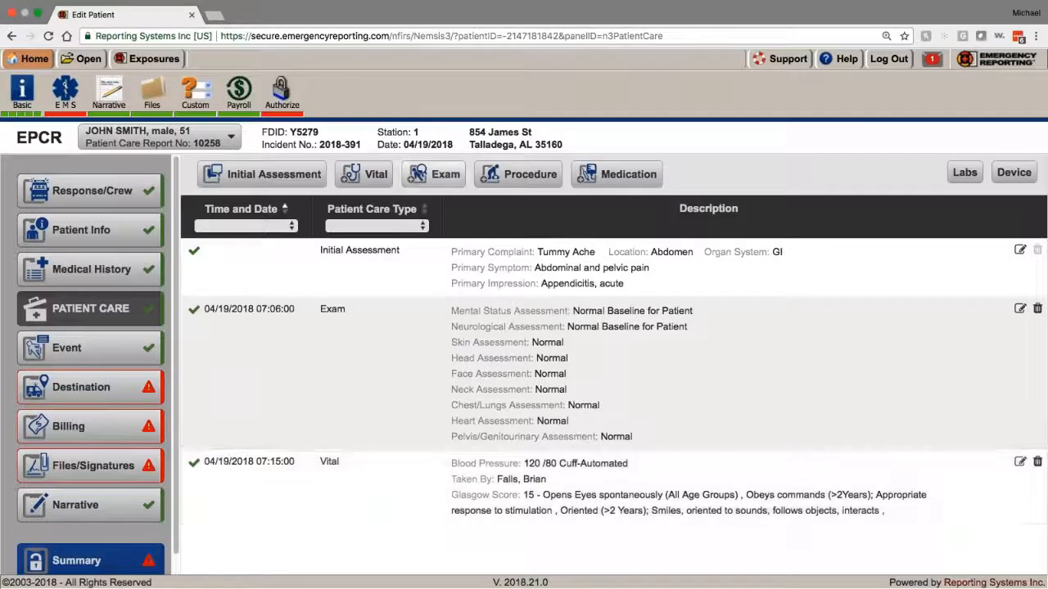
# Step: Start a new Exam entry and prefill it with Normal exam values
pyautogui.click(434, 173)
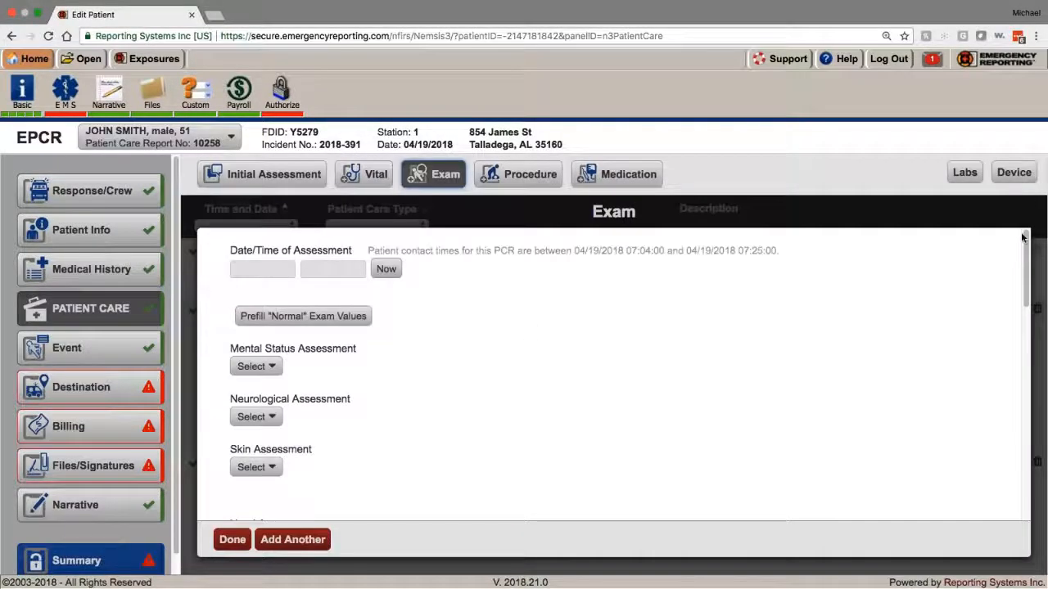
pyautogui.click(232, 539)
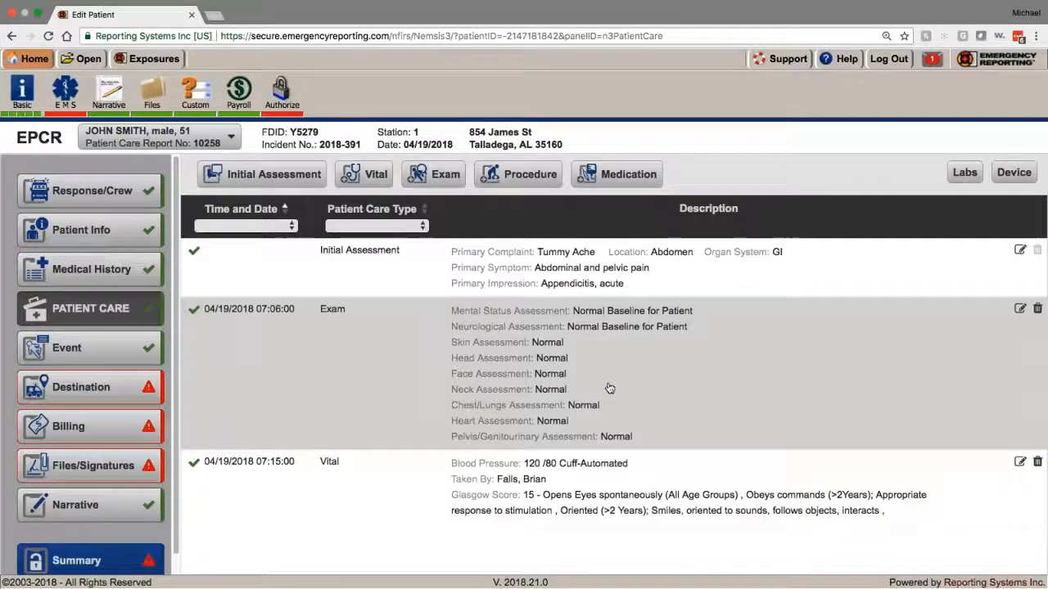
pyautogui.click(433, 174)
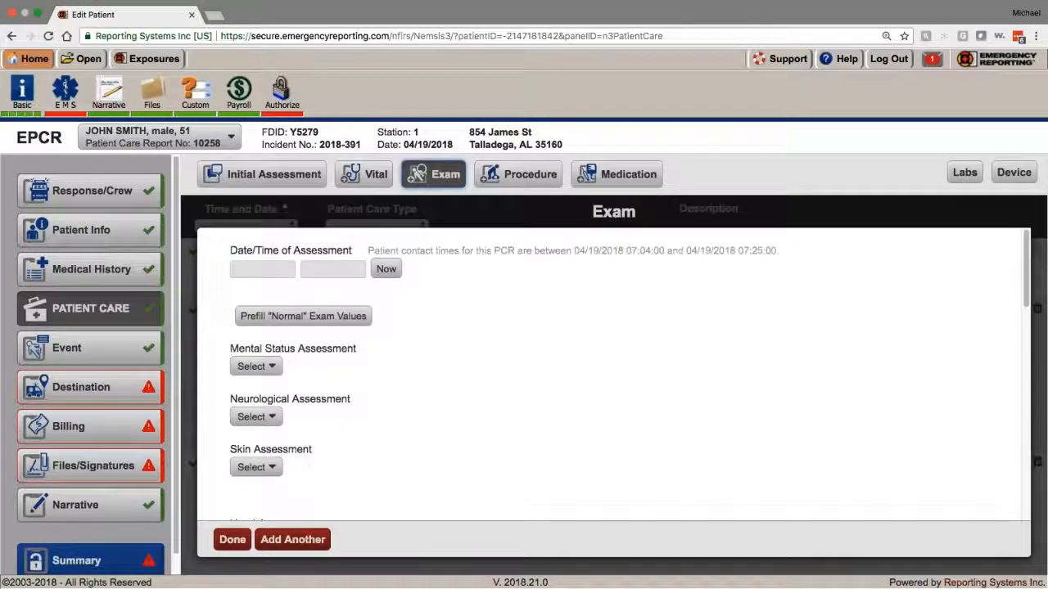
pyautogui.click(316, 319)
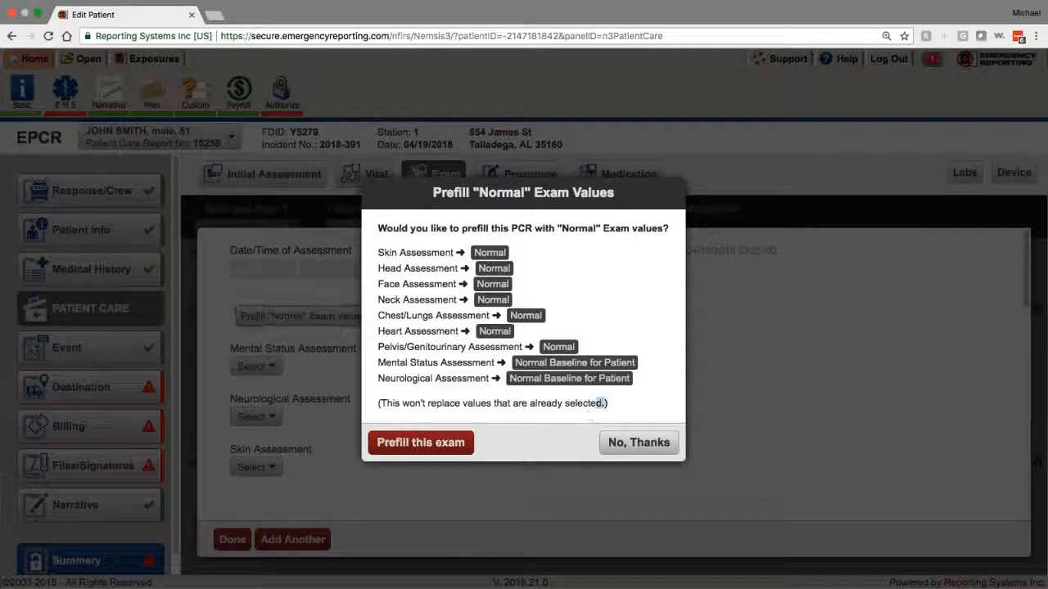
pyautogui.moveTo(591, 419); pyautogui.dragTo(382, 403)
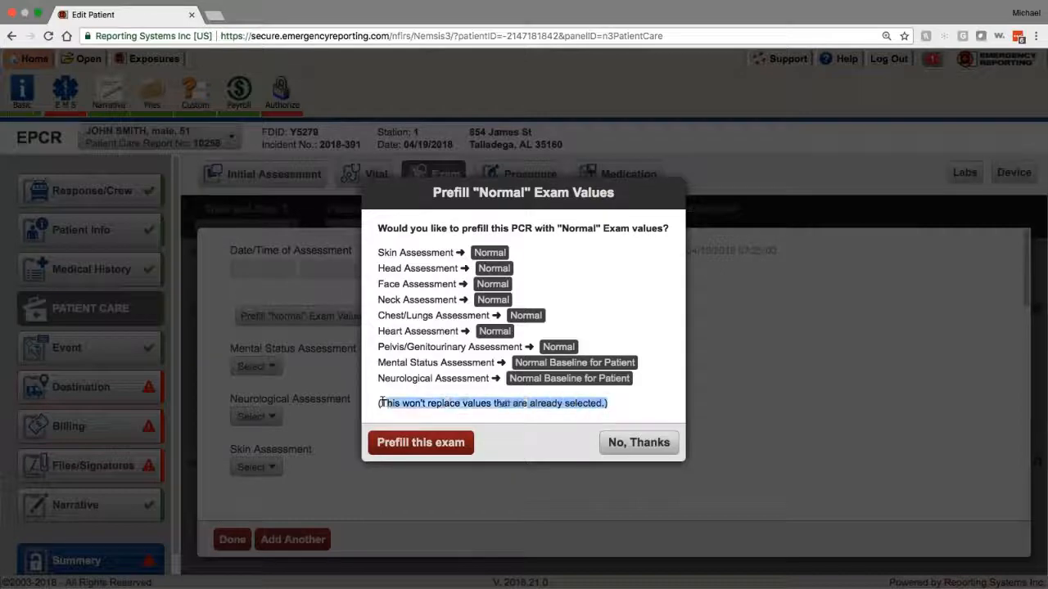
pyautogui.click(408, 445)
# Step: Change Mental Status from Normal Baseline to Pharmacologically Sedated/Paralyzed and save the exam
pyautogui.scroll(-10, 391, 456)
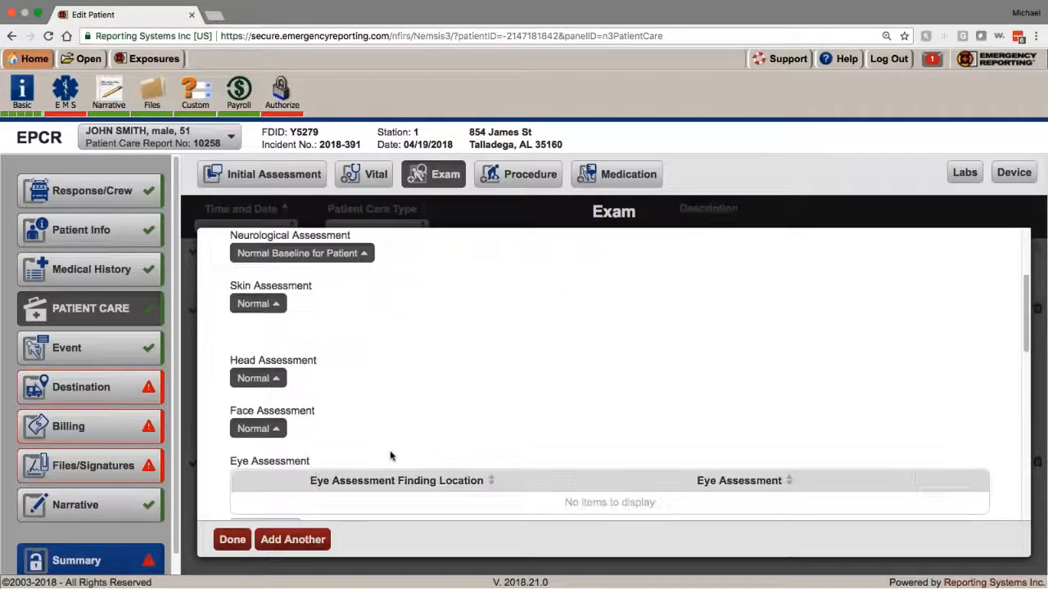
pyautogui.scroll(-4, 391, 457)
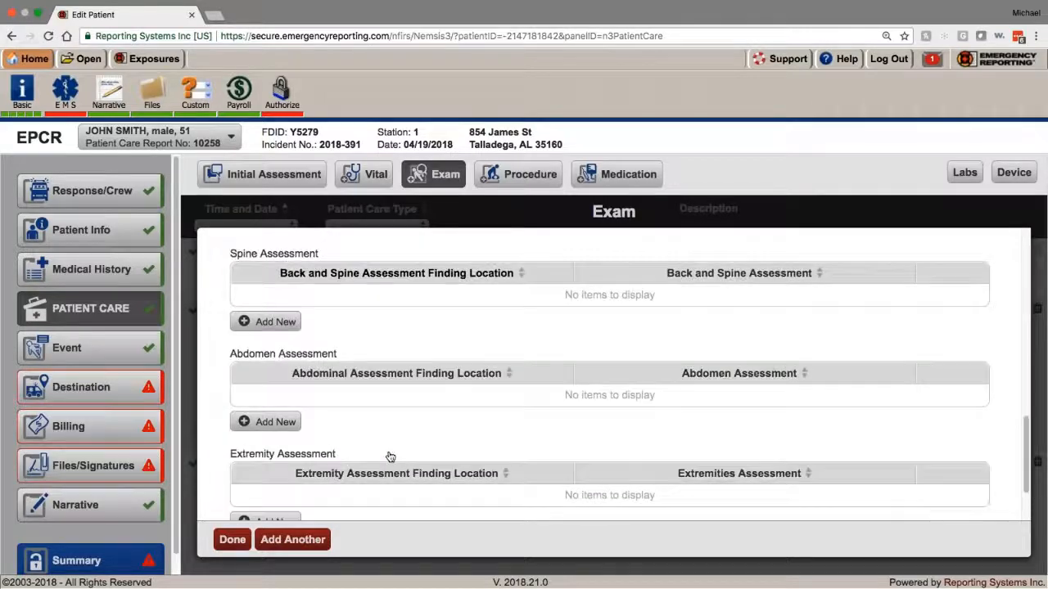
pyautogui.scroll(5, 389, 456)
pyautogui.scroll(8, 389, 456)
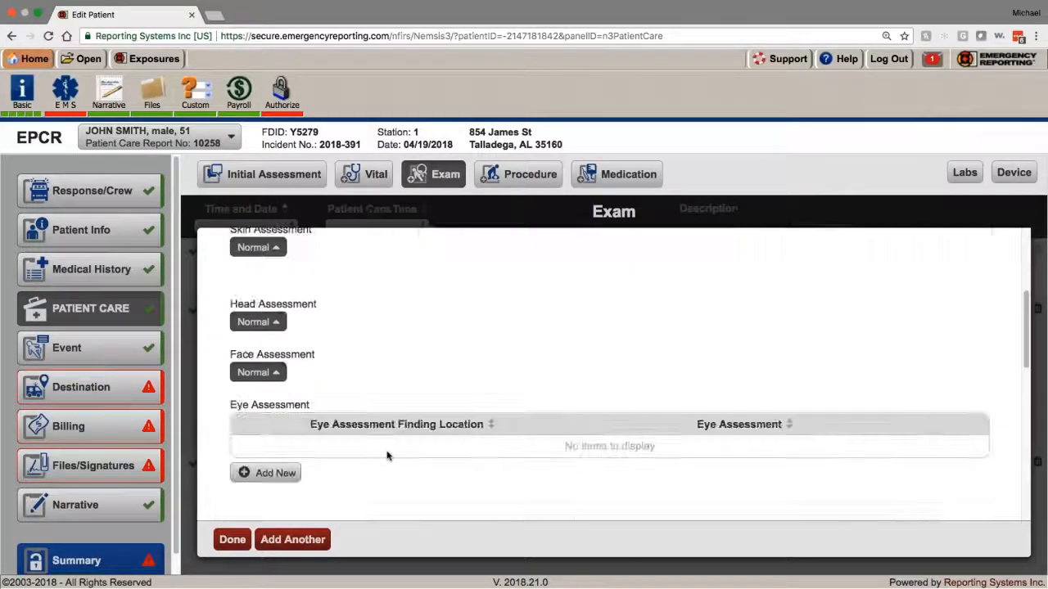
pyautogui.scroll(2, 381, 452)
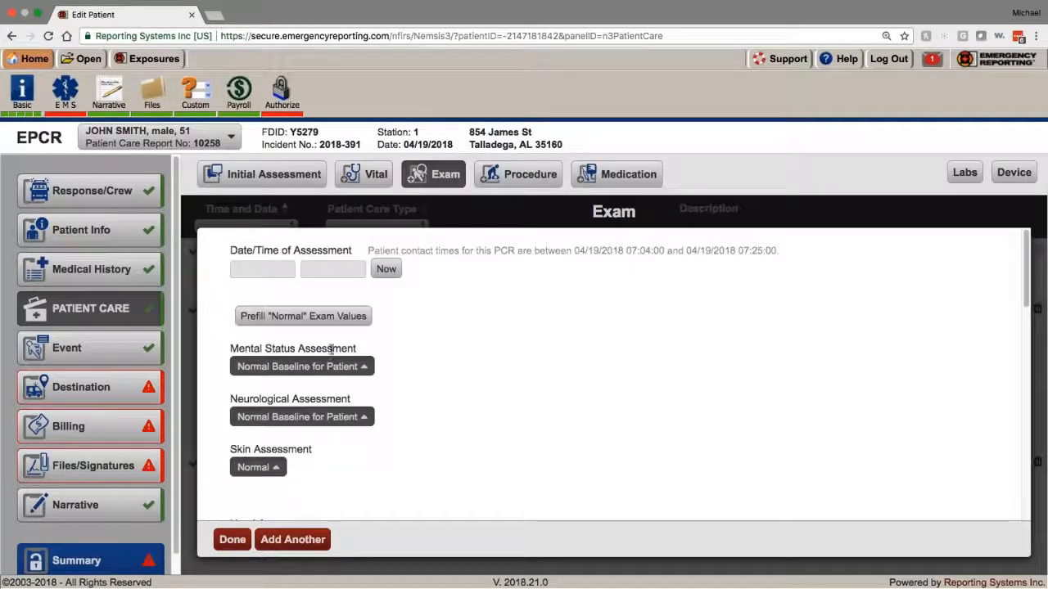
pyautogui.click(332, 367)
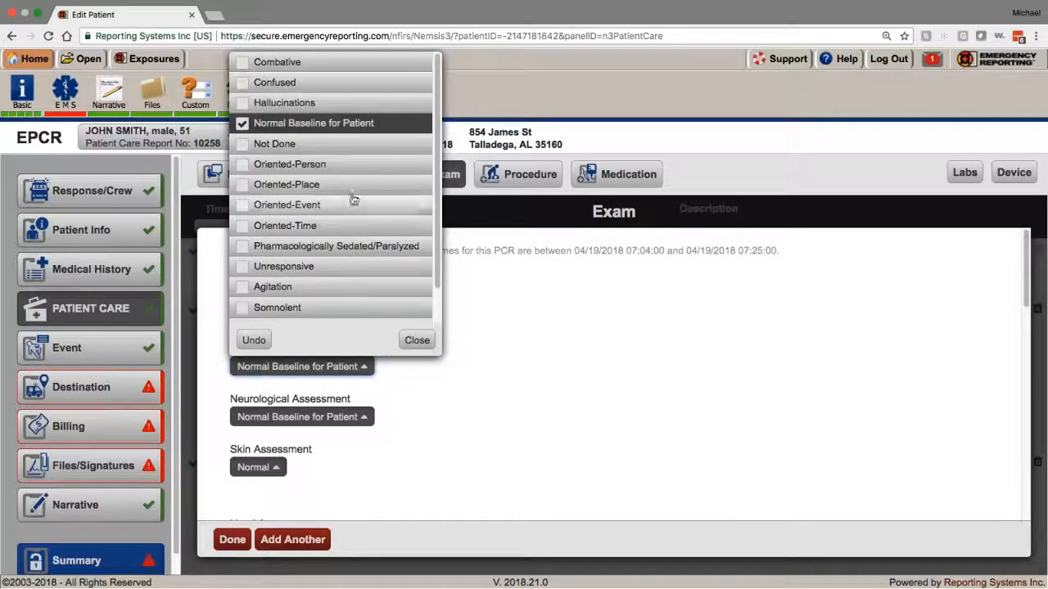
pyautogui.click(337, 126)
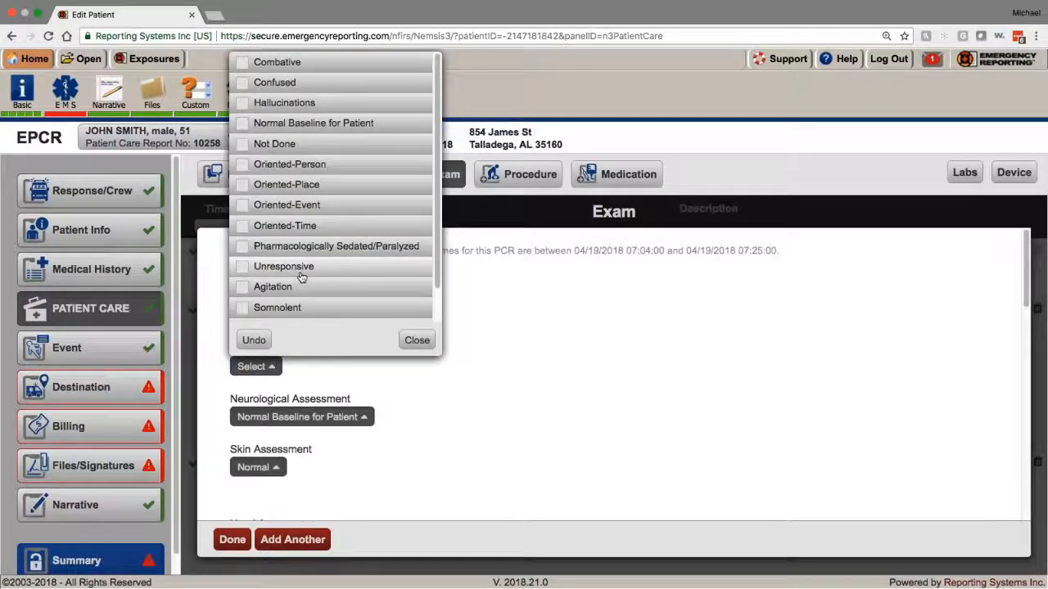
pyautogui.click(243, 246)
pyautogui.click(417, 340)
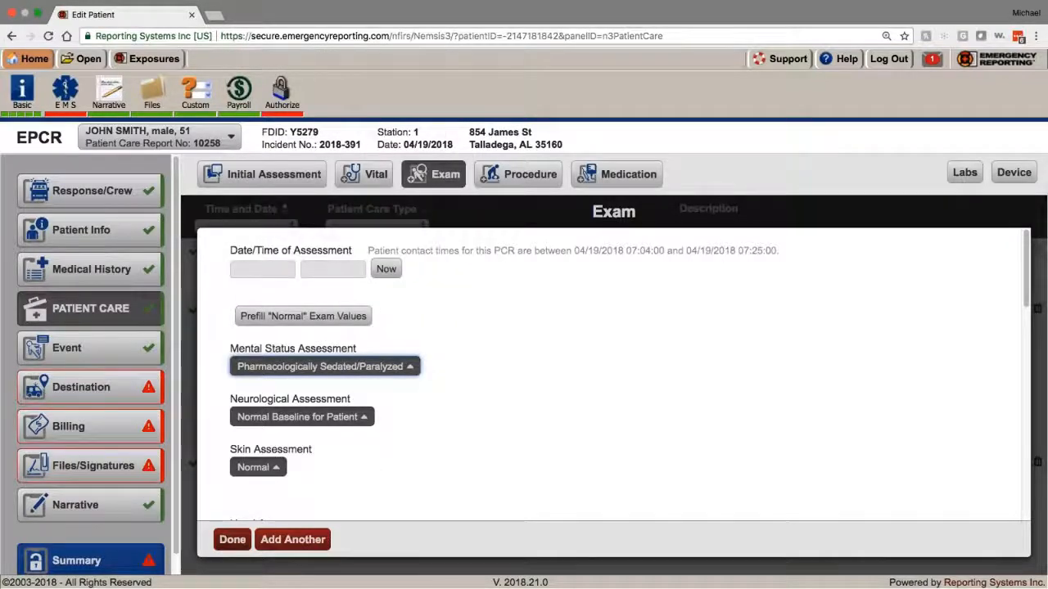
pyautogui.click(231, 539)
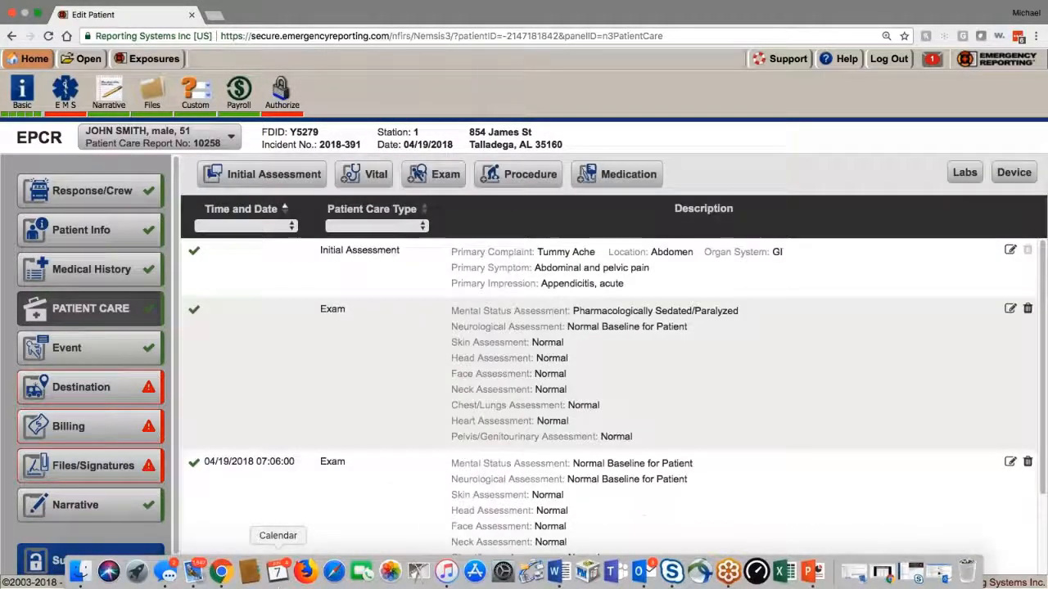
# Step: Start a Procedure entry timed now, performed by the first crew member at 2009 EMT level
pyautogui.click(503, 176)
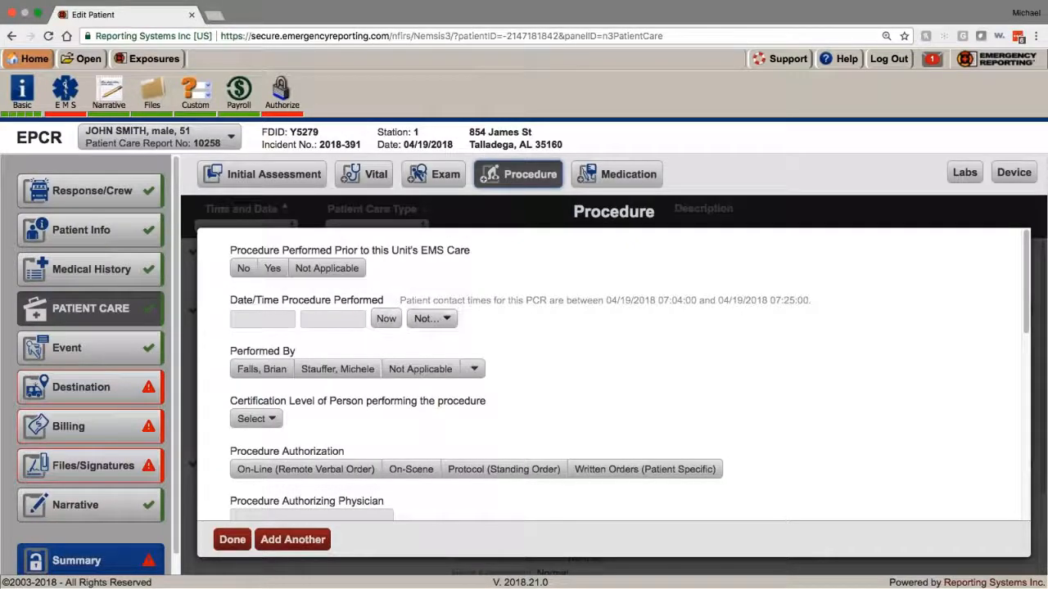
pyautogui.click(386, 321)
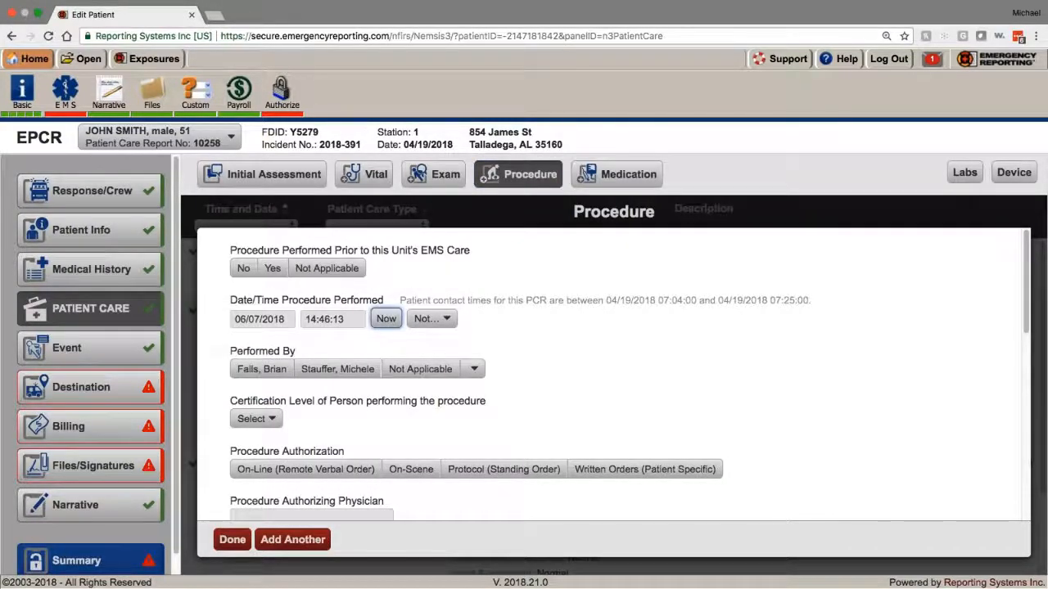
pyautogui.click(262, 320)
pyautogui.click(580, 367)
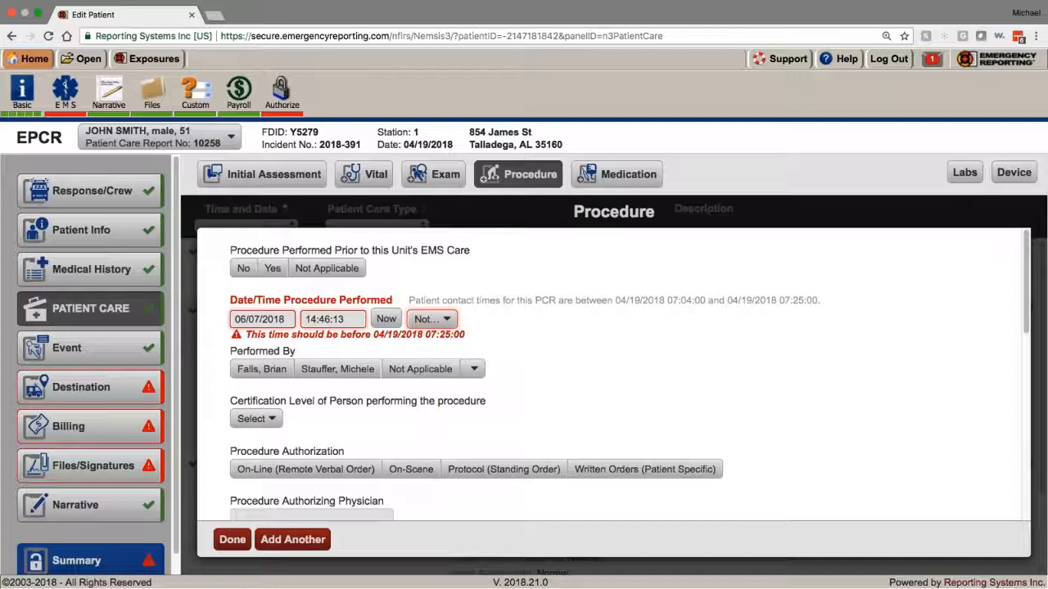
pyautogui.click(262, 369)
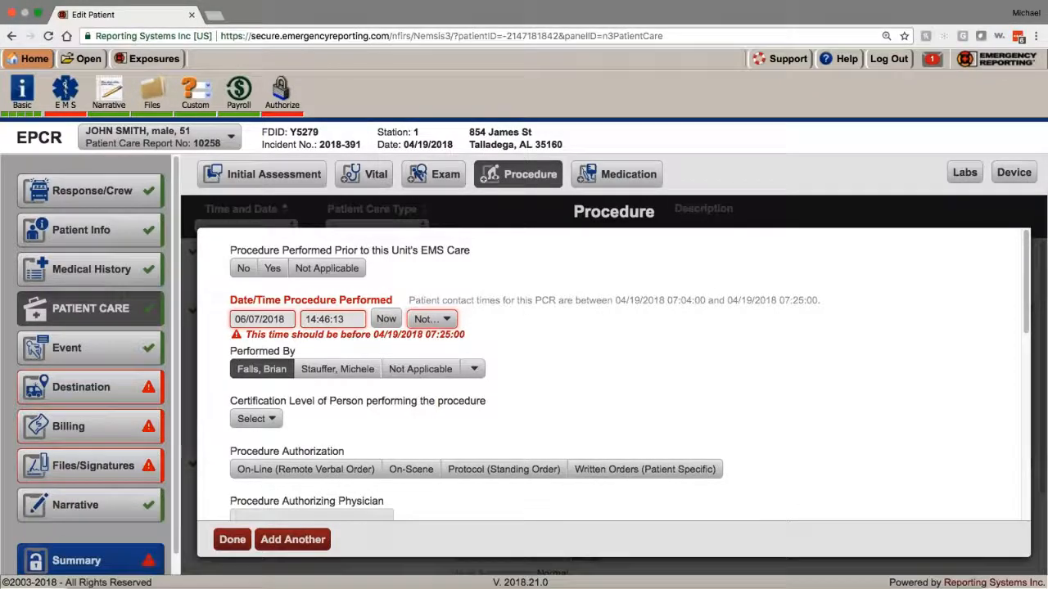
pyautogui.click(359, 445)
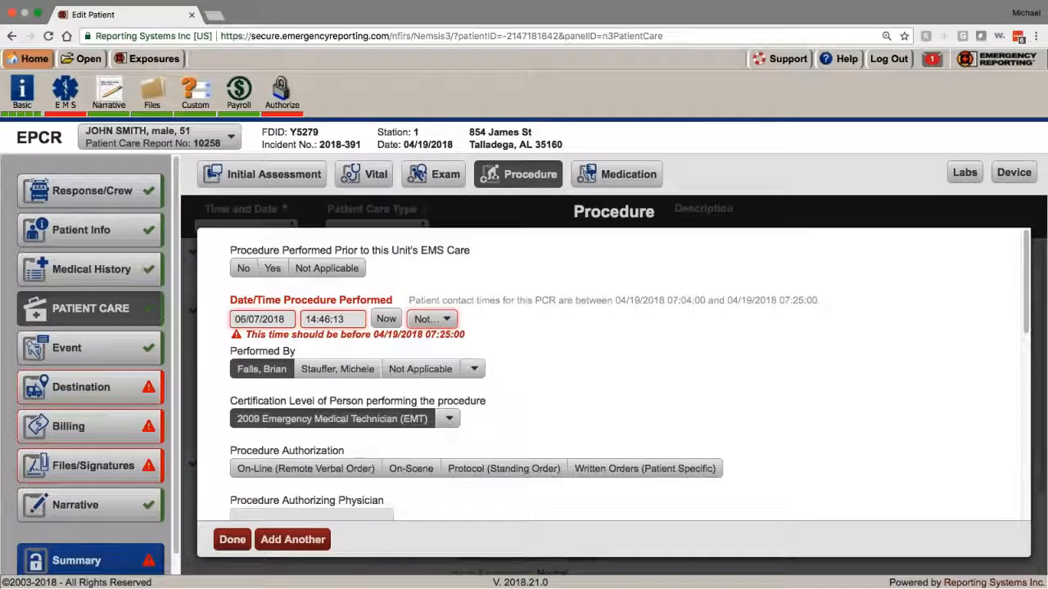
pyautogui.scroll(-3, 573, 368)
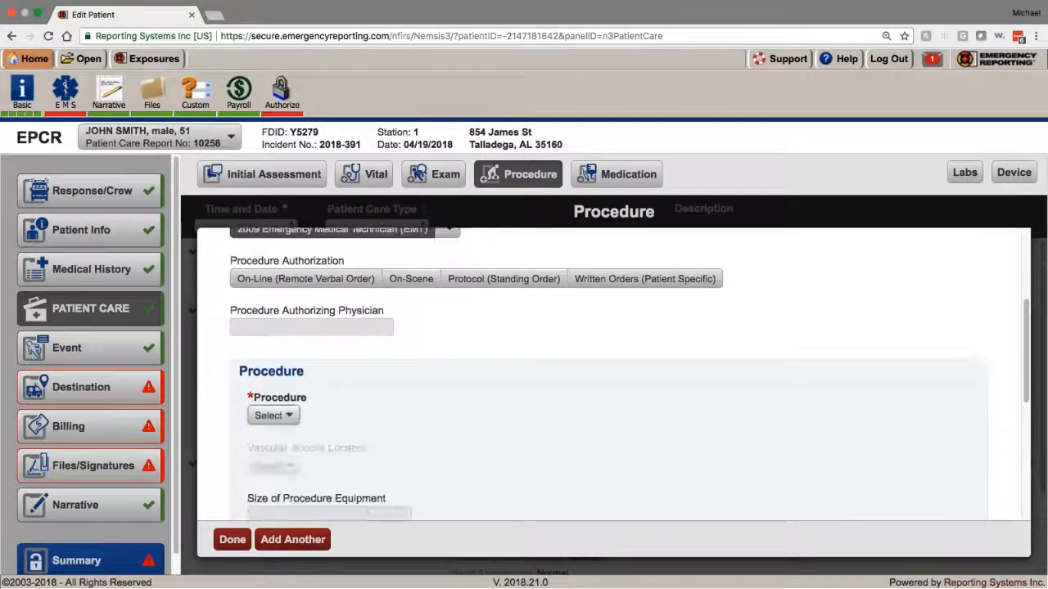
# Step: Browse the Airway-Advanced and Airway-Basic procedure categories without choosing one
pyautogui.click(273, 415)
pyautogui.click(258, 113)
pyautogui.click(259, 113)
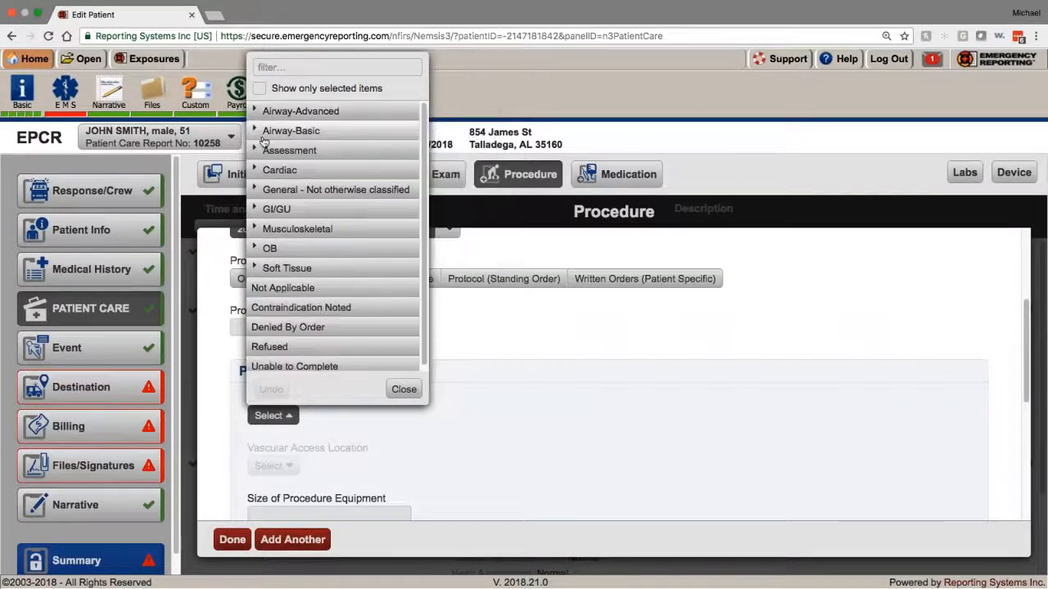
pyautogui.click(260, 132)
pyautogui.click(262, 135)
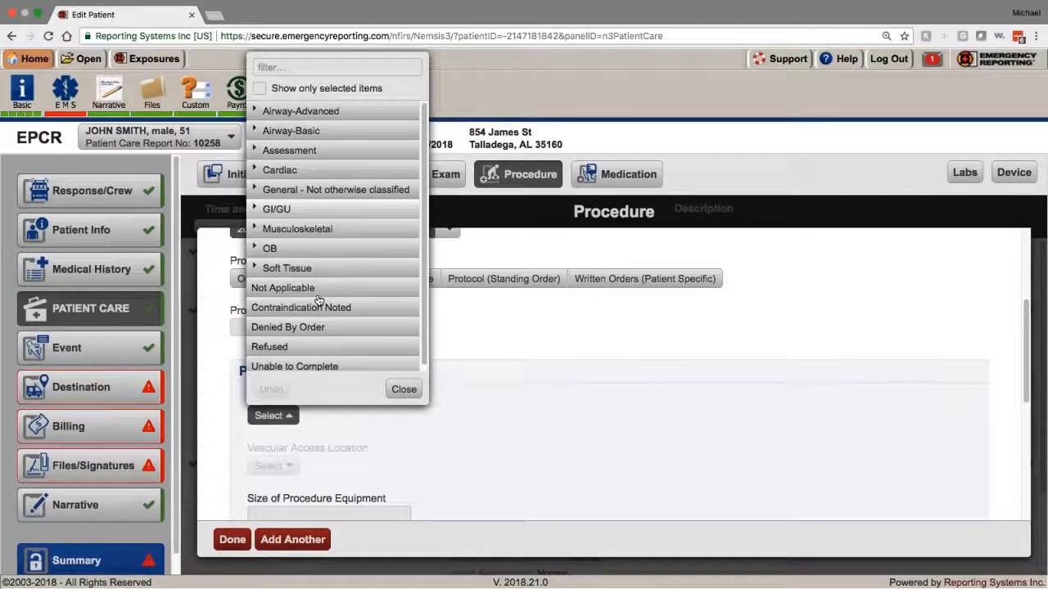
pyautogui.click(490, 386)
# Step: Browse the General and Cardiac procedure categories, closing the list without a selection
pyautogui.scroll(-1, 472, 405)
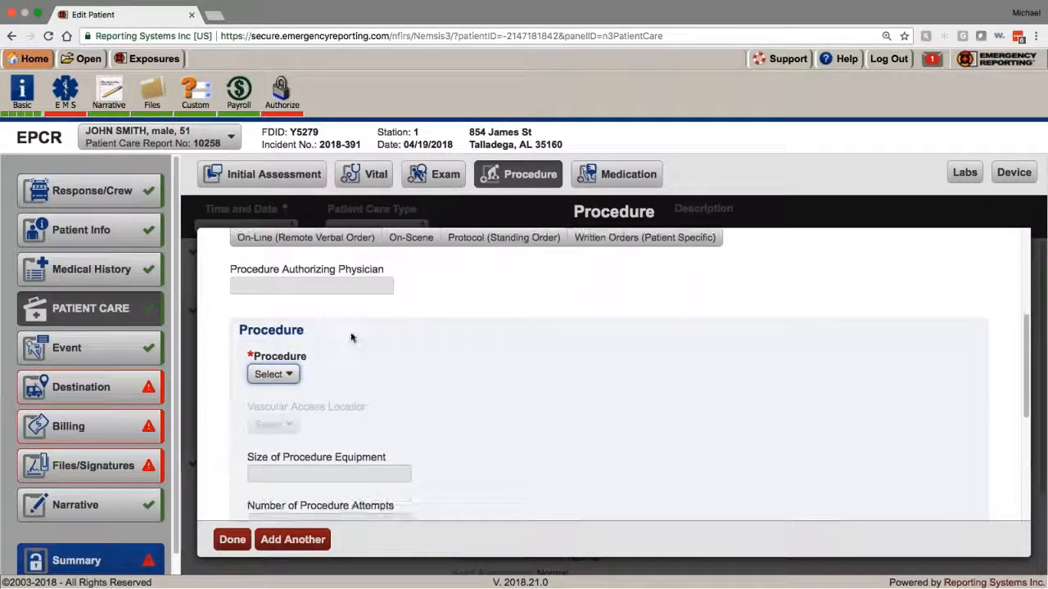
pyautogui.click(274, 374)
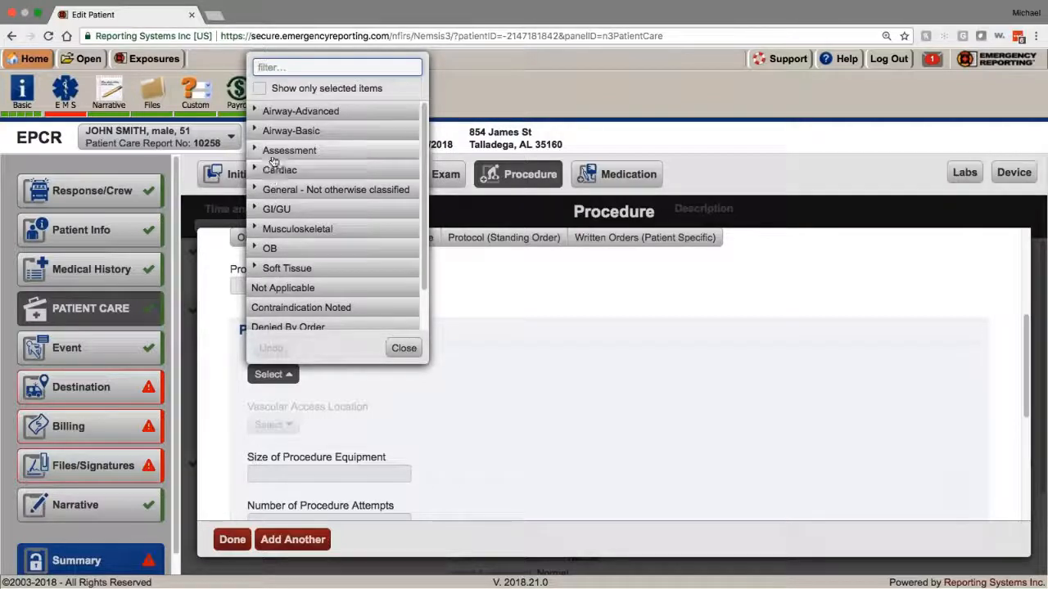
pyautogui.click(275, 189)
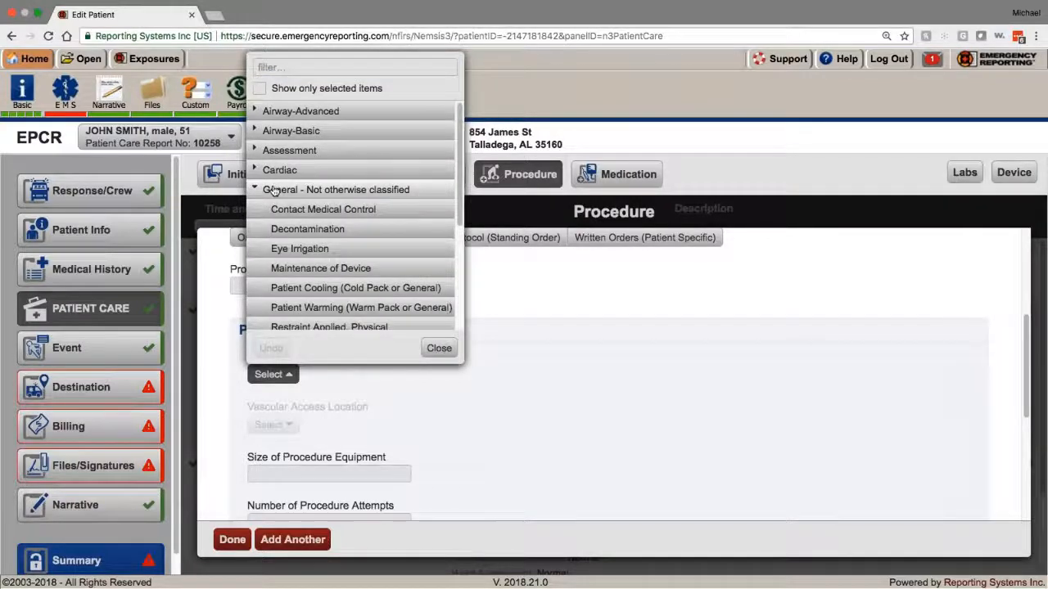
pyautogui.click(275, 190)
pyautogui.click(275, 170)
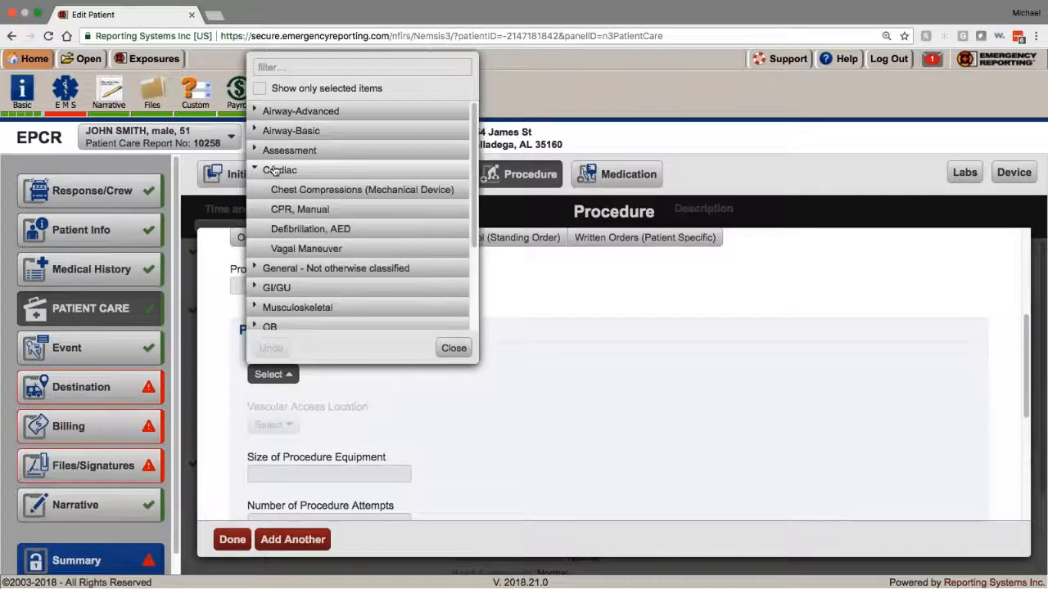
pyautogui.click(276, 170)
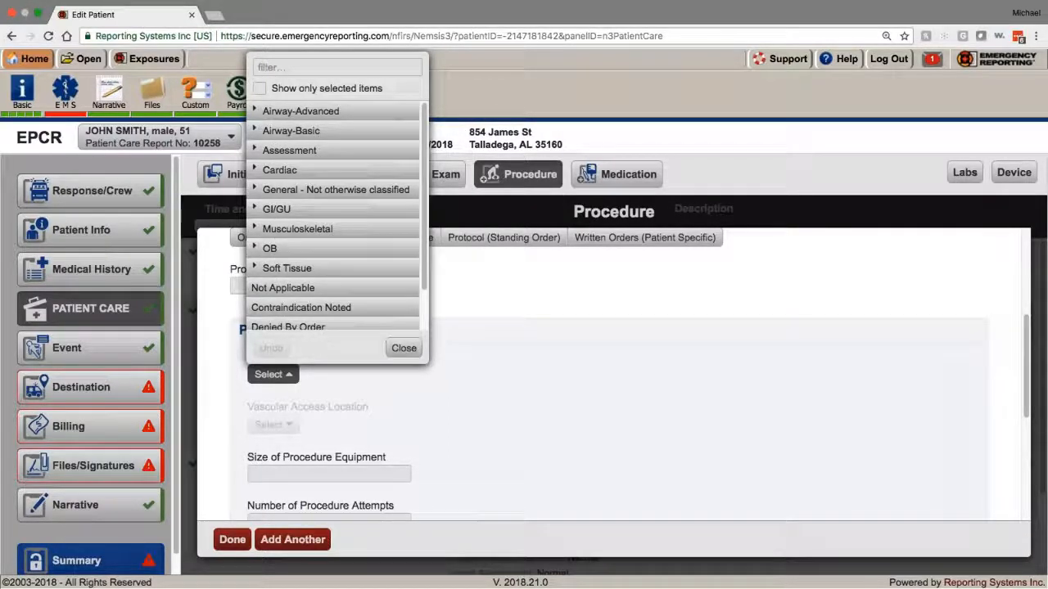
pyautogui.click(391, 348)
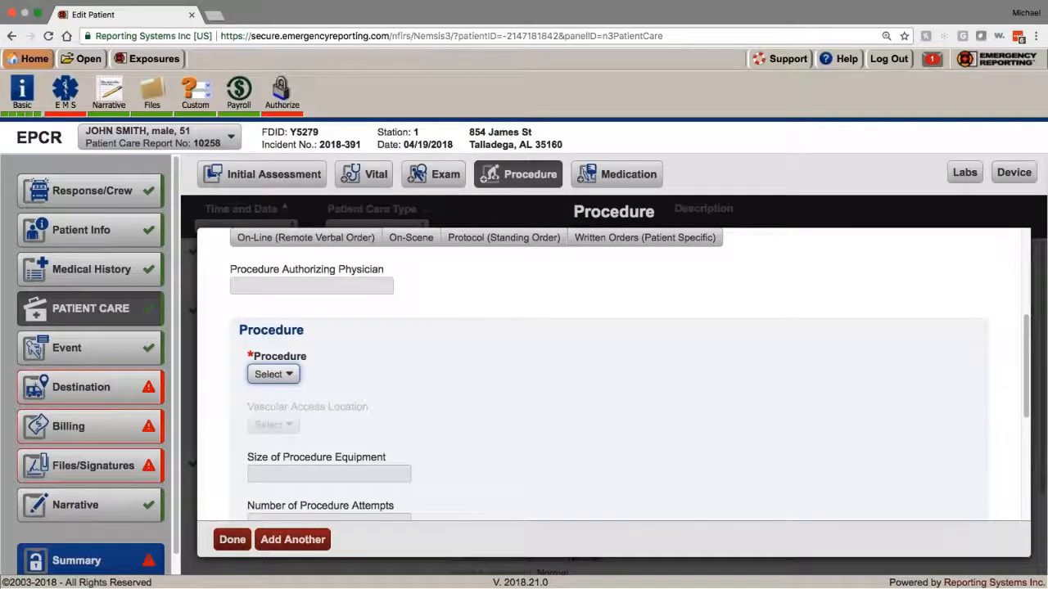
# Step: Close the procedure form and delete the incomplete Procedure entry
pyautogui.click(233, 542)
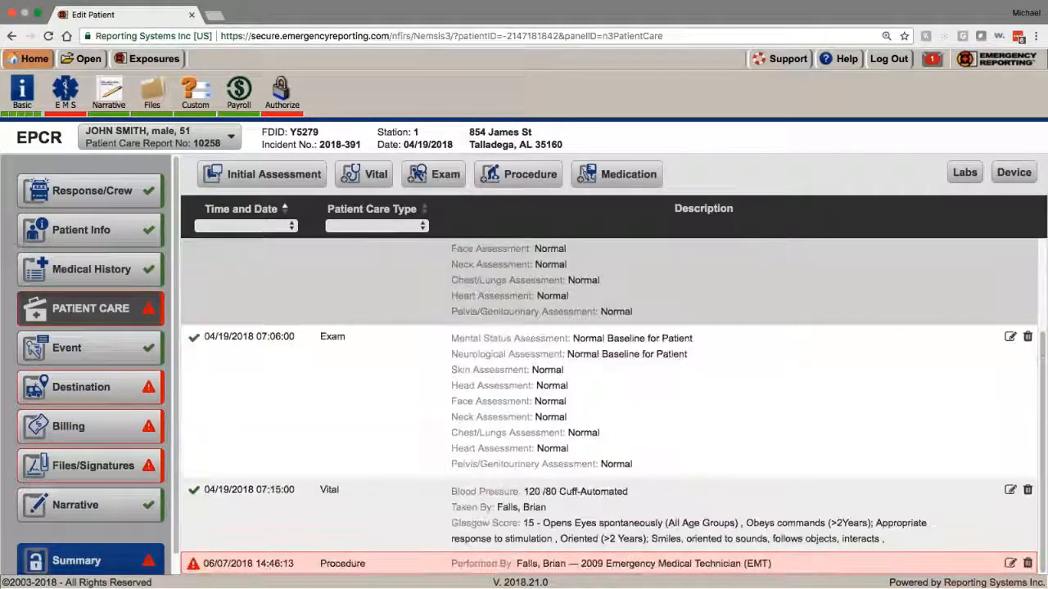
pyautogui.click(1028, 563)
pyautogui.click(451, 357)
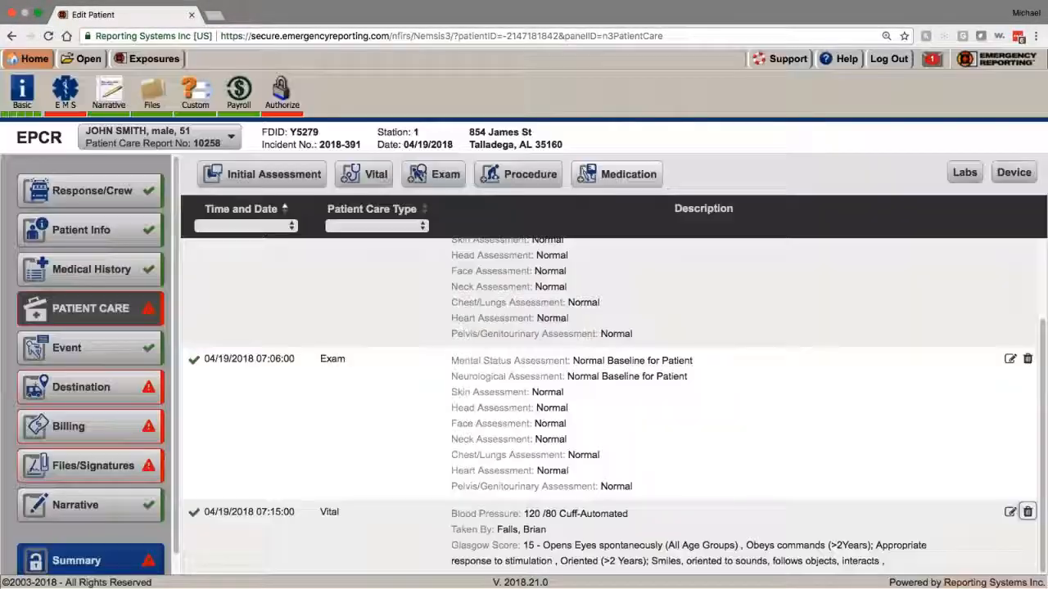
# Step: Start a Medication entry administered by the first crew member and browse the medication list
pyautogui.click(581, 175)
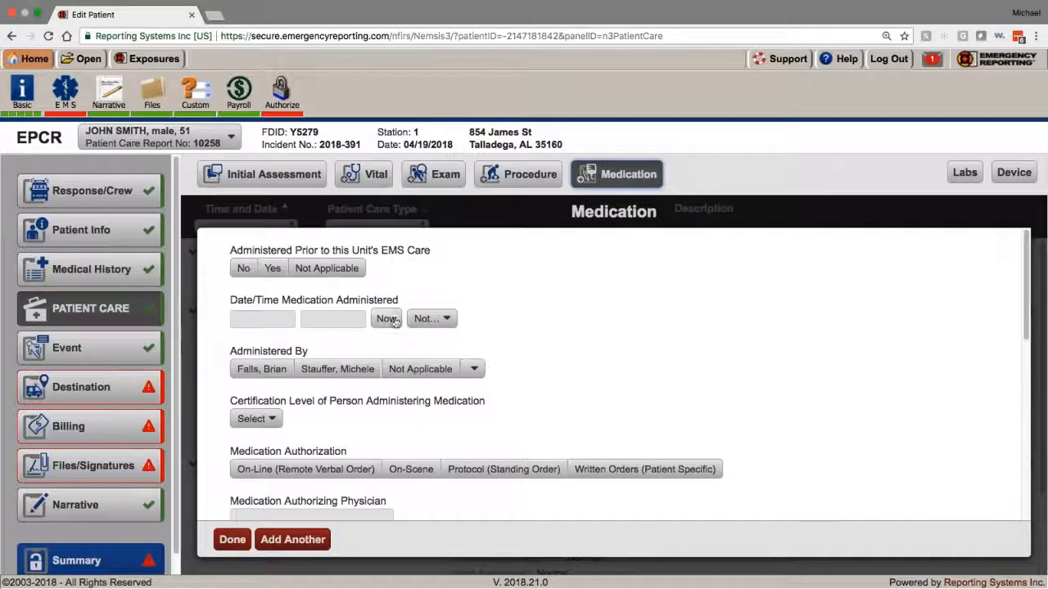
pyautogui.click(281, 369)
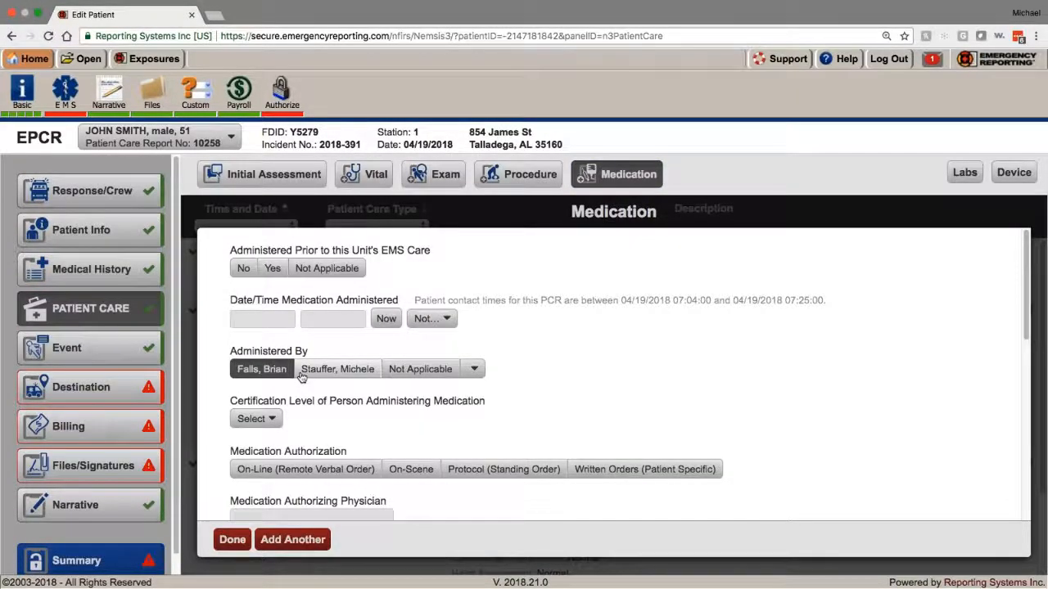
pyautogui.scroll(-4, 301, 375)
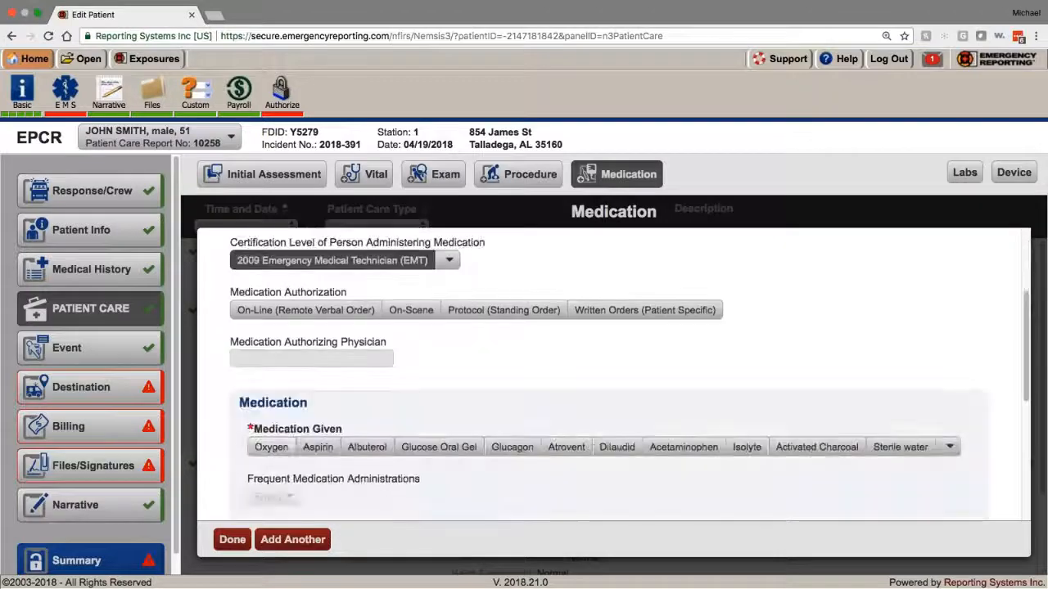
pyautogui.click(949, 447)
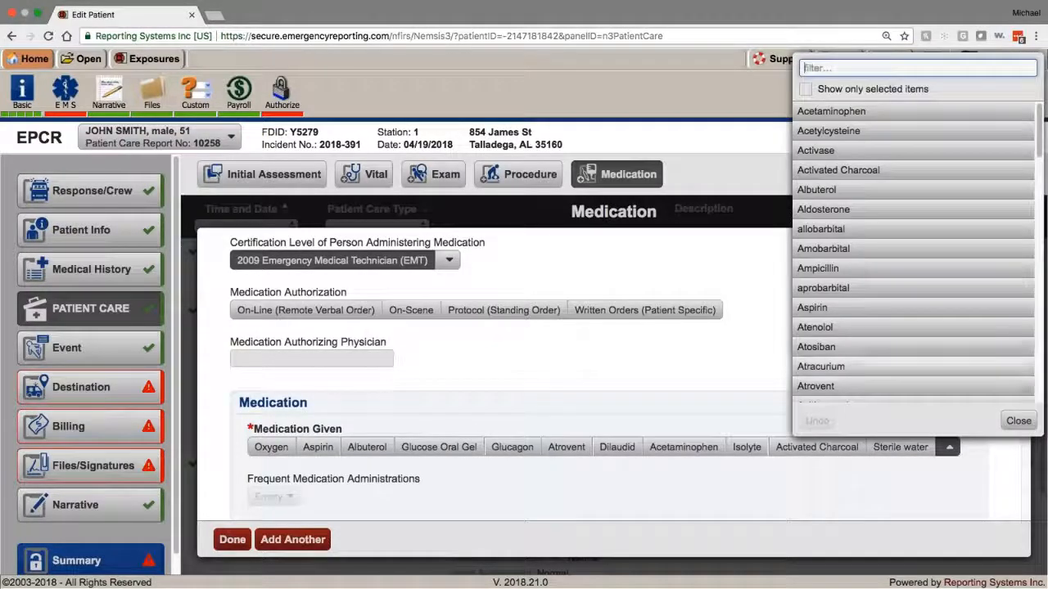
pyautogui.scroll(-15, 904, 342)
pyautogui.scroll(12, 904, 342)
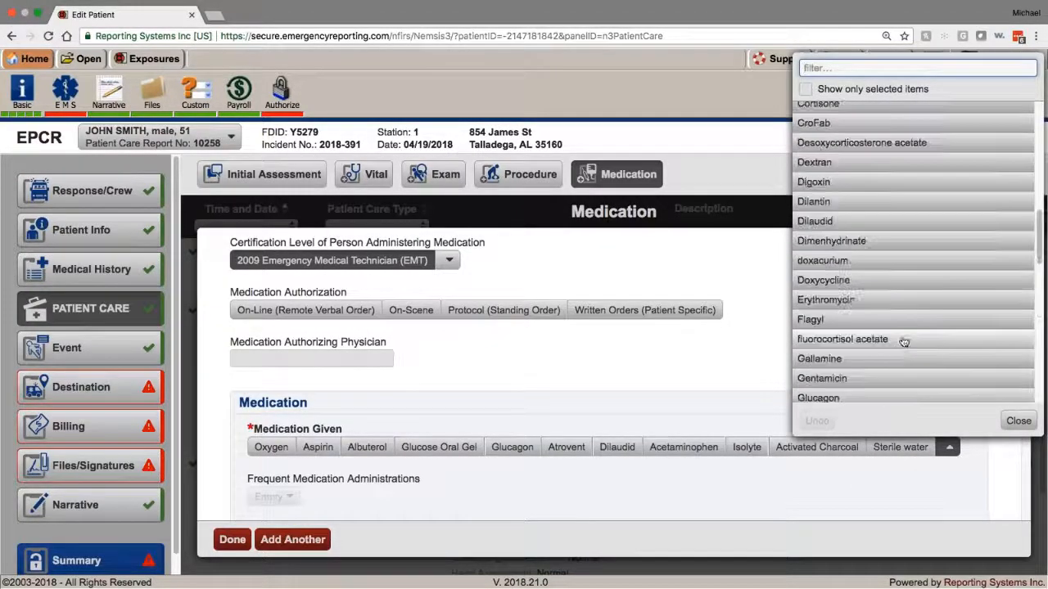
pyautogui.scroll(8, 904, 343)
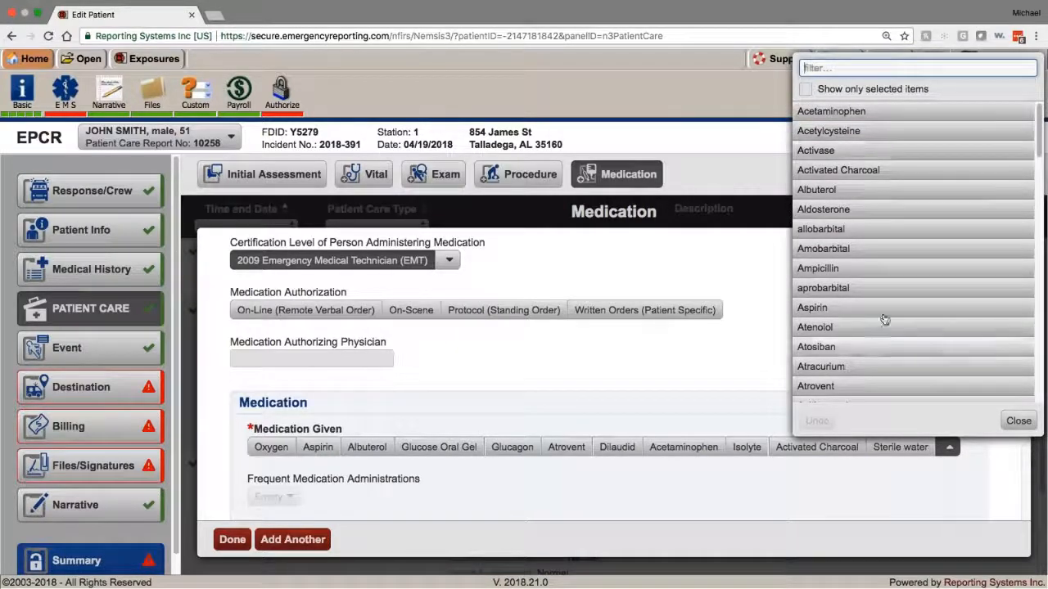
pyautogui.moveTo(1040, 122)
pyautogui.mouseDown()
pyautogui.moveTo(1040, 131)
pyautogui.moveTo(1039, 120)
pyautogui.mouseUp()
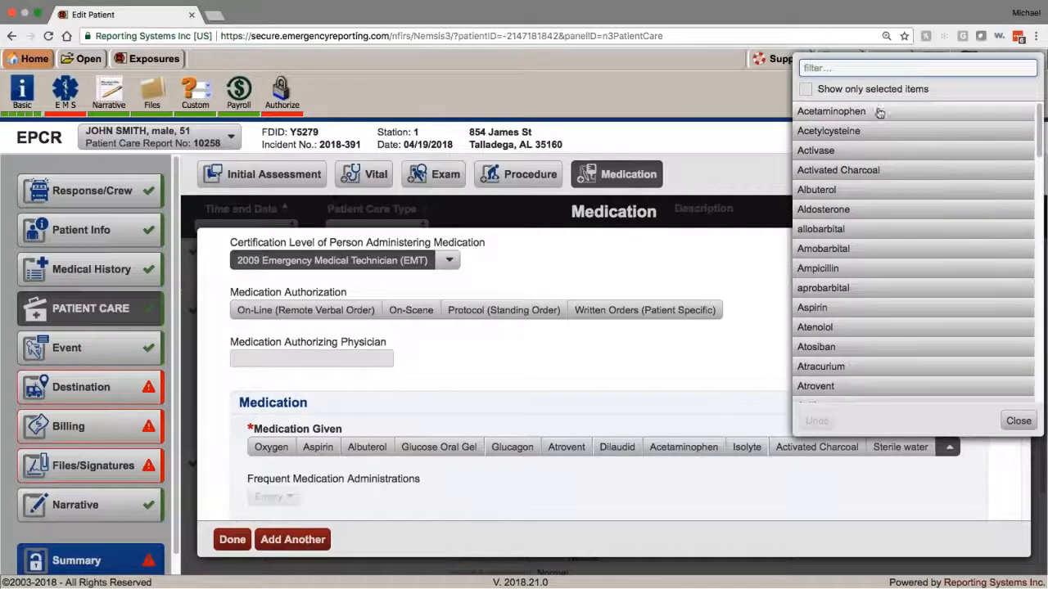
# Step: Set certification level to 2009 AEMT and close the form without choosing a medication
pyautogui.click(443, 260)
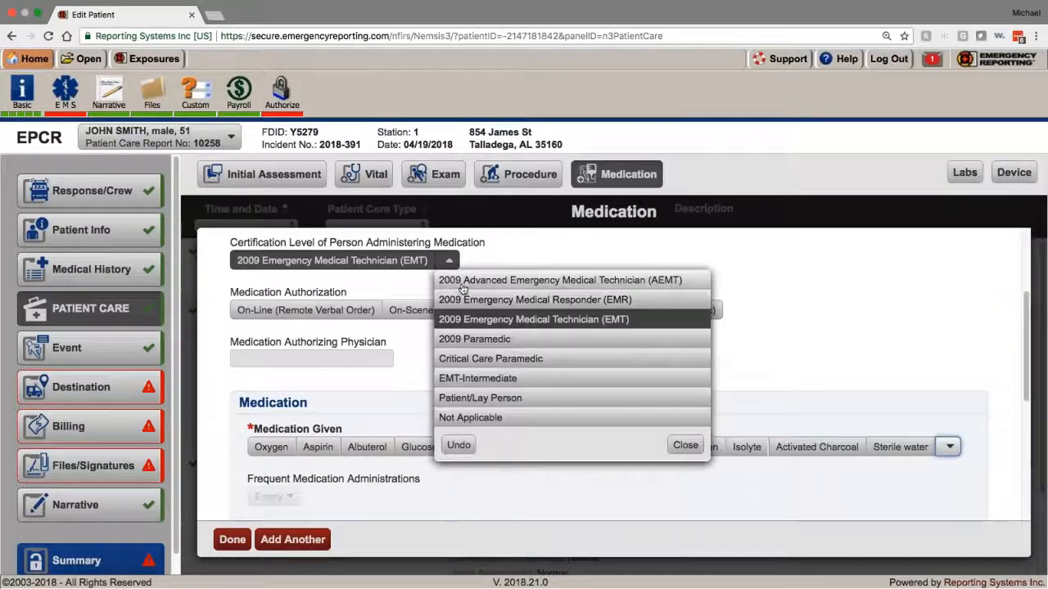
pyautogui.click(475, 280)
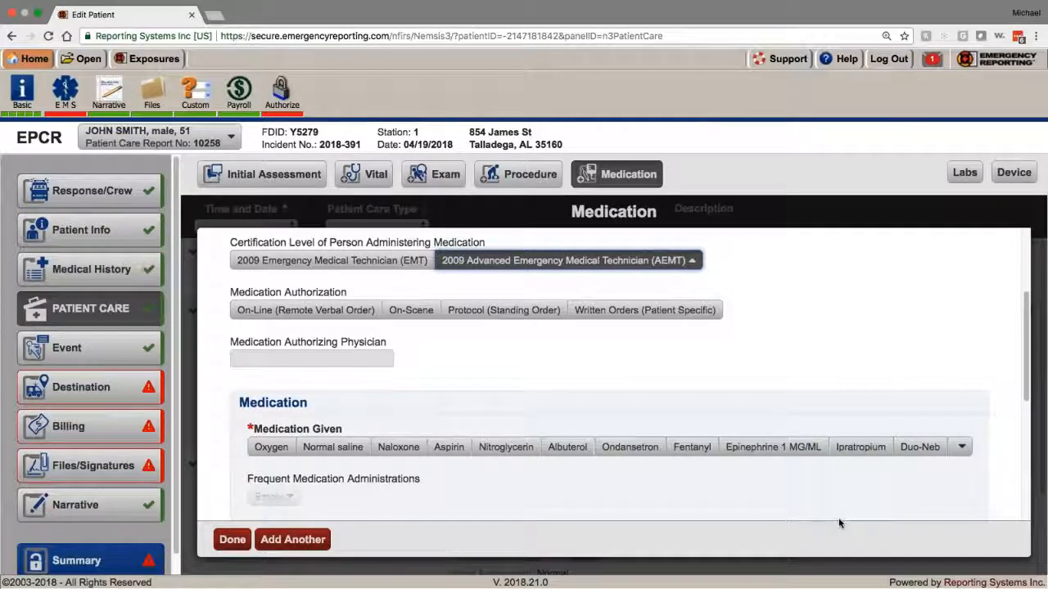
pyautogui.click(960, 447)
pyautogui.click(1017, 420)
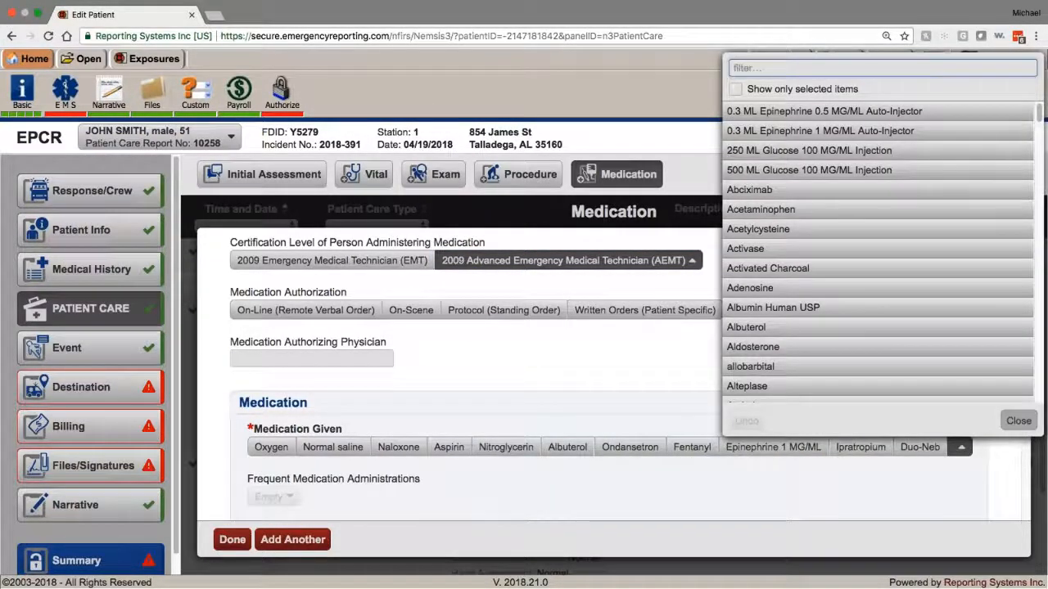
pyautogui.click(232, 540)
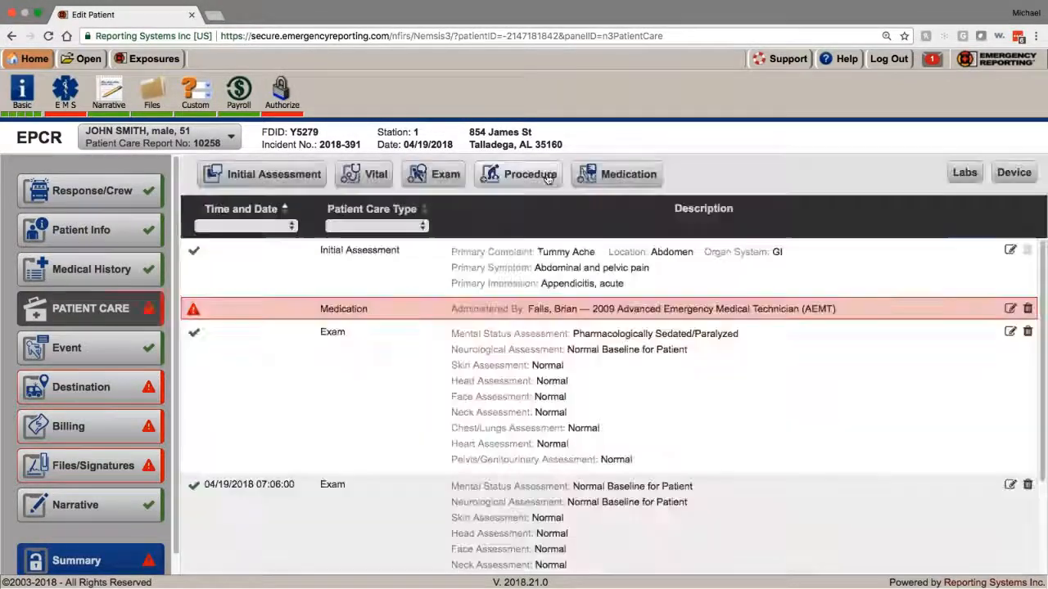
# Step: Reopen the Medication entry and set its certification level to 2009 Paramedic
pyautogui.click(518, 174)
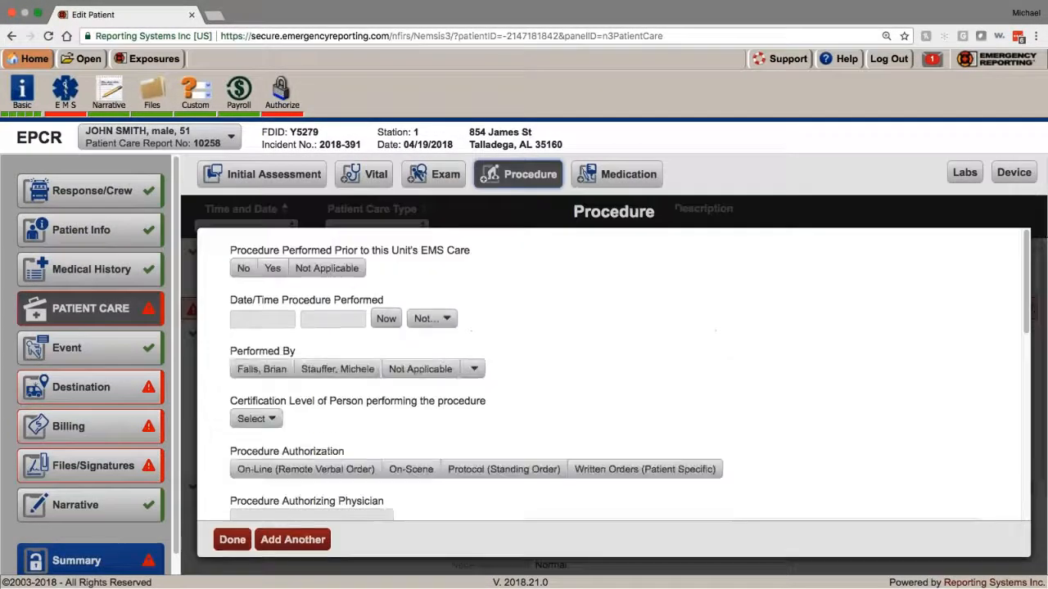
pyautogui.click(629, 177)
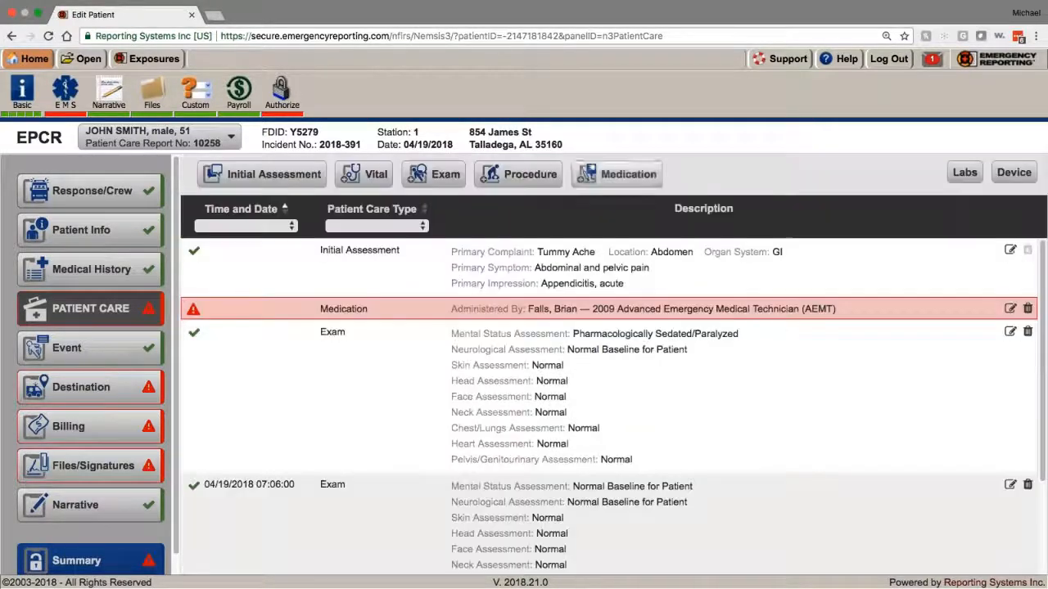
pyautogui.click(629, 177)
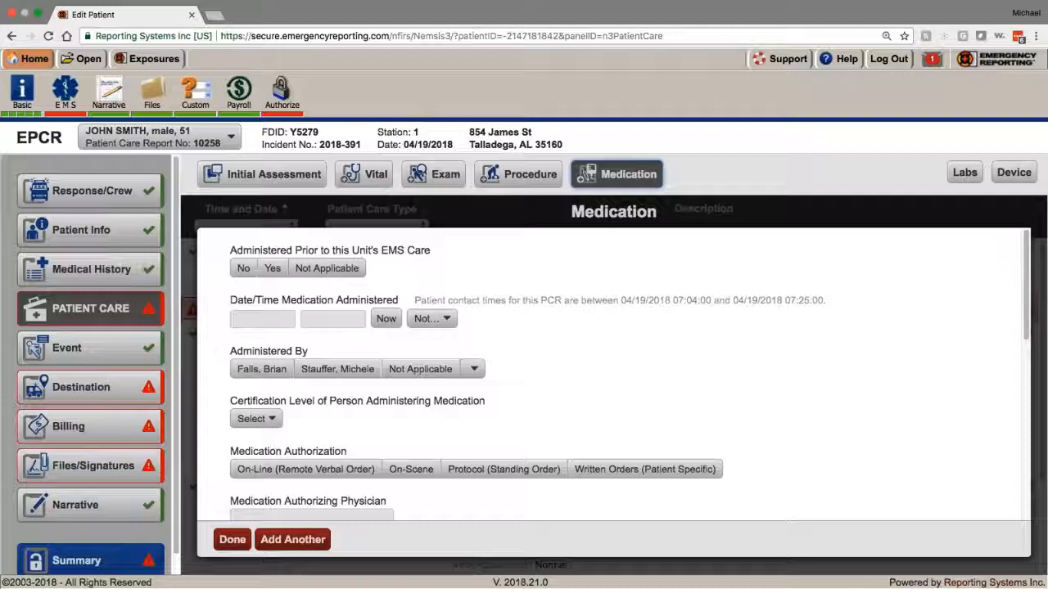
pyautogui.click(256, 419)
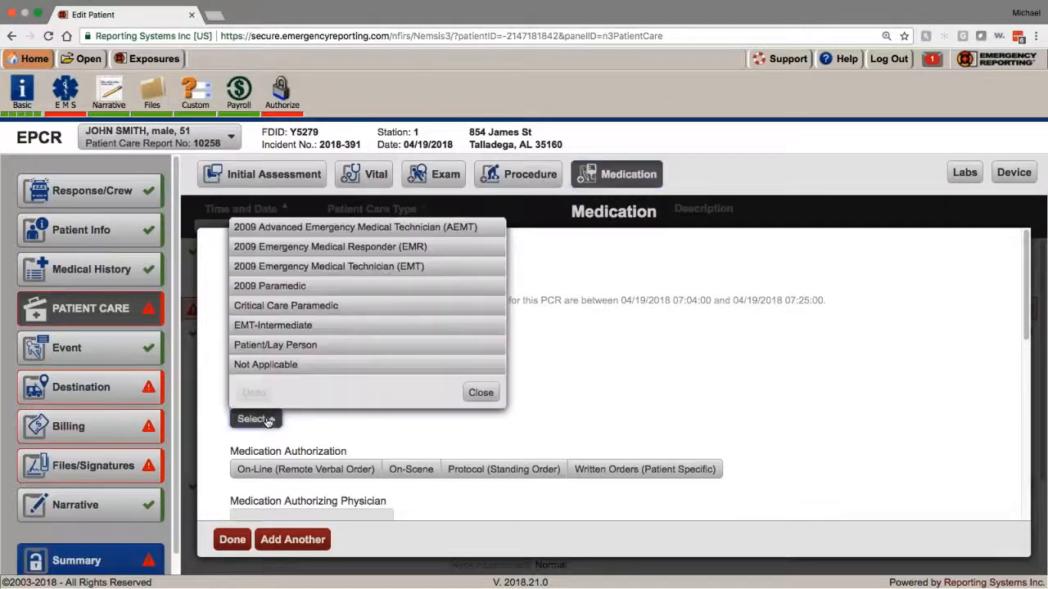
pyautogui.click(297, 286)
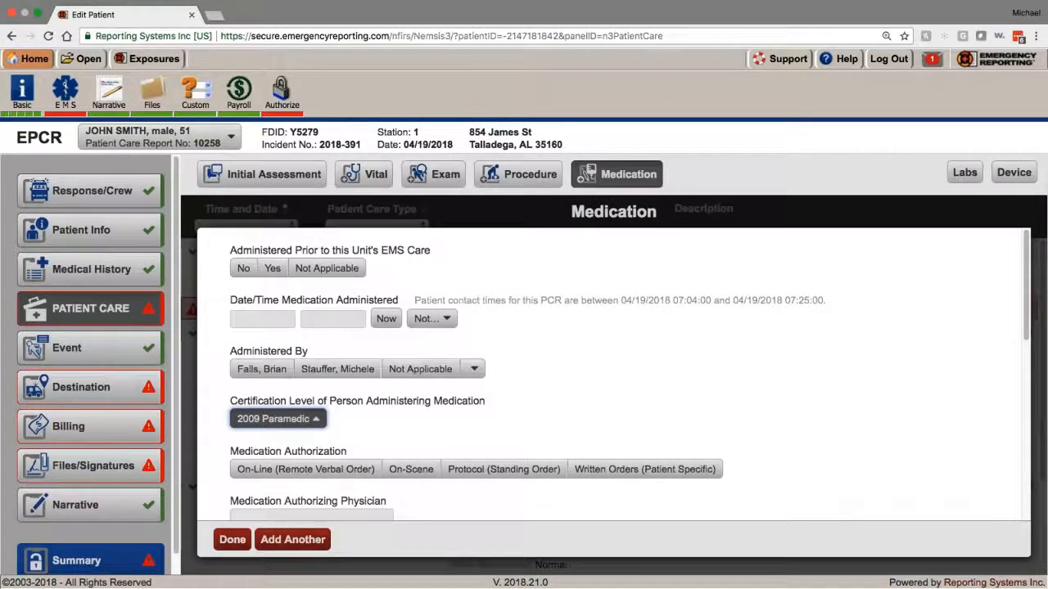
# Step: Change the certification level via AEMT to 2009 Emergency Medical Responder (EMR)
pyautogui.scroll(-3, 451, 496)
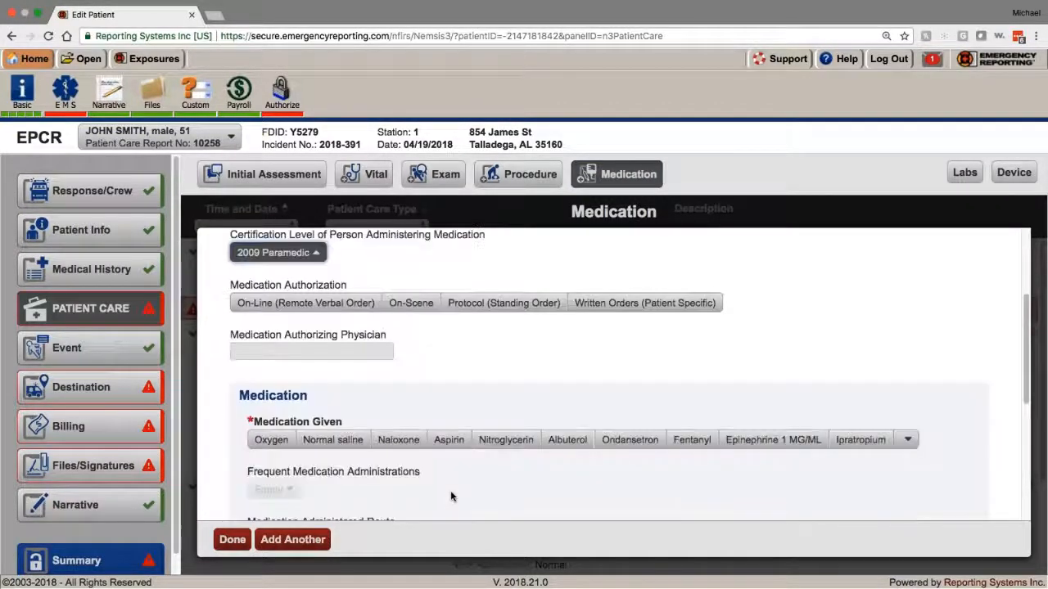
pyautogui.click(907, 439)
pyautogui.scroll(-5, 859, 381)
pyautogui.click(644, 366)
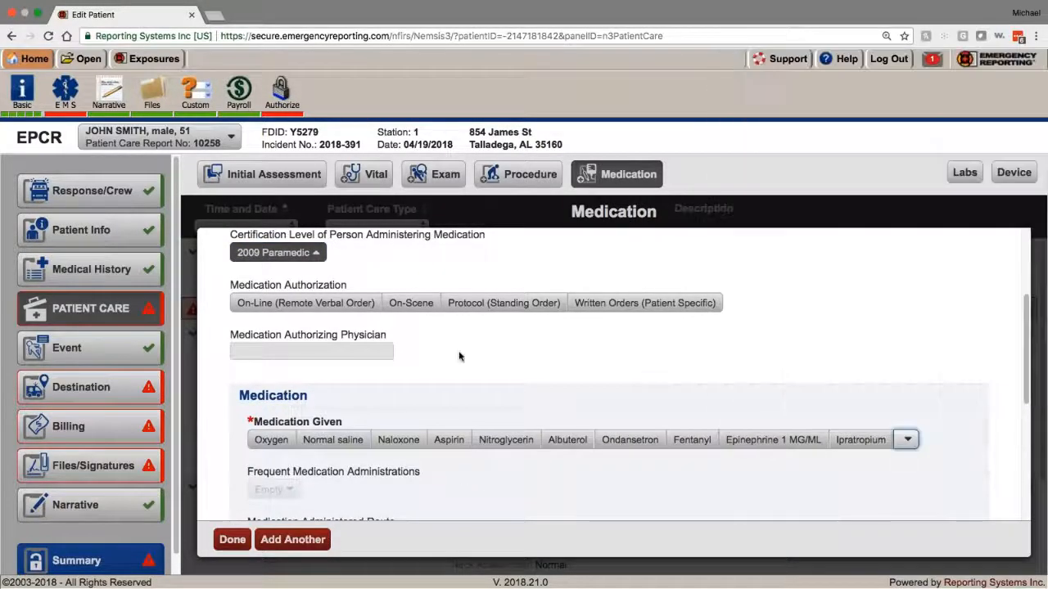
pyautogui.scroll(1, 461, 363)
pyautogui.click(278, 275)
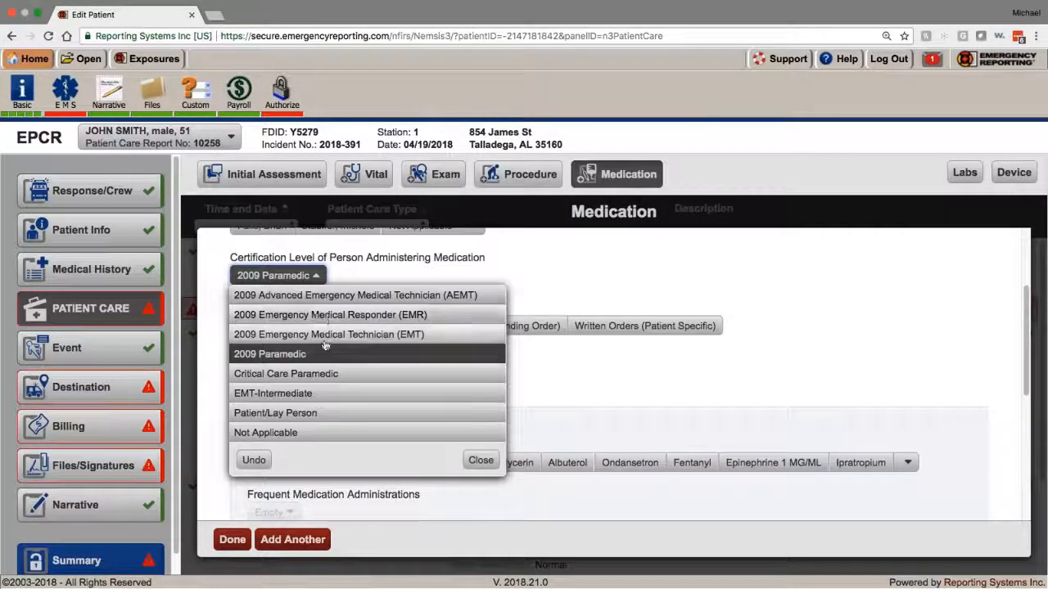
pyautogui.click(340, 297)
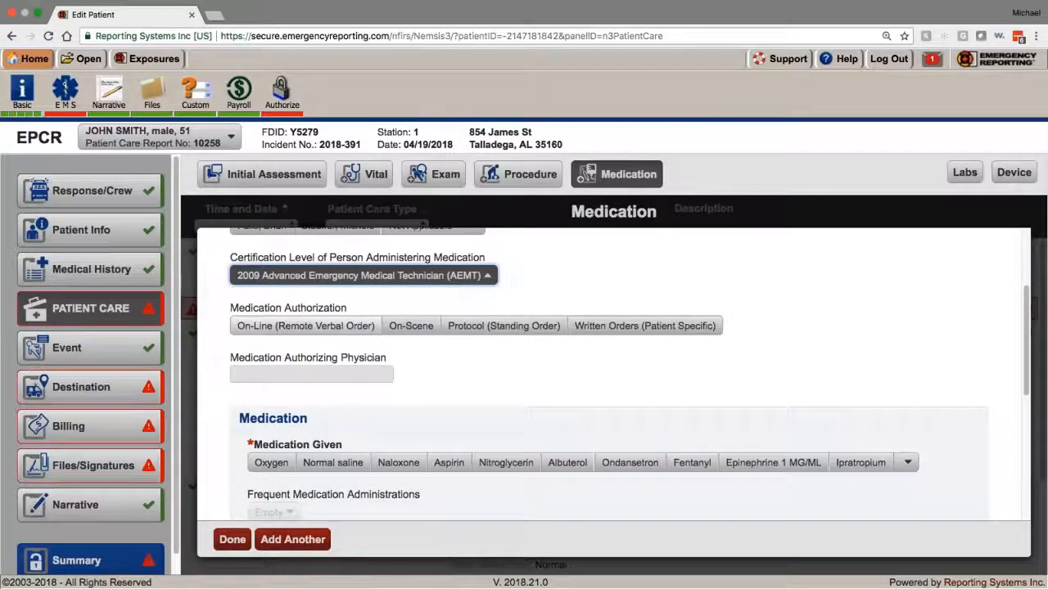
pyautogui.click(320, 275)
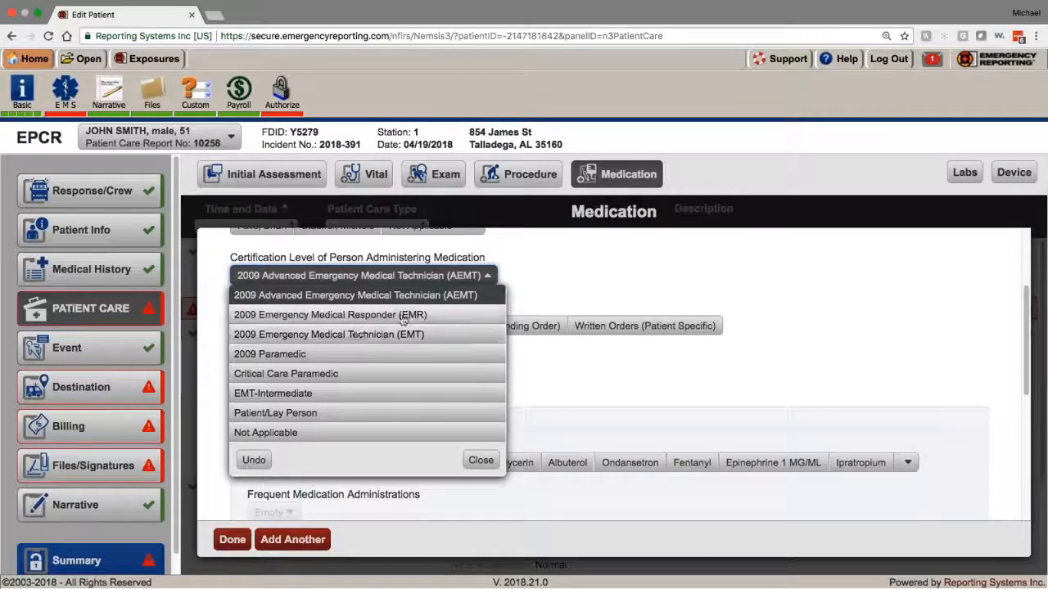
pyautogui.click(329, 314)
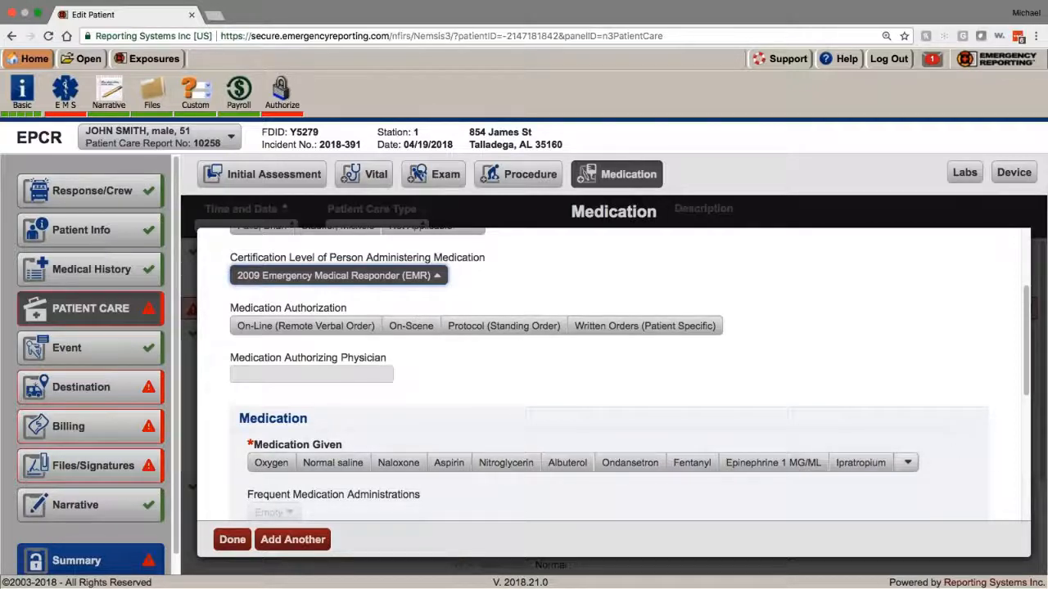
# Step: Scroll through the full medication list and close it without choosing
pyautogui.click(907, 463)
pyautogui.scroll(-15, 972, 190)
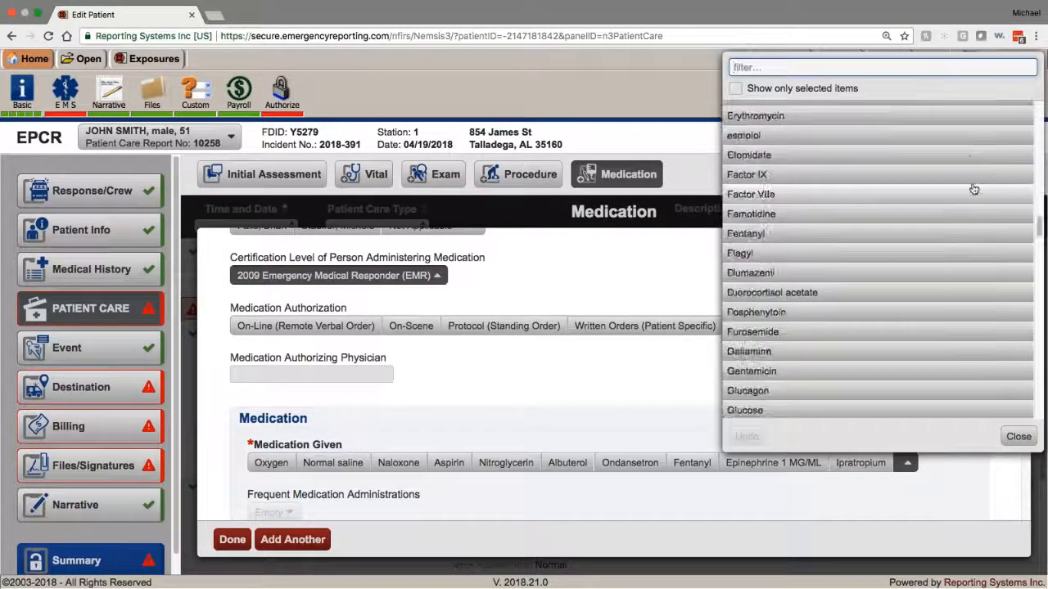
pyautogui.scroll(-20, 974, 189)
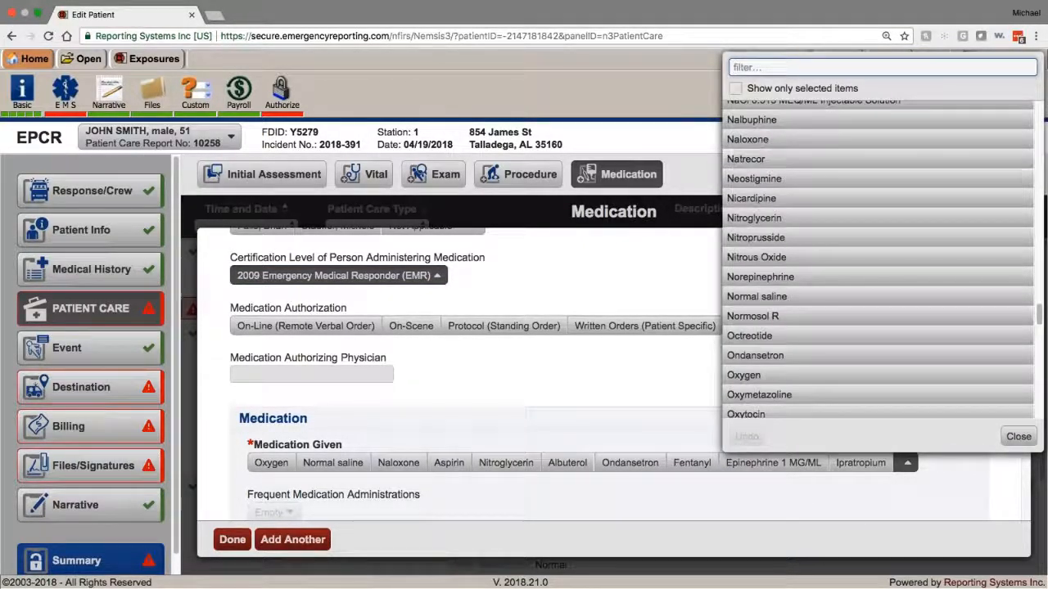
pyautogui.scroll(-5, 555, 363)
pyautogui.scroll(2, 548, 384)
pyautogui.click(491, 327)
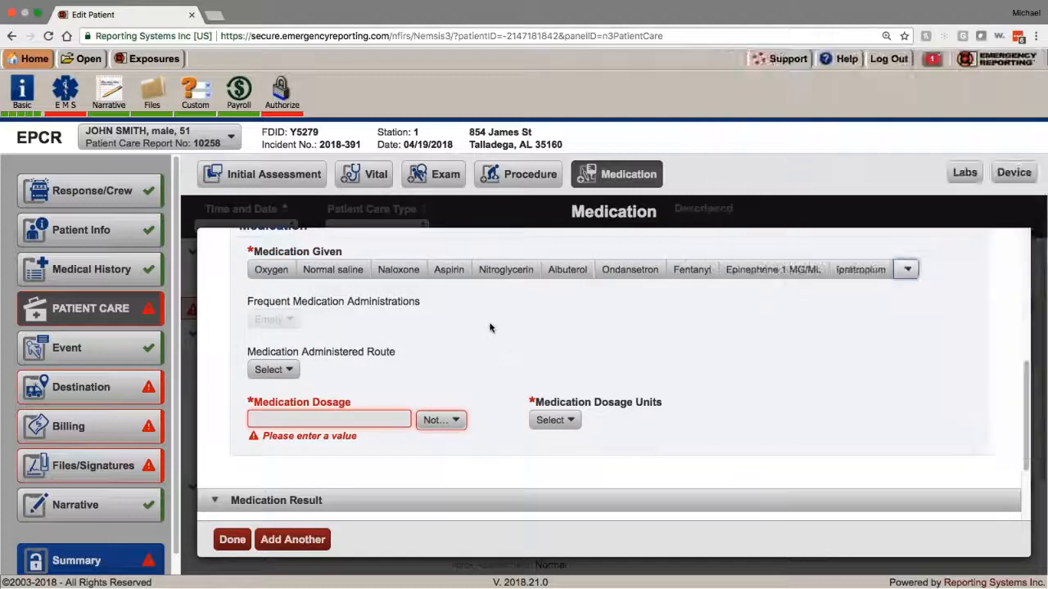
pyautogui.scroll(3, 459, 344)
# Step: Switch from Naloxone to Oxygen at 4 Liters Per Minute via Nasal Cannula and save
pyautogui.click(398, 385)
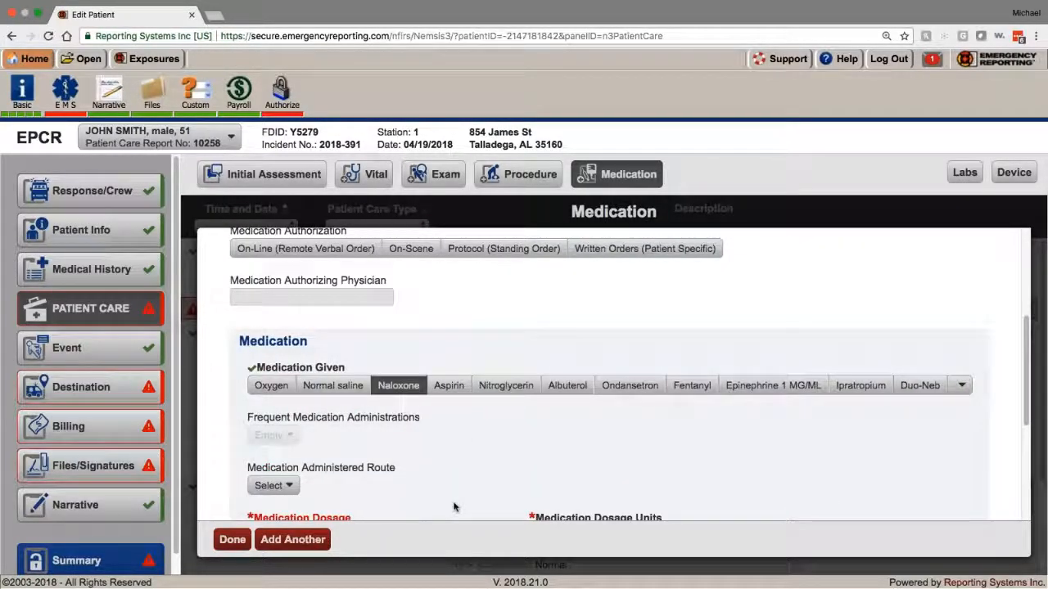
pyautogui.click(271, 385)
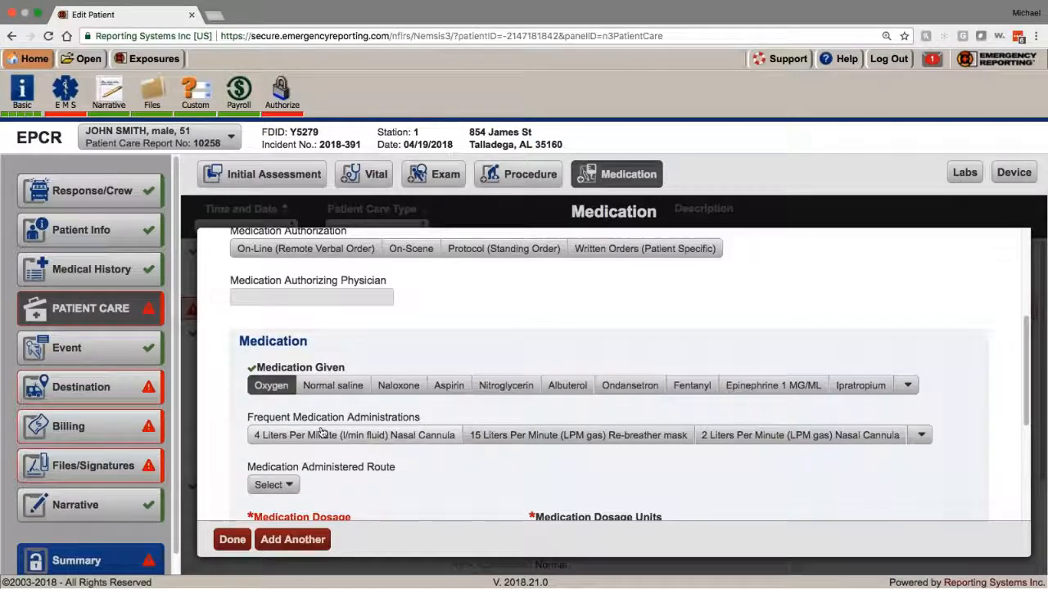
pyautogui.click(353, 435)
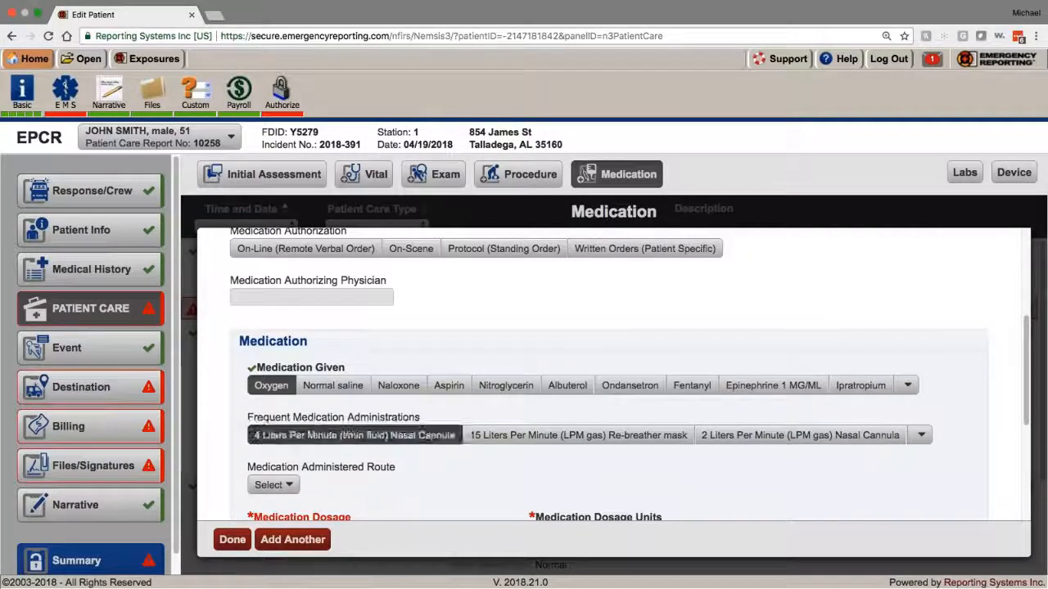
pyautogui.scroll(-1, 483, 475)
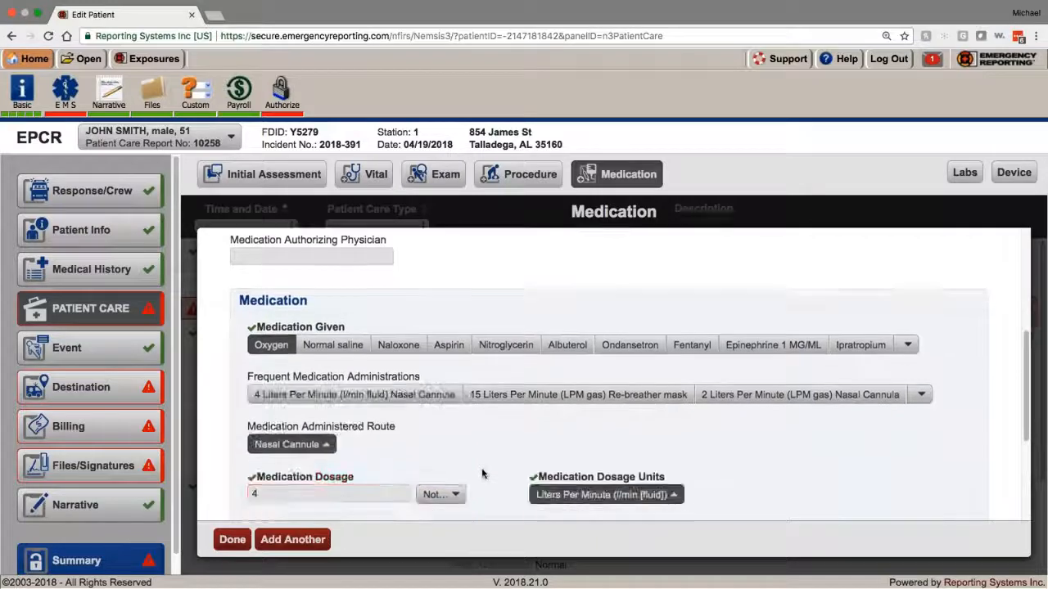
pyautogui.scroll(-2, 482, 473)
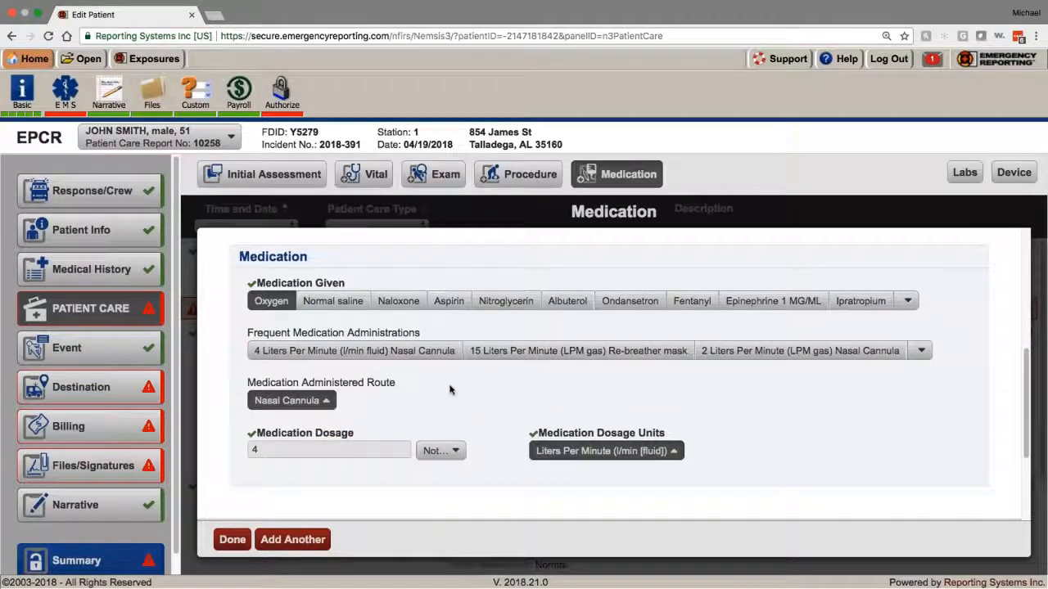
pyautogui.scroll(-2, 450, 390)
pyautogui.click(233, 540)
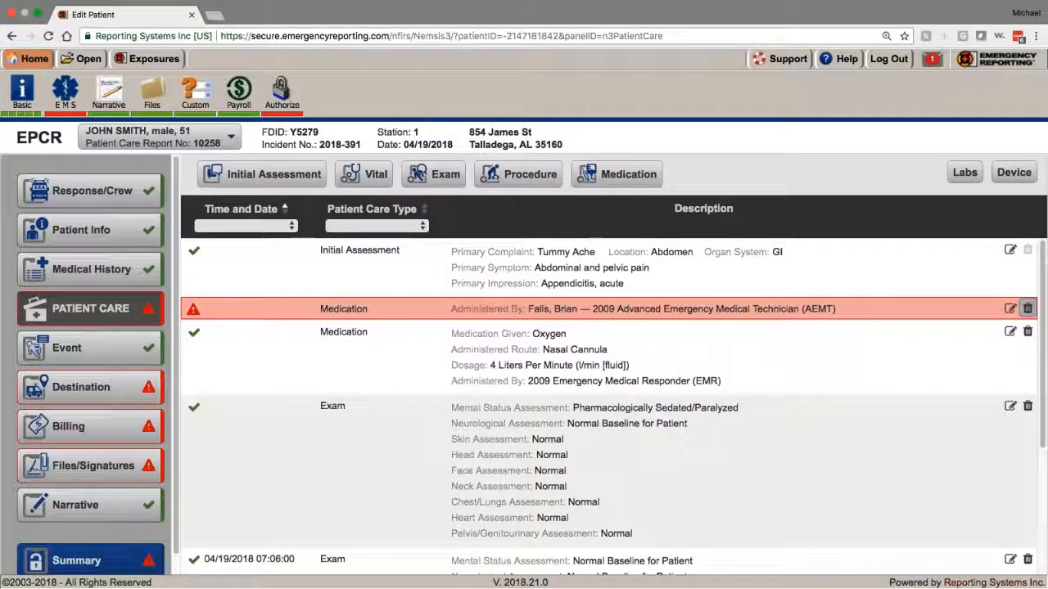
# Step: Delete the incomplete red-flagged Medication row
pyautogui.click(1028, 308)
pyautogui.click(455, 357)
pyautogui.scroll(-3, 650, 389)
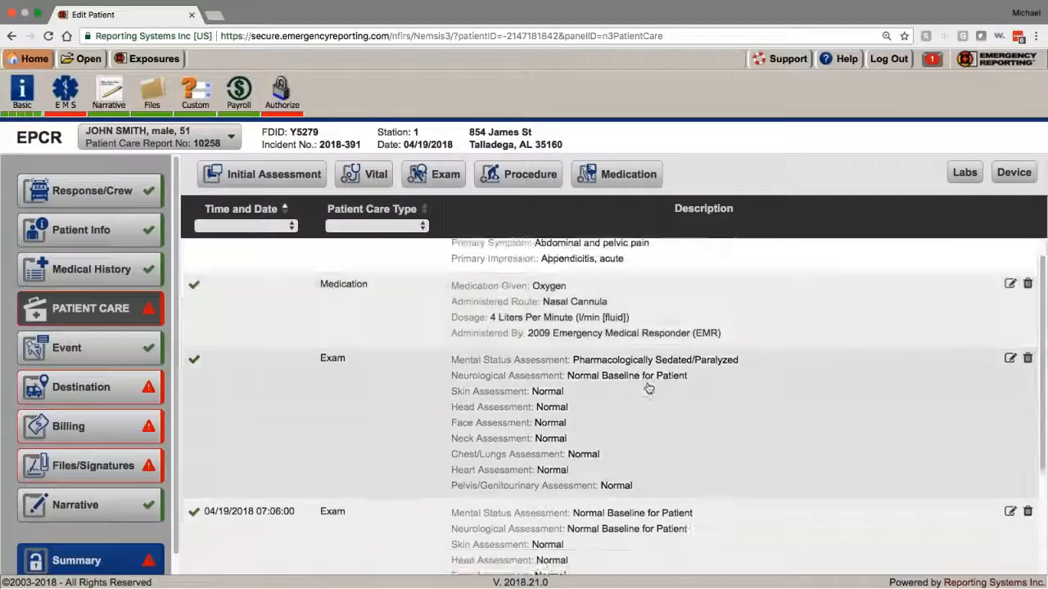
pyautogui.scroll(3, 650, 388)
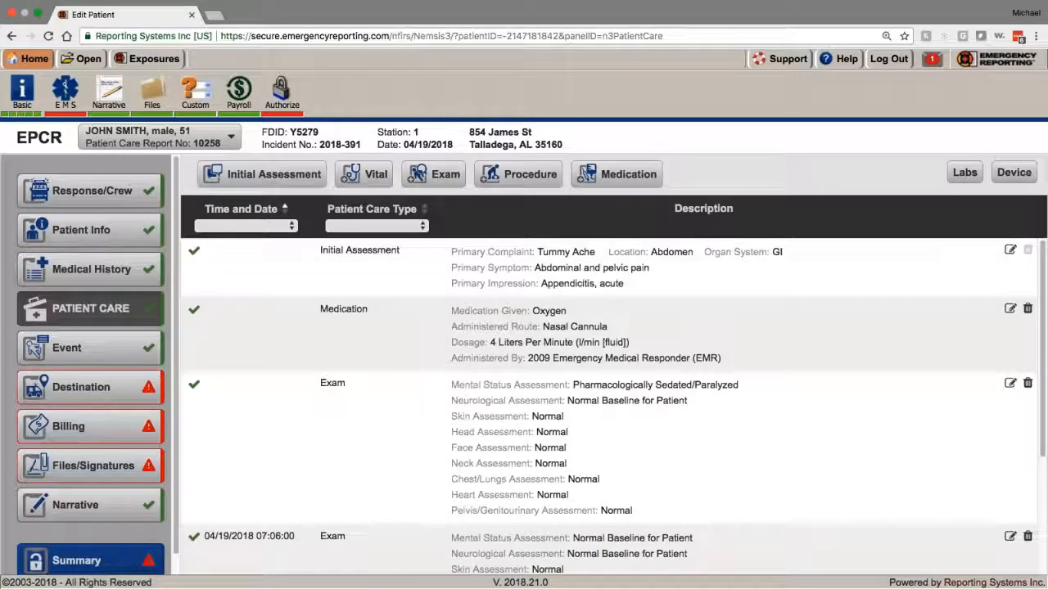
# Step: Review the Labs form and close it without entering any results
pyautogui.click(963, 172)
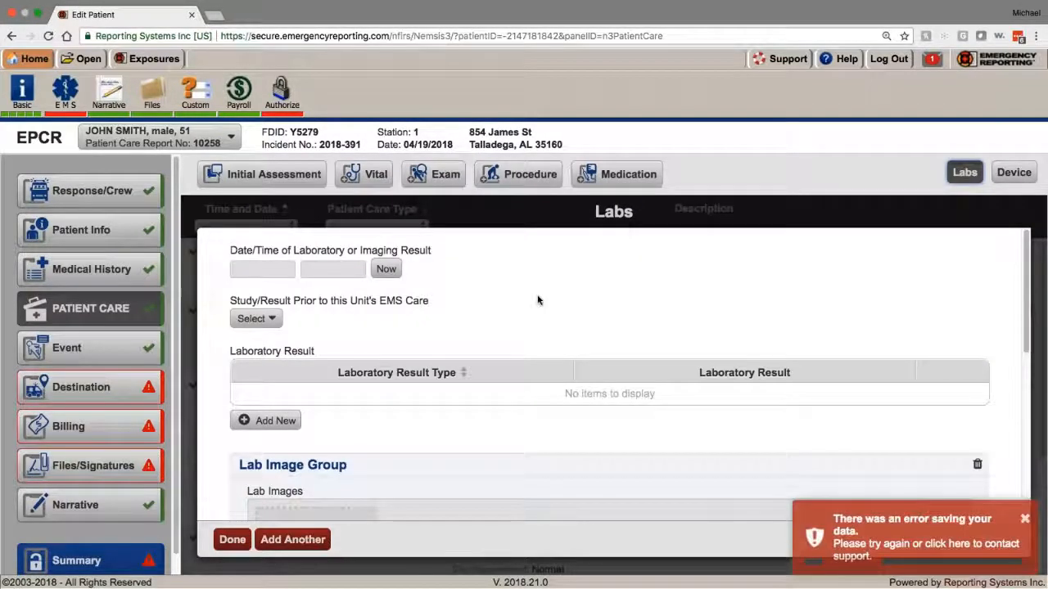
pyautogui.scroll(-3, 538, 299)
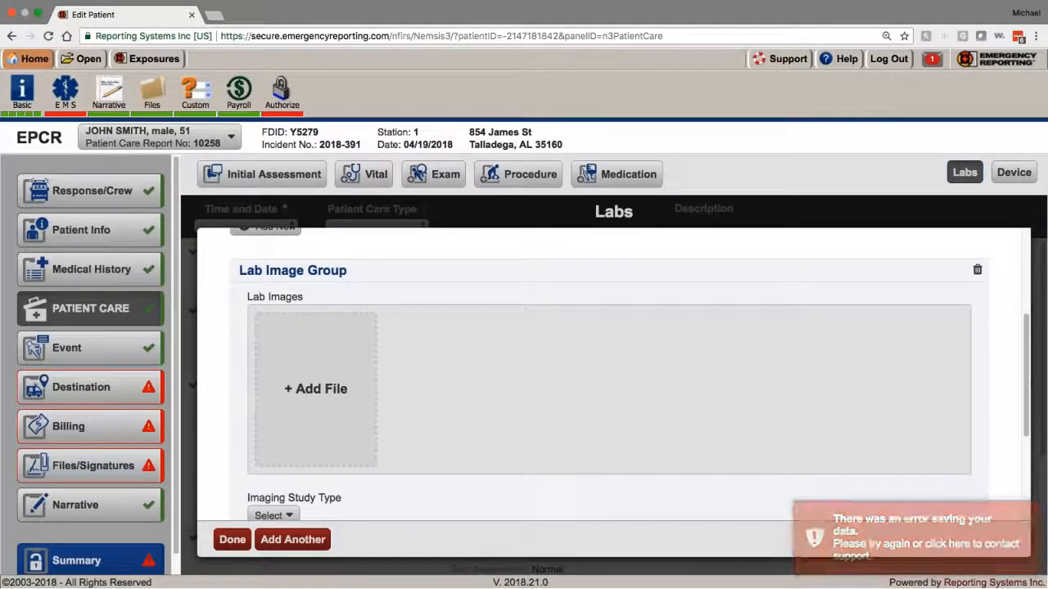
pyautogui.scroll(3, 827, 381)
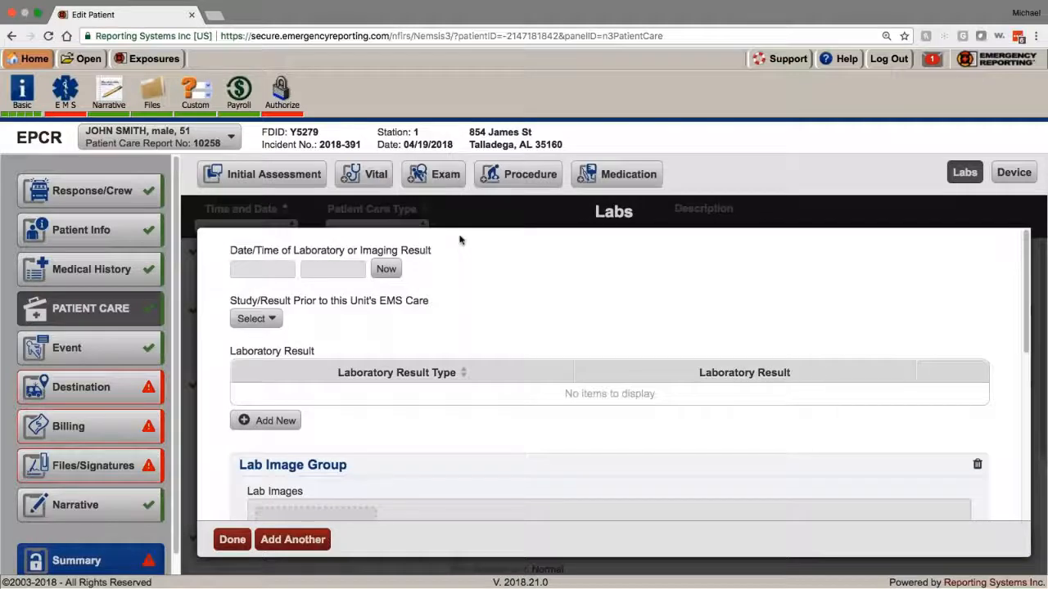
pyautogui.click(262, 270)
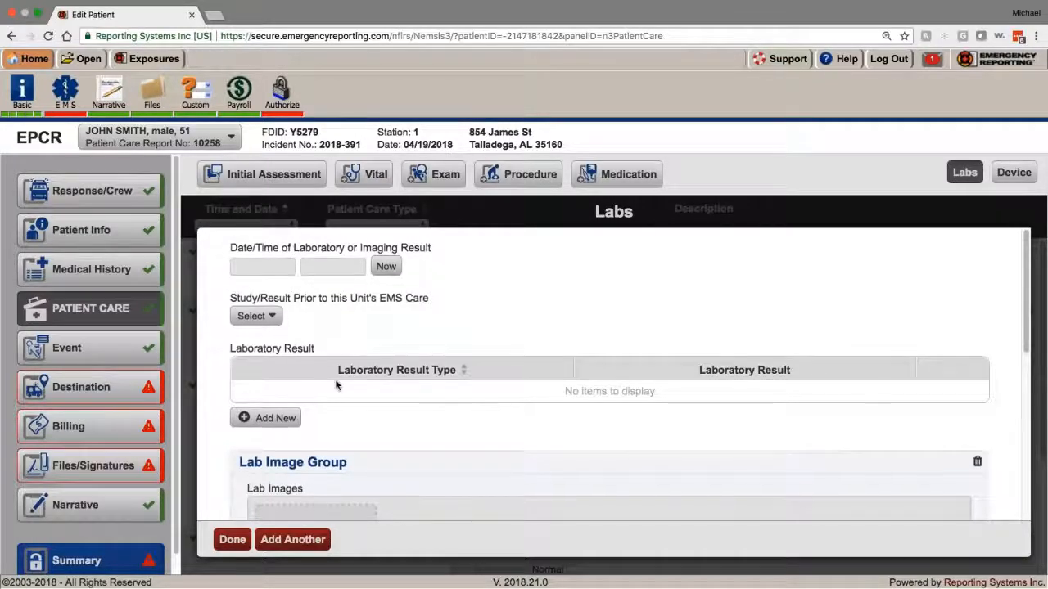
pyautogui.scroll(-4, 339, 381)
pyautogui.scroll(-1, 352, 350)
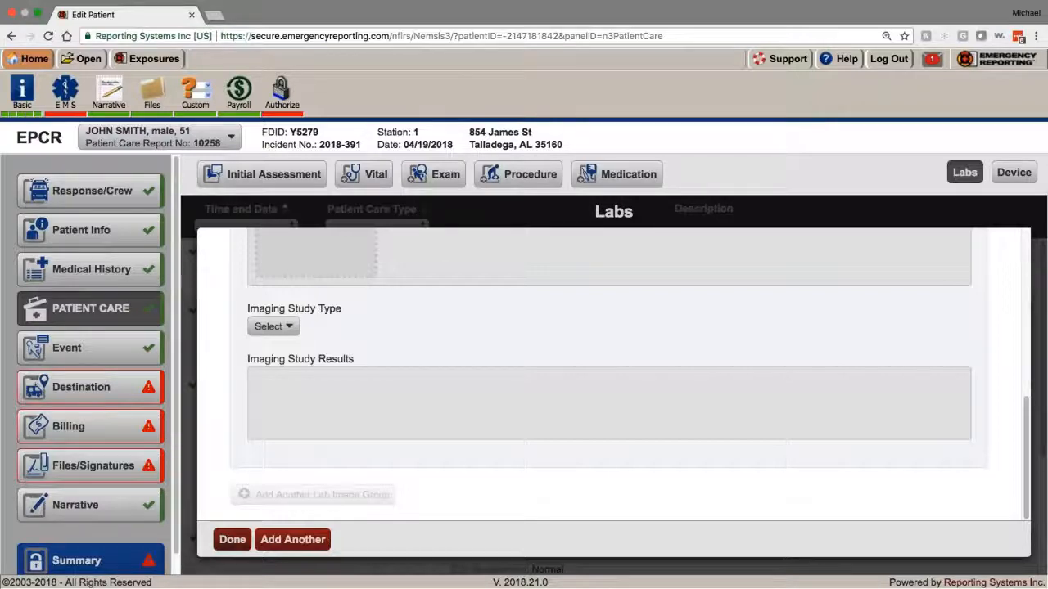
pyautogui.click(232, 540)
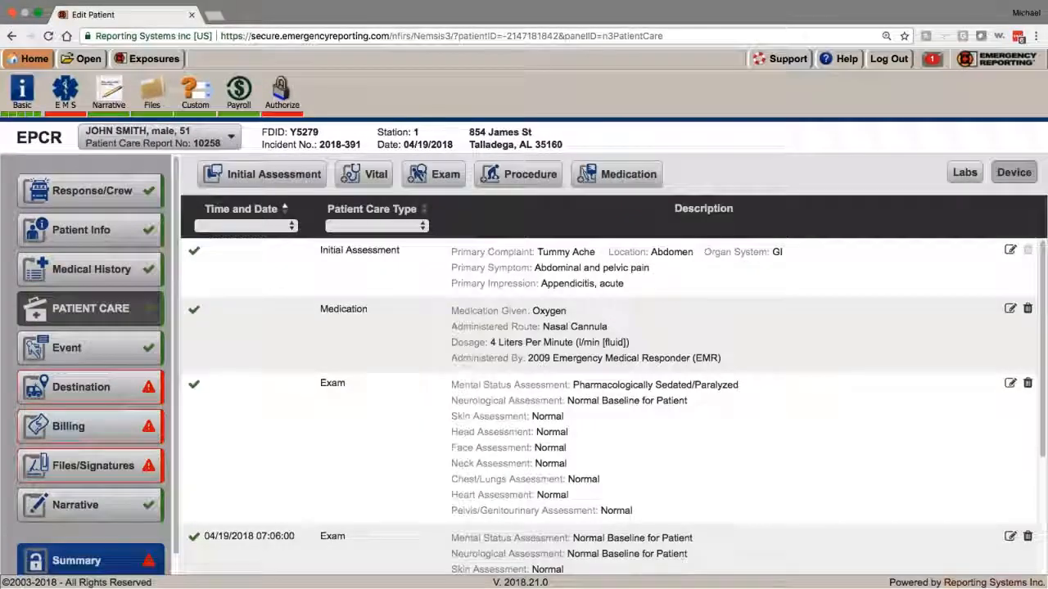
# Step: Look through the Device form and close it without entering anything
pyautogui.click(1013, 172)
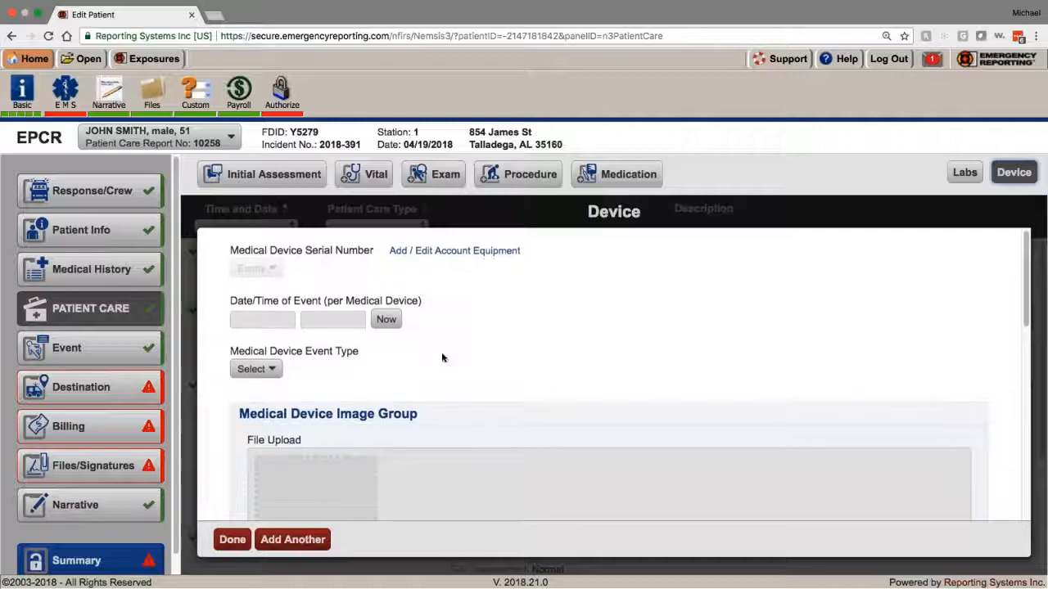
pyautogui.scroll(-5, 442, 358)
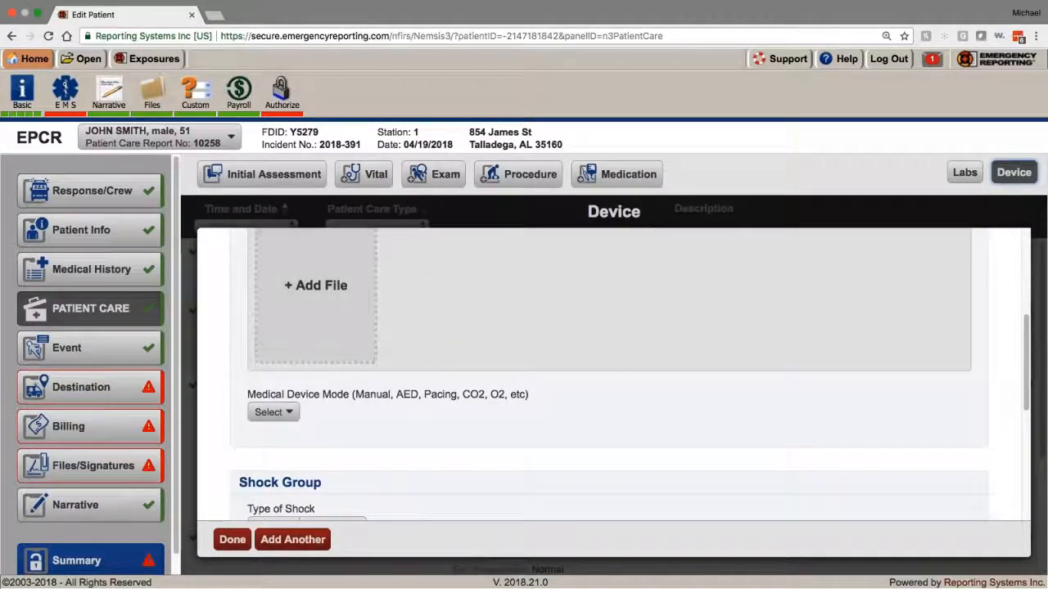
pyautogui.scroll(-4, 335, 444)
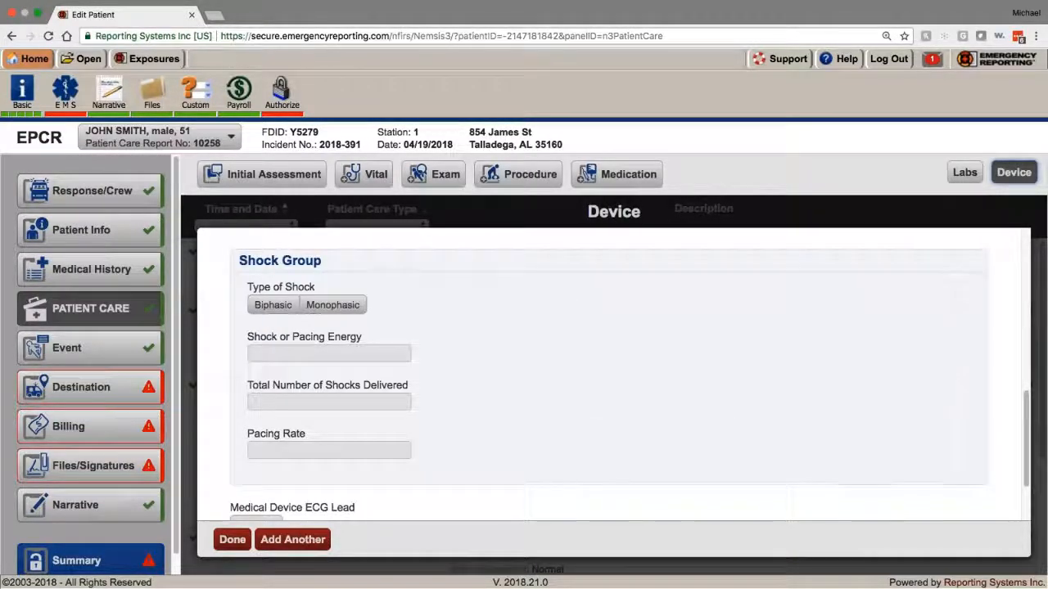
pyautogui.scroll(-3, 606, 368)
pyautogui.click(232, 539)
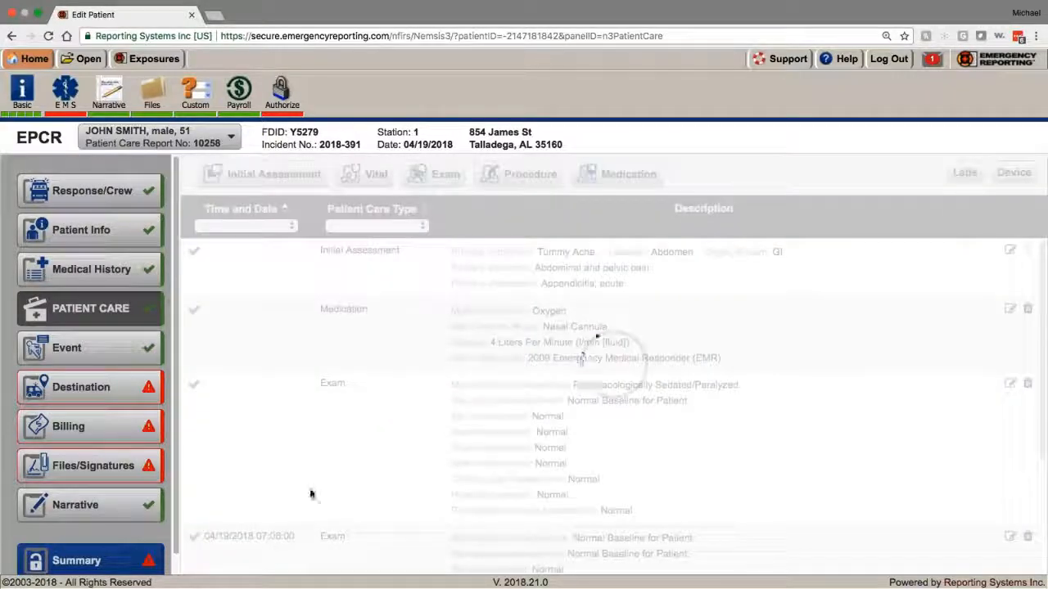
# Step: Review the Patient Care list and go to the report's Event section
pyautogui.scroll(-3, 659, 391)
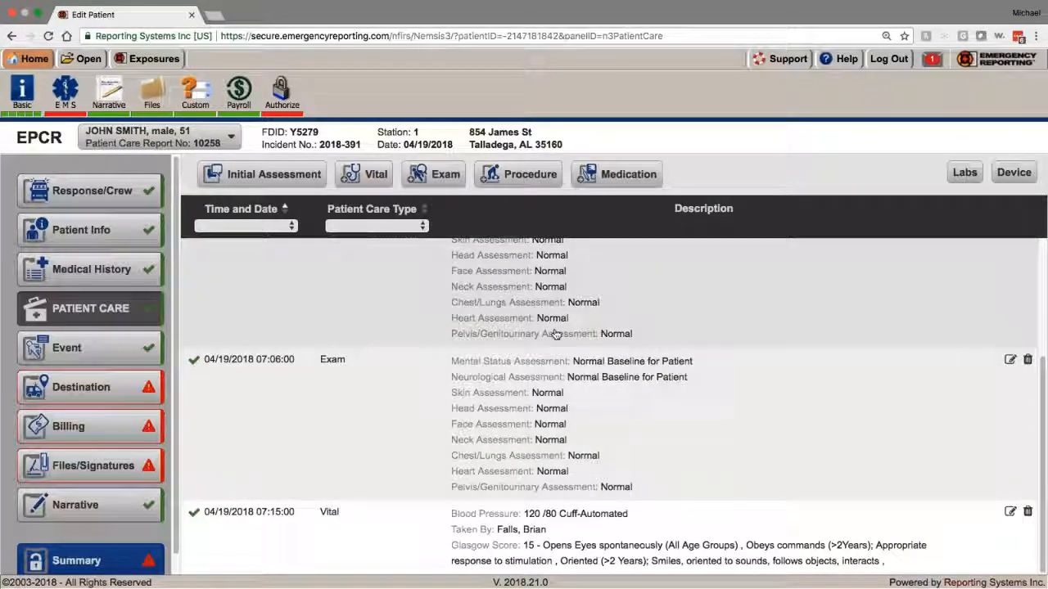
pyautogui.scroll(3, 540, 343)
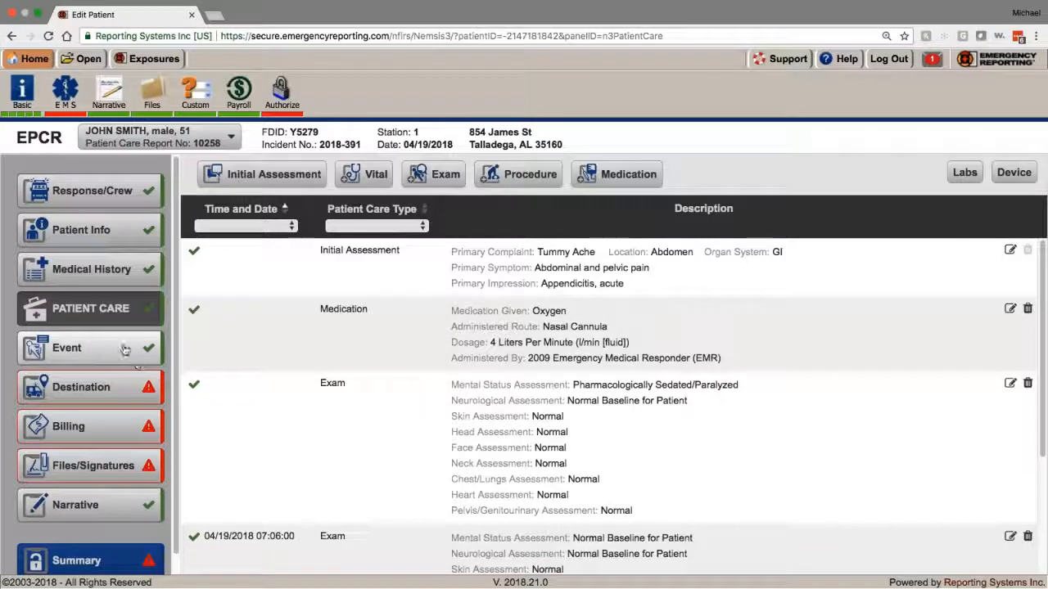
pyautogui.click(130, 349)
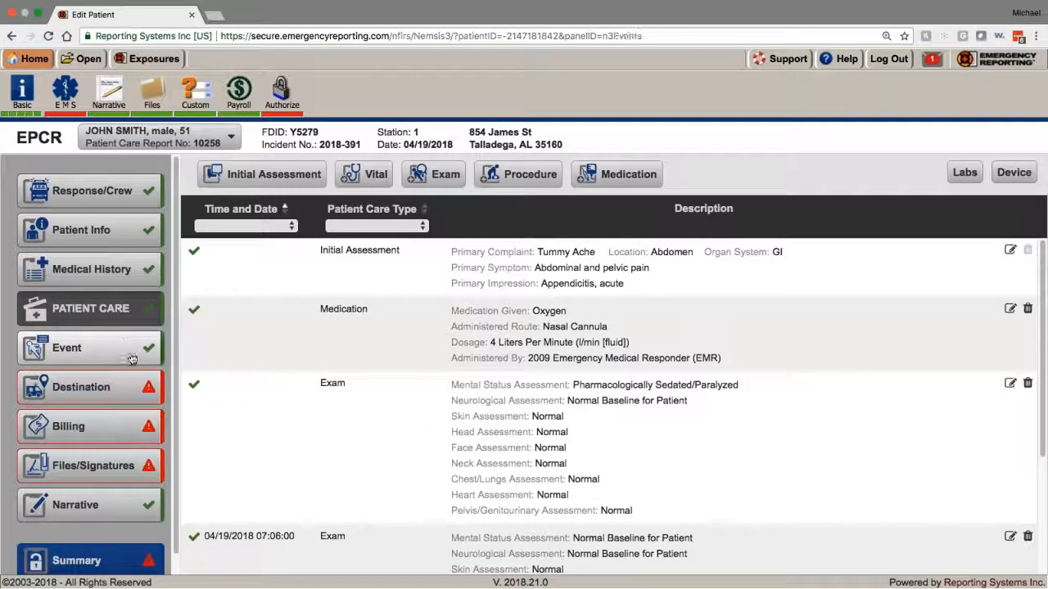
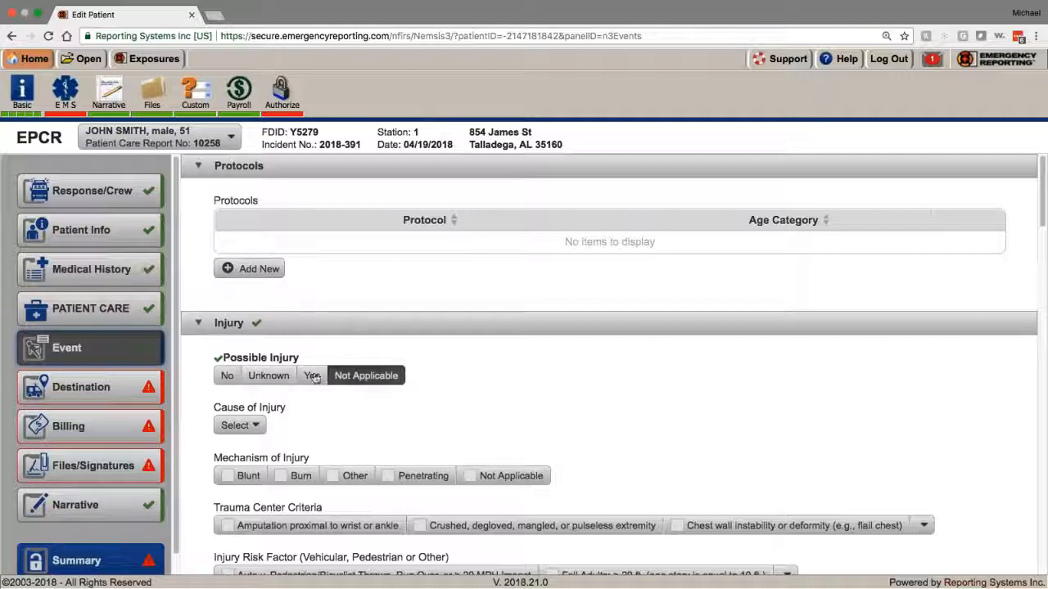
# Step: Answer Possible Injury as Yes in the Event panel
pyautogui.click(268, 377)
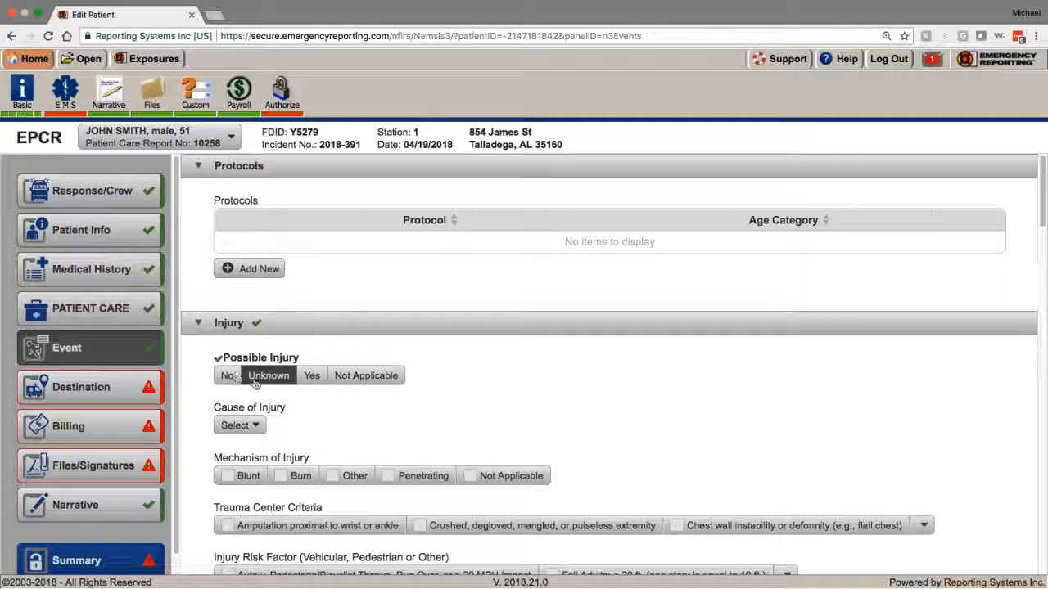
pyautogui.click(310, 377)
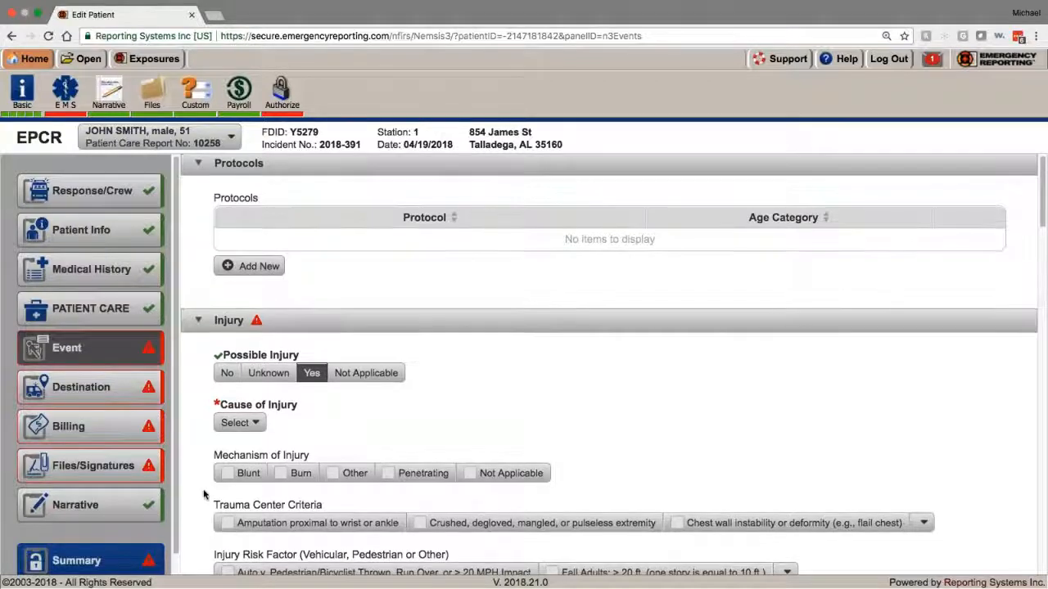
pyautogui.scroll(-5, 204, 497)
pyautogui.scroll(2, 206, 495)
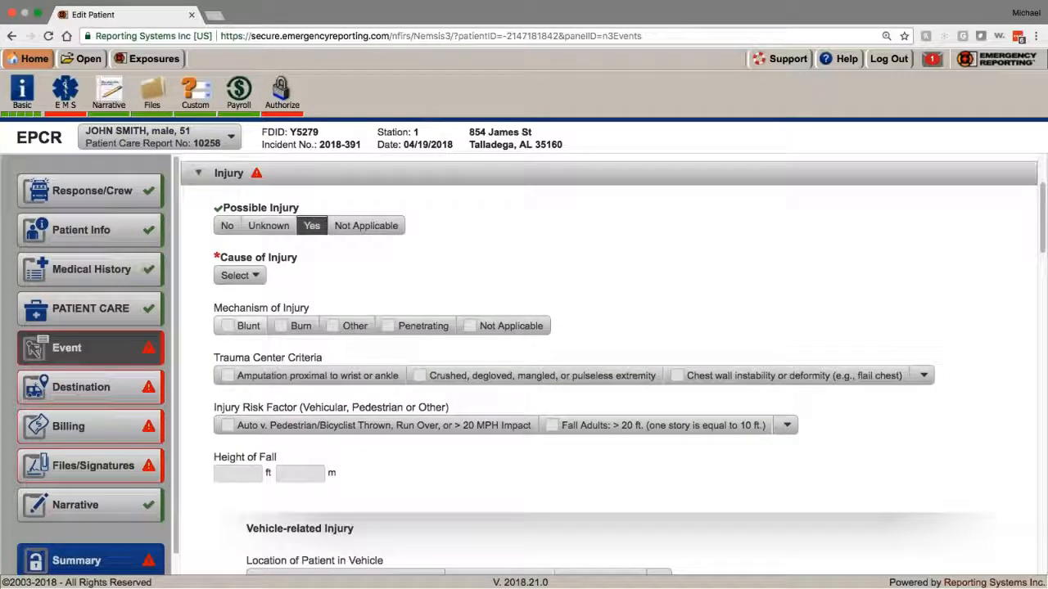
pyautogui.scroll(-1, 614, 363)
# Step: Browse the Cause of Injury categories (Aircraft, Animal, Asphyxiation) and close the list without choosing one
pyautogui.click(238, 259)
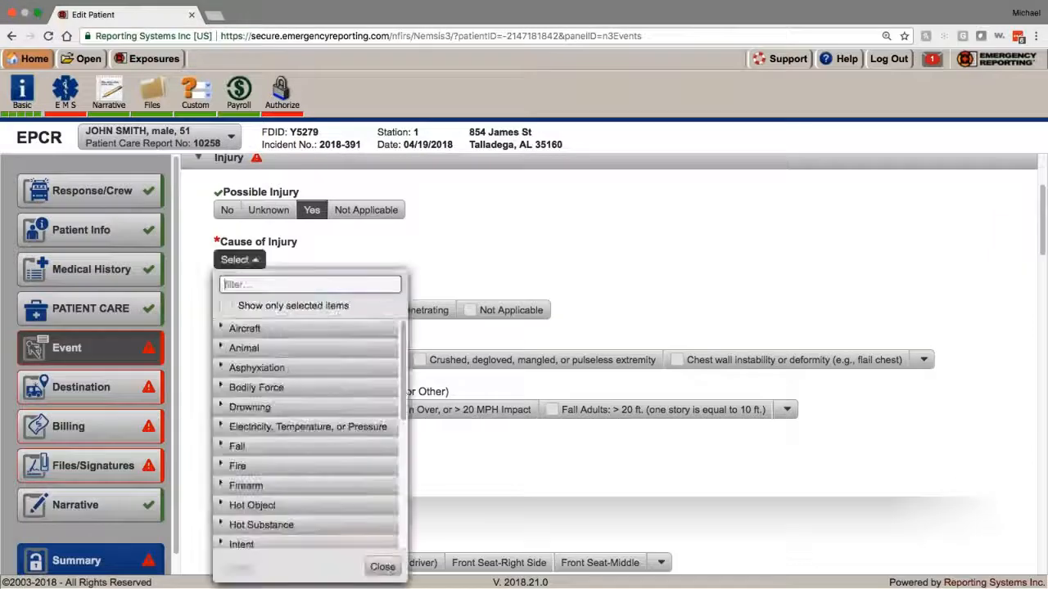
pyautogui.click(246, 328)
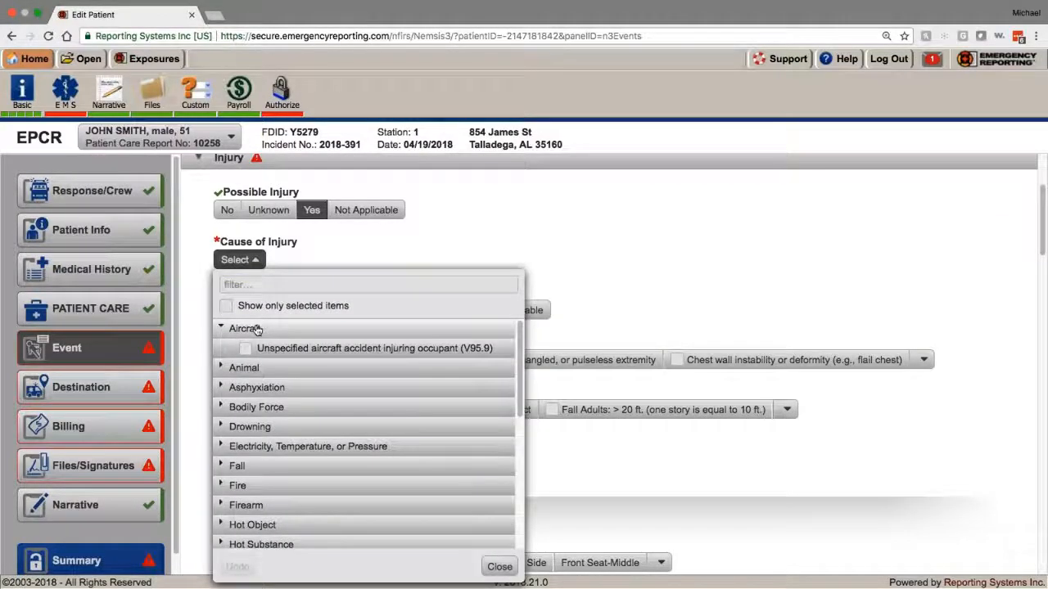
pyautogui.click(256, 330)
pyautogui.click(259, 349)
pyautogui.click(260, 352)
pyautogui.click(259, 369)
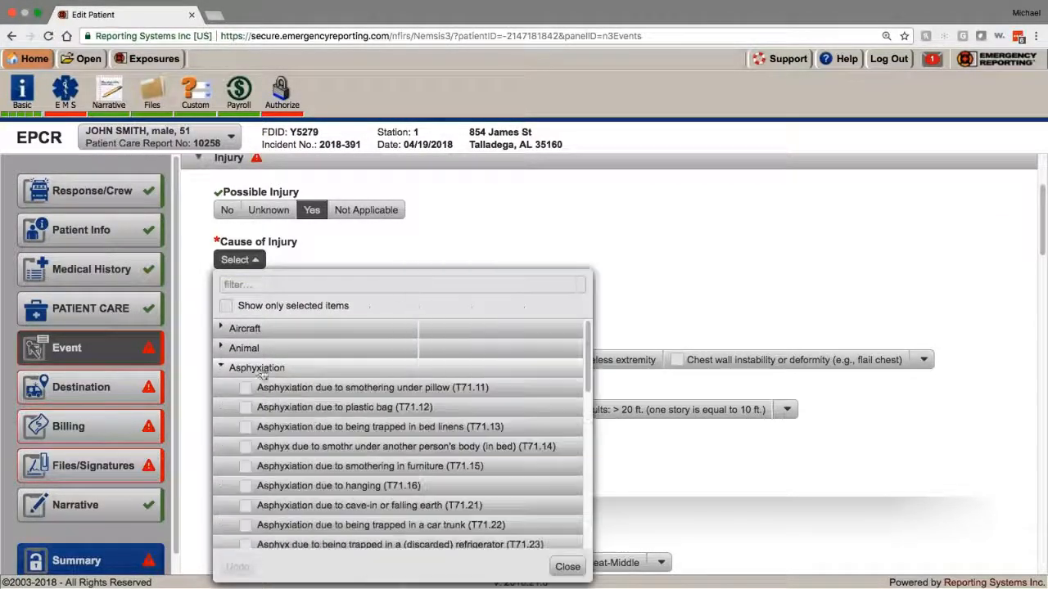
pyautogui.click(591, 245)
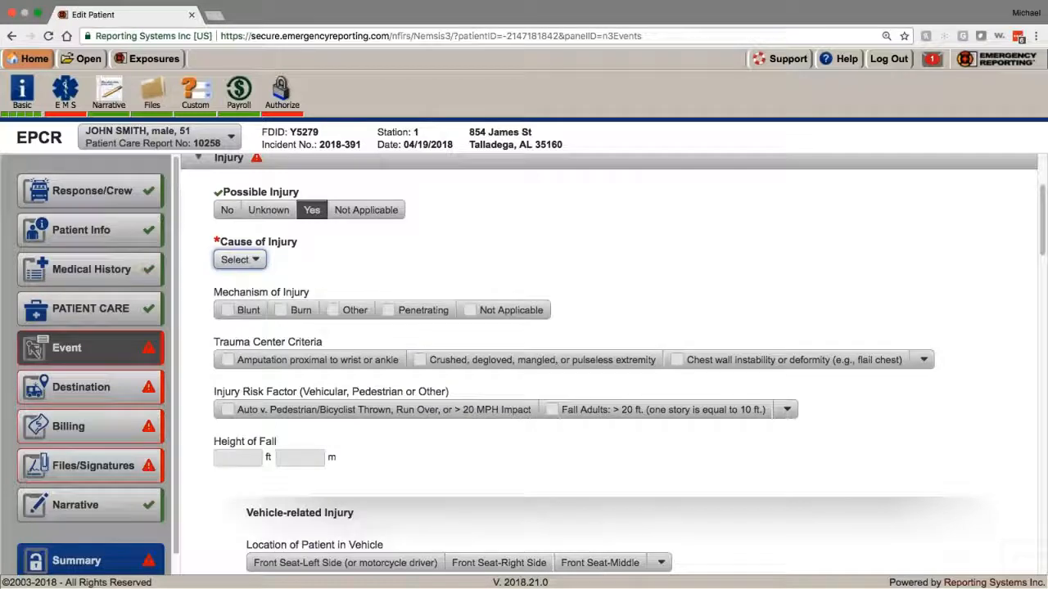
pyautogui.scroll(-1, 303, 309)
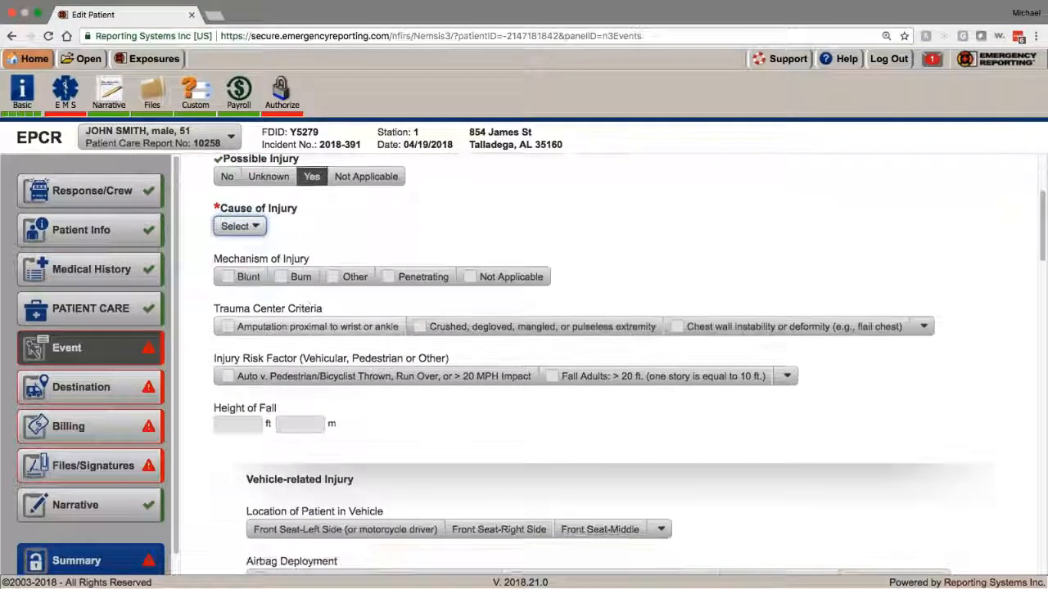
pyautogui.scroll(-6, 345, 276)
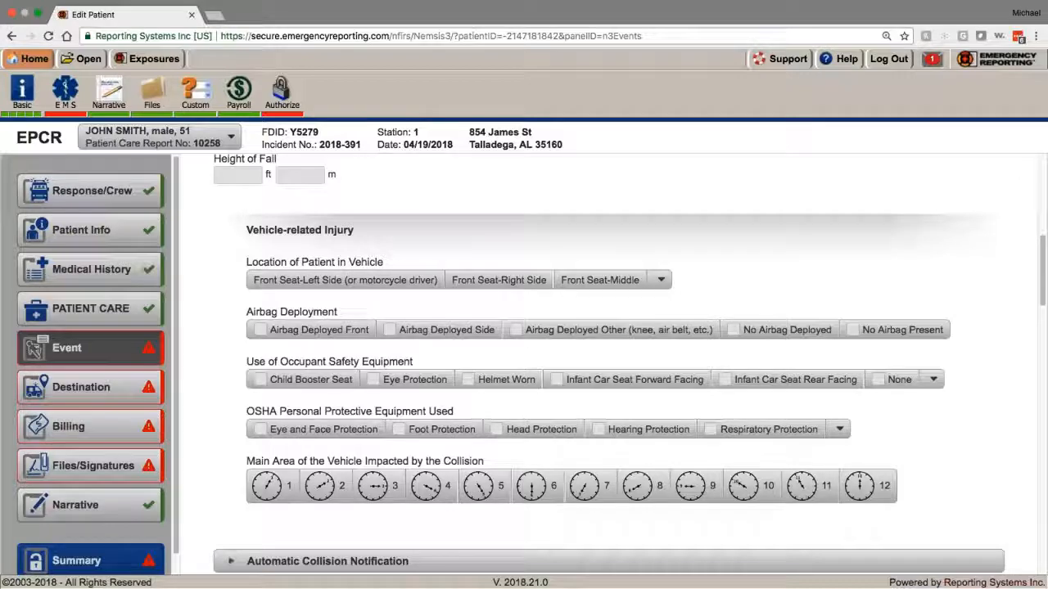
pyautogui.scroll(-8, 610, 368)
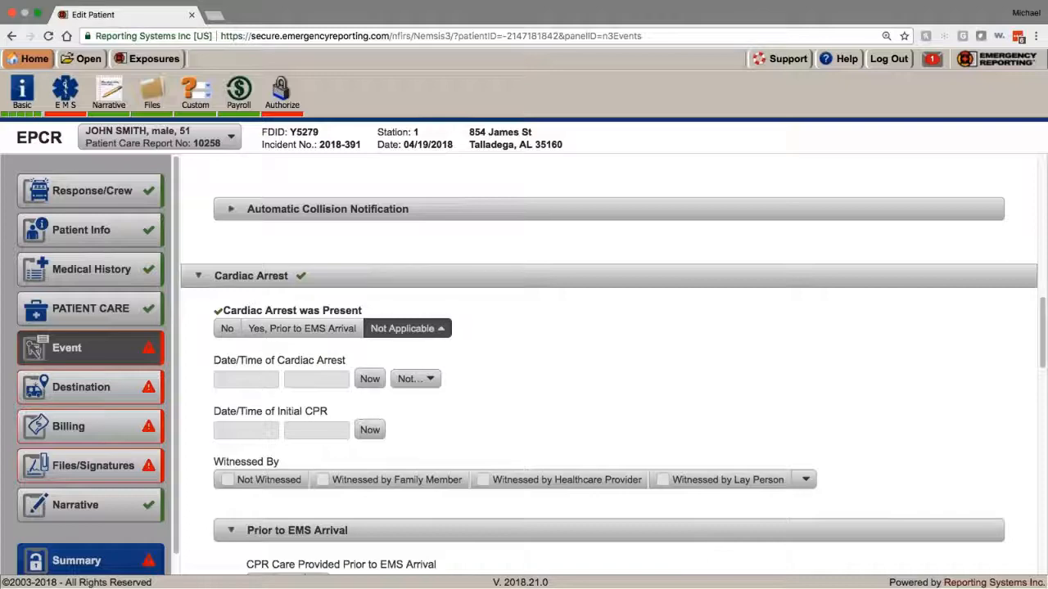
# Step: Record Cardiac Arrest was Present as No instead of 'Yes, Prior to EMS Arrival'
pyautogui.click(291, 332)
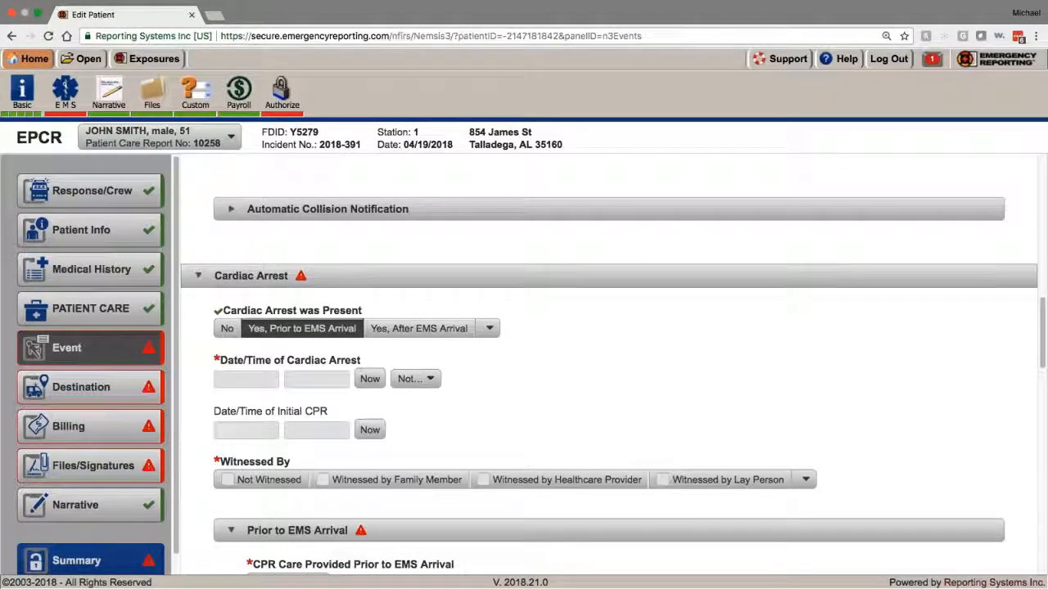
pyautogui.scroll(-7, 609, 368)
pyautogui.scroll(7, 609, 369)
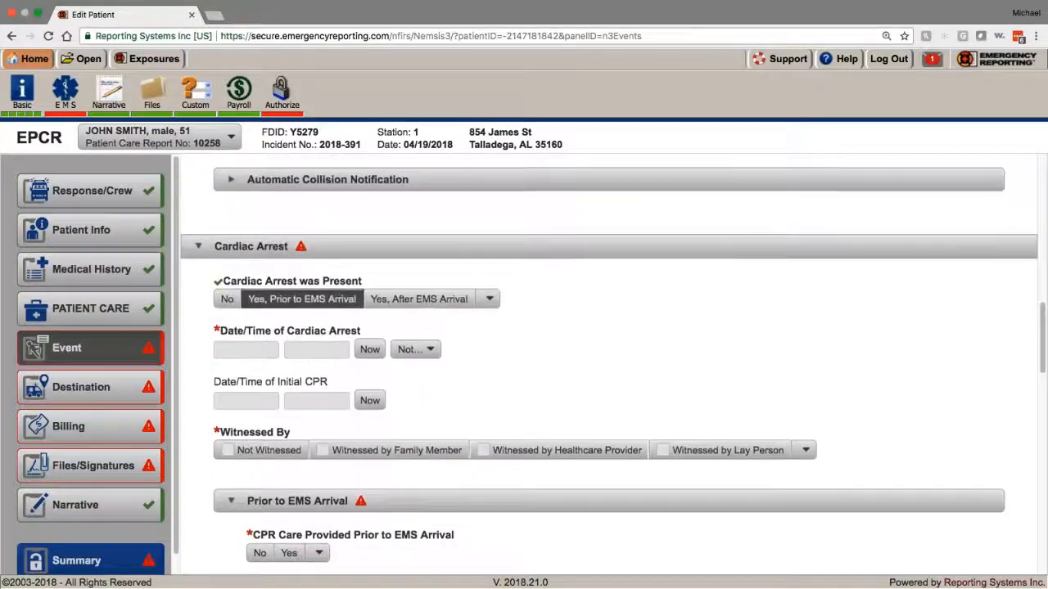
pyautogui.click(227, 299)
# Step: Change the Possible Injury answer back to No
pyautogui.scroll(-2, 297, 403)
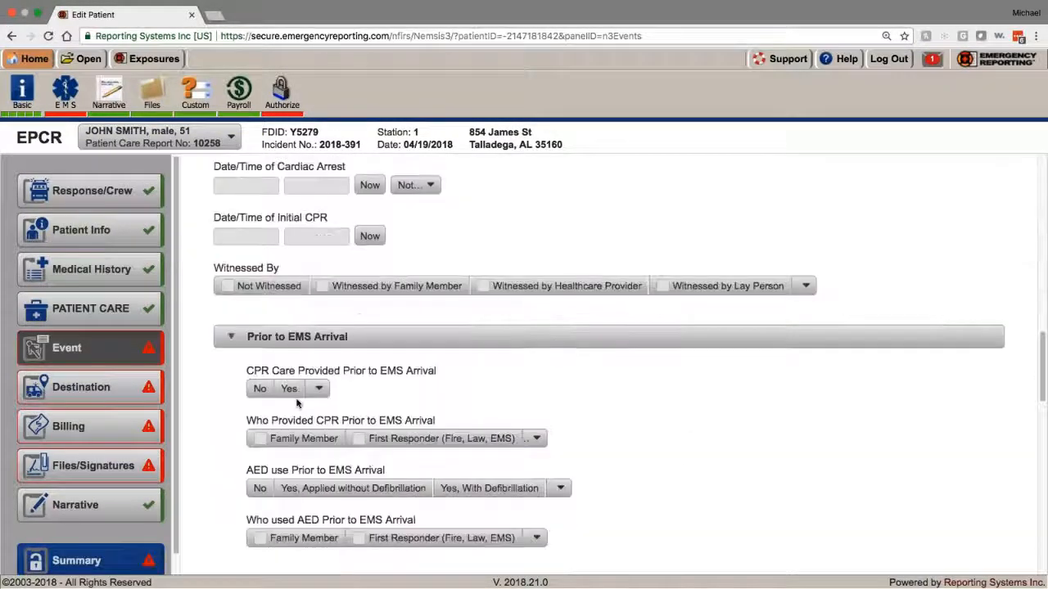
pyautogui.scroll(-15, 297, 403)
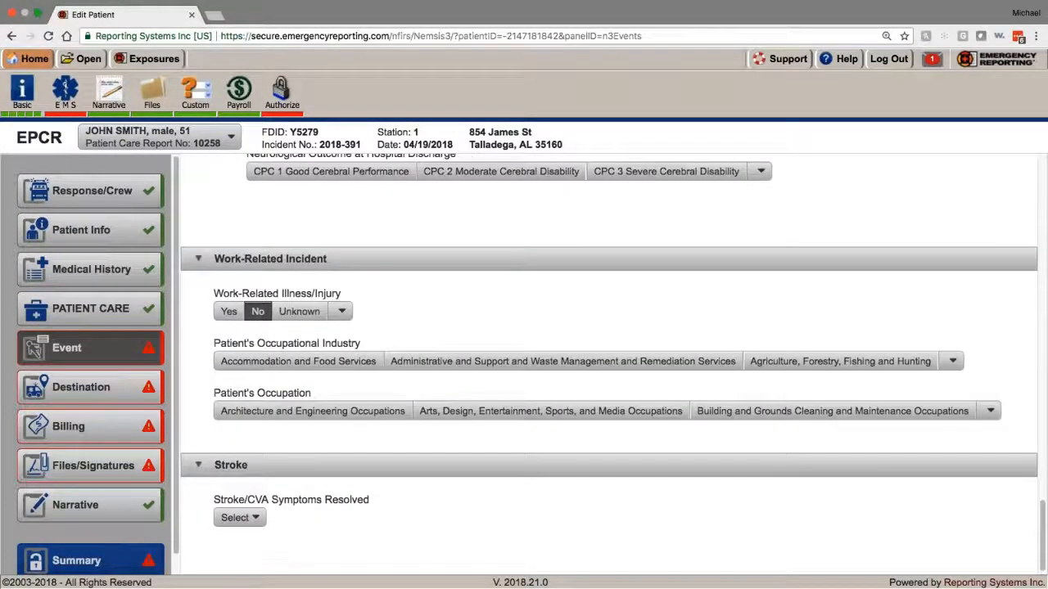
pyautogui.scroll(-1, 357, 283)
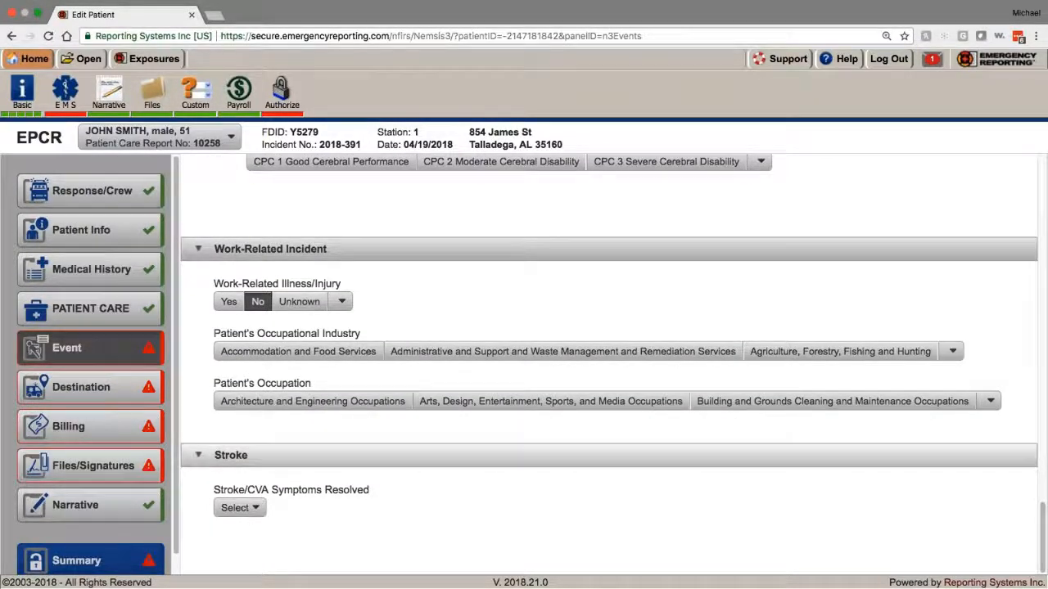
pyautogui.scroll(1, 209, 461)
pyautogui.scroll(-15, 573, 369)
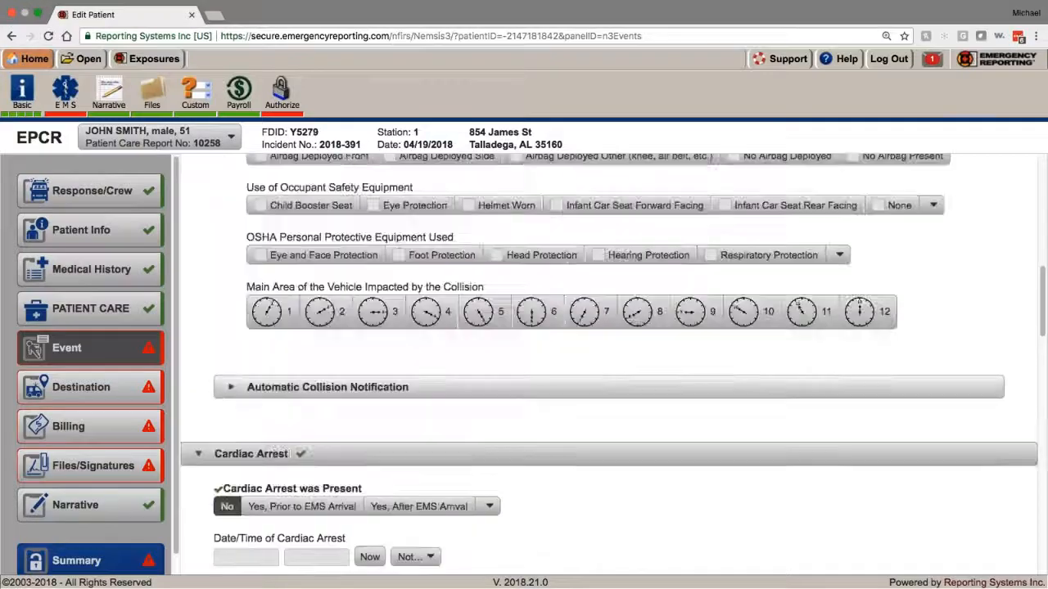
pyautogui.click(227, 375)
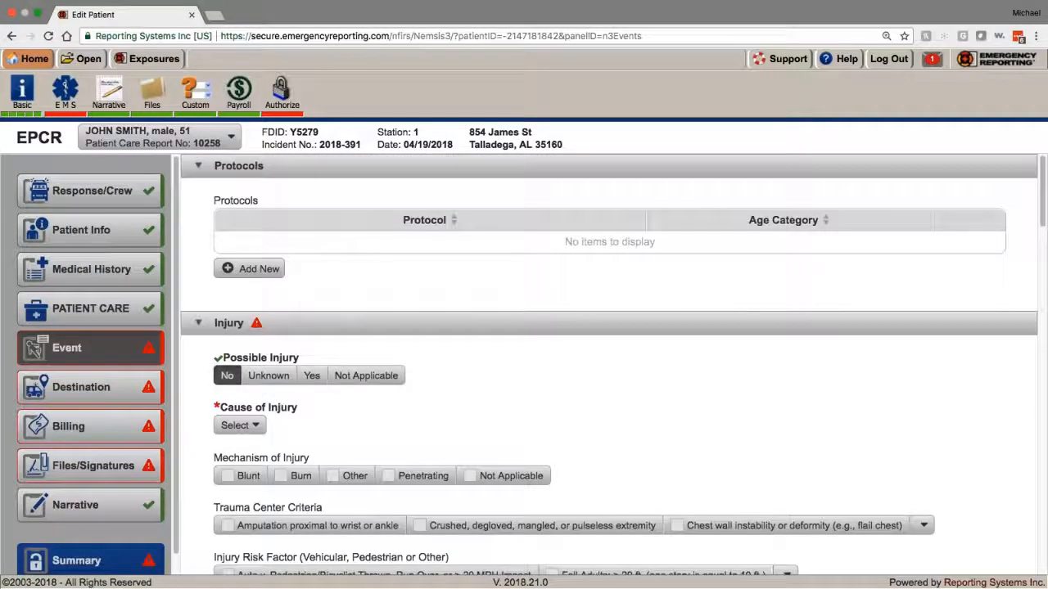
# Step: In Destination, set Final Patient Acuity to Lower Acuity (Green) and Transport Mode from Scene to Non-Emergent
pyautogui.click(123, 388)
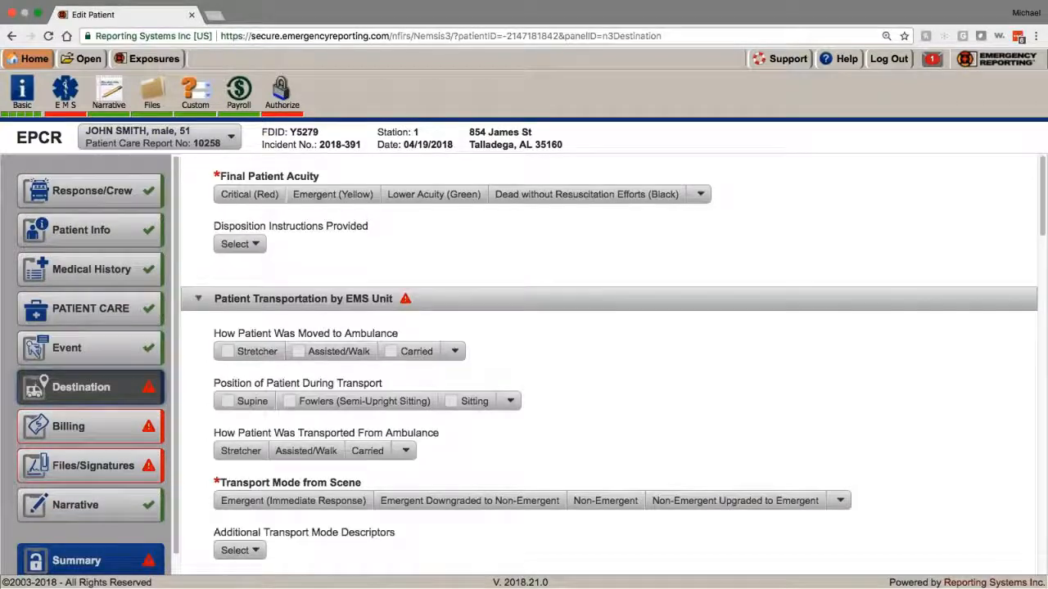
pyautogui.click(442, 195)
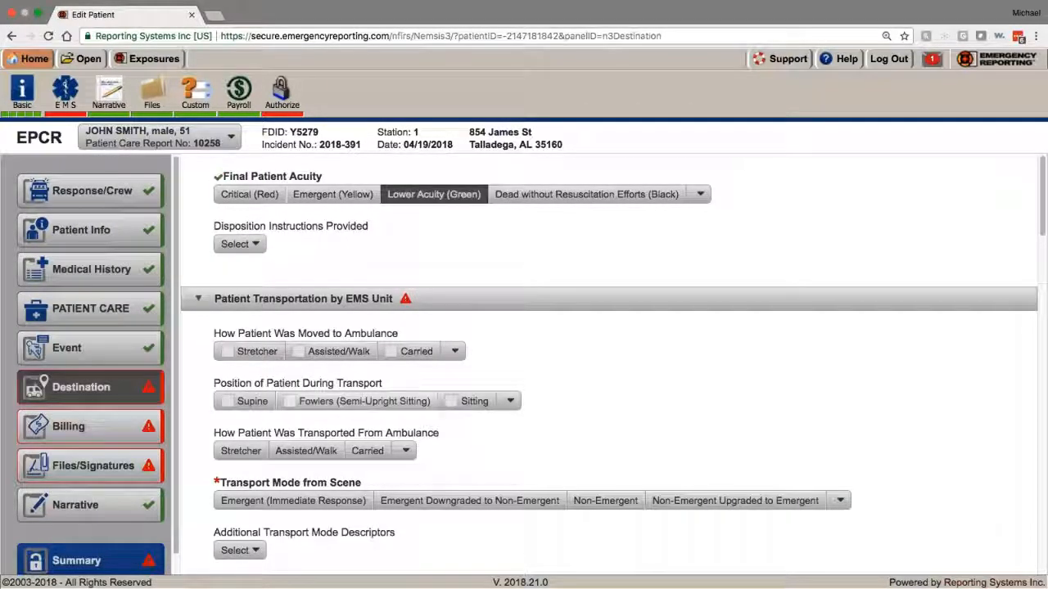
pyautogui.scroll(-1, 573, 492)
pyautogui.click(605, 434)
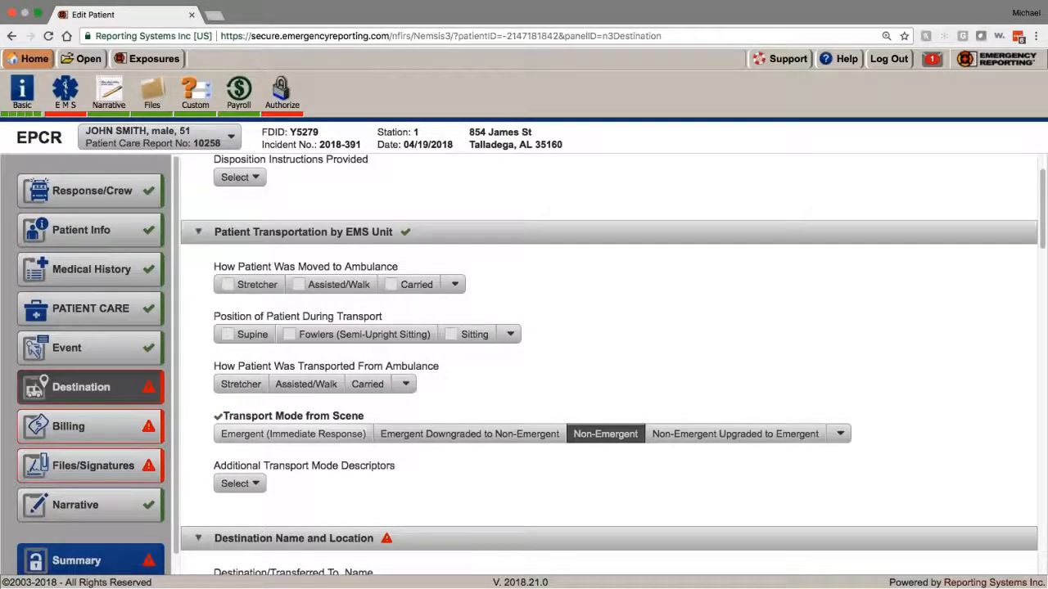
pyautogui.scroll(-3, 258, 454)
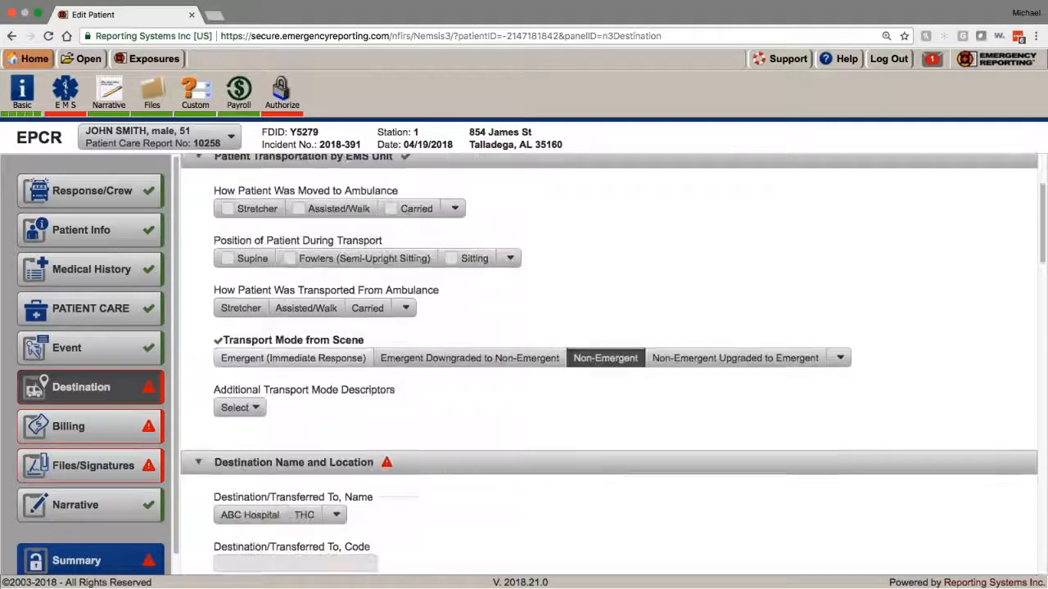
pyautogui.scroll(-4, 524, 368)
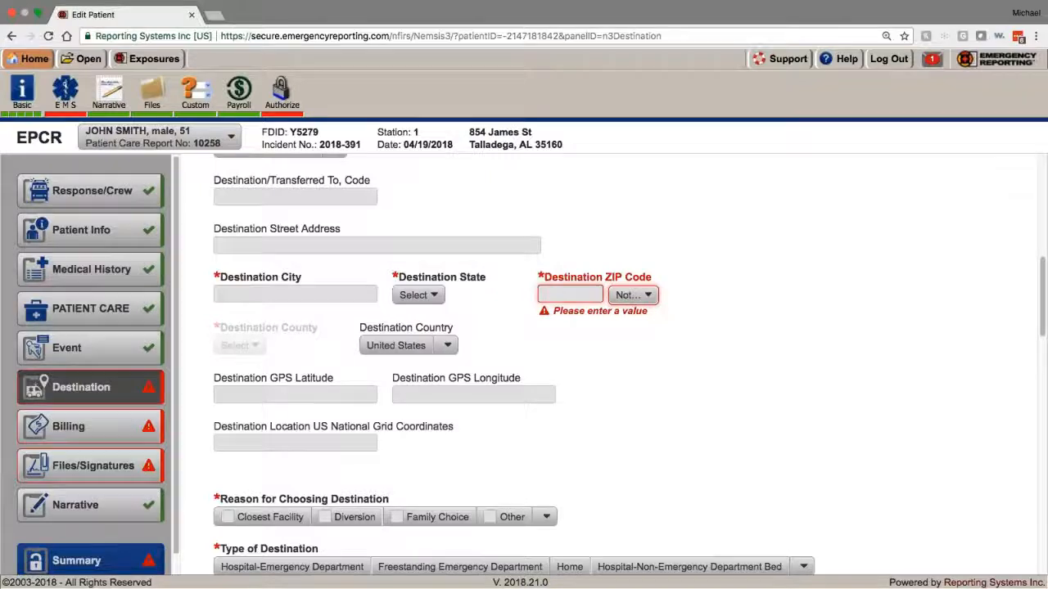
# Step: Give Closest Facility as the reason for choosing the destination
pyautogui.scroll(2, 606, 366)
pyautogui.moveTo(402, 579)
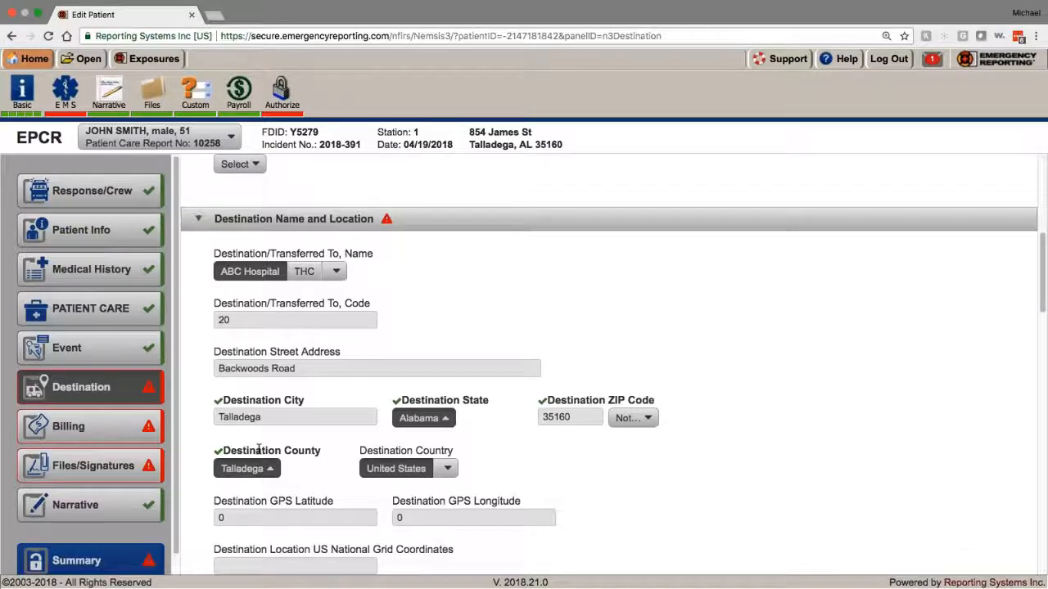
pyautogui.scroll(-2, 224, 449)
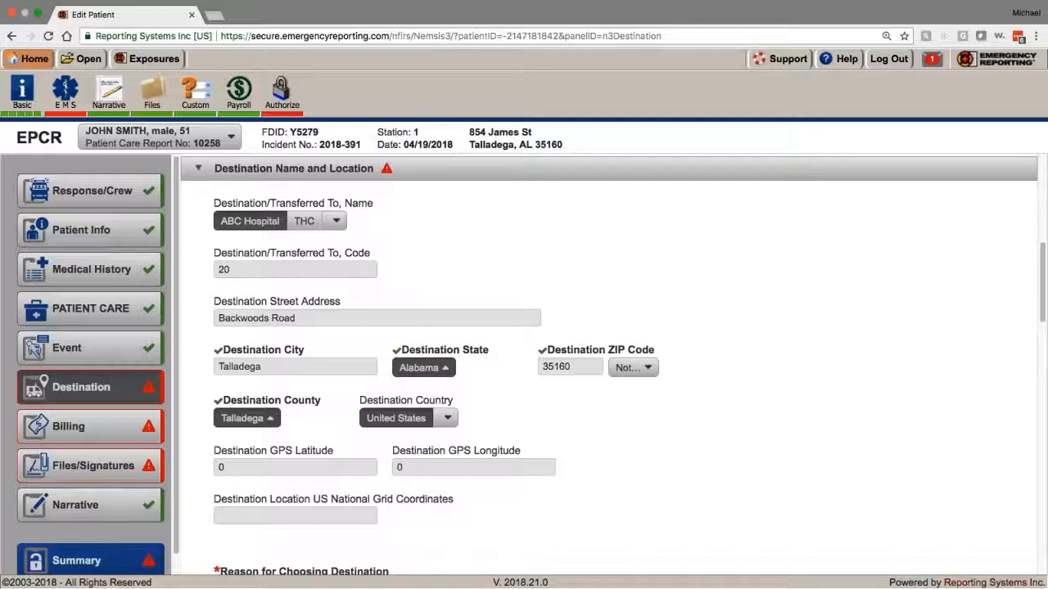
pyautogui.scroll(-5, 323, 430)
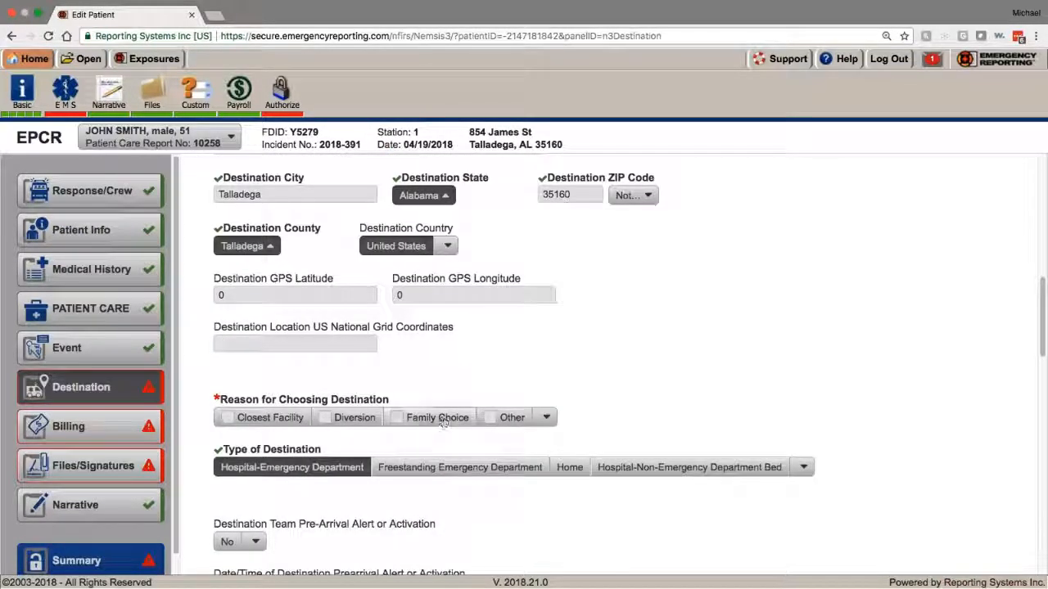
pyautogui.click(252, 419)
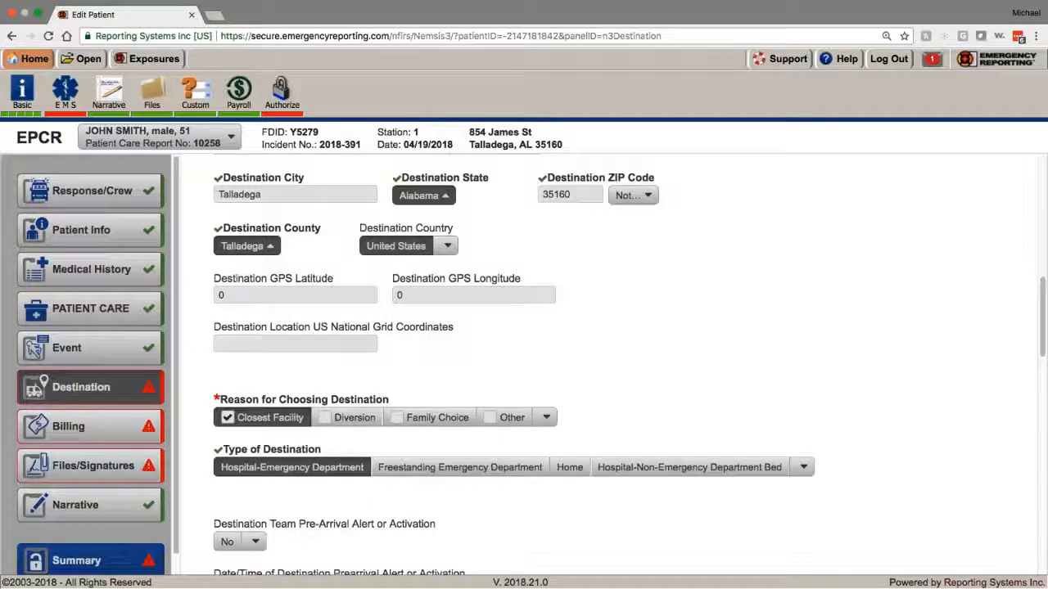
pyautogui.scroll(-3, 524, 368)
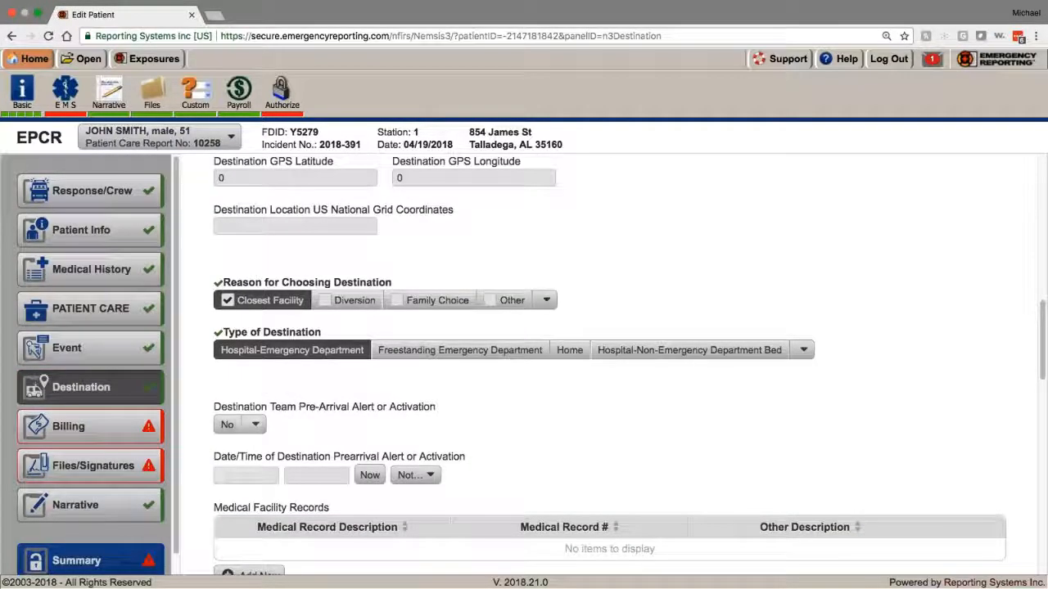
# Step: Set Destination Team Pre-Arrival Alert to No and review the hospital destination fields
pyautogui.click(255, 424)
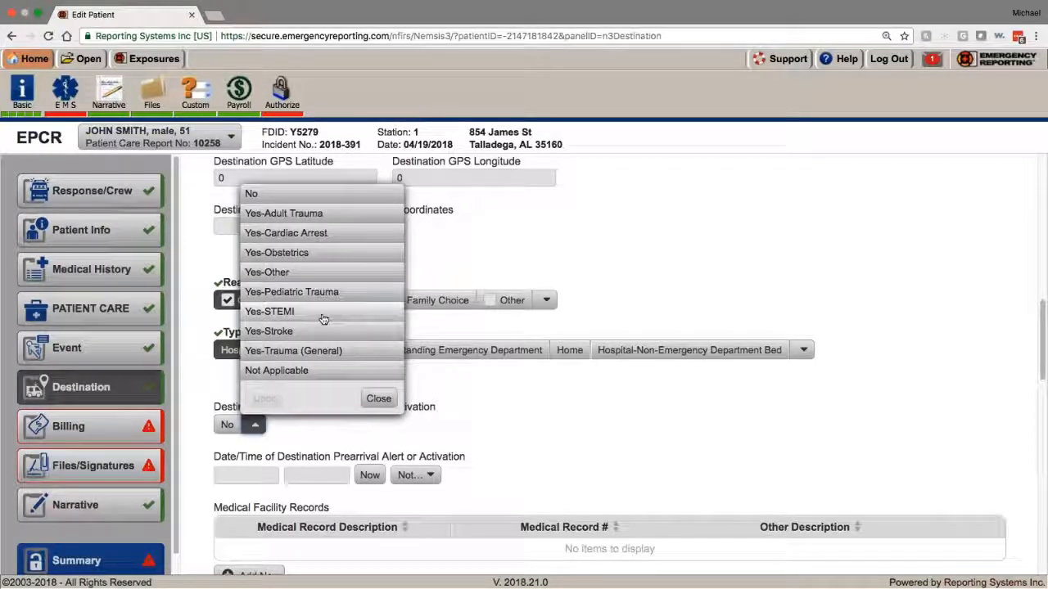
pyautogui.click(324, 319)
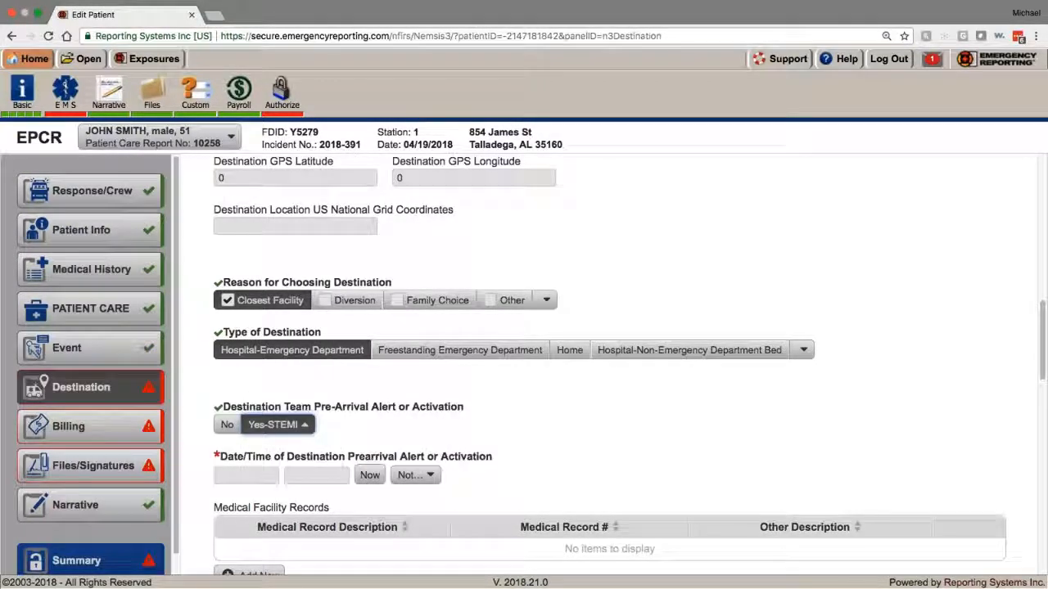
pyautogui.click(228, 427)
pyautogui.scroll(-3, 225, 304)
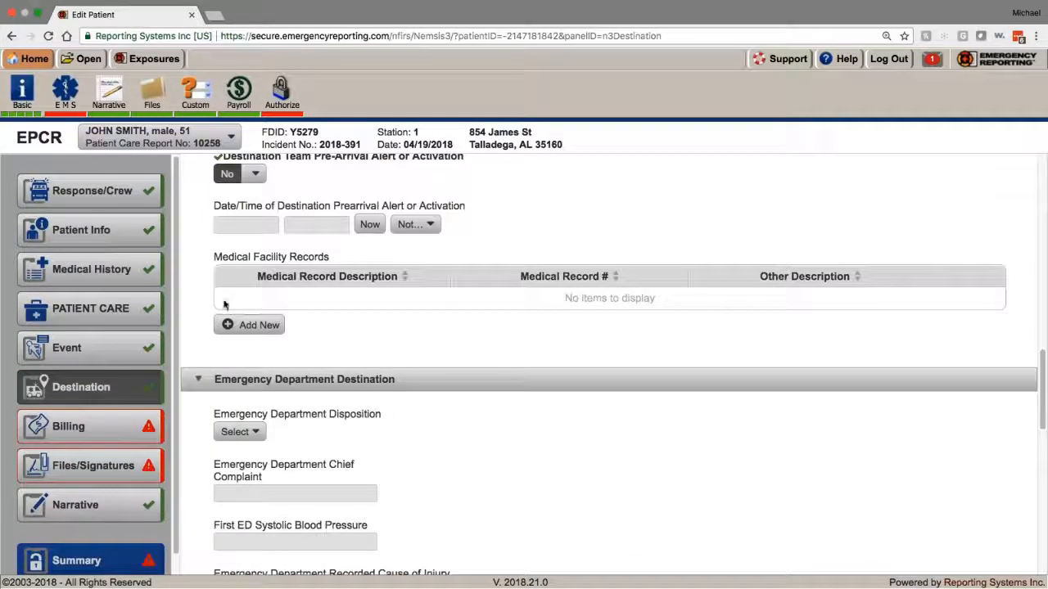
pyautogui.scroll(-2, 205, 430)
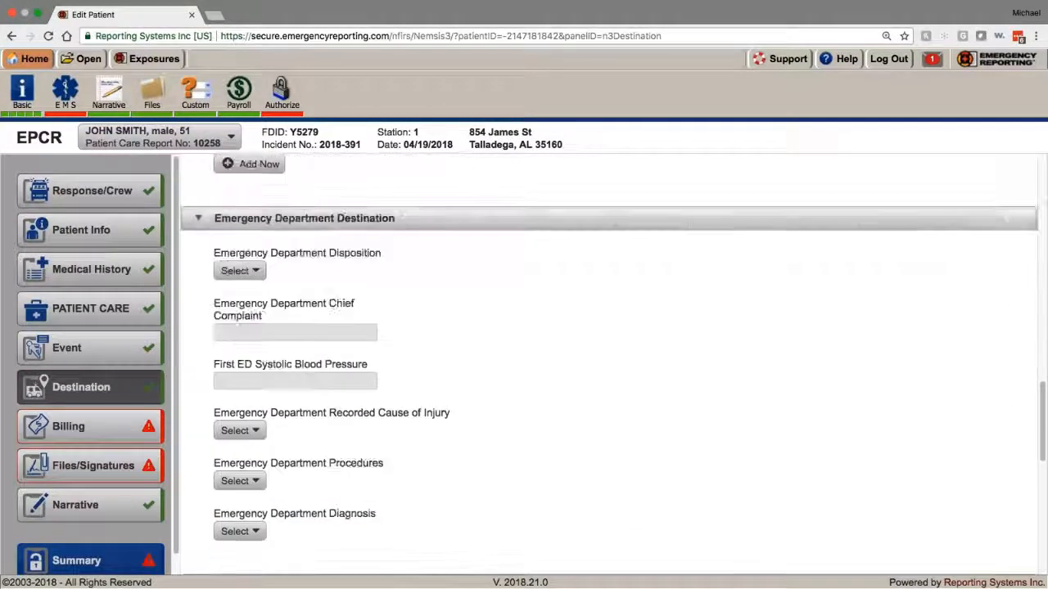
pyautogui.scroll(-4, 609, 364)
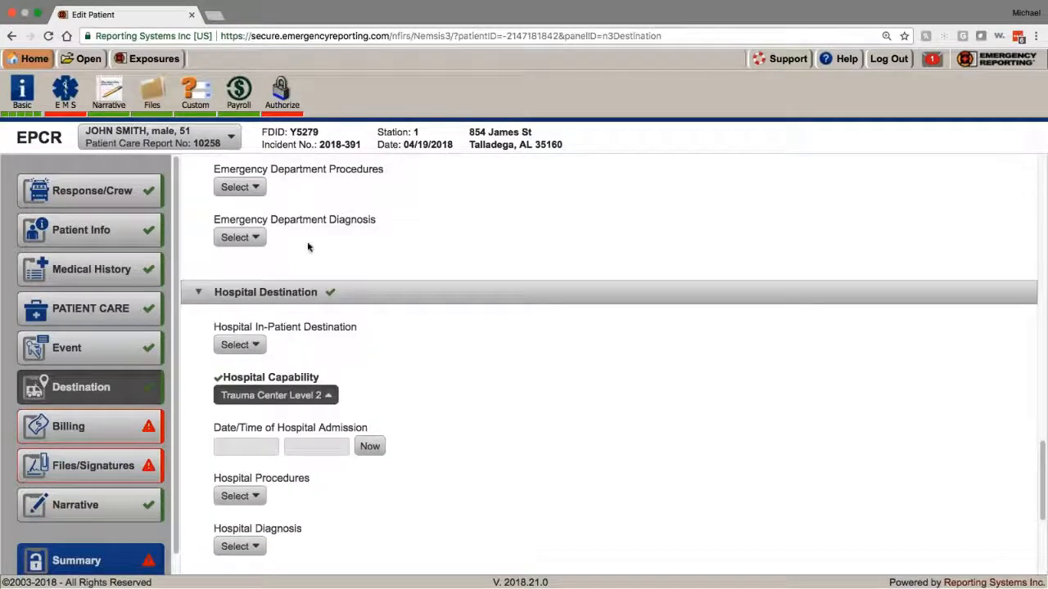
pyautogui.scroll(-3, 309, 244)
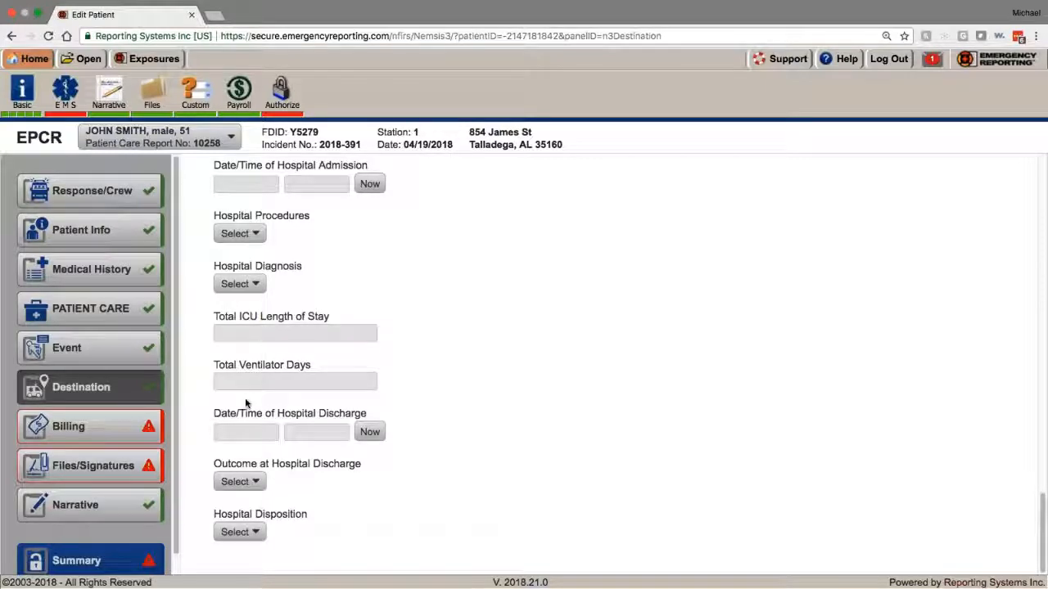
# Step: In Billing, set Primary Method of Payment to No Insurance Identified and check the insurance details
pyautogui.click(140, 424)
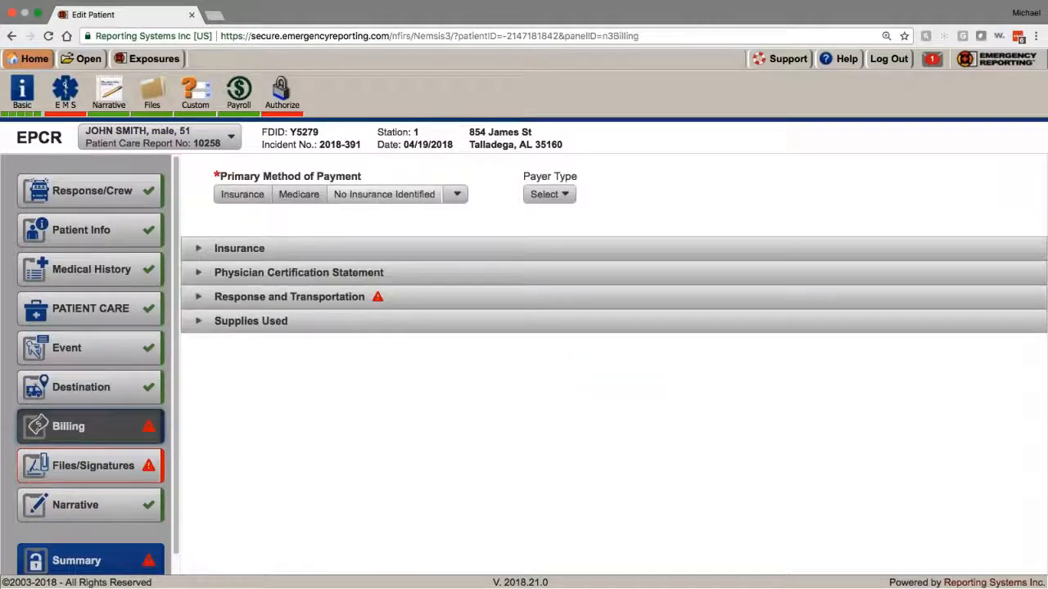
pyautogui.click(413, 196)
pyautogui.click(196, 252)
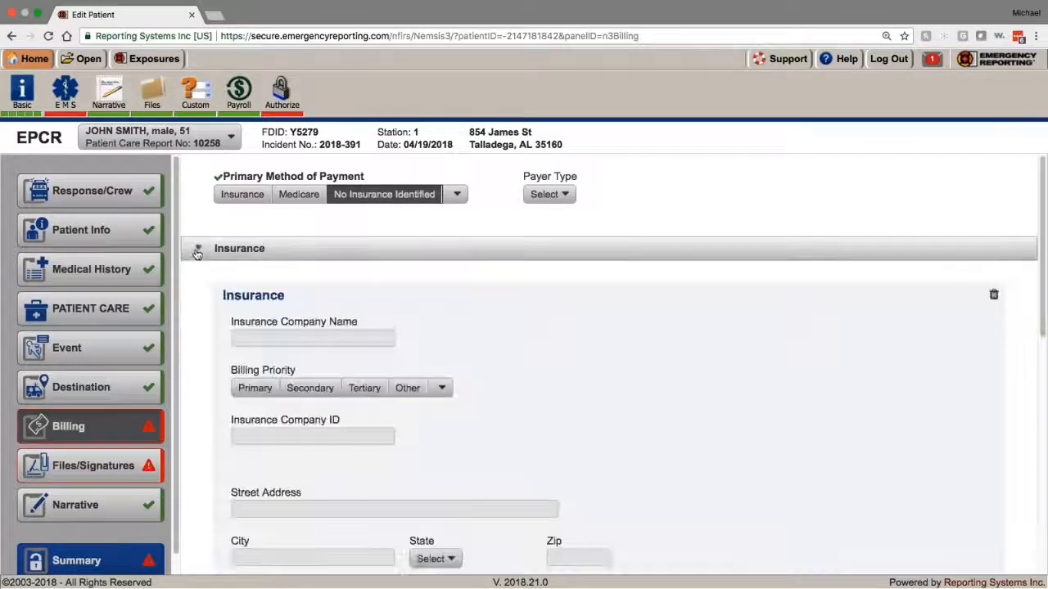
pyautogui.scroll(-5, 197, 254)
pyautogui.scroll(3, 197, 254)
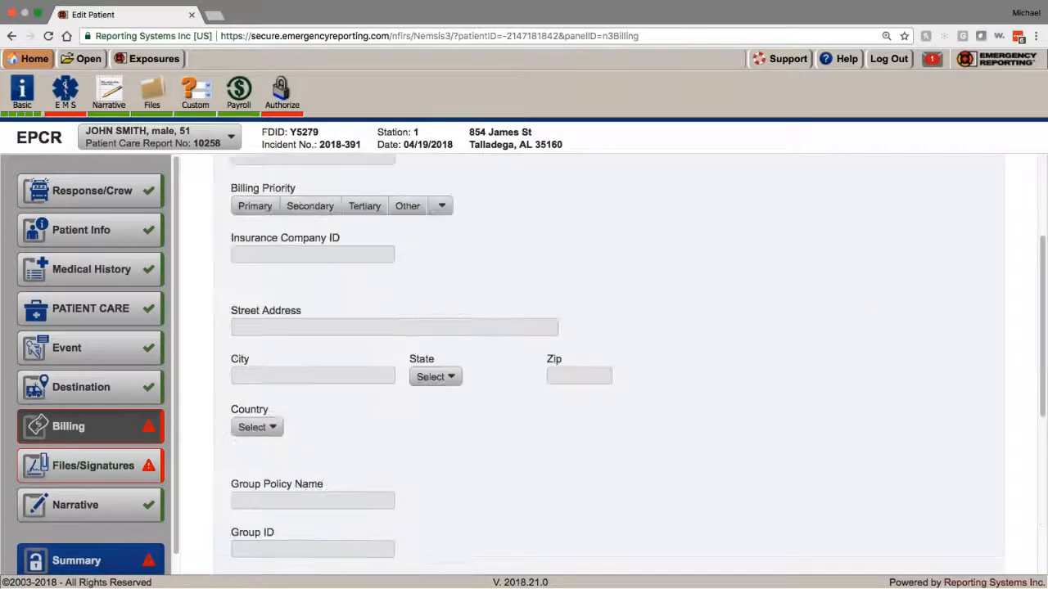
pyautogui.scroll(3, 197, 249)
pyautogui.click(197, 249)
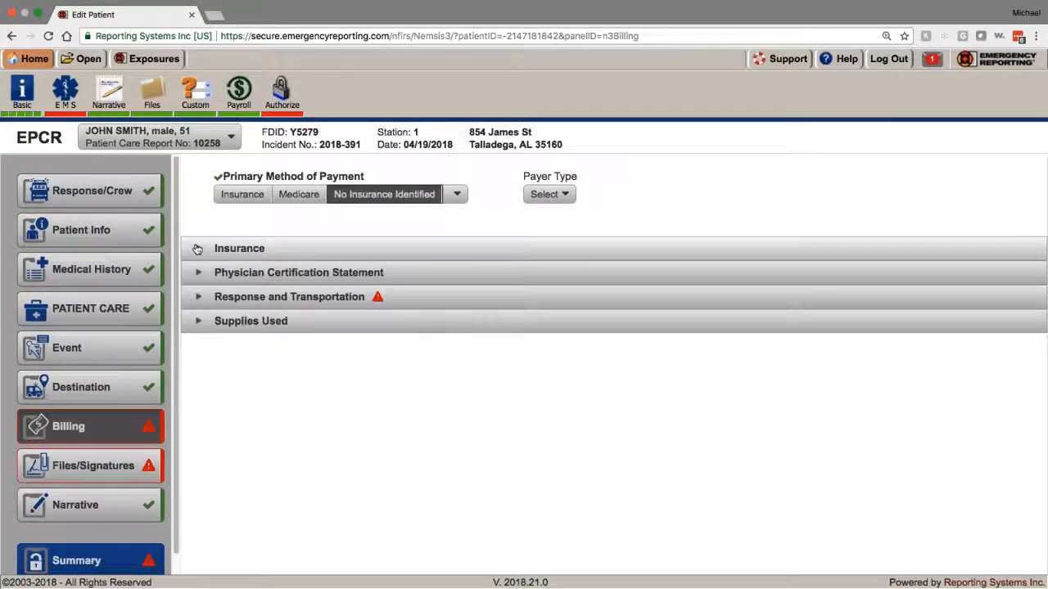
# Step: Glance at the Physician Certification Statement, then expand Response and Transportation
pyautogui.click(199, 276)
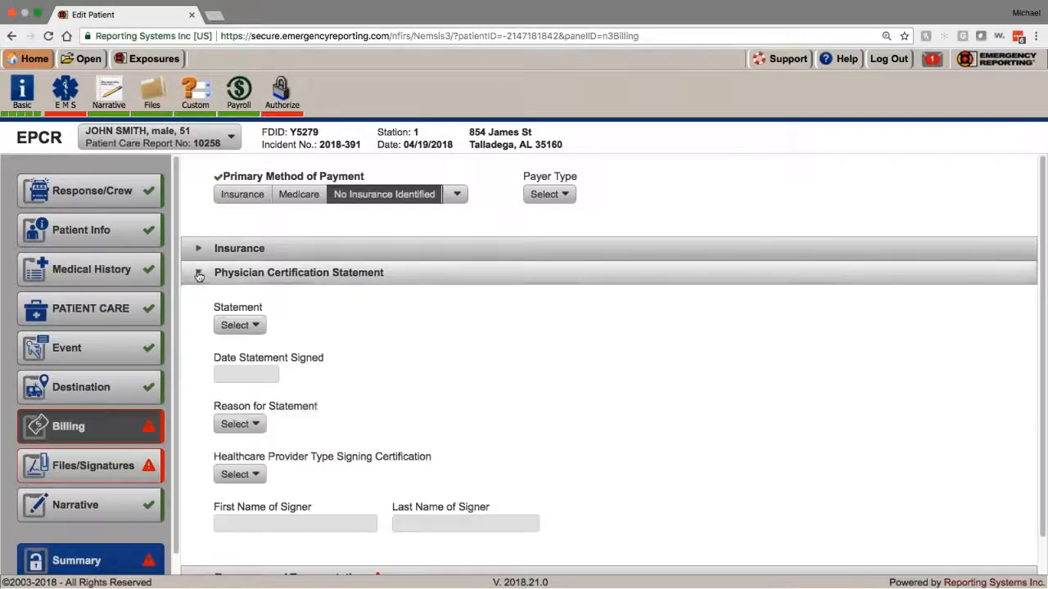
pyautogui.scroll(-1, 199, 276)
pyautogui.click(198, 233)
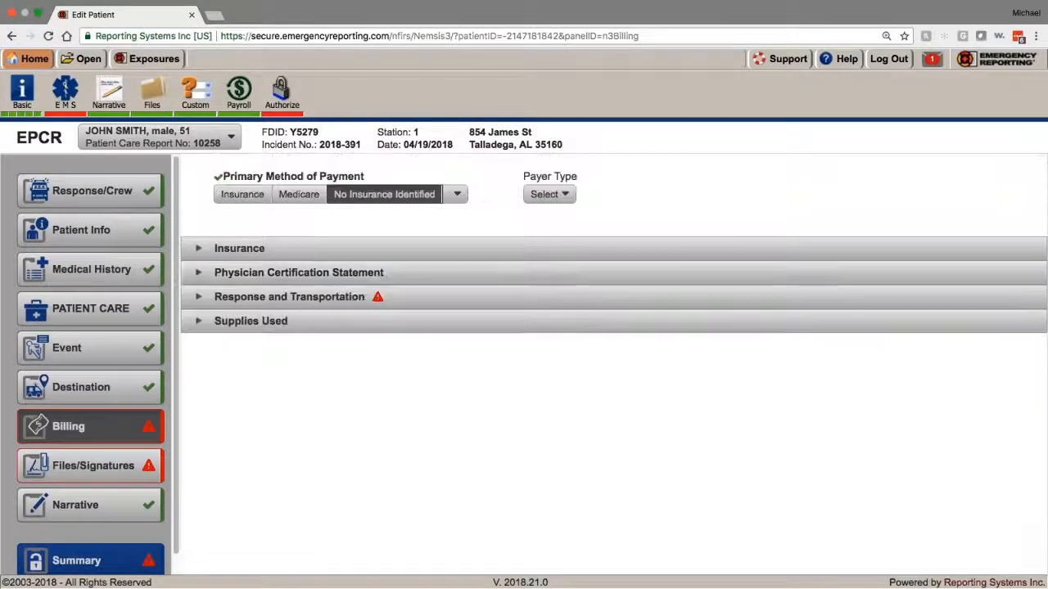
pyautogui.click(198, 293)
pyautogui.scroll(-10, 524, 368)
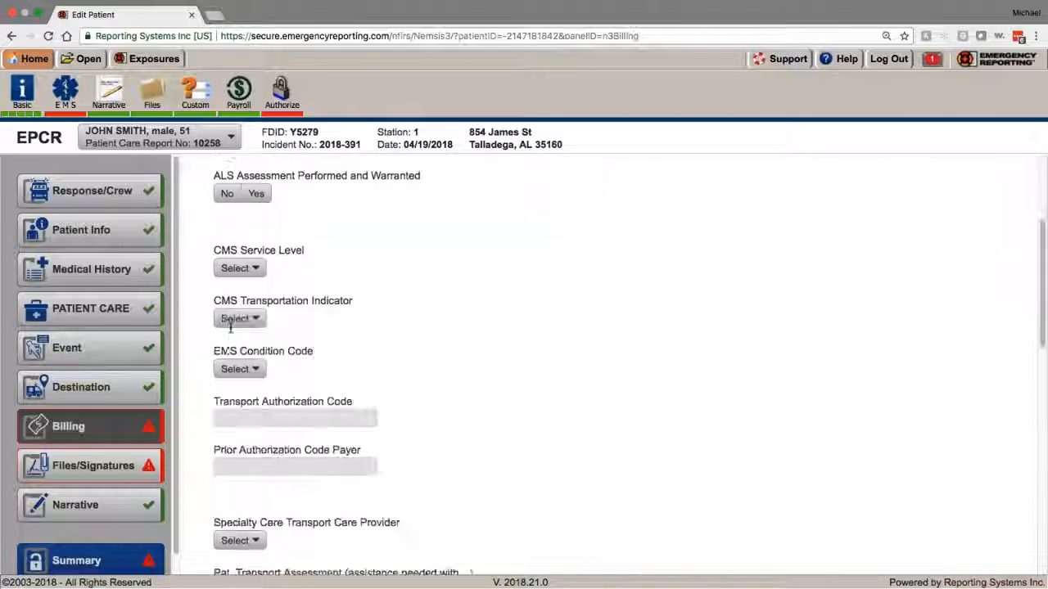
pyautogui.scroll(-4, 524, 368)
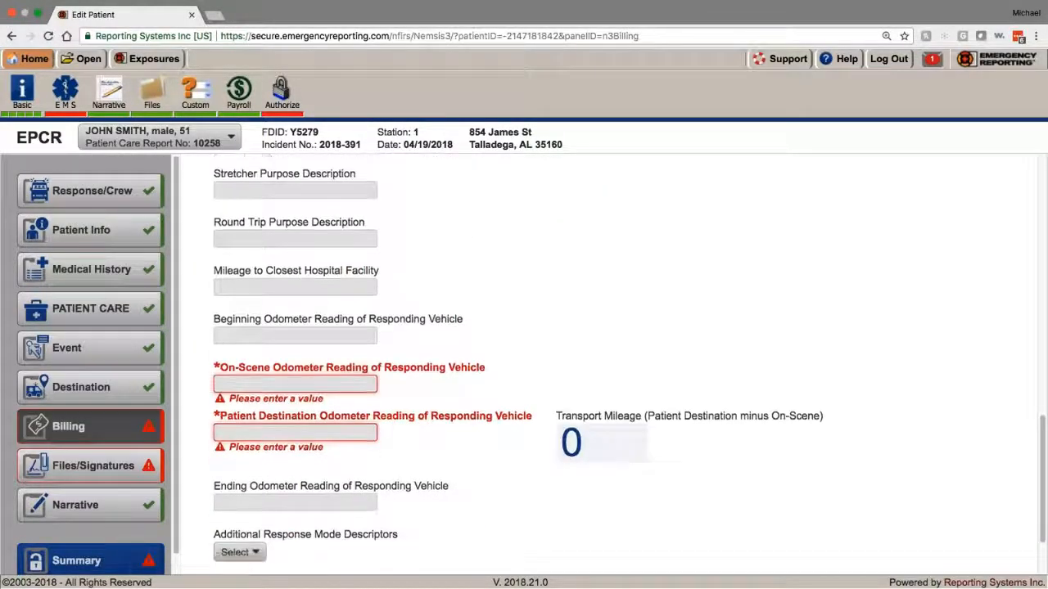
# Step: Enter odometer readings of 0 on scene and 1 at the patient destination
pyautogui.click(294, 320)
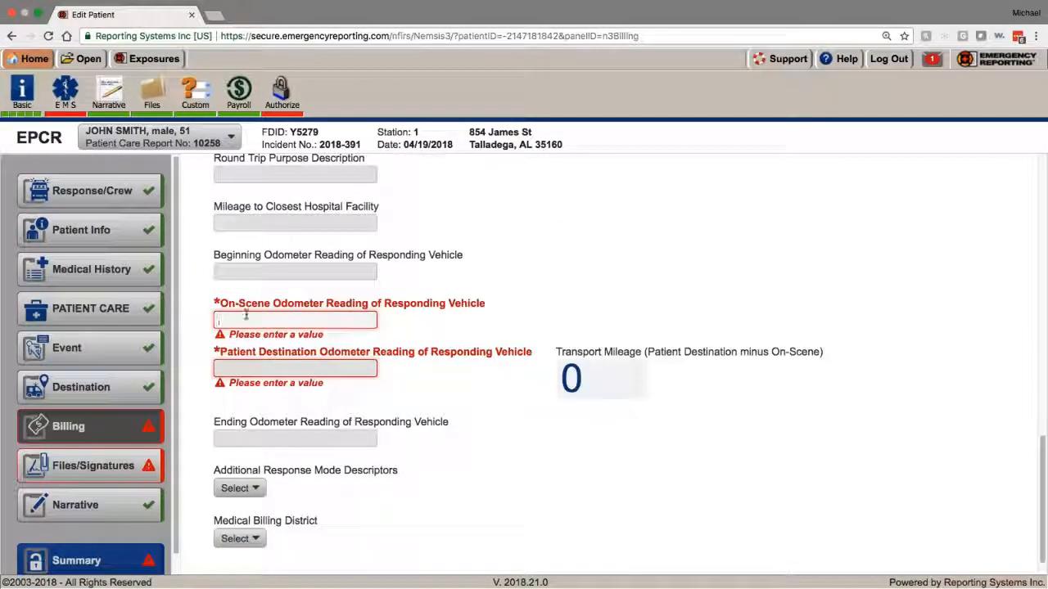
pyautogui.write('12')
pyautogui.press('Tab')
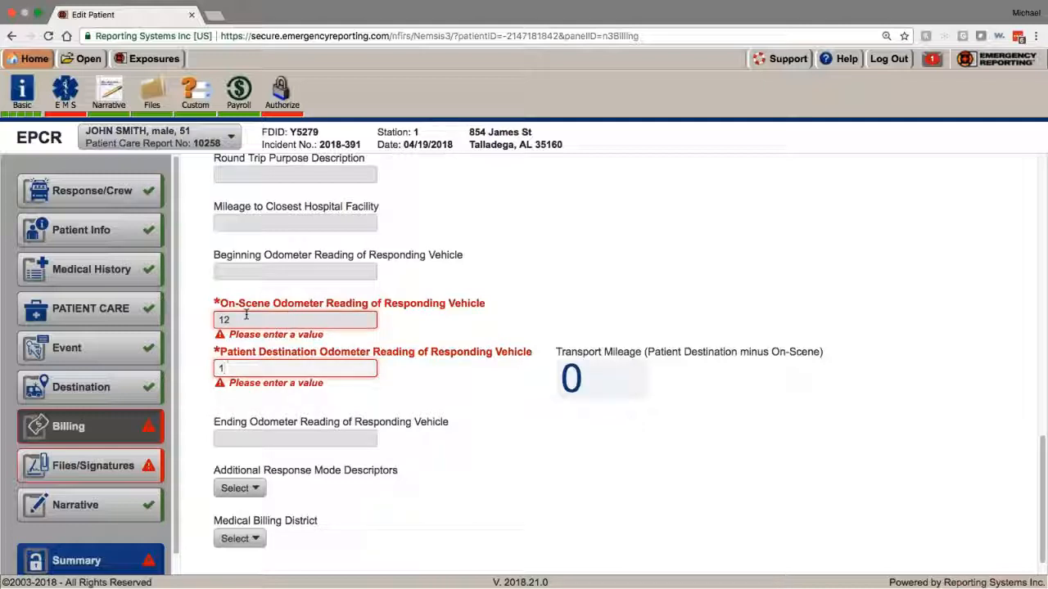
pyautogui.write('13')
pyautogui.press('Tab')
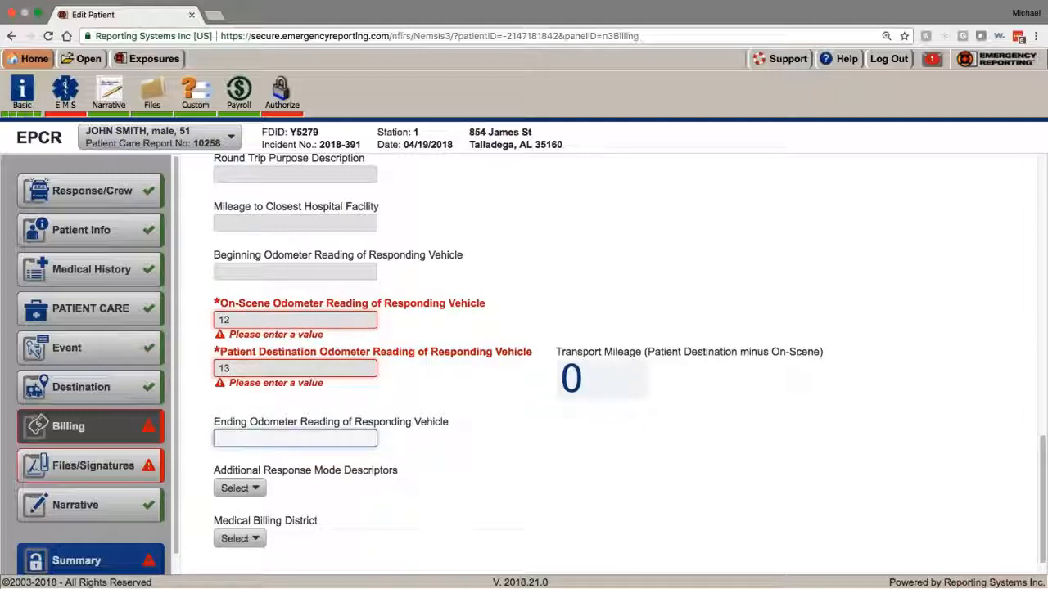
pyautogui.doubleClick(290, 318)
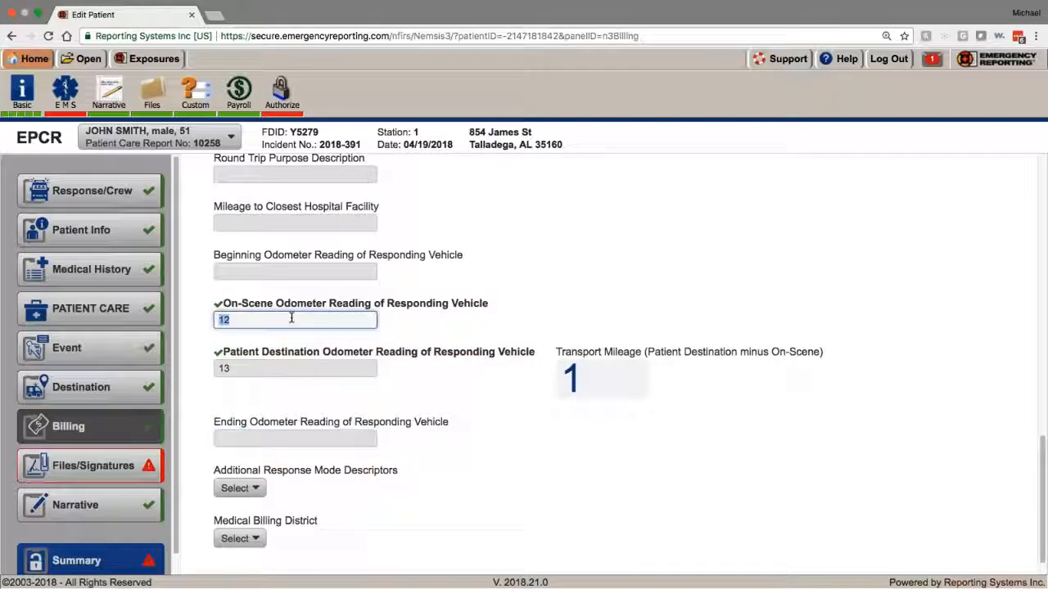
pyautogui.write('0')
pyautogui.press('Tab')
pyautogui.write('1')
pyautogui.press('Tab')
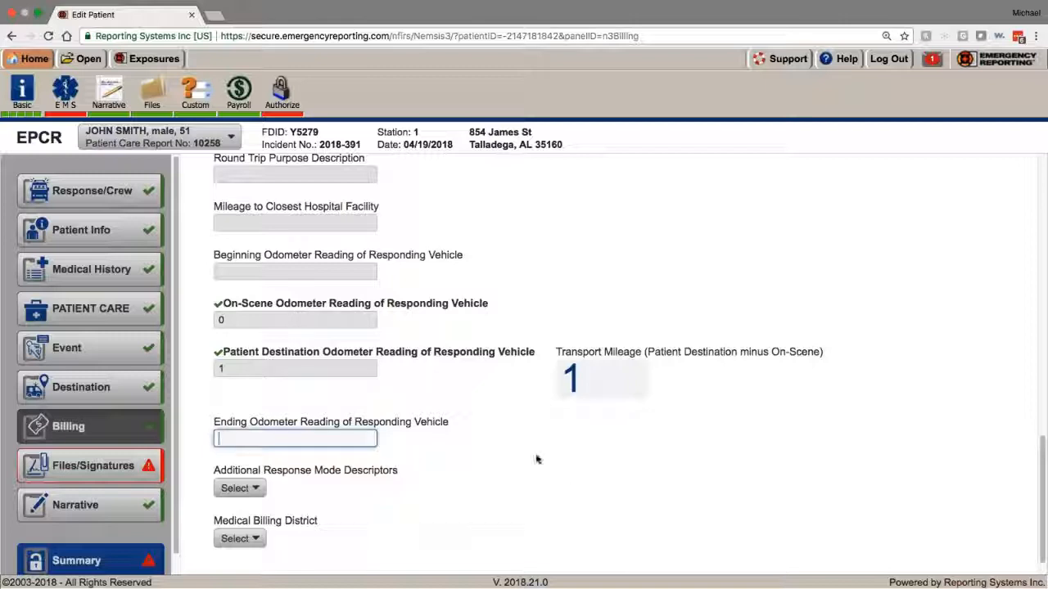
# Step: Set the Medical Billing District to District 1
pyautogui.scroll(-1, 536, 459)
pyautogui.click(239, 508)
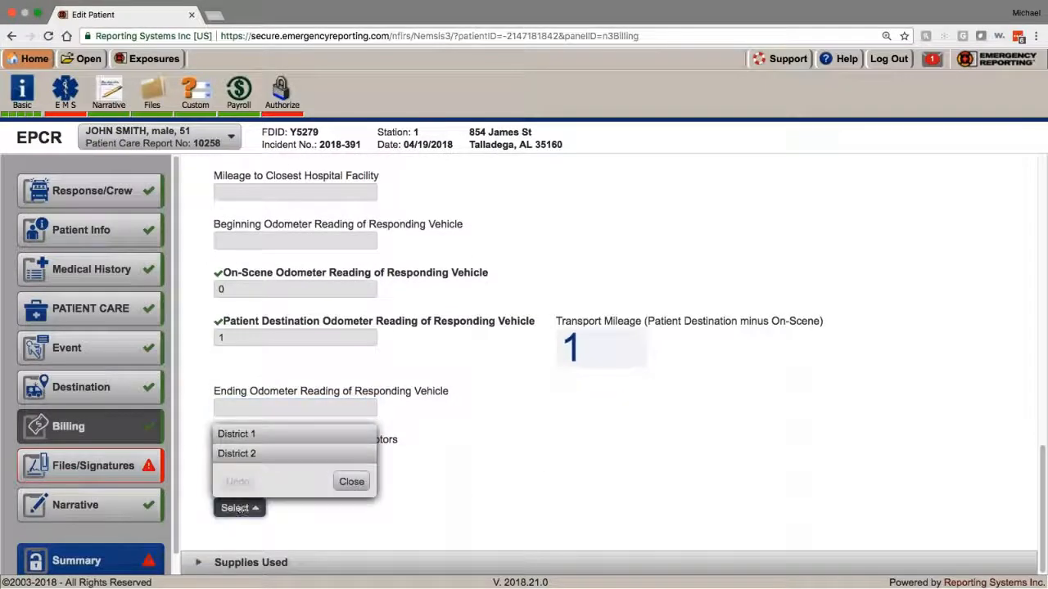
pyautogui.click(237, 434)
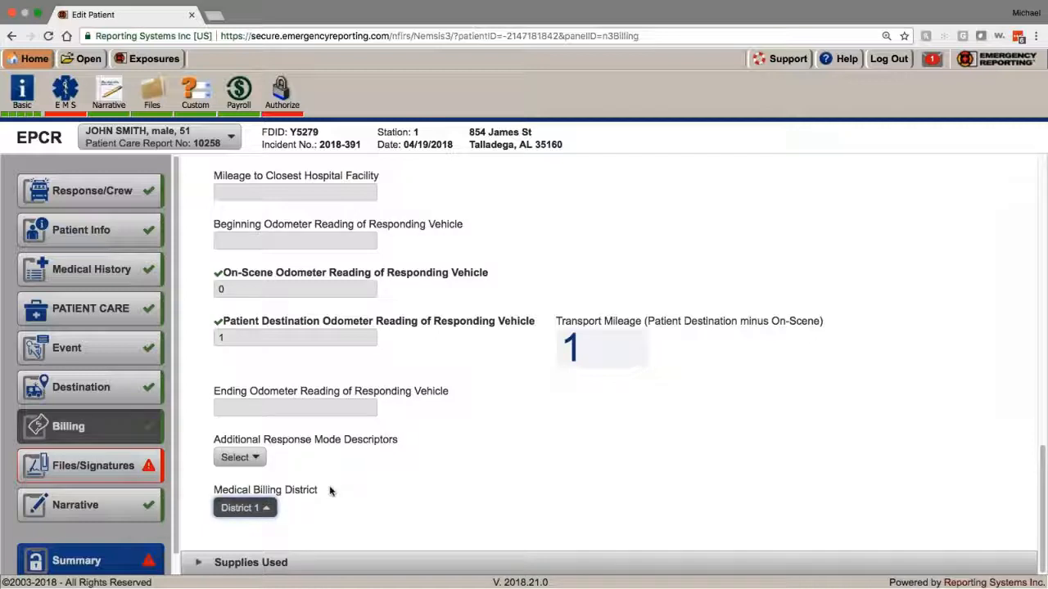
pyautogui.scroll(6, 364, 516)
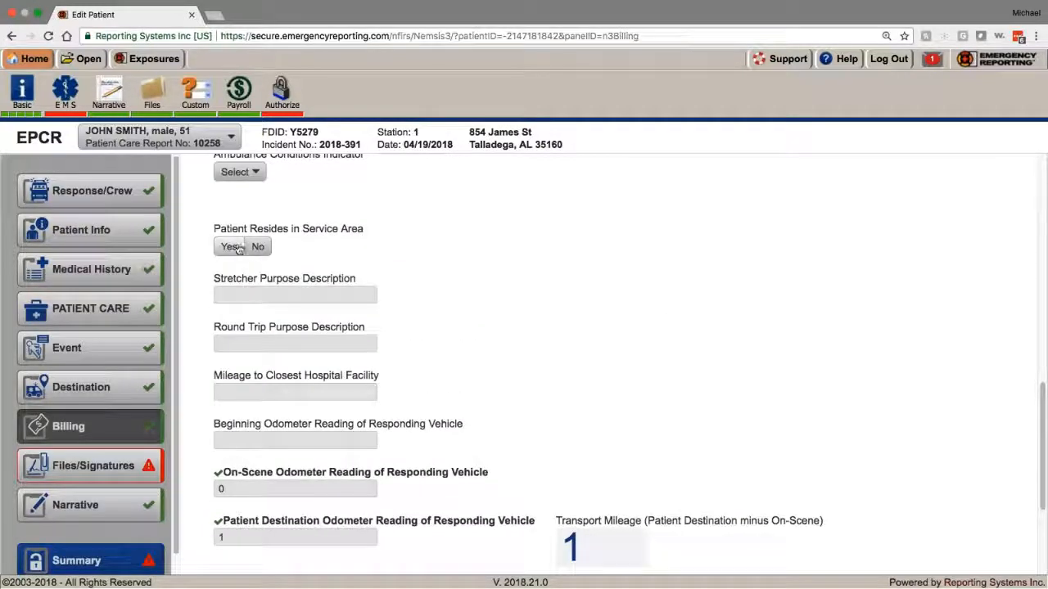
pyautogui.scroll(-6, 246, 409)
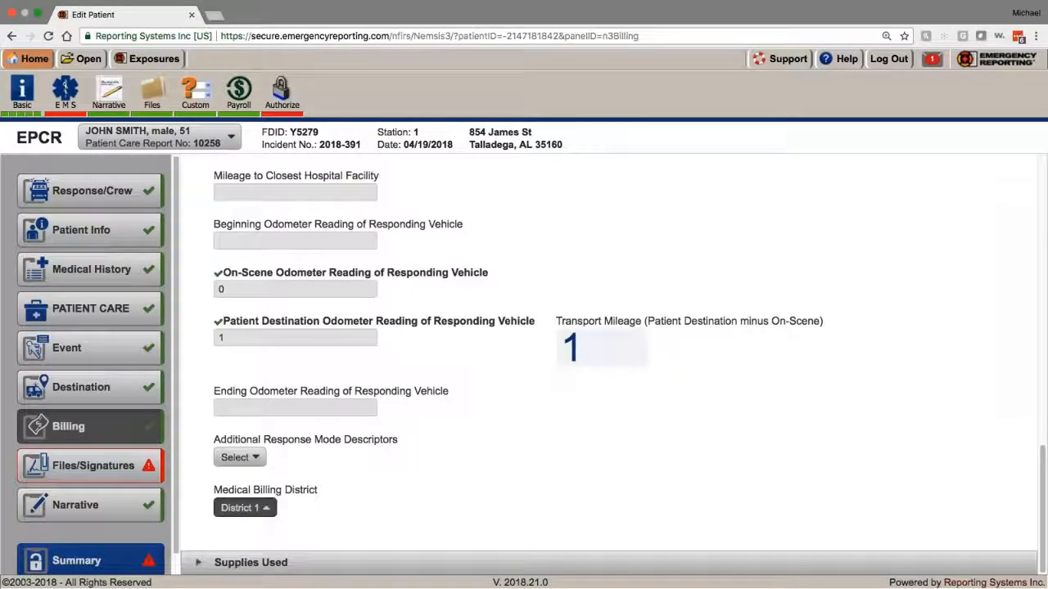
# Step: Leave Supplies Used empty by closing the Add Supplies dialog, then move to Files/Signatures
pyautogui.click(204, 565)
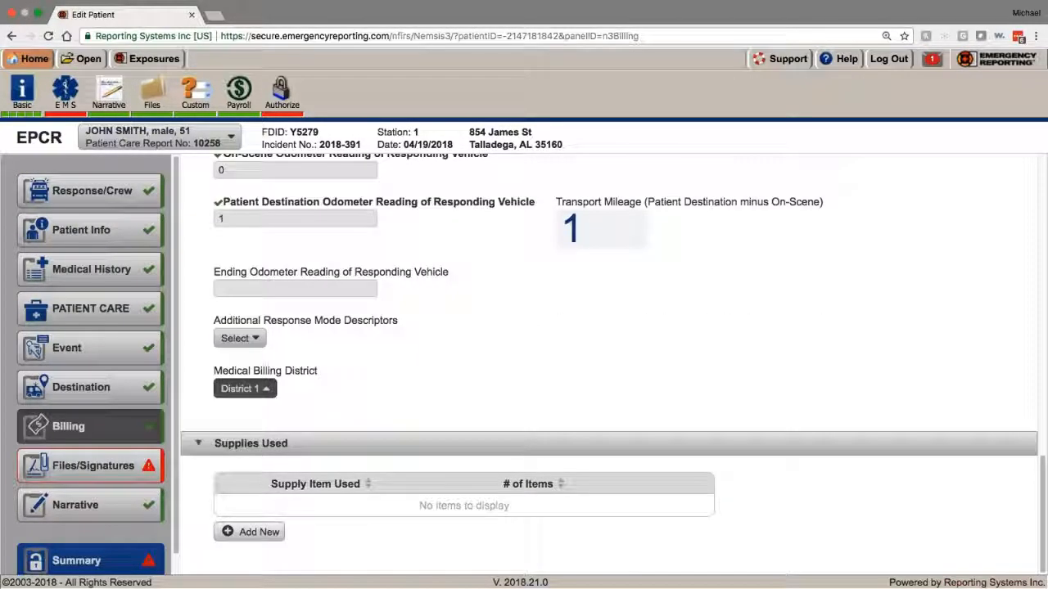
pyautogui.click(249, 532)
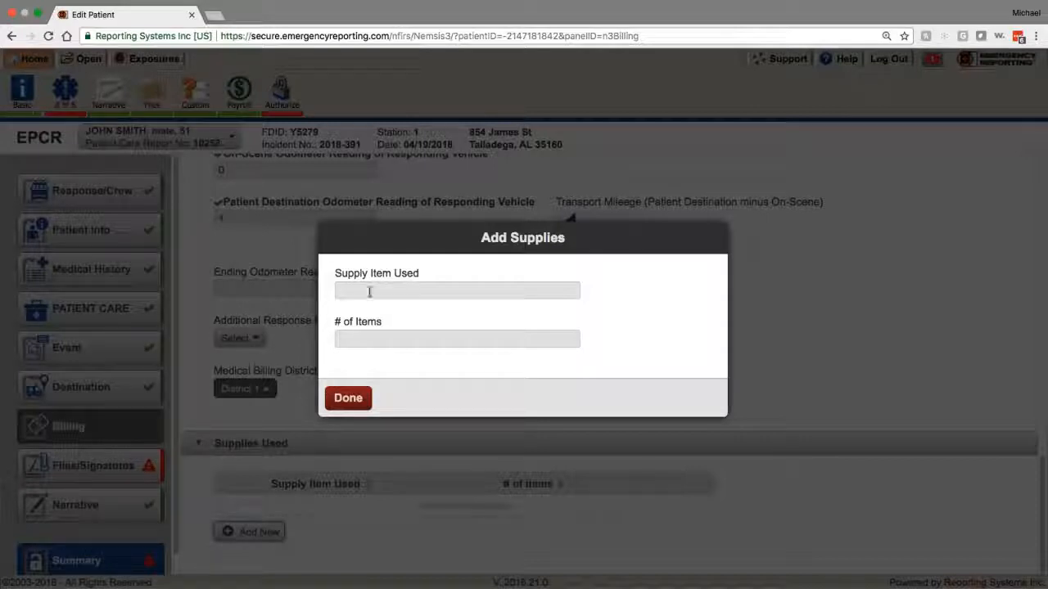
pyautogui.click(344, 397)
pyautogui.click(93, 466)
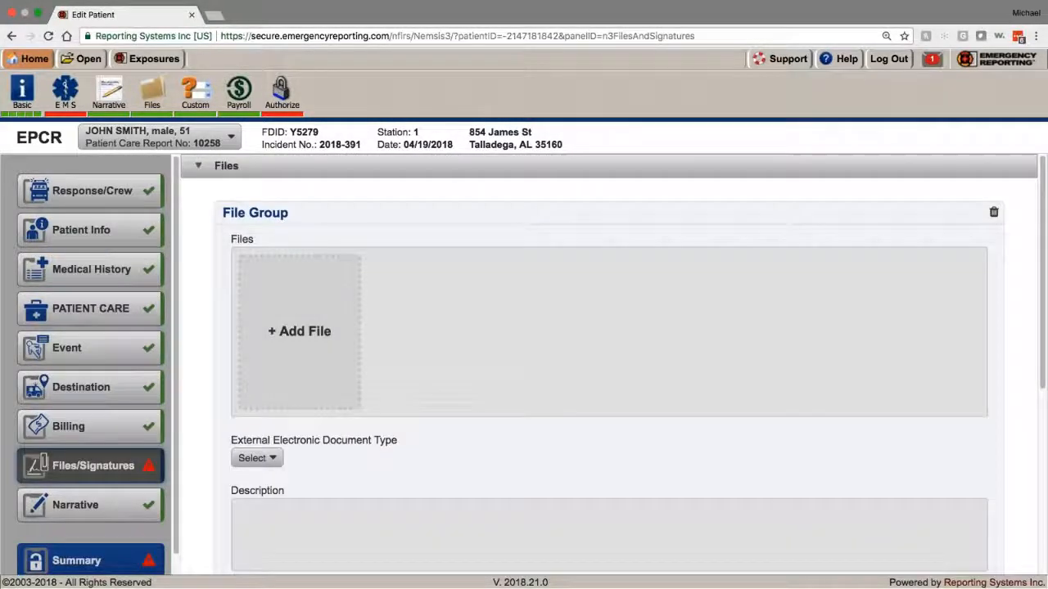
pyautogui.click(318, 367)
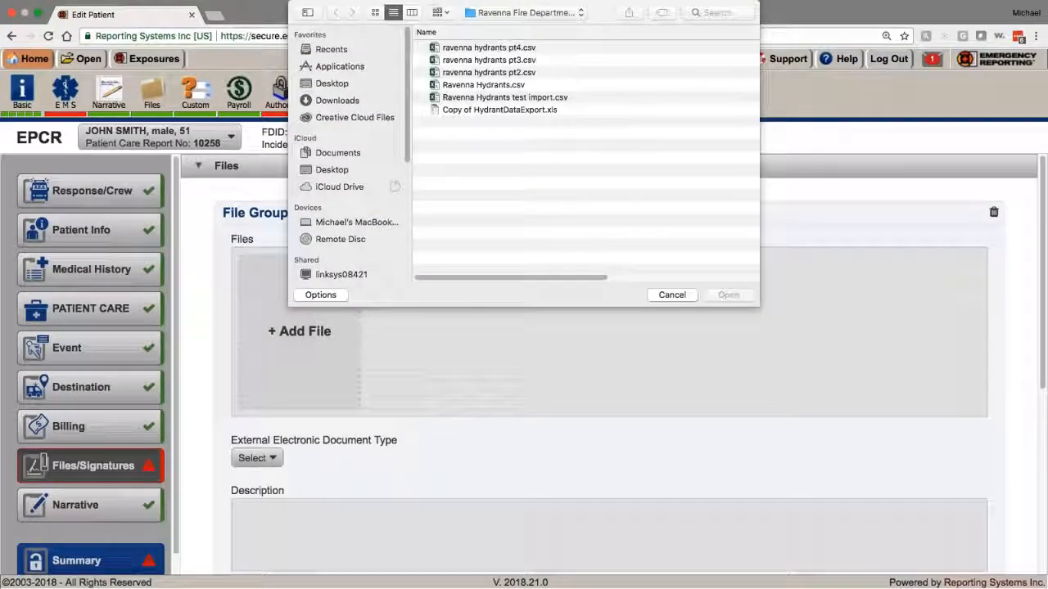
pyautogui.click(672, 295)
pyautogui.scroll(-3, 441, 317)
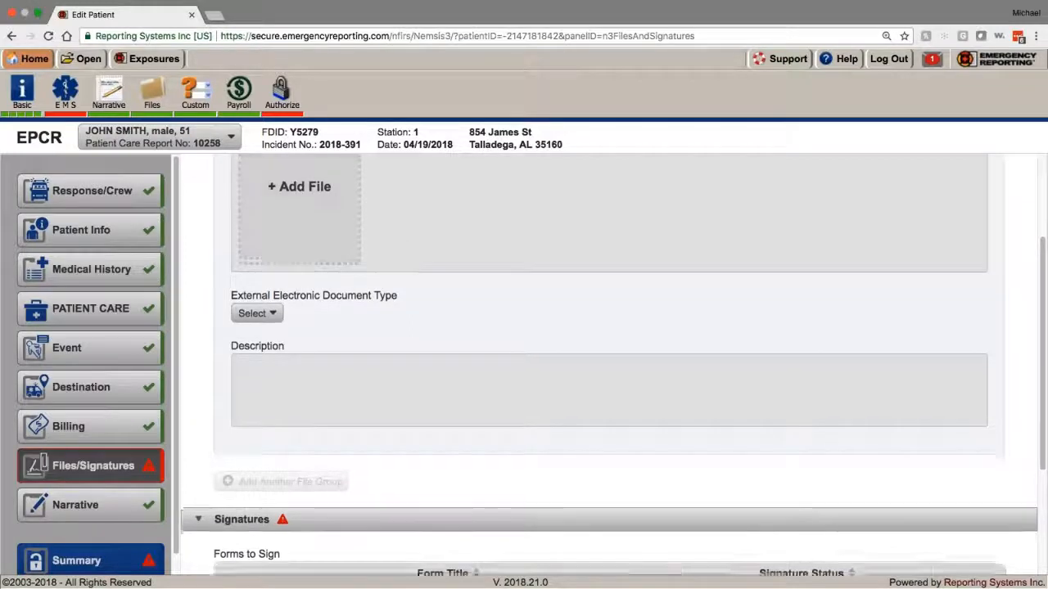
pyautogui.scroll(-3, 398, 236)
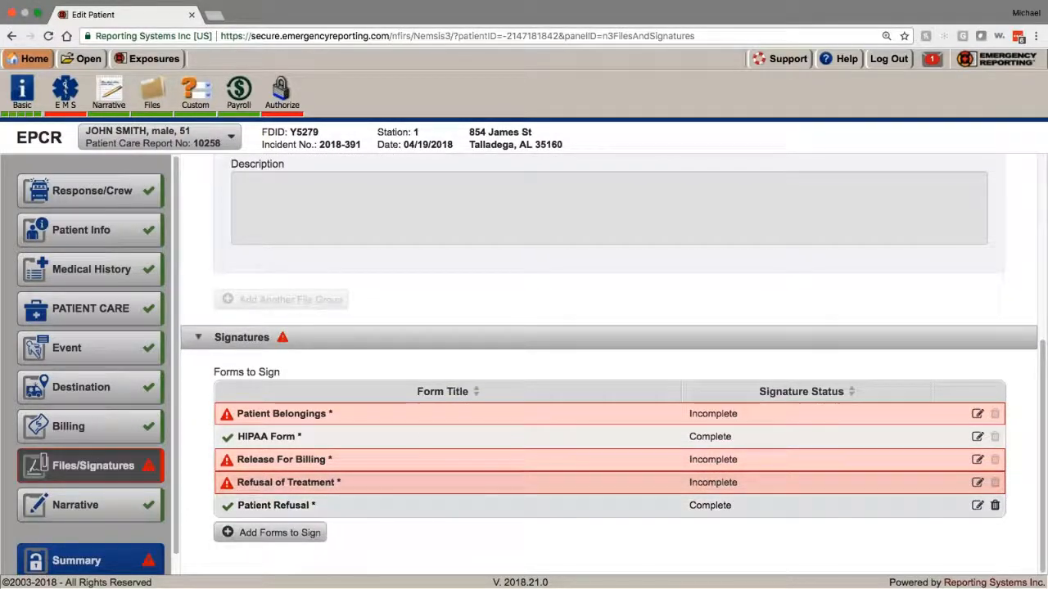
# Step: Sign the Patient Refusal form with patient, primary-care-provider crew and witness signatures
pyautogui.click(295, 415)
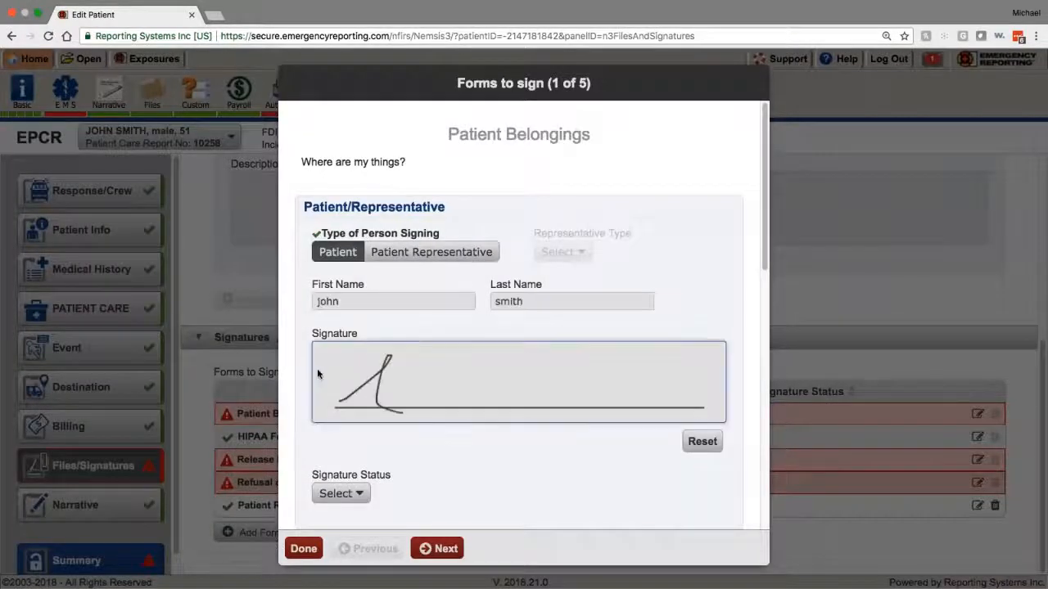
pyautogui.moveTo(317, 368); pyautogui.dragTo(414, 369)
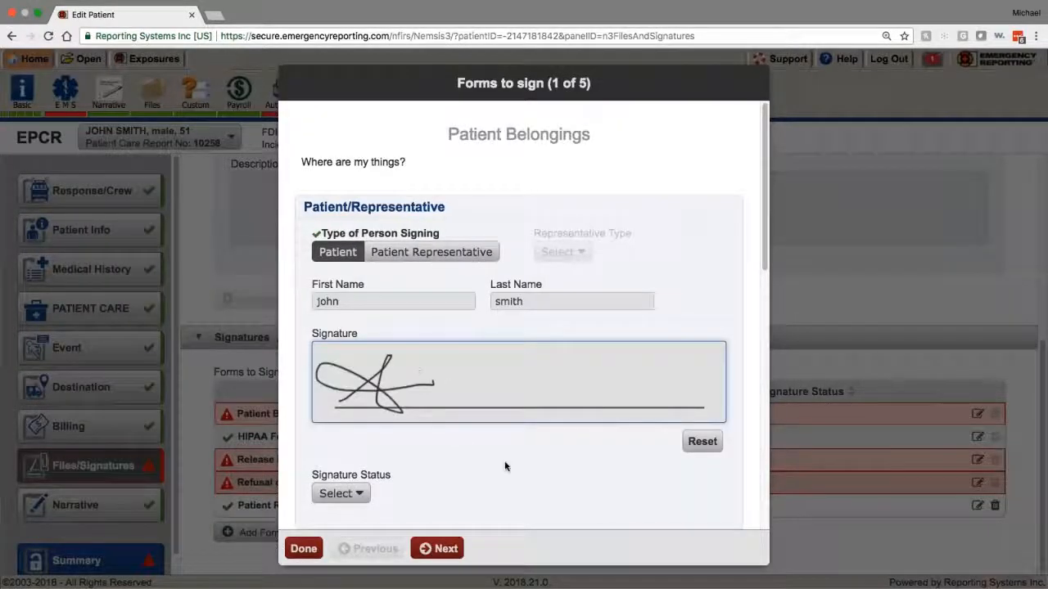
pyautogui.scroll(-5, 504, 466)
pyautogui.click(434, 344)
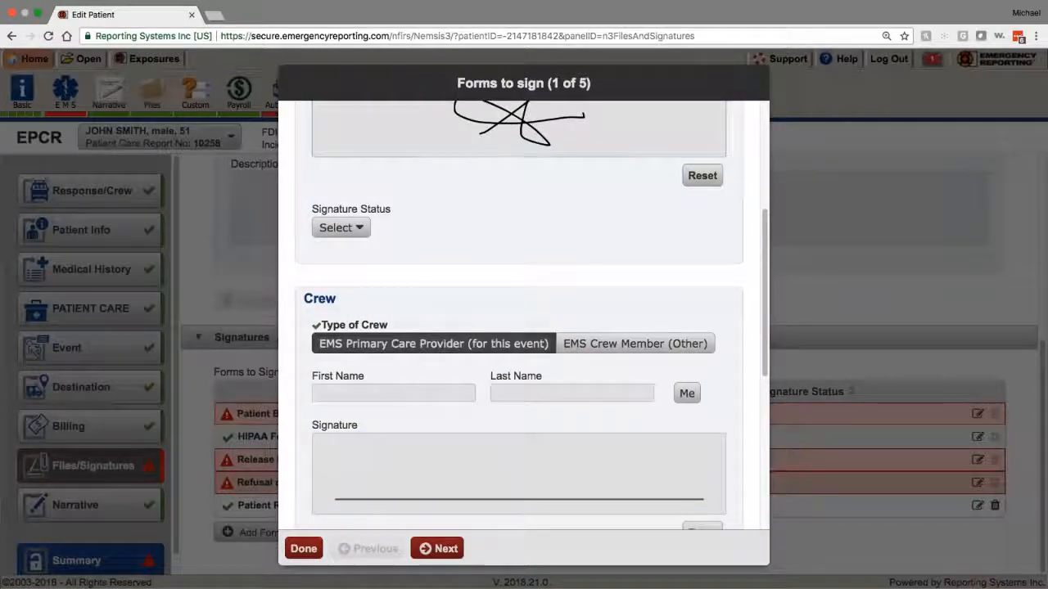
pyautogui.click(686, 394)
pyautogui.moveTo(374, 475)
pyautogui.mouseDown()
pyautogui.moveTo(503, 490)
pyautogui.moveTo(425, 458)
pyautogui.moveTo(541, 472)
pyautogui.mouseUp()
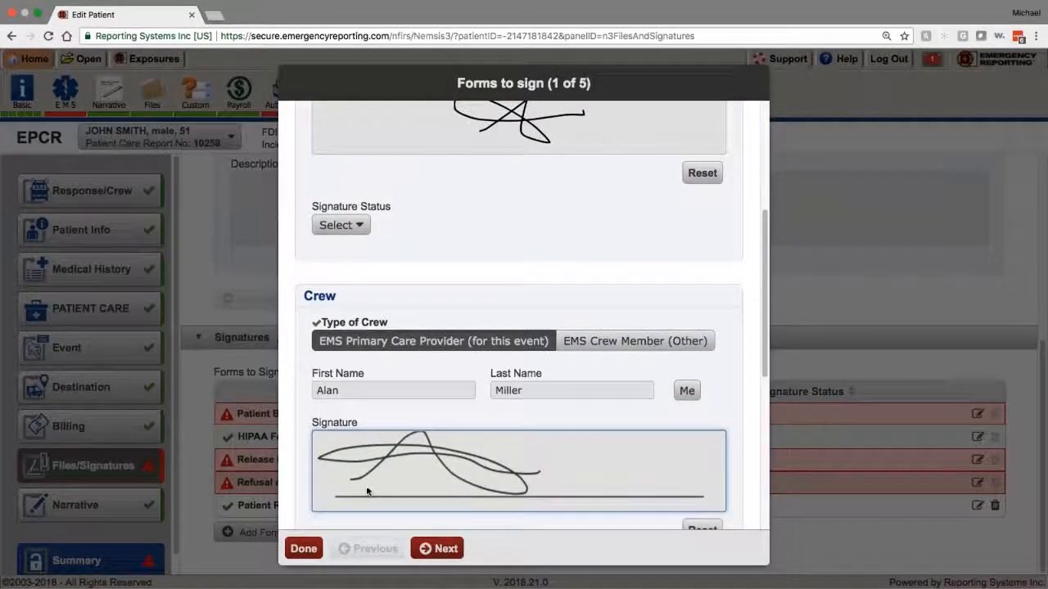
pyautogui.scroll(-10, 381, 435)
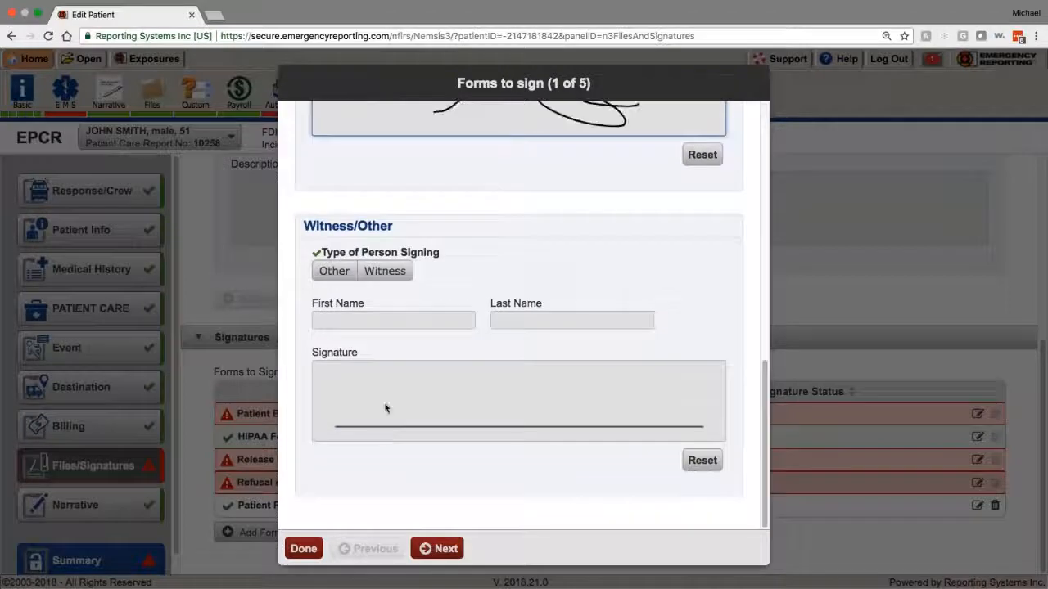
pyautogui.moveTo(386, 407); pyautogui.dragTo(549, 409)
pyautogui.click(303, 549)
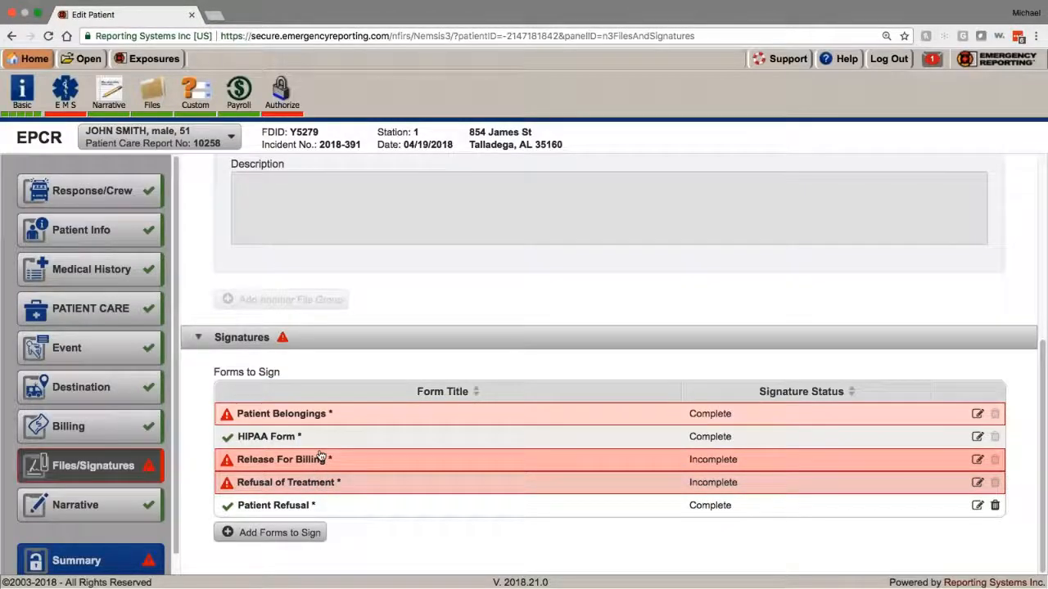
# Step: Review the Patient Belongings form and finish it so it reads Complete
pyautogui.click(321, 417)
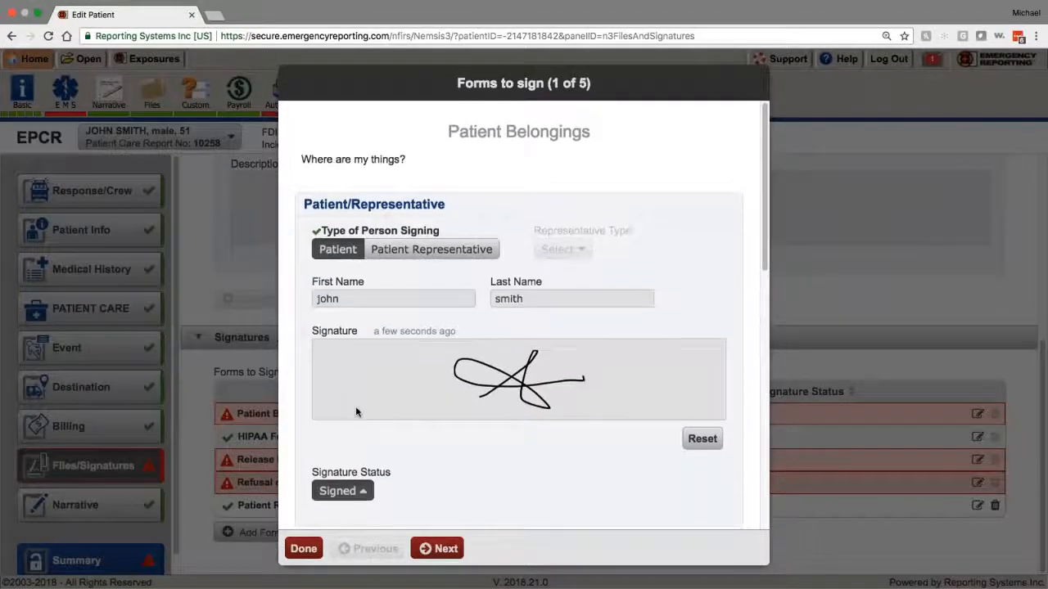
pyautogui.scroll(-1, 356, 406)
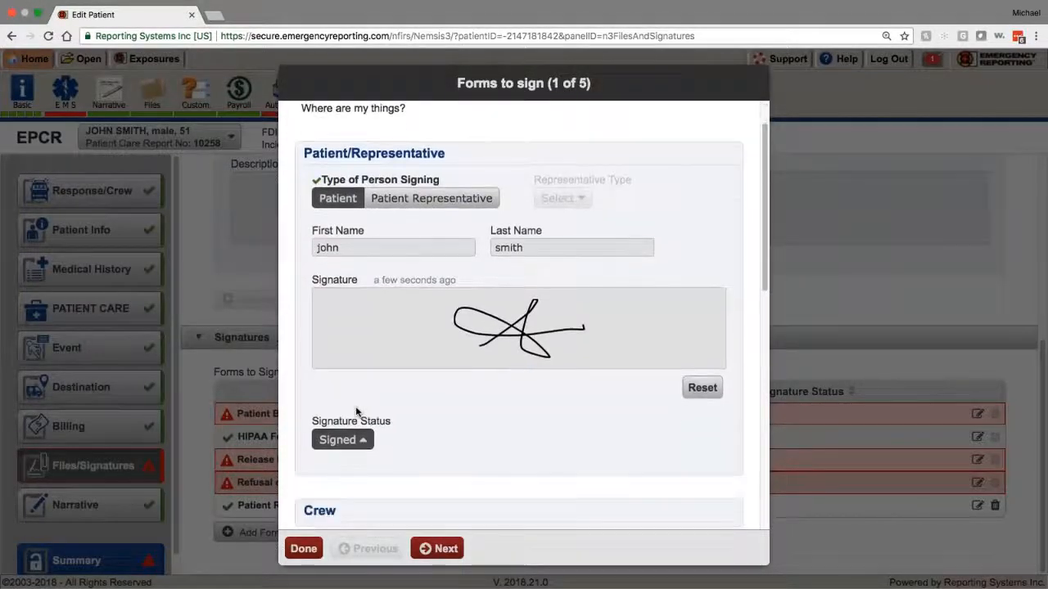
pyautogui.scroll(-3, 355, 410)
pyautogui.scroll(3, 355, 409)
pyautogui.scroll(-3, 355, 409)
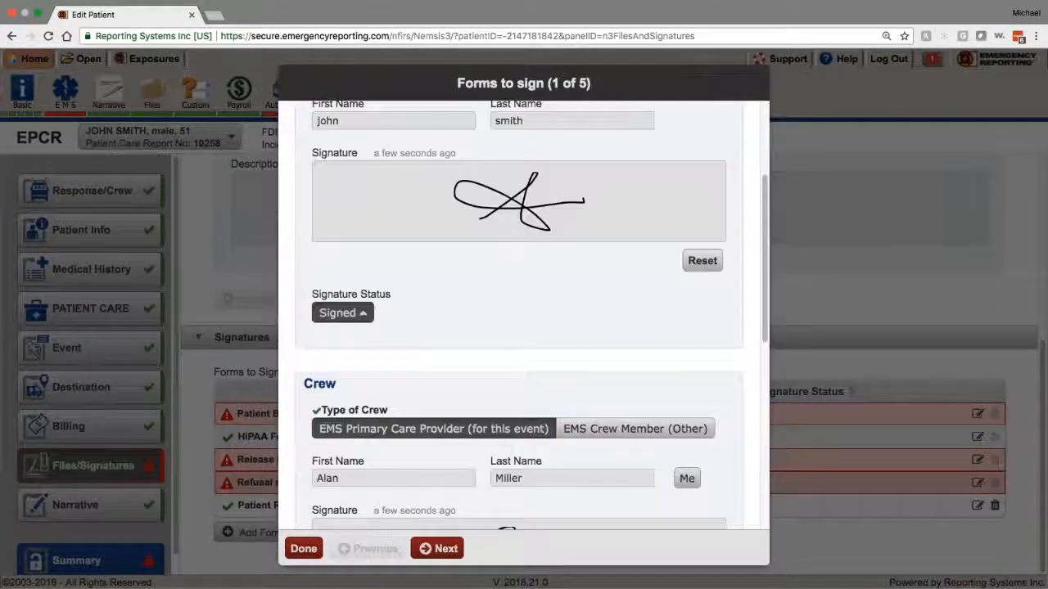
pyautogui.scroll(-8, 520, 315)
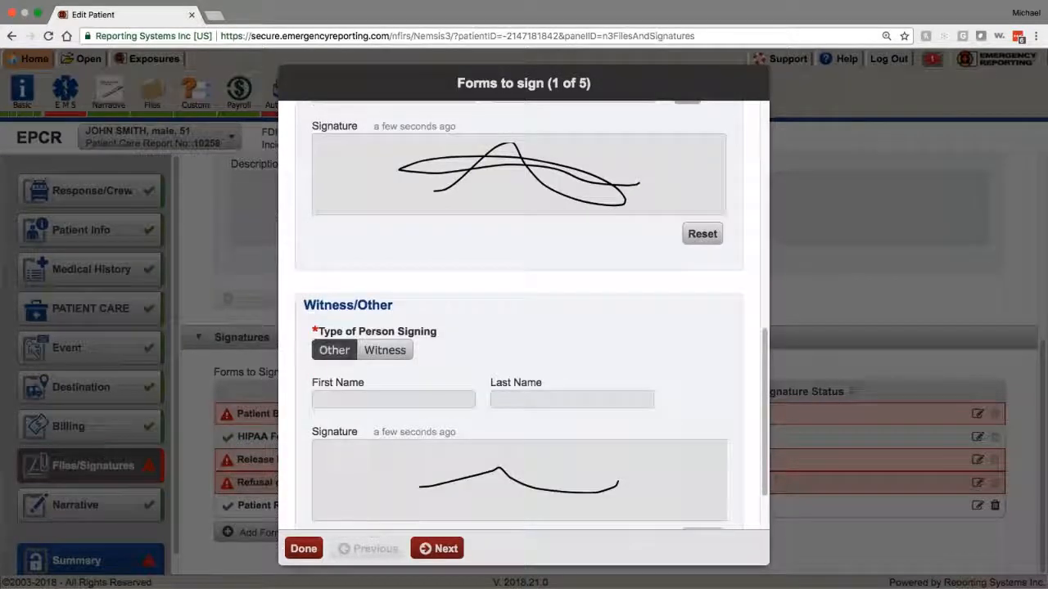
pyautogui.scroll(-2, 519, 327)
pyautogui.click(303, 547)
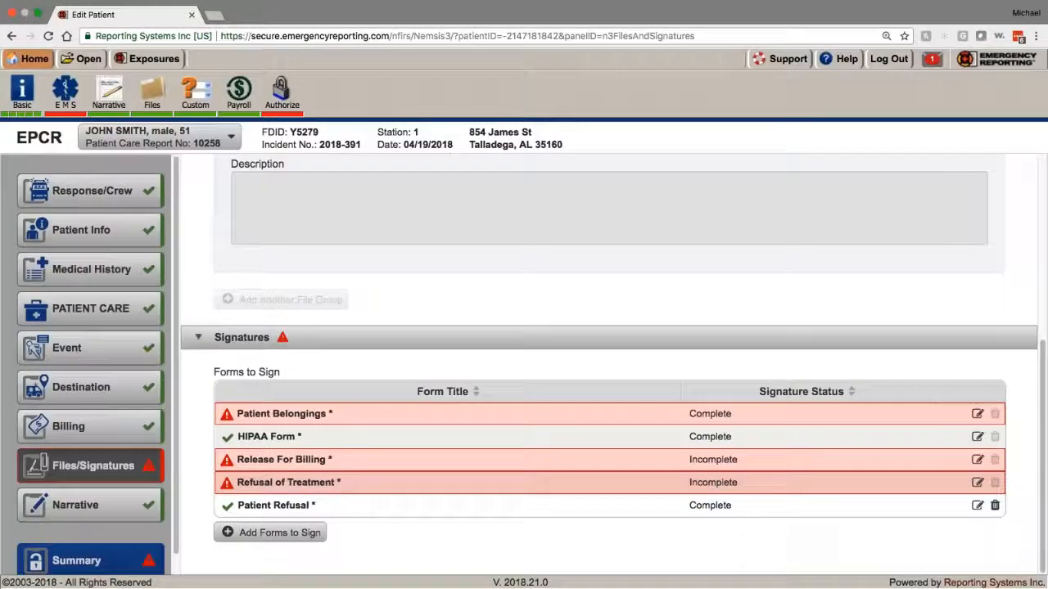
# Step: Sign the Release For Billing form with patient and Other witness signatures
pyautogui.click(311, 461)
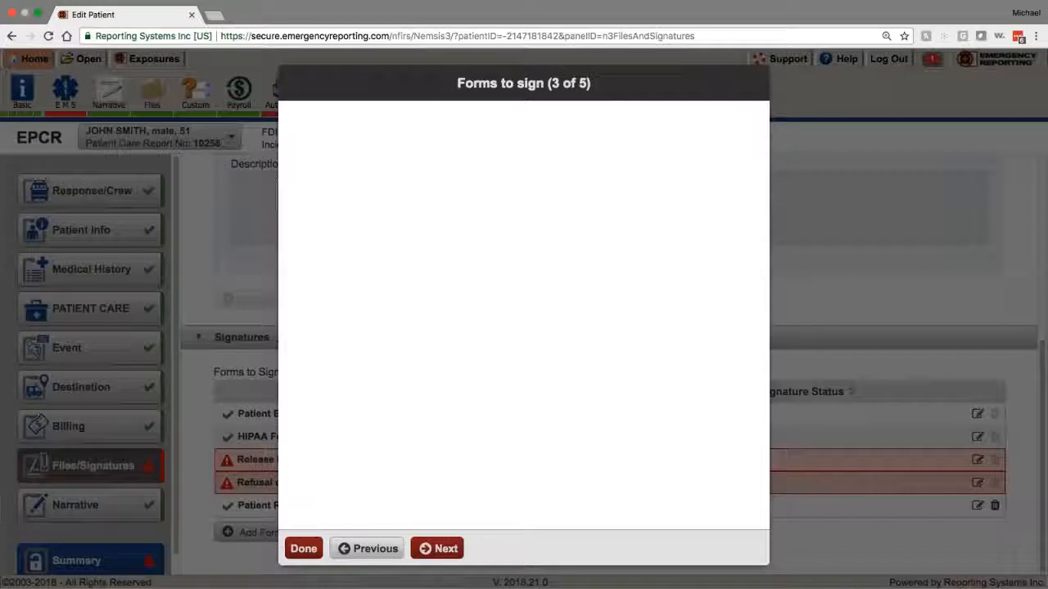
pyautogui.click(337, 252)
pyautogui.moveTo(339, 391); pyautogui.dragTo(453, 365)
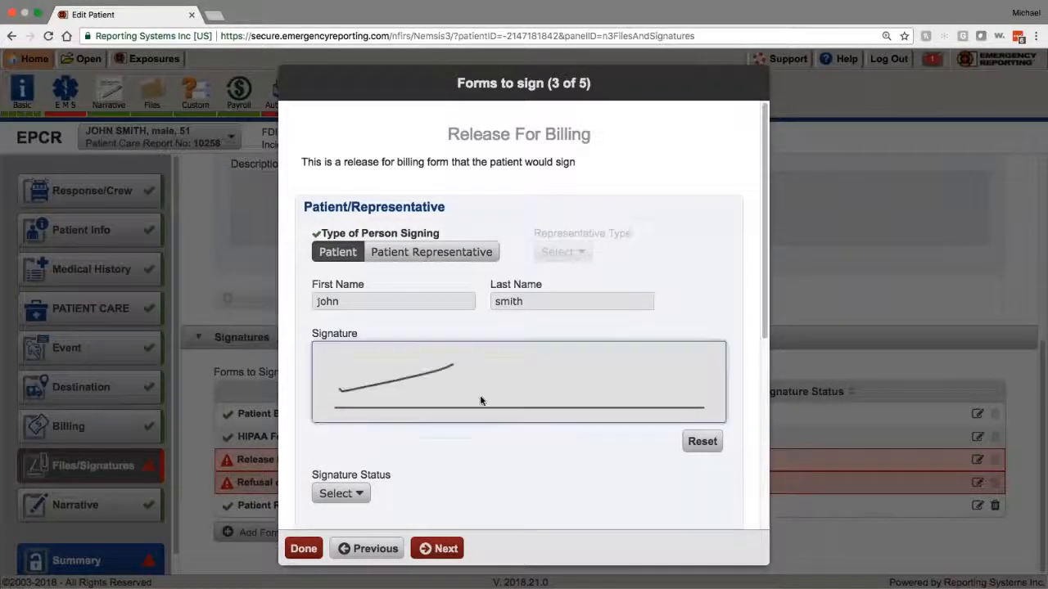
pyautogui.moveTo(481, 400); pyautogui.dragTo(547, 346)
pyautogui.scroll(-4, 524, 368)
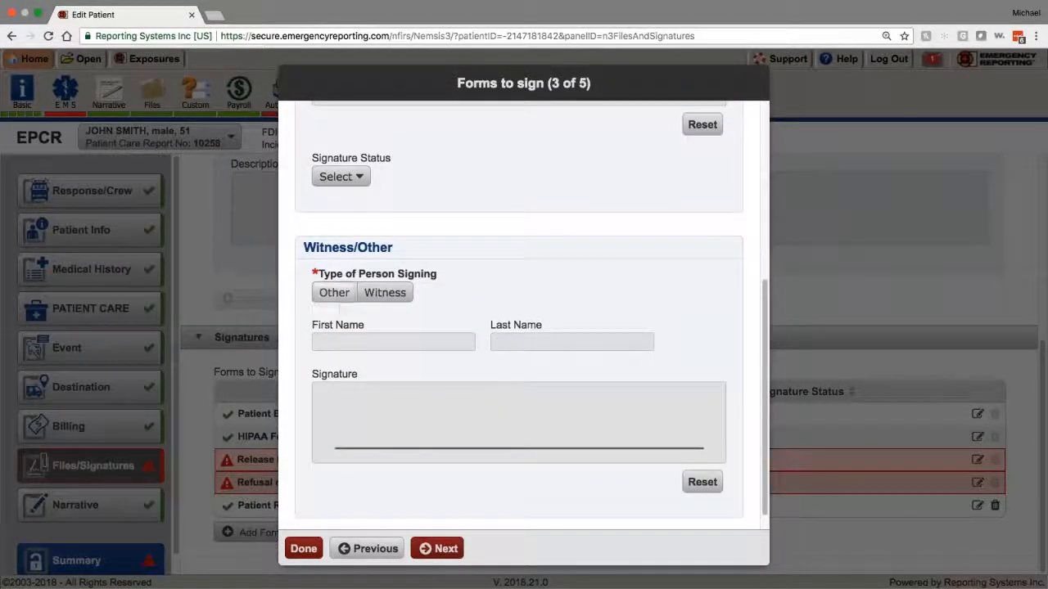
pyautogui.click(334, 293)
pyautogui.moveTo(339, 411); pyautogui.dragTo(590, 407)
pyautogui.scroll(-1, 484, 446)
pyautogui.click(304, 550)
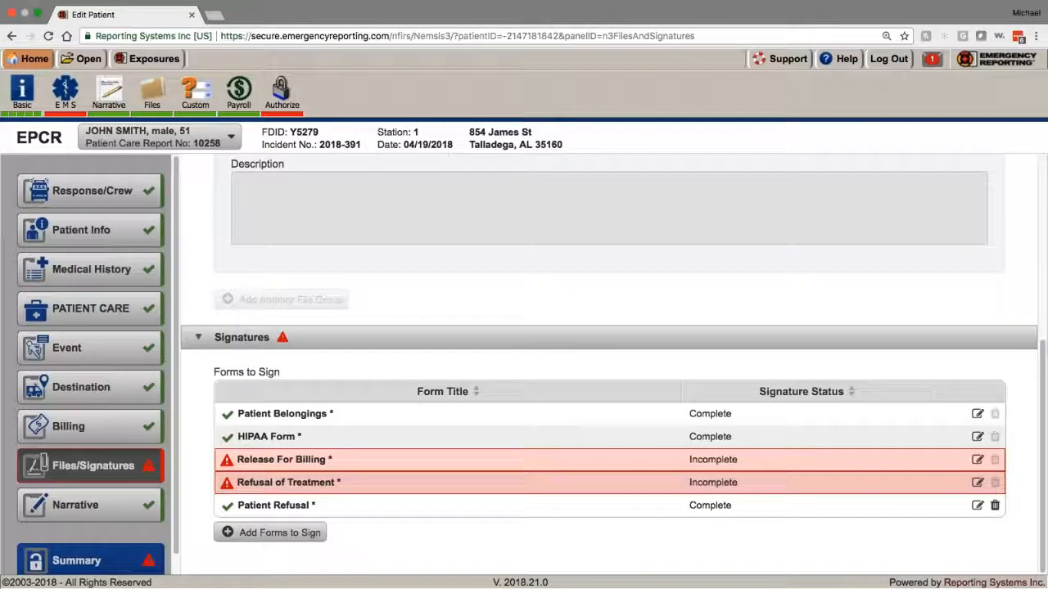
# Step: Sign Refusal of Treatment with patient, primary-care-provider crew and witness signatures, then open the Narrative
pyautogui.click(322, 486)
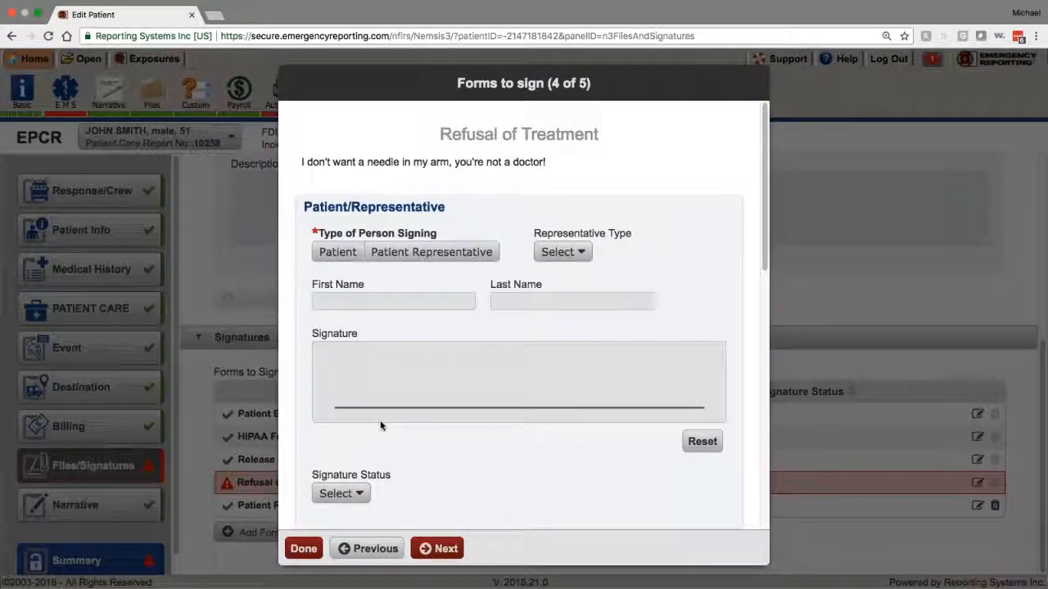
pyautogui.click(337, 252)
pyautogui.moveTo(326, 405); pyautogui.dragTo(570, 366)
pyautogui.scroll(-5, 385, 422)
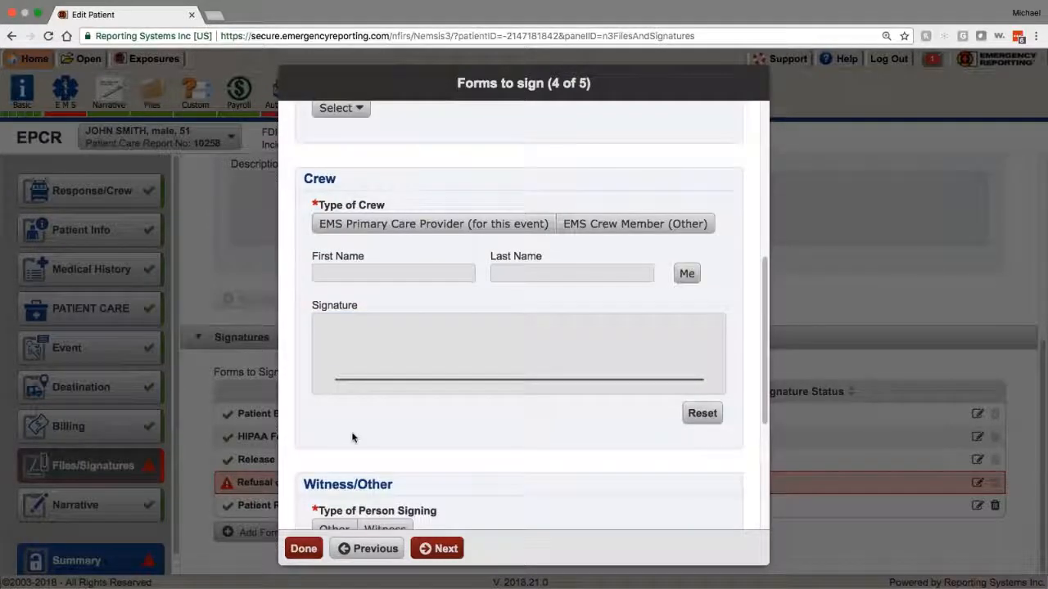
pyautogui.click(425, 223)
pyautogui.click(687, 274)
pyautogui.moveTo(415, 353); pyautogui.dragTo(503, 321)
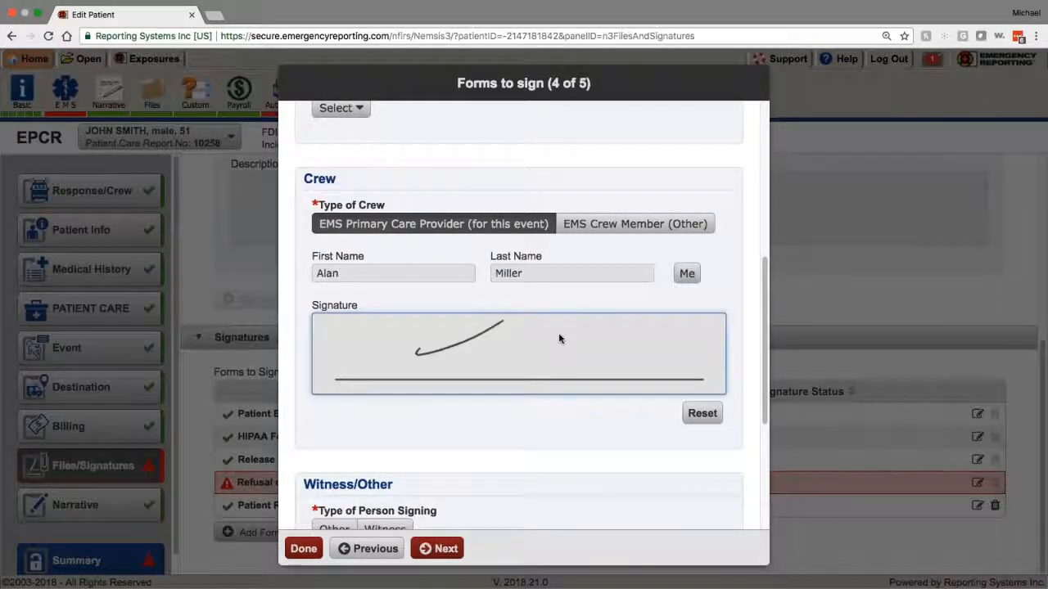
pyautogui.moveTo(559, 338); pyautogui.dragTo(673, 346)
pyautogui.scroll(-3, 344, 434)
pyautogui.click(375, 420)
pyautogui.scroll(-3, 352, 434)
pyautogui.moveTo(349, 395)
pyautogui.mouseDown()
pyautogui.moveTo(554, 378)
pyautogui.moveTo(612, 397)
pyautogui.mouseUp()
pyautogui.click(303, 548)
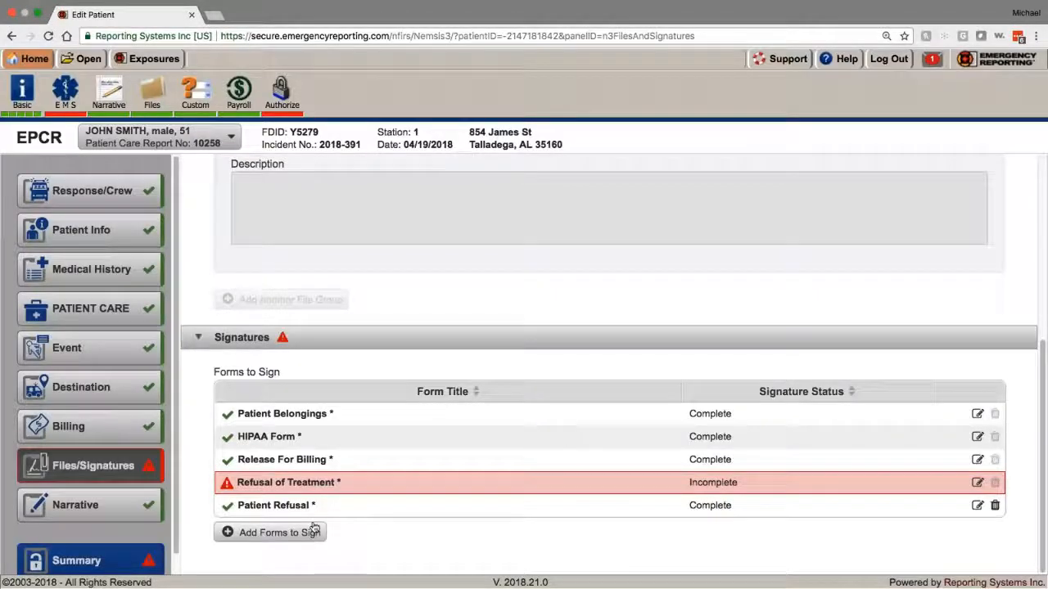
pyautogui.click(150, 508)
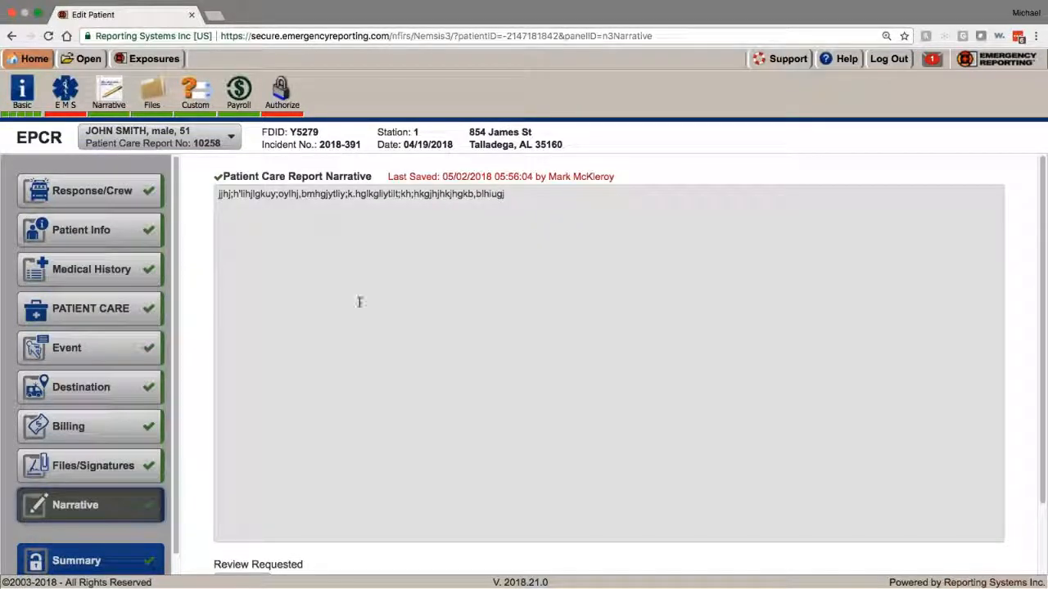
# Step: Scroll through the report's Narrative panel to review it
pyautogui.scroll(-2, 364, 311)
pyautogui.scroll(2, 365, 385)
pyautogui.scroll(-2, 344, 429)
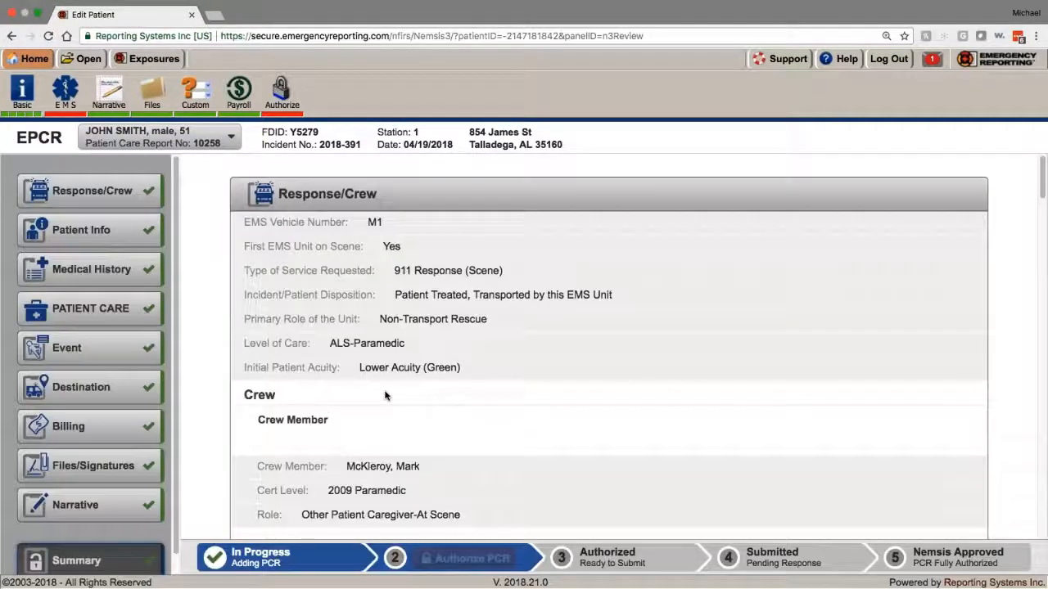
# Step: Expand the validation messages and review errors like missing procedures and the Glasgow Coma Score qualifier
pyautogui.scroll(-5, 387, 395)
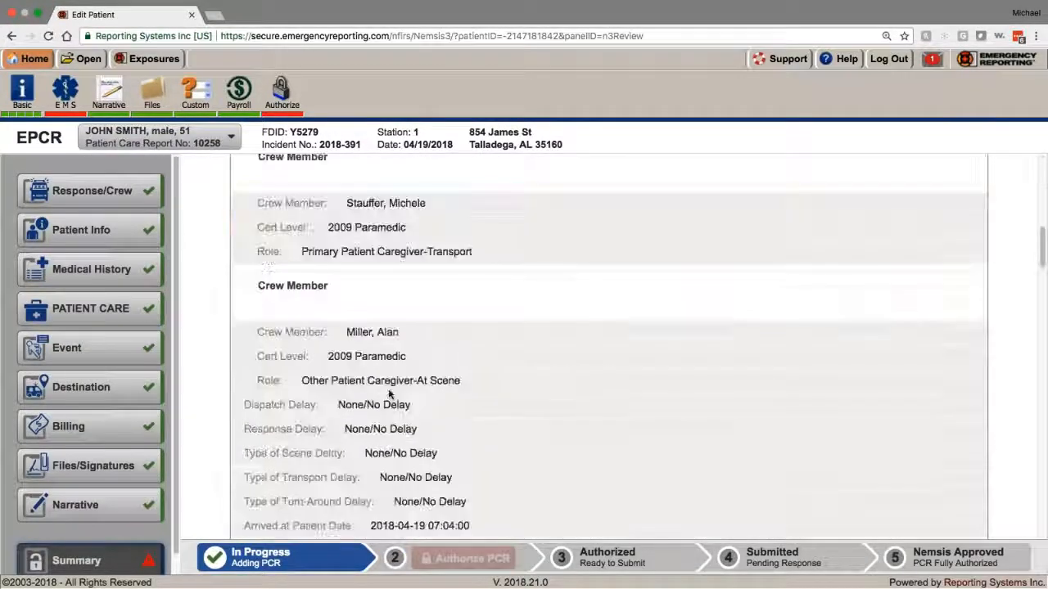
pyautogui.scroll(-5, 388, 393)
pyautogui.scroll(15, 388, 393)
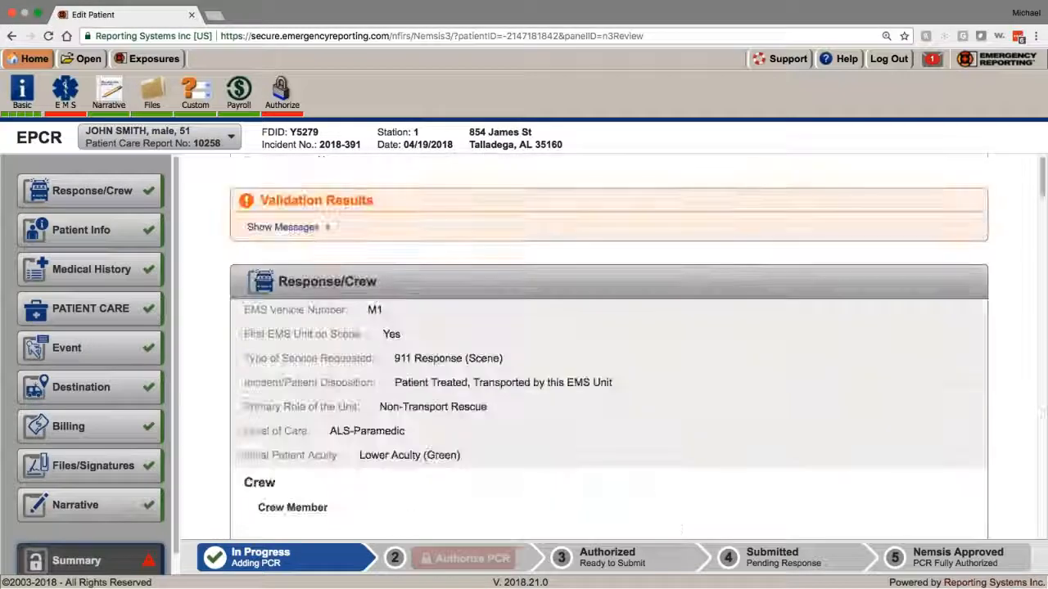
pyautogui.click(314, 227)
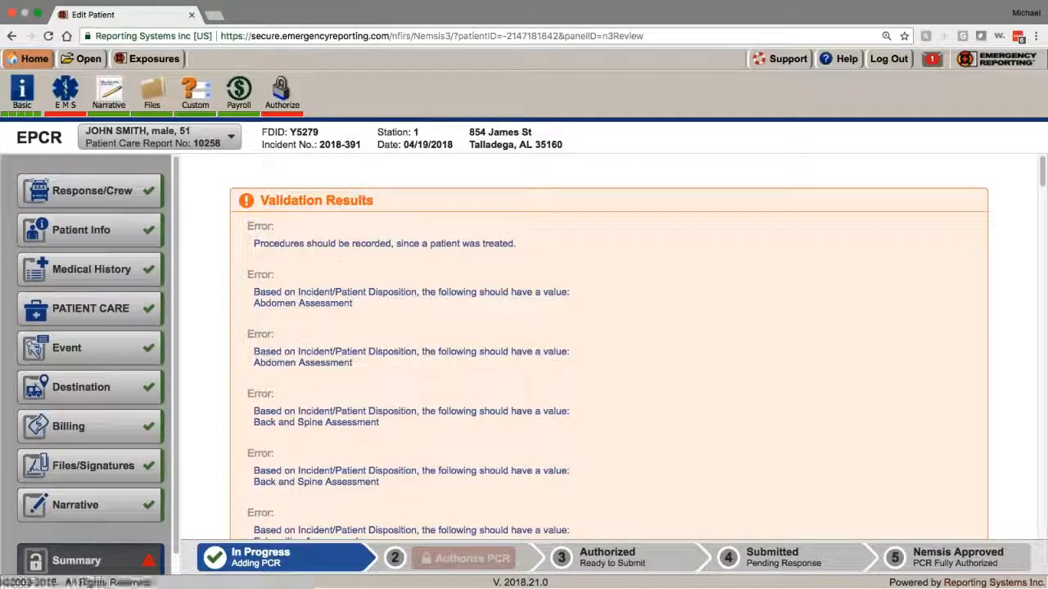
pyautogui.scroll(-10, 328, 360)
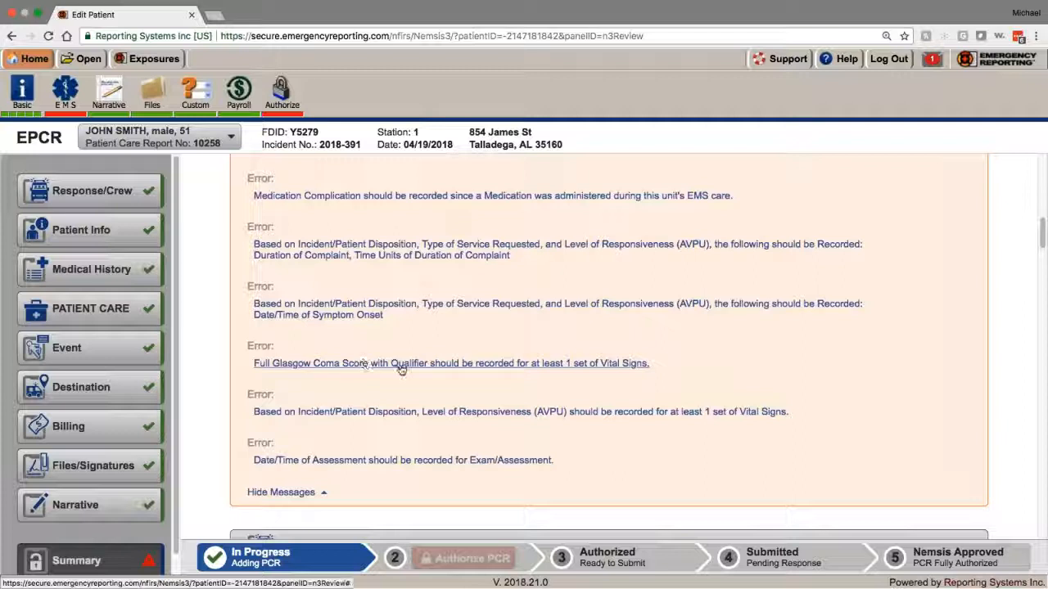
# Step: Set the 07:15:00 vital's Glasgow Coma Score qualifier to Not Applicable, save, and return to Summary
pyautogui.click(611, 367)
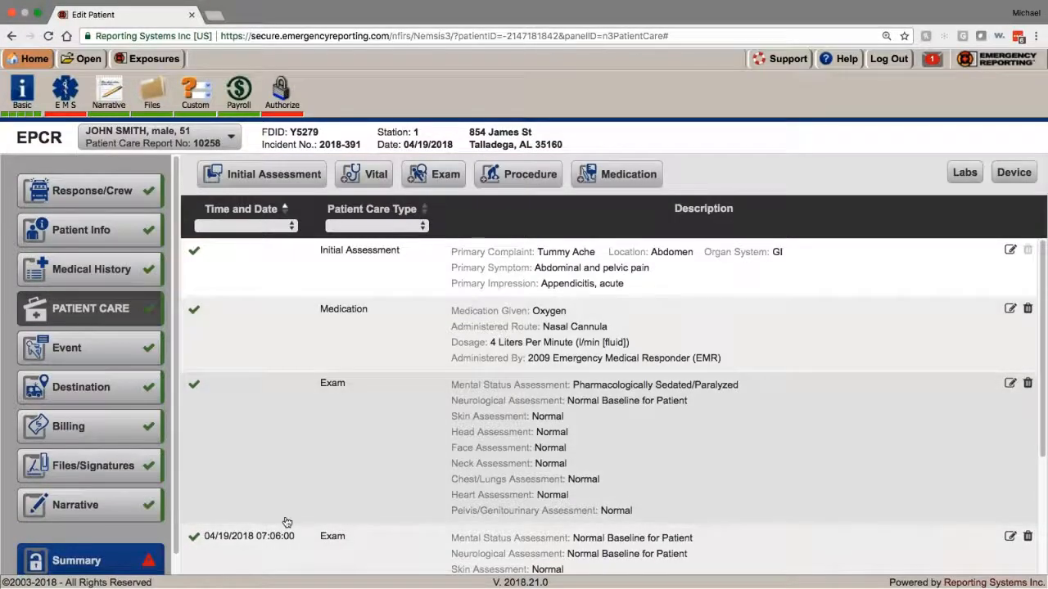
pyautogui.scroll(-5, 316, 486)
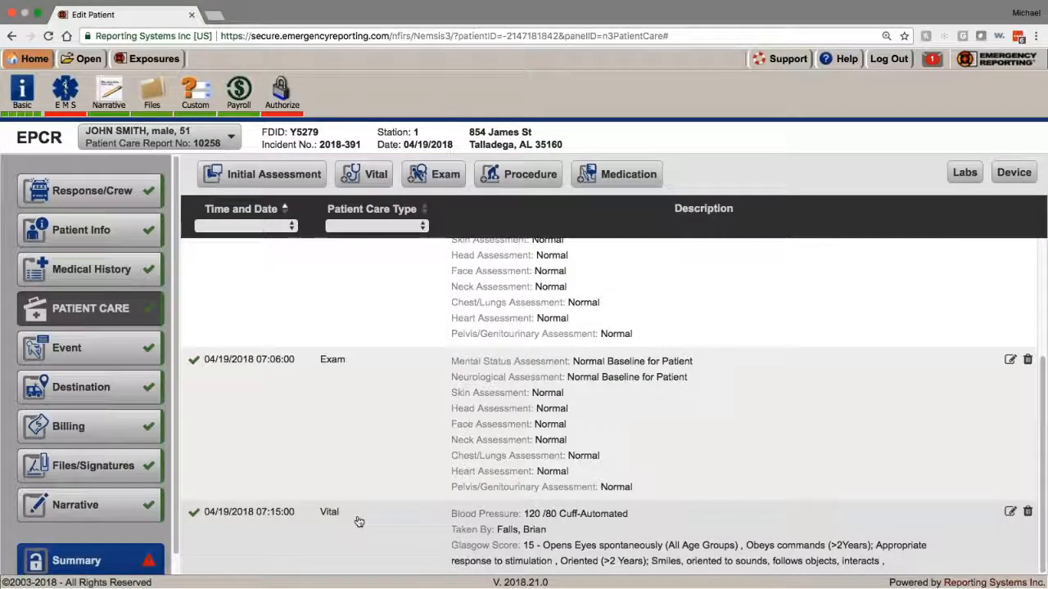
pyautogui.click(345, 512)
pyautogui.scroll(-10, 409, 368)
pyautogui.scroll(2, 479, 390)
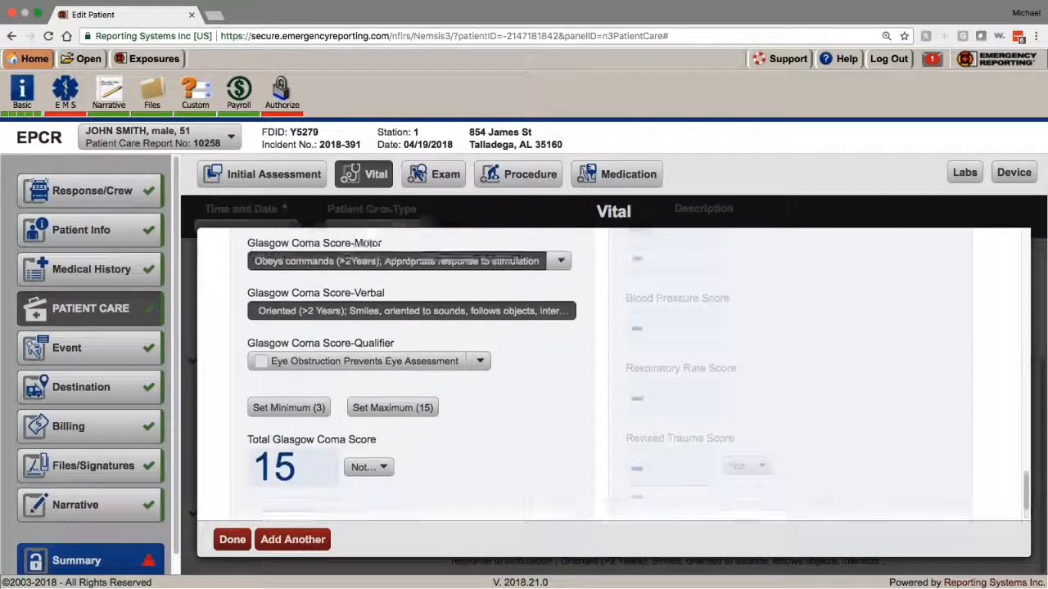
pyautogui.click(479, 389)
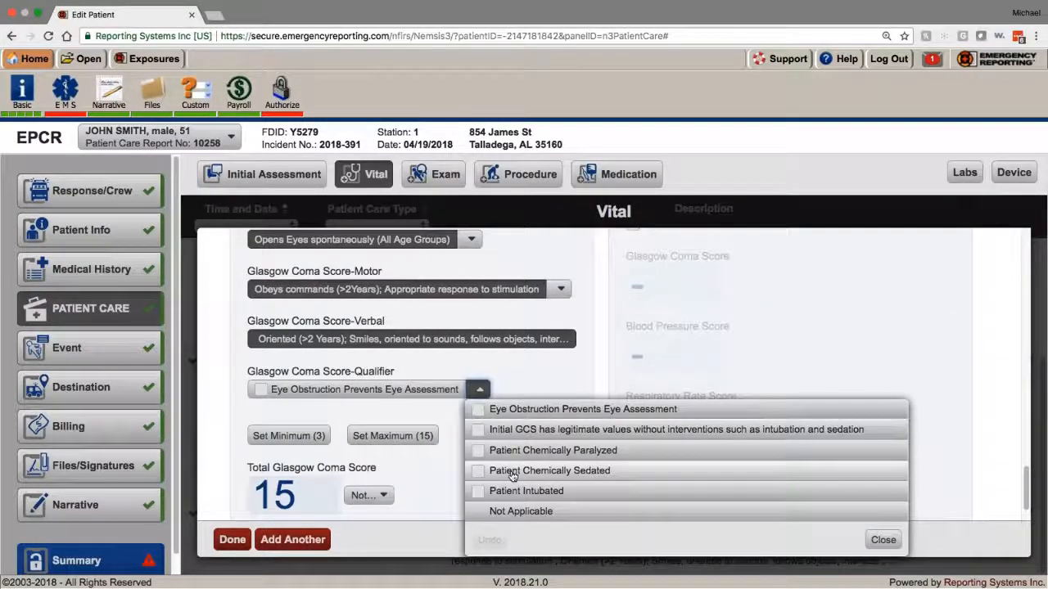
pyautogui.click(508, 512)
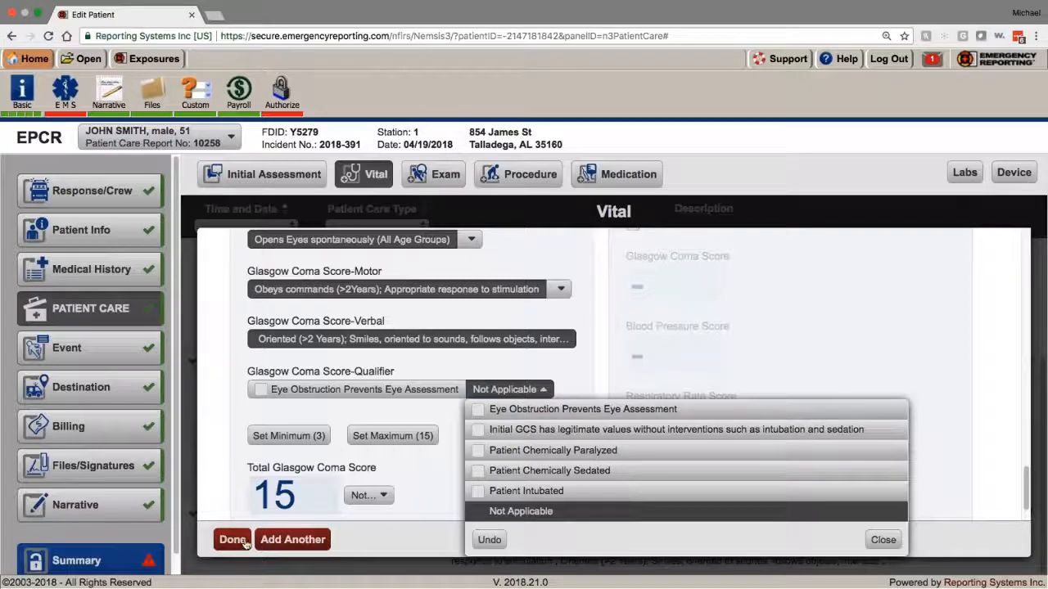
pyautogui.click(237, 539)
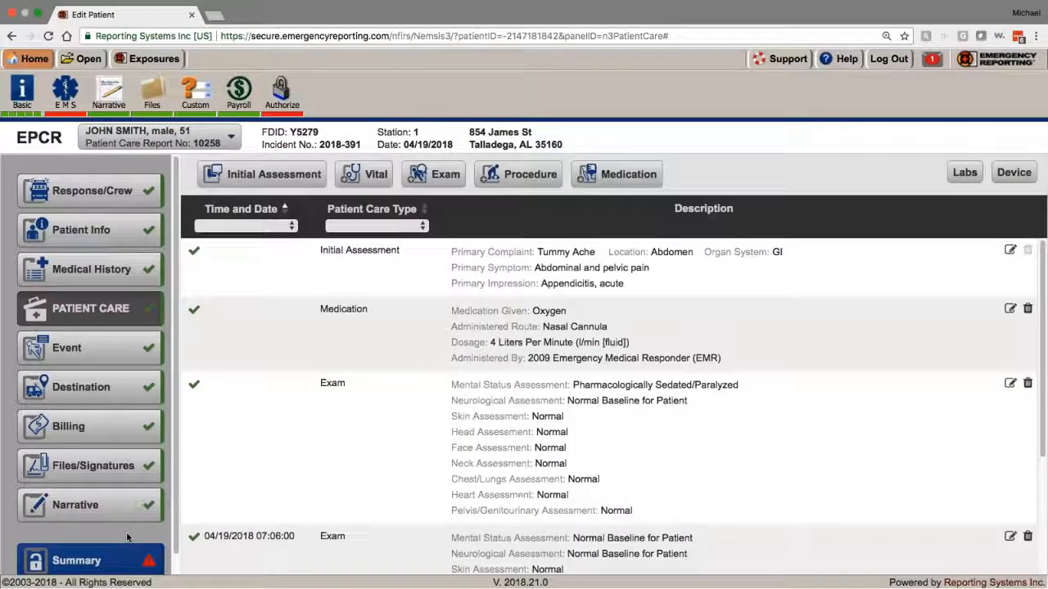
pyautogui.click(109, 560)
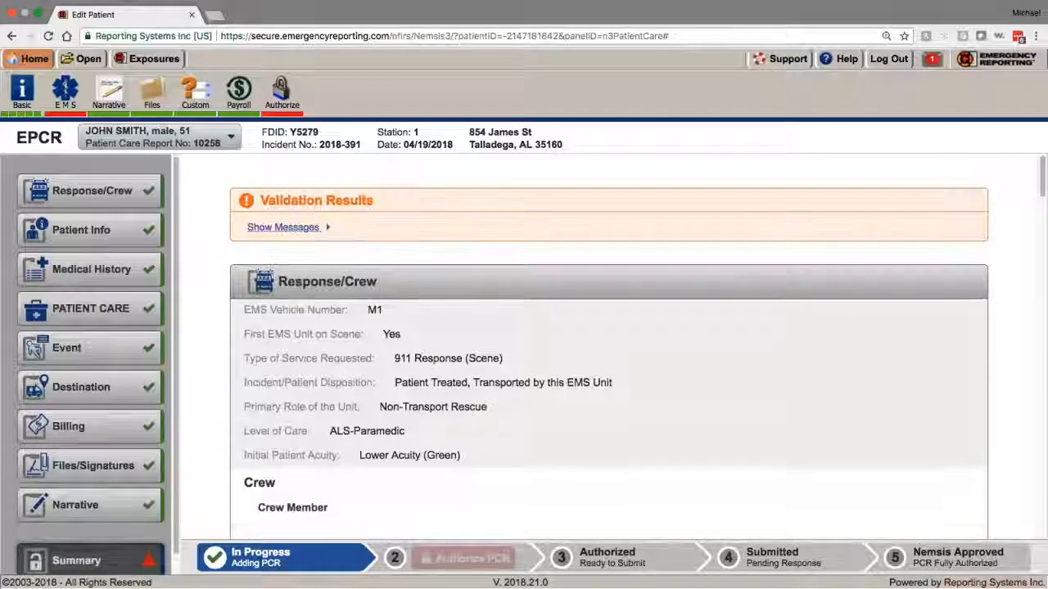
# Step: Expand the validation messages and scroll through the missing Abdomen, Back and Spine, and Eye assessment errors
pyautogui.click(280, 230)
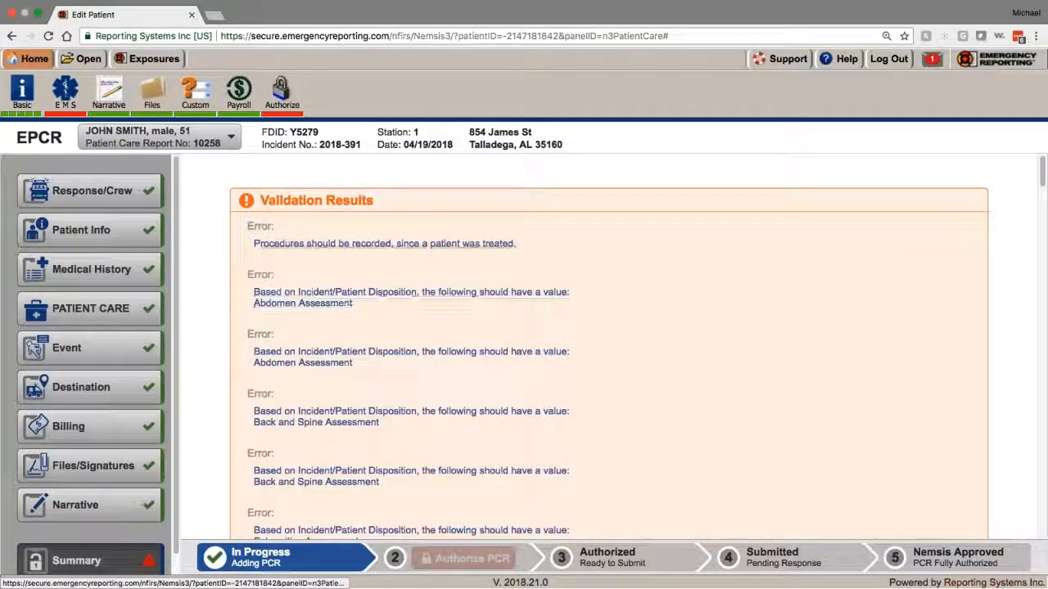
pyautogui.scroll(-3, 292, 240)
pyautogui.scroll(-7, 609, 344)
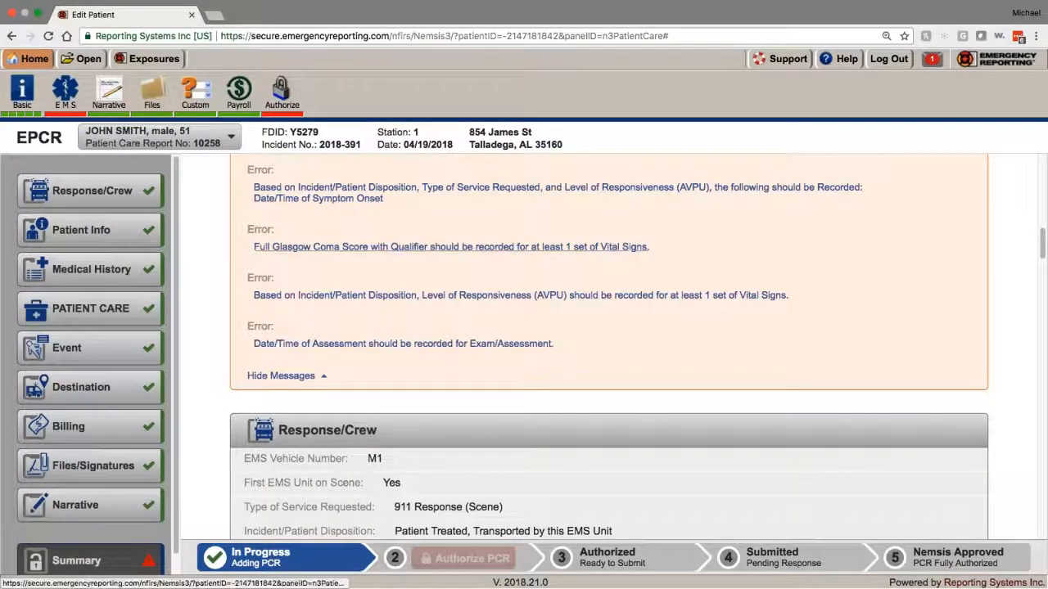
pyautogui.scroll(4, 401, 250)
pyautogui.scroll(10, 397, 250)
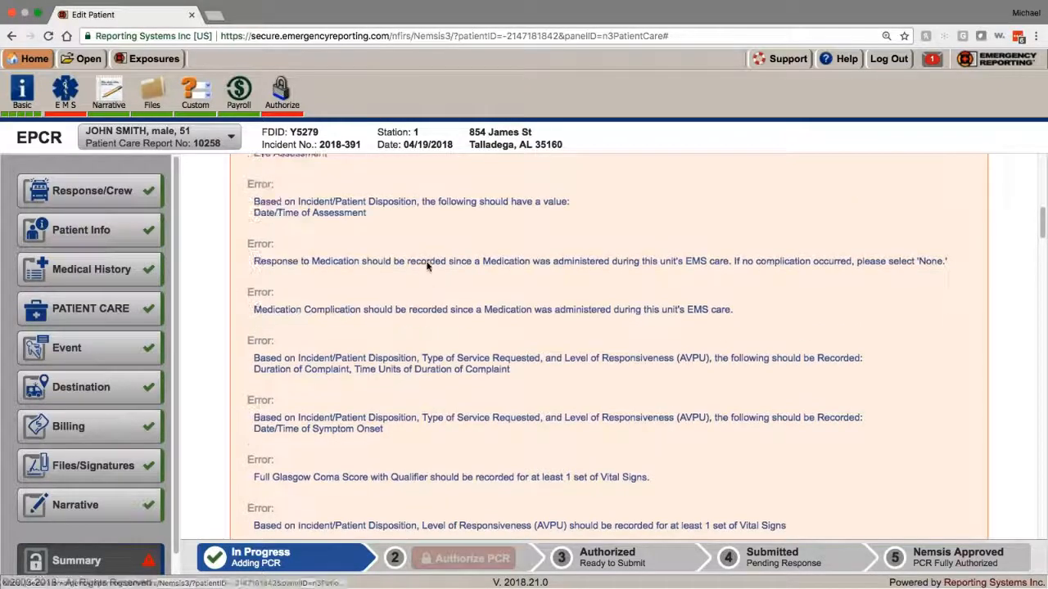
pyautogui.scroll(3, 392, 251)
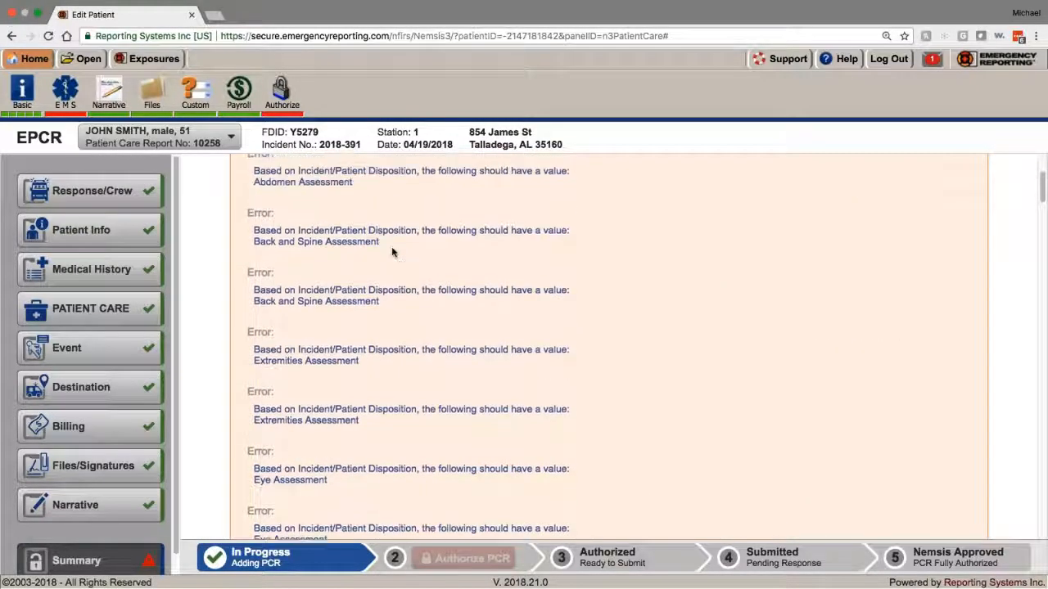
pyautogui.scroll(3, 311, 433)
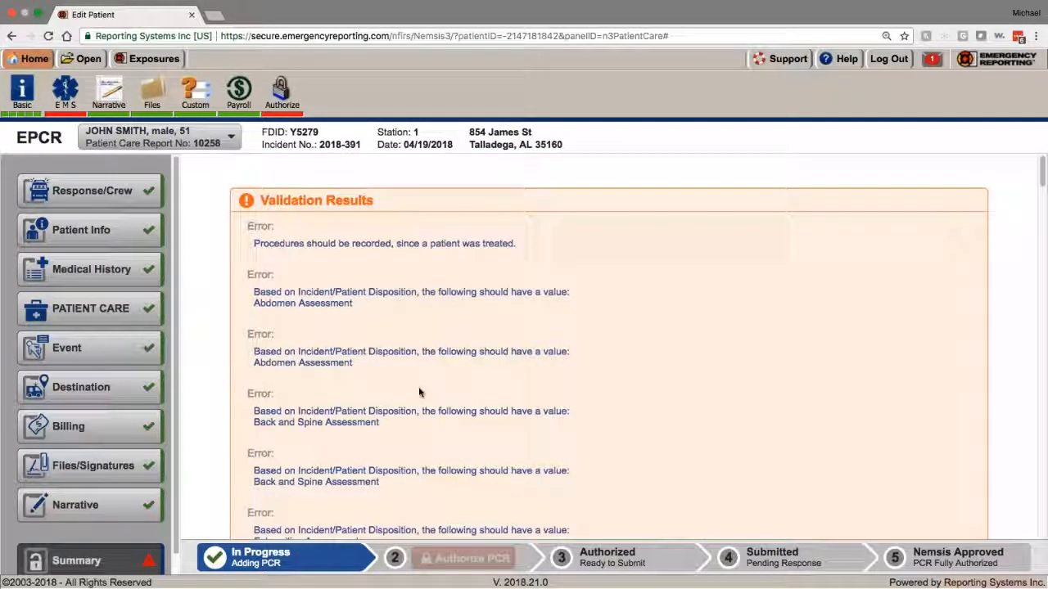
pyautogui.scroll(-7, 419, 393)
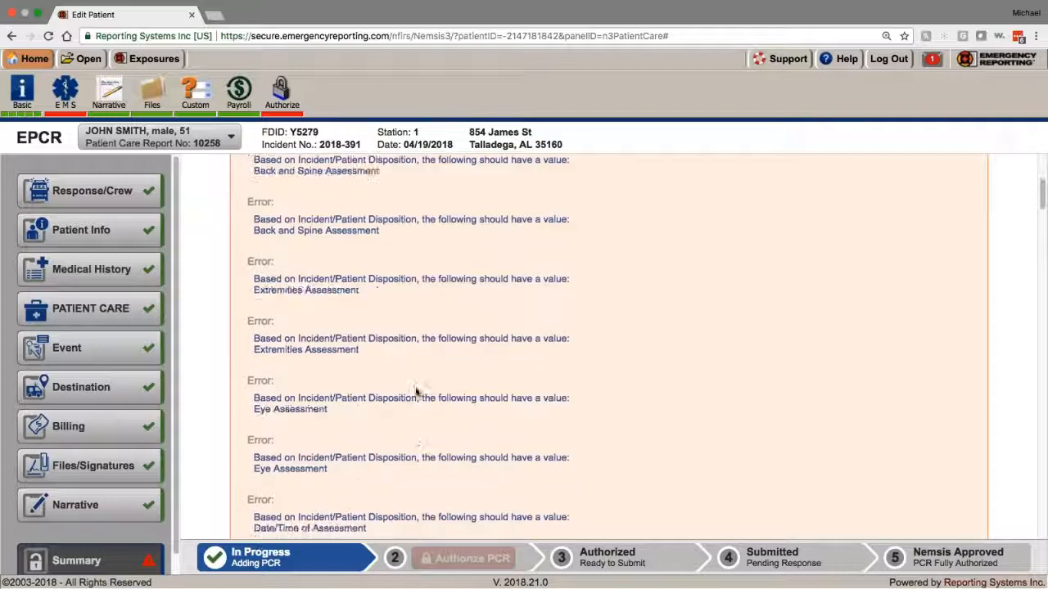
pyautogui.scroll(-5, 415, 386)
pyautogui.scroll(10, 415, 386)
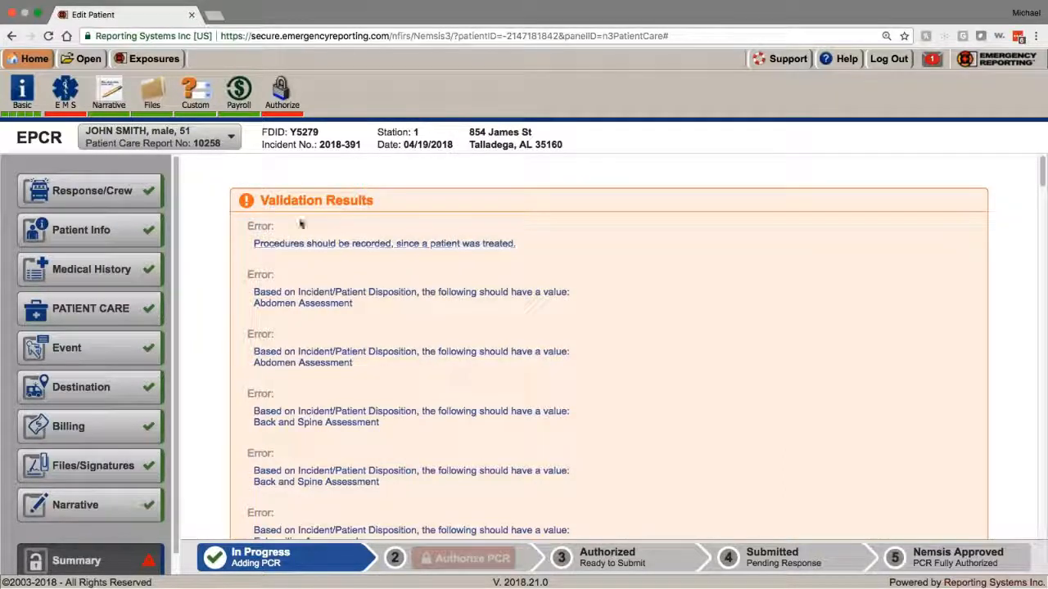
pyautogui.scroll(-3, 409, 312)
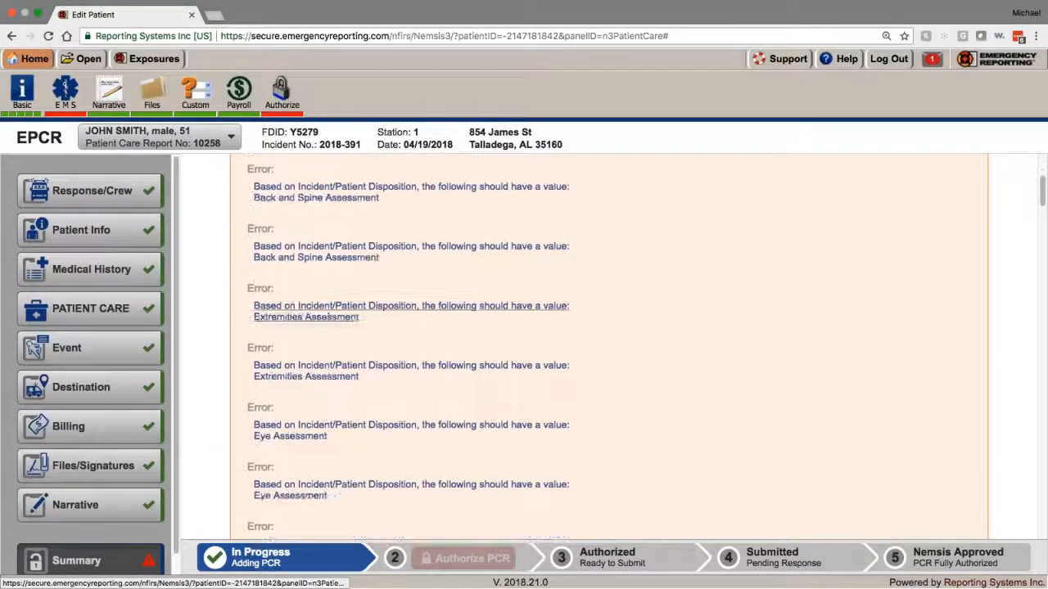
pyautogui.scroll(-1, 317, 344)
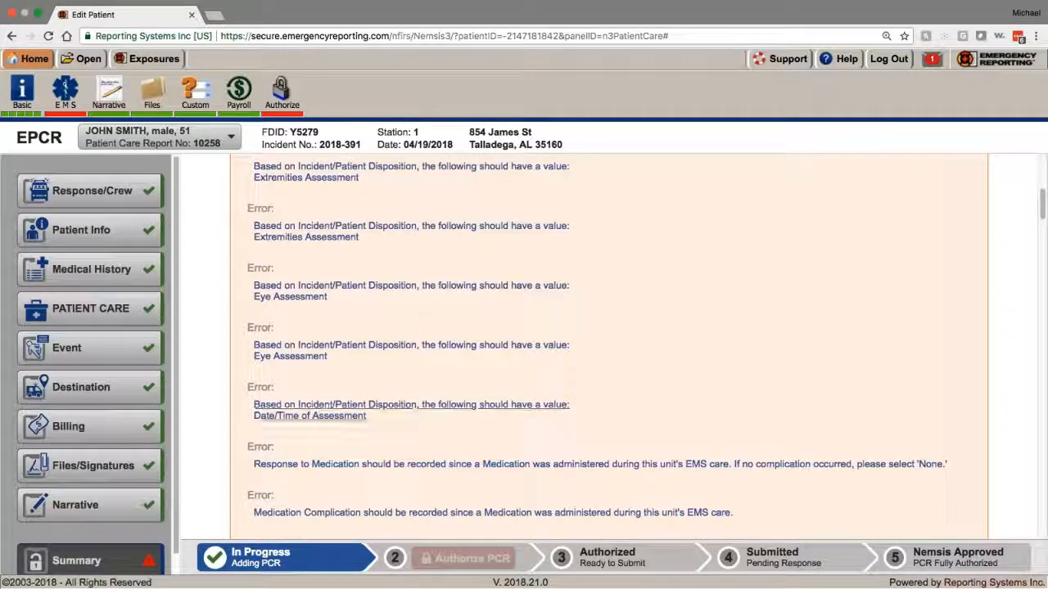
pyautogui.scroll(-3, 327, 407)
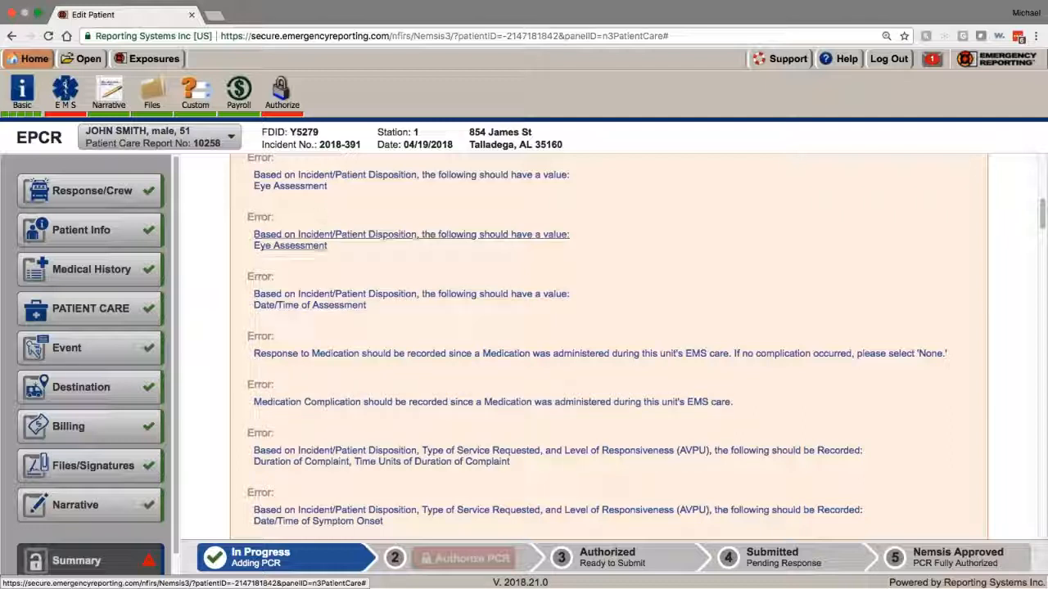
pyautogui.scroll(-1, 382, 260)
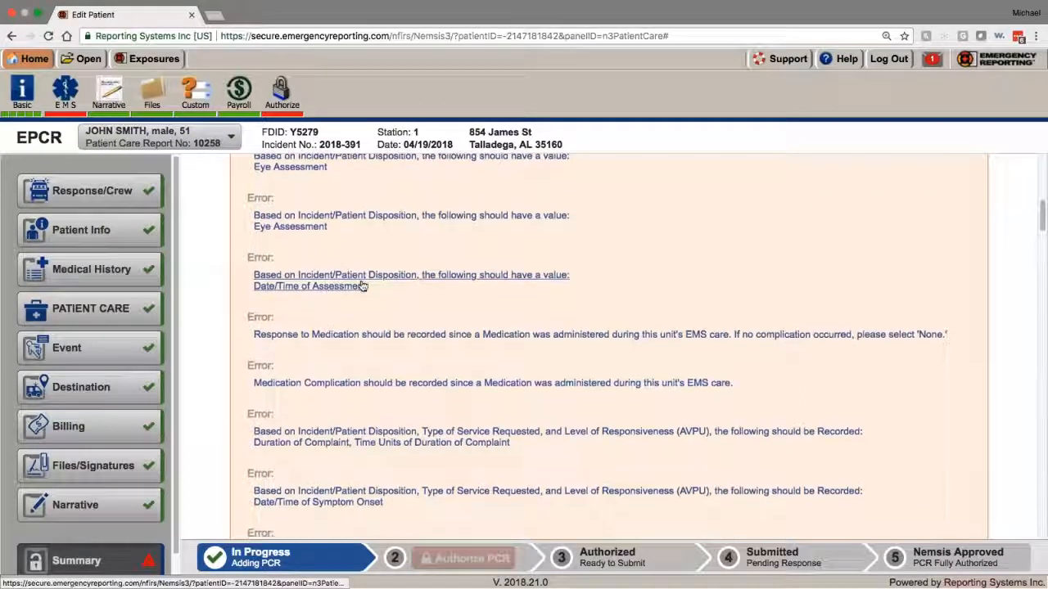
pyautogui.scroll(-5, 311, 286)
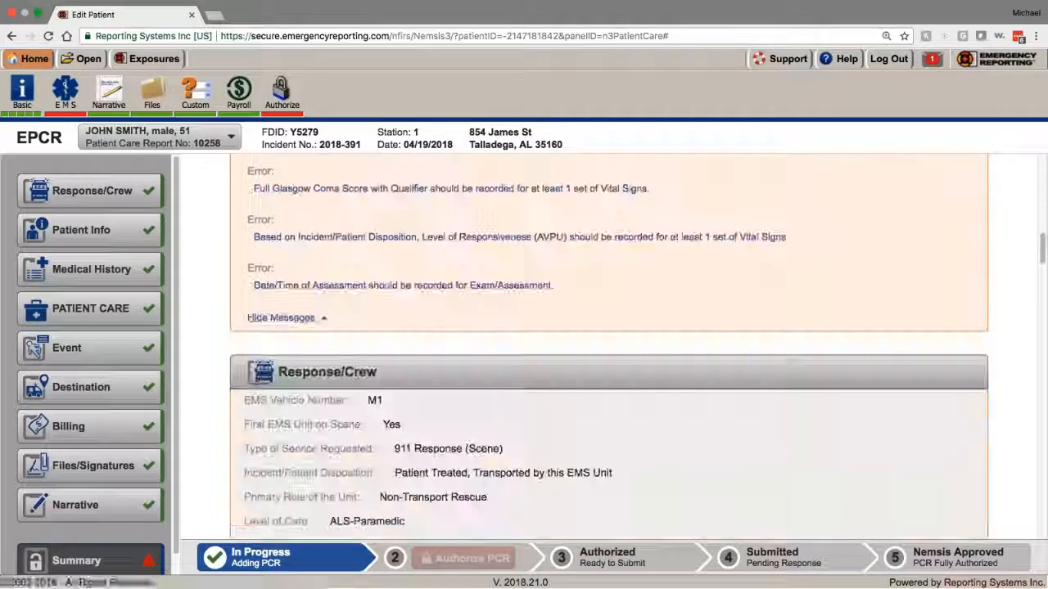
# Step: Hide the validation messages so the Response/Crew summary shows directly below
pyautogui.click(285, 324)
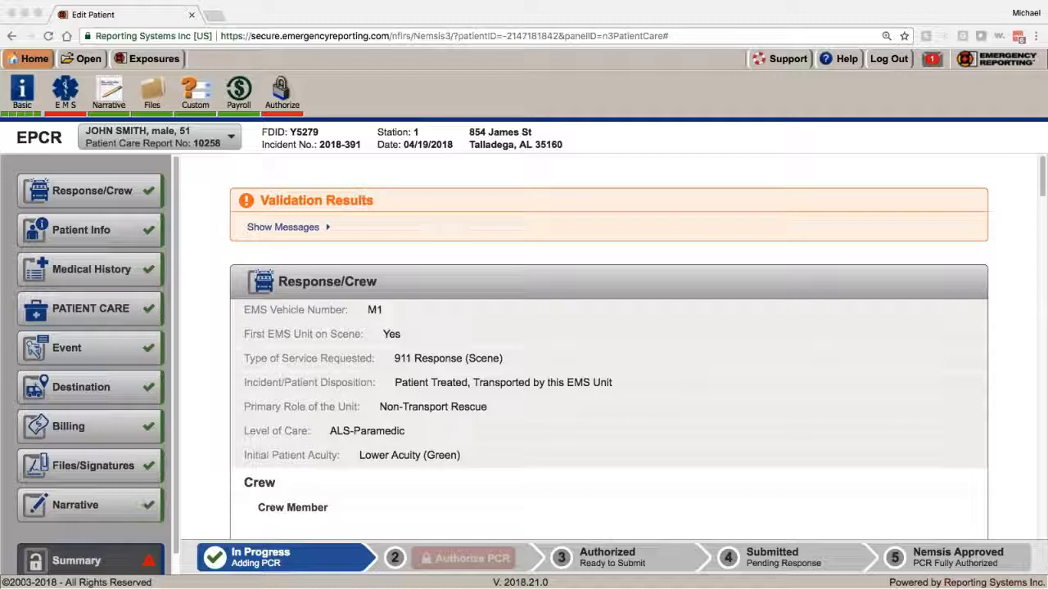
# Step: Re-expand the validation messages and review missing Back and Spine, Extremities and Eye assessments
pyautogui.click(305, 228)
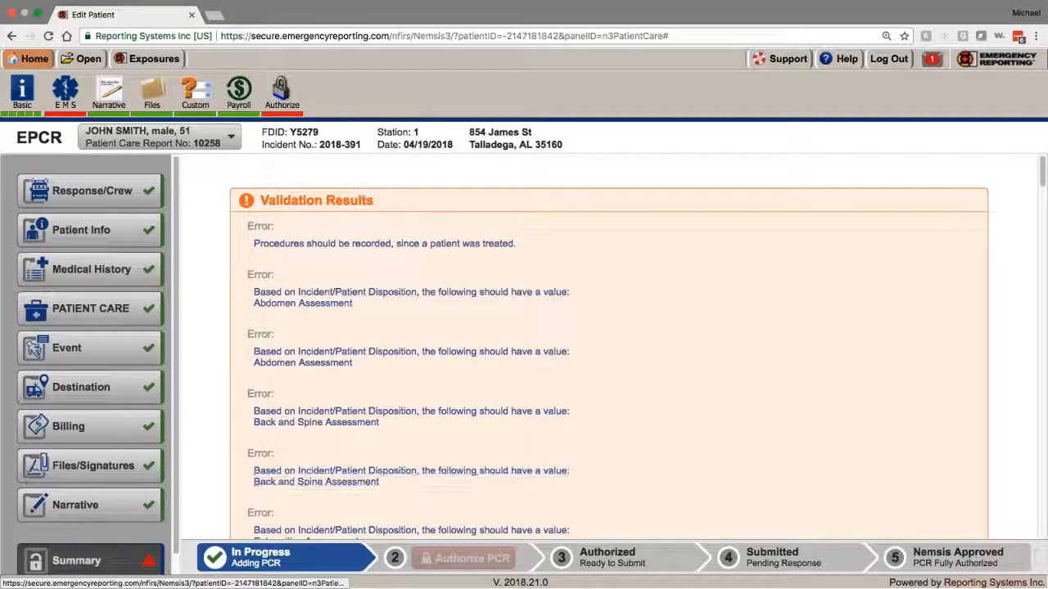
pyautogui.scroll(-10, 233, 506)
pyautogui.scroll(4, 234, 498)
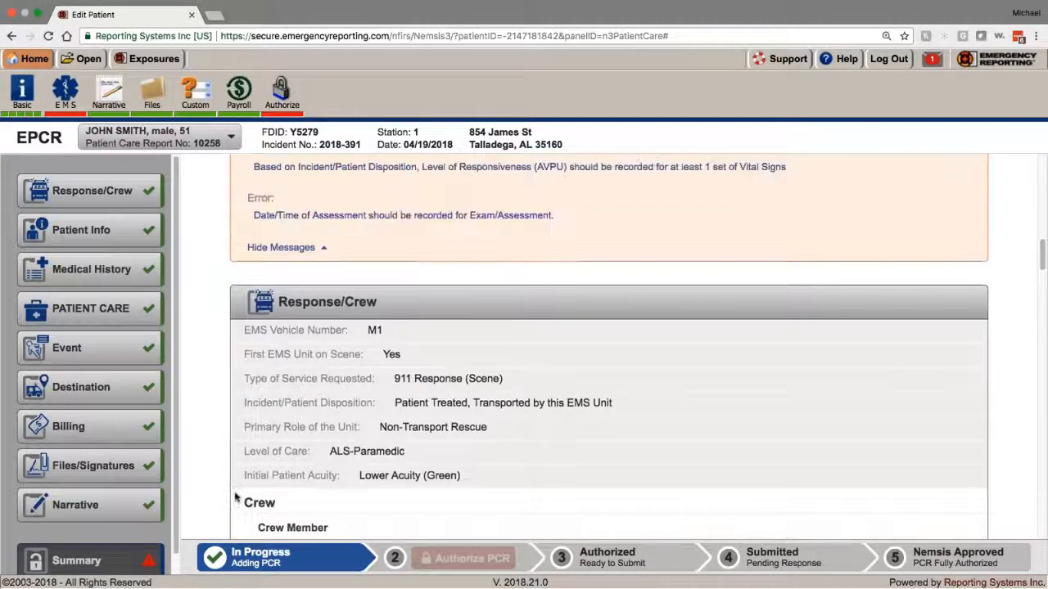
pyautogui.scroll(10, 236, 494)
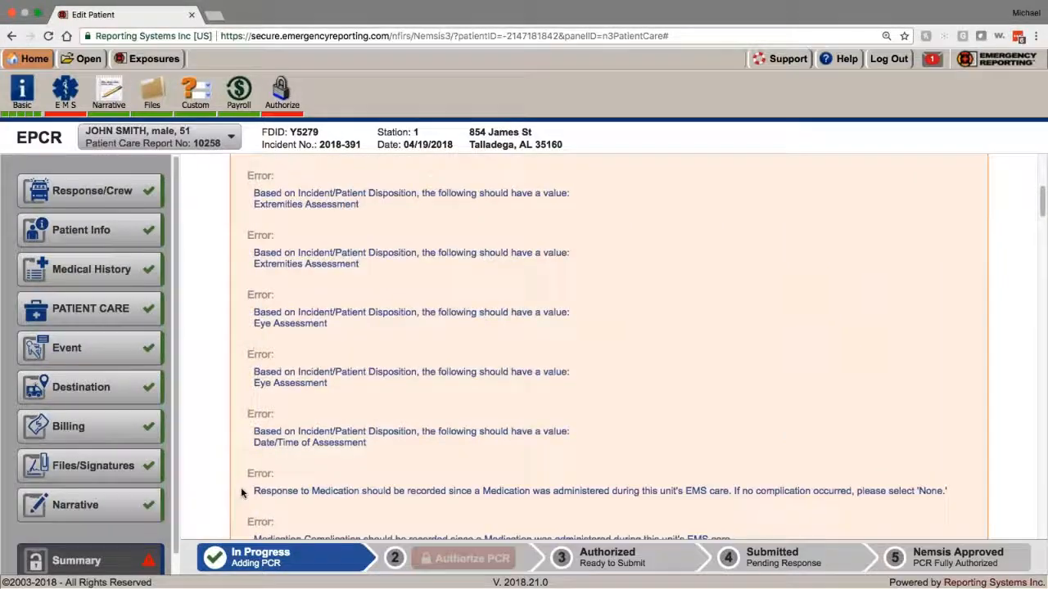
pyautogui.scroll(2, 241, 492)
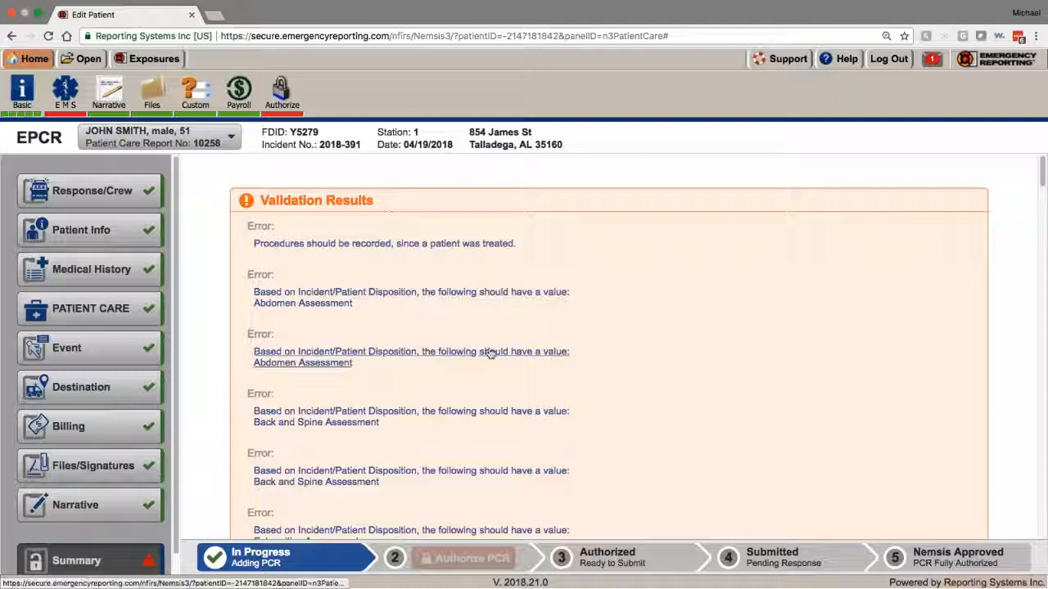
pyautogui.scroll(-3, 356, 360)
pyautogui.scroll(-2, 356, 360)
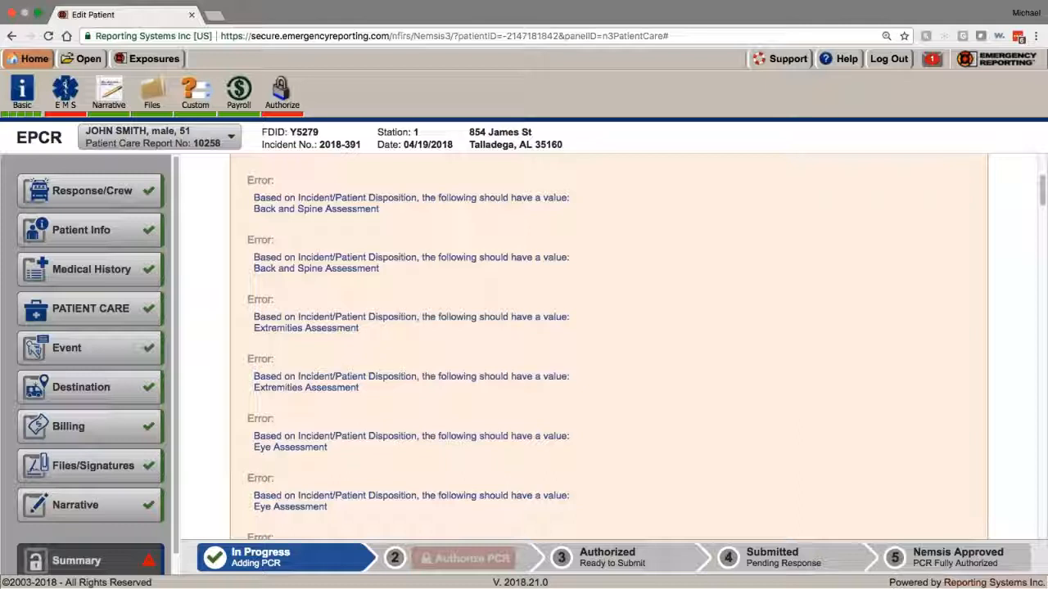
# Step: Log out, log back in with the saved account, and go to Administration
pyautogui.click(890, 64)
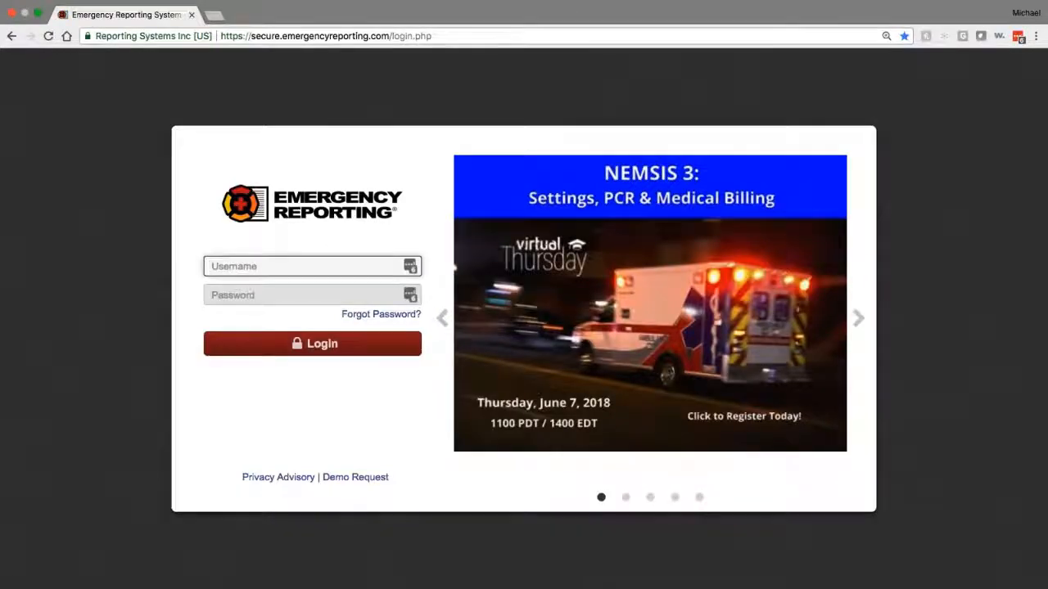
pyautogui.click(409, 266)
pyautogui.click(271, 421)
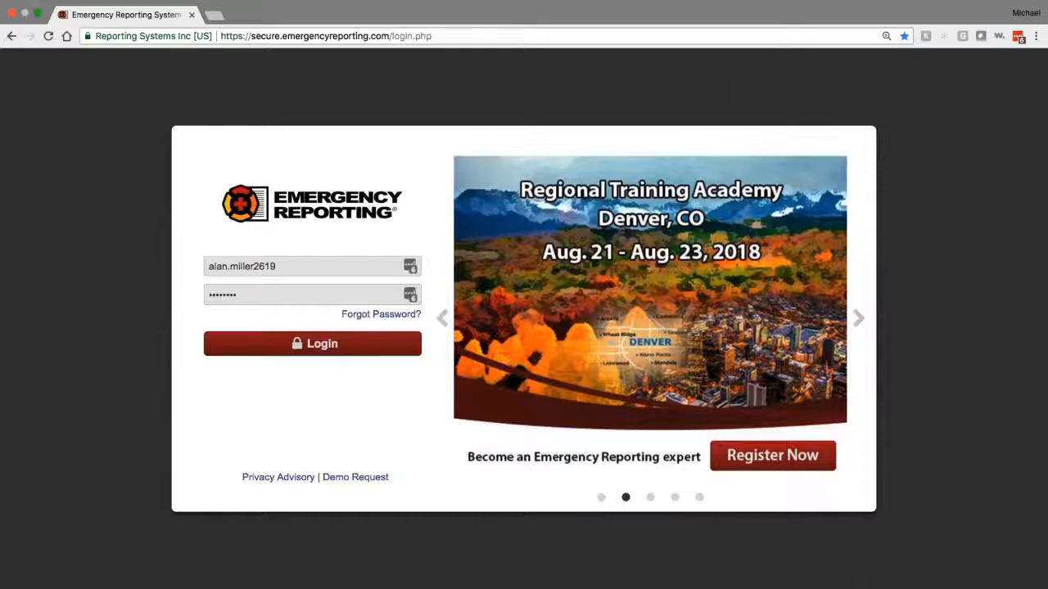
pyautogui.click(313, 344)
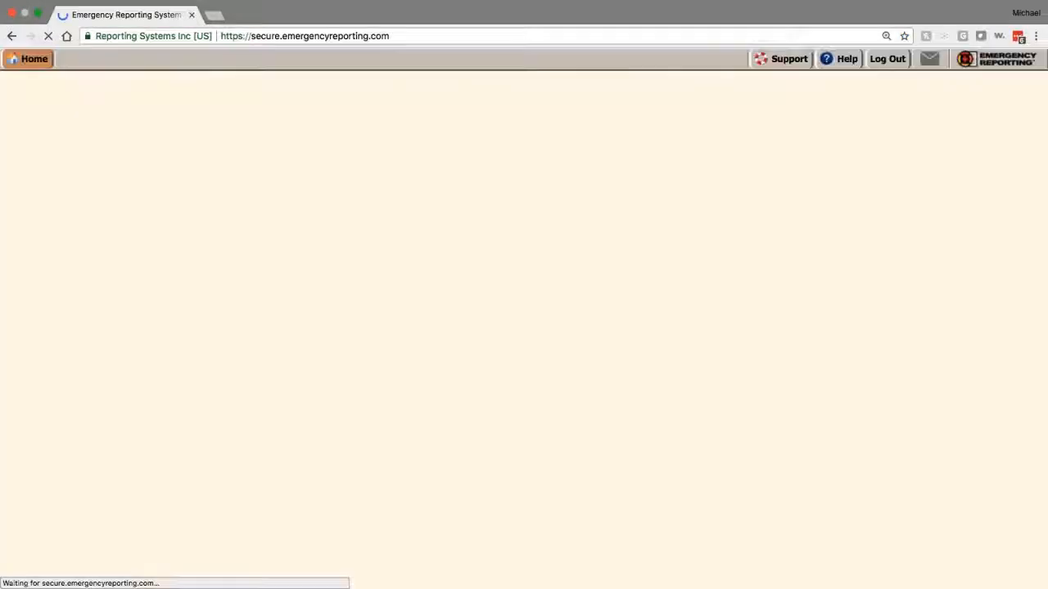
pyautogui.scroll(-5, 225, 335)
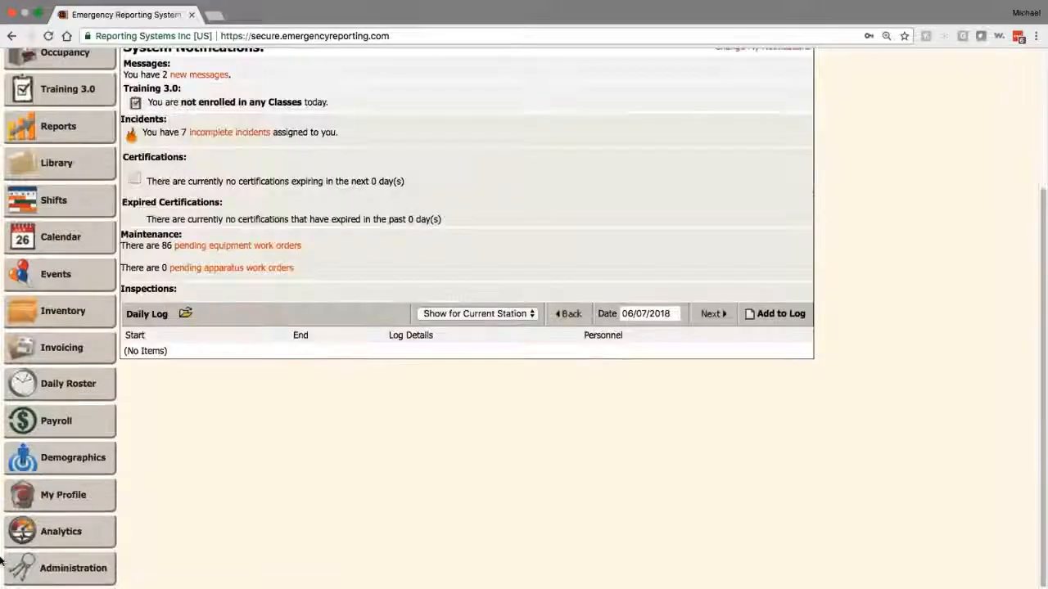
pyautogui.click(72, 568)
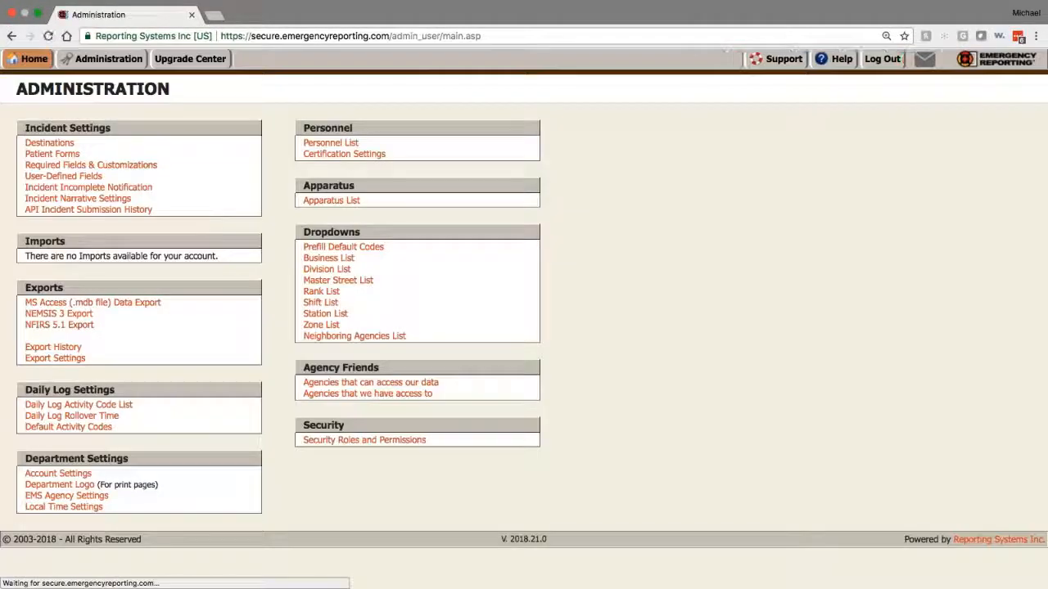
# Step: Check that the NEMSIS3 option Enable N3 State Submission Warnings is turned on under Required Fields & Customizations
pyautogui.click(59, 165)
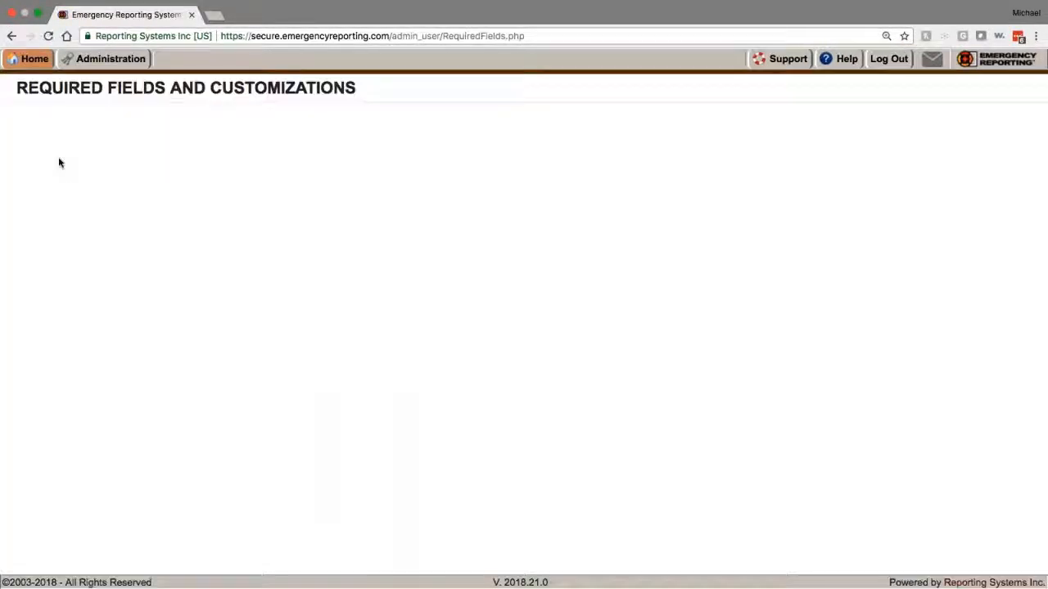
pyautogui.scroll(-5, 524, 339)
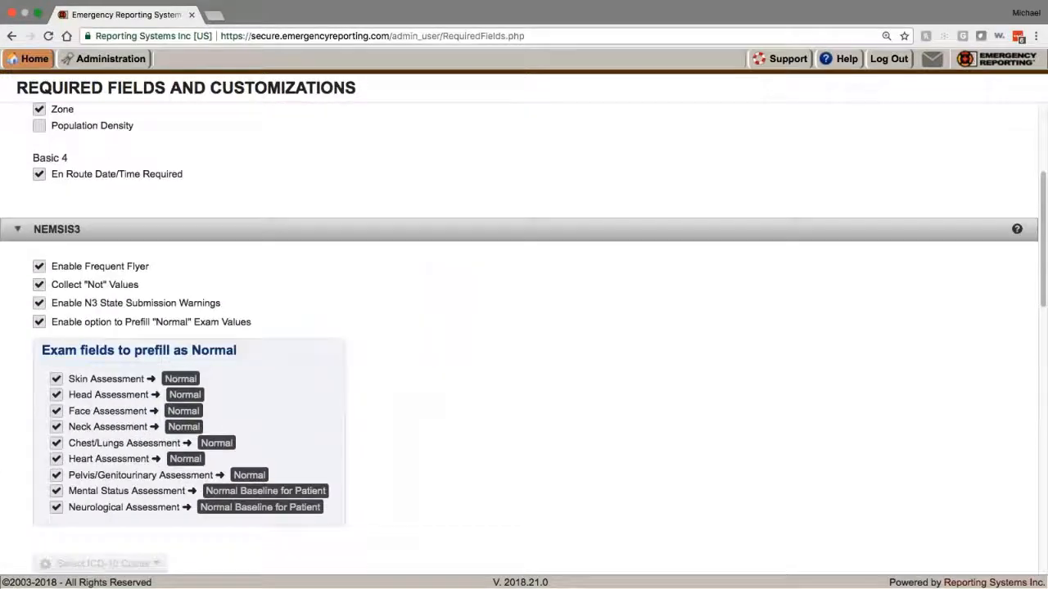
pyautogui.moveTo(221, 303); pyautogui.dragTo(53, 304)
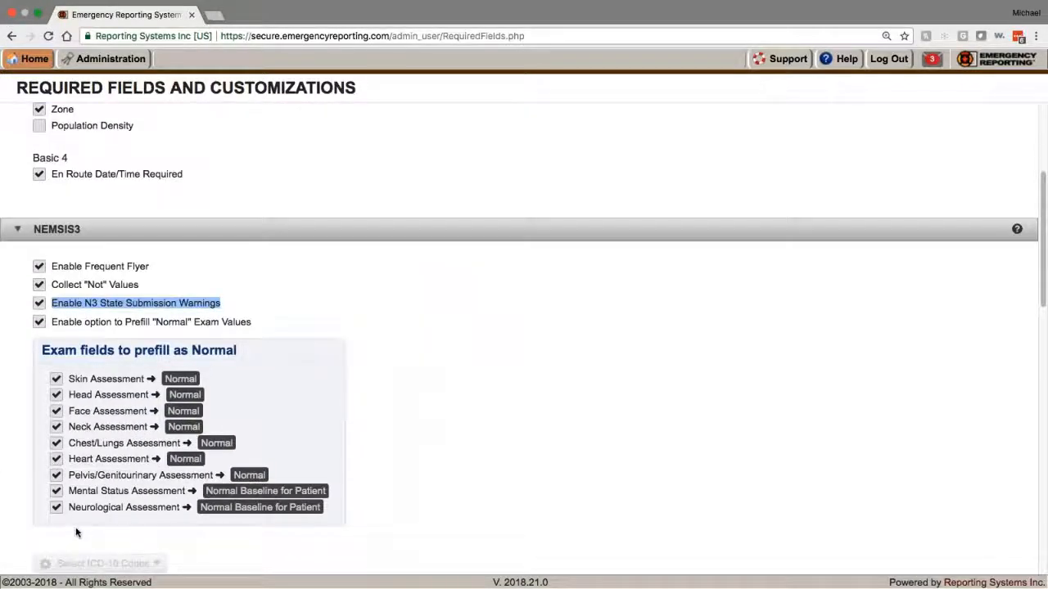
pyautogui.scroll(5, 76, 533)
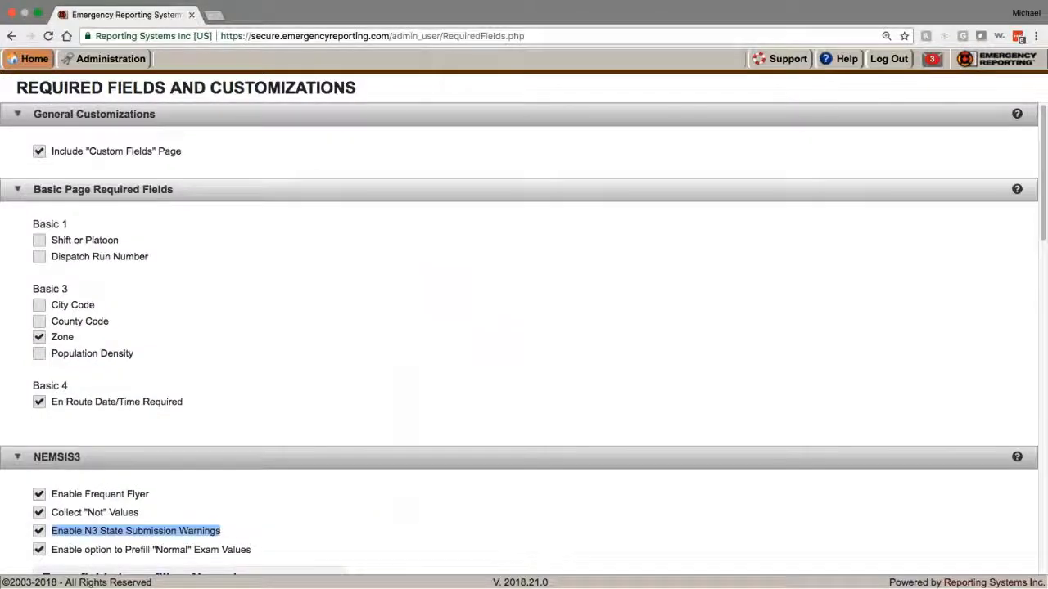
# Step: Mark PCRs required for incident 2018-13 and add a new patient under EMS
pyautogui.click(25, 60)
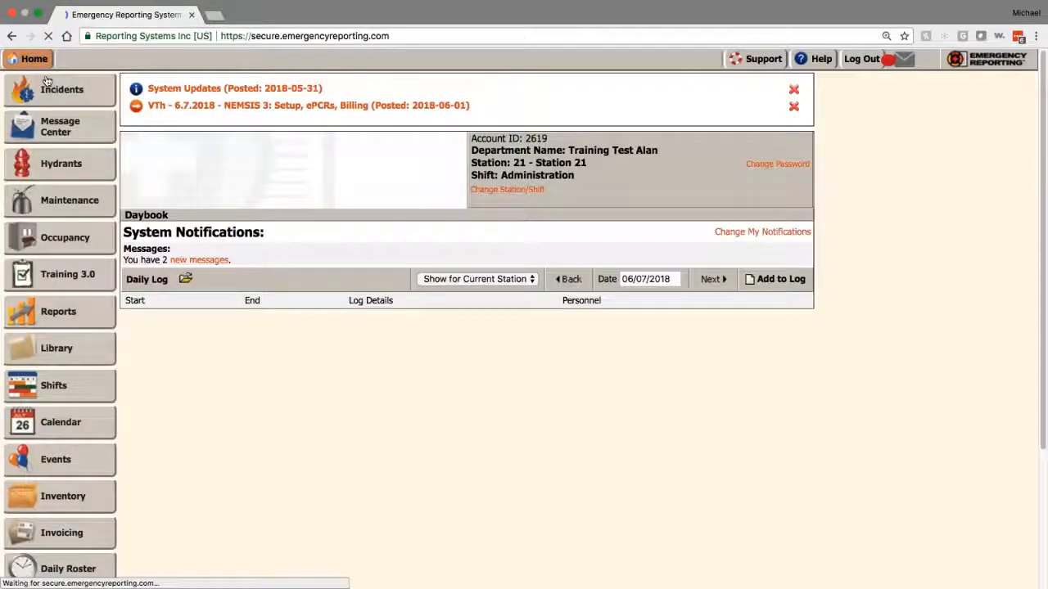
pyautogui.click(50, 93)
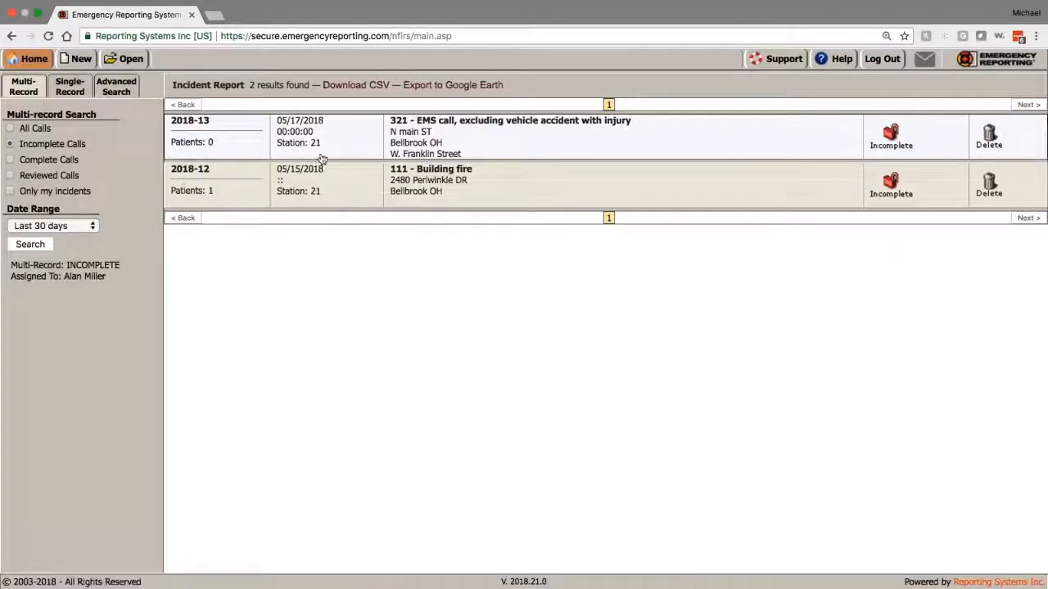
pyautogui.click(384, 143)
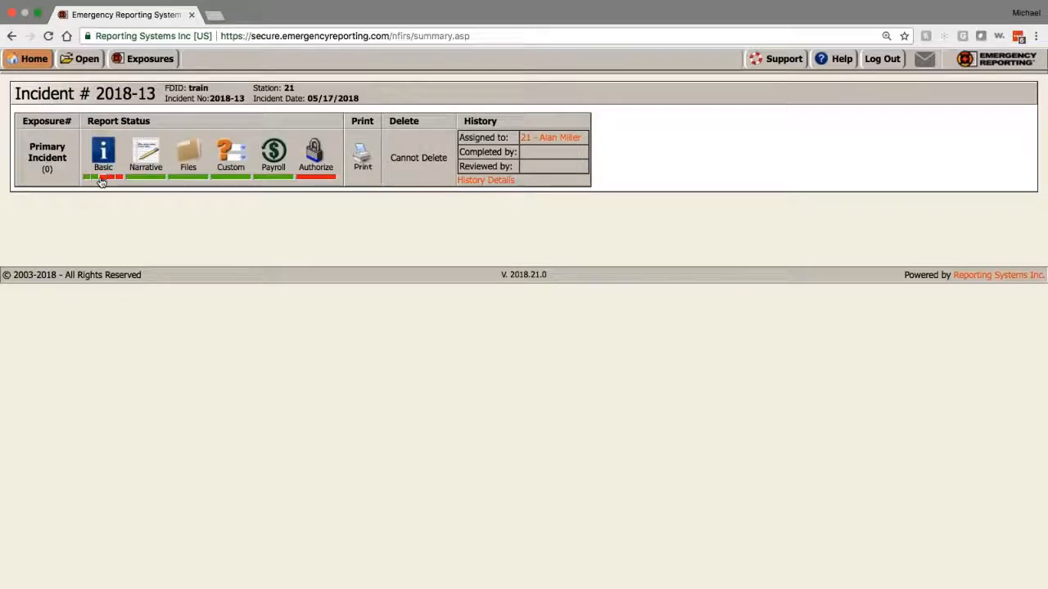
pyautogui.click(104, 151)
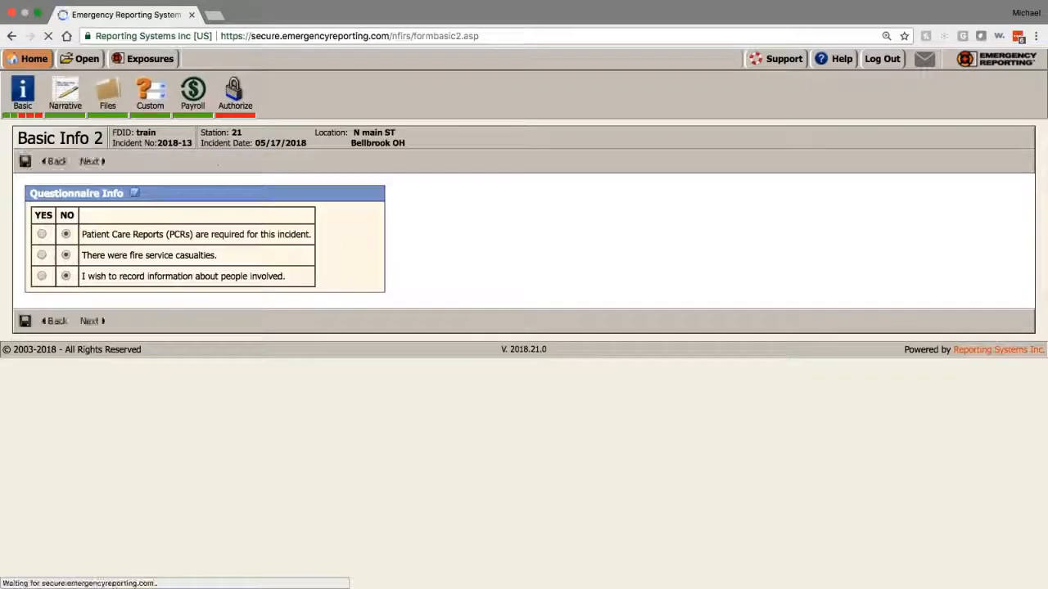
pyautogui.click(41, 234)
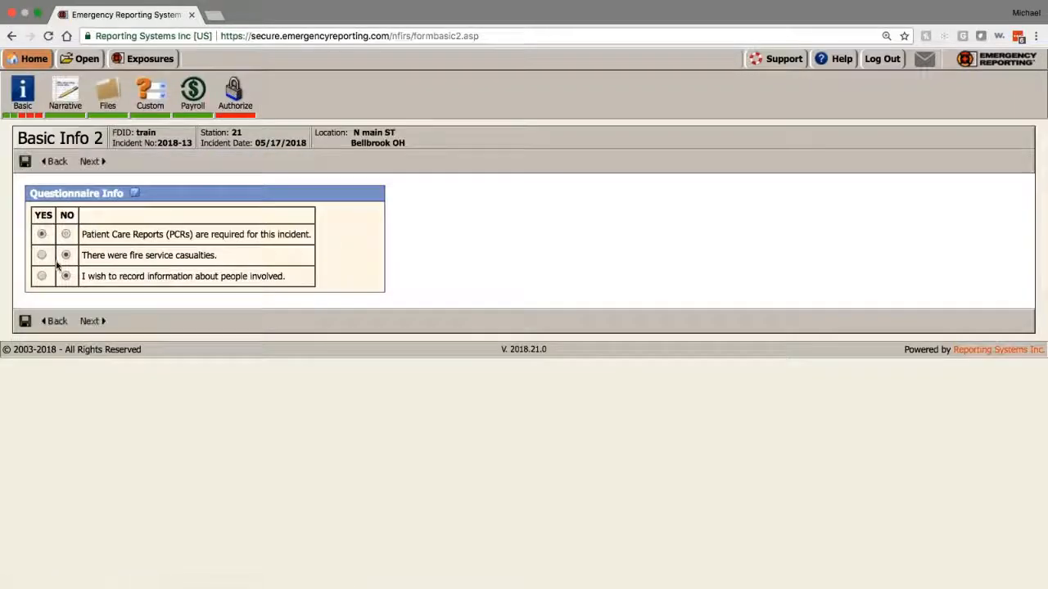
pyautogui.click(90, 321)
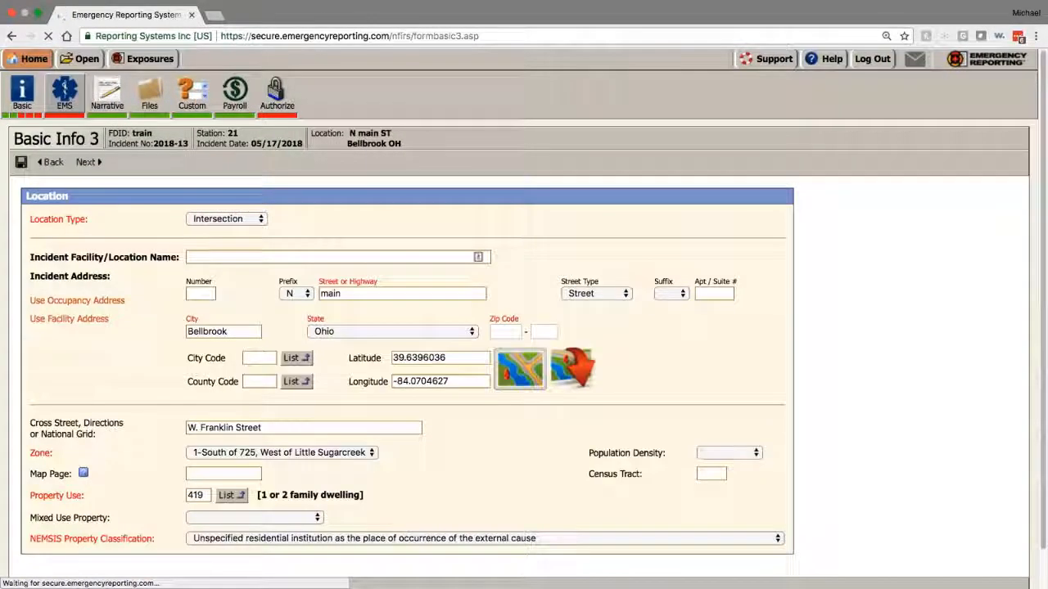
pyautogui.click(66, 93)
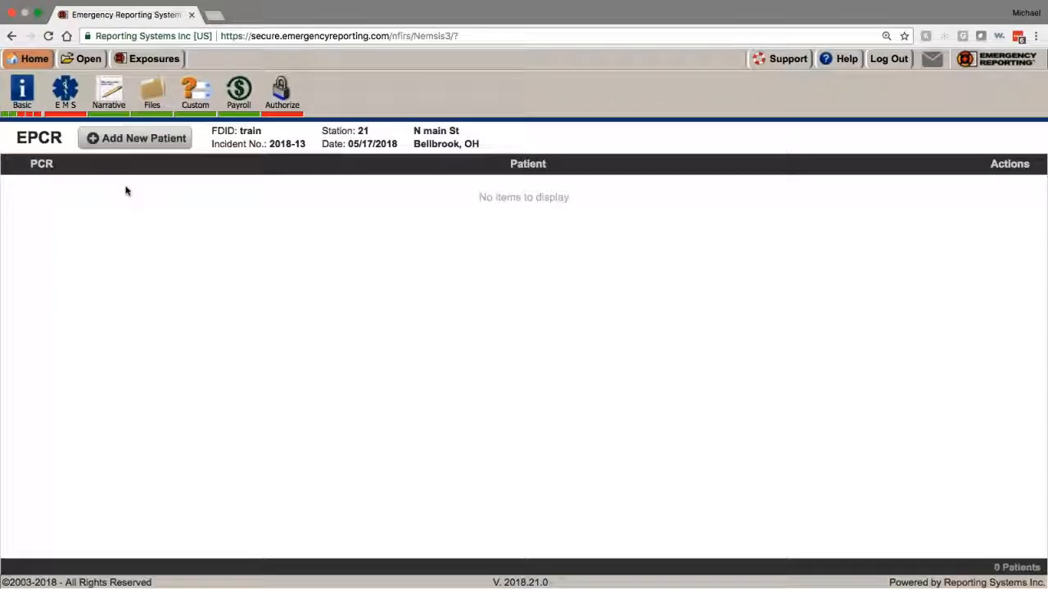
pyautogui.click(135, 139)
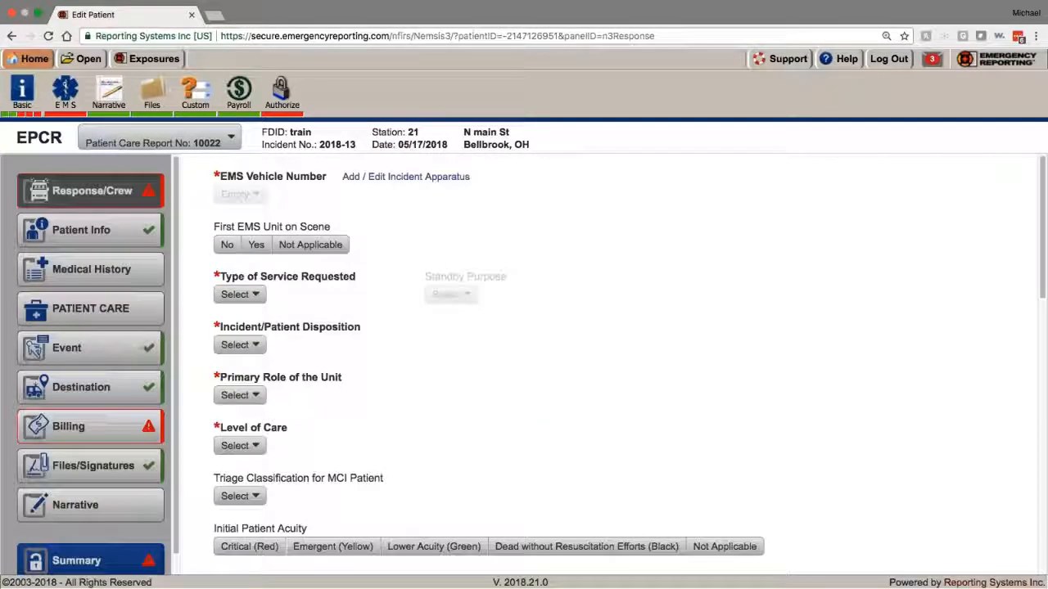
# Step: In Patient Info, enter the patient's first name, last name and date of birth
pyautogui.click(146, 226)
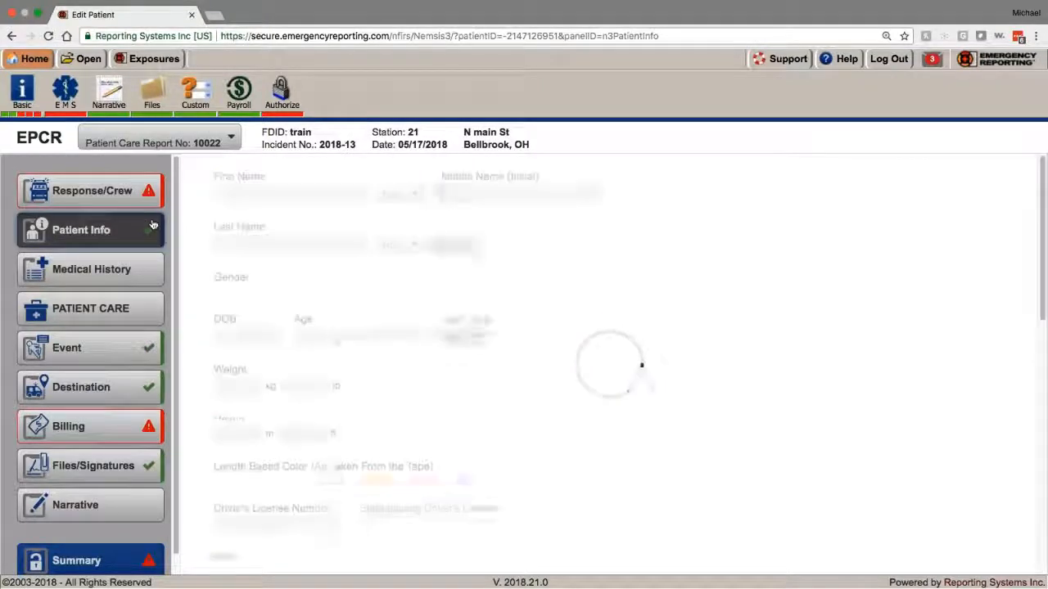
pyautogui.click(274, 193)
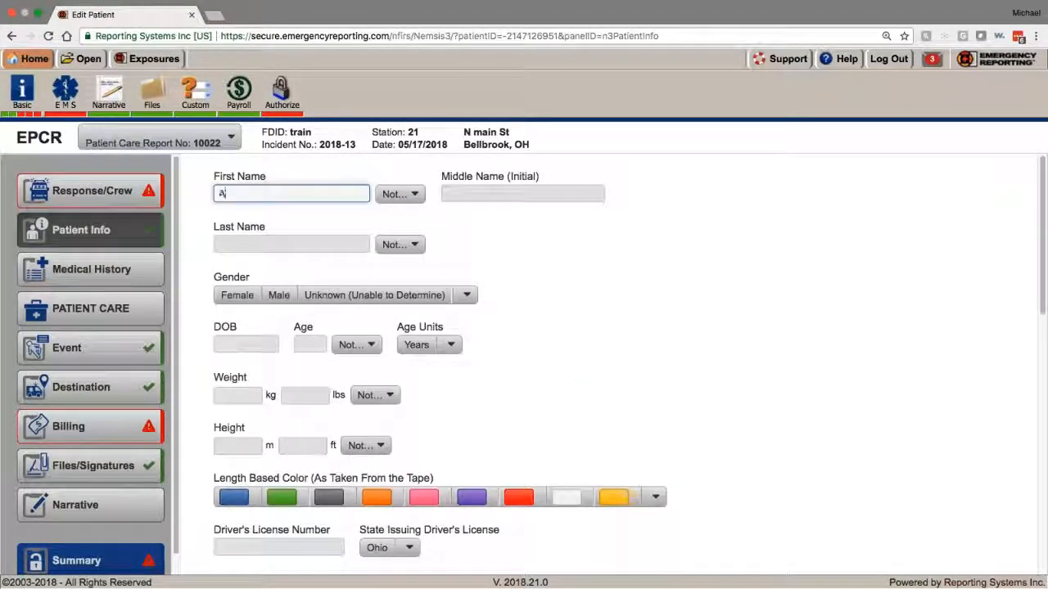
pyautogui.press('Tab')
pyautogui.press('Tab')
pyautogui.press('Tab')
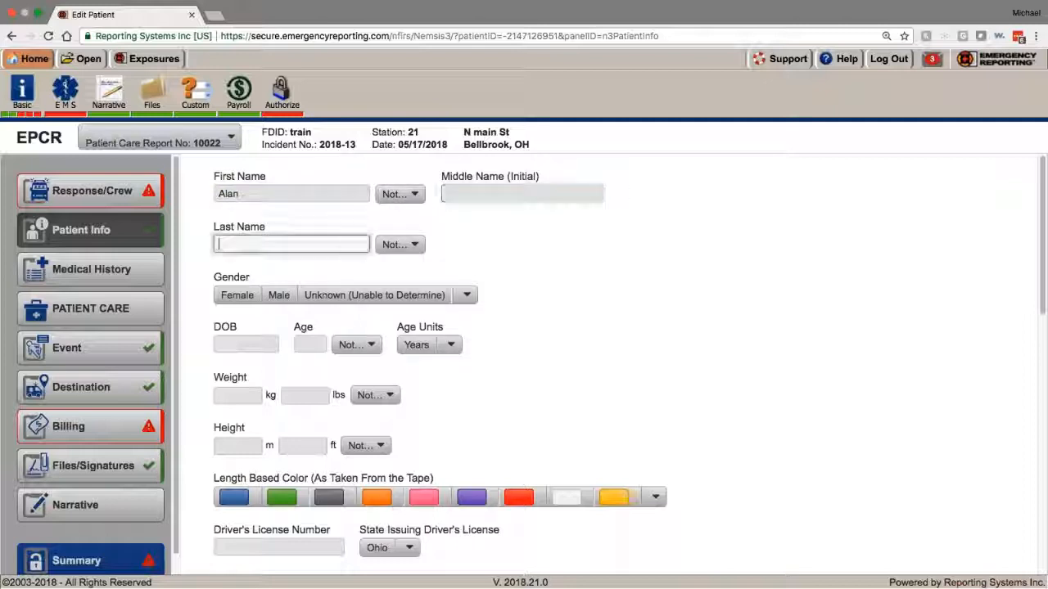
pyautogui.press('Tab')
pyautogui.press('Tab')
pyautogui.press('Tab')
pyautogui.press('Tab')
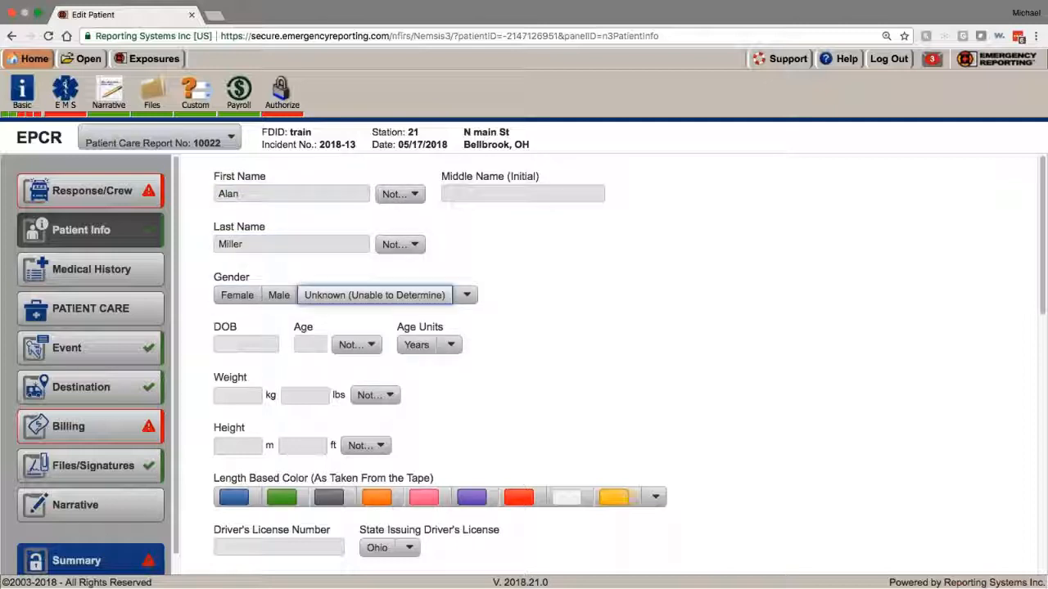
pyautogui.press('Tab')
pyautogui.press('Tab')
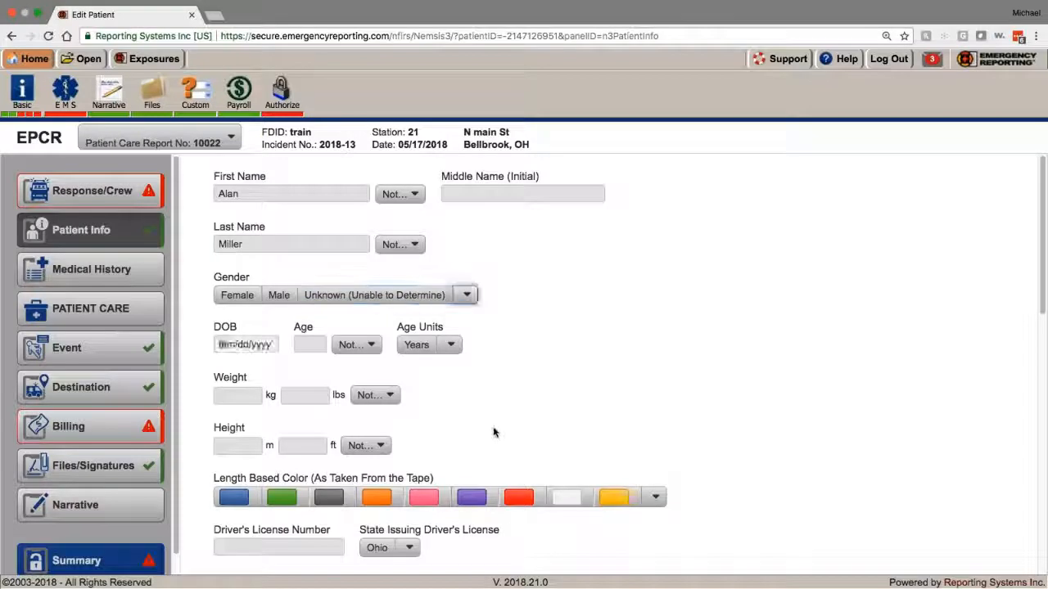
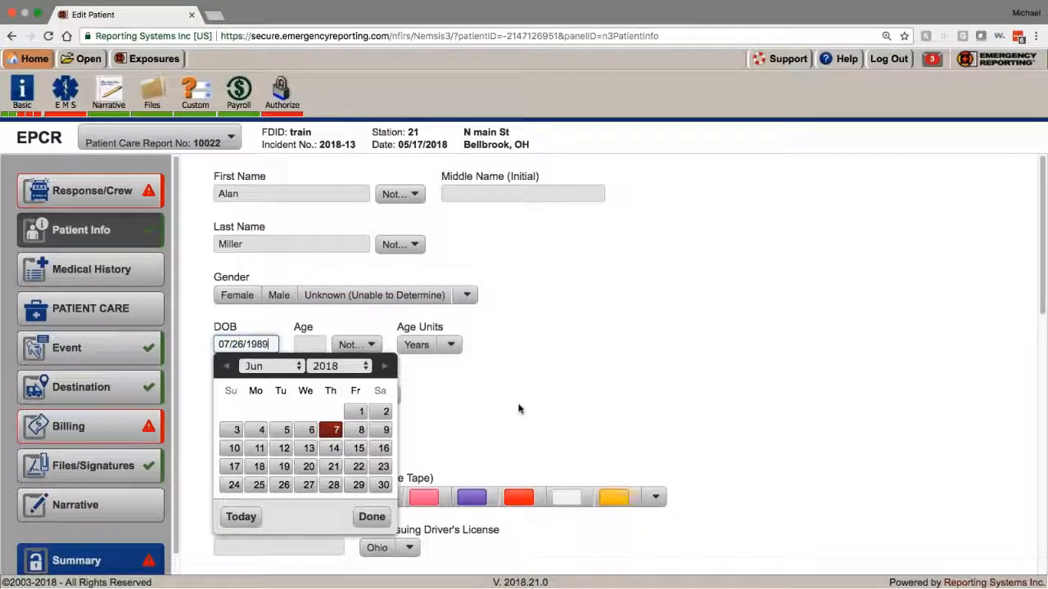
pyautogui.press('Tab')
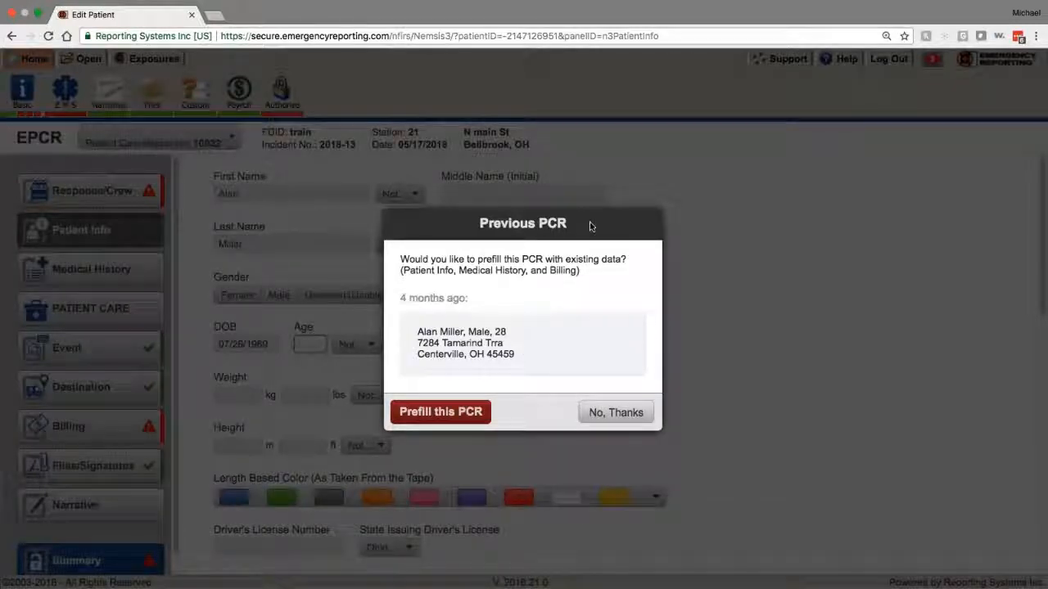
# Step: Review the matching previous PCR's patient summary and prefill the new report from it
pyautogui.moveTo(408, 254); pyautogui.dragTo(580, 271)
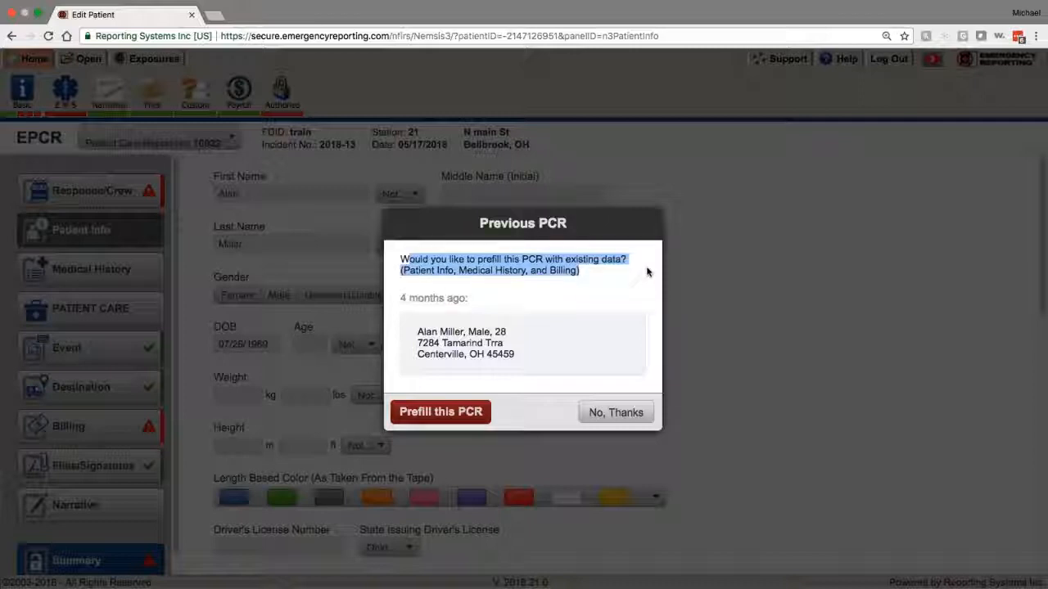
pyautogui.click(402, 270)
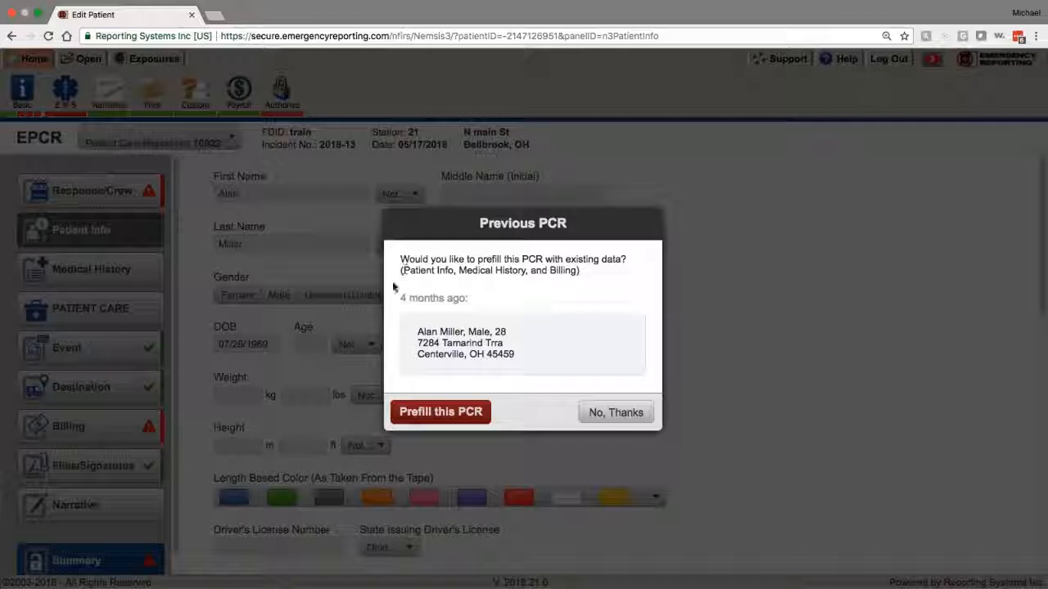
pyautogui.moveTo(415, 325); pyautogui.dragTo(541, 360)
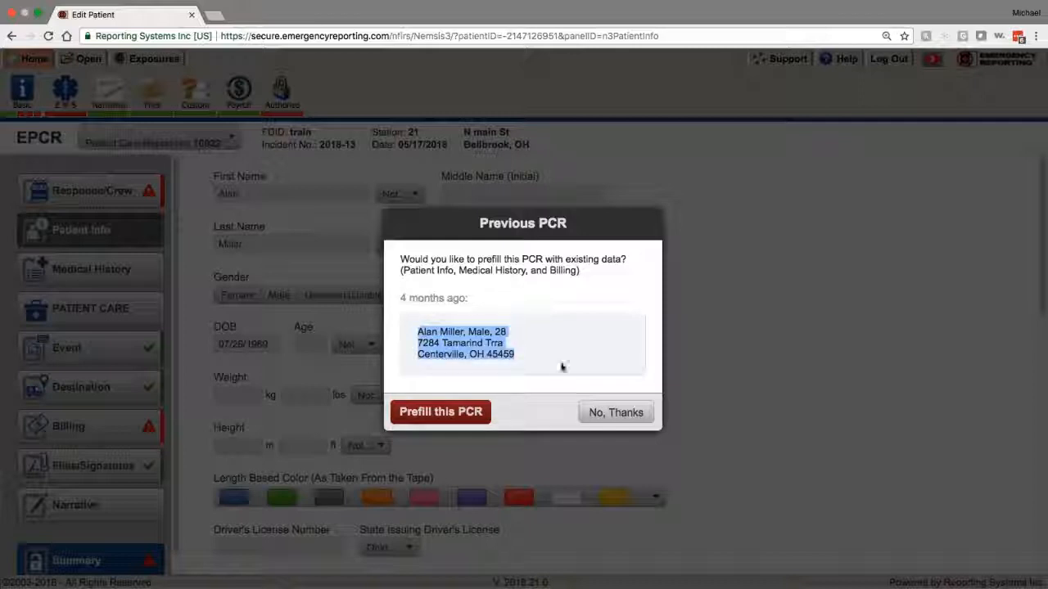
pyautogui.moveTo(469, 331); pyautogui.dragTo(501, 333)
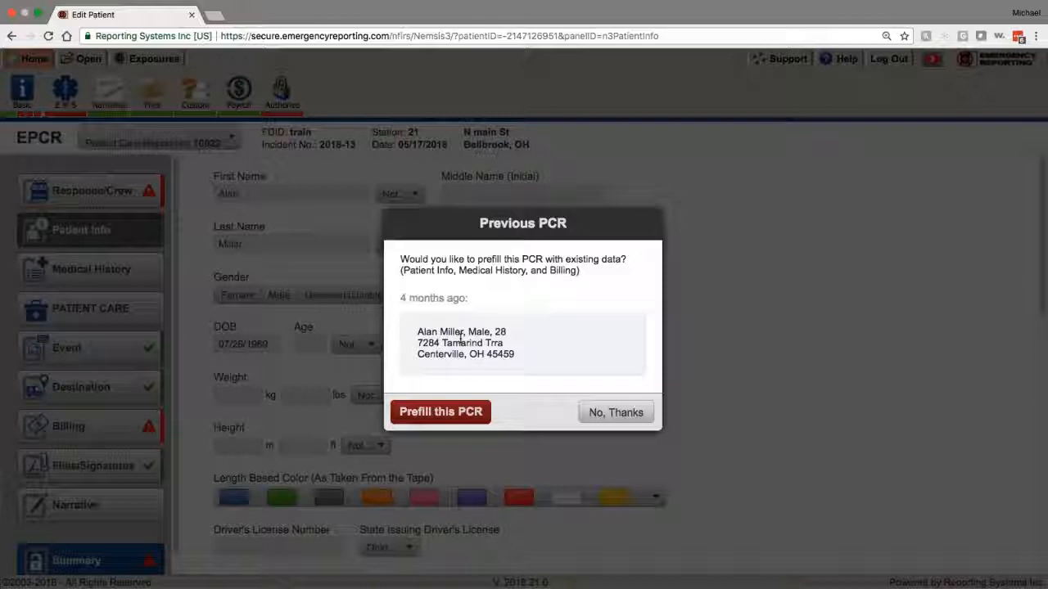
pyautogui.tripleClick(430, 340)
pyautogui.click(534, 358)
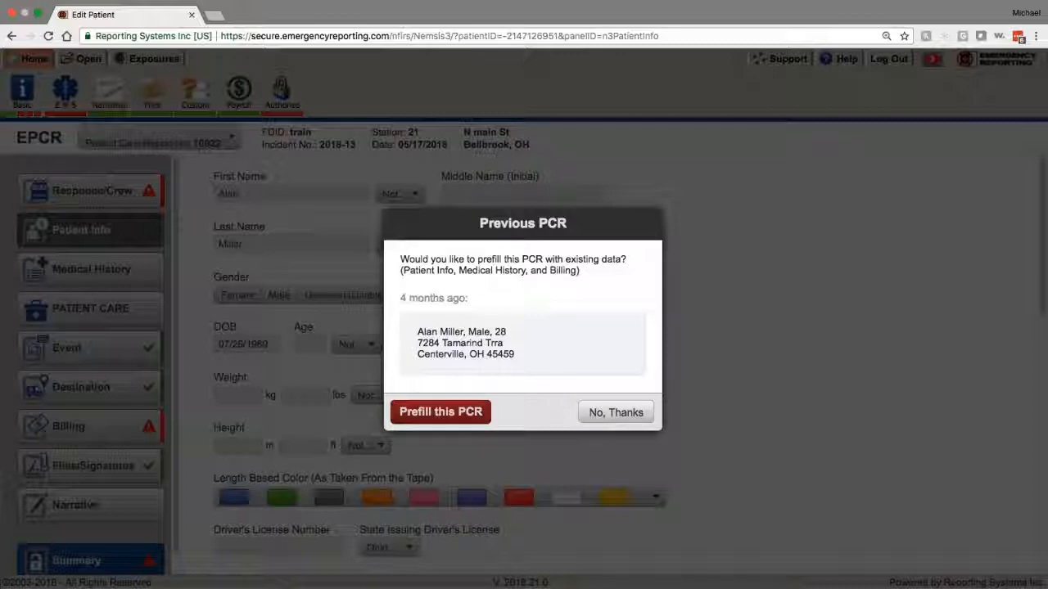
pyautogui.click(422, 407)
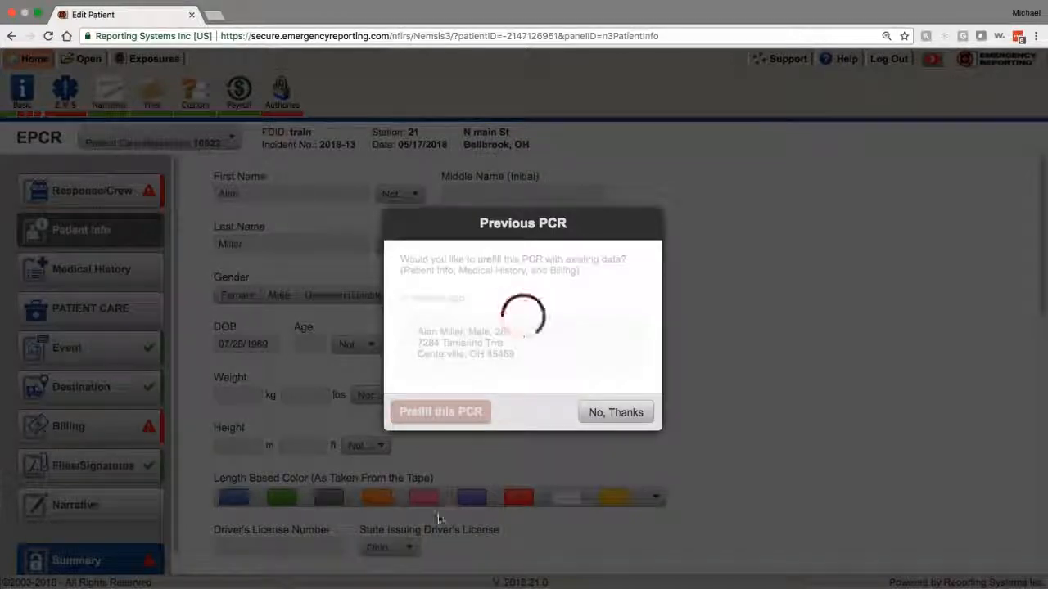
# Step: Review the prefilled Patient Info fields carried over from the previous PCR
pyautogui.scroll(-3, 228, 423)
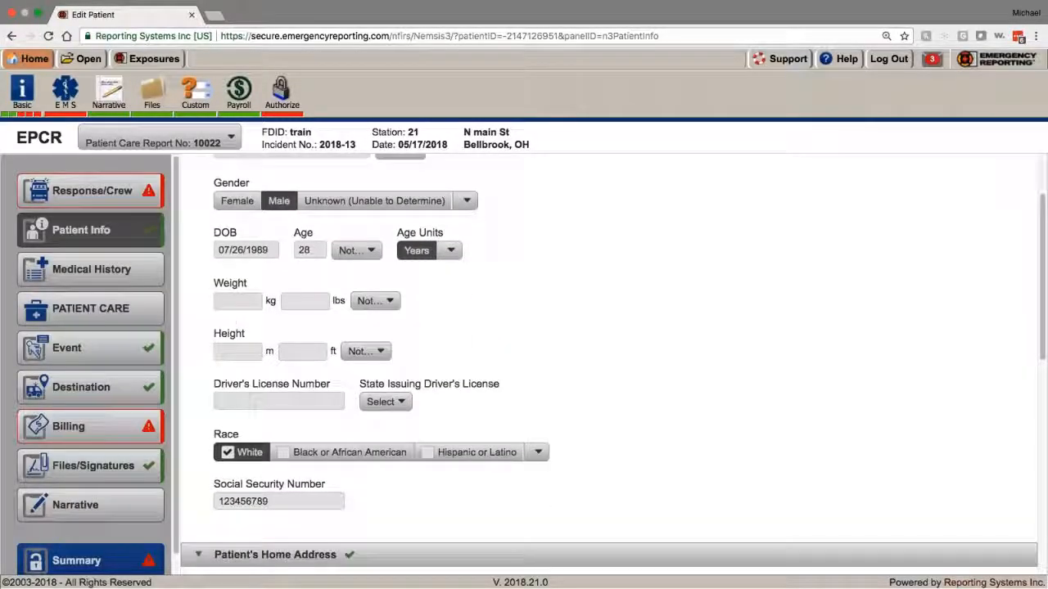
pyautogui.scroll(-15, 228, 422)
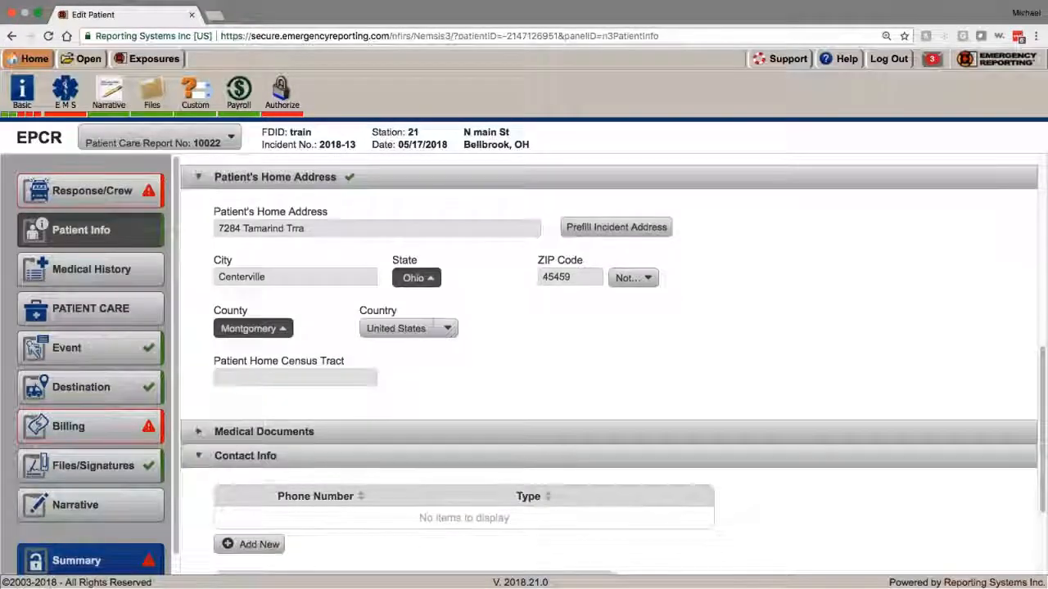
pyautogui.scroll(8, 228, 423)
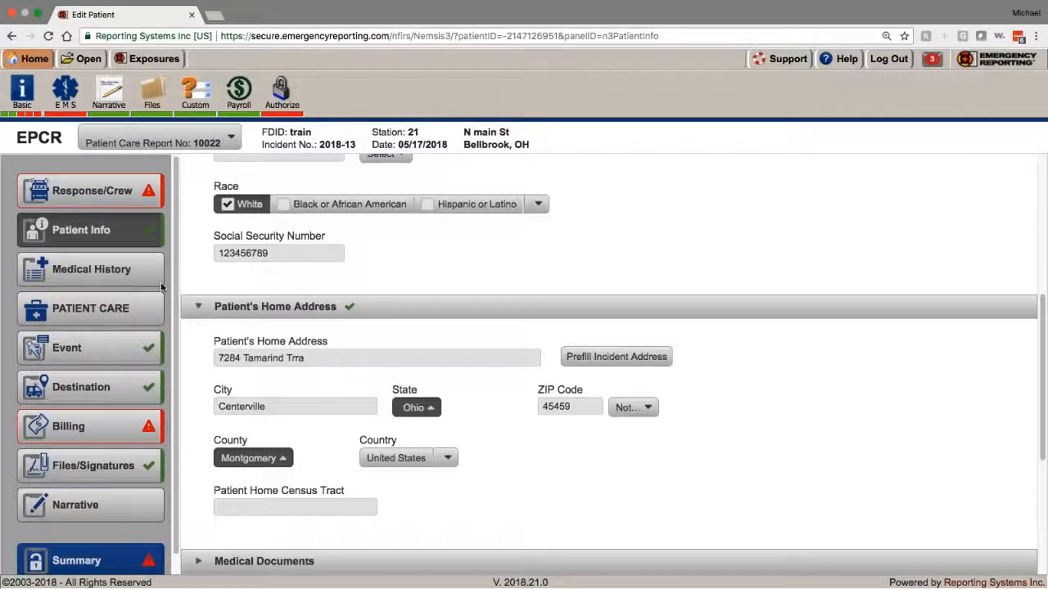
# Step: Check Medical History's prefilled allergies, Anthrax and DPT/TDaP immunizations, and current medications
pyautogui.click(122, 274)
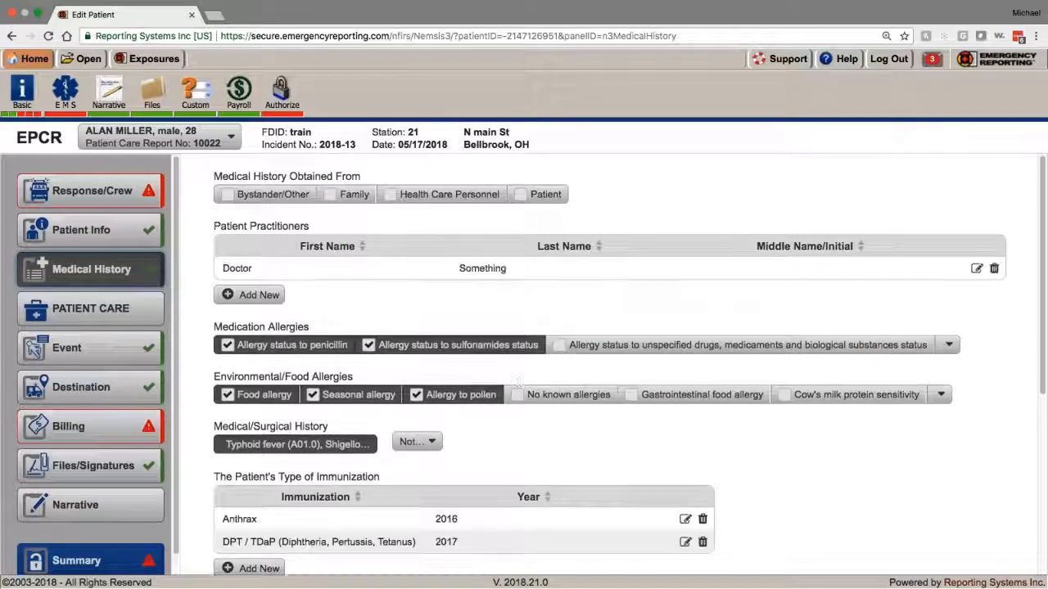
pyautogui.scroll(-2, 416, 501)
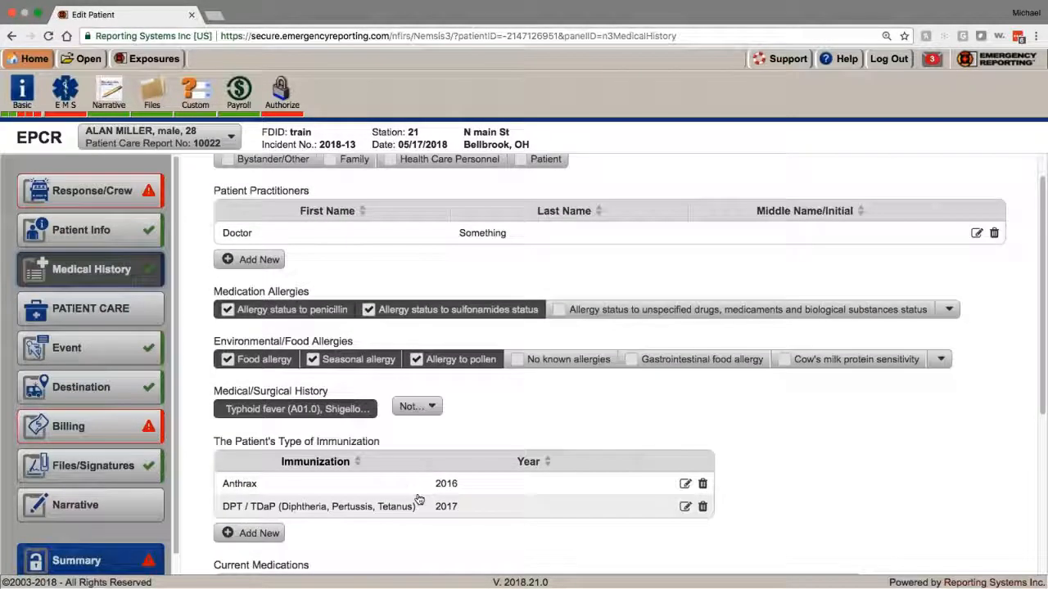
pyautogui.scroll(-6, 419, 498)
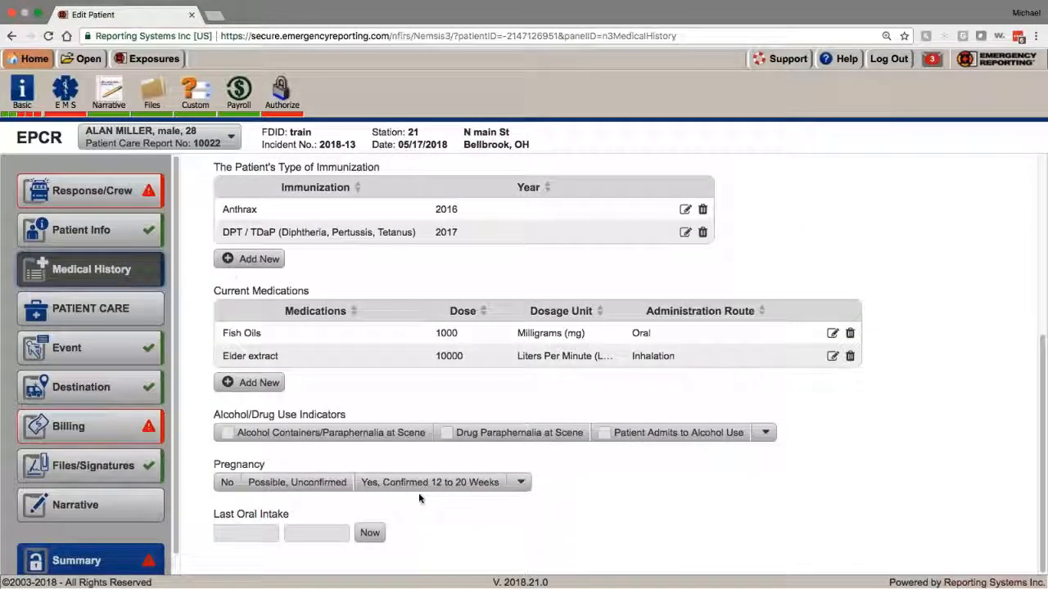
pyautogui.scroll(8, 391, 400)
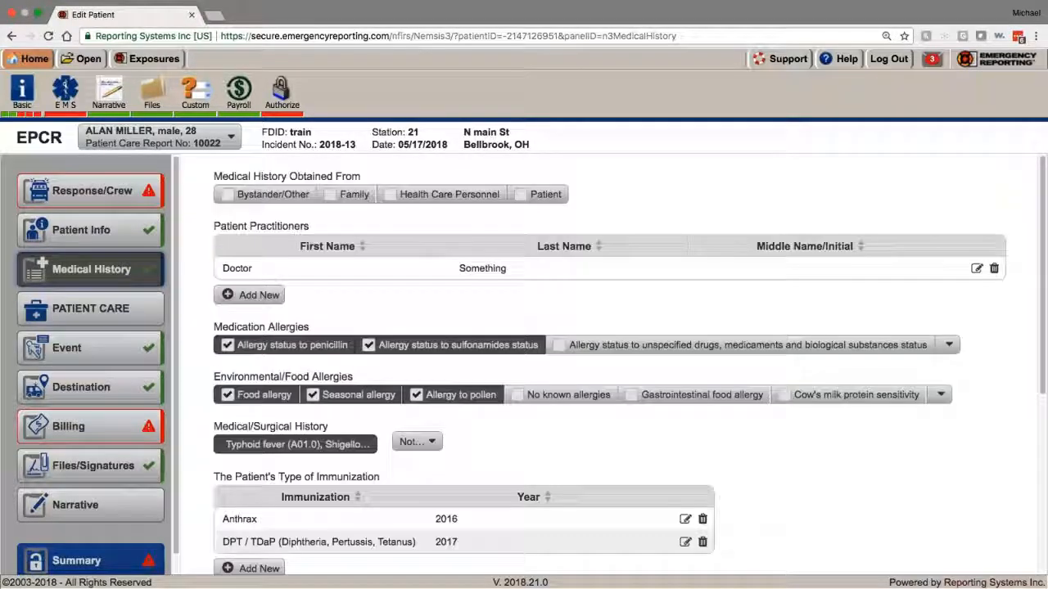